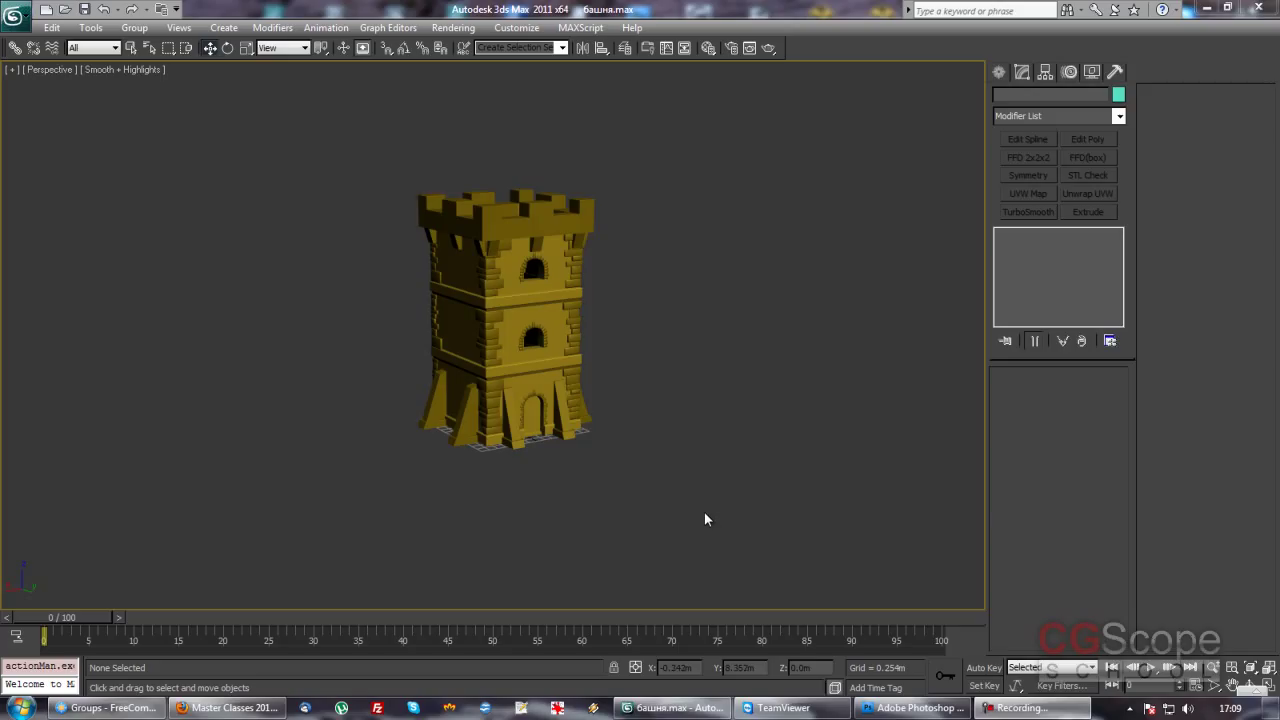
- Reset to an empty scene without saving the tower scene and maximize the Perspective view
click(10, 18)
click(68, 88)
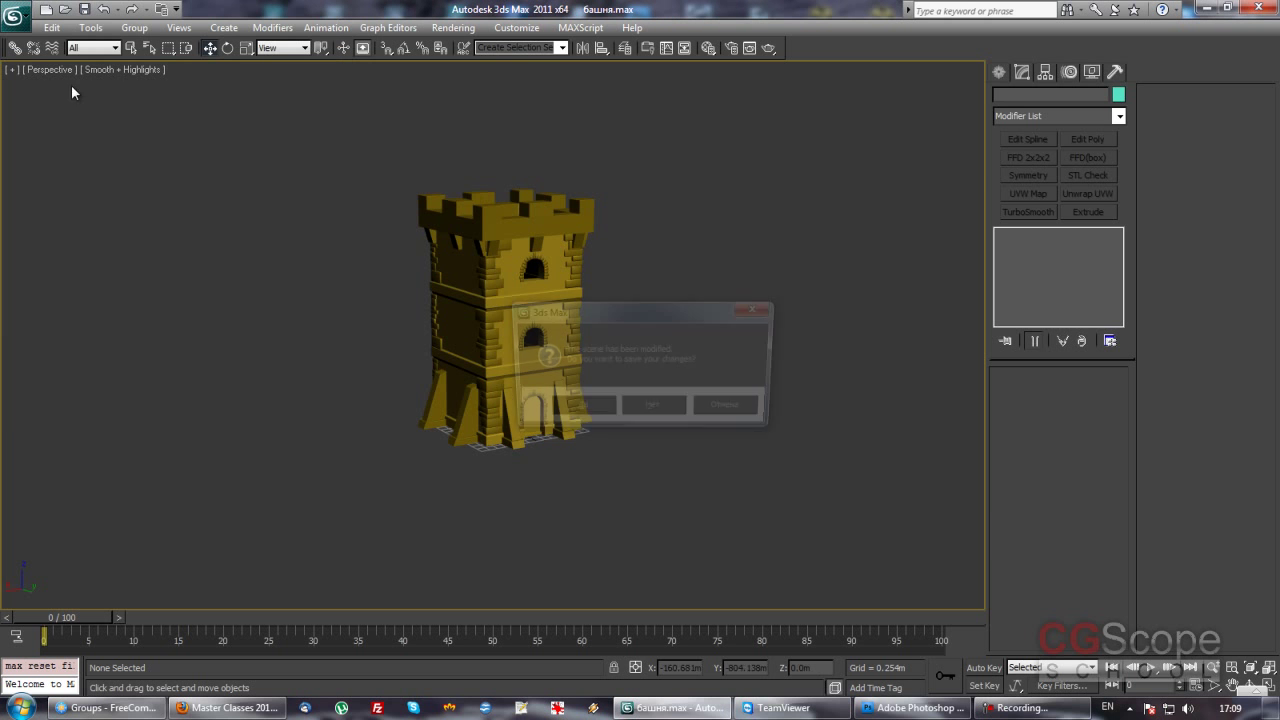
click(656, 410)
click(611, 379)
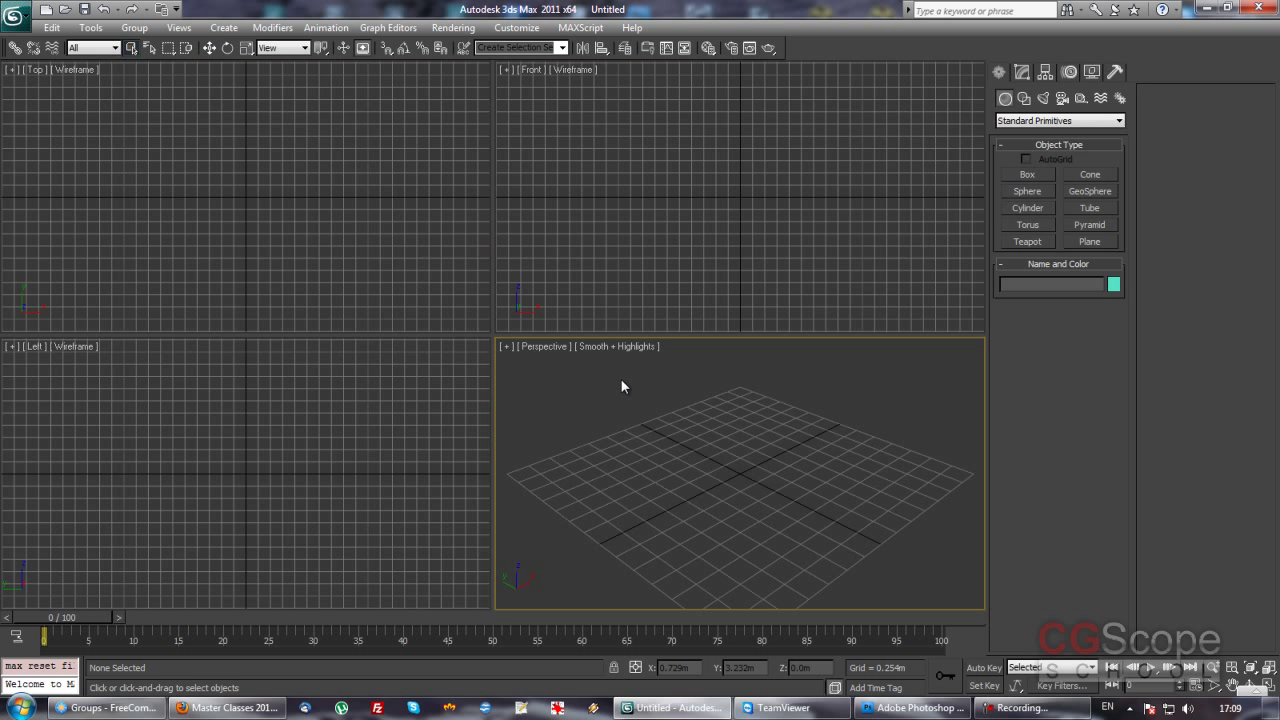
key(alt+w)
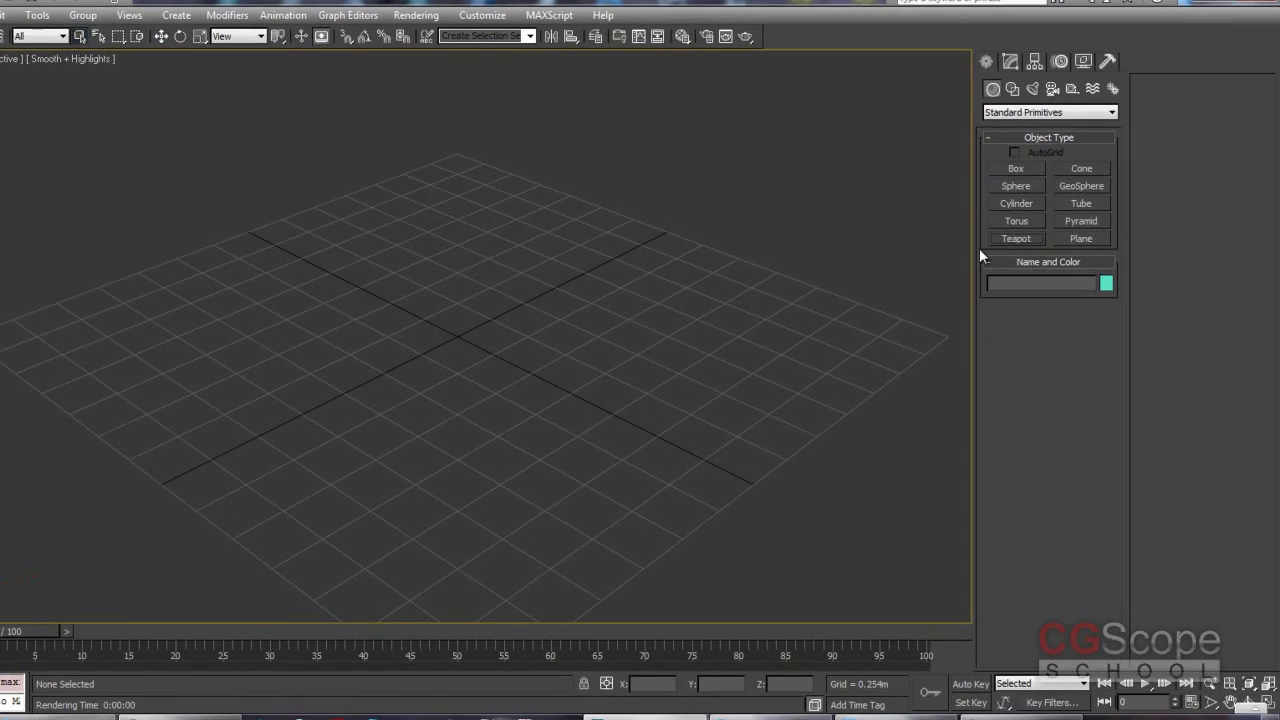
- Create a teapot in the Perspective view and set its Segments to 8
click(1016, 238)
drag(306, 337, 394, 383)
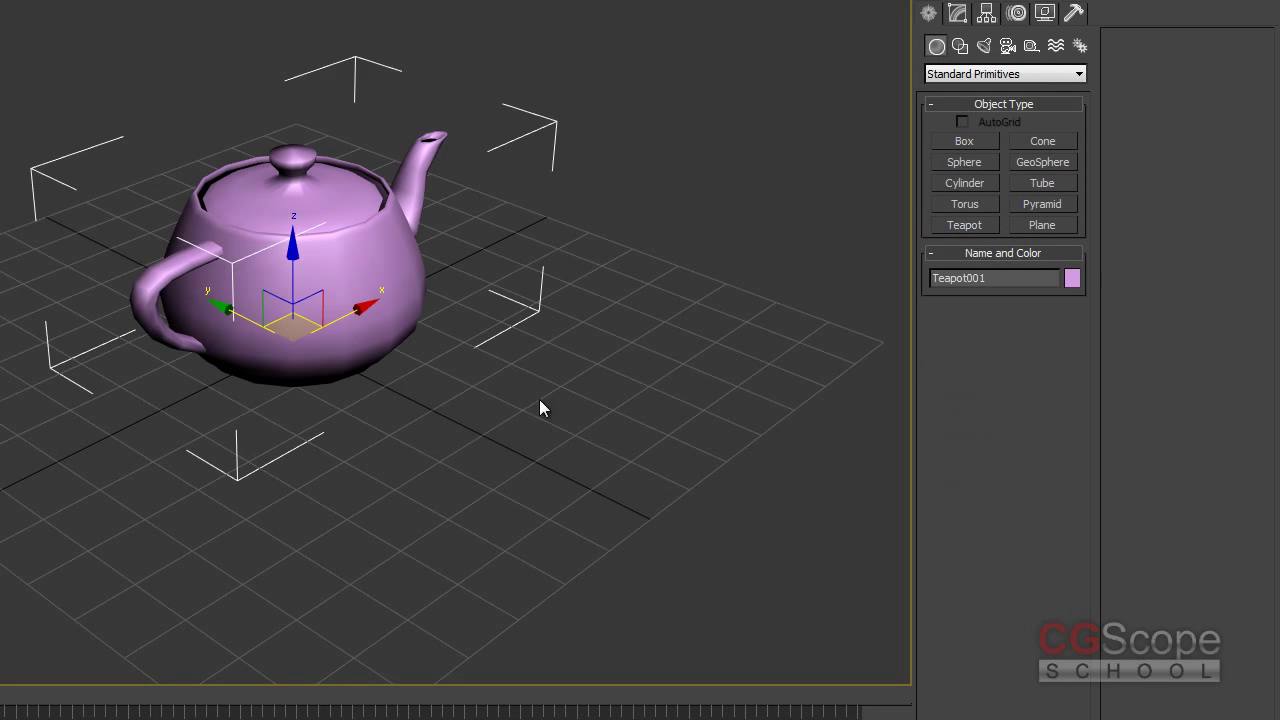
alt+middle_drag(539, 399, 736, 217)
click(957, 12)
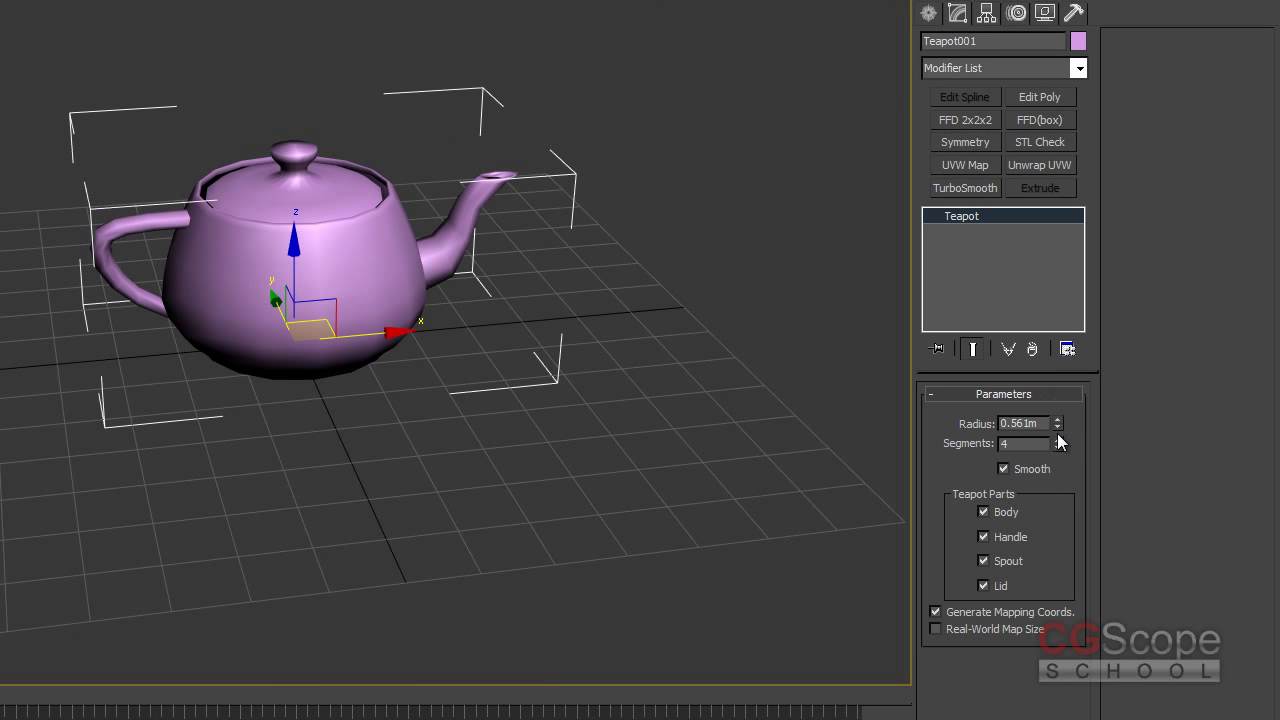
click(1057, 438)
click(1057, 440)
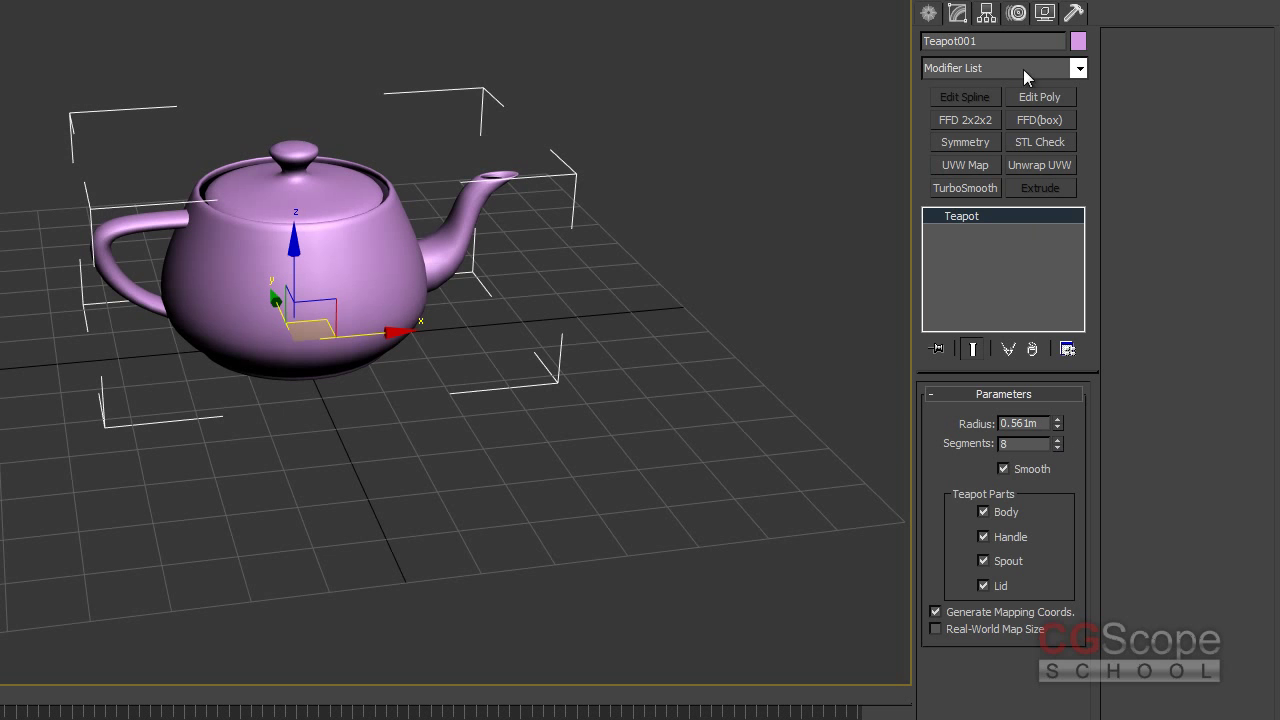
click(1084, 66)
mouse_move(1084, 126)
mouse_down()
mouse_move(1081, 304)
mouse_move(1108, 247)
mouse_up()
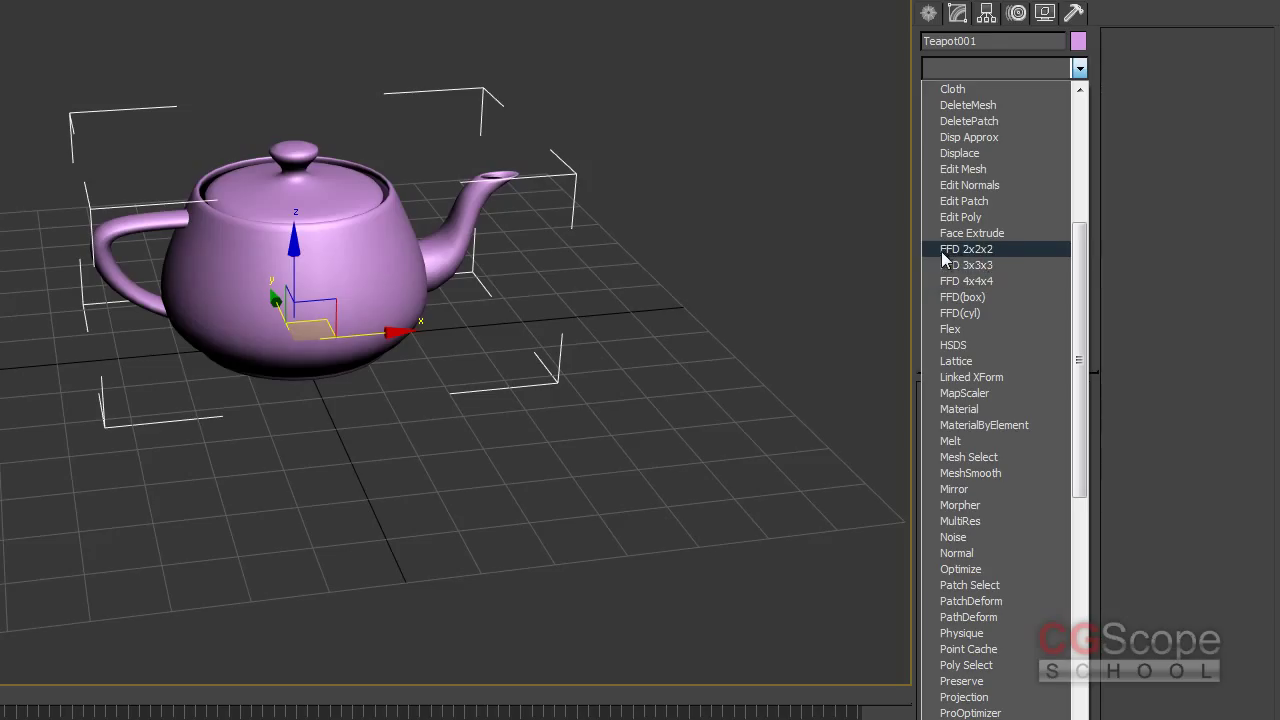
- Close the Modifier List and launch Notepad from the Run box
click(1096, 258)
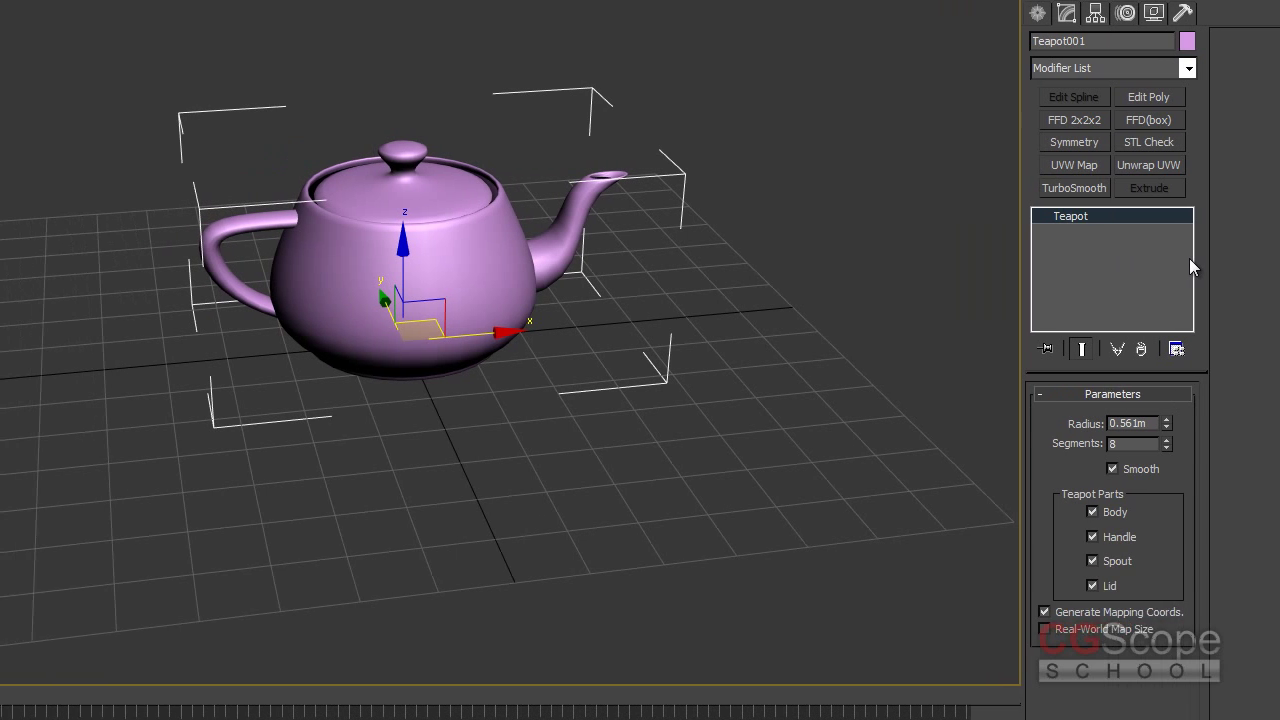
key(super+r)
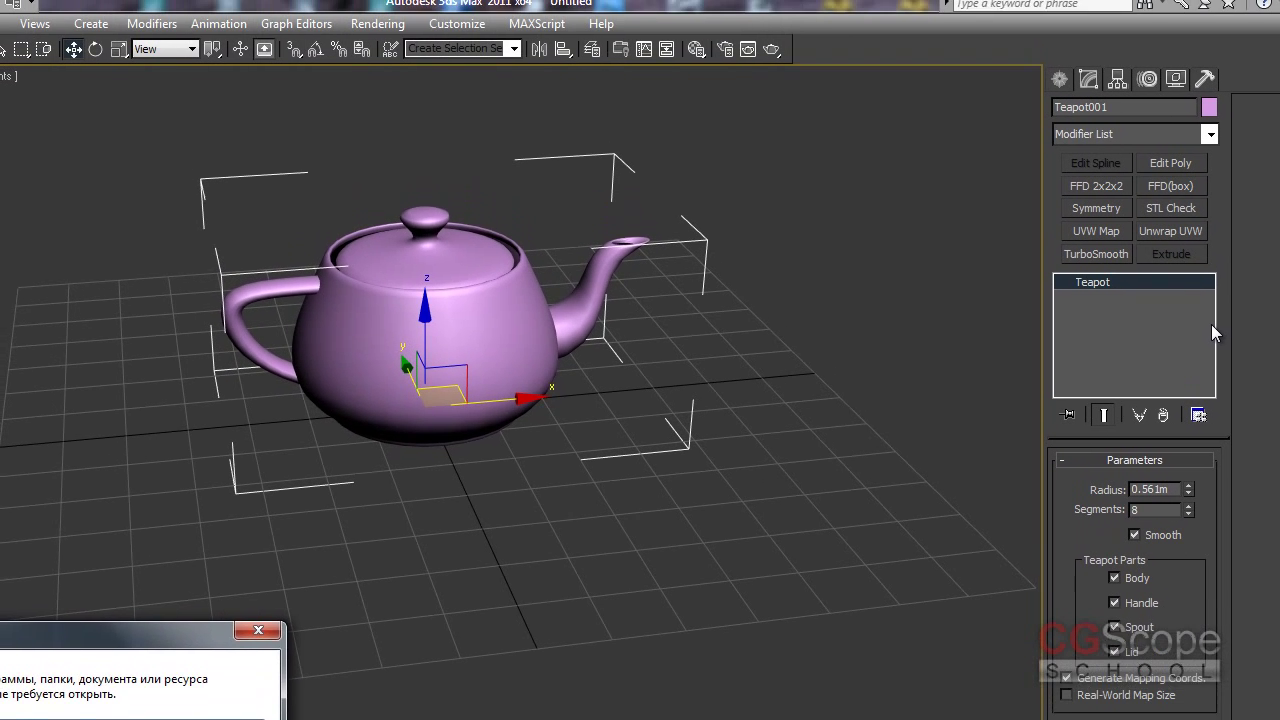
text(notepad)
key(Return)
- Type the note 'FFD - Free Form Deformation', correcting the typos
text(FFD - Free form)
text( Fe)
key(BackSpace)
key(BackSpace)
text(Deformation)
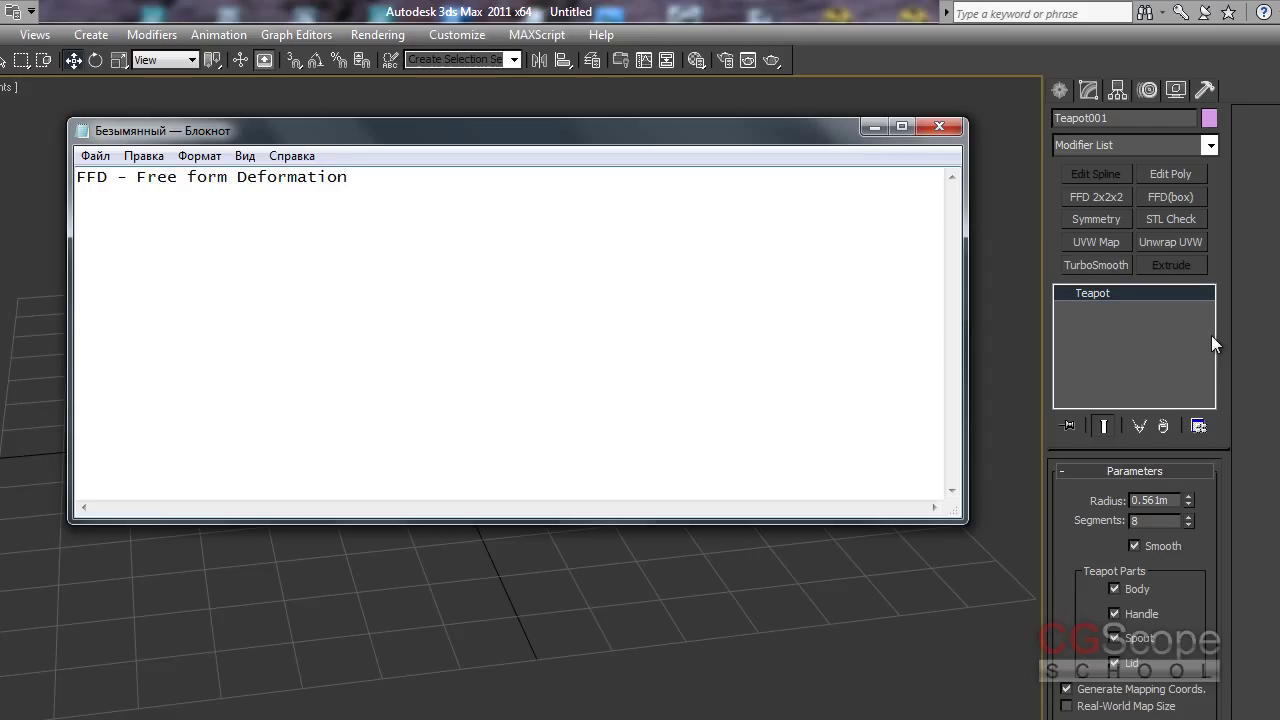
key(Delete)
text(F)
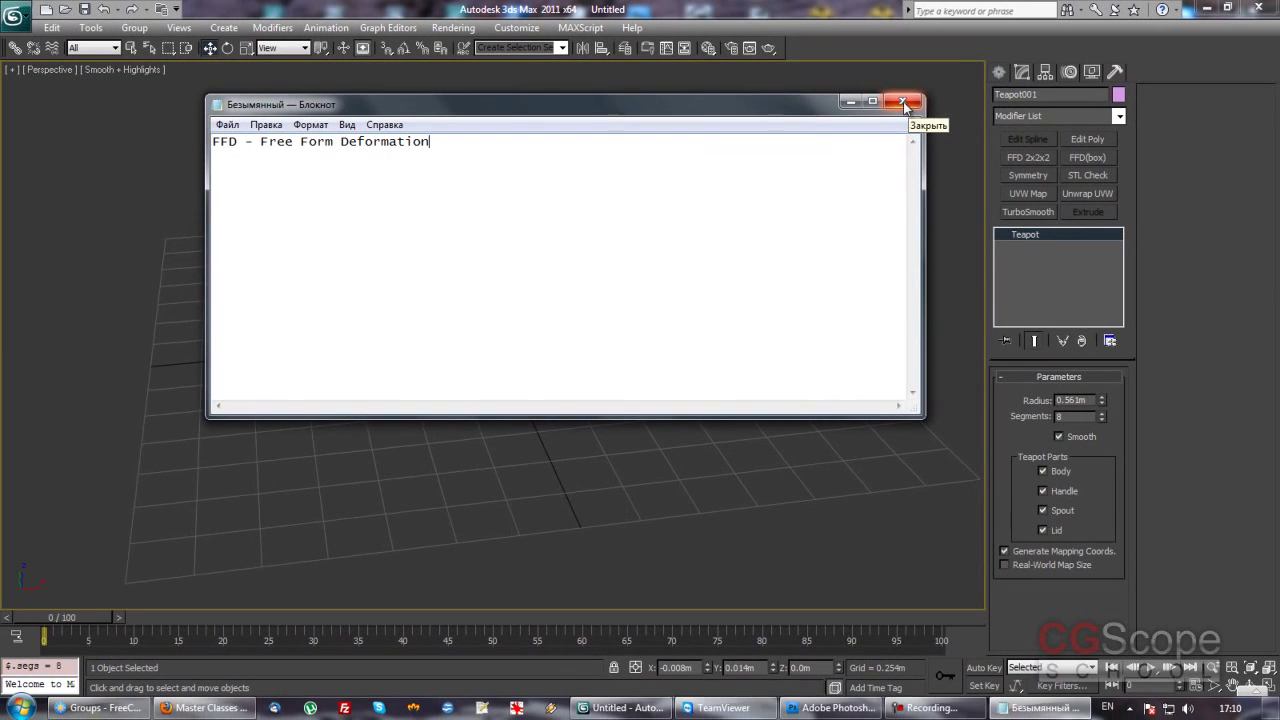
- Close Notepad without saving and return to the teapot scene
click(902, 101)
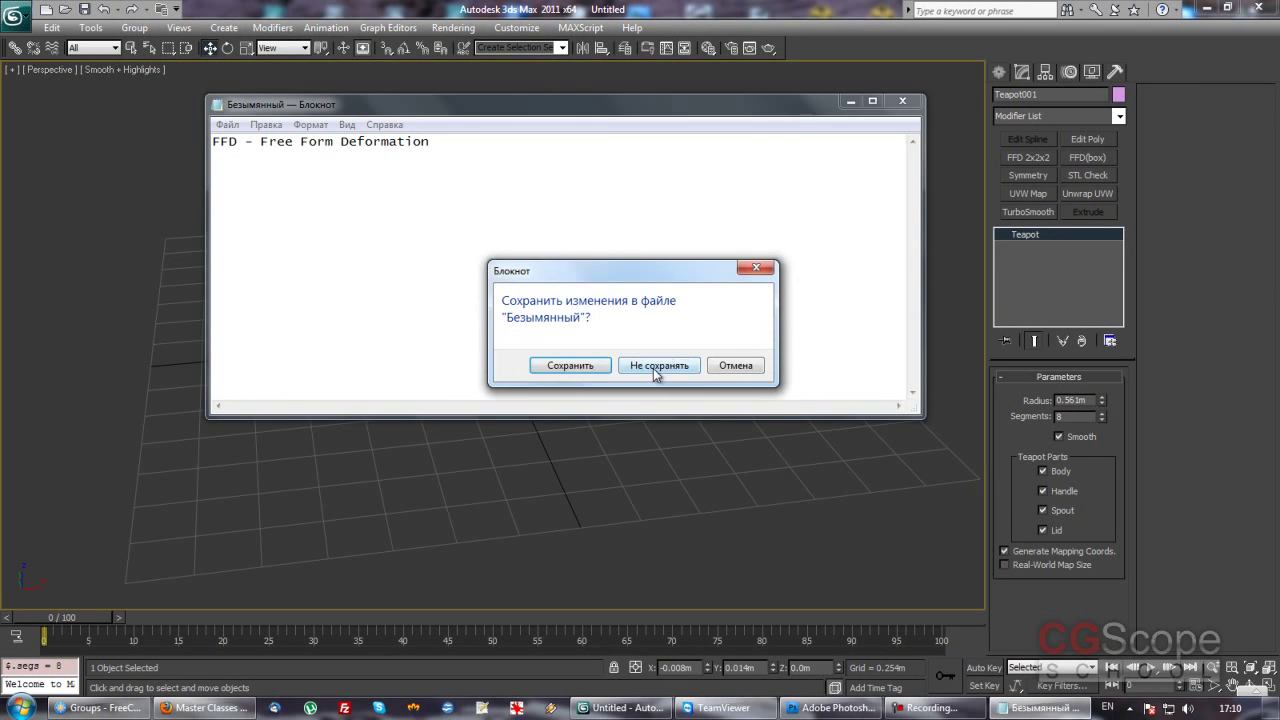
click(657, 361)
mouse_move(629, 350)
alt+middle_down()
mouse_move(640, 349)
mouse_move(551, 360)
alt+middle_up()
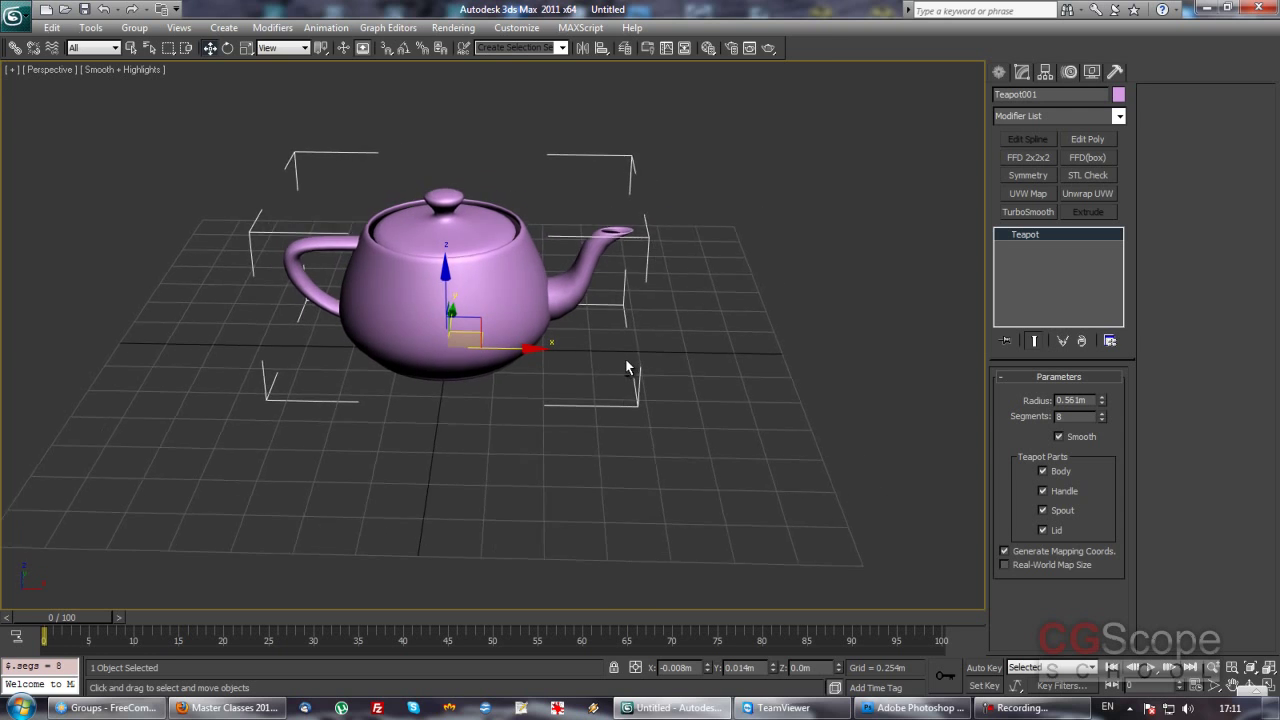
- Add the FFD 2x2x2 modifier to the teapot from the Modifier List
click(1091, 26)
drag(1076, 52, 1073, 190)
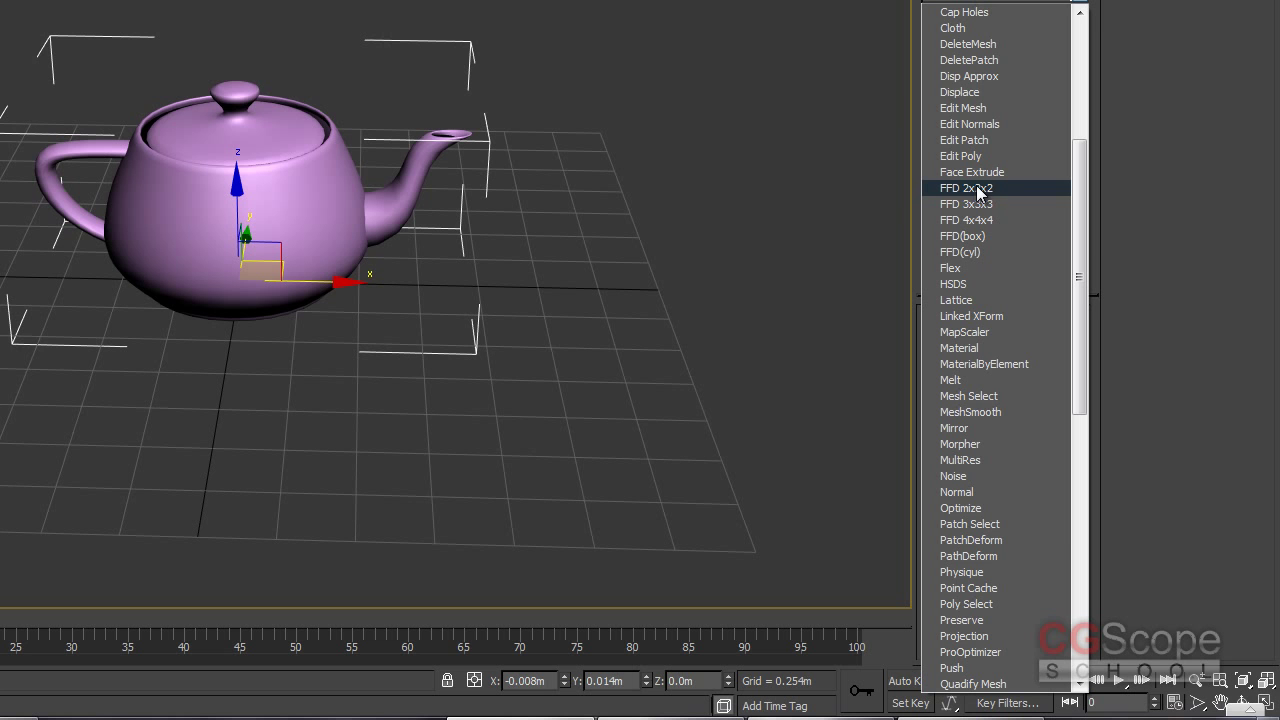
click(987, 190)
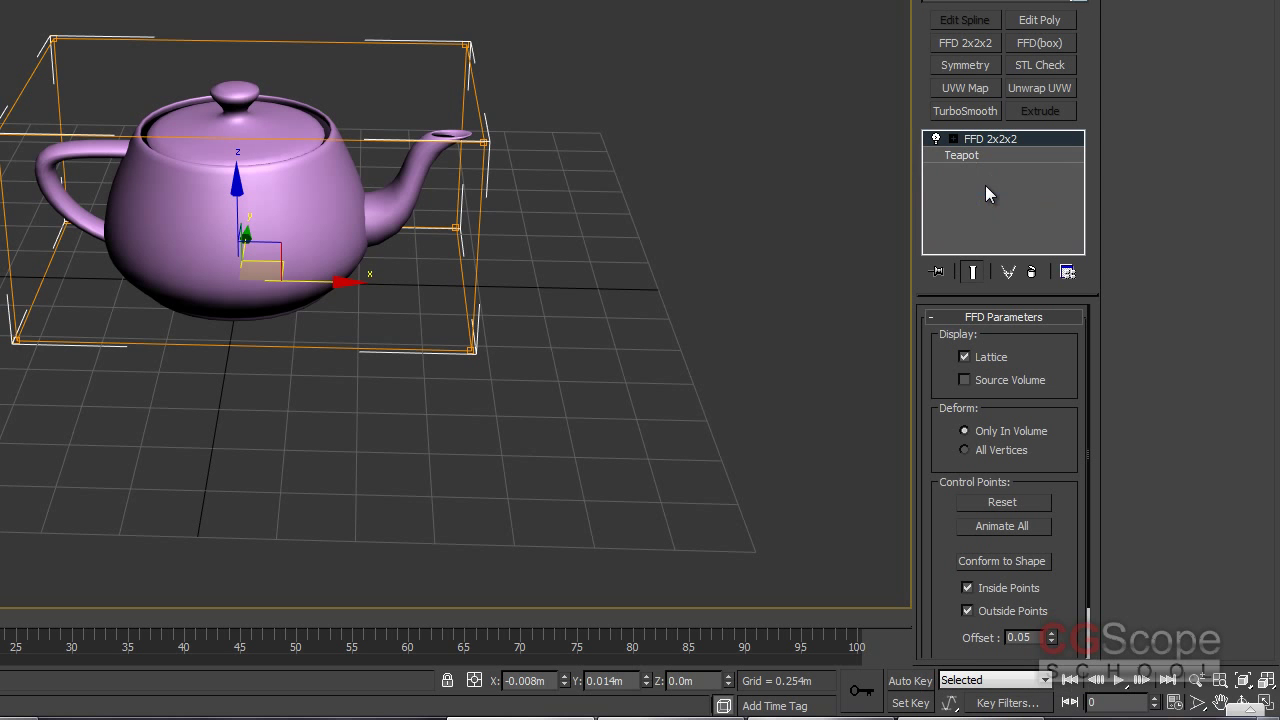
mouse_move(472, 292)
alt+middle_down()
mouse_move(413, 245)
mouse_move(460, 306)
mouse_move(473, 291)
mouse_move(519, 302)
mouse_move(514, 186)
mouse_move(234, 212)
mouse_move(270, 213)
alt+middle_up()
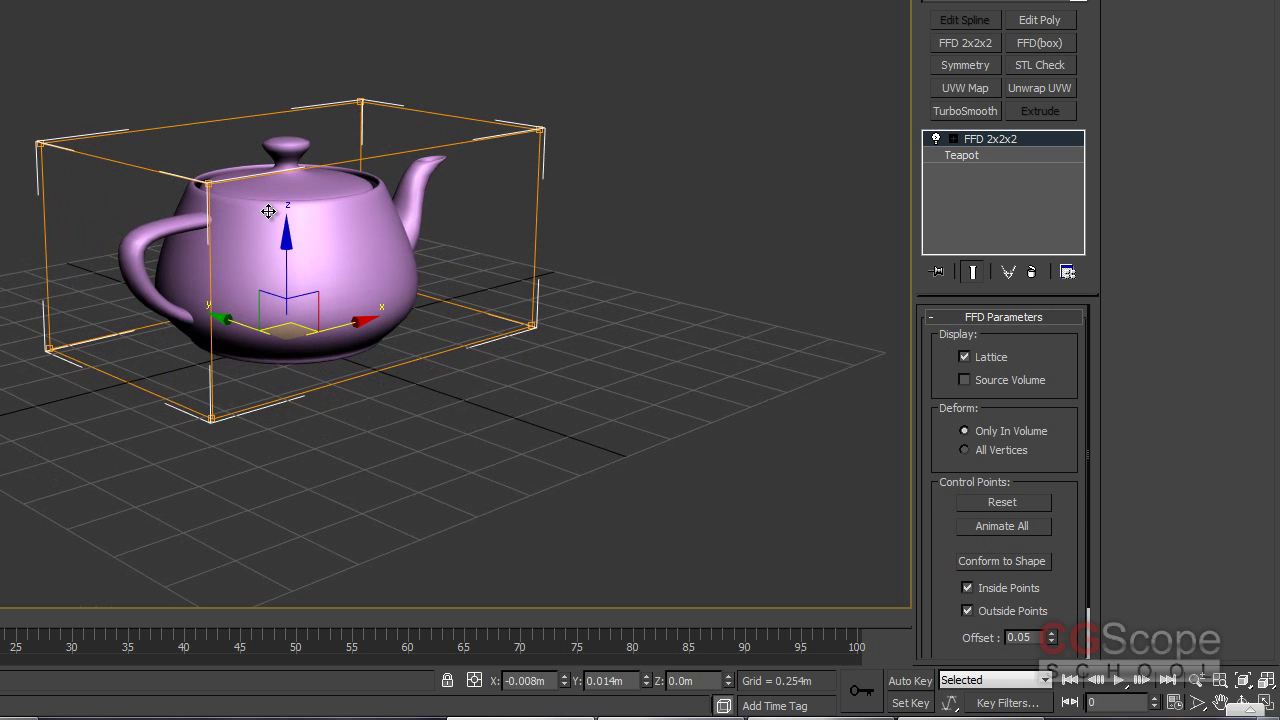
- Orbit around the teapot to inspect the lattice, undoing an accidental move
mouse_move(251, 406)
alt+middle_down()
mouse_move(477, 288)
mouse_move(372, 284)
mouse_move(432, 281)
mouse_move(455, 255)
alt+middle_up()
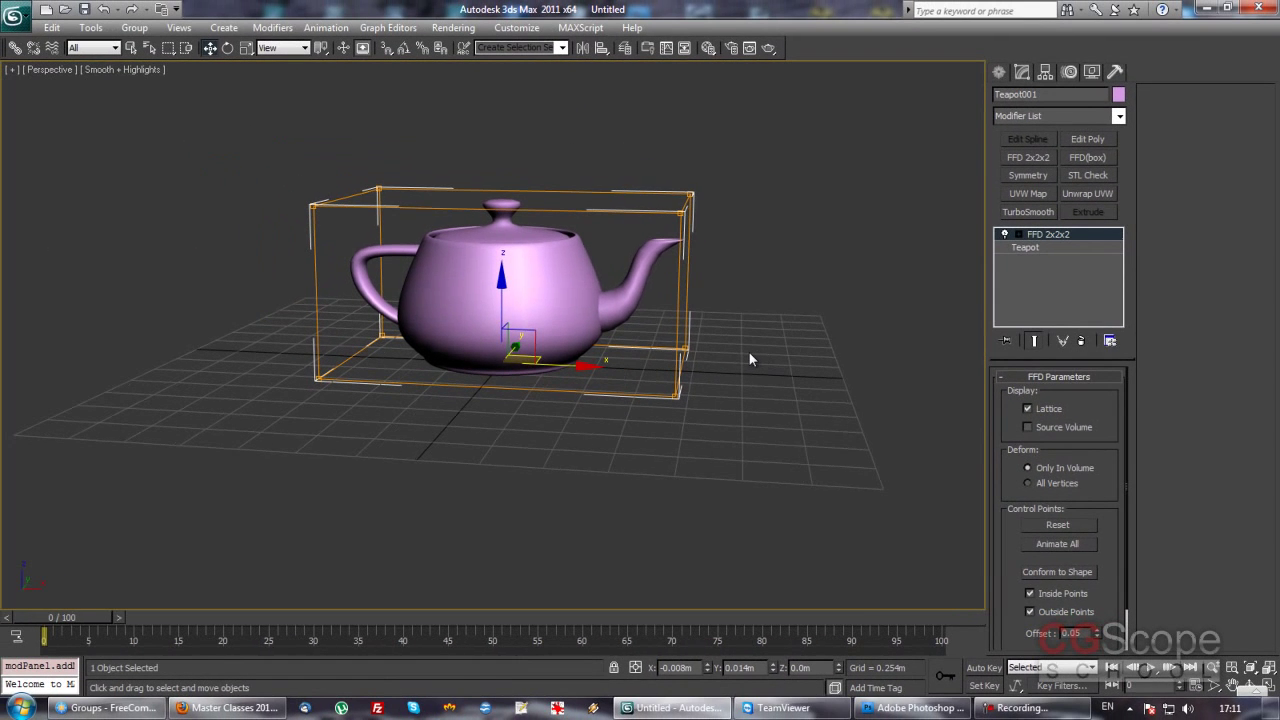
mouse_move(747, 349)
alt+middle_down()
mouse_move(753, 335)
mouse_move(732, 325)
mouse_move(721, 339)
mouse_move(720, 273)
alt+middle_up()
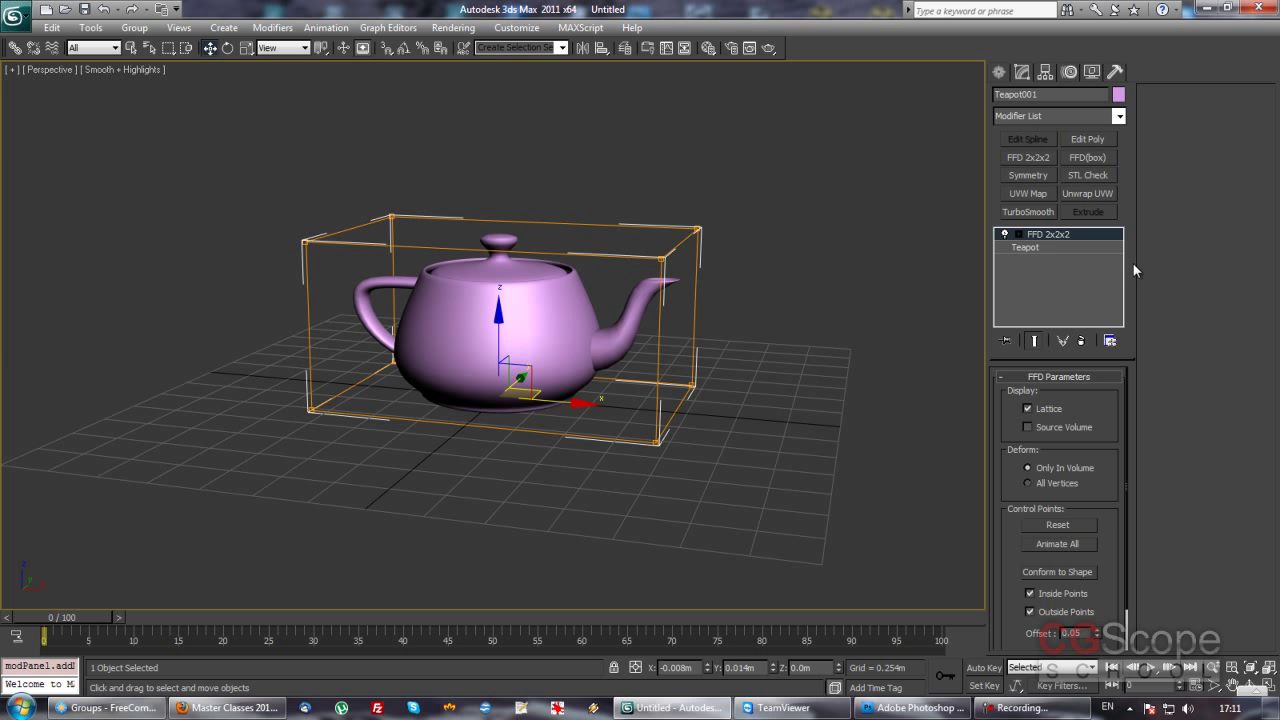
mouse_move(735, 325)
alt+middle_down()
mouse_move(599, 322)
mouse_move(661, 324)
mouse_move(622, 290)
alt+middle_up()
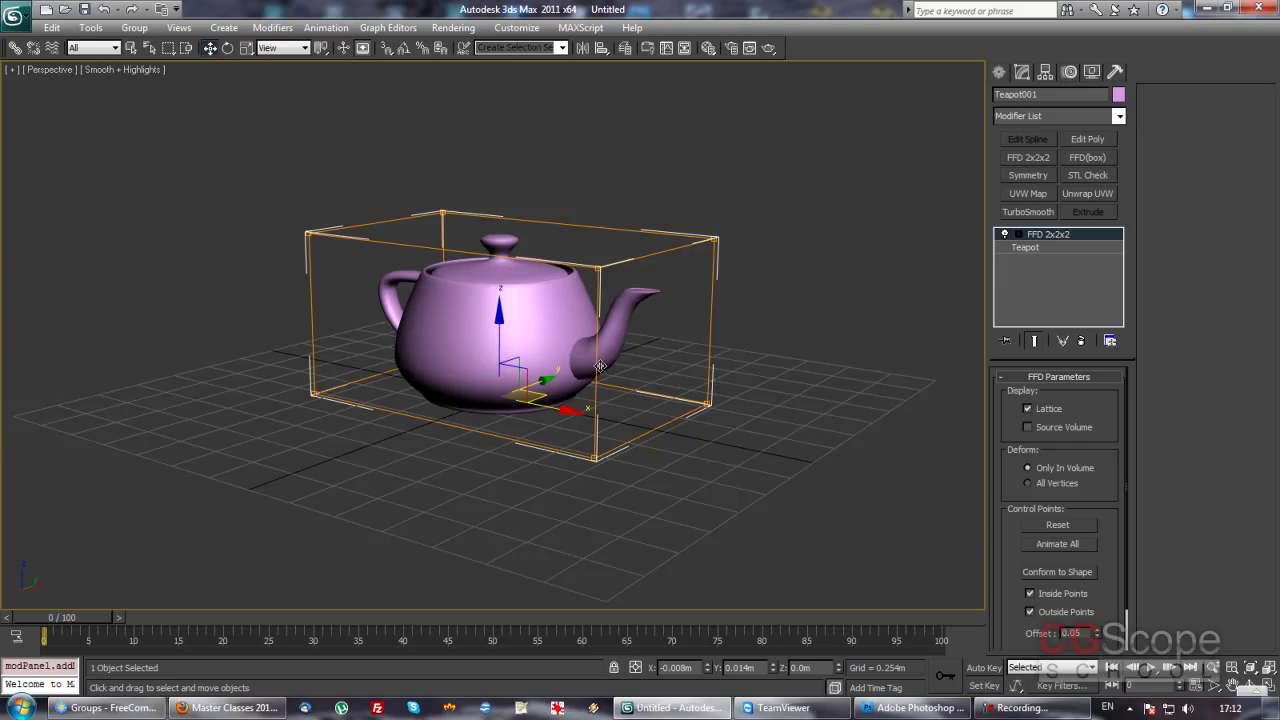
alt+middle_drag(598, 362, 634, 370)
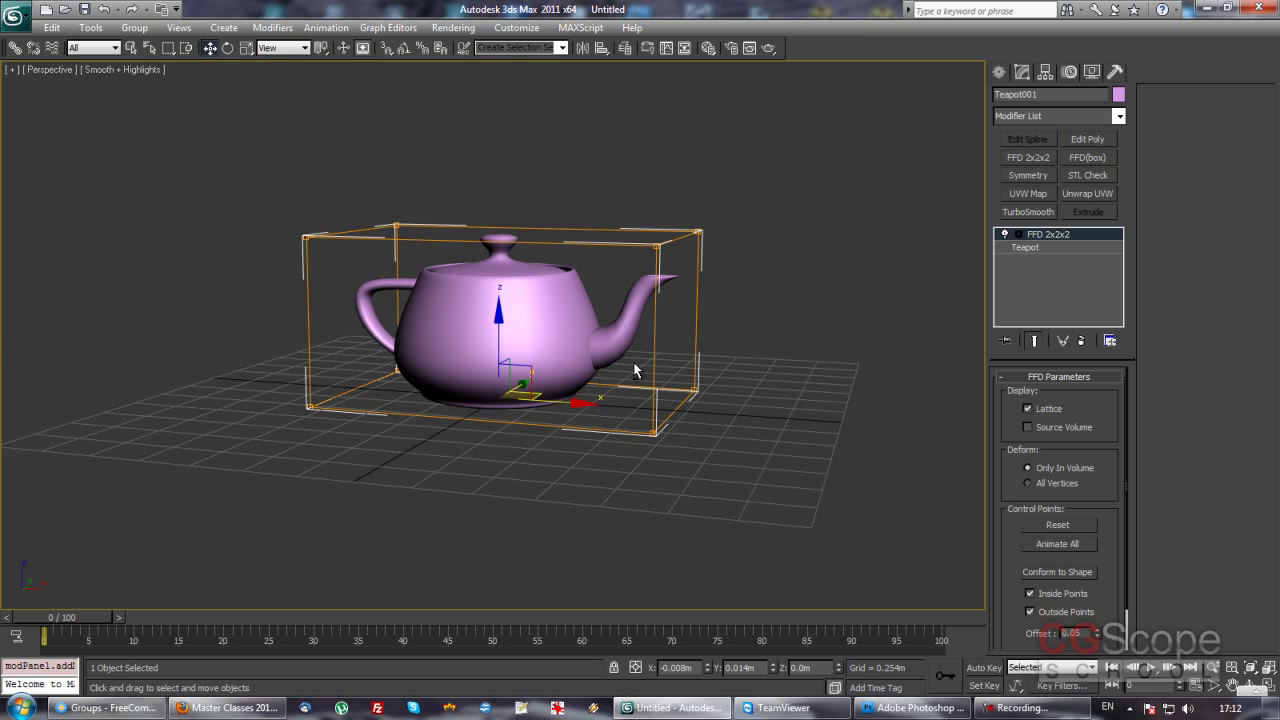
mouse_move(716, 360)
alt+middle_down()
mouse_move(778, 361)
mouse_move(680, 340)
alt+middle_up()
drag(499, 393, 622, 383)
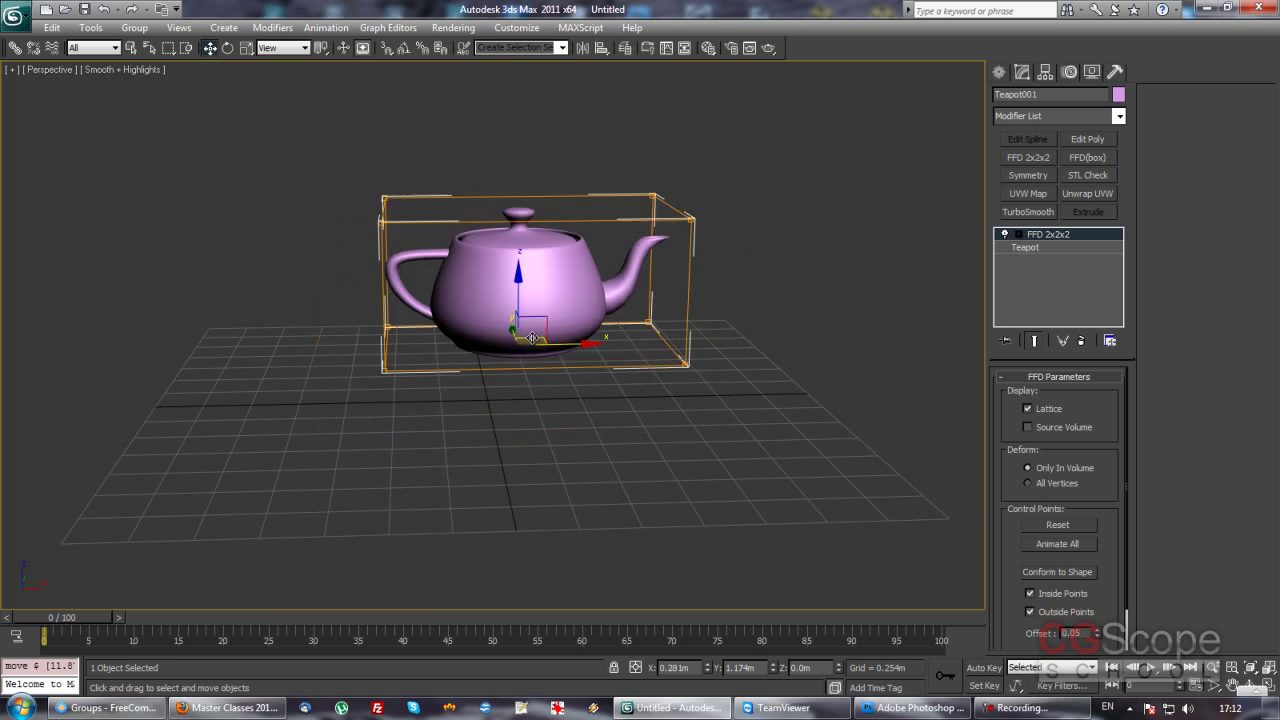
key(ctrl+z)
alt+middle_drag(673, 395, 710, 373)
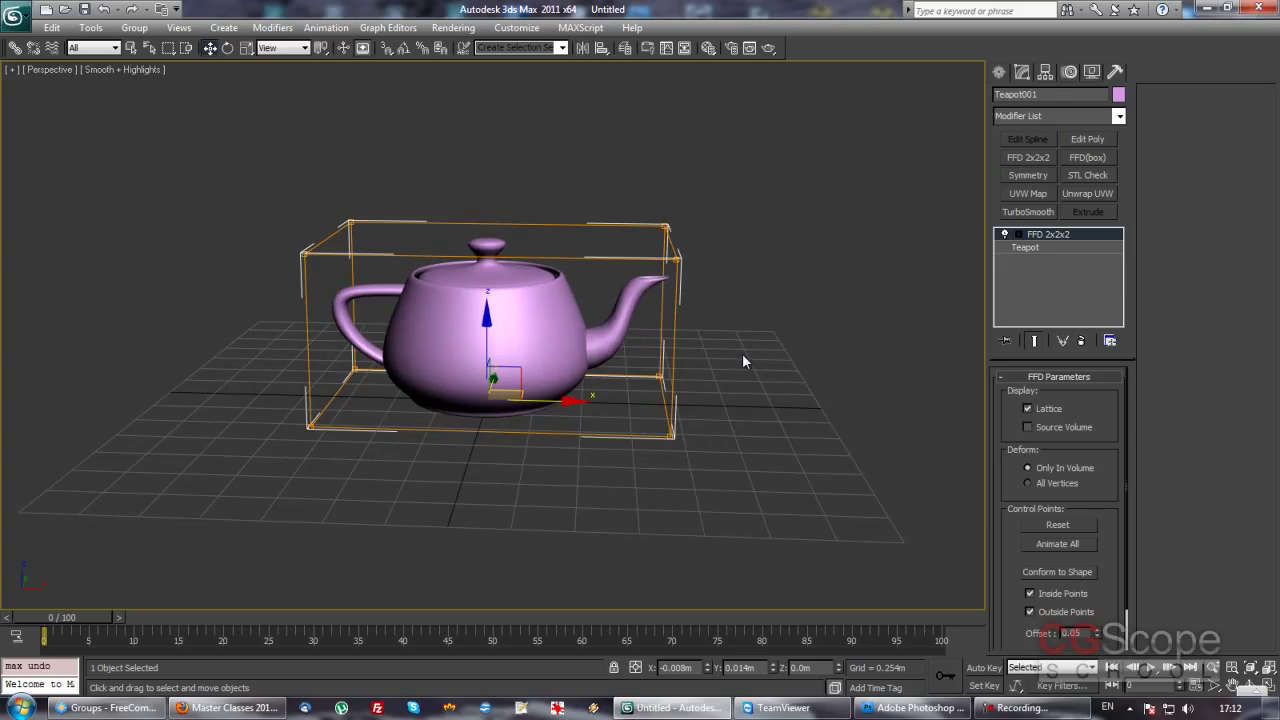
- Expand FFD 2x2x2 and step through Lattice and Set Volume to the Control Points level
click(1018, 234)
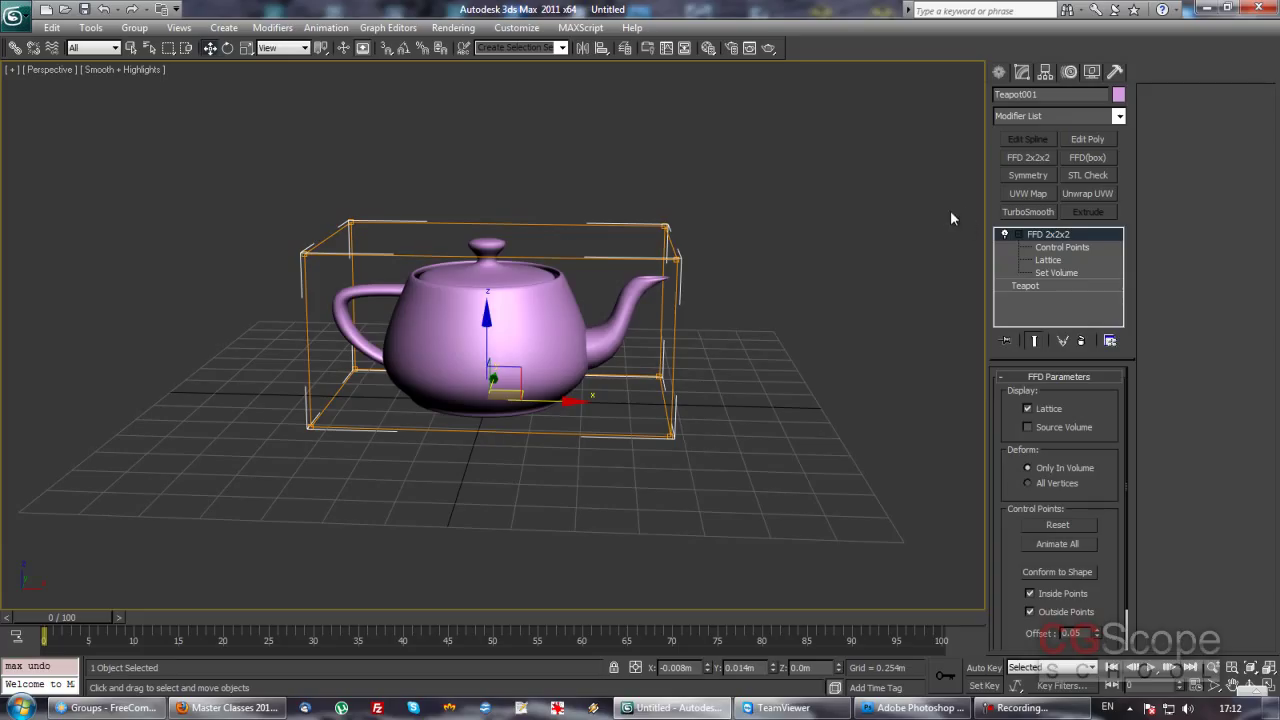
click(1058, 262)
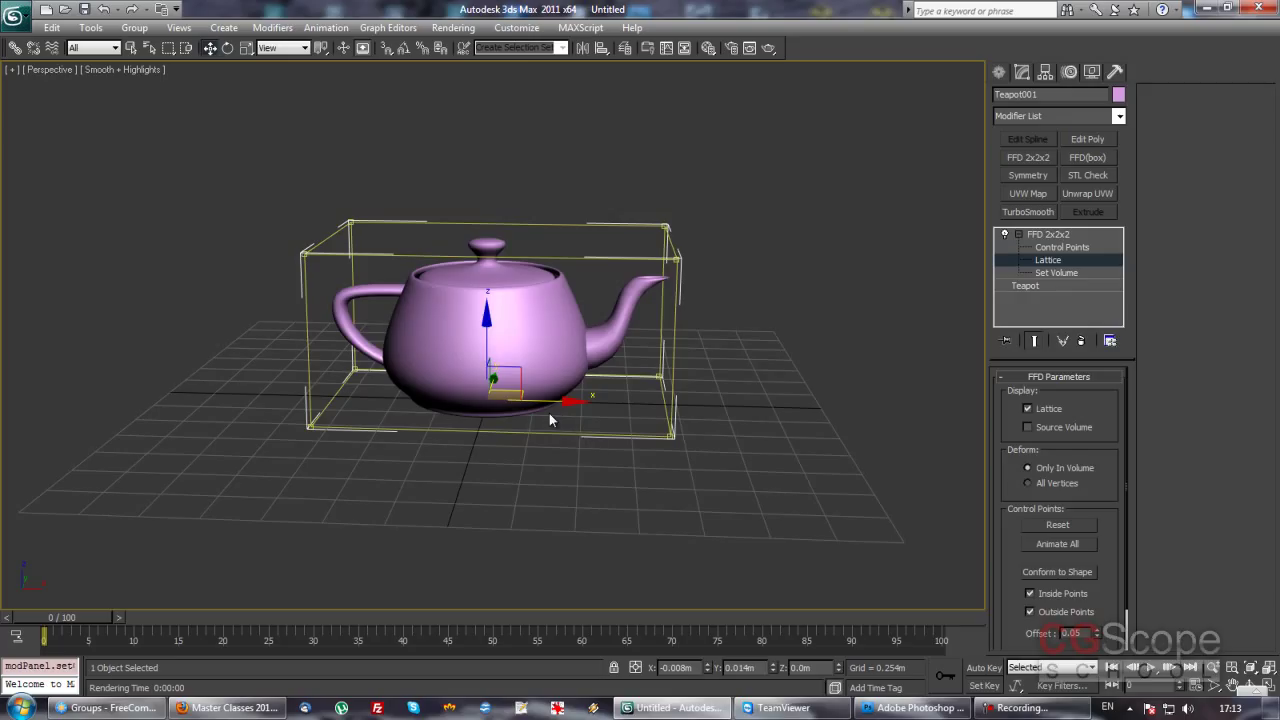
click(1068, 272)
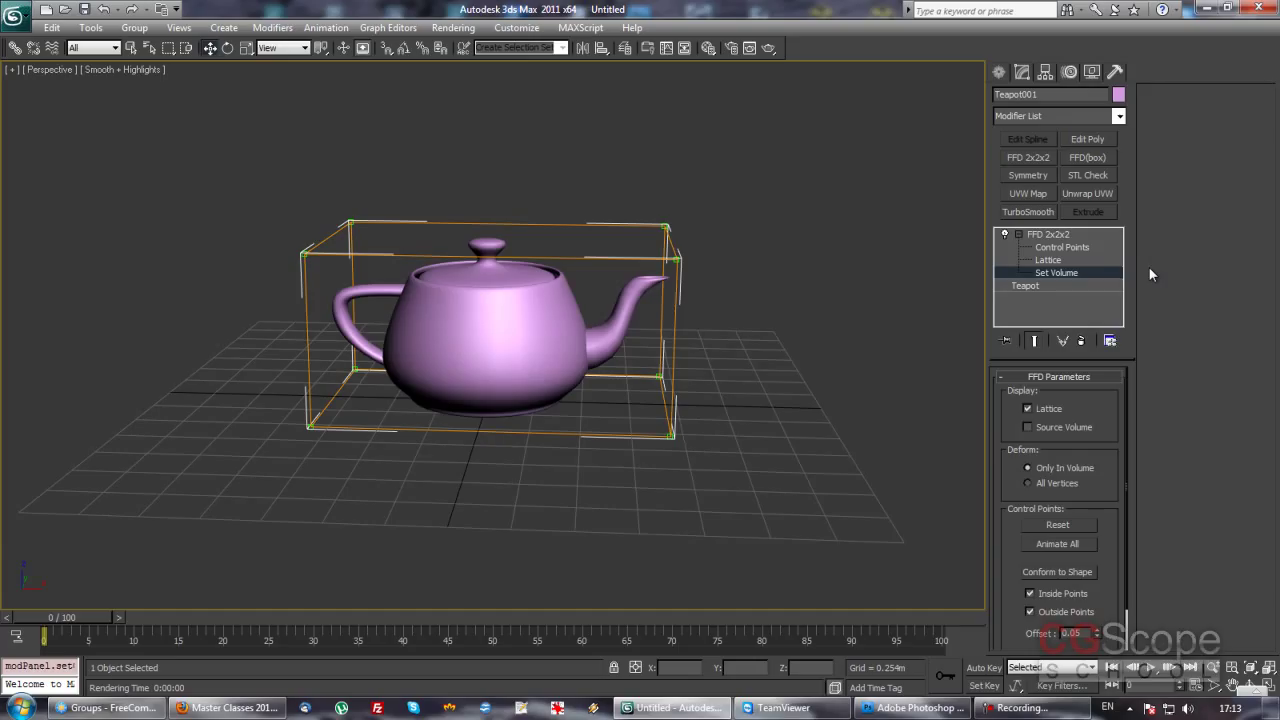
click(1062, 248)
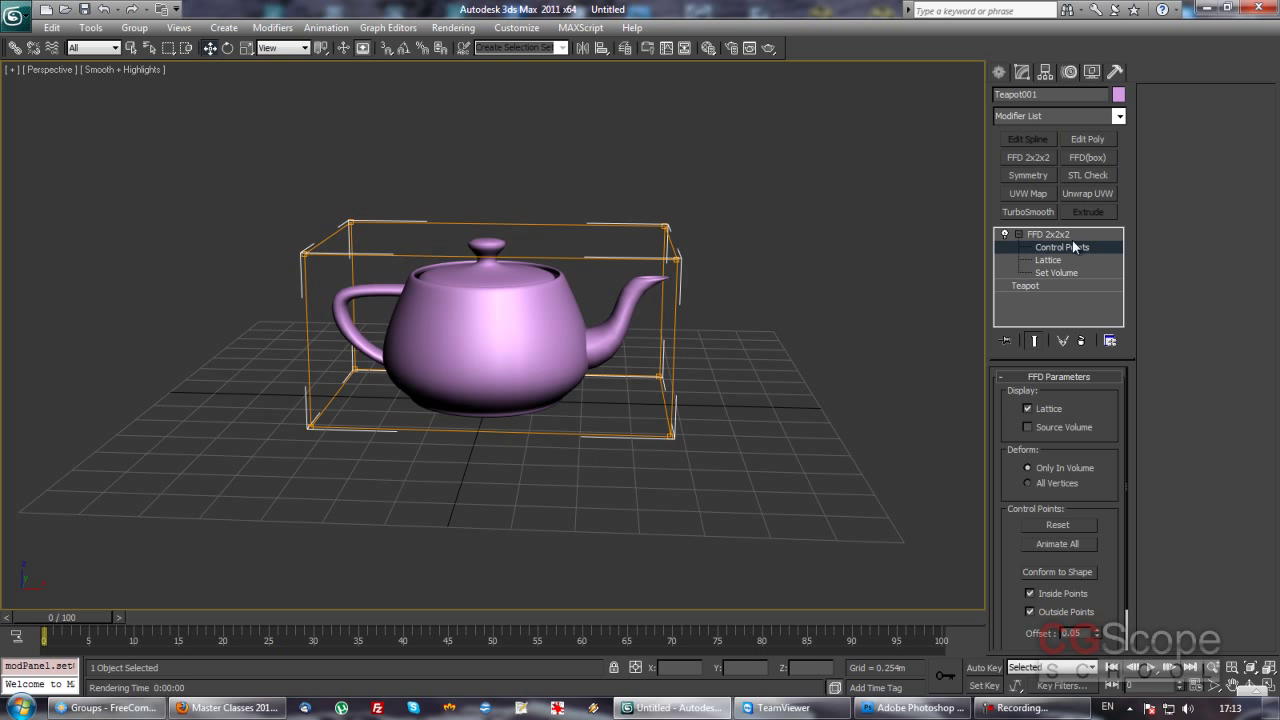
- Pick lattice corner points, reselecting the teapot after an accidental deselection
alt+middle_drag(681, 285, 667, 252)
drag(597, 204, 662, 262)
alt+middle_drag(662, 262, 696, 330)
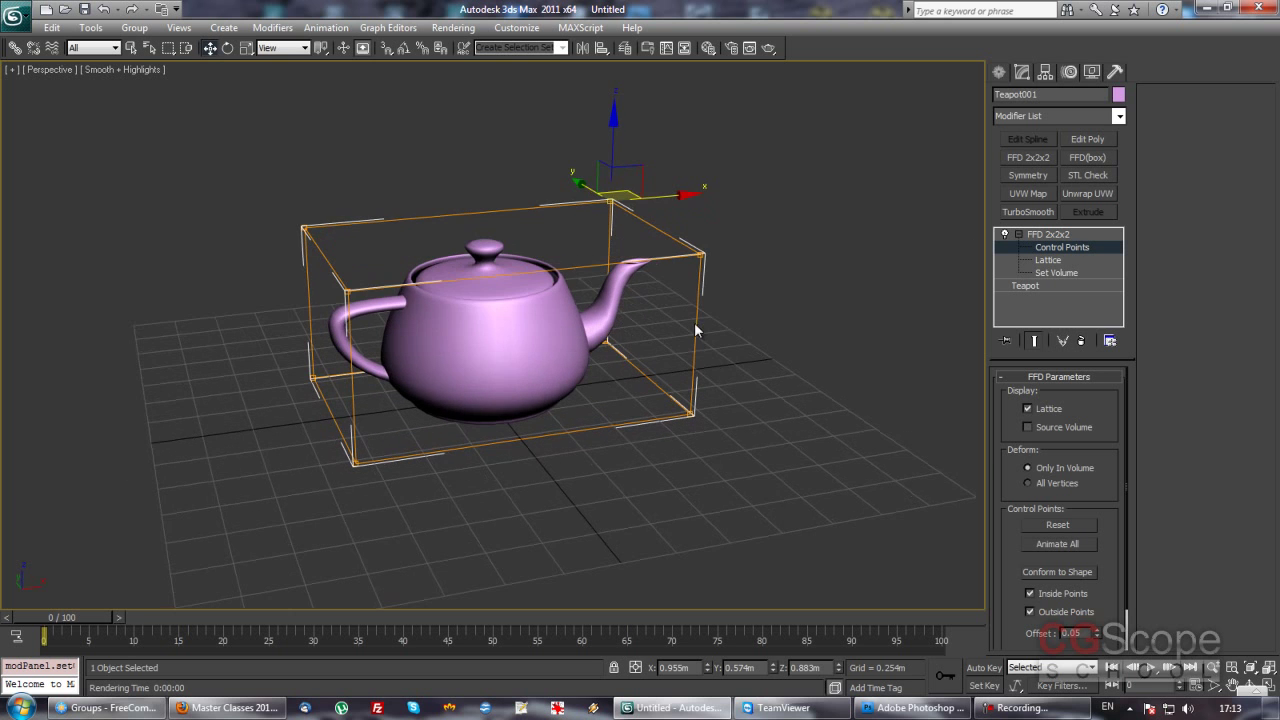
click(697, 251)
click(605, 340)
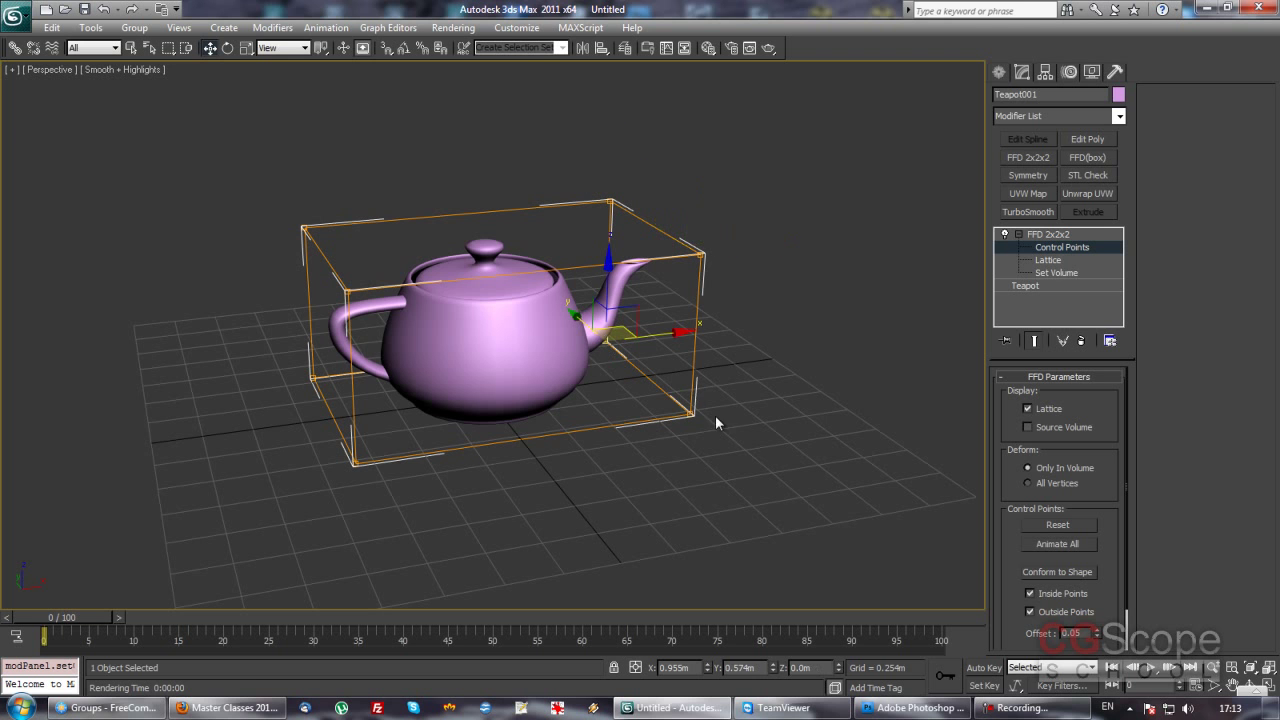
click(1055, 234)
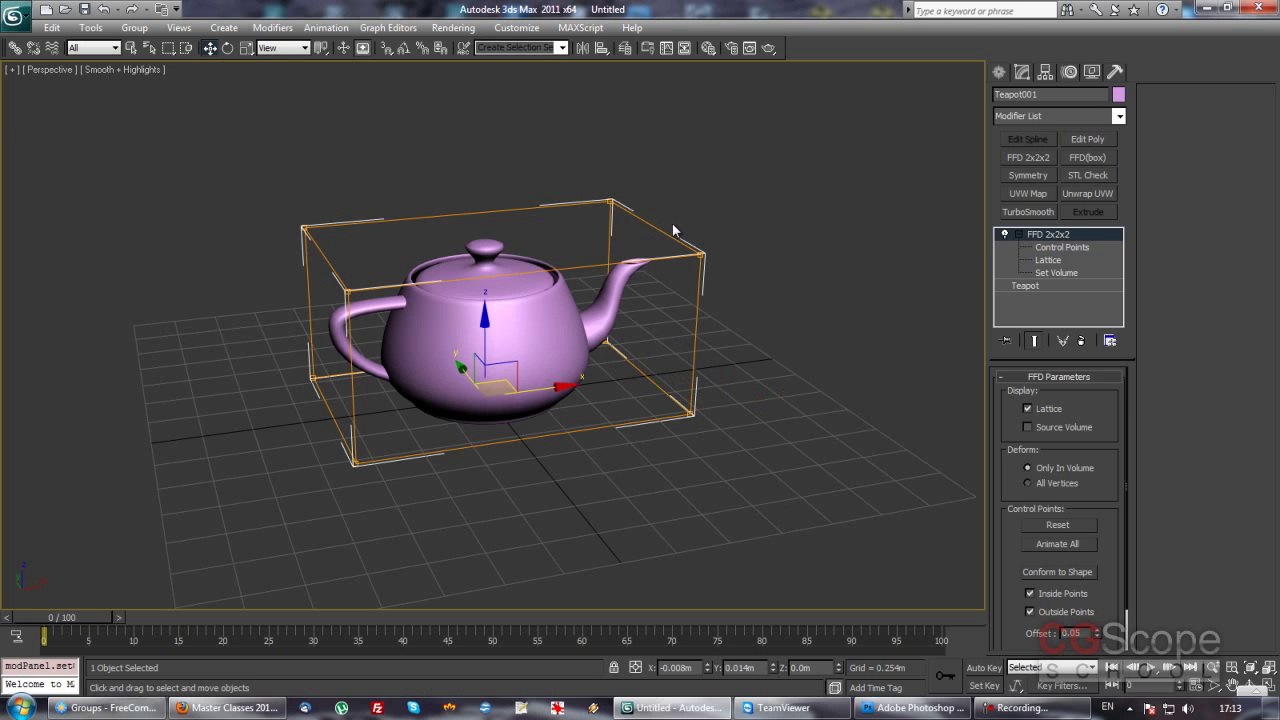
click(729, 303)
click(545, 274)
click(701, 304)
key(ctrl+z)
click(1091, 245)
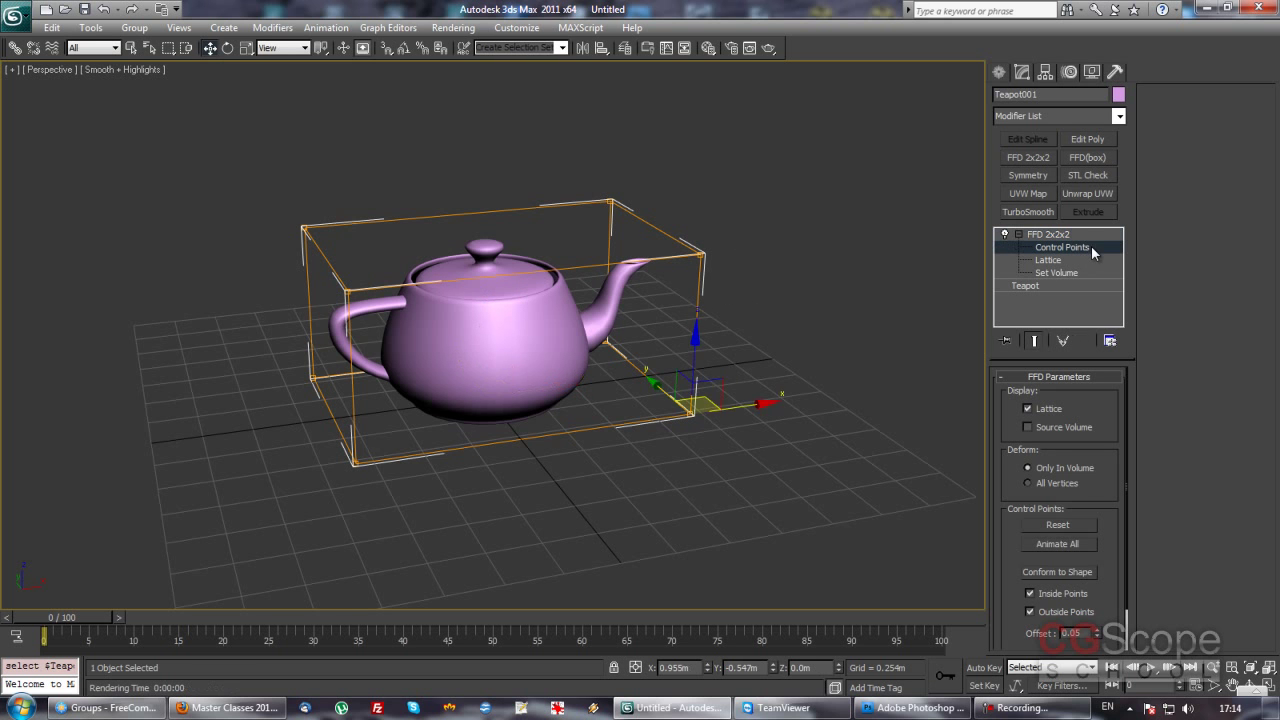
- Skew the lattice's right-side points left and raise the top-right points to stretch the spout
alt+middle_drag(561, 307, 603, 183)
click(648, 220)
mouse_move(708, 258)
alt+middle_down()
mouse_move(725, 248)
mouse_move(759, 290)
mouse_move(729, 297)
alt+middle_up()
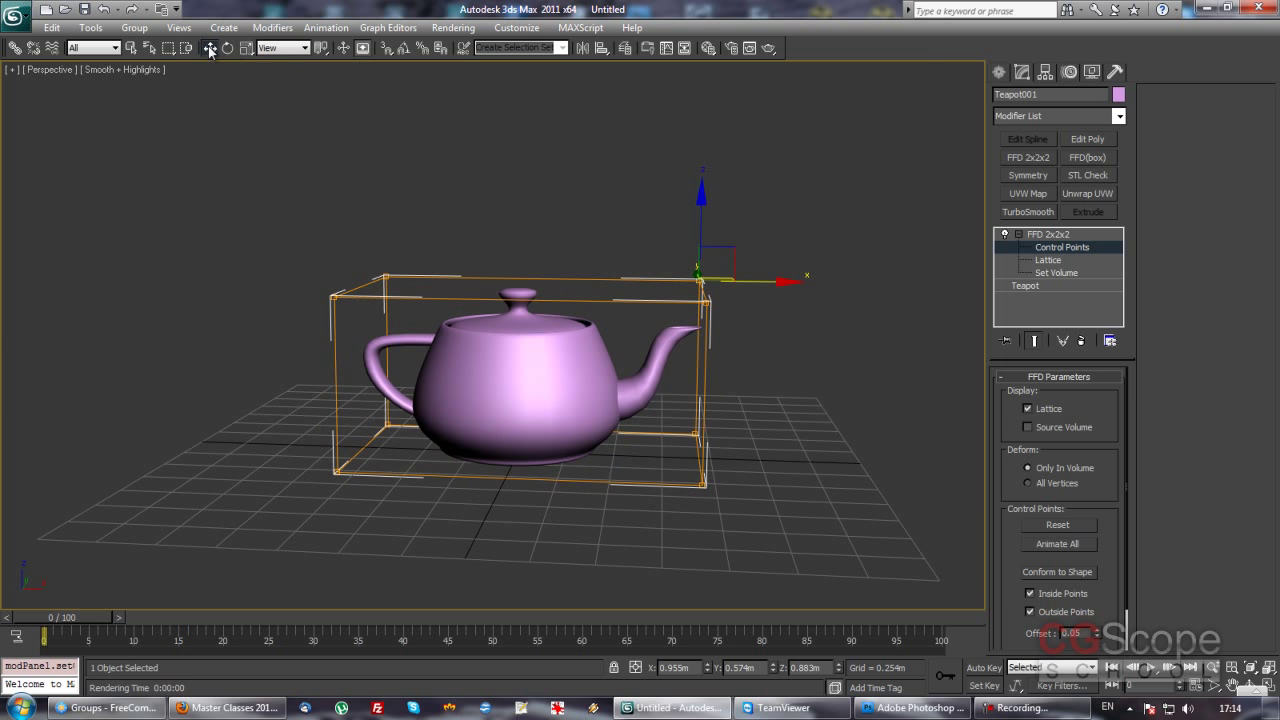
mouse_move(748, 389)
alt+middle_down()
mouse_move(751, 357)
mouse_move(723, 351)
mouse_move(777, 297)
alt+middle_up()
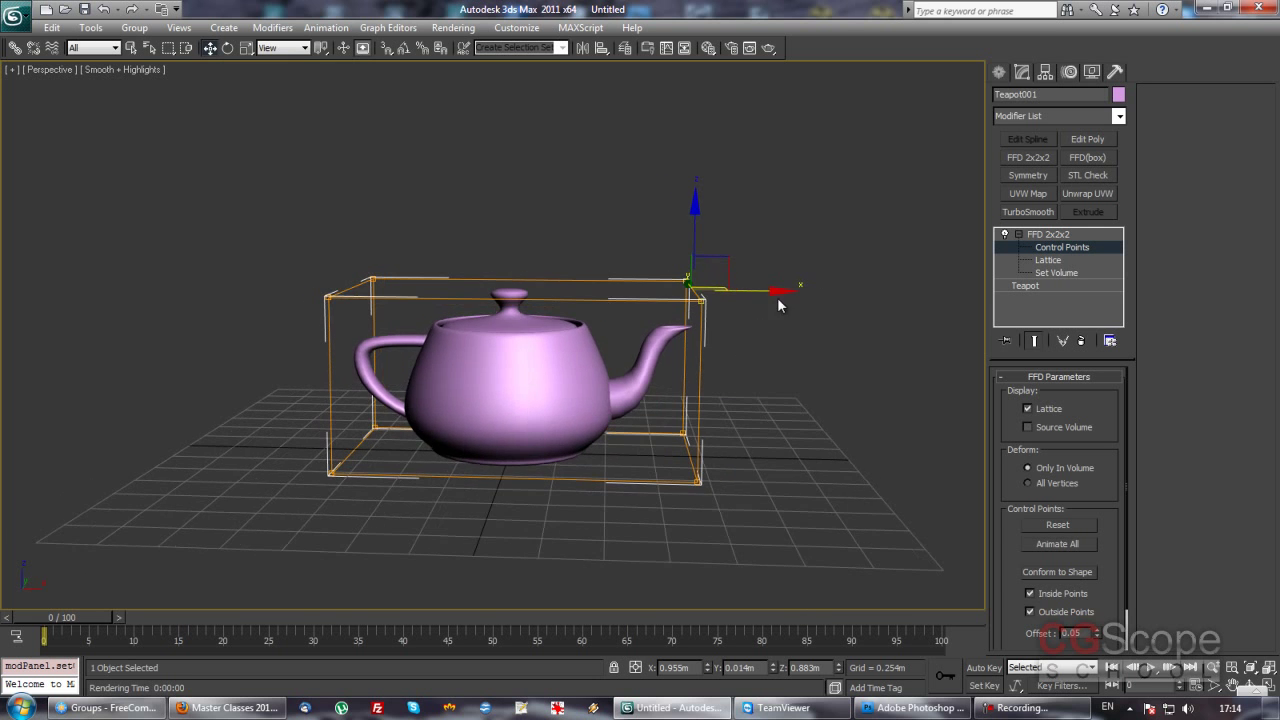
drag(760, 291, 631, 292)
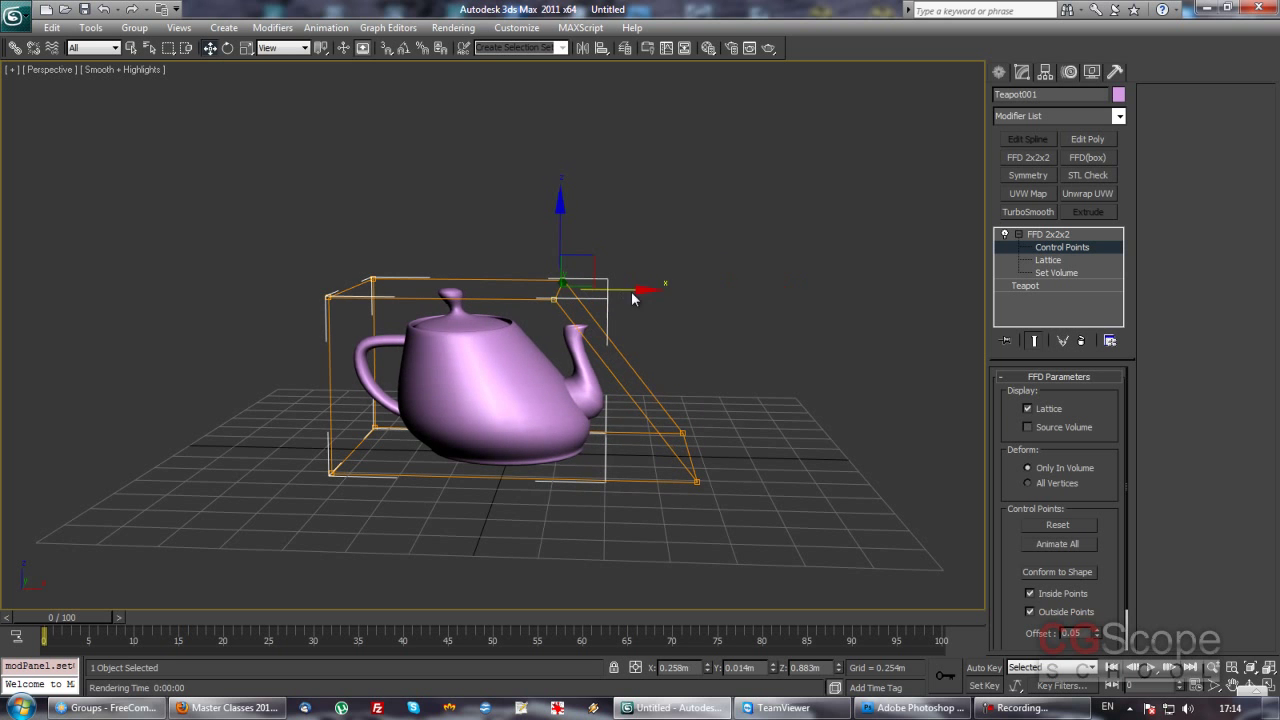
drag(580, 232, 575, 99)
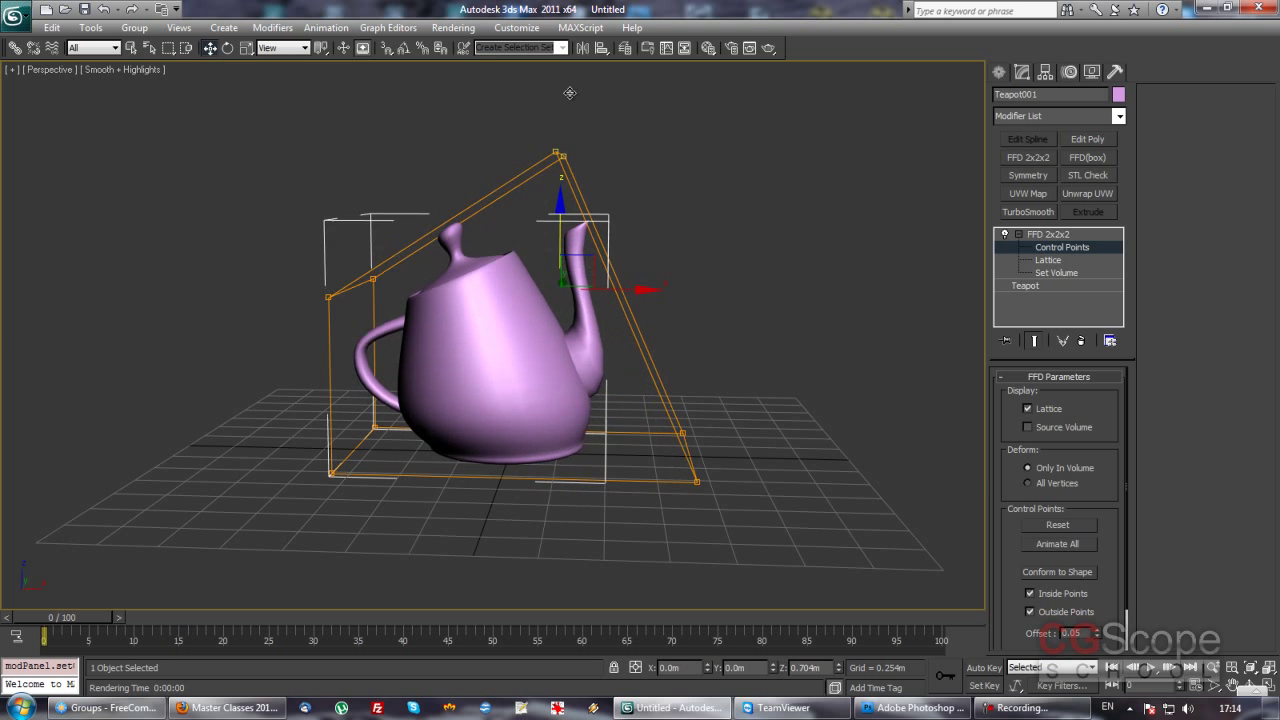
- Move the top-left lattice points inward to pinch the handle side
mouse_move(455, 255)
alt+middle_down()
mouse_move(571, 271)
mouse_move(377, 223)
alt+middle_up()
drag(377, 218, 488, 318)
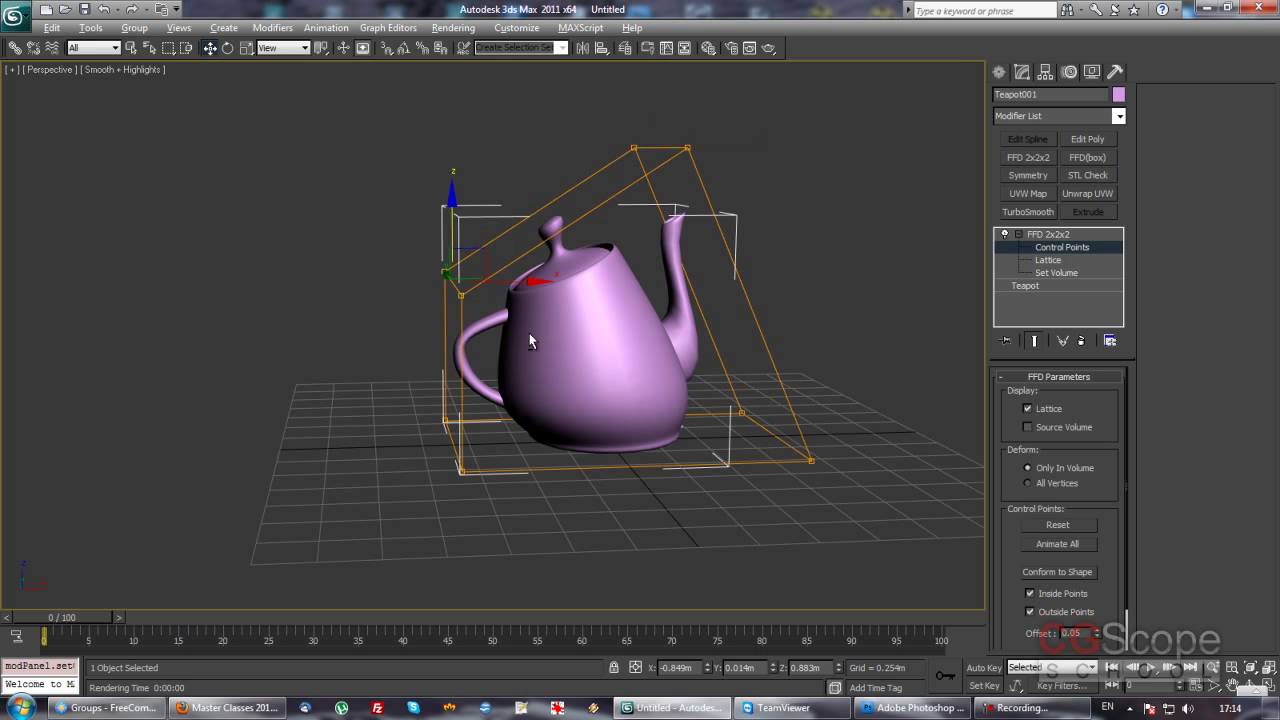
alt+middle_drag(529, 333, 478, 262)
drag(478, 262, 644, 336)
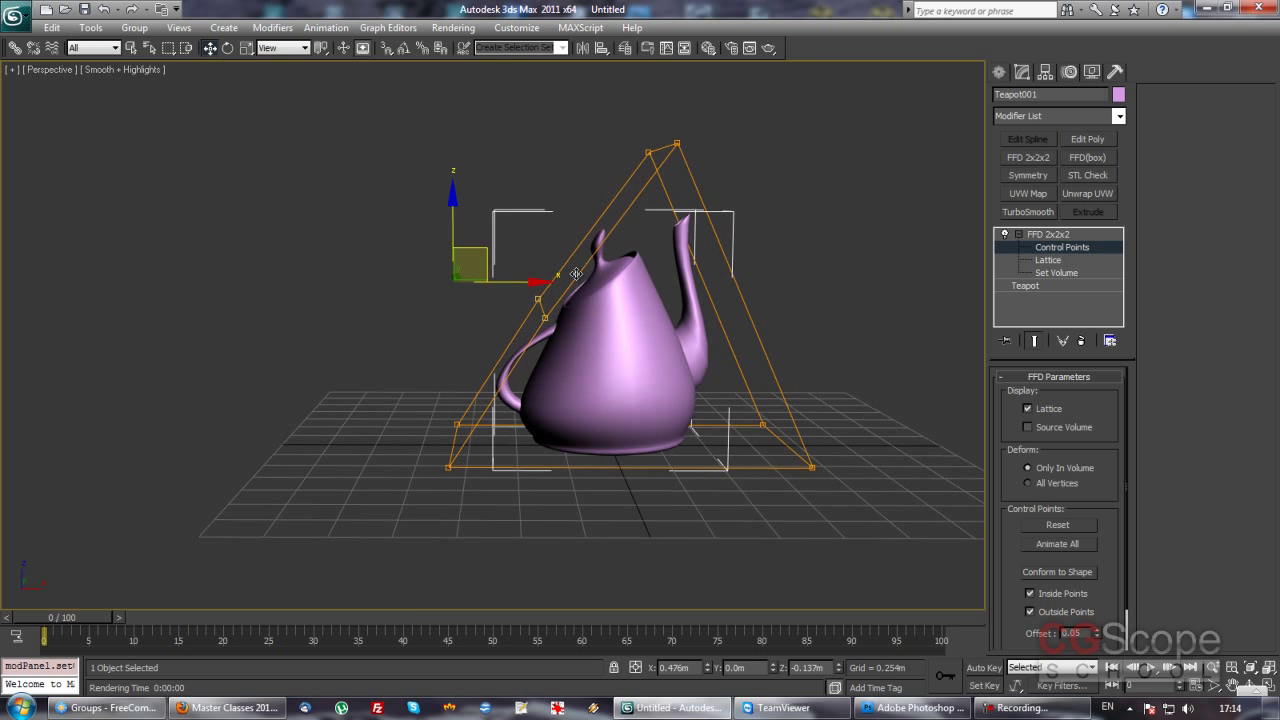
mouse_move(644, 336)
alt+middle_down()
mouse_move(691, 320)
mouse_move(655, 341)
mouse_move(614, 259)
mouse_move(670, 177)
mouse_move(657, 205)
alt+middle_up()
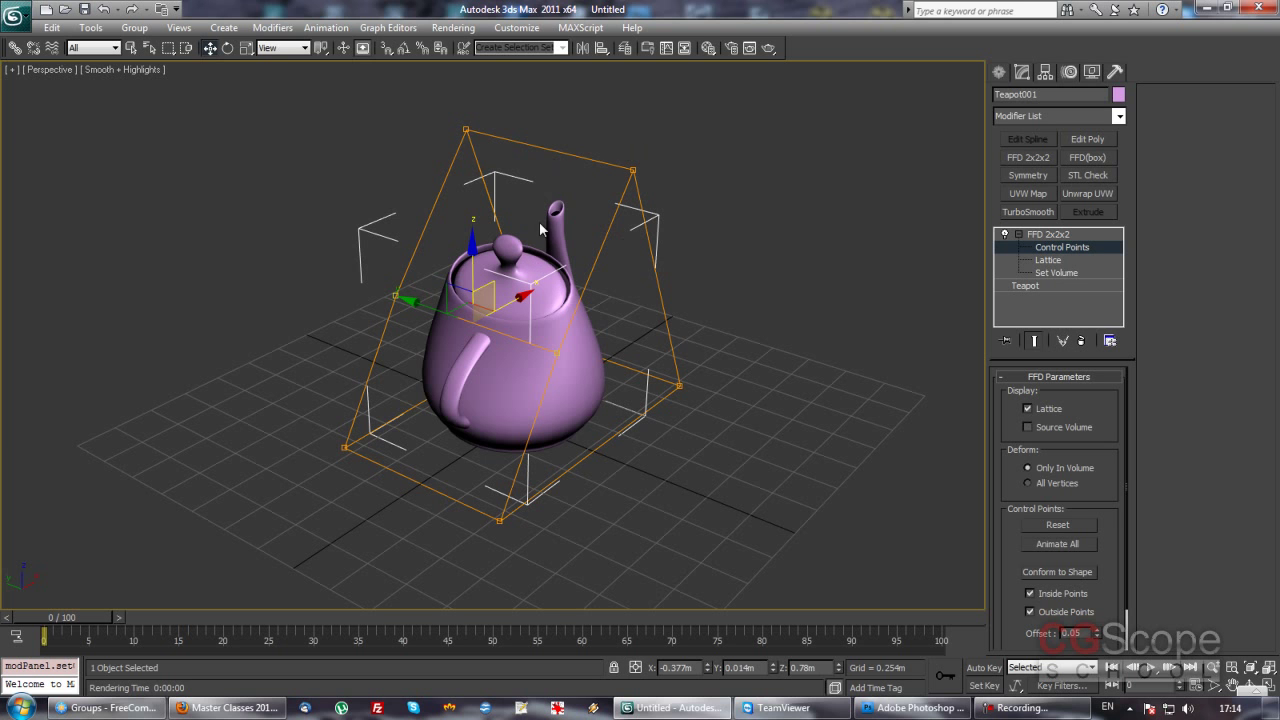
- Pull the top-right point outward and move the top-left point inward to narrow the lattice top
click(630, 172)
alt+middle_drag(660, 216, 649, 197)
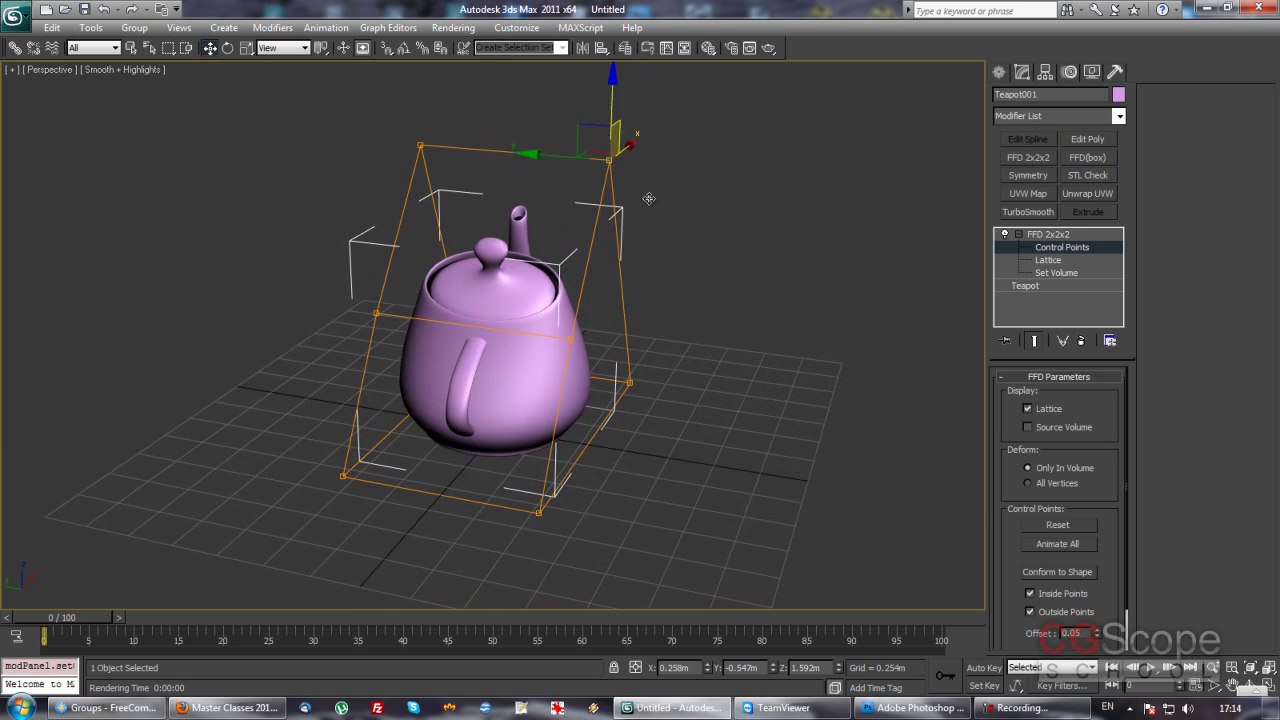
drag(540, 155, 707, 200)
click(420, 146)
drag(372, 145, 305, 138)
mouse_move(365, 265)
alt+middle_down()
mouse_move(380, 283)
mouse_move(624, 282)
mouse_move(566, 351)
mouse_move(571, 436)
mouse_move(735, 365)
mouse_move(700, 316)
mouse_move(706, 366)
mouse_move(700, 341)
mouse_move(460, 366)
alt+middle_up()
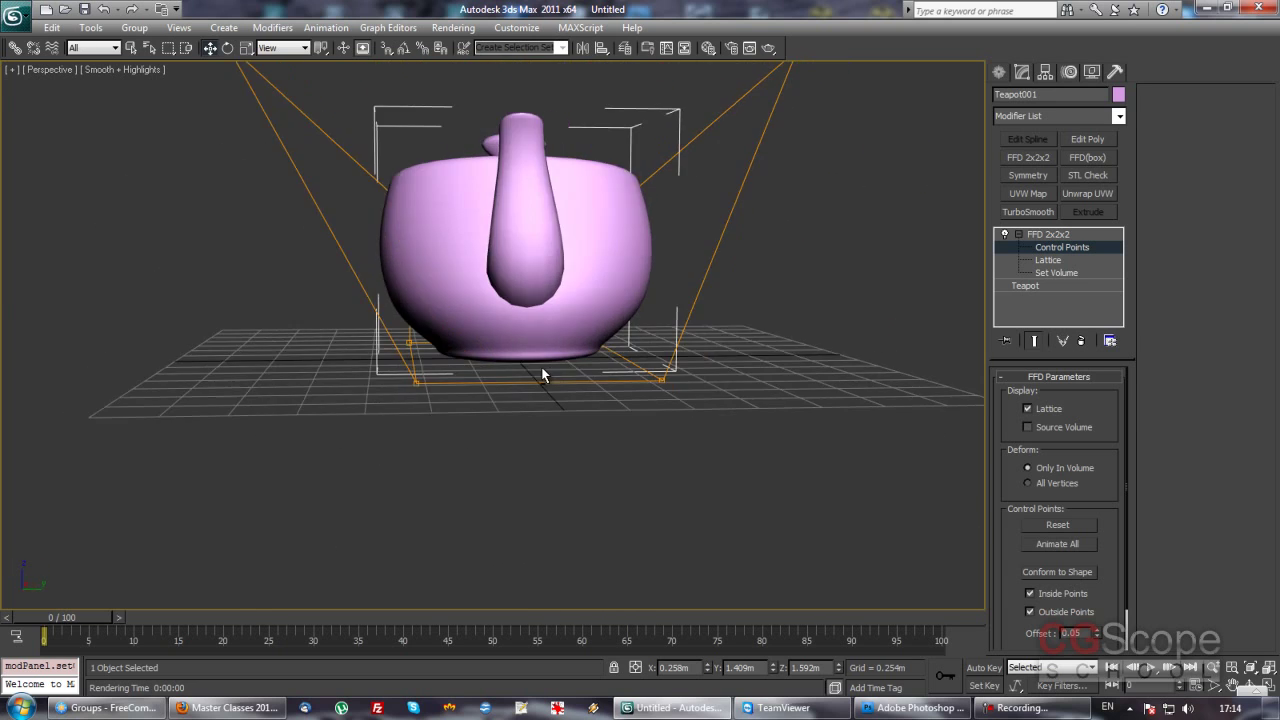
- Scale the bottom lattice points in to 55% to narrow the teapot's base
drag(305, 300, 667, 461)
alt+middle_drag(667, 461, 680, 458)
key(r)
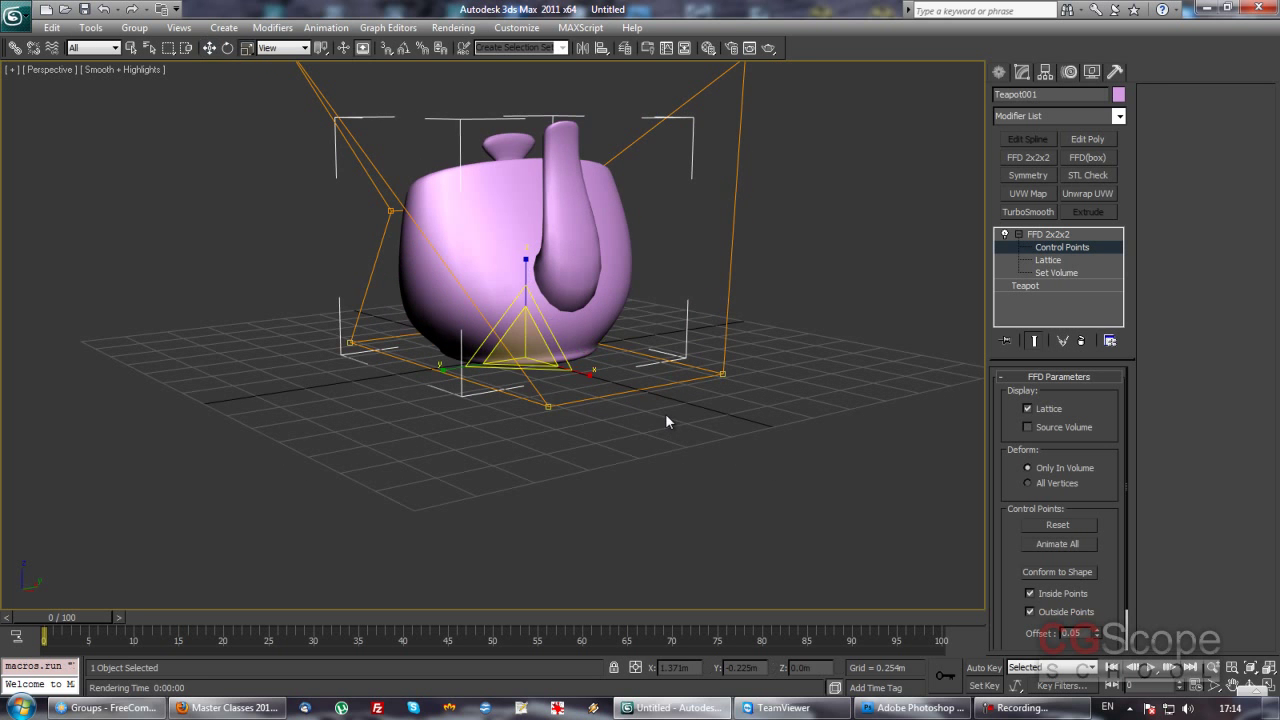
drag(522, 358, 586, 497)
mouse_move(514, 441)
alt+middle_down()
mouse_move(677, 440)
mouse_move(686, 387)
mouse_move(646, 334)
mouse_move(577, 420)
mouse_move(606, 426)
mouse_move(646, 388)
mouse_move(731, 388)
mouse_move(650, 380)
mouse_move(634, 360)
mouse_move(675, 378)
mouse_move(656, 367)
alt+middle_up()
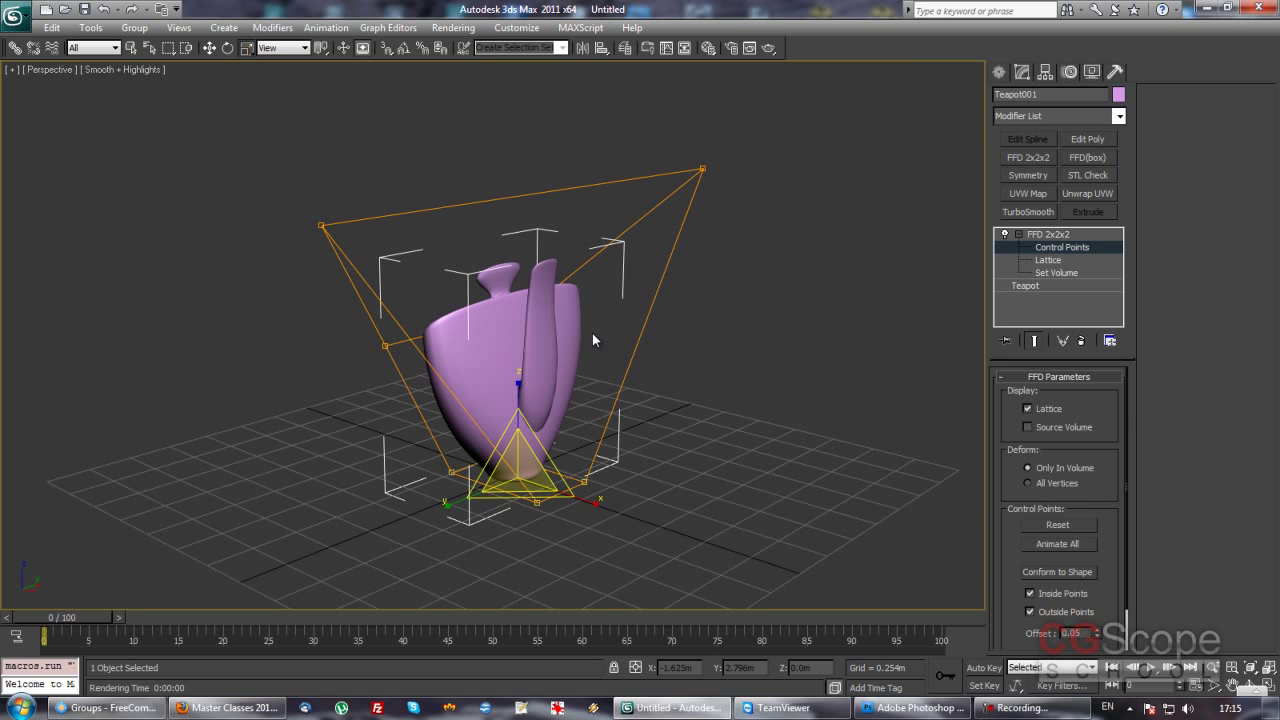
- Select the top lattice points and scale them inward, tapering the teapot into a cone
mouse_move(593, 339)
alt+middle_down()
mouse_move(797, 342)
mouse_move(680, 355)
mouse_move(685, 370)
mouse_move(666, 372)
mouse_move(694, 374)
mouse_move(657, 372)
mouse_move(648, 342)
mouse_move(650, 360)
alt+middle_up()
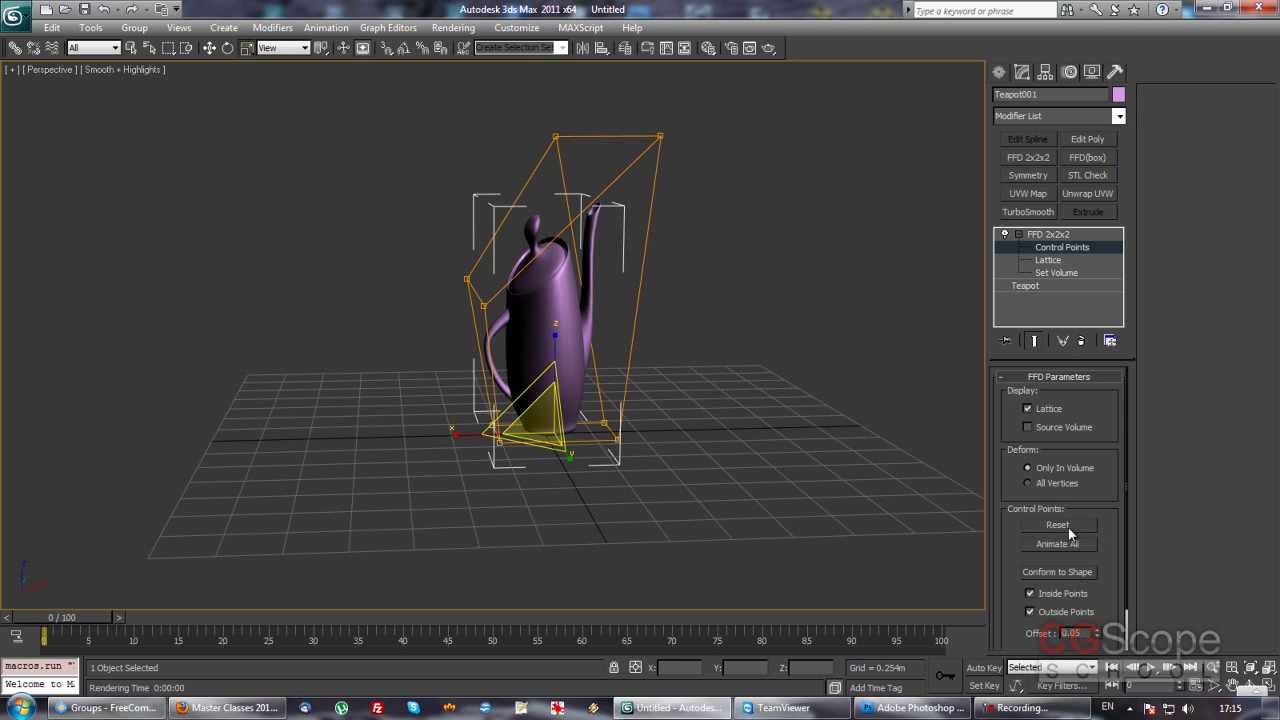
mouse_move(765, 399)
alt+middle_down()
mouse_move(676, 388)
mouse_move(709, 406)
alt+middle_up()
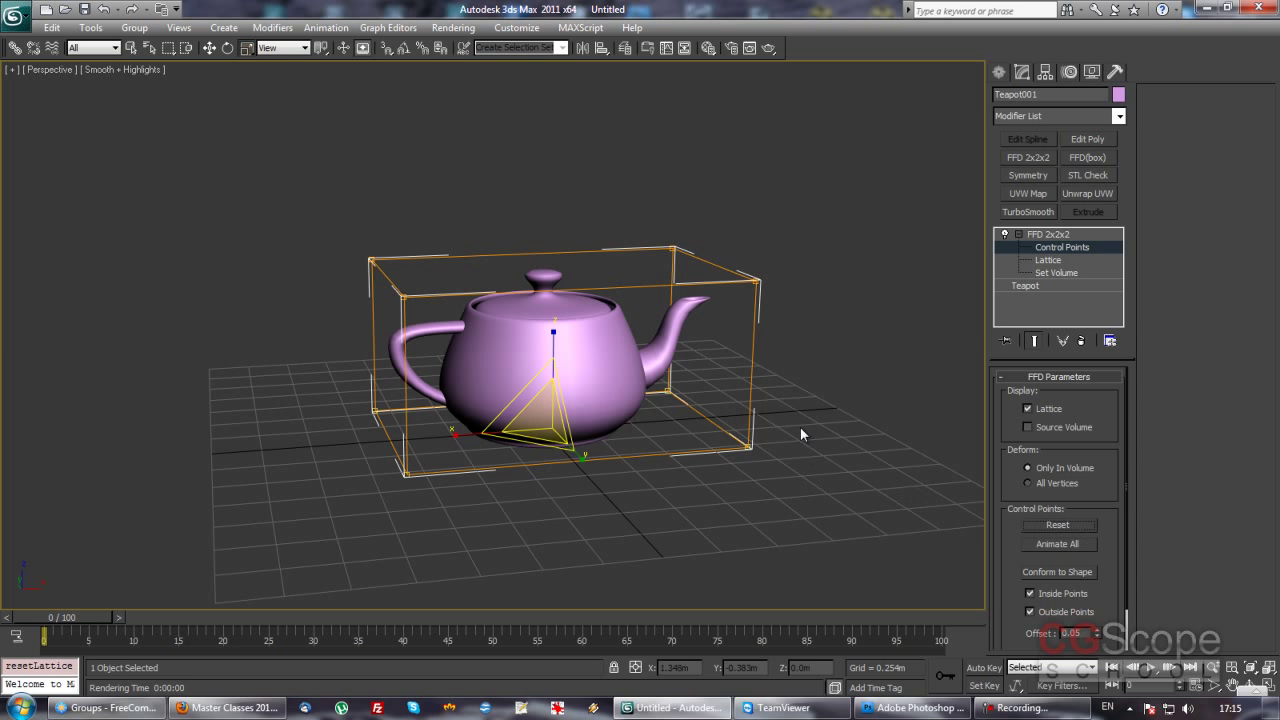
mouse_move(806, 434)
alt+middle_down()
mouse_move(643, 369)
mouse_move(679, 366)
mouse_move(635, 418)
alt+middle_up()
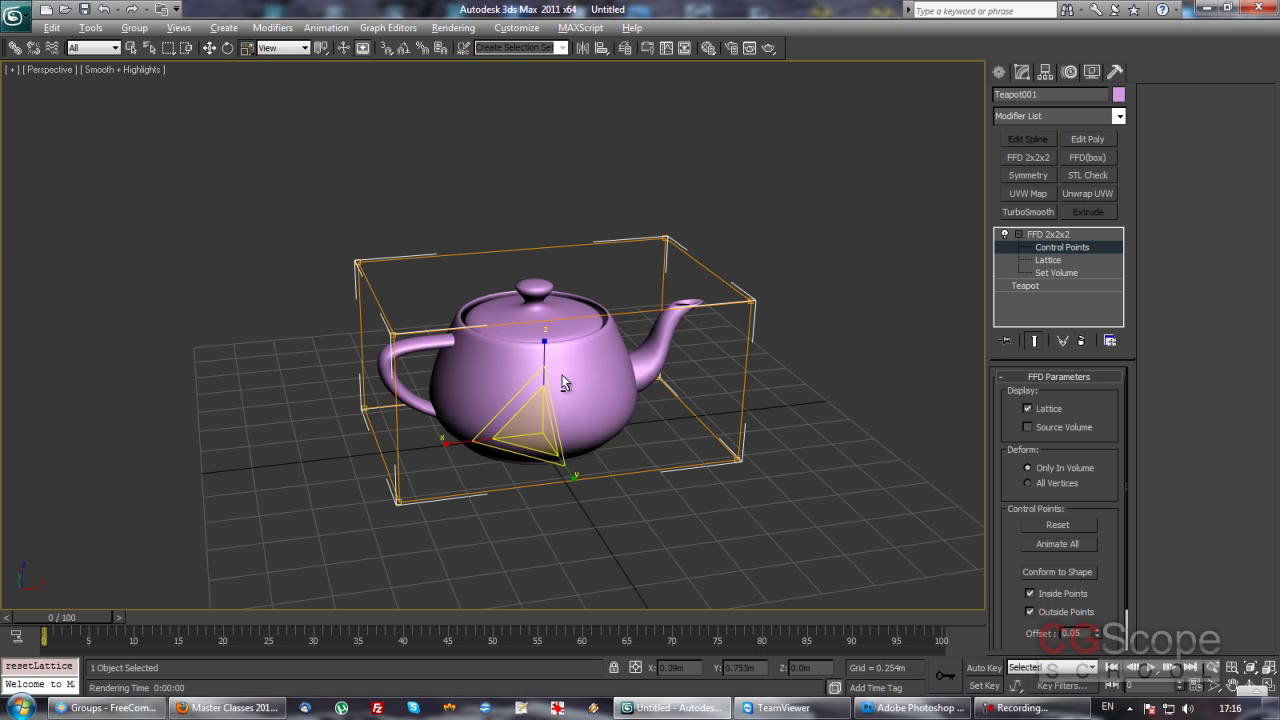
alt+middle_drag(567, 384, 370, 277)
drag(289, 230, 849, 328)
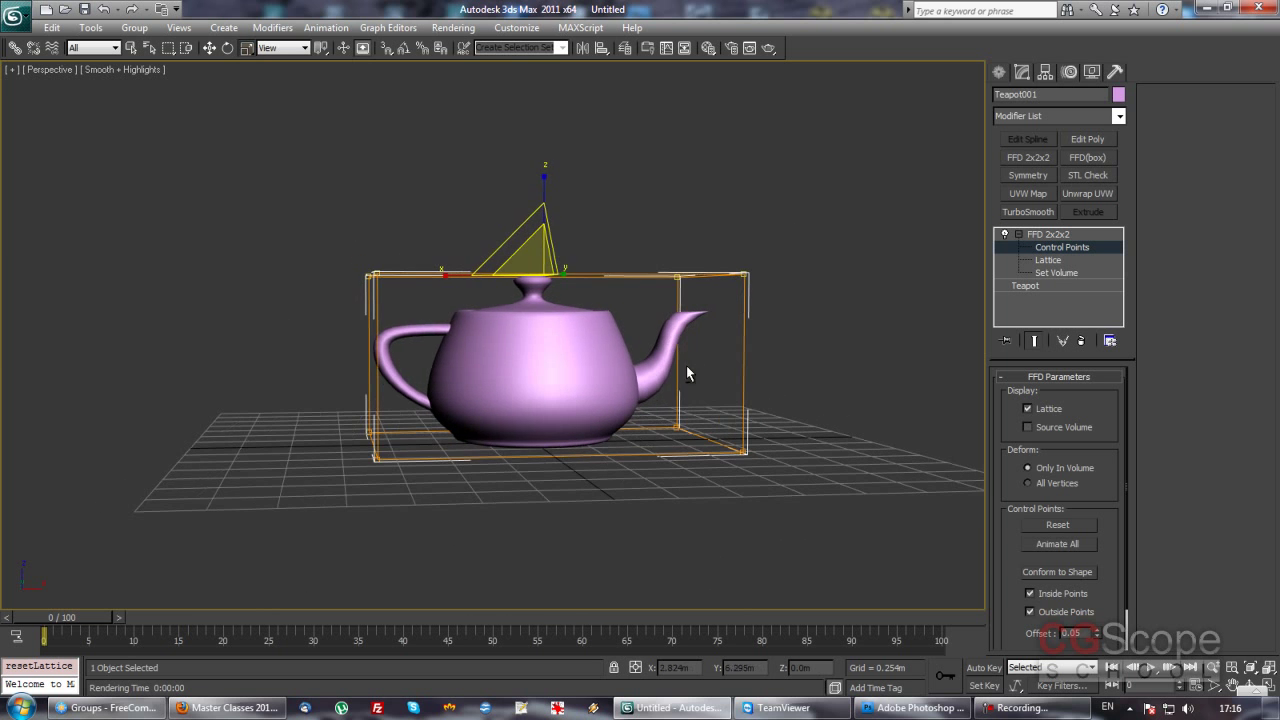
drag(528, 262, 595, 432)
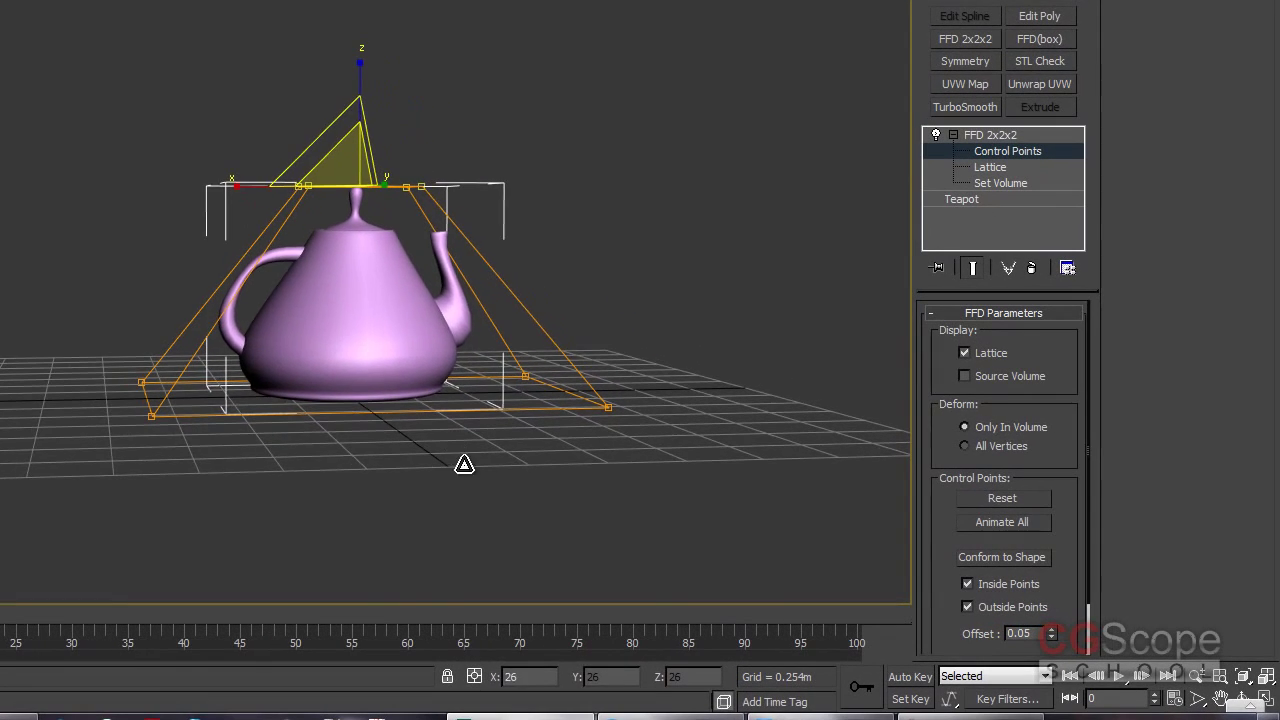
mouse_move(477, 334)
alt+middle_down()
mouse_move(571, 372)
mouse_move(391, 365)
mouse_move(433, 336)
mouse_move(884, 229)
alt+middle_up()
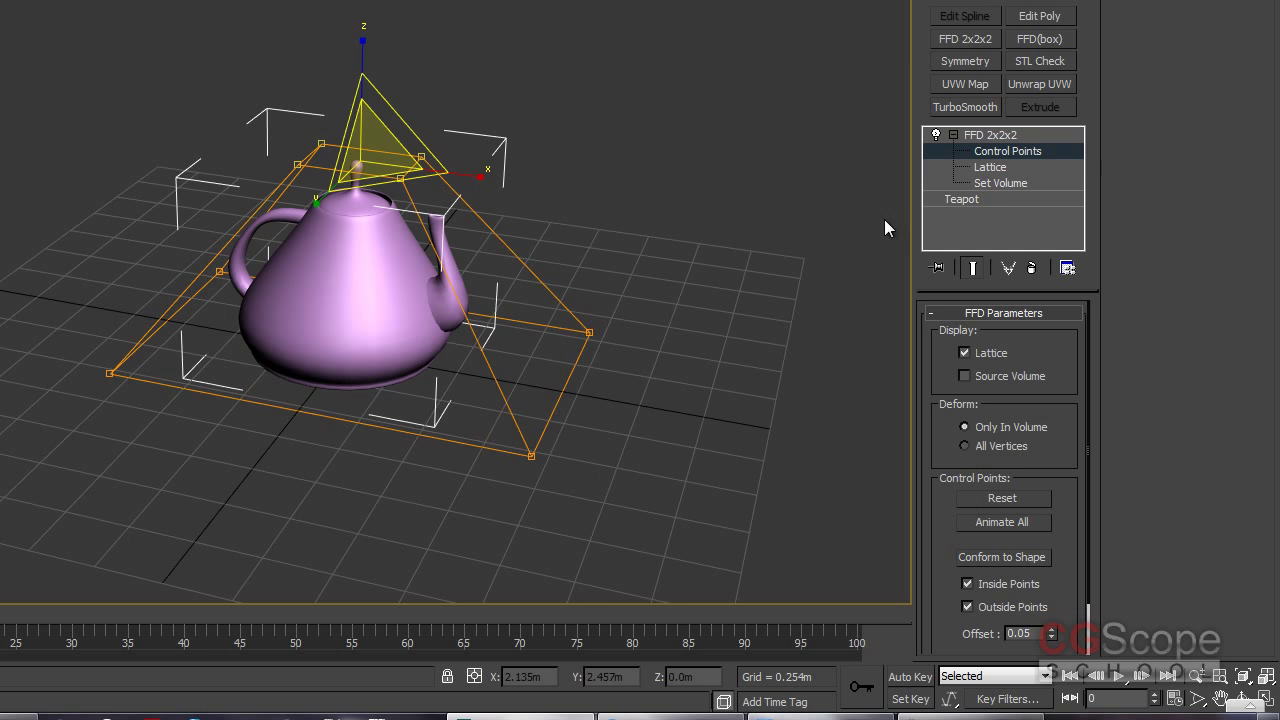
- At the Lattice level, move the whole lattice off the teapot and back
click(1000, 168)
alt+middle_drag(604, 335, 651, 368)
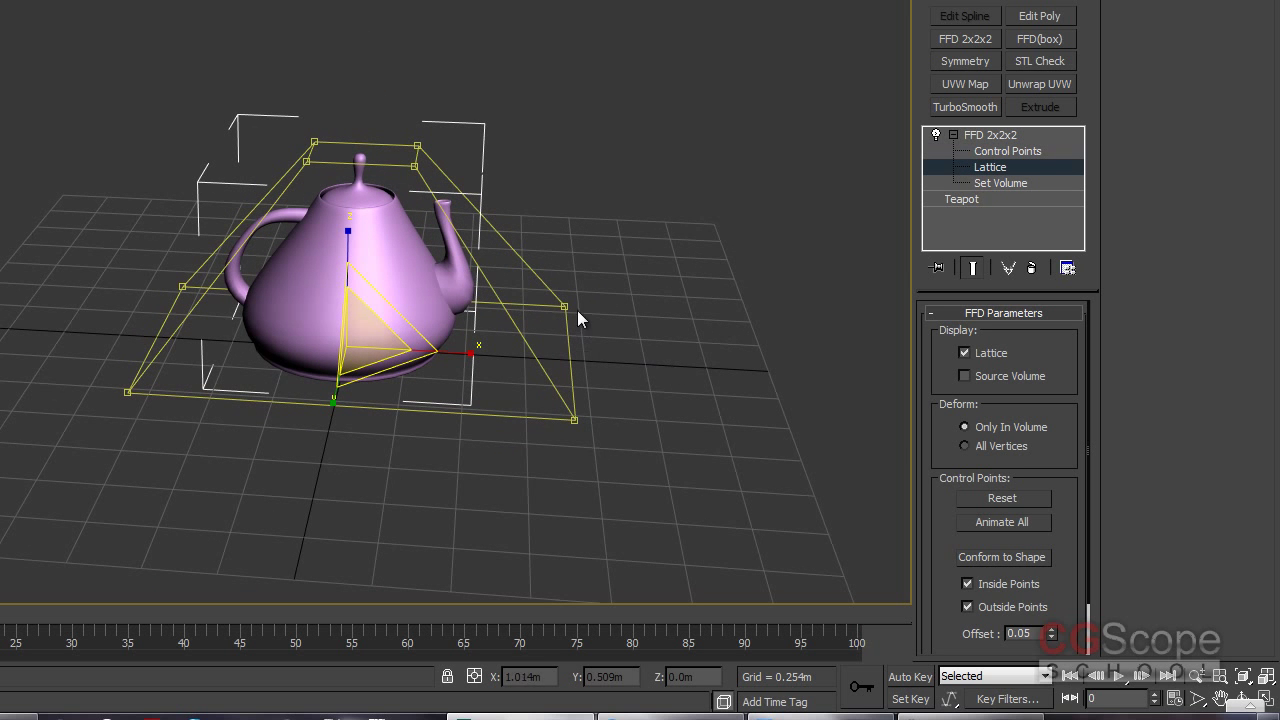
mouse_move(368, 433)
alt+middle_down()
mouse_move(508, 423)
mouse_move(454, 428)
alt+middle_up()
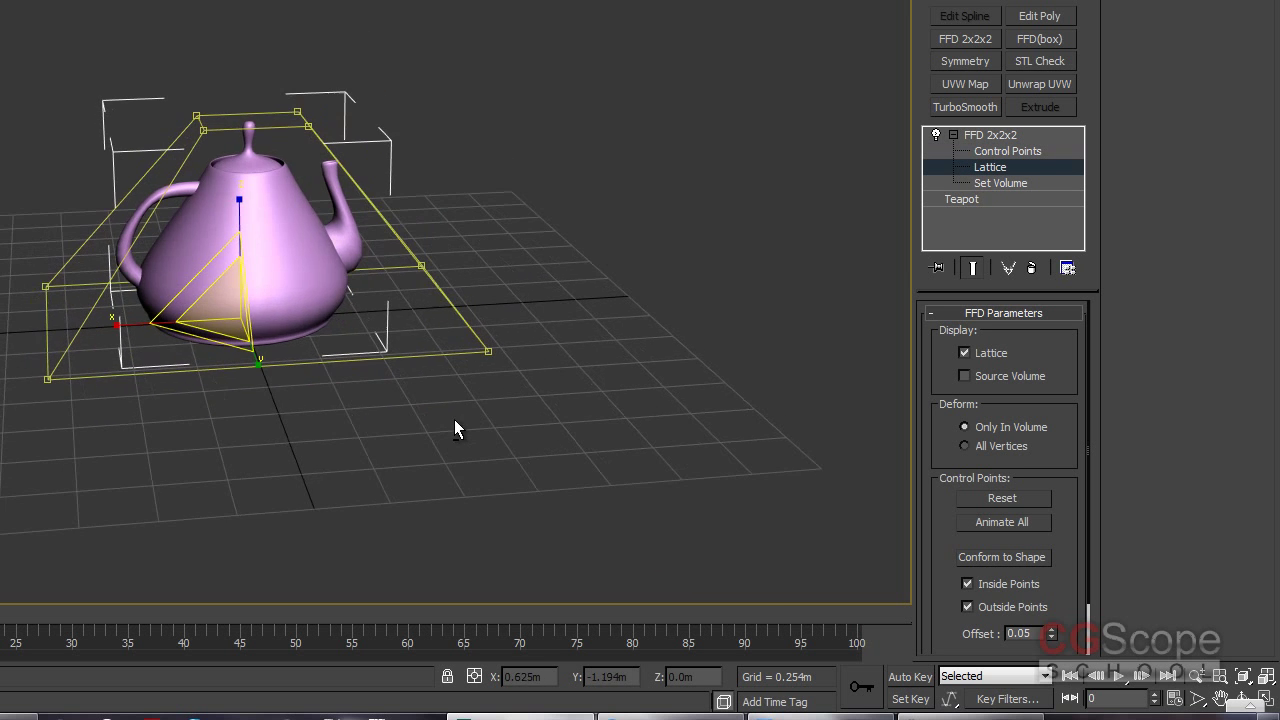
mouse_move(269, 100)
alt+middle_down()
mouse_move(314, 202)
mouse_move(312, 145)
alt+middle_up()
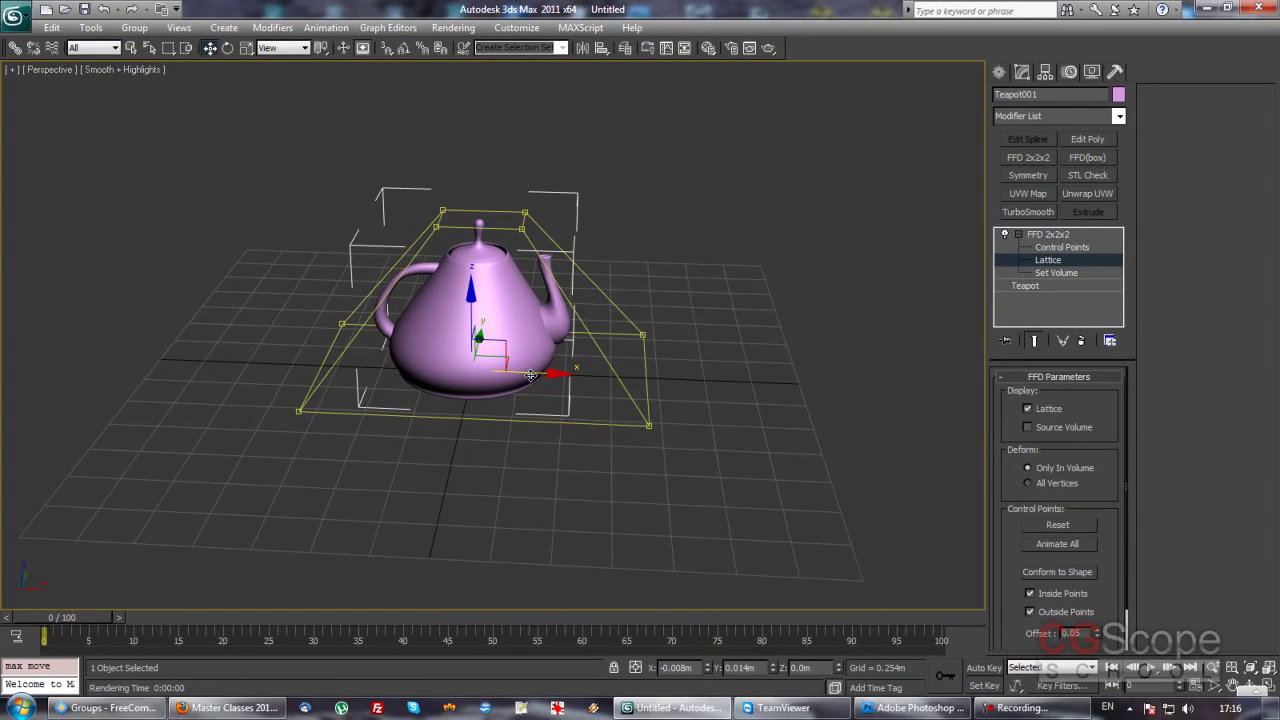
drag(530, 374, 903, 425)
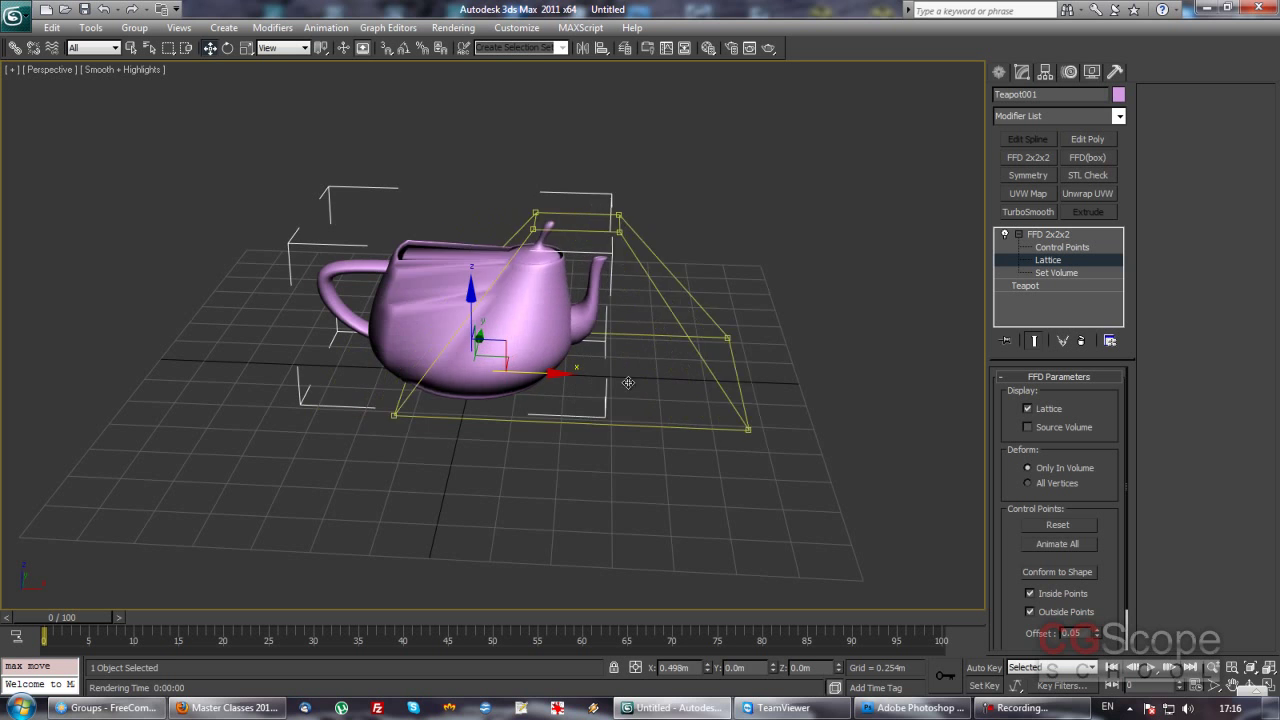
mouse_move(903, 425)
mouse_down()
mouse_move(492, 411)
mouse_move(181, 422)
mouse_move(580, 449)
mouse_move(506, 451)
mouse_move(538, 453)
mouse_up()
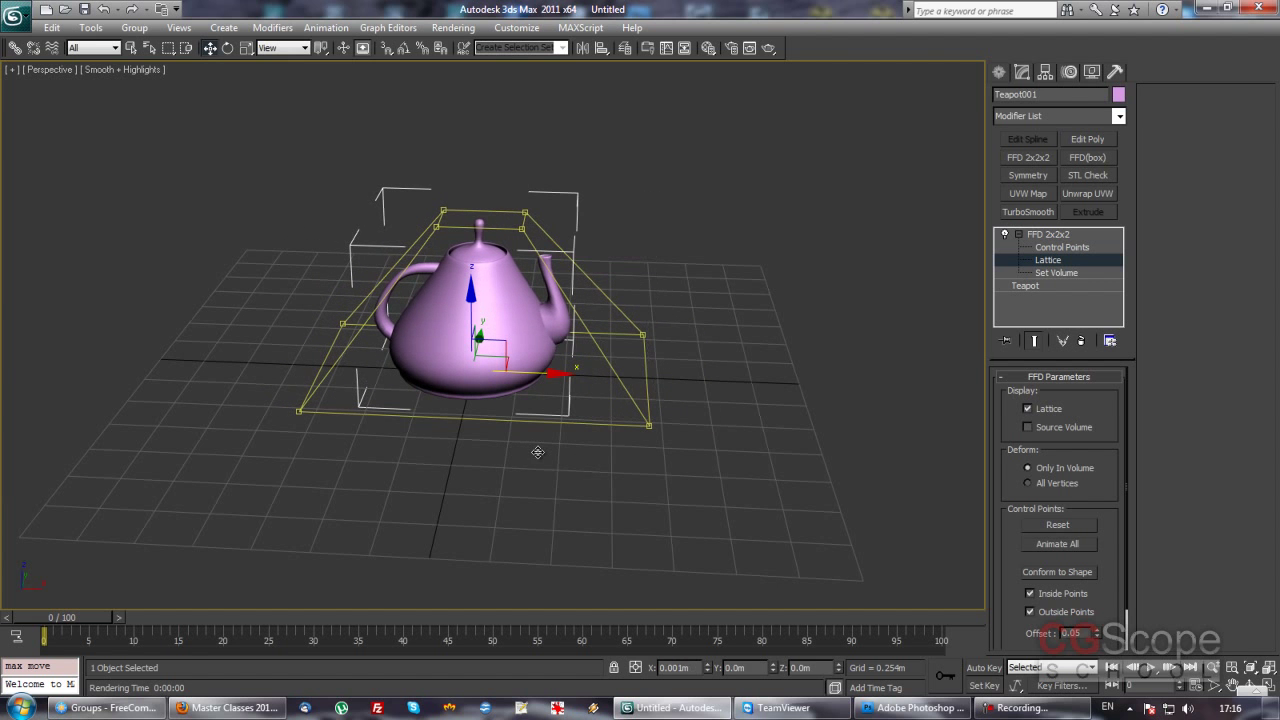
- Slide the lattice sideways, undo the move, then switch to Set Volume
mouse_move(559, 469)
alt+middle_down()
mouse_move(586, 421)
mouse_move(634, 440)
mouse_move(700, 425)
alt+middle_up()
alt+middle_drag(830, 372, 737, 377)
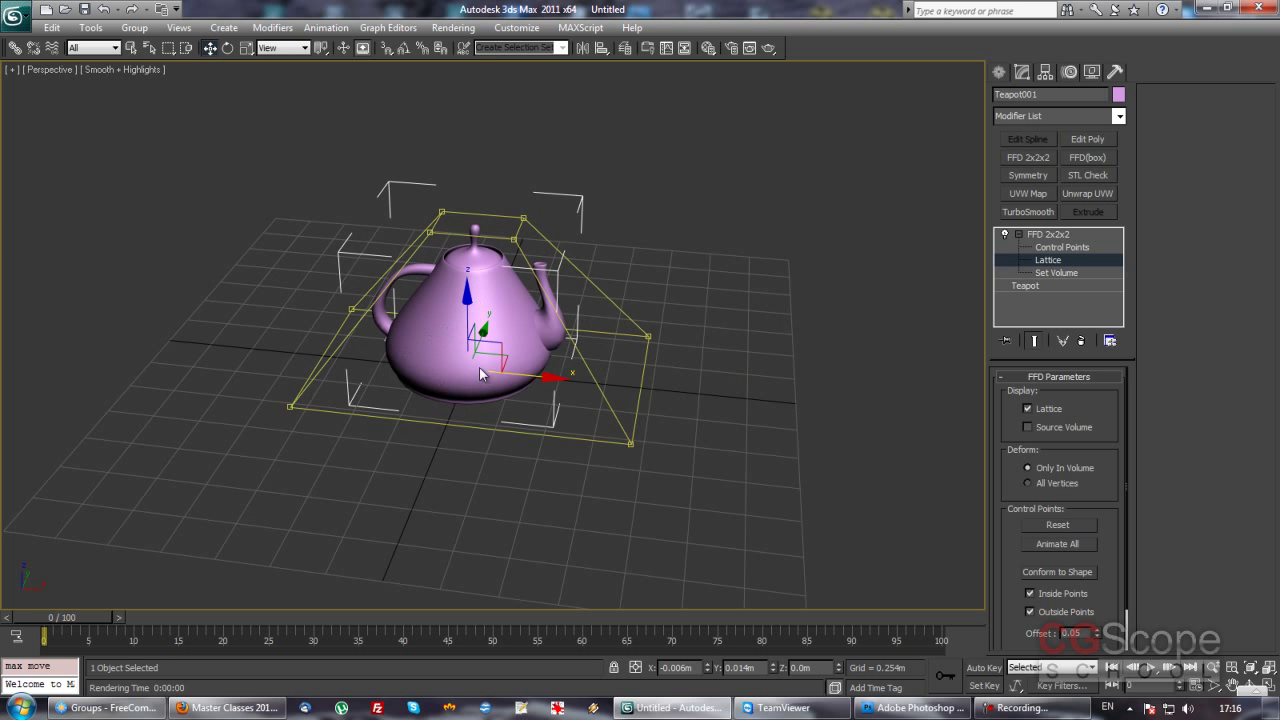
mouse_move(539, 375)
mouse_down()
mouse_move(340, 354)
mouse_move(749, 423)
mouse_move(500, 420)
mouse_move(541, 428)
mouse_up()
key(ctrl+z)
alt+middle_drag(546, 436, 565, 308)
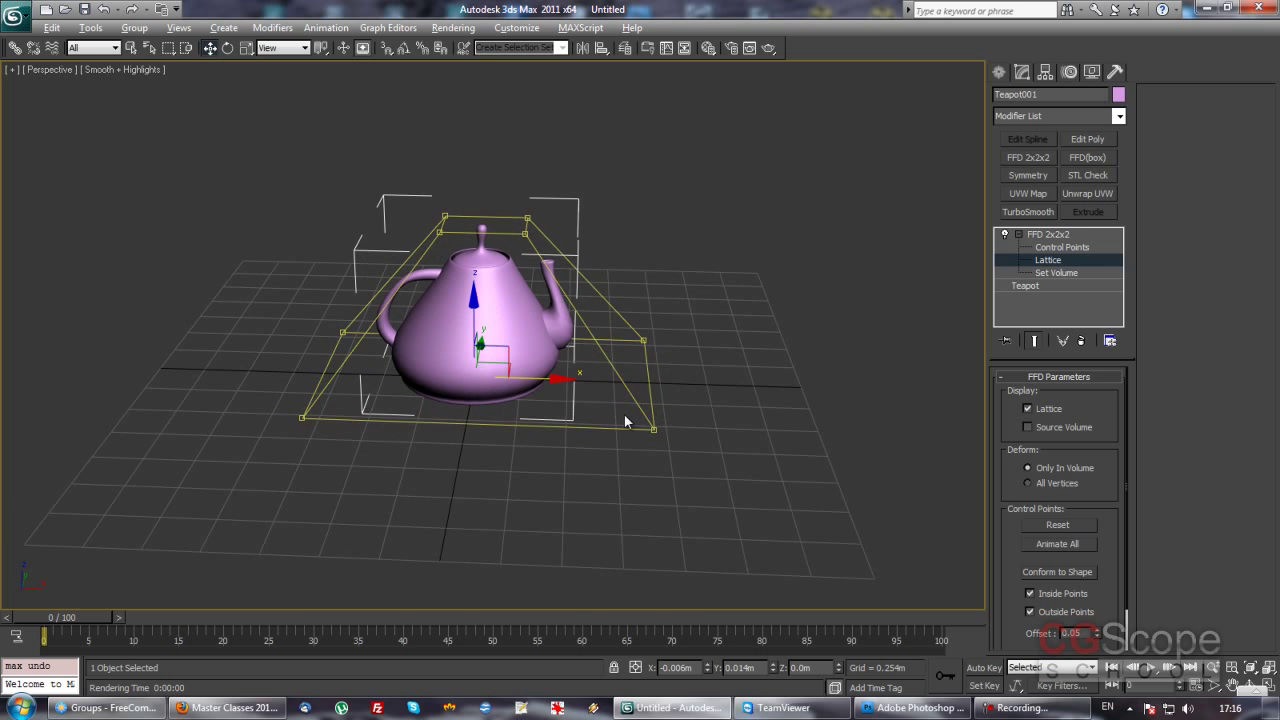
alt+middle_drag(625, 421, 636, 406)
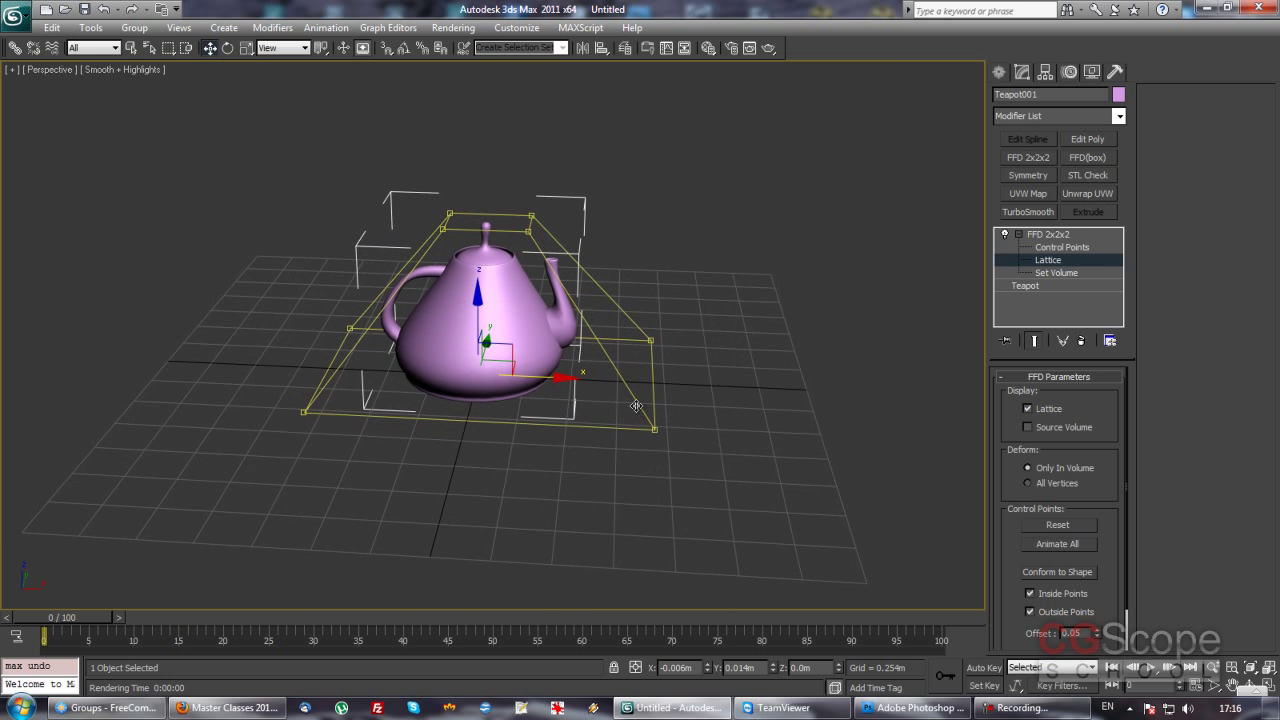
click(1057, 273)
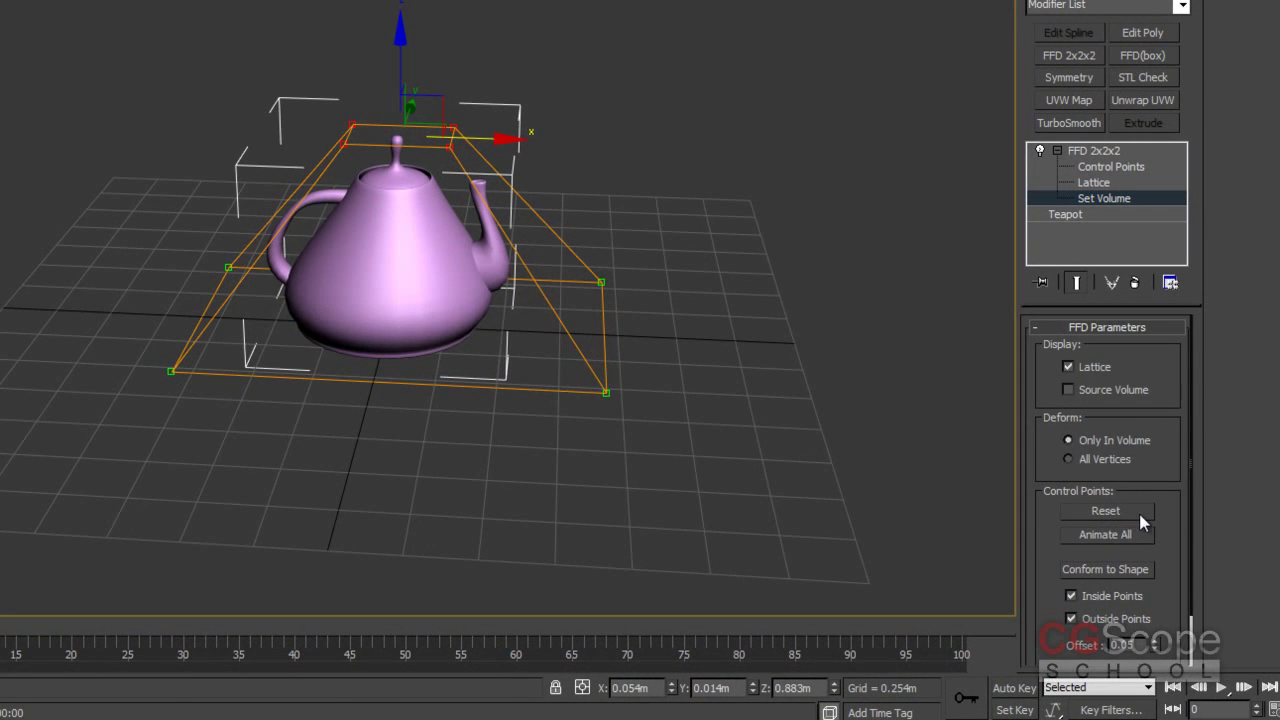
- Reset the lattice to a box and move its corner points inward around the teapot body
click(1104, 511)
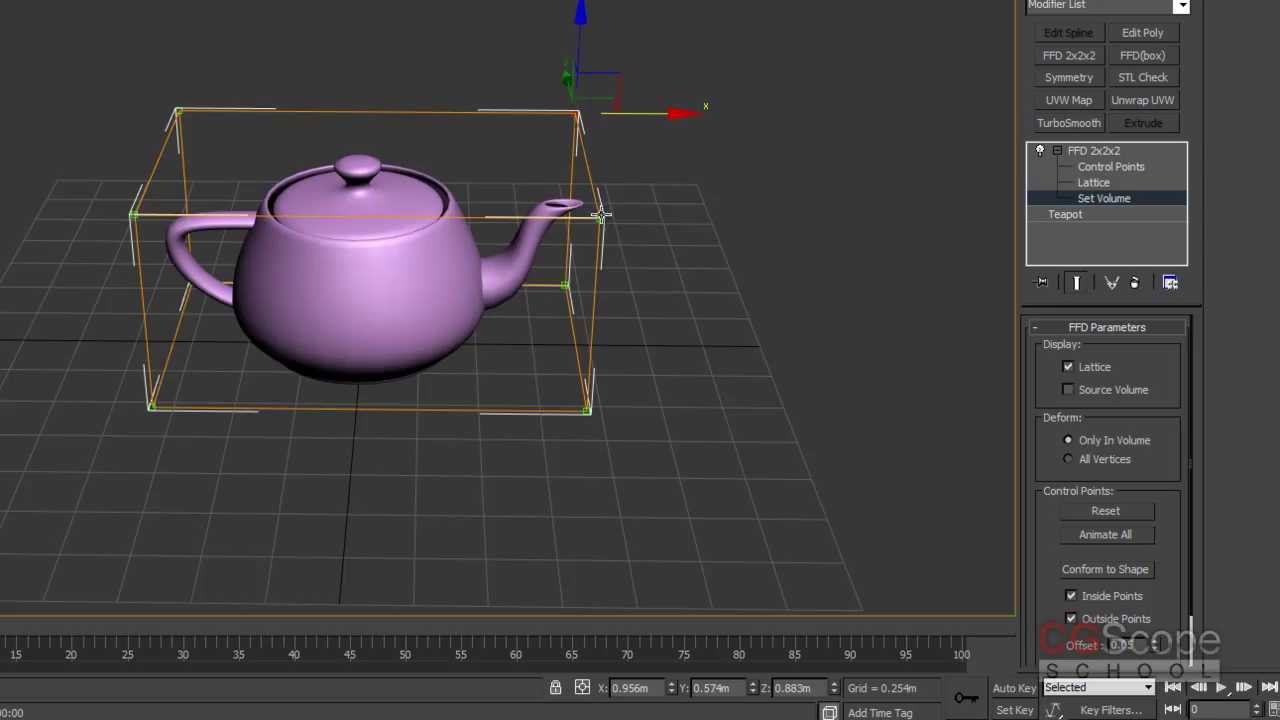
drag(543, 171, 525, 183)
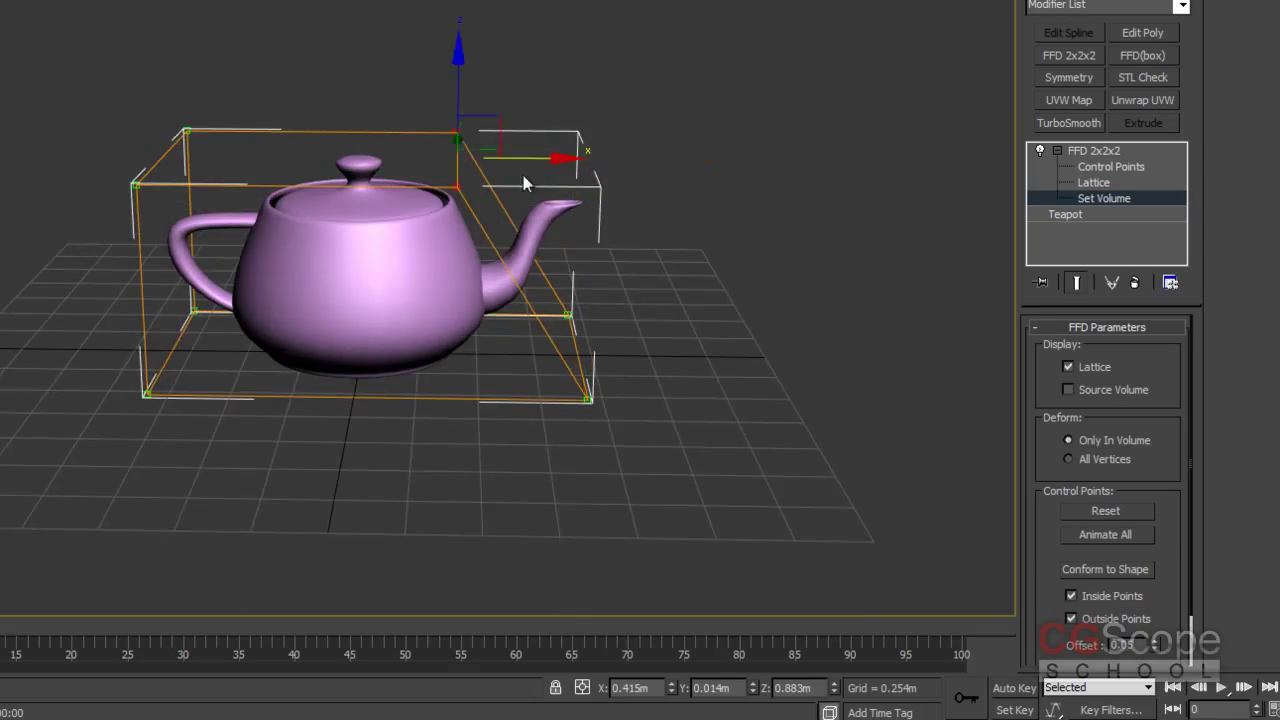
mouse_move(109, 80)
mouse_down()
mouse_move(186, 143)
mouse_move(300, 162)
mouse_up()
mouse_move(399, 251)
middle_down()
mouse_move(437, 246)
mouse_move(462, 216)
middle_up()
drag(575, 262, 690, 398)
drag(673, 318, 575, 318)
drag(110, 273, 275, 406)
drag(286, 321, 305, 321)
- Try moving a top control point, undo it, and return to Set Volume
mouse_move(620, 300)
alt+middle_down()
mouse_move(662, 328)
mouse_move(573, 331)
alt+middle_up()
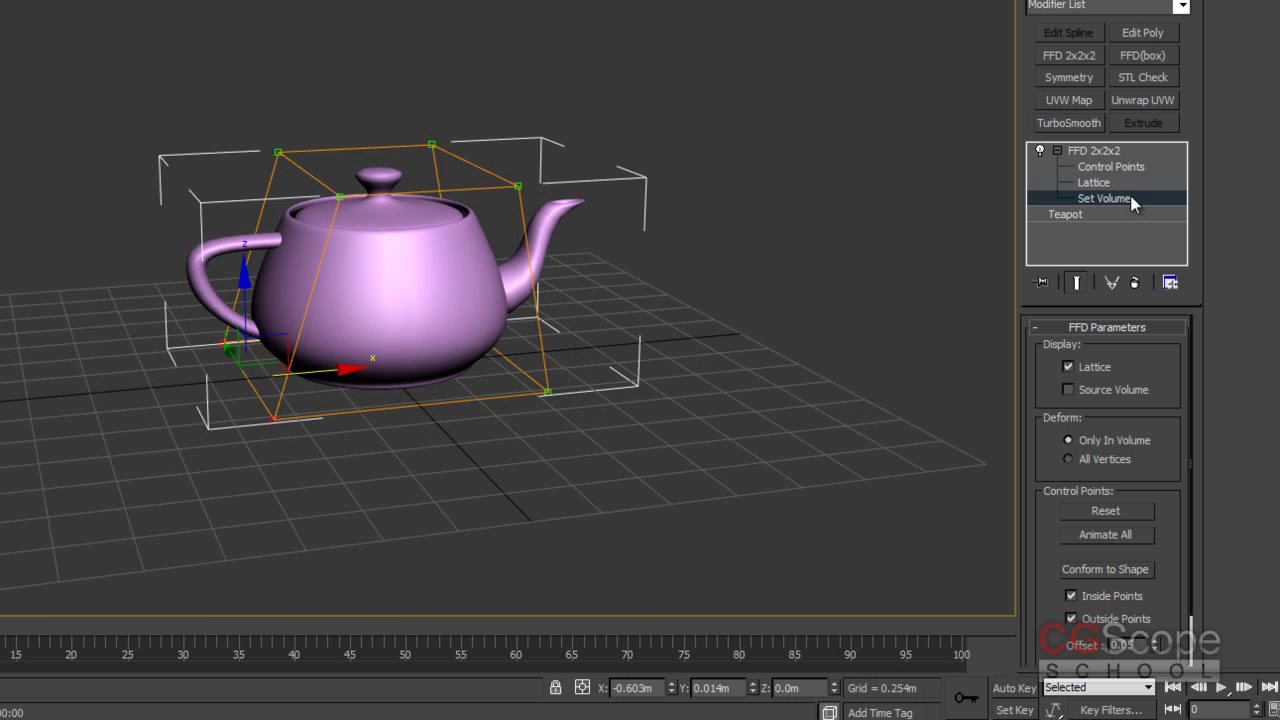
click(1110, 166)
mouse_move(615, 270)
alt+middle_down()
mouse_move(532, 270)
mouse_move(595, 200)
alt+middle_up()
click(440, 212)
mouse_move(590, 178)
mouse_down()
mouse_move(706, 206)
mouse_move(618, 255)
mouse_up()
key(ctrl+z)
alt+middle_drag(651, 309, 586, 297)
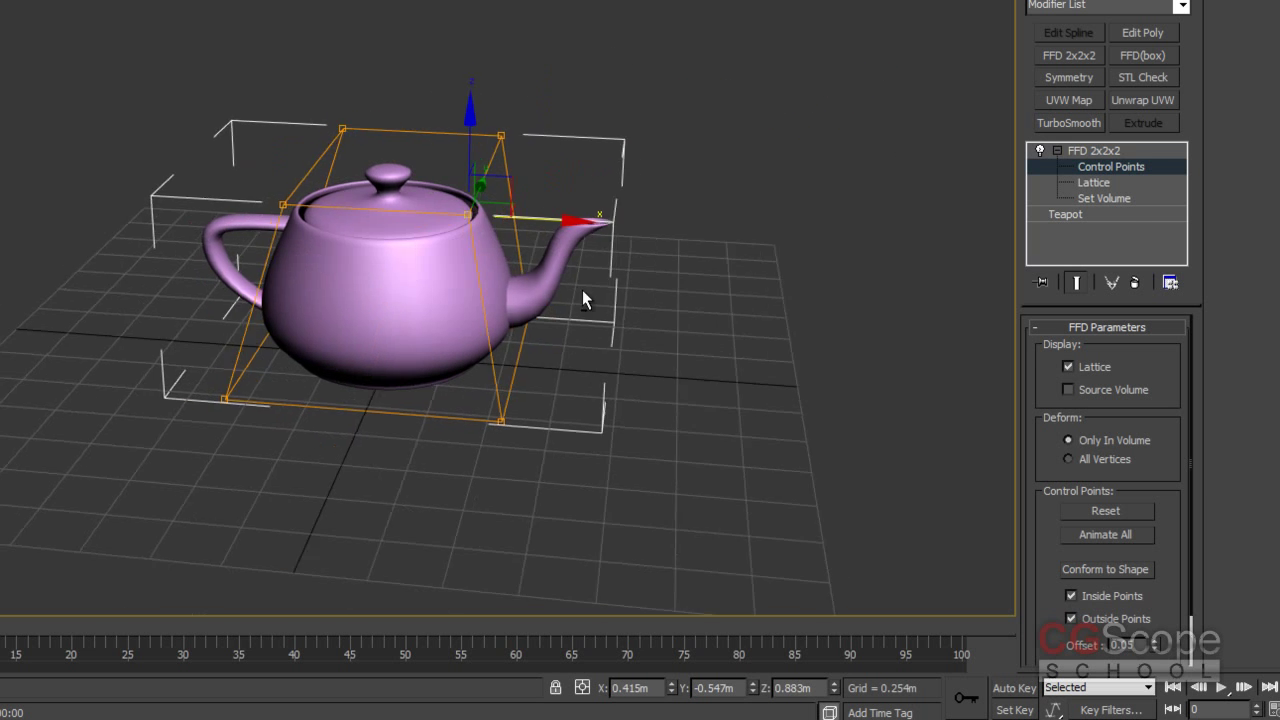
click(1120, 199)
alt+middle_drag(716, 276, 362, 140)
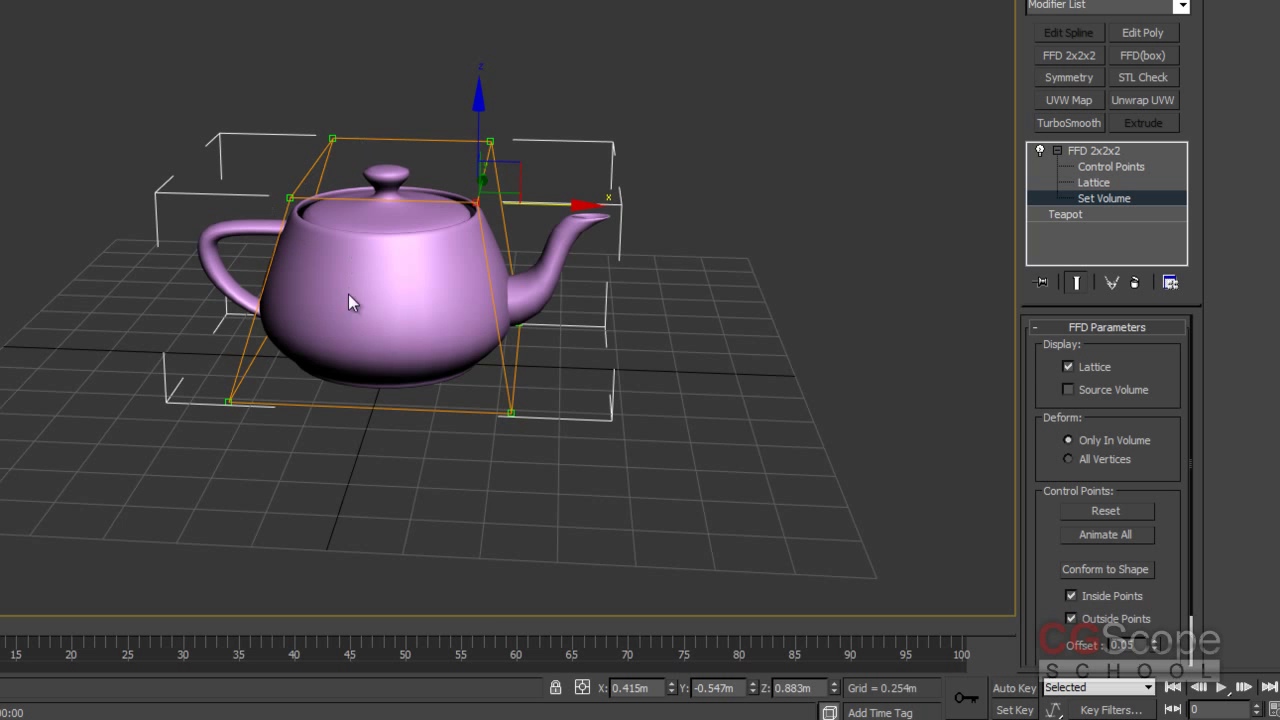
mouse_move(515, 261)
alt+middle_down()
mouse_move(551, 313)
mouse_move(655, 290)
mouse_move(686, 309)
mouse_move(670, 312)
alt+middle_up()
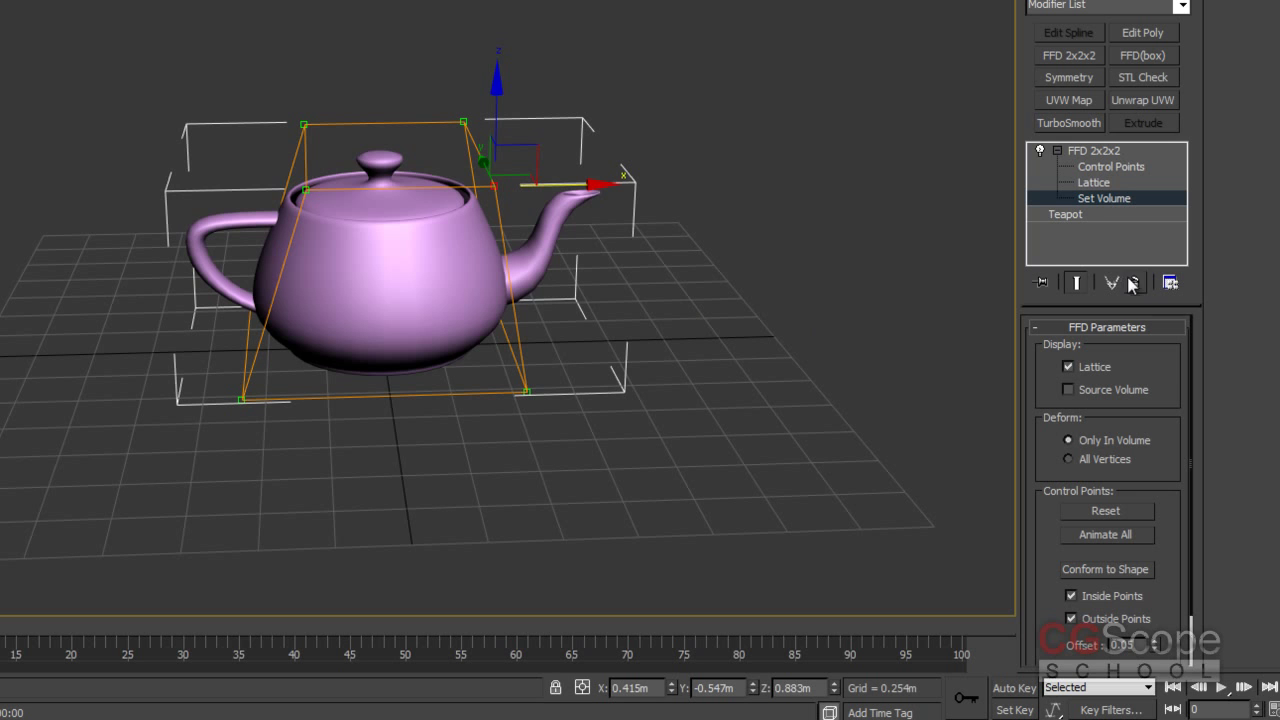
- Delete the FFD 2x2x2 modifier from the teapot's stack
click(1101, 151)
click(1057, 150)
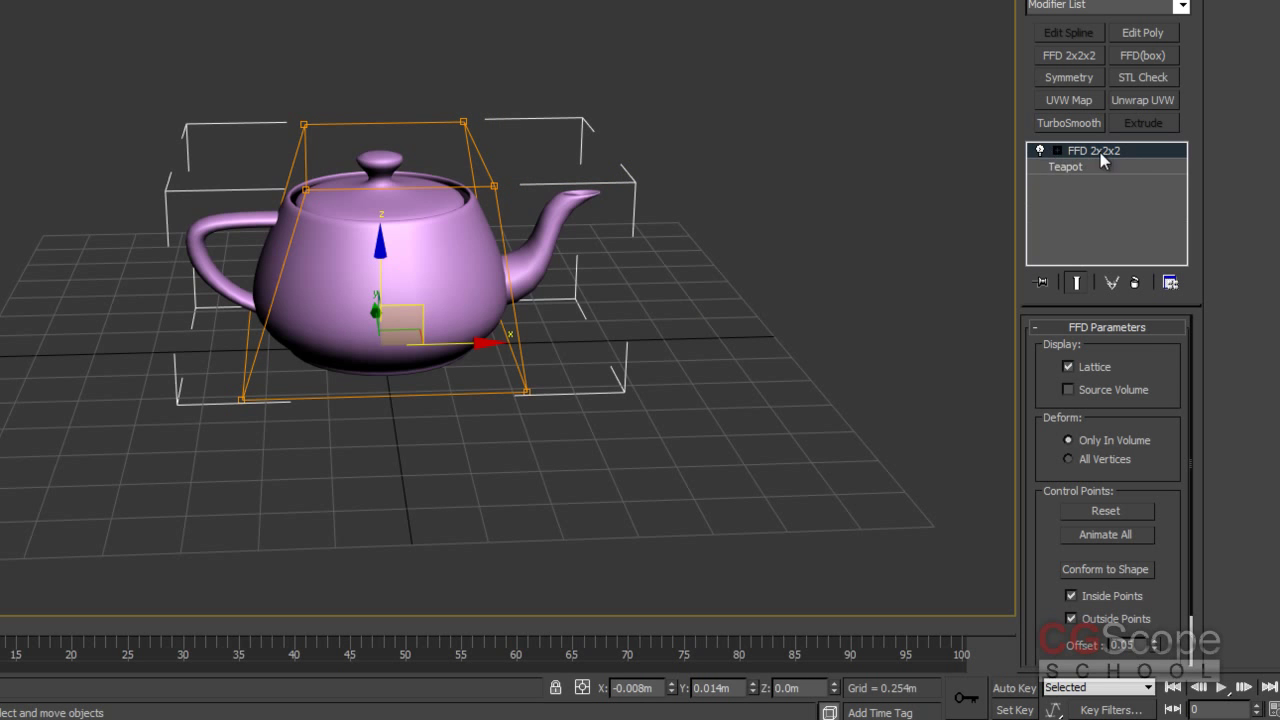
click(1134, 285)
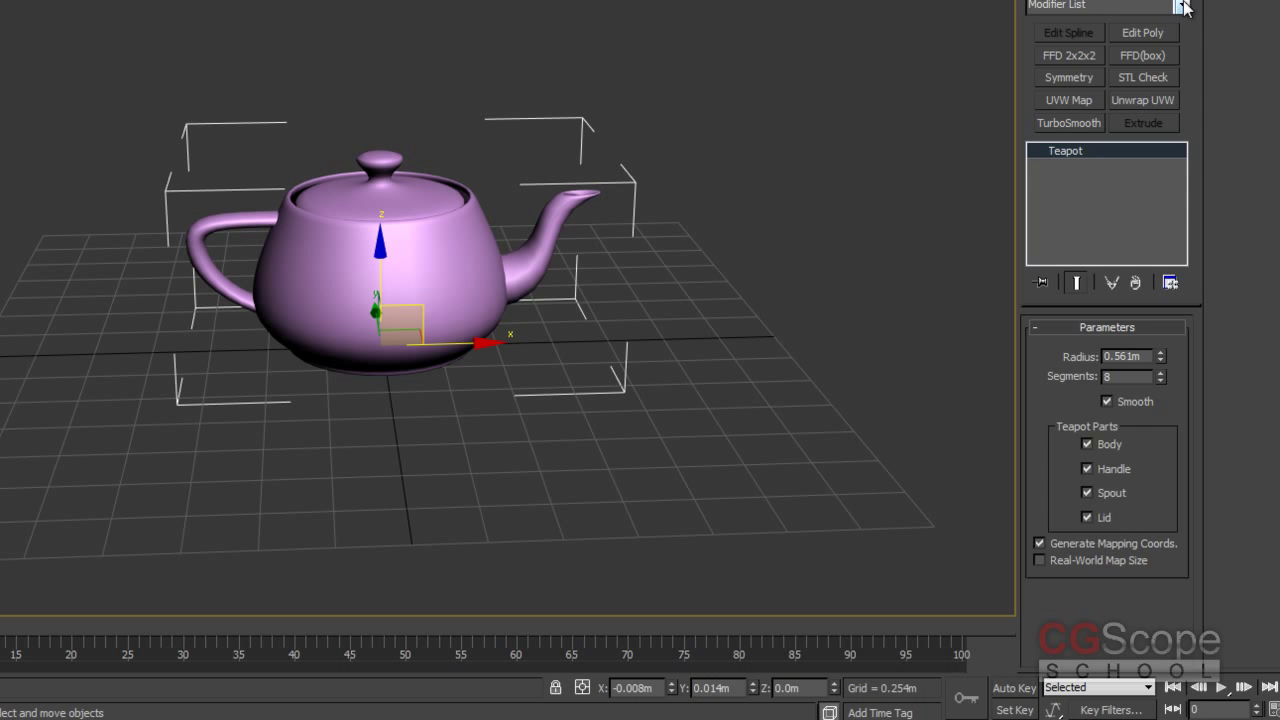
- Add an FFD 3x3x3 modifier to the teapot and expand its sub-object levels
click(1182, 6)
drag(1185, 125, 1184, 233)
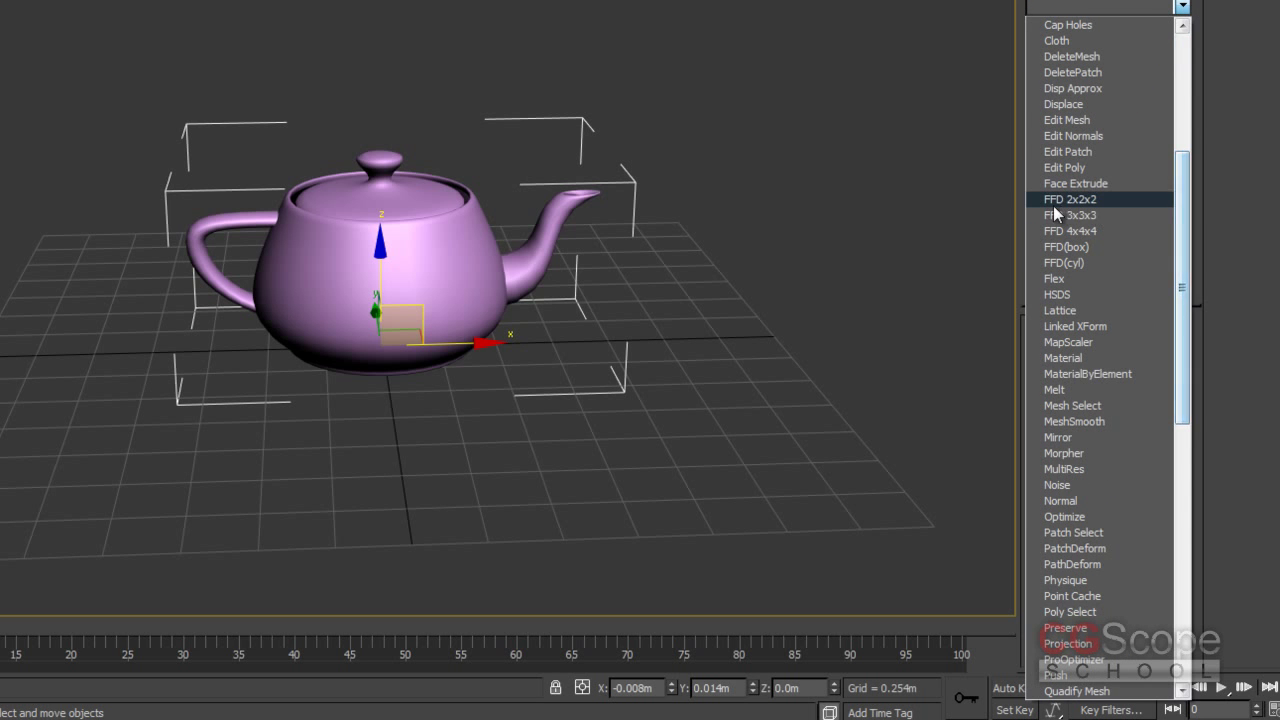
click(1077, 215)
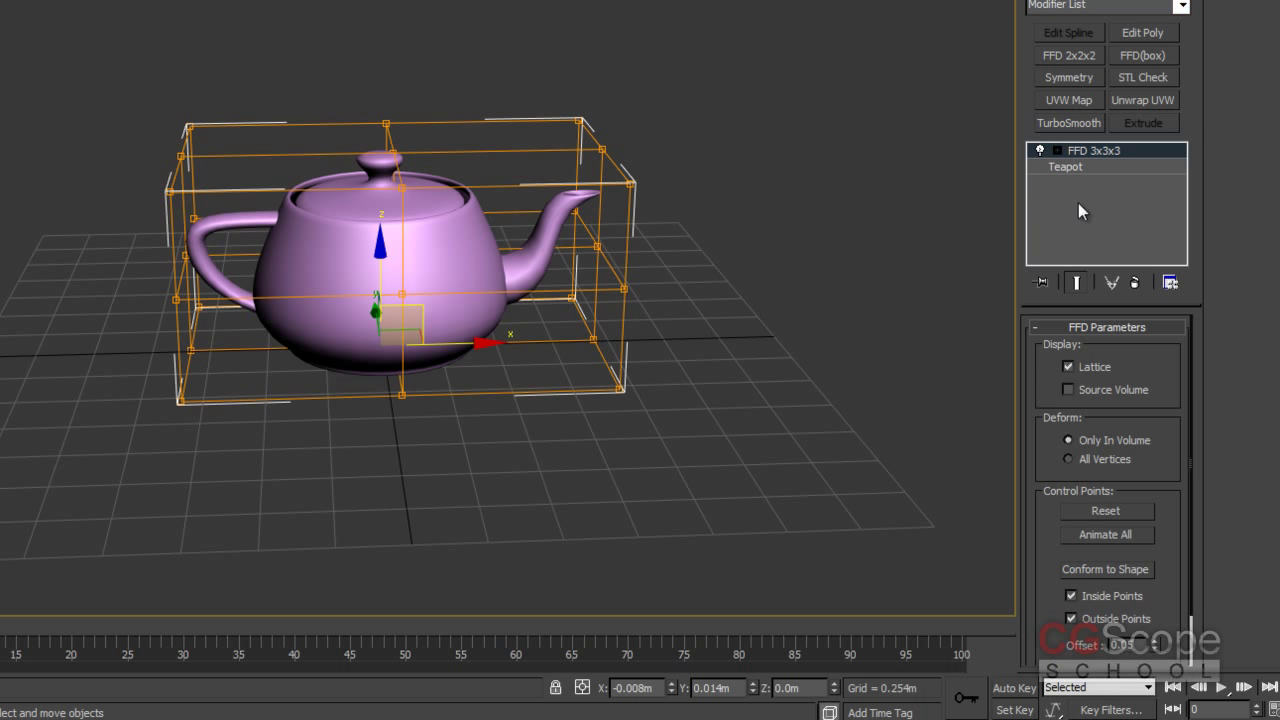
mouse_move(632, 296)
alt+middle_down()
mouse_move(566, 309)
mouse_move(594, 306)
alt+middle_up()
mouse_move(634, 254)
alt+middle_down()
mouse_move(604, 278)
mouse_move(583, 277)
mouse_move(555, 247)
mouse_move(561, 264)
alt+middle_up()
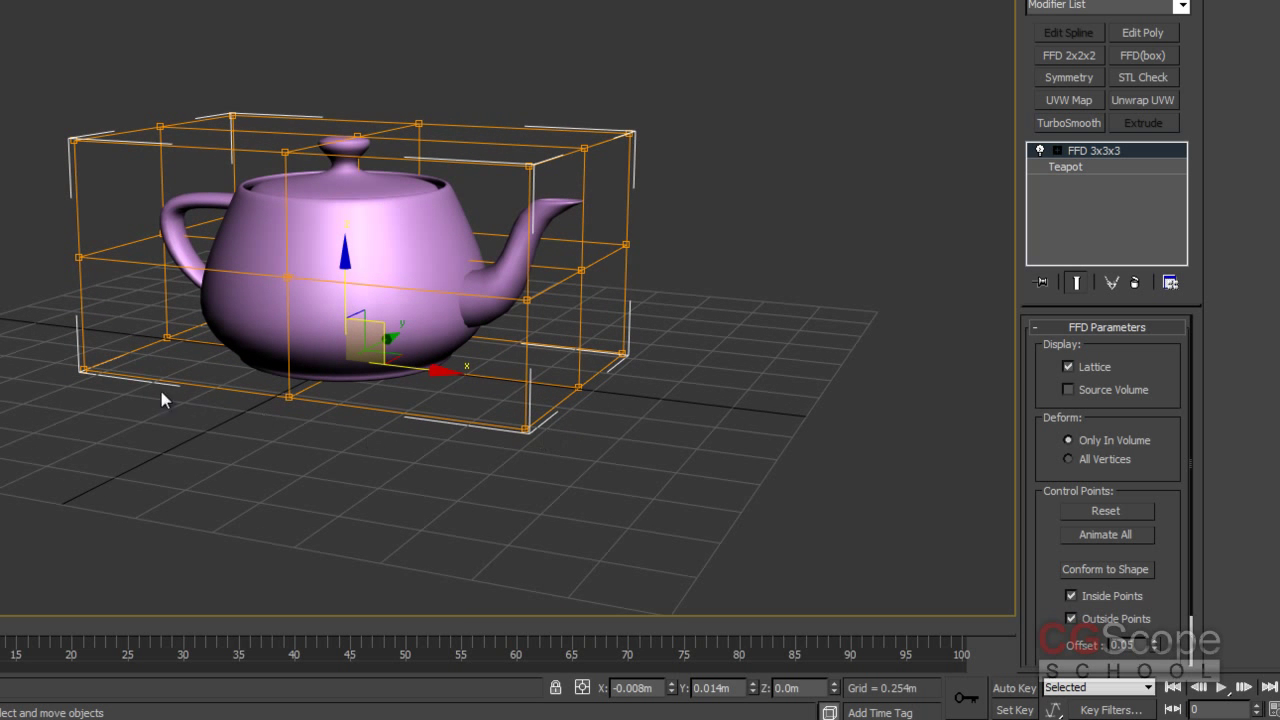
mouse_move(550, 265)
alt+middle_down()
mouse_move(634, 380)
mouse_move(745, 335)
alt+middle_up()
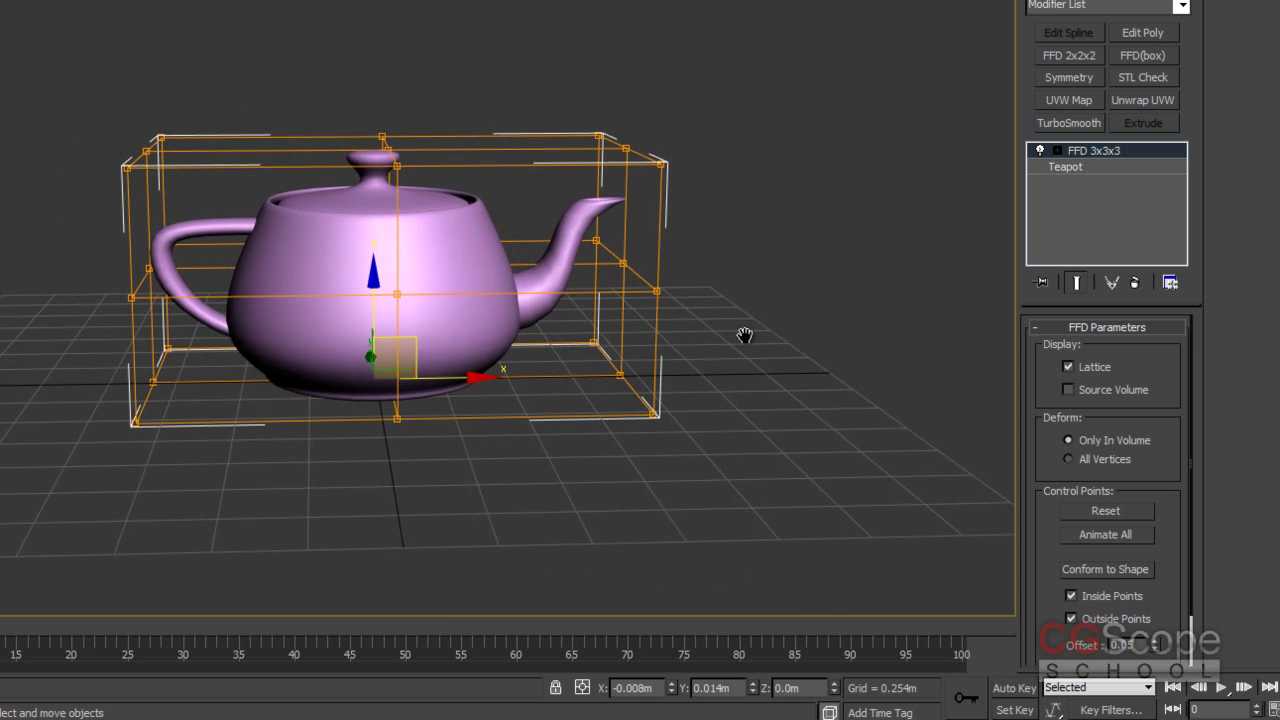
click(1057, 150)
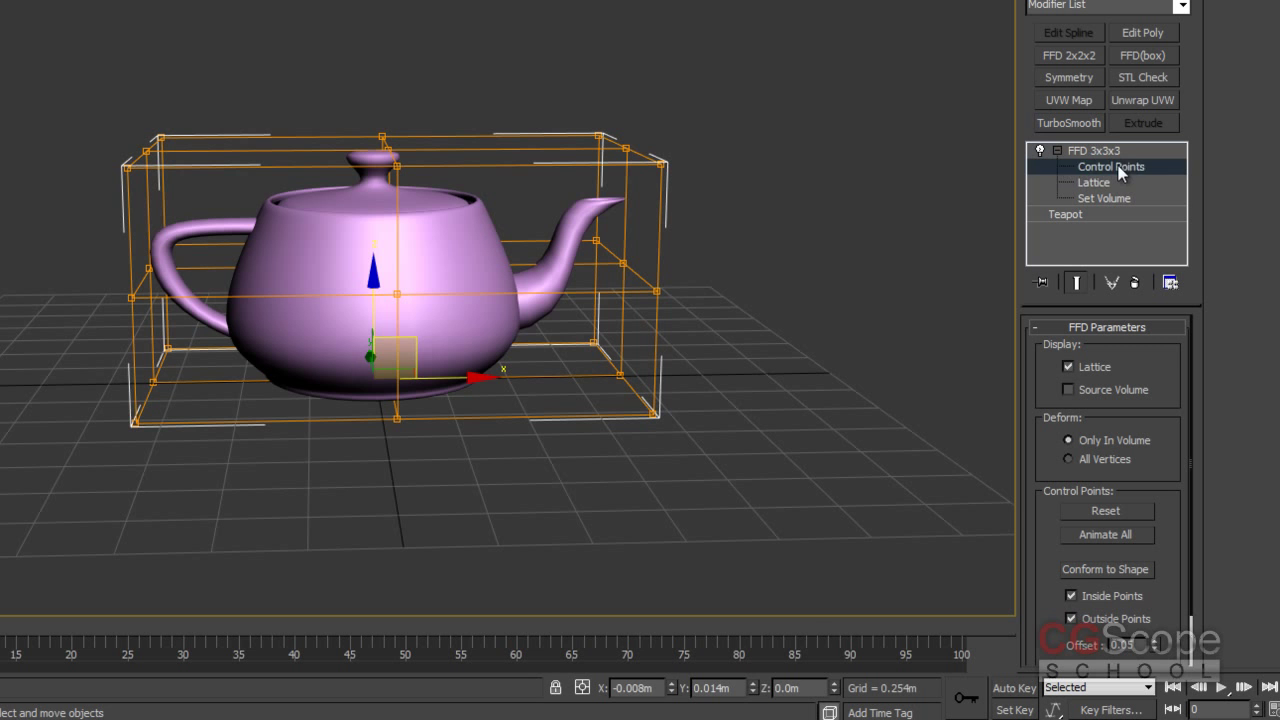
- At Control Points level, lower a top lattice point and raise the right-top points to stretch the spout
click(1115, 166)
middle_drag(351, 249, 418, 257)
drag(410, 122, 458, 172)
alt+middle_drag(458, 198, 444, 221)
drag(436, 120, 438, 165)
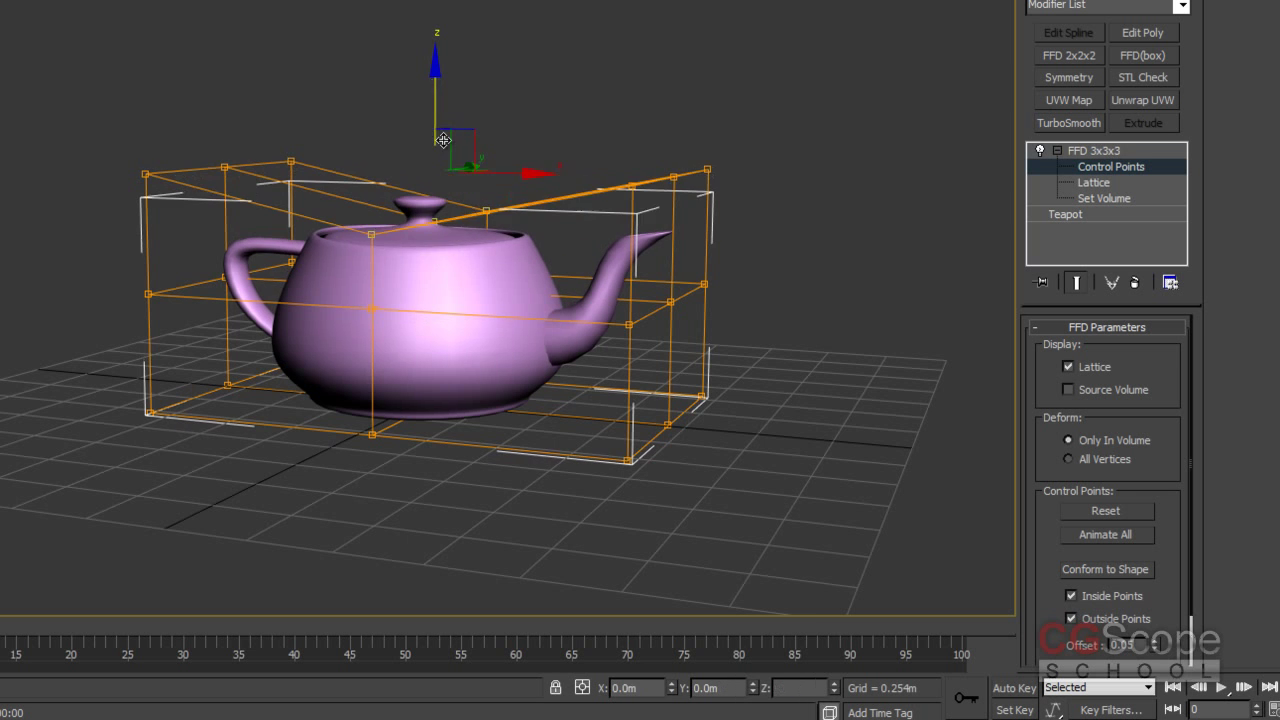
drag(585, 107, 770, 234)
alt+middle_drag(770, 234, 740, 228)
drag(688, 150, 688, 20)
- Pull a left-top lattice point out to stretch the handle and push a bottom point down
alt+middle_drag(300, 180, 267, 174)
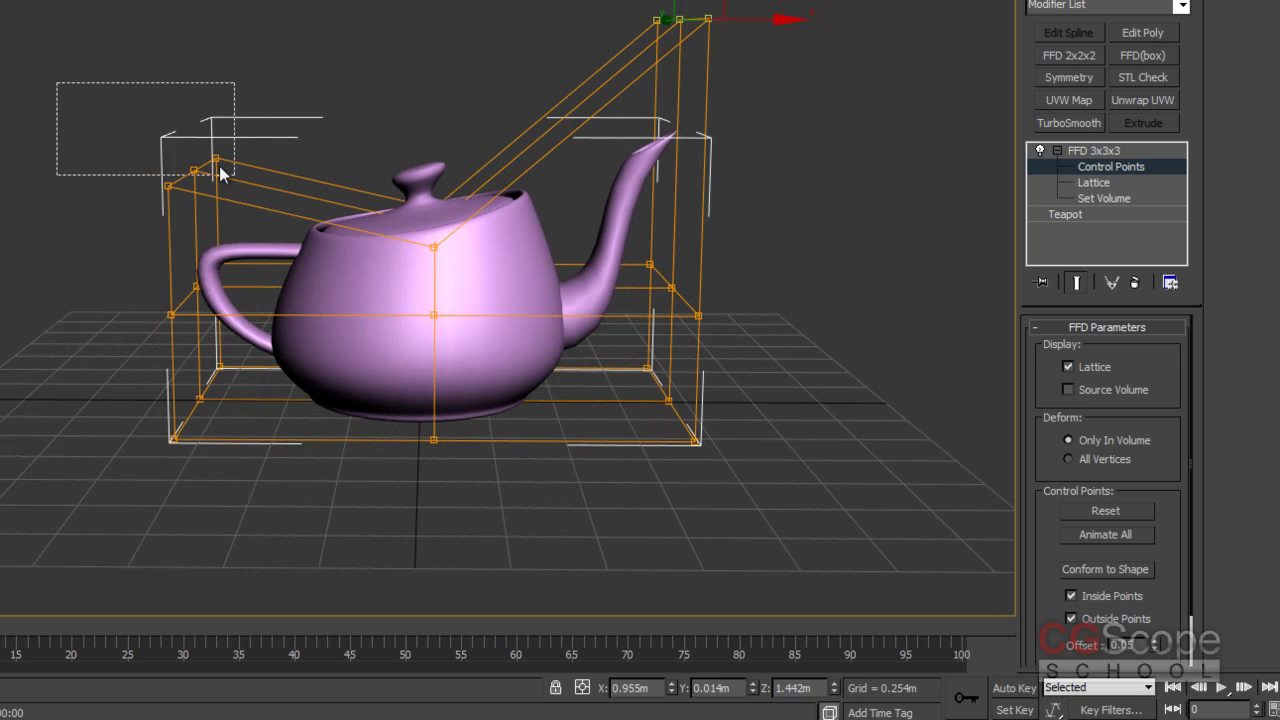
drag(56, 82, 236, 176)
alt+middle_drag(236, 176, 456, 97)
drag(456, 97, 420, 140)
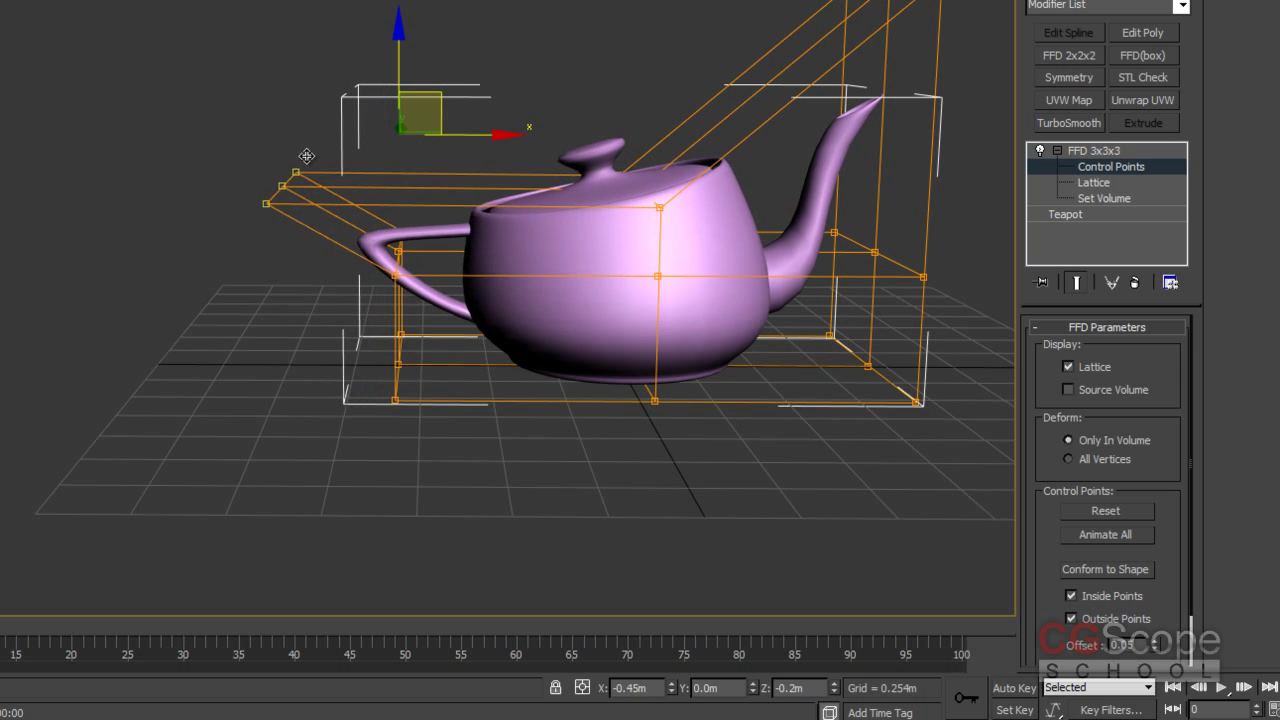
mouse_move(420, 140)
alt+middle_down()
mouse_move(686, 418)
mouse_move(568, 307)
alt+middle_up()
drag(568, 307, 759, 447)
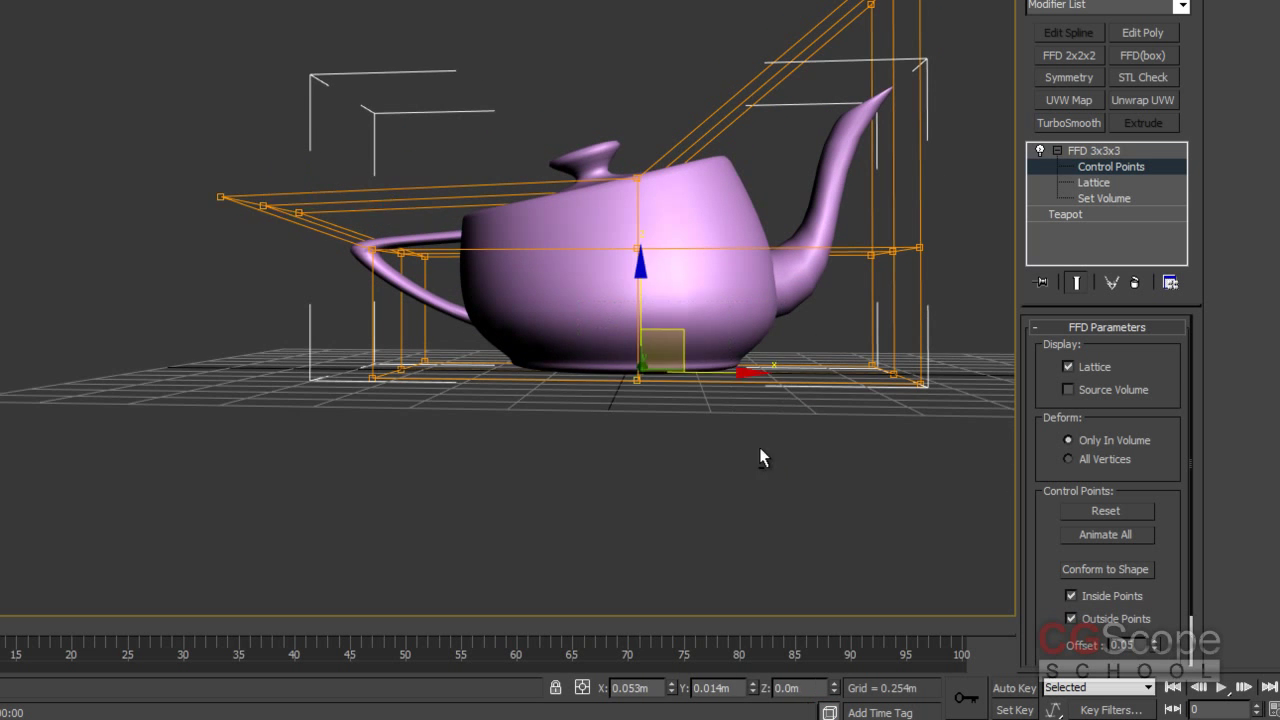
alt+middle_drag(759, 447, 689, 361)
drag(689, 361, 700, 410)
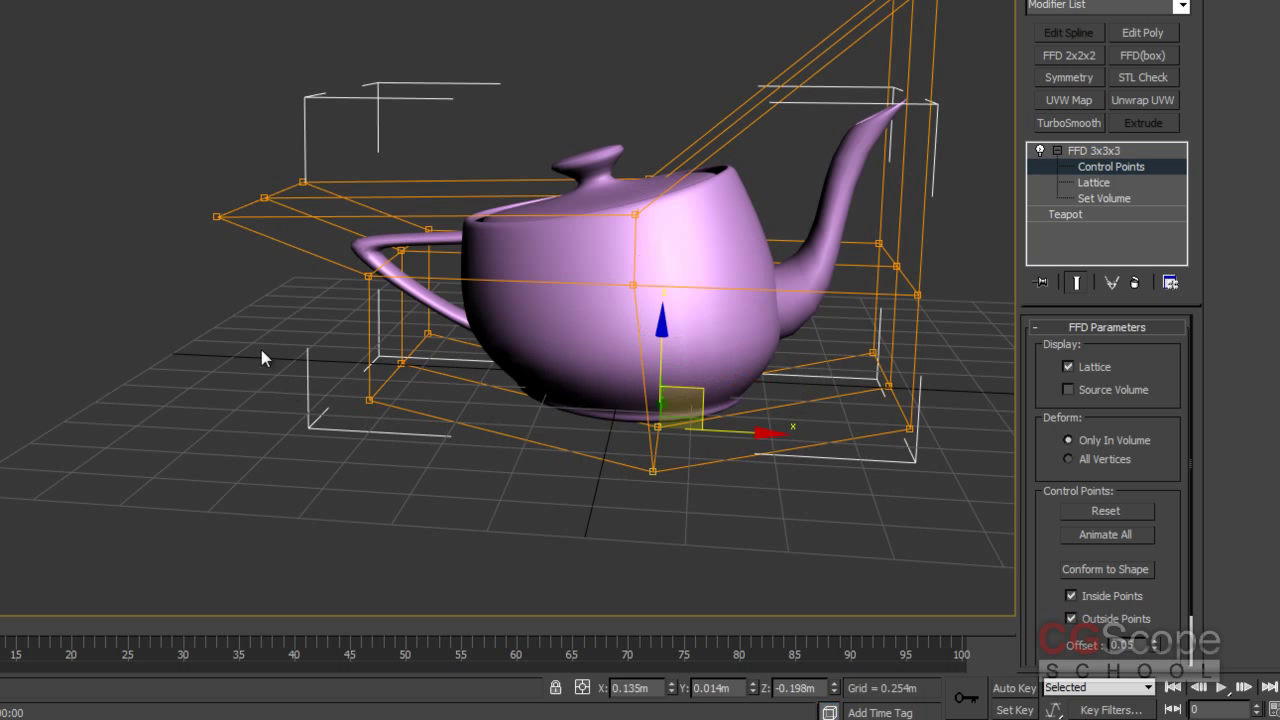
- Inspect the deformed teapot from several angles, then delete the FFD 3x3x3 modifier
click(400, 360)
alt+middle_drag(400, 360, 565, 464)
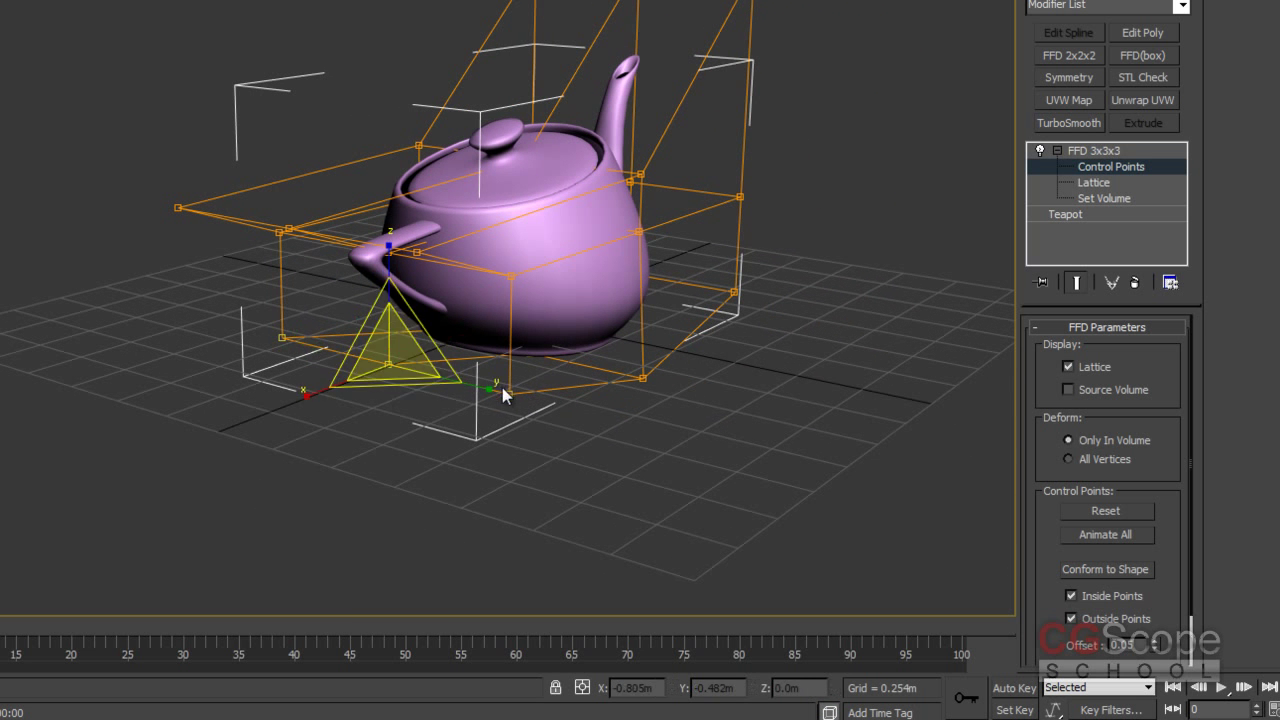
mouse_move(488, 385)
alt+middle_down()
mouse_move(206, 348)
mouse_move(445, 378)
mouse_move(487, 397)
mouse_move(599, 332)
mouse_move(766, 363)
mouse_move(729, 360)
mouse_move(737, 349)
alt+middle_up()
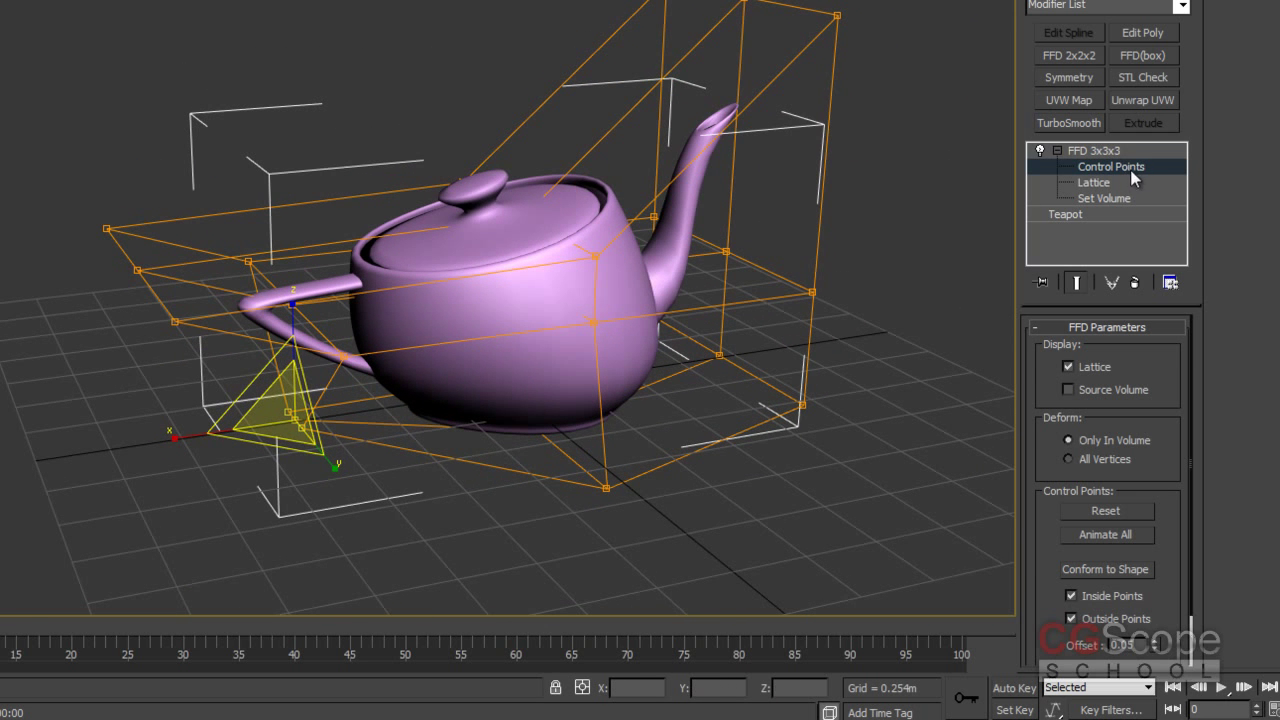
mouse_move(780, 405)
alt+middle_down()
mouse_move(615, 350)
mouse_move(640, 340)
alt+middle_up()
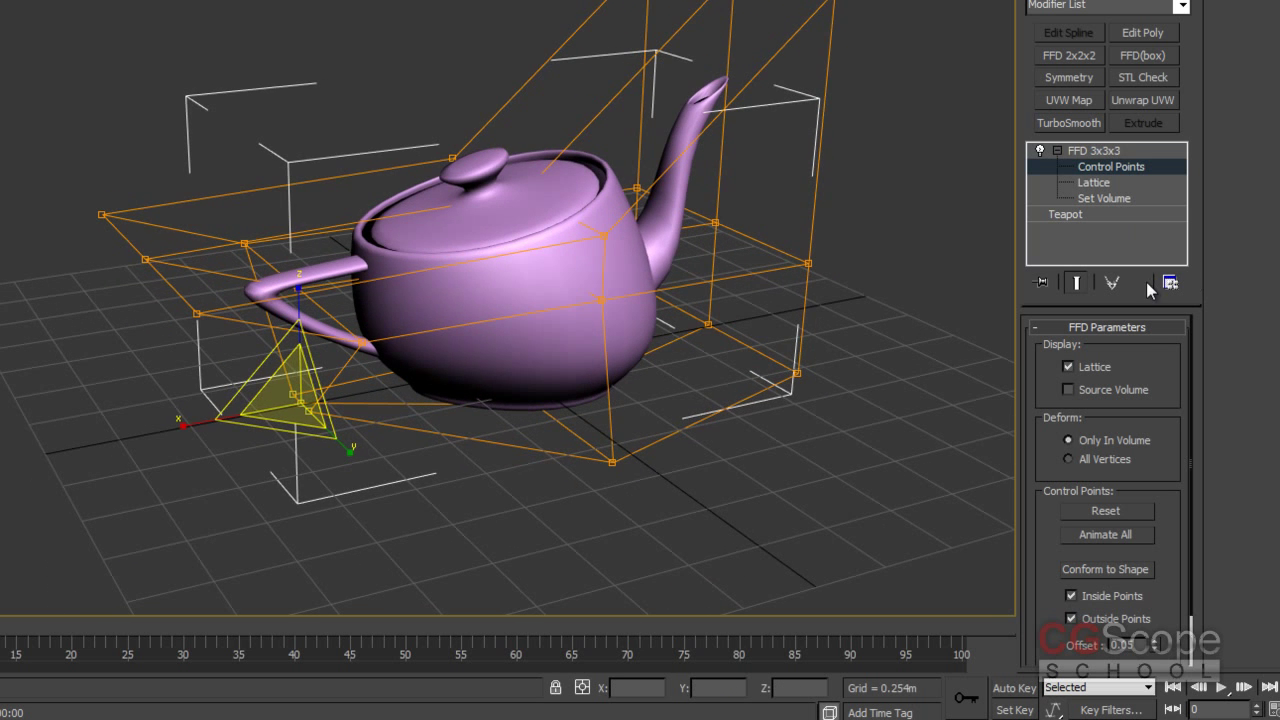
click(1138, 283)
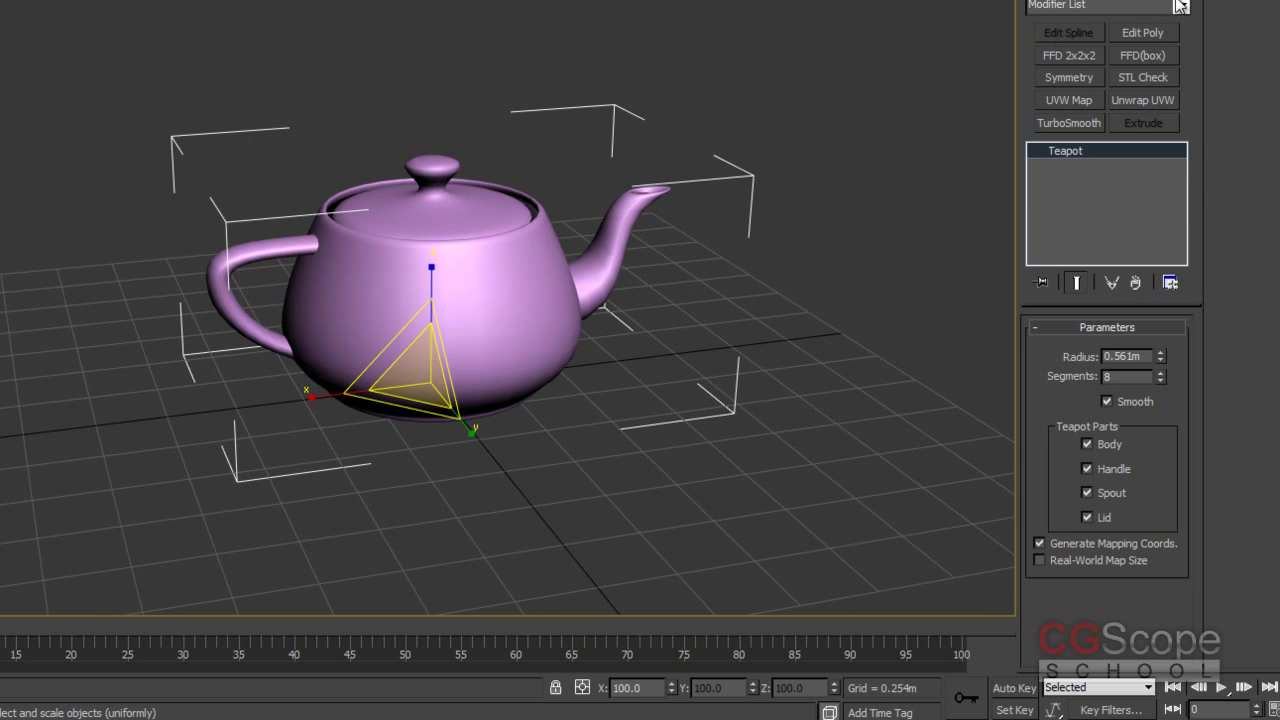
- Add an FFD 4x4x4 modifier to the teapot and expand its sub-levels in the stack
click(1181, 7)
drag(1187, 61, 1192, 221)
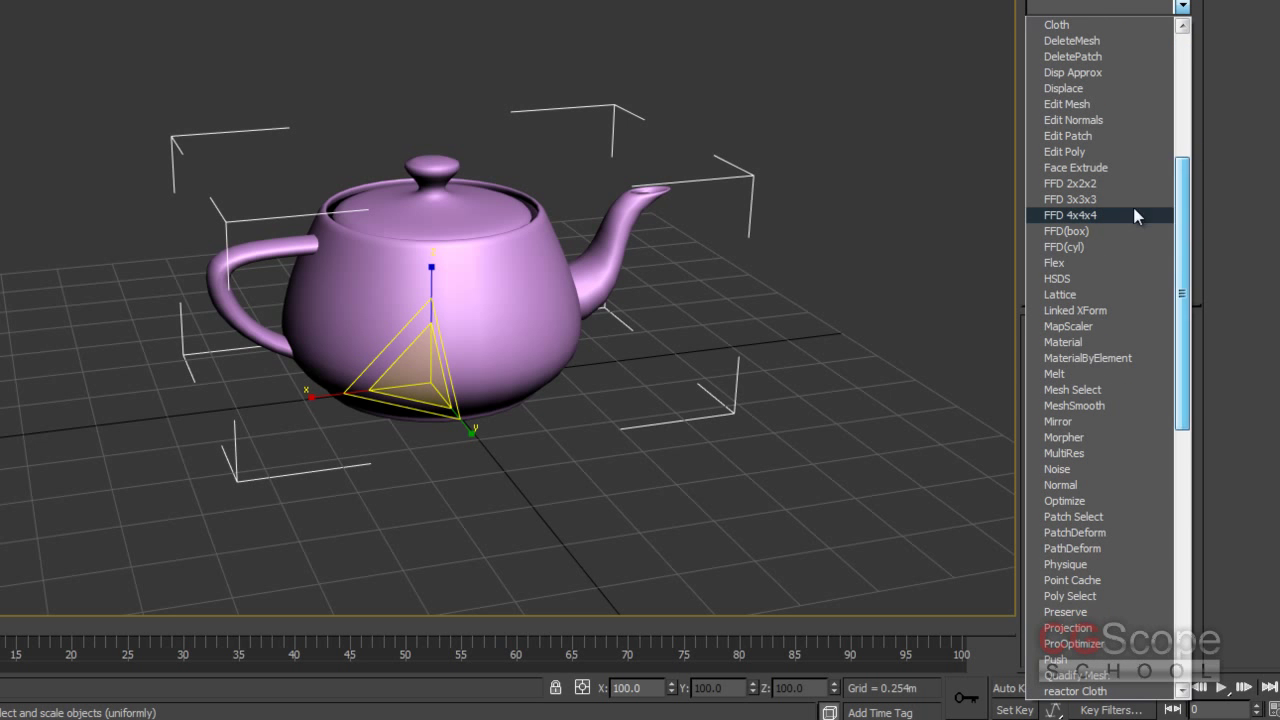
click(1073, 217)
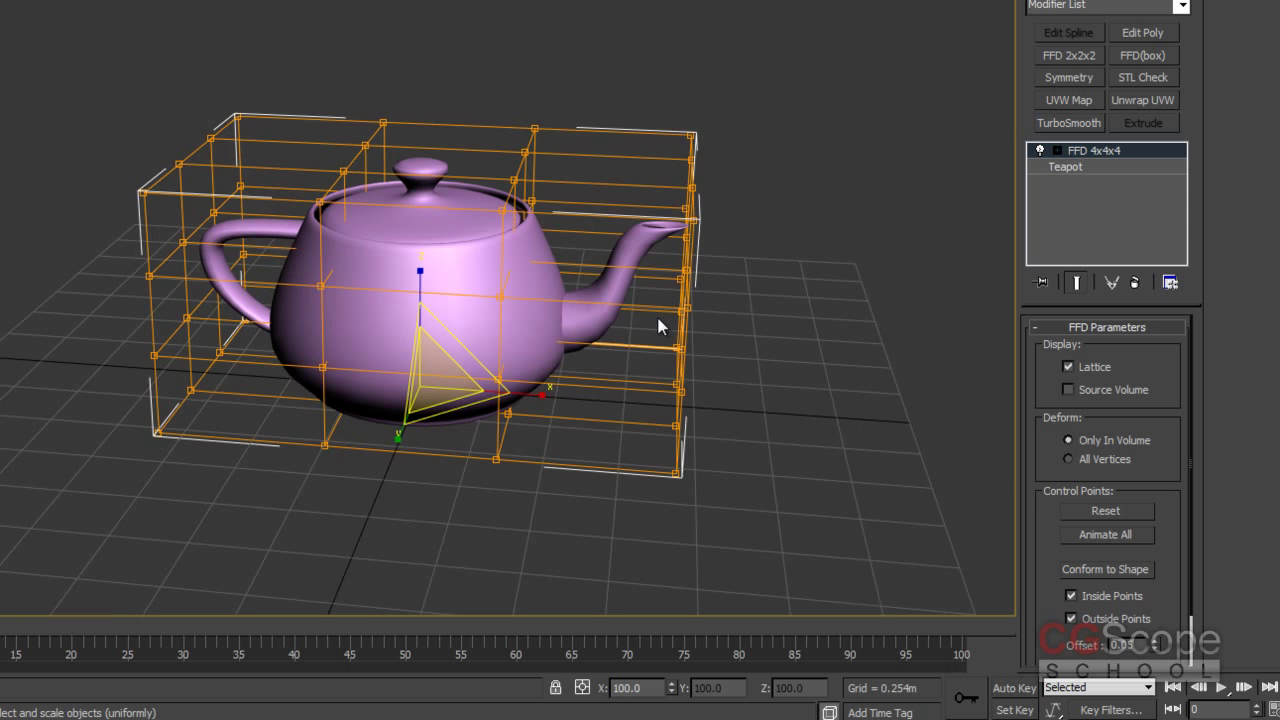
alt+middle_drag(658, 324, 647, 322)
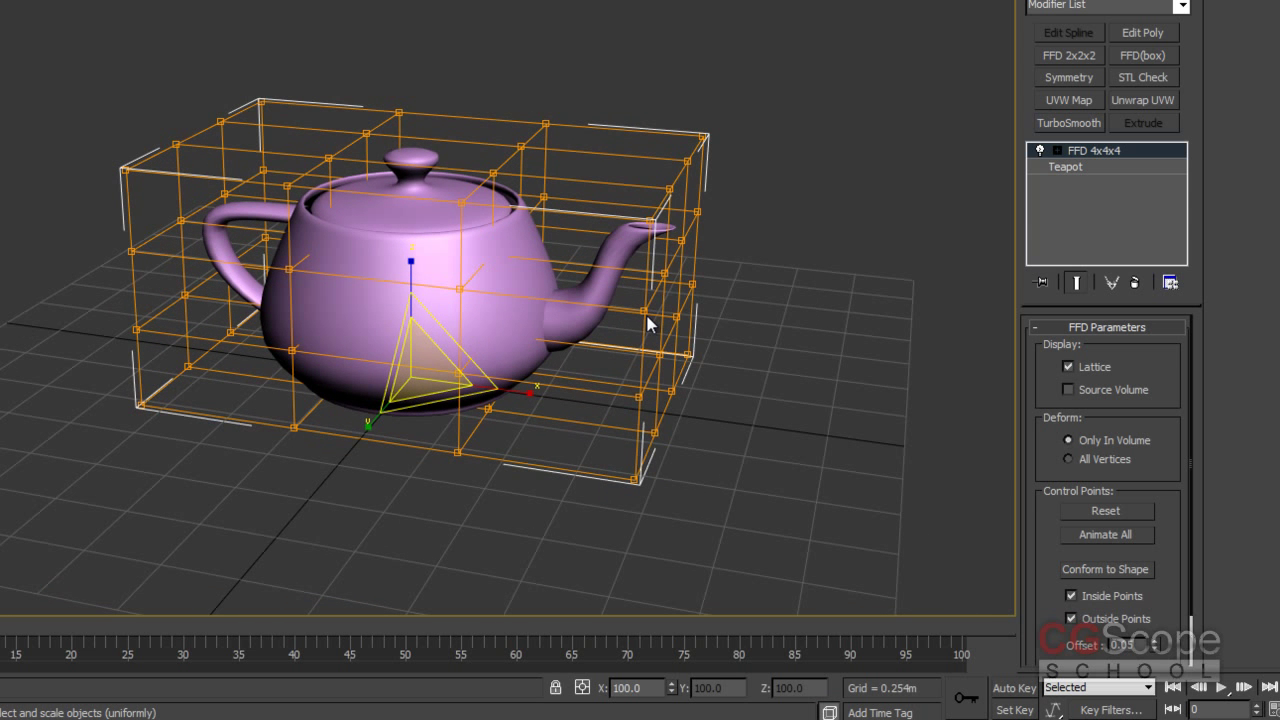
mouse_move(603, 323)
alt+middle_down()
mouse_move(602, 307)
mouse_move(537, 314)
mouse_move(634, 306)
mouse_move(626, 286)
mouse_move(607, 288)
mouse_move(901, 186)
alt+middle_up()
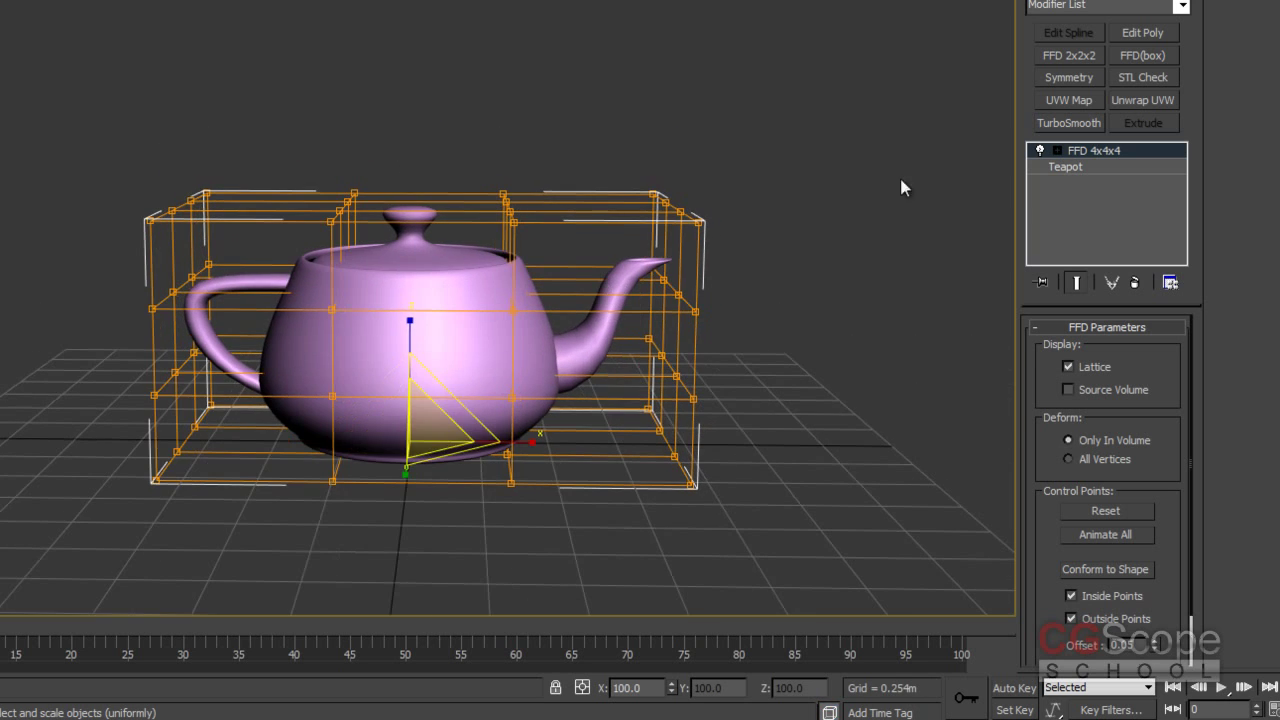
mouse_move(565, 226)
alt+middle_down()
mouse_move(580, 197)
mouse_move(640, 213)
alt+middle_up()
click(1056, 152)
- At Control Points level, drag a top lattice point down, then cancel the move
click(1068, 167)
click(585, 212)
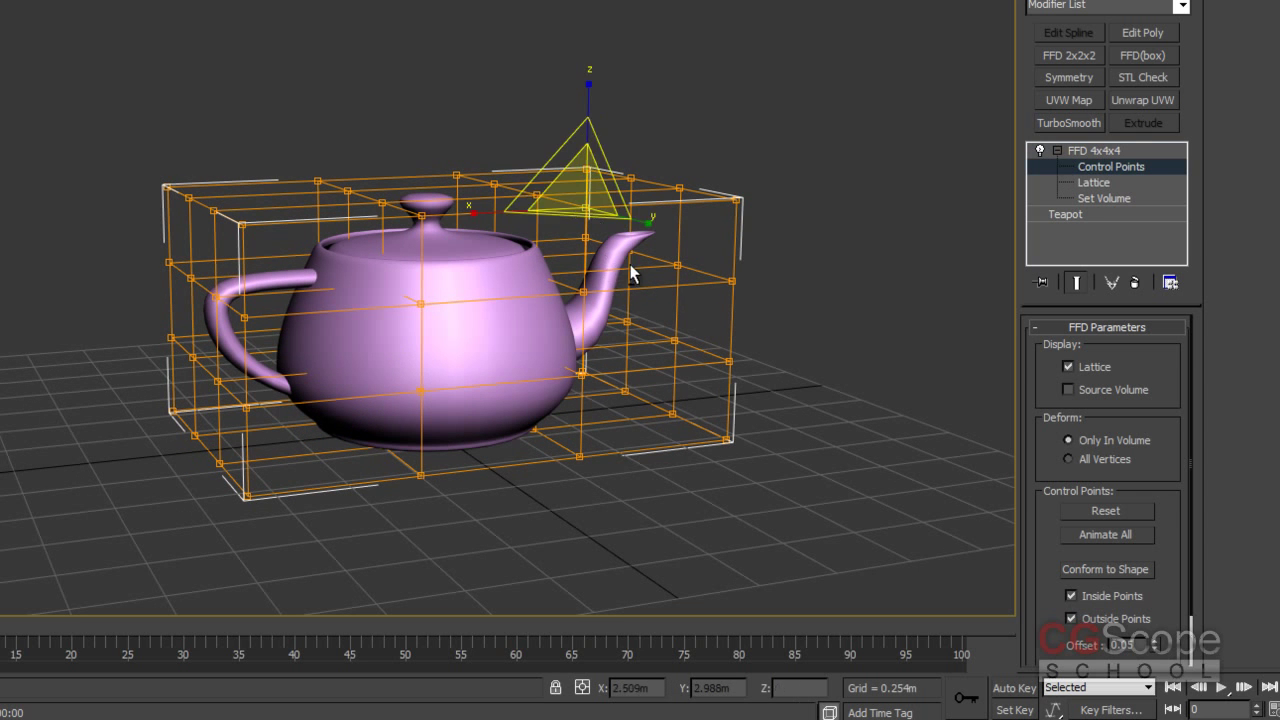
drag(592, 140, 606, 293)
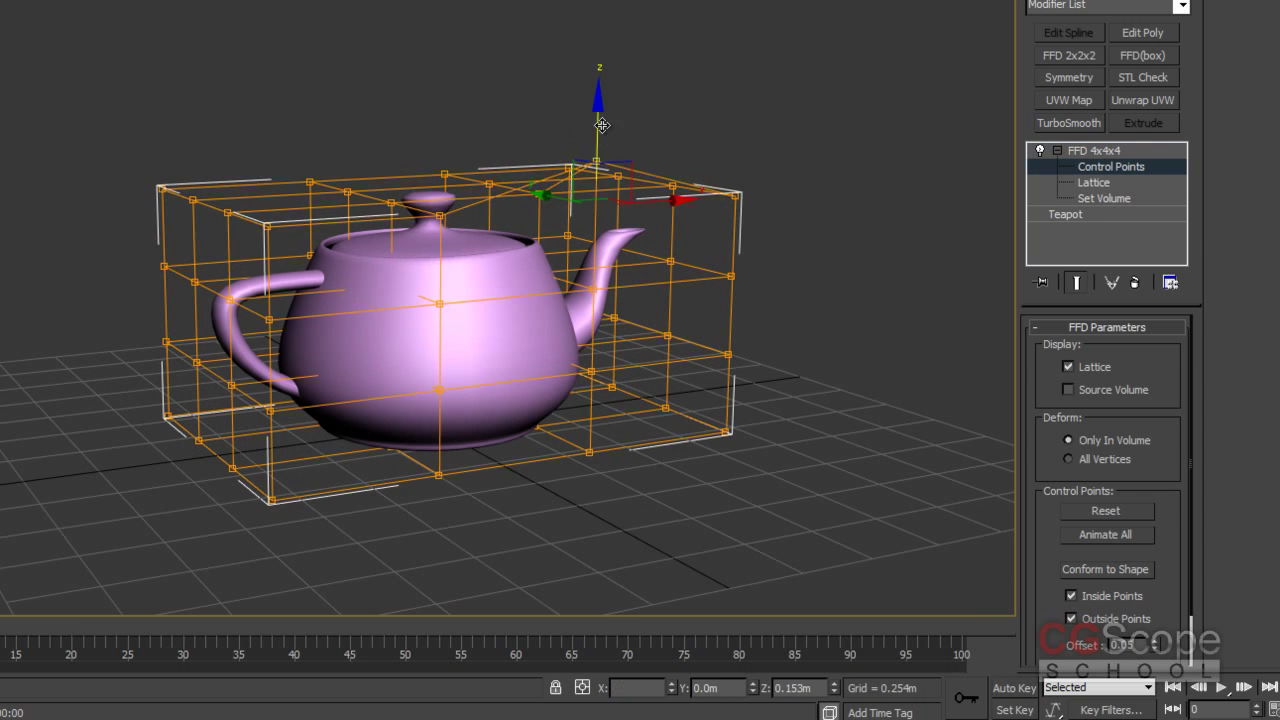
right_click(606, 293)
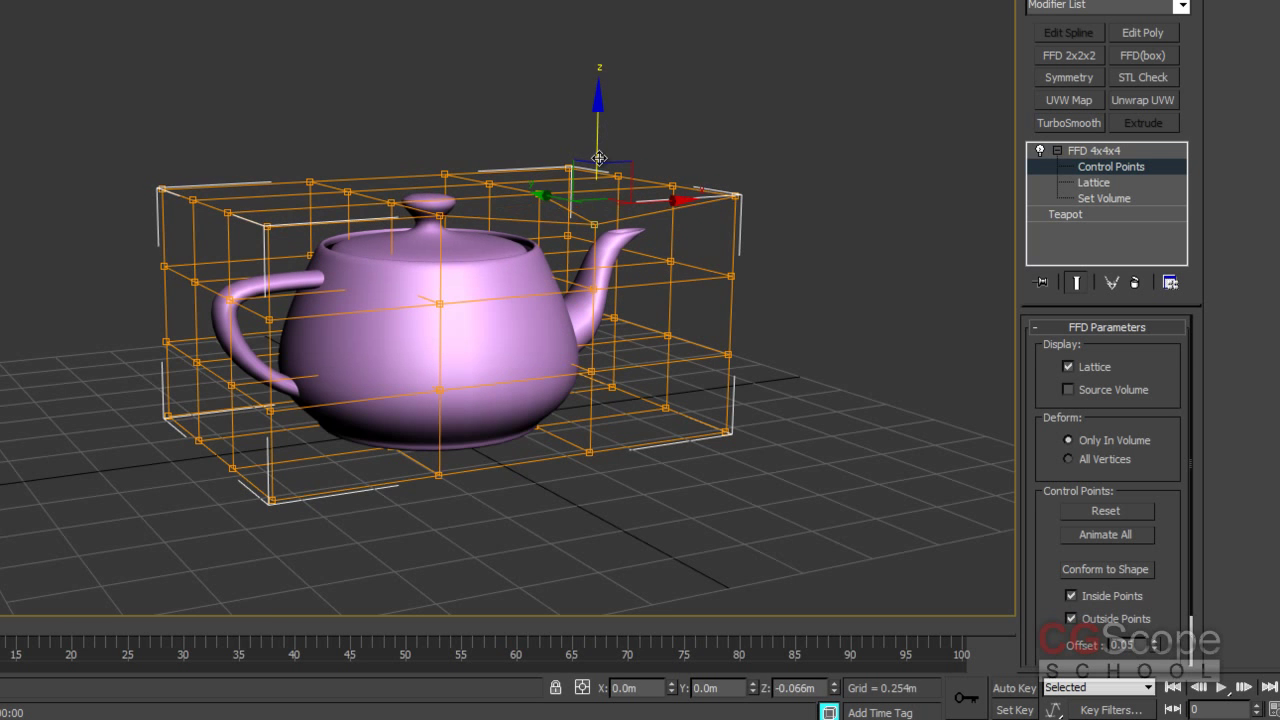
alt+middle_drag(599, 160, 557, 254)
- Nudge a control point, pull the left-middle points outward, then delete the FFD 4x4x4 modifier
click(326, 158)
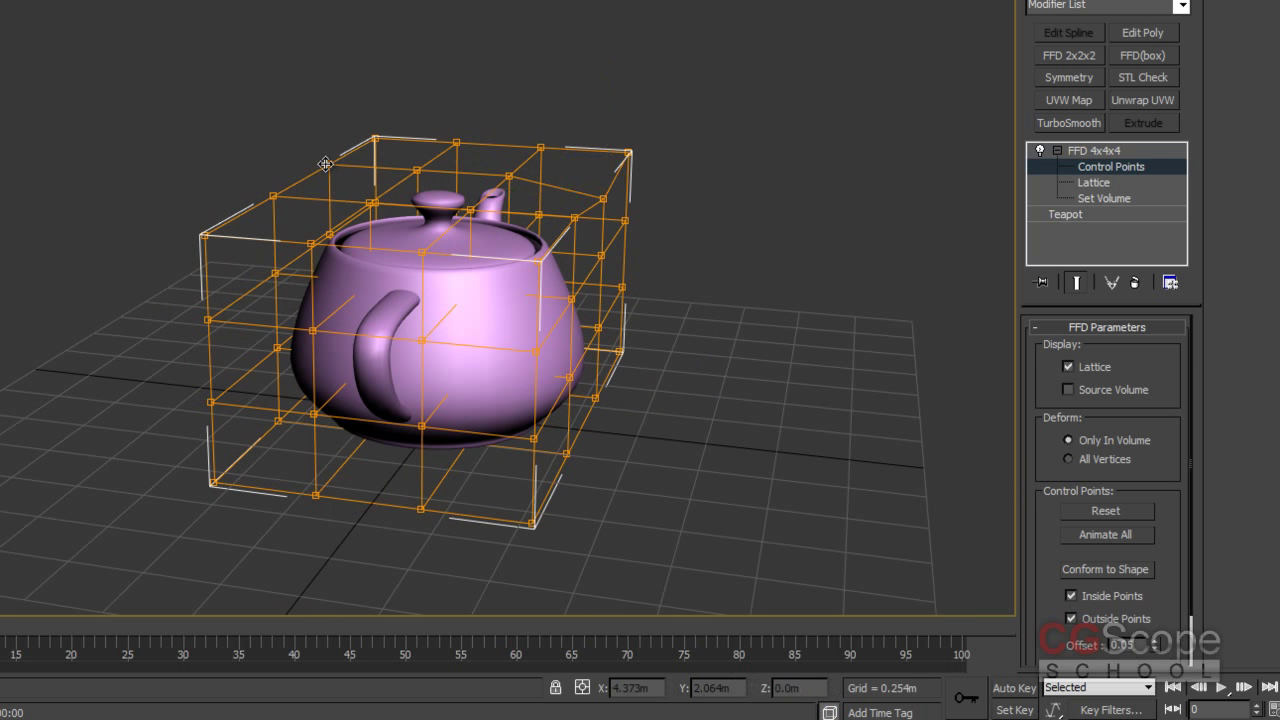
drag(330, 100, 332, 112)
alt+middle_drag(332, 112, 277, 230)
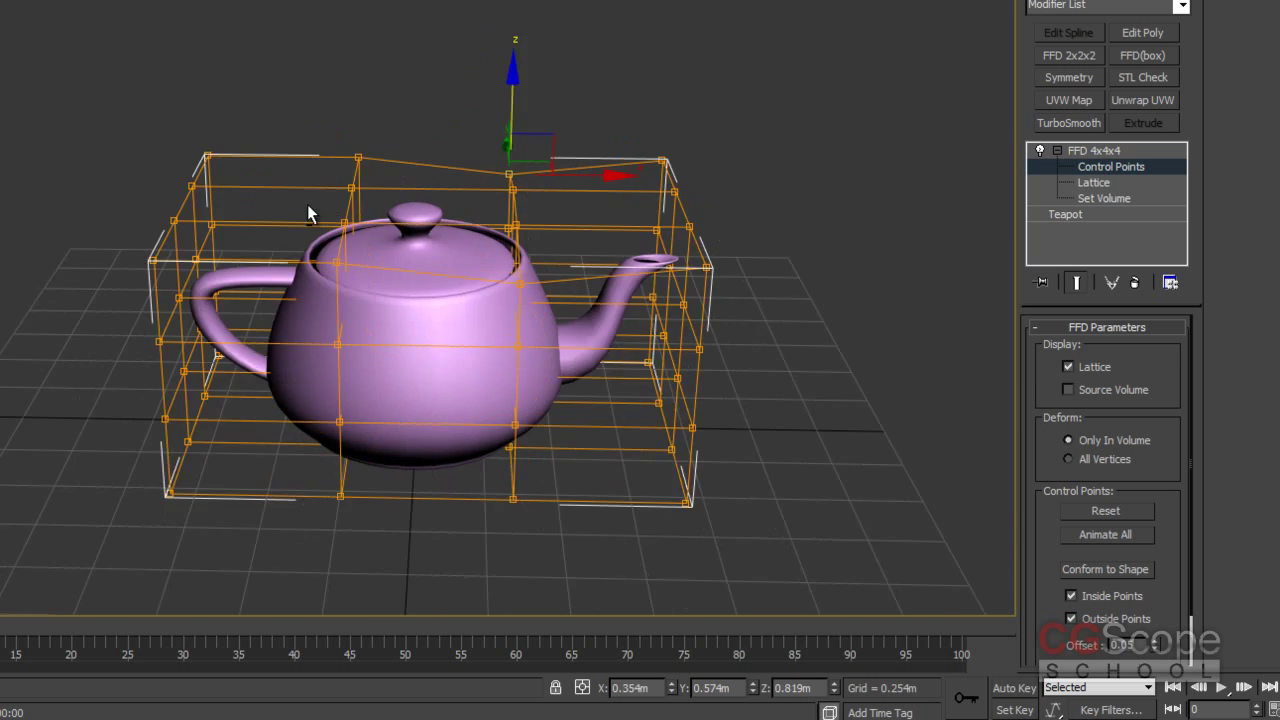
drag(265, 232, 358, 268)
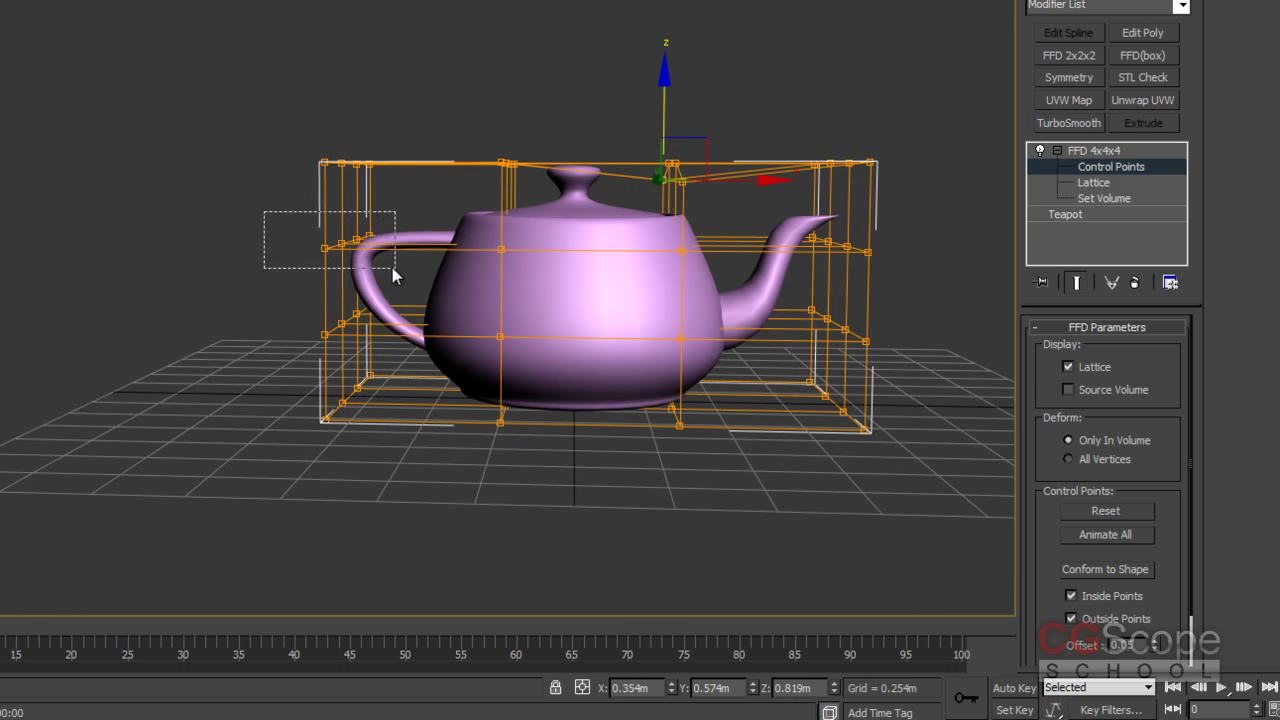
drag(372, 212, 240, 189)
middle_drag(737, 240, 722, 240)
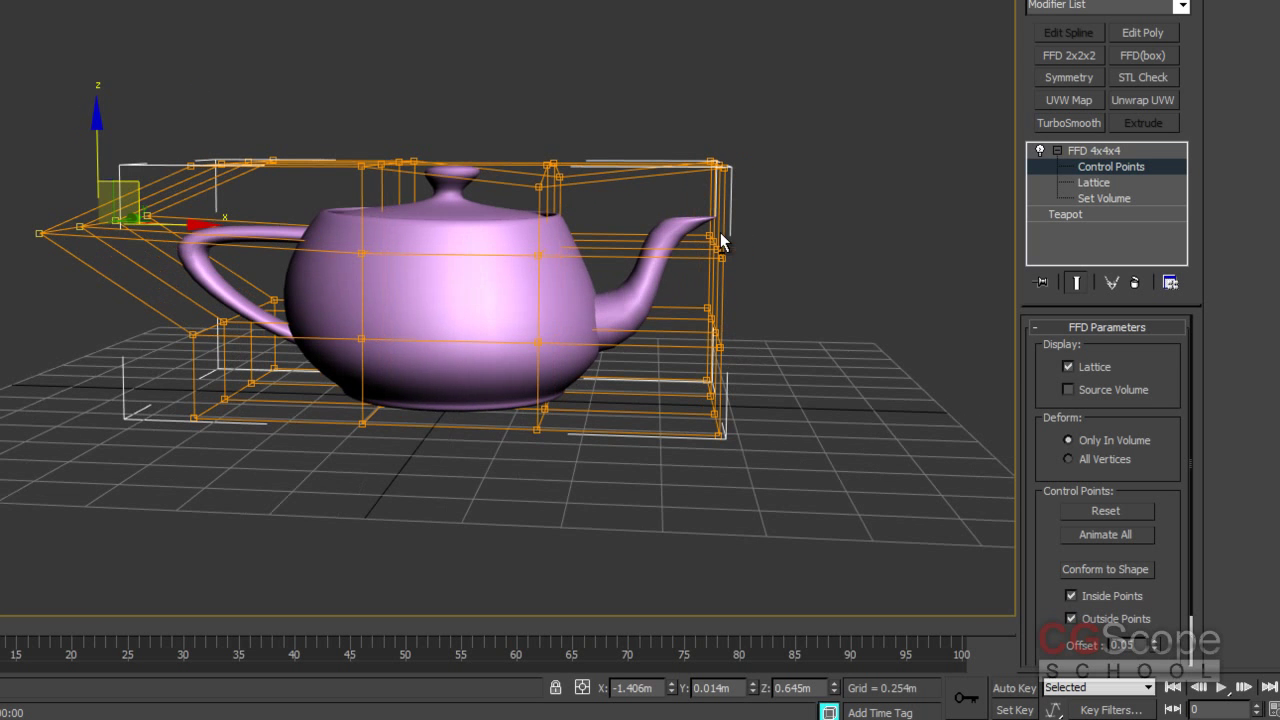
click(1136, 283)
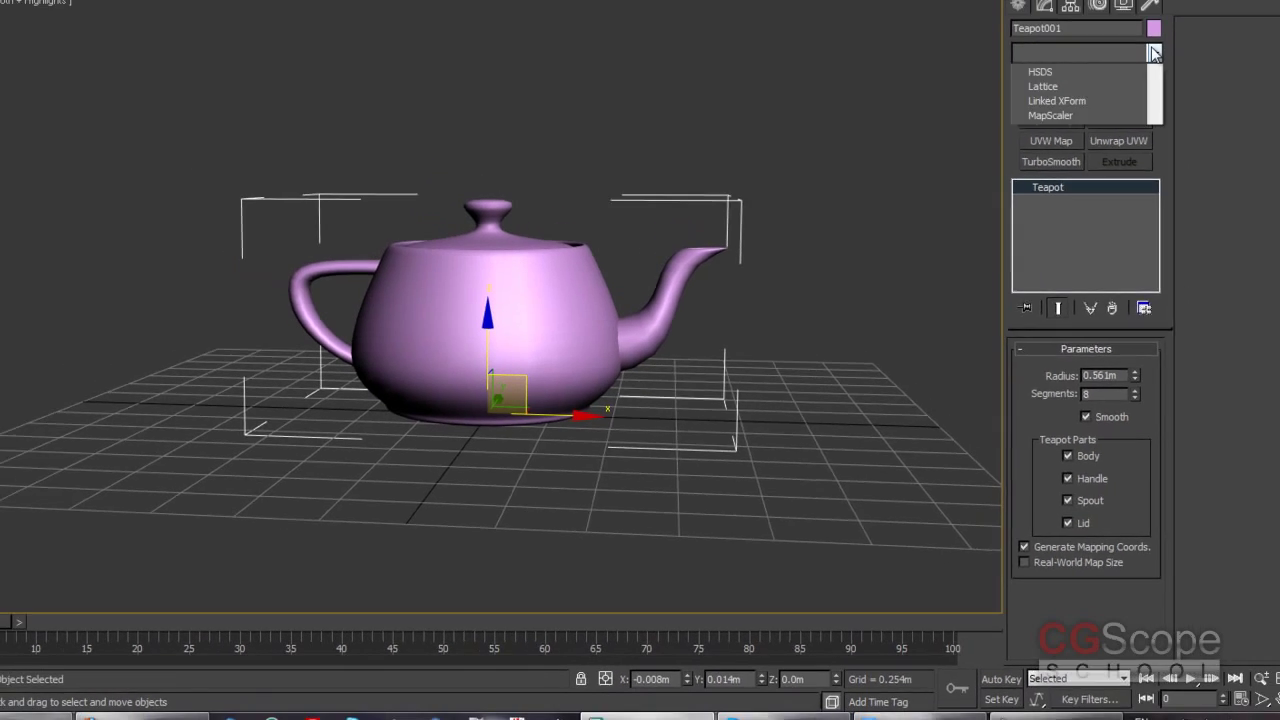
- Add an FFD(box) modifier to the teapot from the Modifier List
click(1180, 7)
drag(1121, 190, 1127, 282)
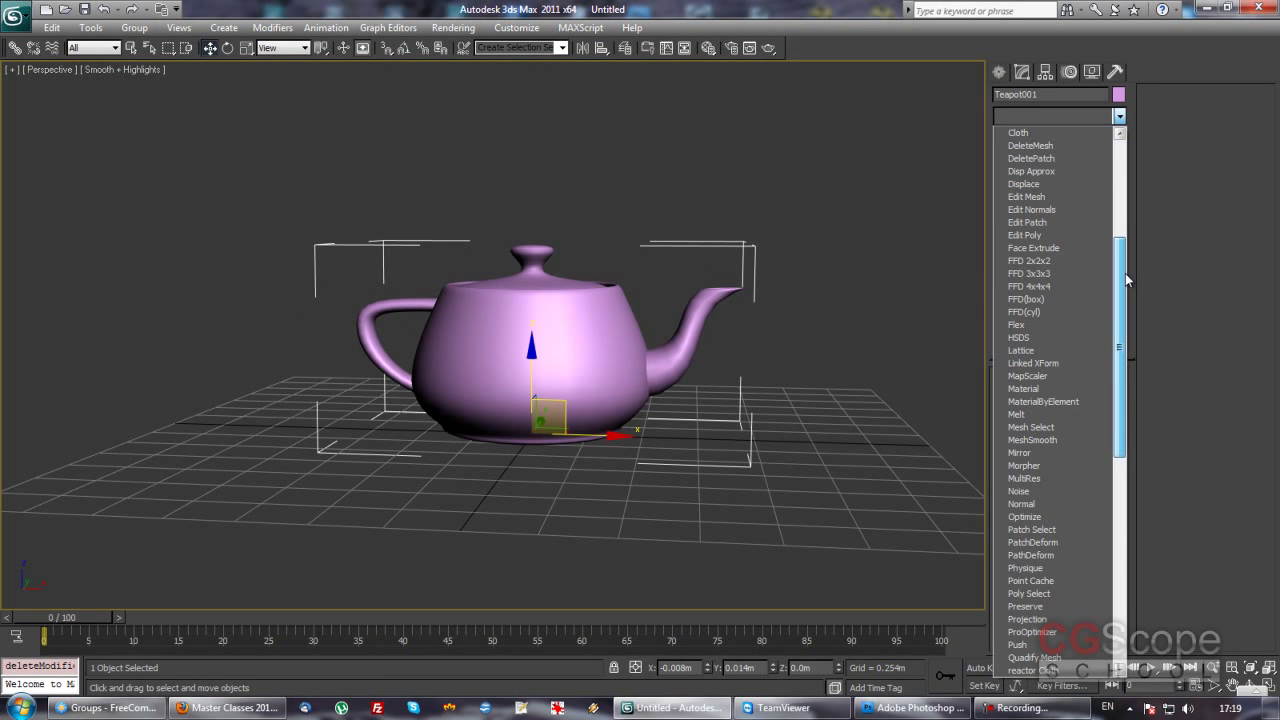
click(1030, 300)
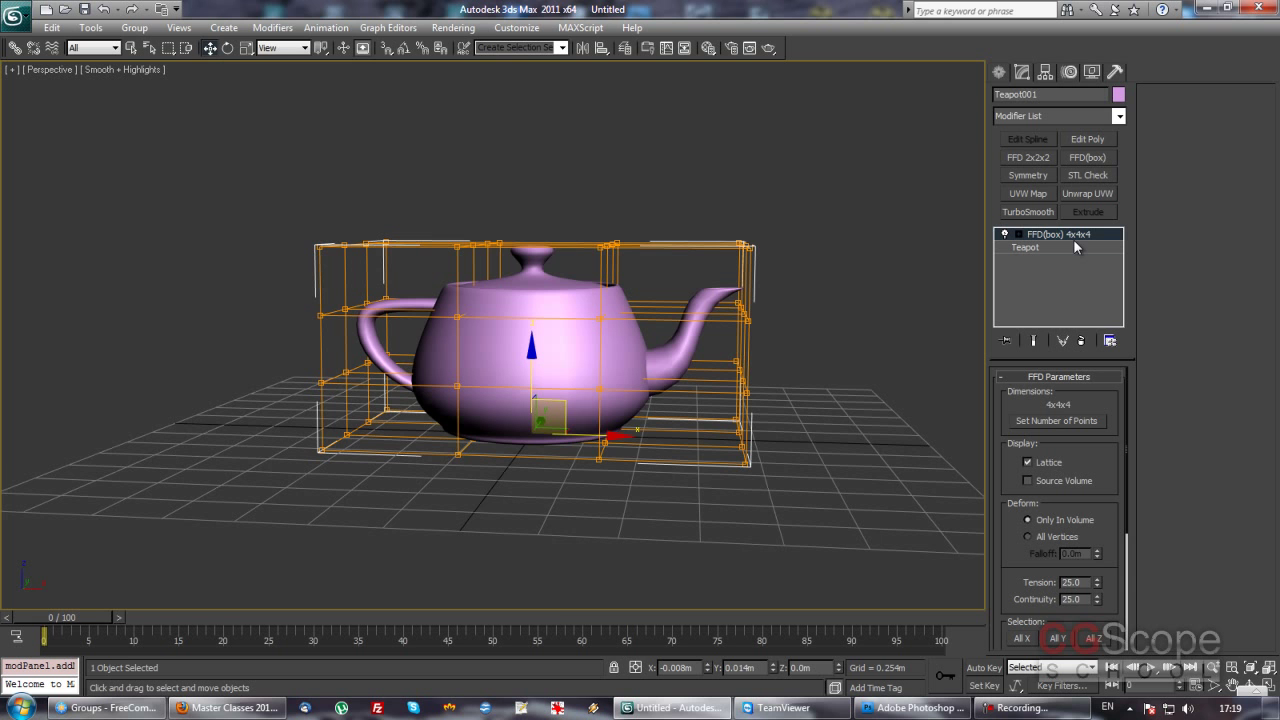
alt+middle_drag(831, 360, 789, 361)
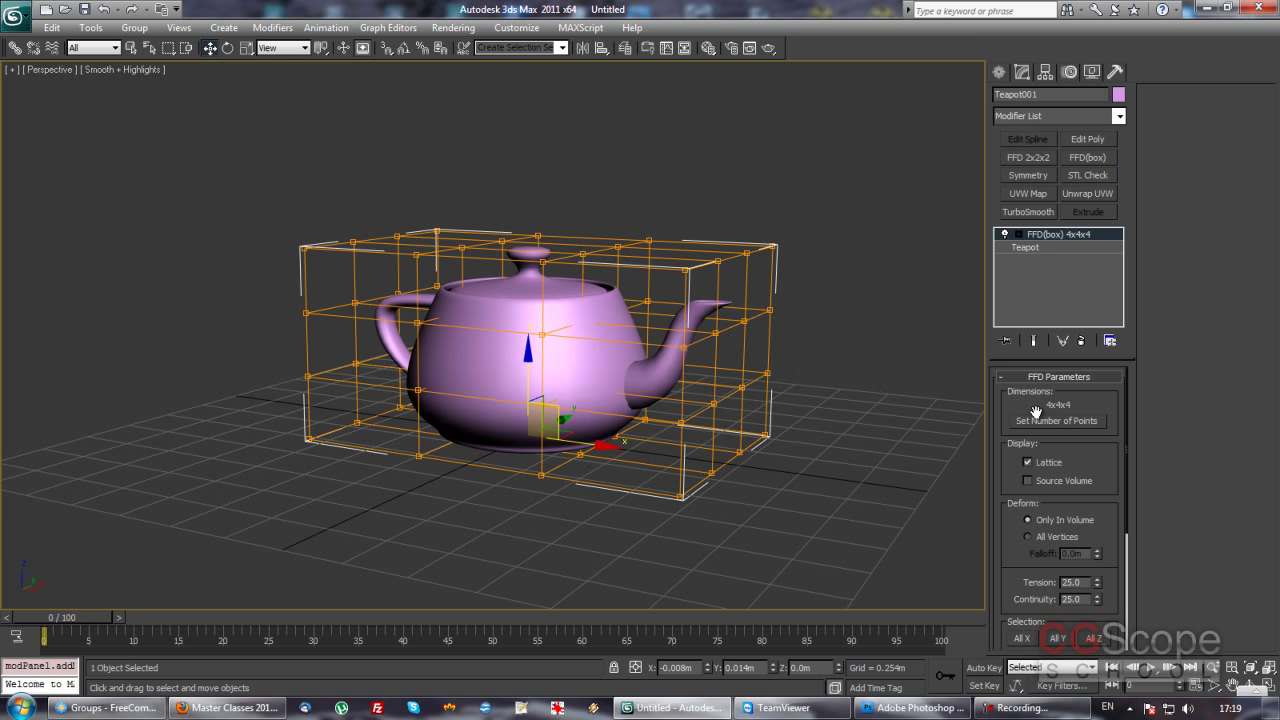
mouse_move(712, 385)
alt+middle_down()
mouse_move(697, 372)
mouse_move(771, 376)
alt+middle_up()
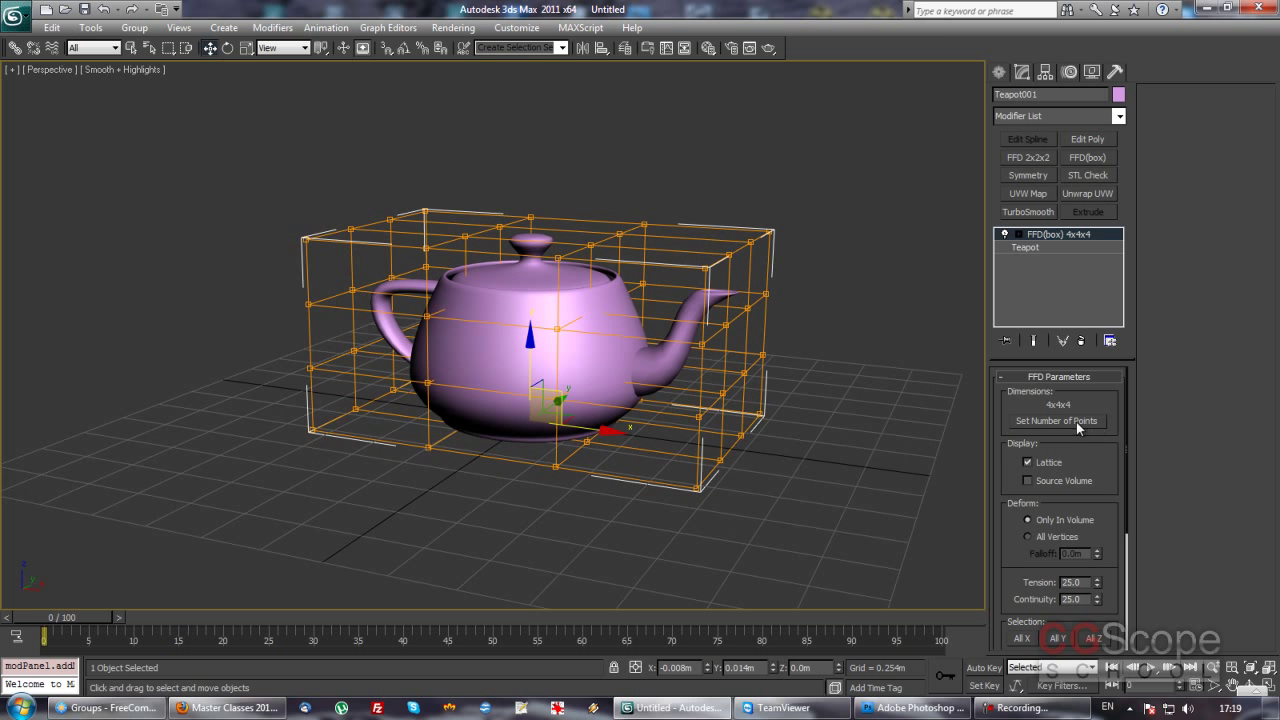
- Set the FFD(box) lattice Length to 2 points in Set Number of Points
click(1061, 421)
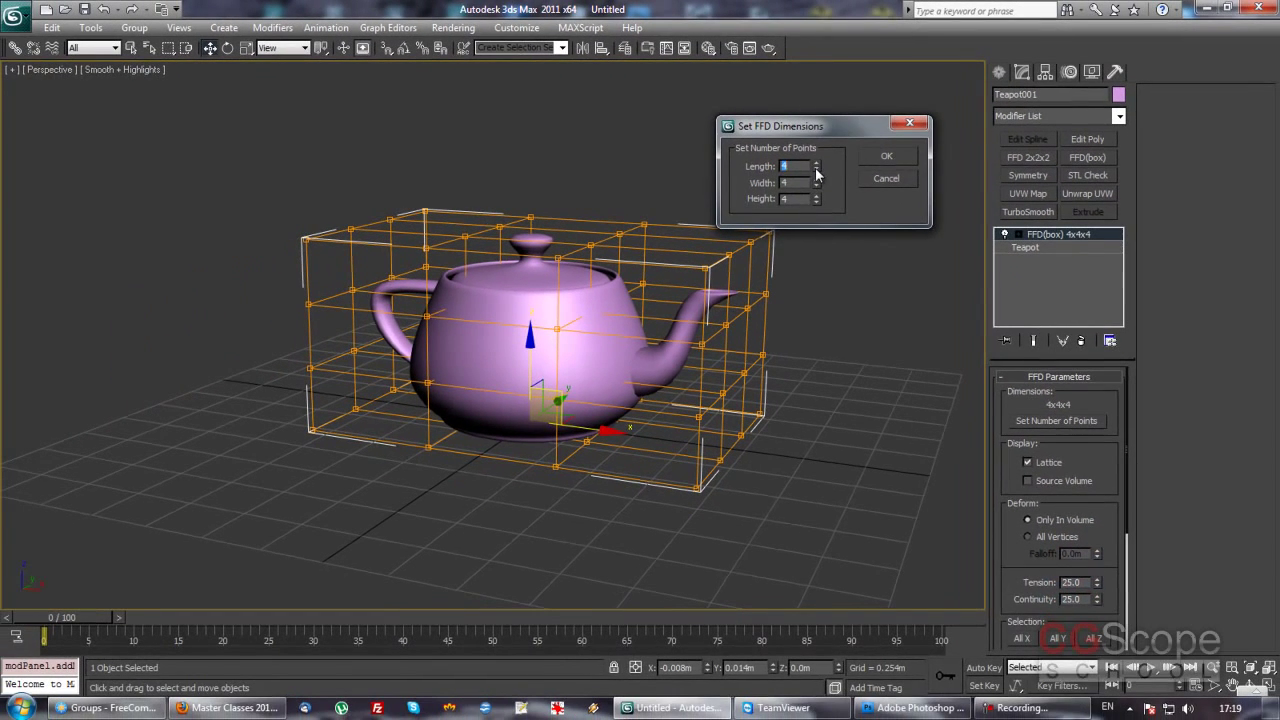
double_click(815, 168)
click(817, 169)
- Confirm the 2x2x4 lattice and lift its top control points to stretch the teapot taller
click(886, 157)
mouse_move(855, 183)
alt+middle_down()
mouse_move(735, 402)
mouse_move(716, 398)
alt+middle_up()
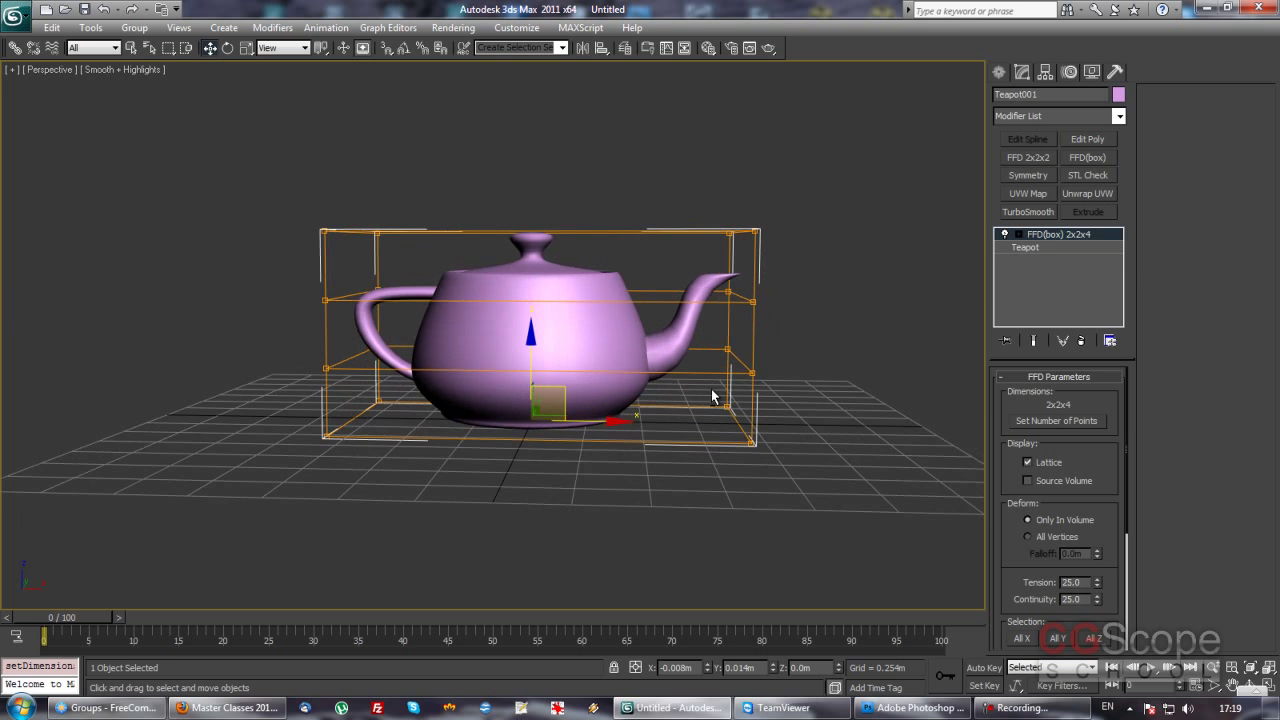
alt+middle_drag(339, 252, 760, 323)
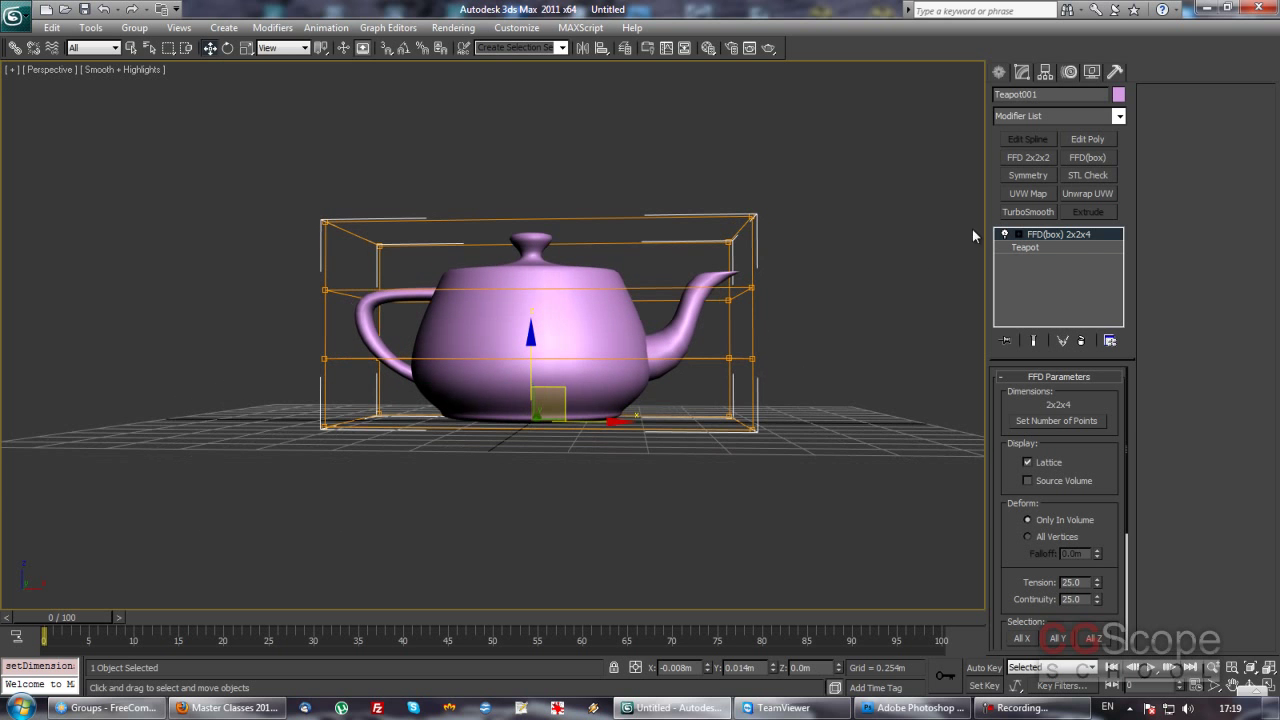
click(1017, 234)
click(1060, 247)
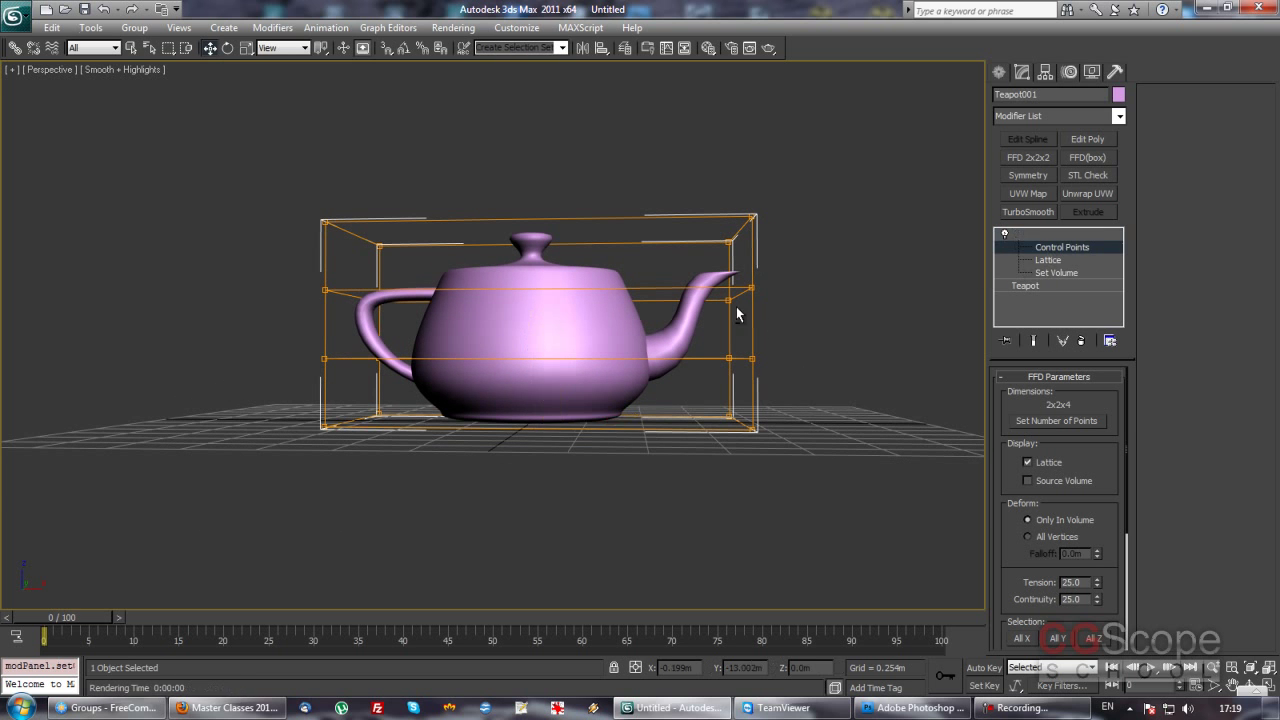
alt+middle_drag(737, 309, 571, 300)
drag(221, 166, 818, 318)
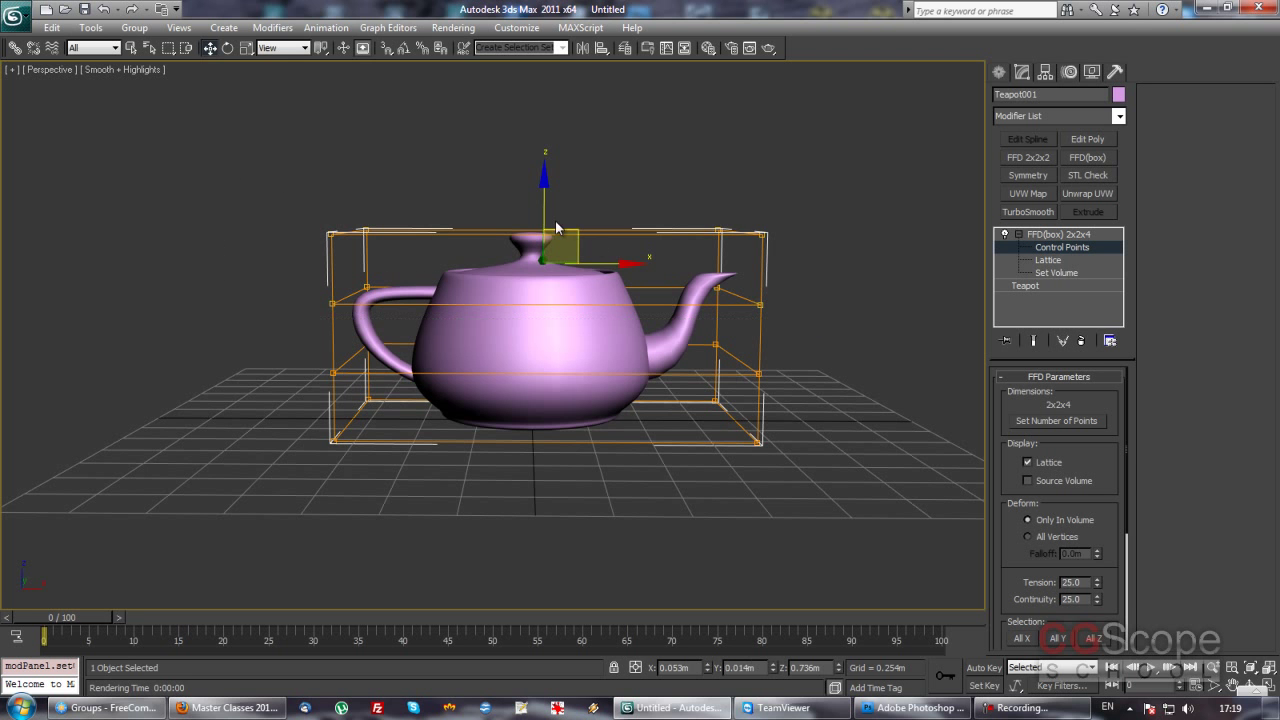
drag(543, 195, 543, 90)
- Scale the middle row of lattice points to 75% to pinch the teapot's waist
alt+middle_drag(480, 285, 471, 318)
drag(223, 300, 783, 366)
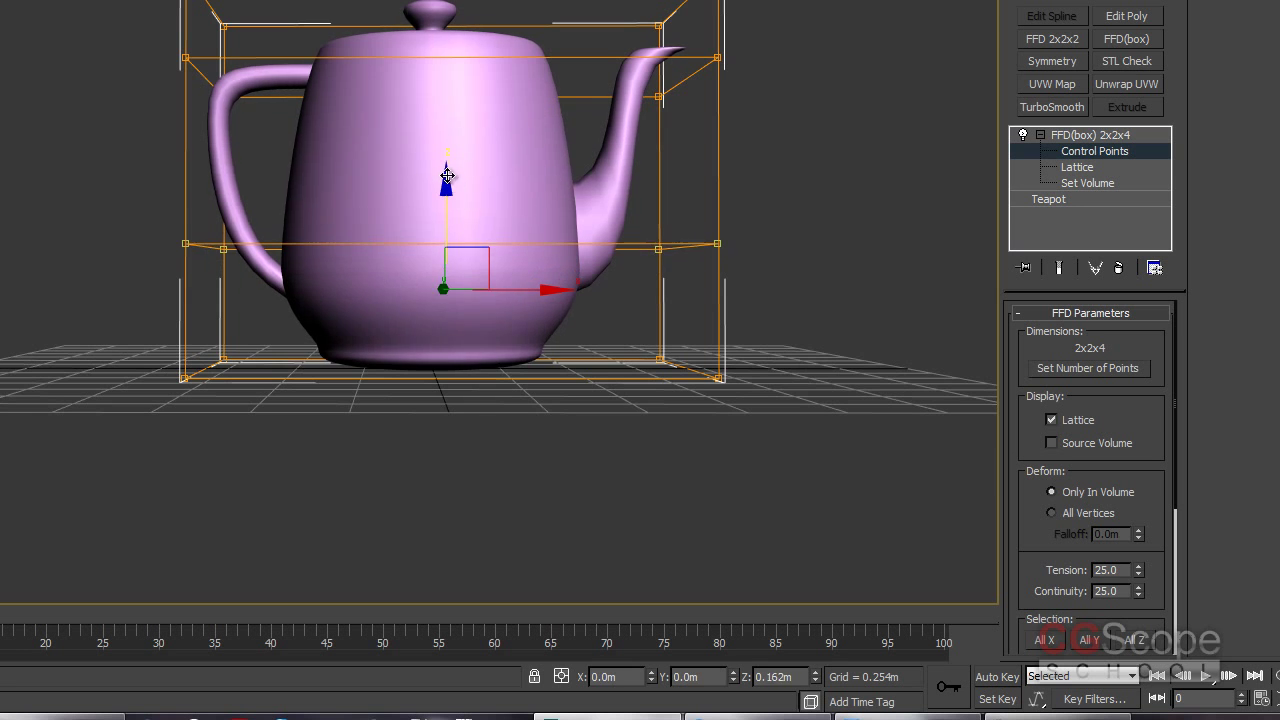
alt+middle_drag(450, 182, 595, 214)
key(r)
drag(452, 235, 457, 255)
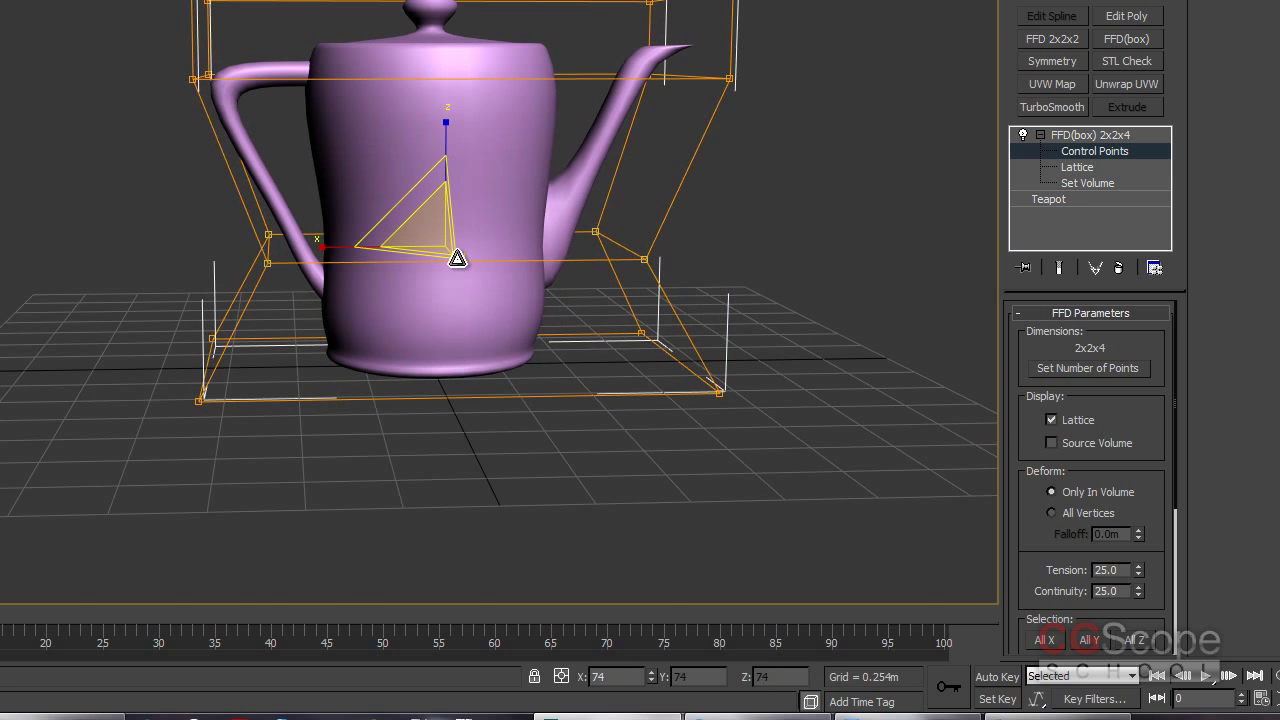
click(763, 185)
mouse_move(763, 185)
alt+middle_down()
mouse_move(659, 261)
mouse_move(734, 273)
alt+middle_up()
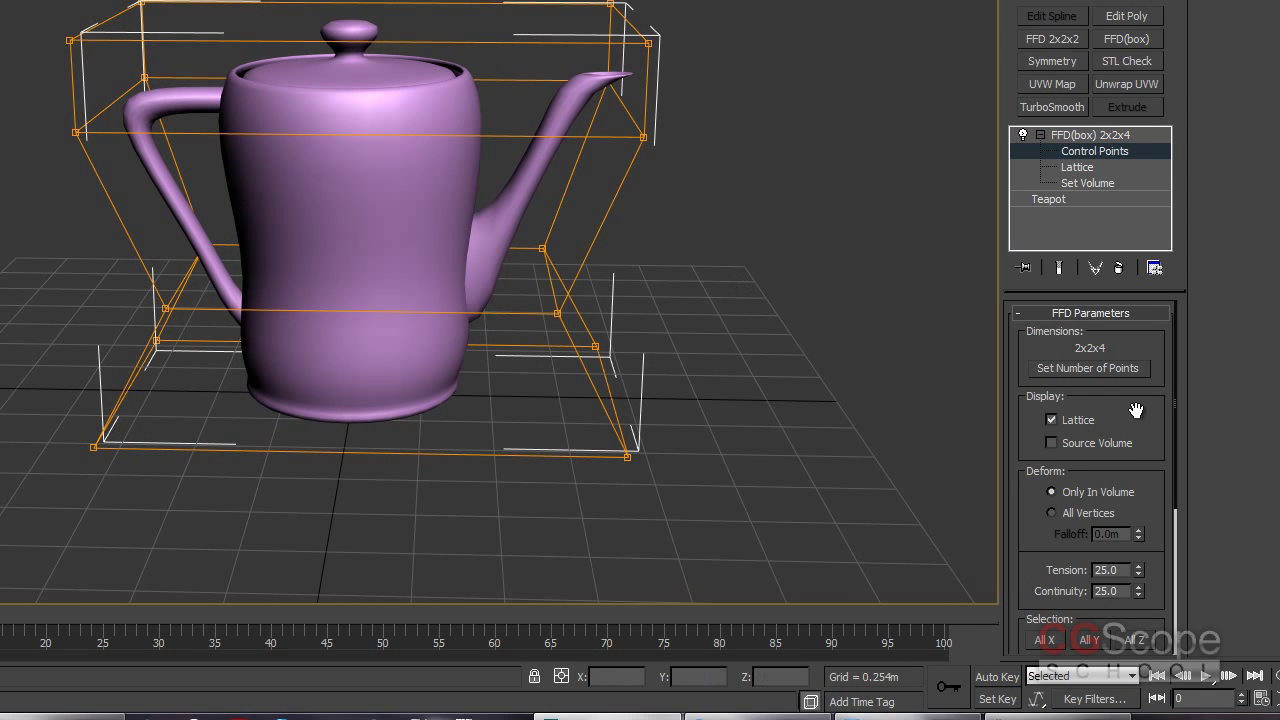
scroll(1156, 404, down, 1)
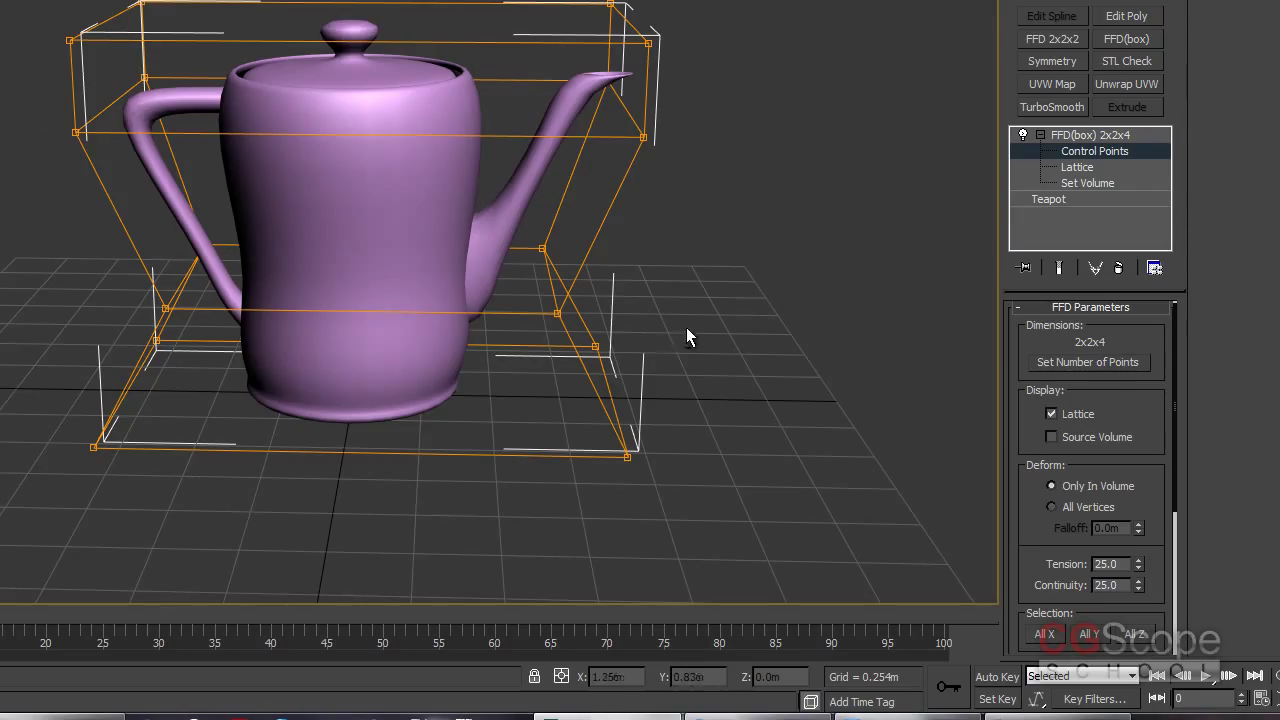
- Change the FFD(box) lattice Length to 3 points, making it 3x2x4
click(1113, 364)
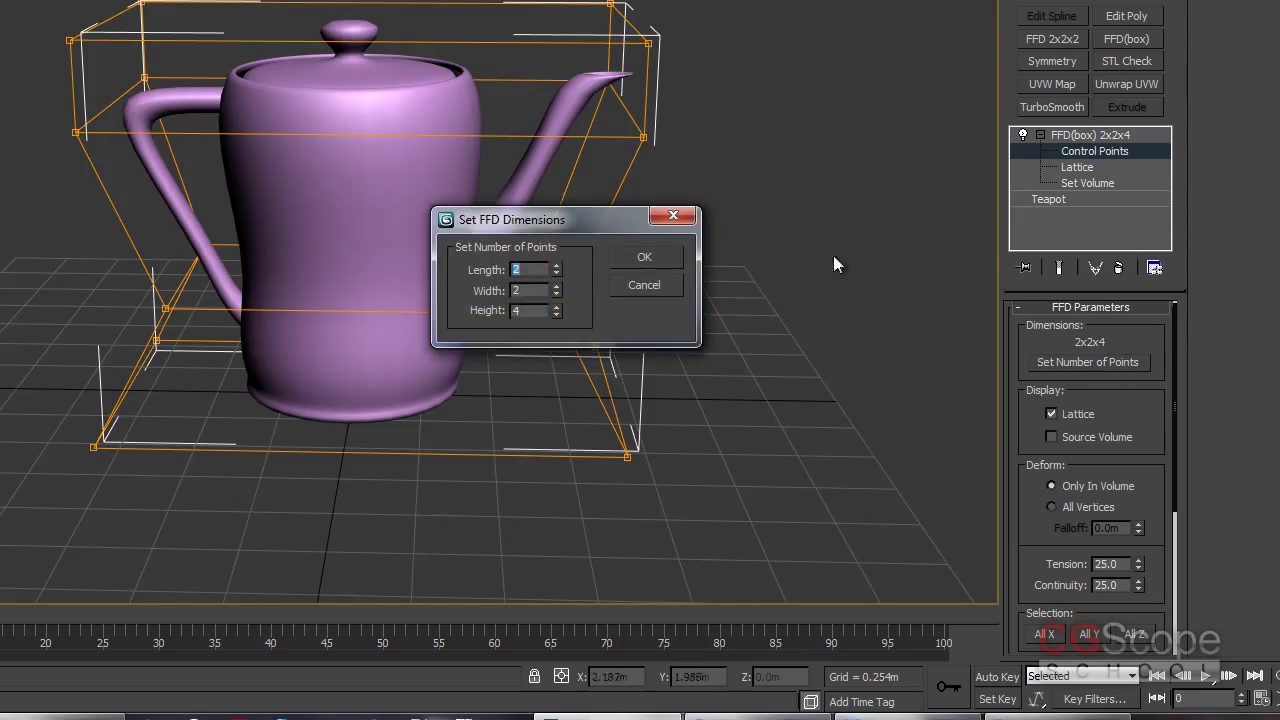
click(558, 265)
click(668, 258)
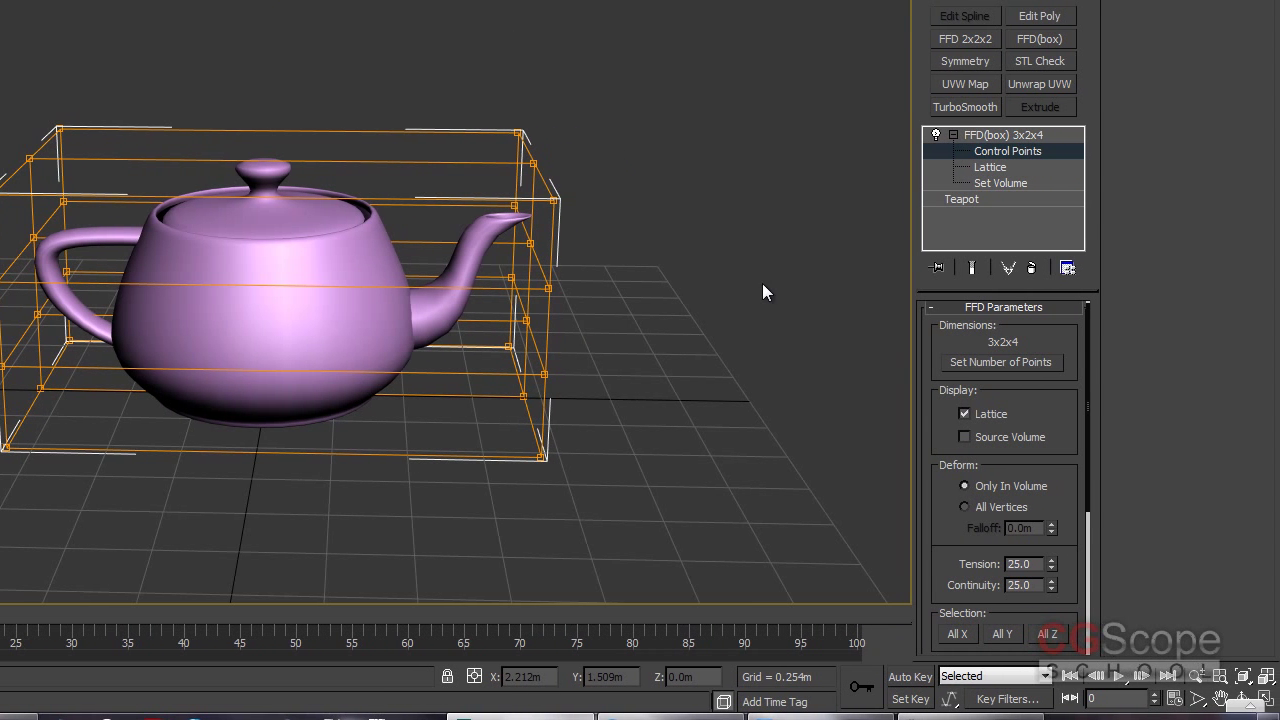
mouse_move(686, 310)
alt+middle_down()
mouse_move(660, 305)
mouse_move(655, 288)
alt+middle_up()
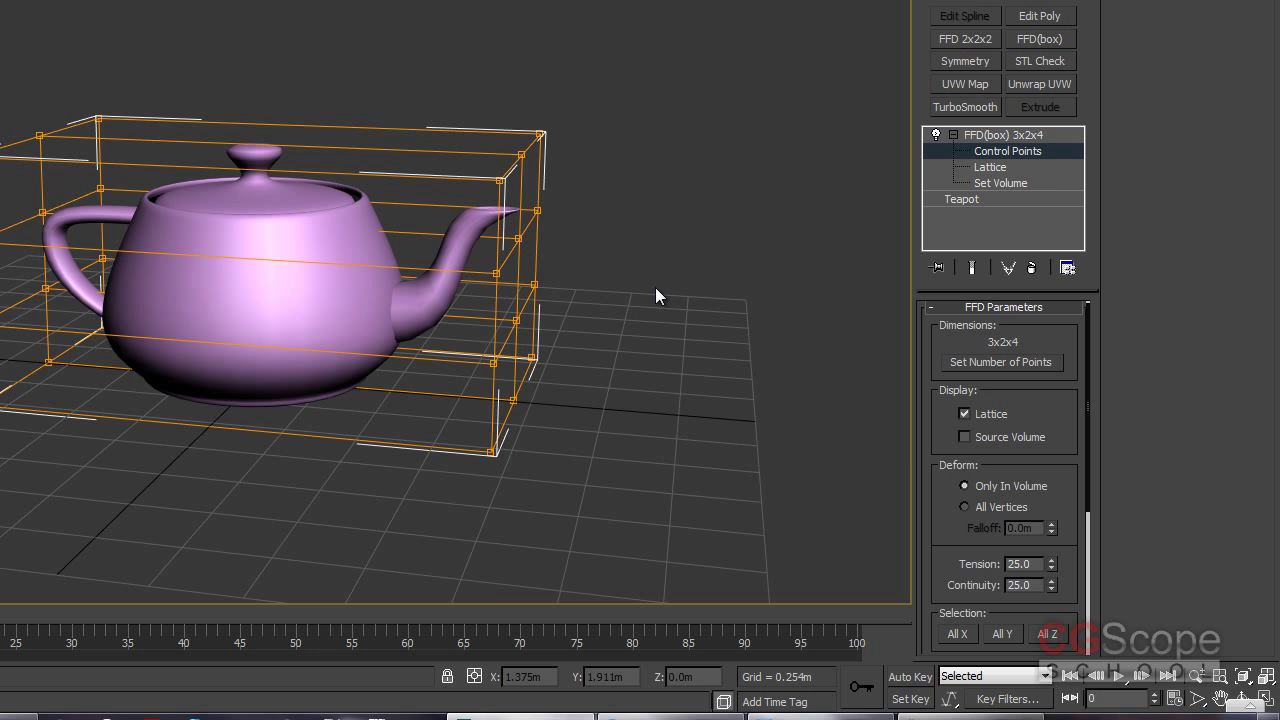
mouse_move(413, 338)
alt+middle_down()
mouse_move(525, 326)
mouse_move(531, 338)
mouse_move(449, 351)
mouse_move(506, 301)
alt+middle_up()
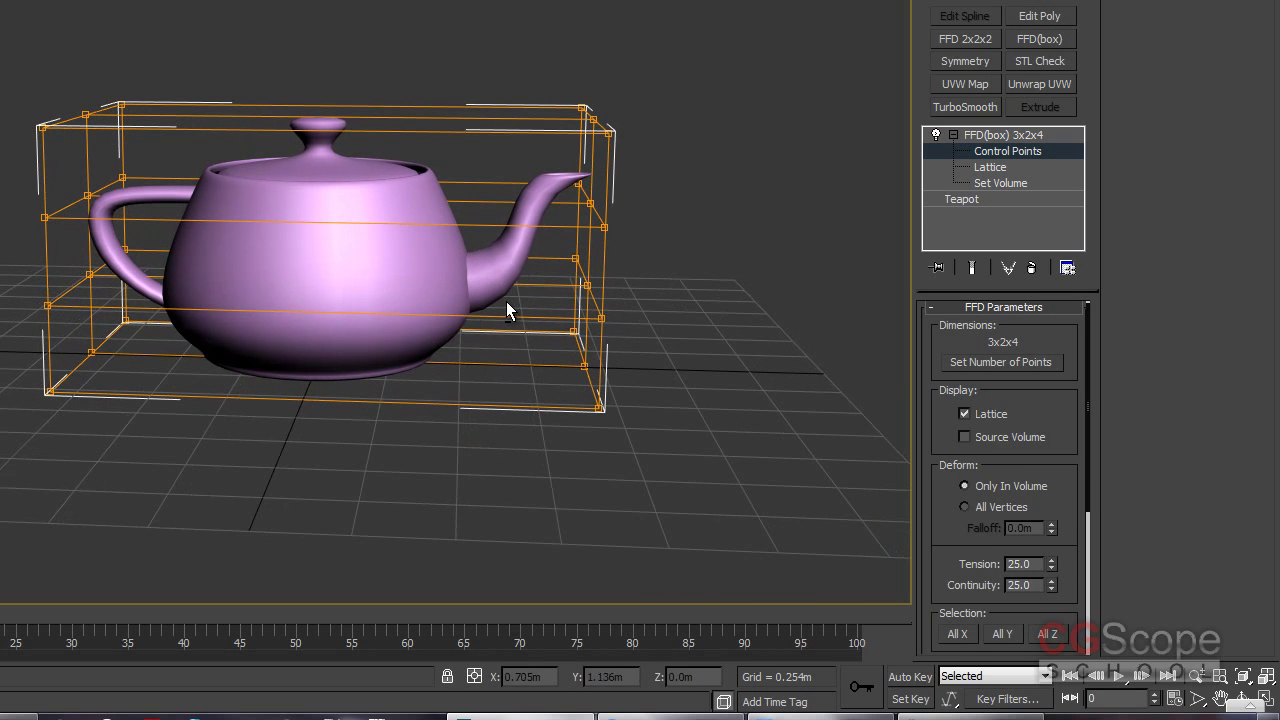
- Delete the FFD(box) modifier from the teapot's stack
mouse_move(1078, 486)
mouse_down()
mouse_move(1066, 329)
mouse_move(1077, 492)
mouse_up()
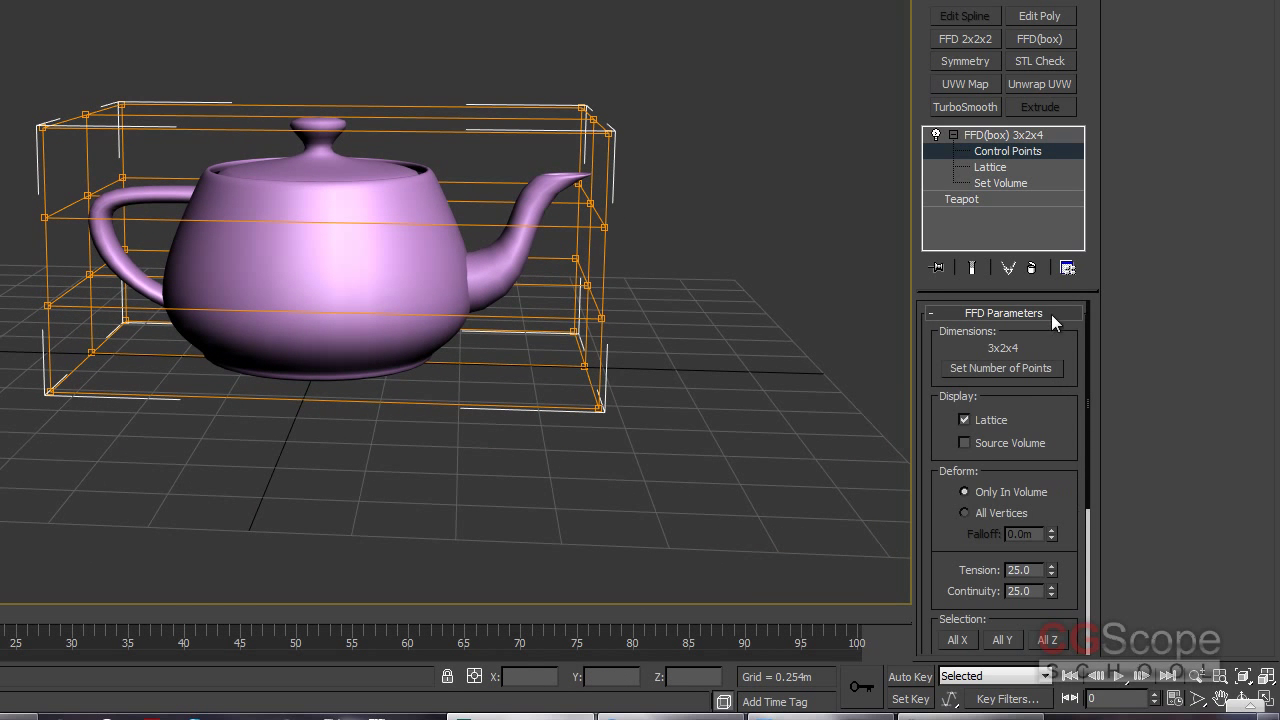
drag(1067, 446, 1073, 293)
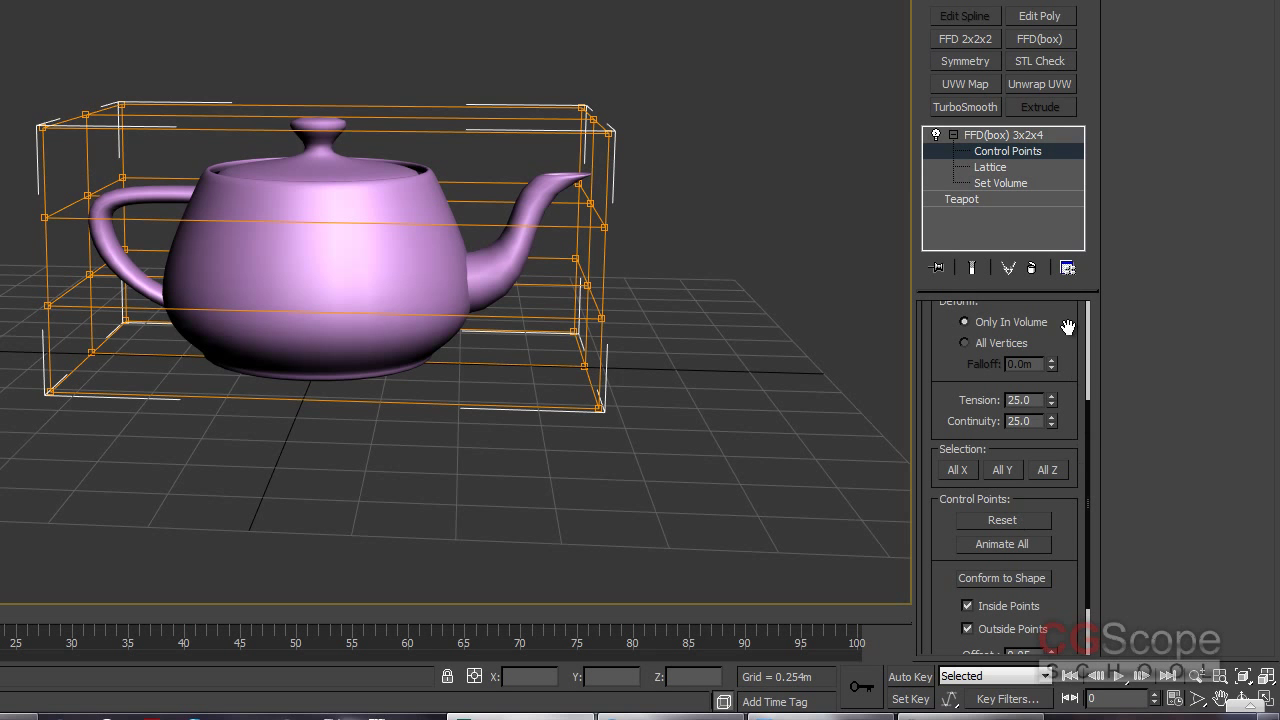
drag(1066, 326, 1074, 569)
mouse_move(586, 323)
alt+middle_down()
mouse_move(484, 289)
mouse_move(586, 282)
alt+middle_up()
click(1033, 268)
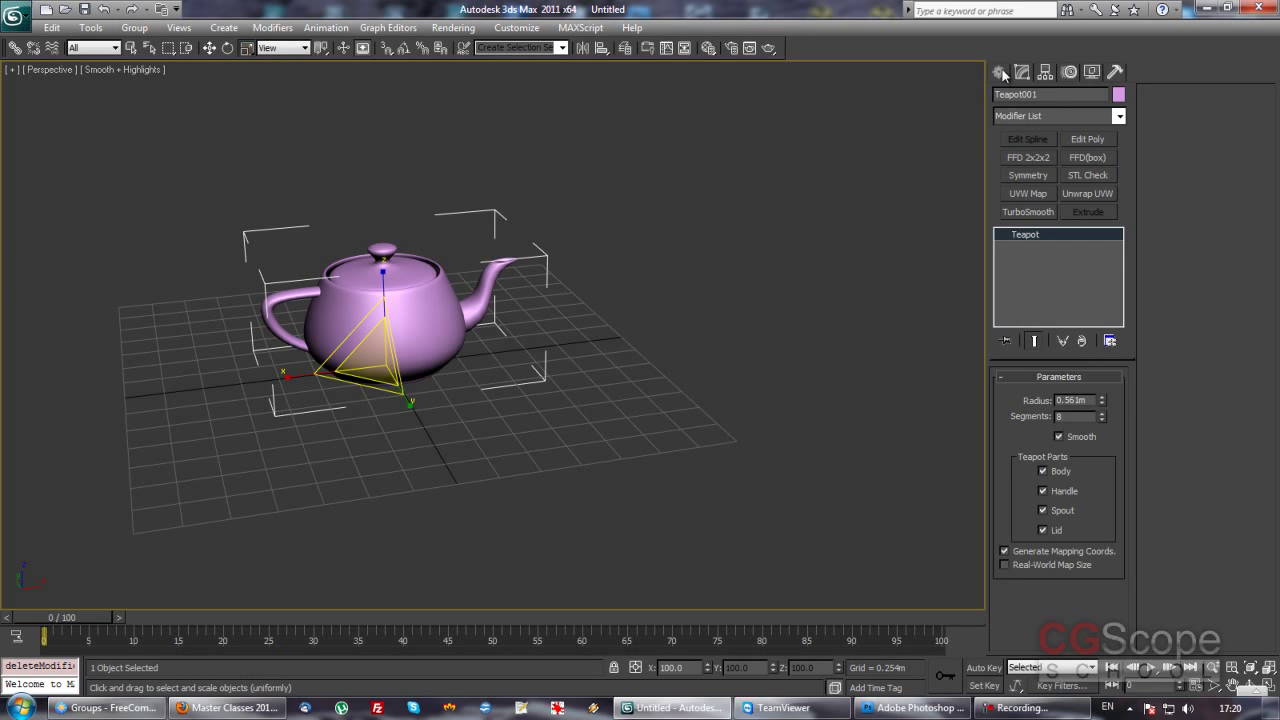
- Create Cylinder001 beside the teapot, radius 0.255m and height 1.982m
click(1001, 73)
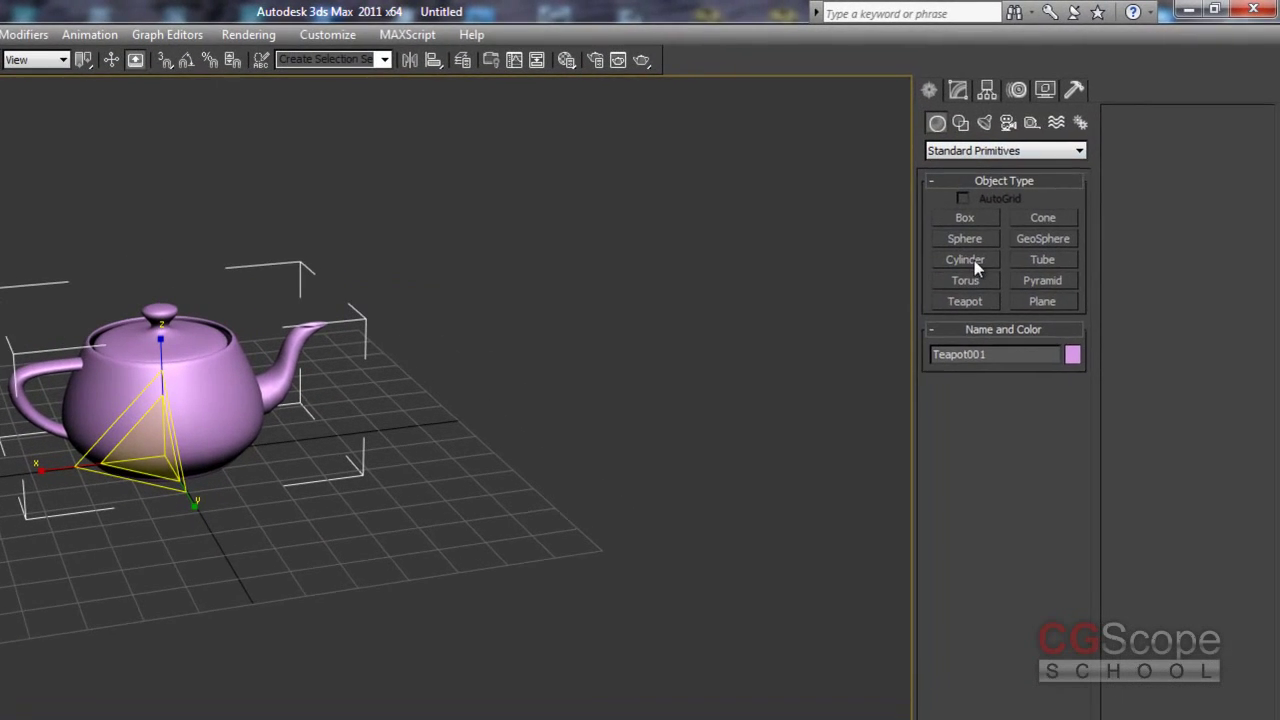
click(965, 260)
mouse_move(487, 512)
mouse_down()
mouse_move(522, 535)
mouse_move(512, 530)
mouse_up()
click(500, 206)
alt+middle_drag(500, 206, 531, 357)
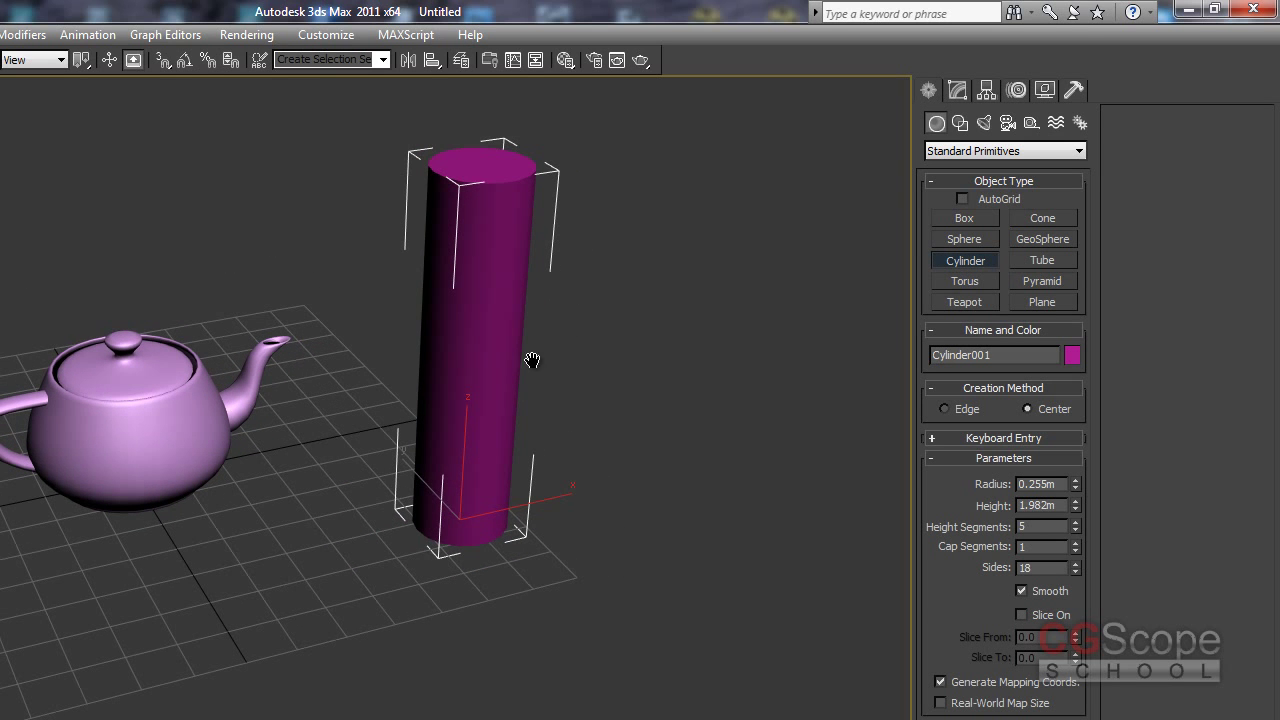
click(957, 90)
click(1080, 146)
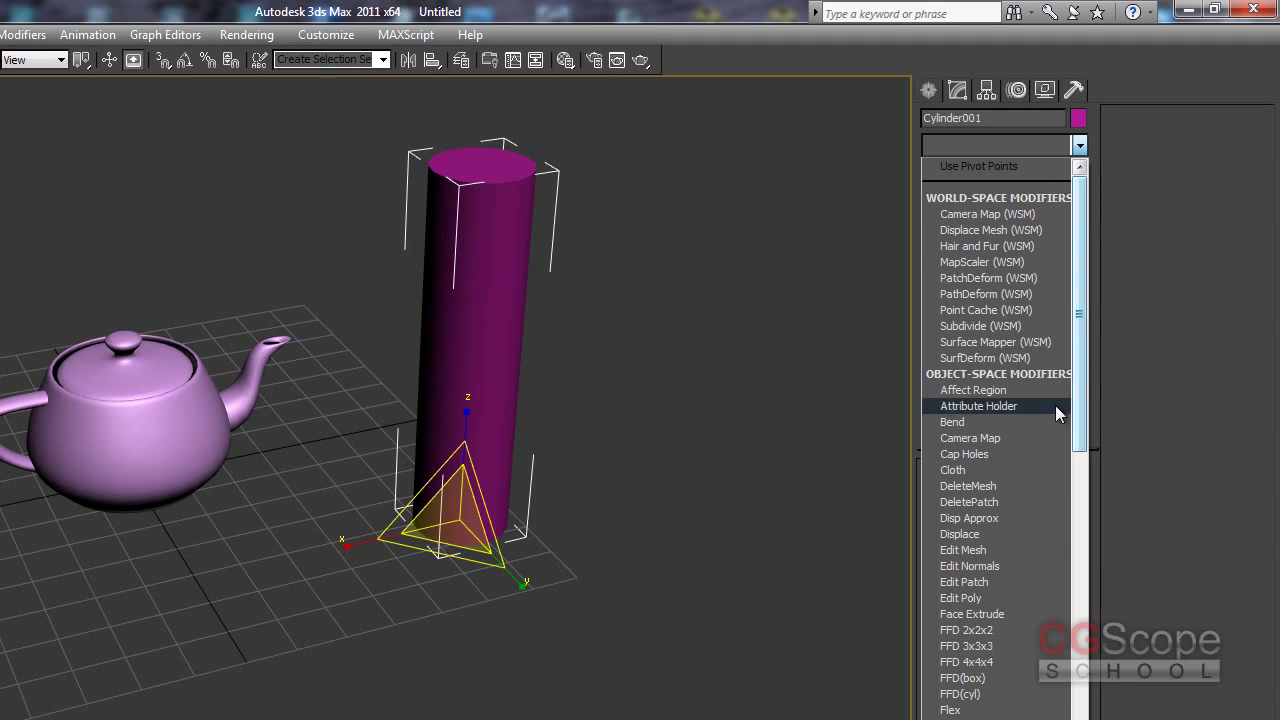
- Add an FFD(cyl) modifier to Cylinder001 and set its lattice to 4x6x8 points
click(962, 694)
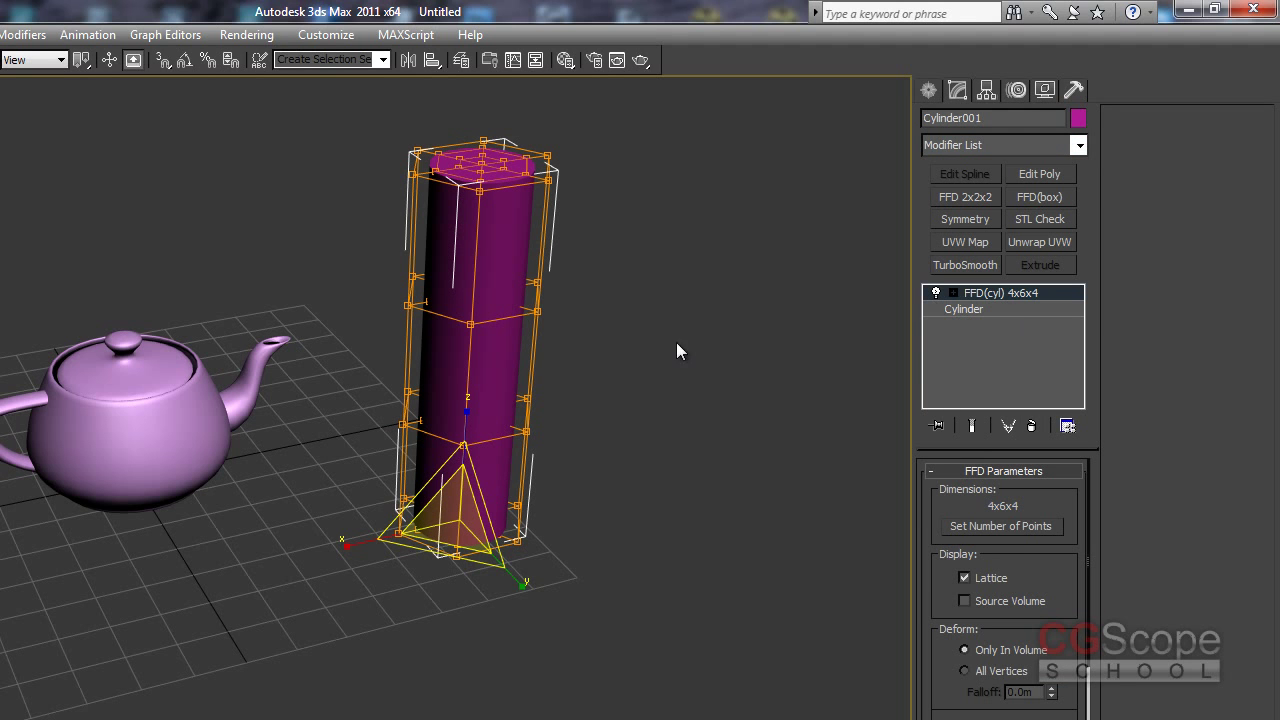
middle_drag(676, 351, 523, 351)
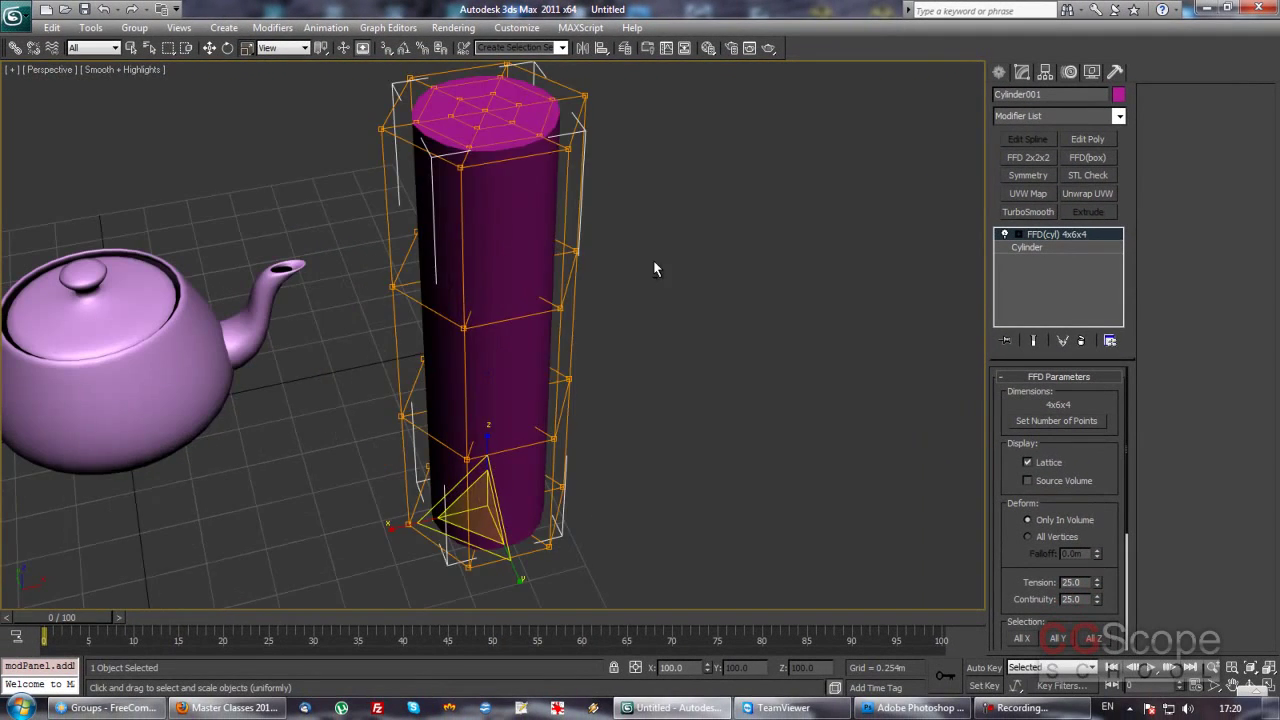
alt+middle_drag(655, 269, 648, 274)
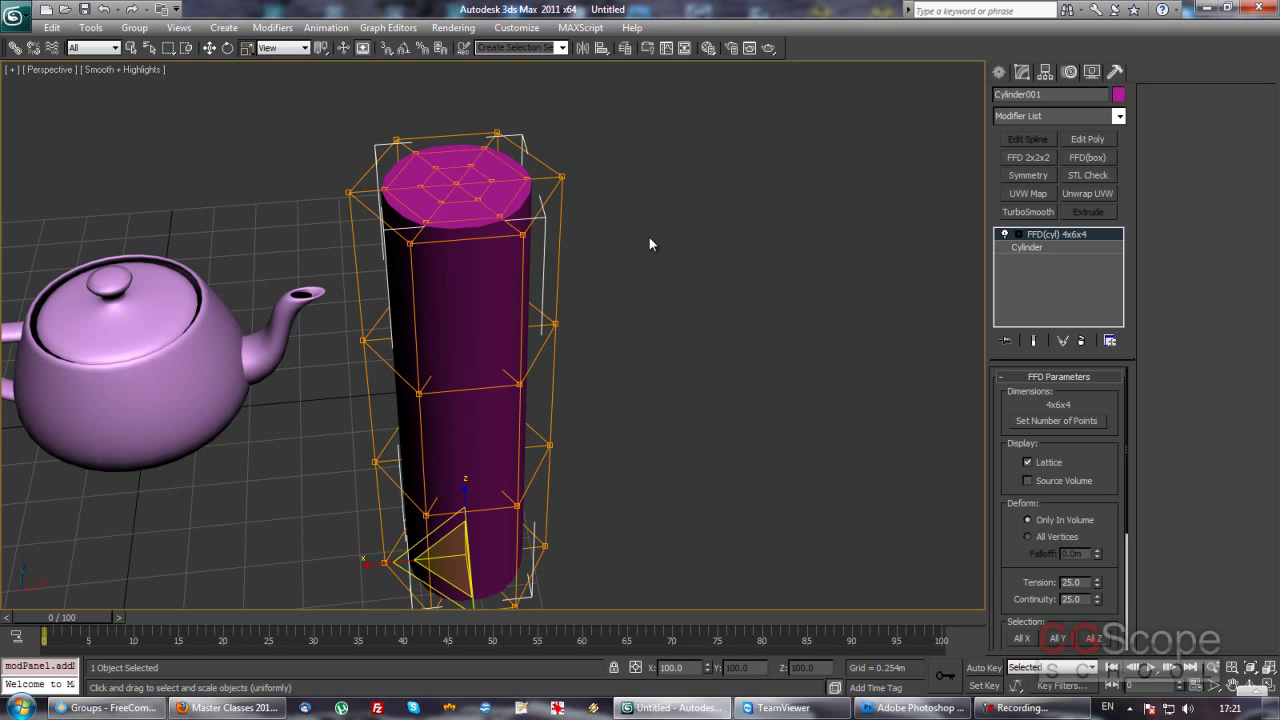
alt+middle_drag(563, 371, 617, 357)
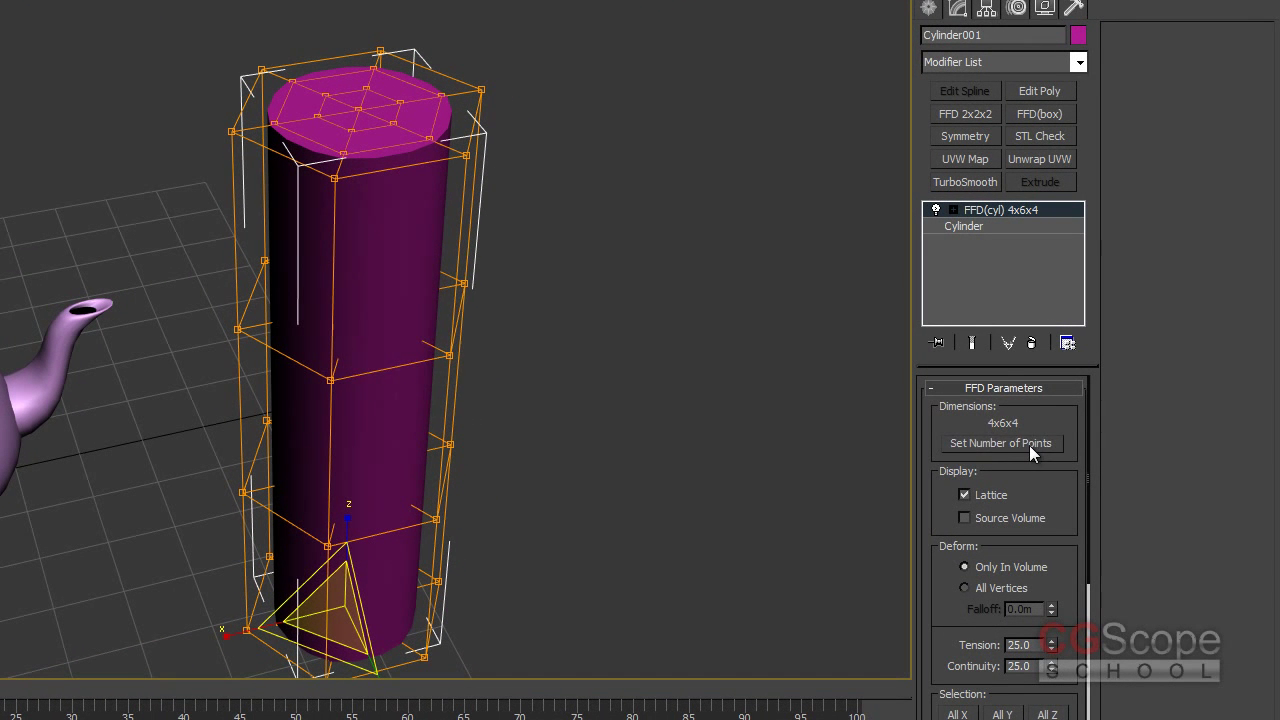
click(1058, 432)
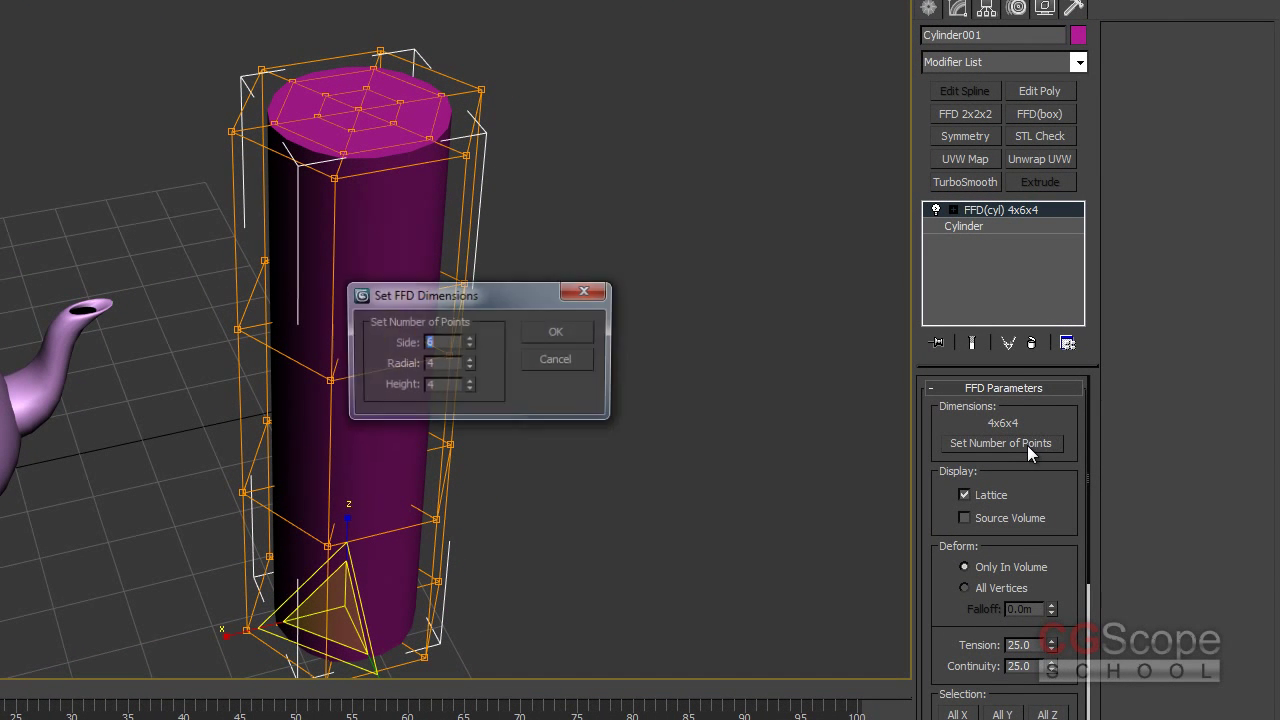
mouse_move(463, 305)
mouse_down()
mouse_move(741, 193)
mouse_move(707, 195)
mouse_up()
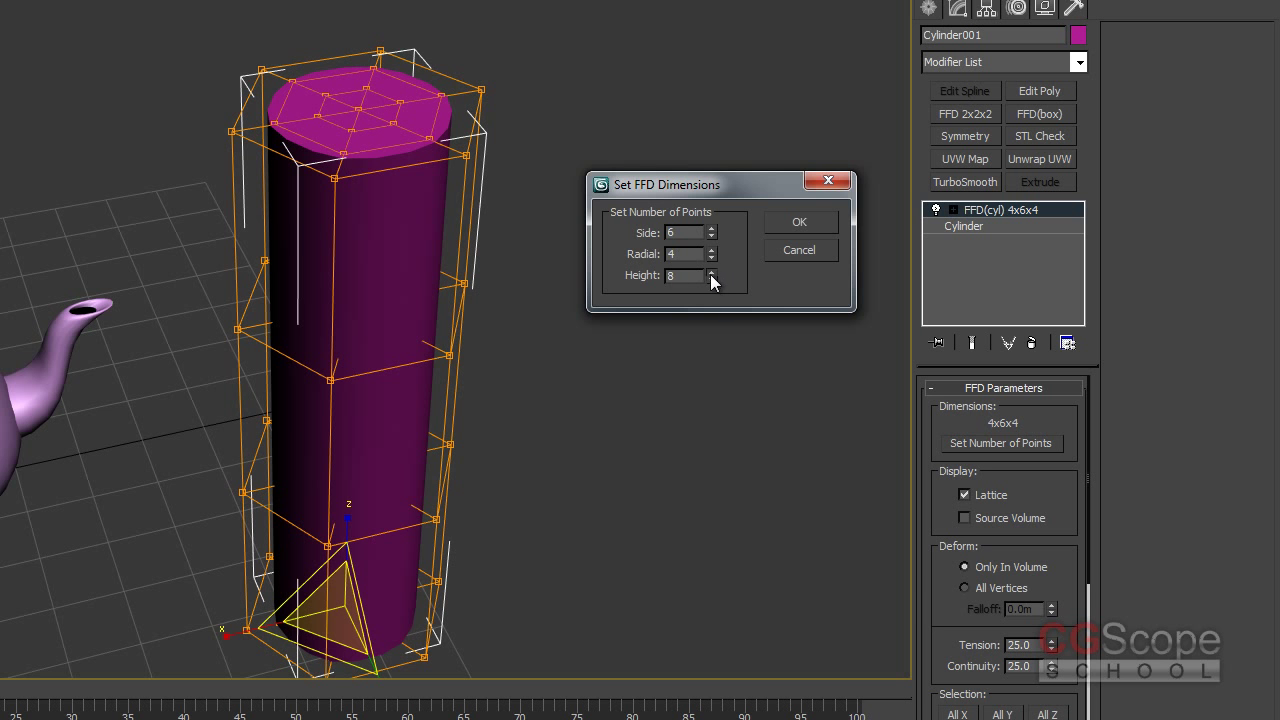
click(791, 221)
- In a side view at Control Points level, push the middle lattice points right to bend the cylinder
middle_drag(522, 284, 573, 317)
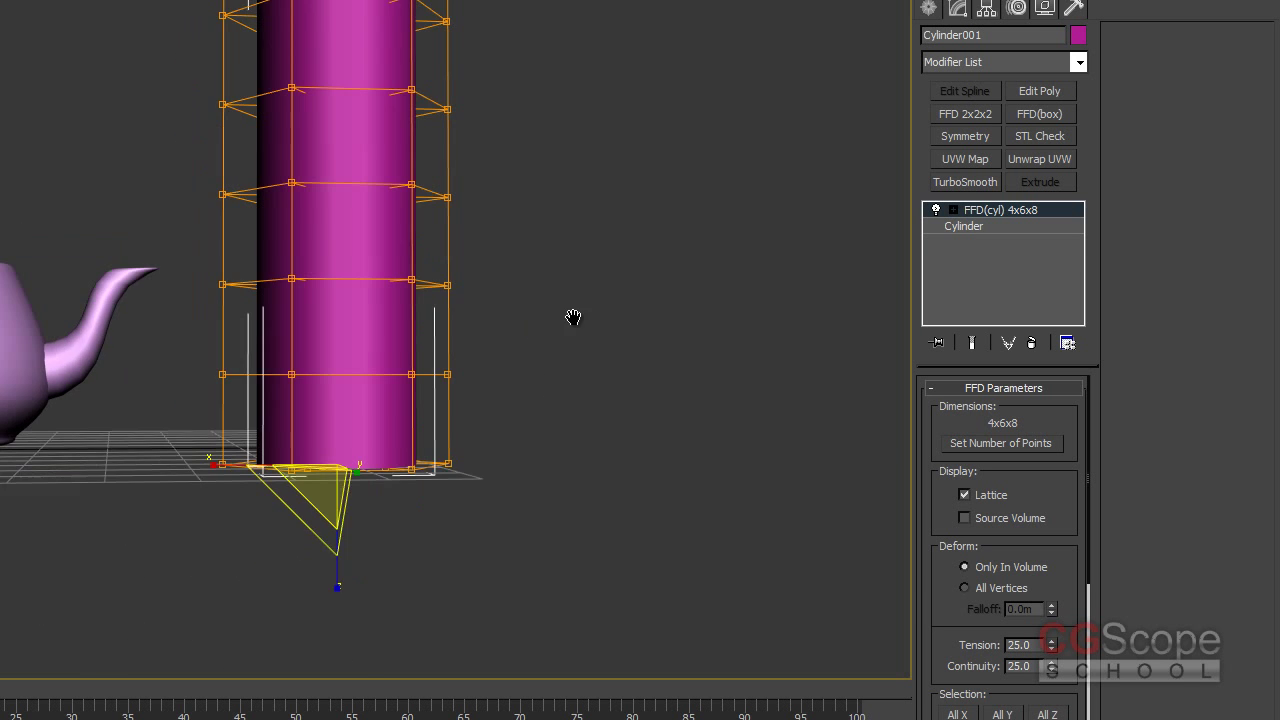
key(shift+z)
key(shift+z)
click(953, 210)
click(1008, 228)
key(shift+y)
drag(181, 176, 476, 294)
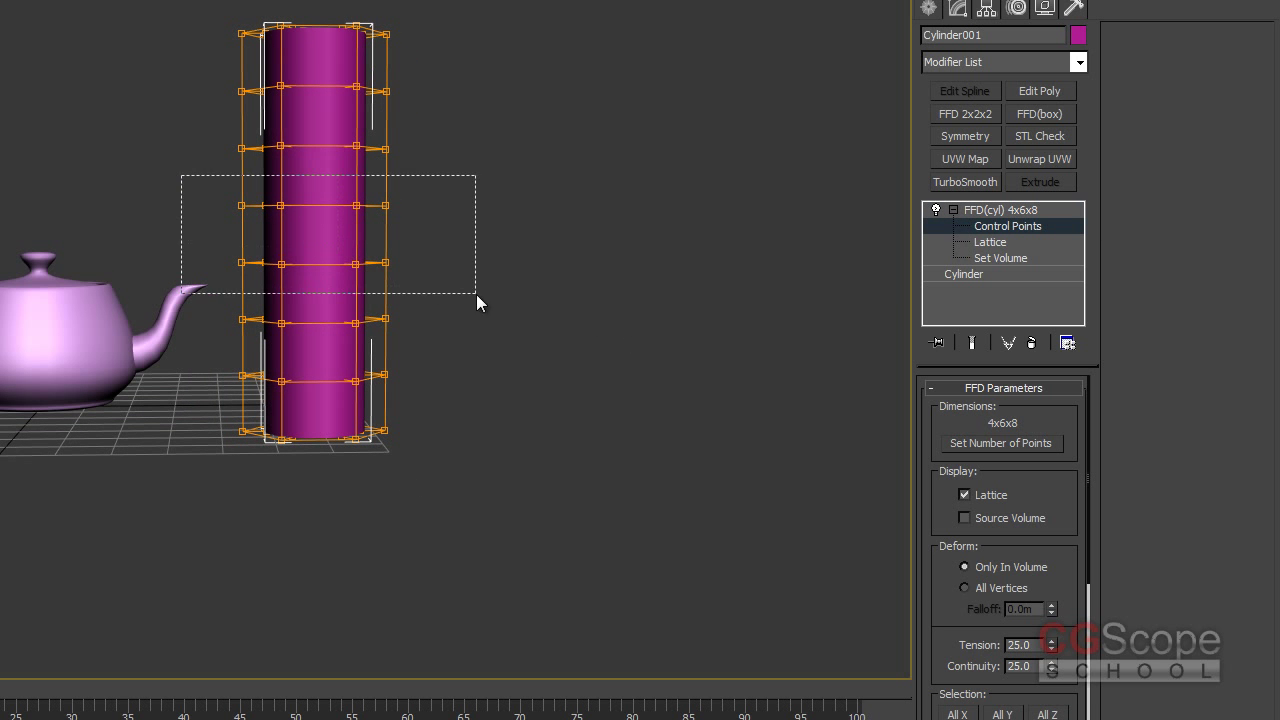
drag(390, 232, 412, 232)
- Move the bottom lattice points to kink the cylinder's base out sideways
drag(160, 62, 470, 114)
mouse_move(476, 152)
alt+middle_down()
mouse_move(374, 144)
mouse_move(366, 157)
alt+middle_up()
scroll(420, 309, up, 3)
scroll(457, 294, up, 2)
mouse_move(502, 360)
mouse_down()
mouse_move(150, 288)
mouse_move(157, 237)
mouse_up()
mouse_move(336, 247)
mouse_down()
mouse_move(336, 271)
mouse_move(514, 366)
mouse_up()
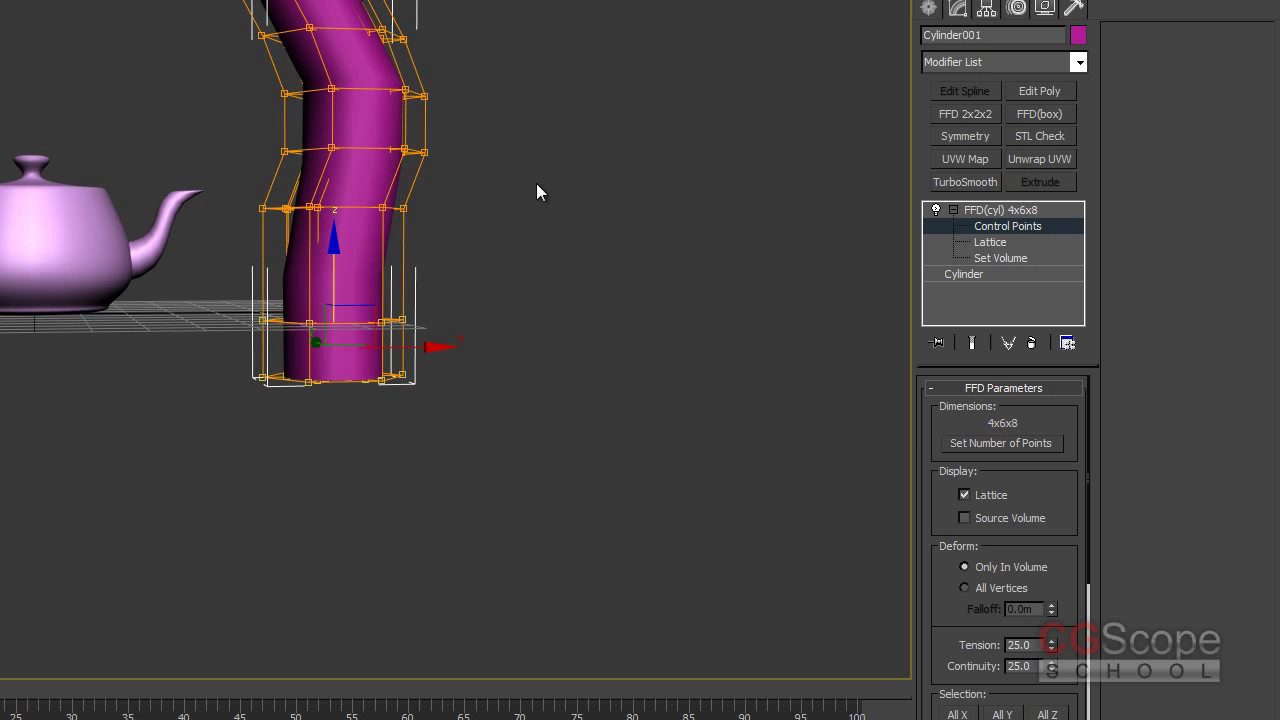
alt+middle_drag(551, 163, 420, 130)
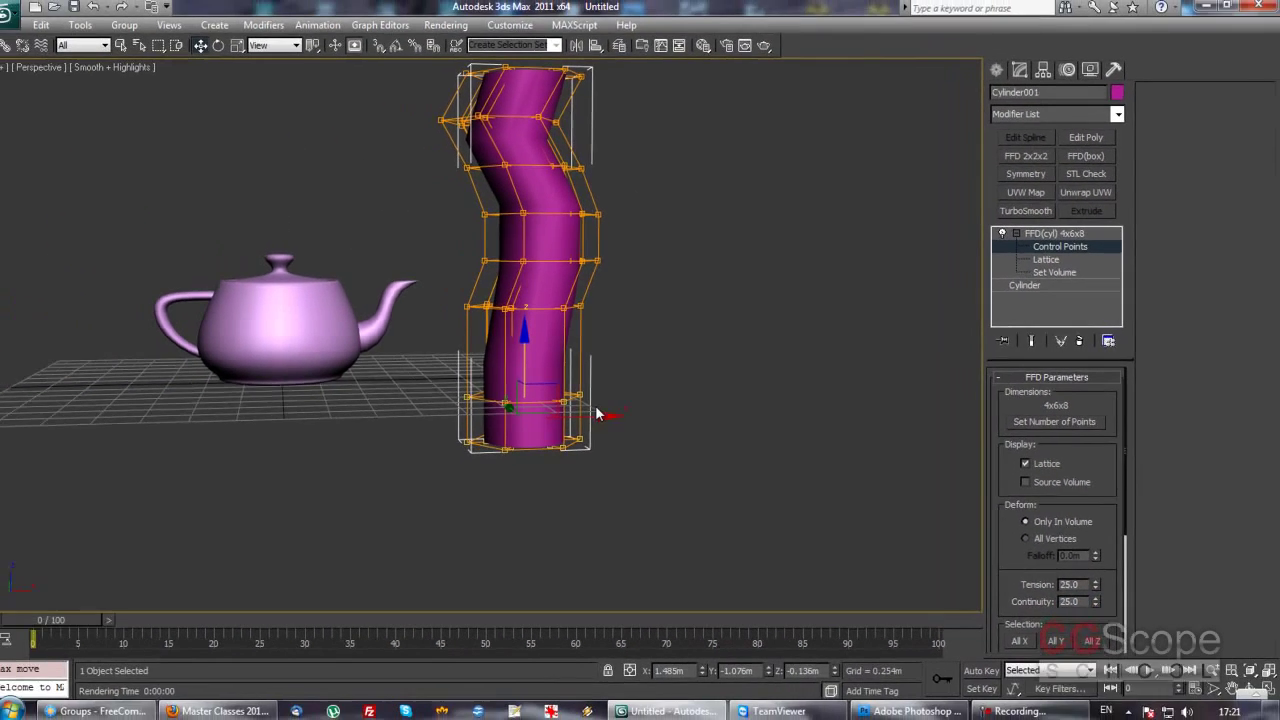
scroll(667, 328, down, 1)
scroll(689, 344, down, 2)
scroll(689, 344, down, 2)
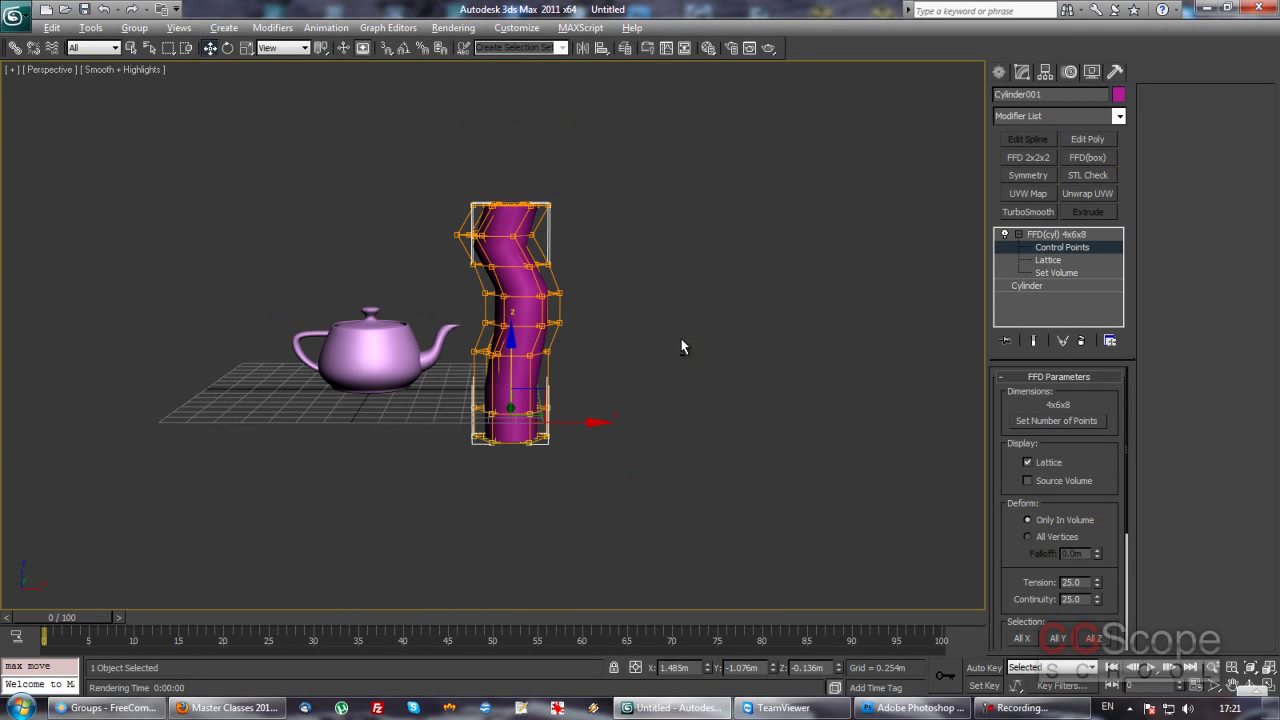
middle_drag(661, 339, 690, 355)
middle_drag(607, 318, 567, 248)
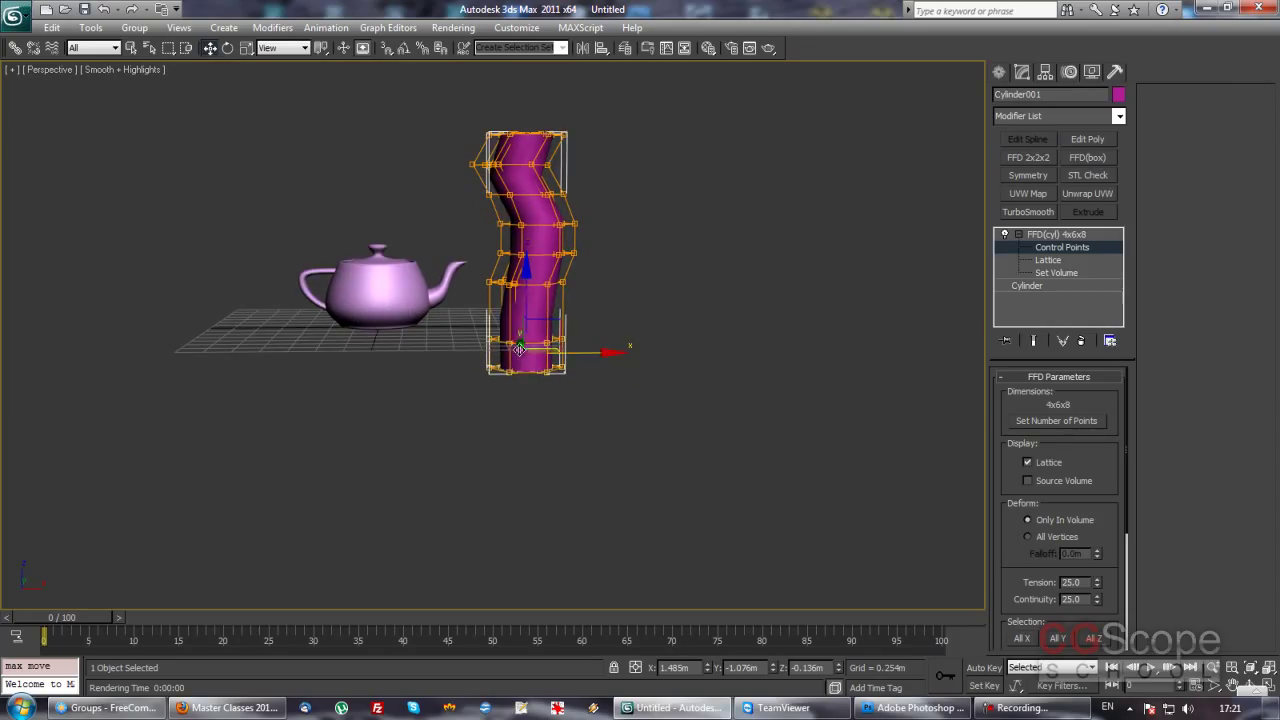
drag(603, 356, 652, 356)
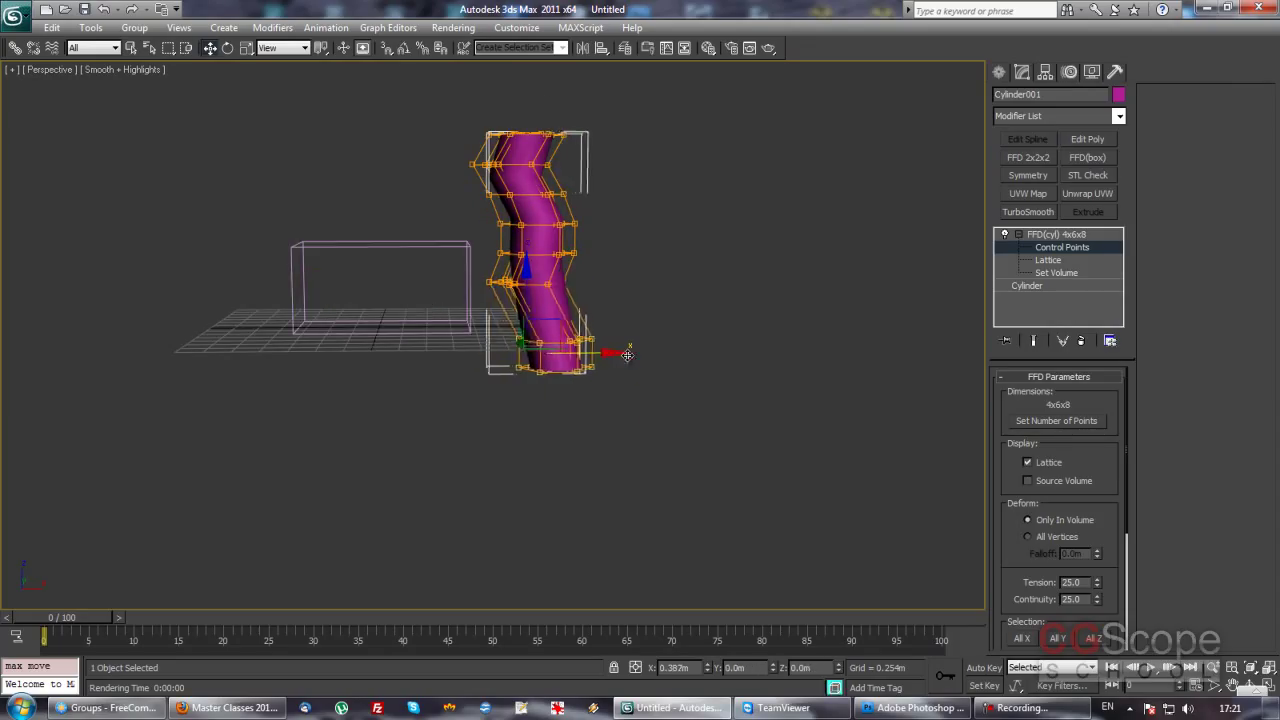
- Exit control-point editing and turn on edged faces with F4
click(1068, 234)
key(F4)
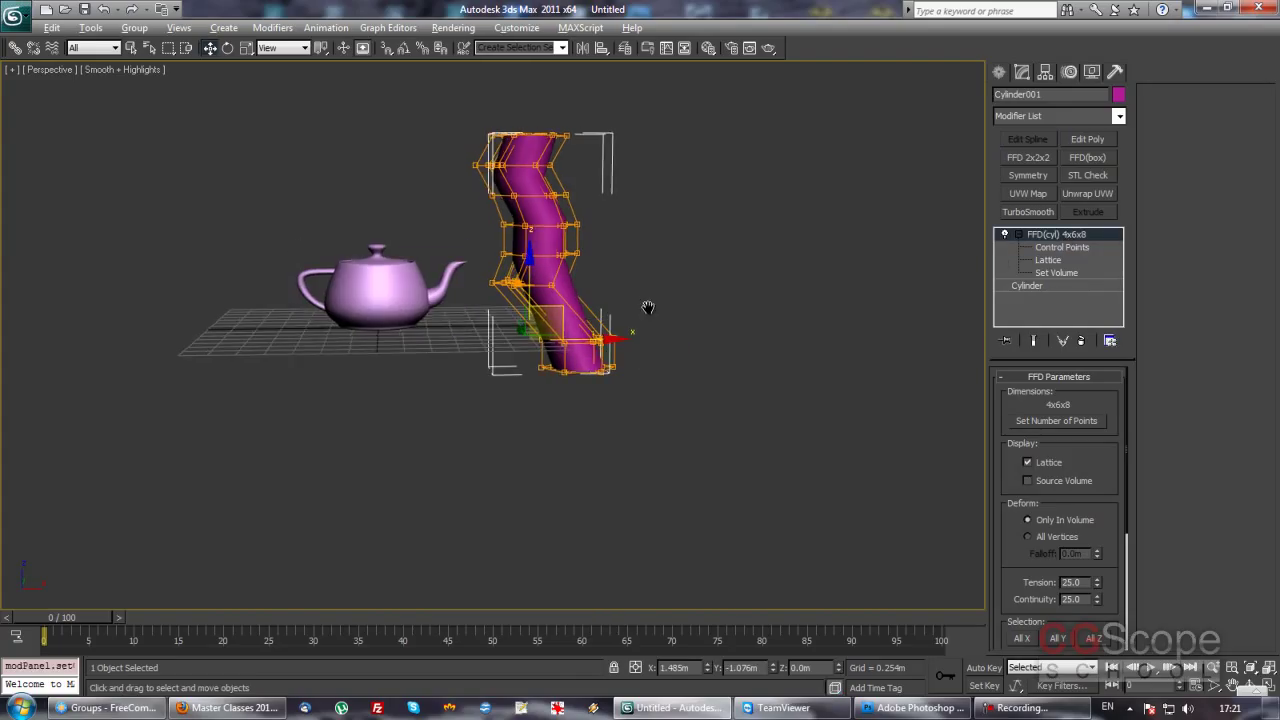
middle_drag(655, 290, 695, 288)
scroll(1097, 421, down, 2)
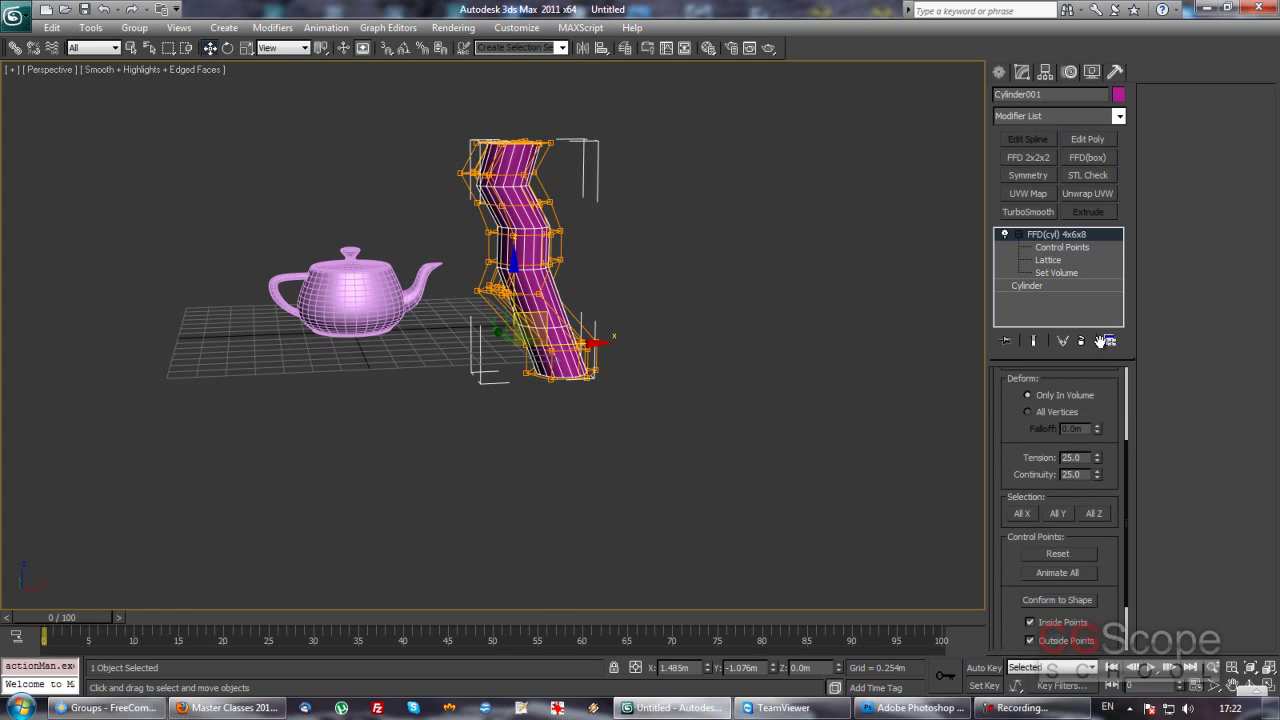
drag(1097, 421, 1095, 398)
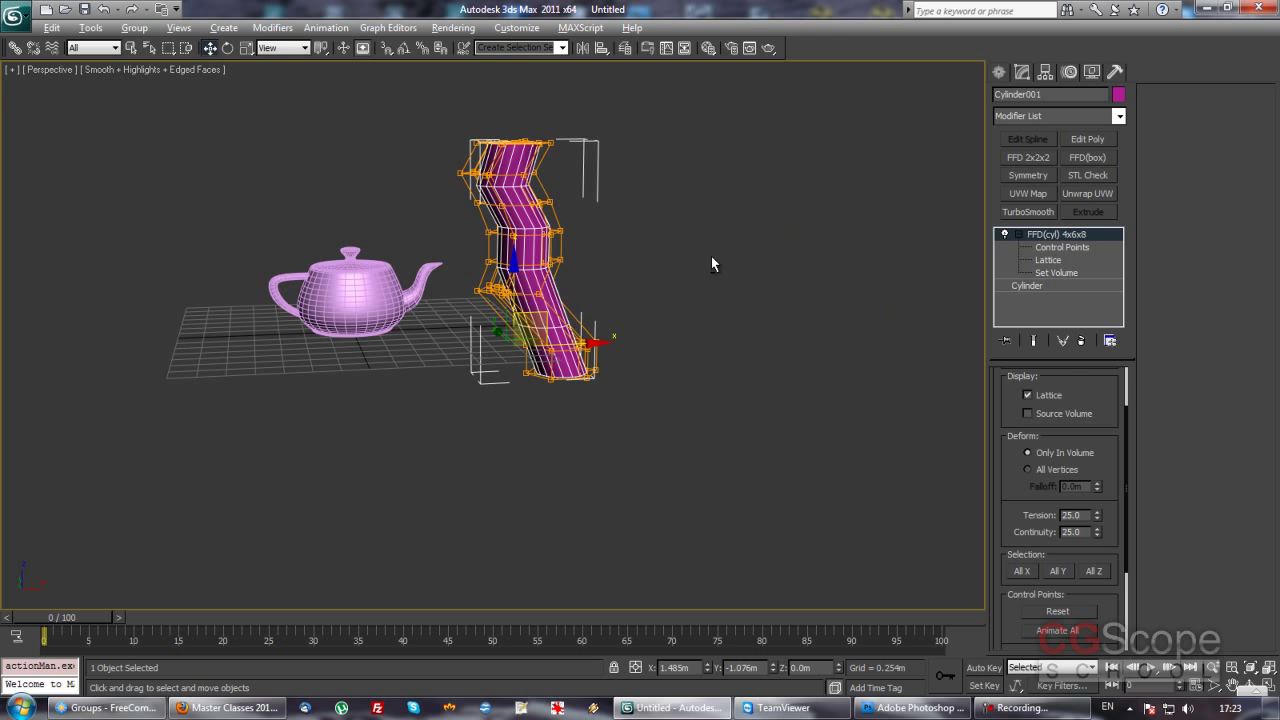
- Delete the FFD(cyl) 4x6x8 modifier so Cylinder001 stands straight again
middle_drag(711, 256, 780, 308)
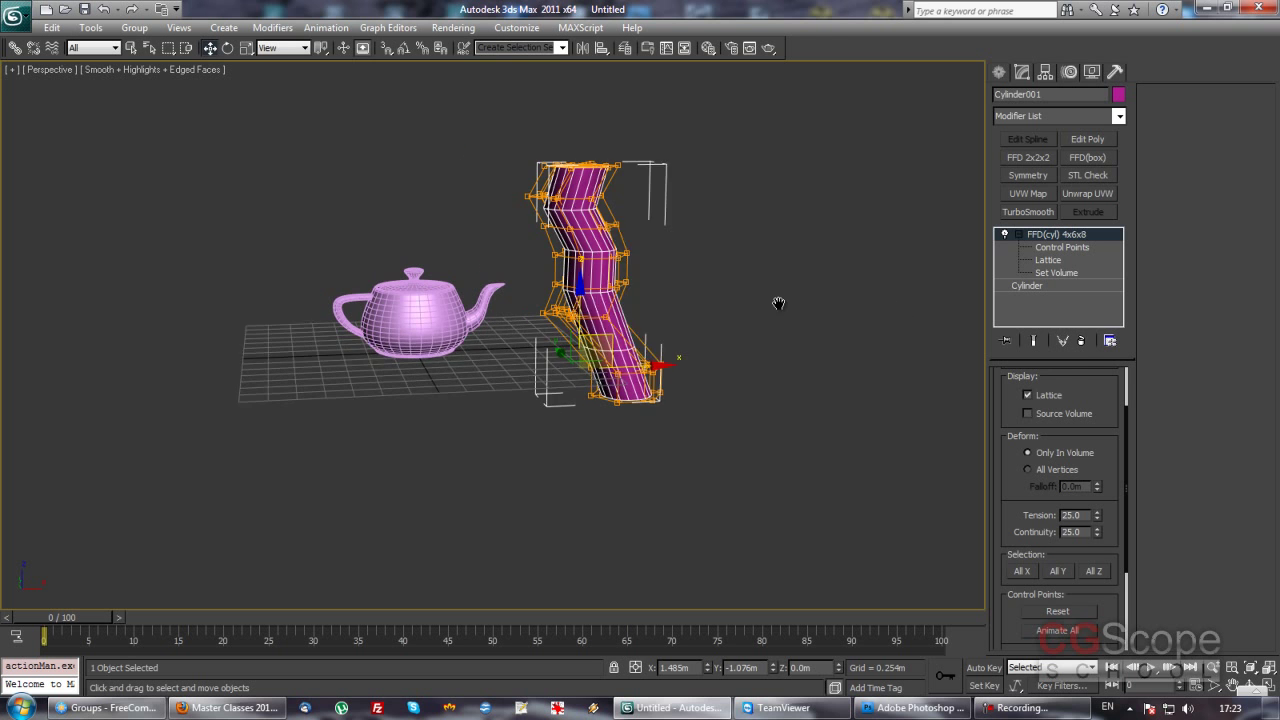
click(1082, 341)
mouse_move(712, 357)
alt+middle_down()
mouse_move(669, 332)
mouse_move(667, 292)
mouse_move(720, 320)
mouse_move(740, 300)
alt+middle_up()
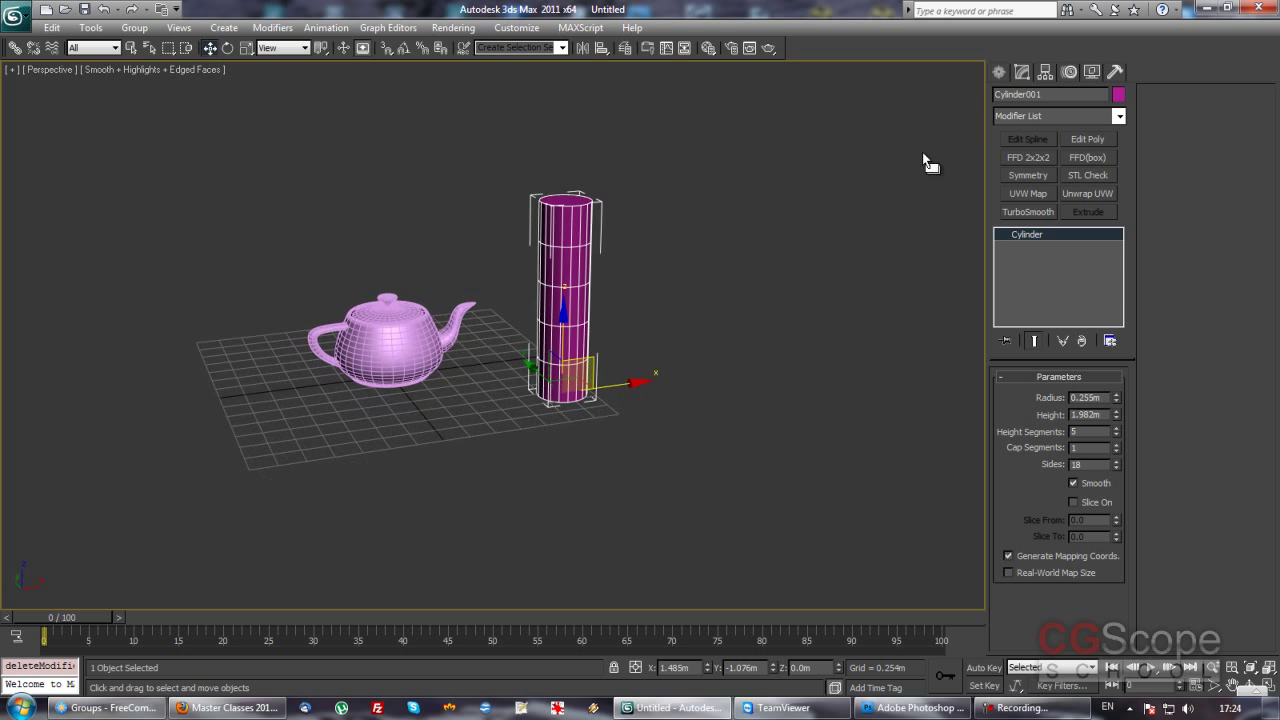
mouse_move(461, 396)
alt+middle_down()
mouse_move(528, 286)
mouse_move(555, 326)
mouse_move(575, 318)
alt+middle_up()
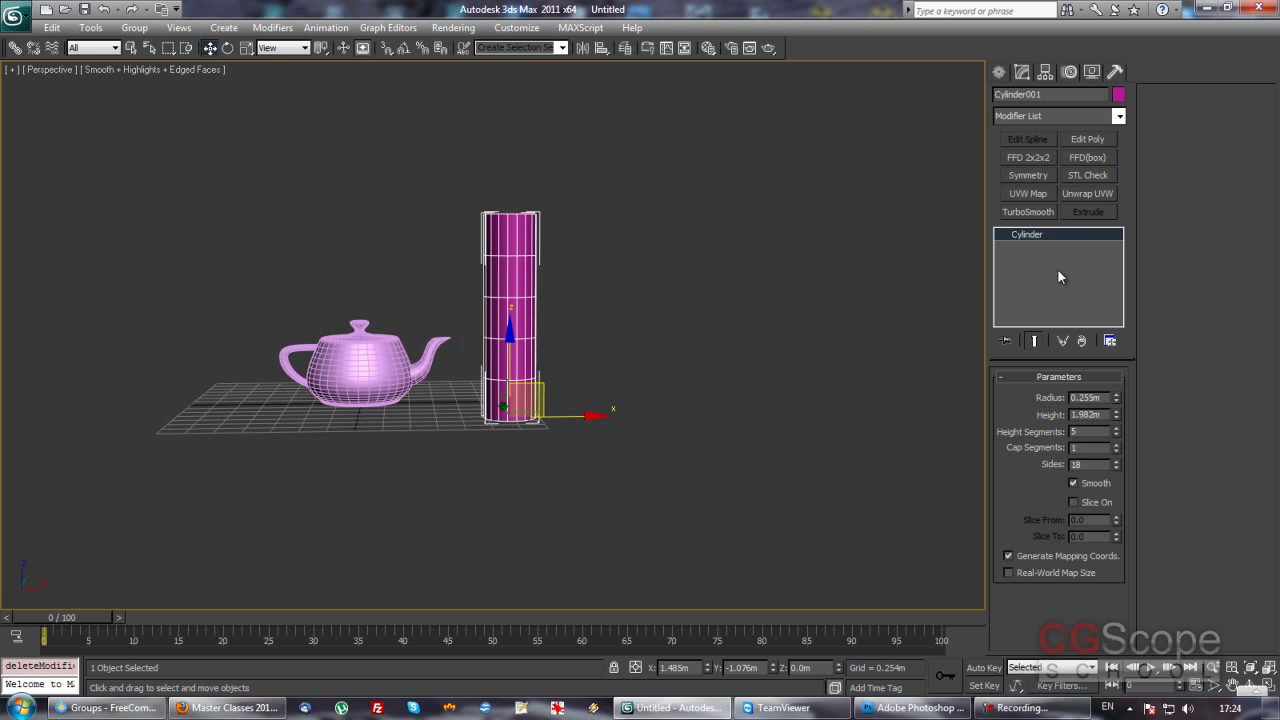
scroll(675, 323, up, 2)
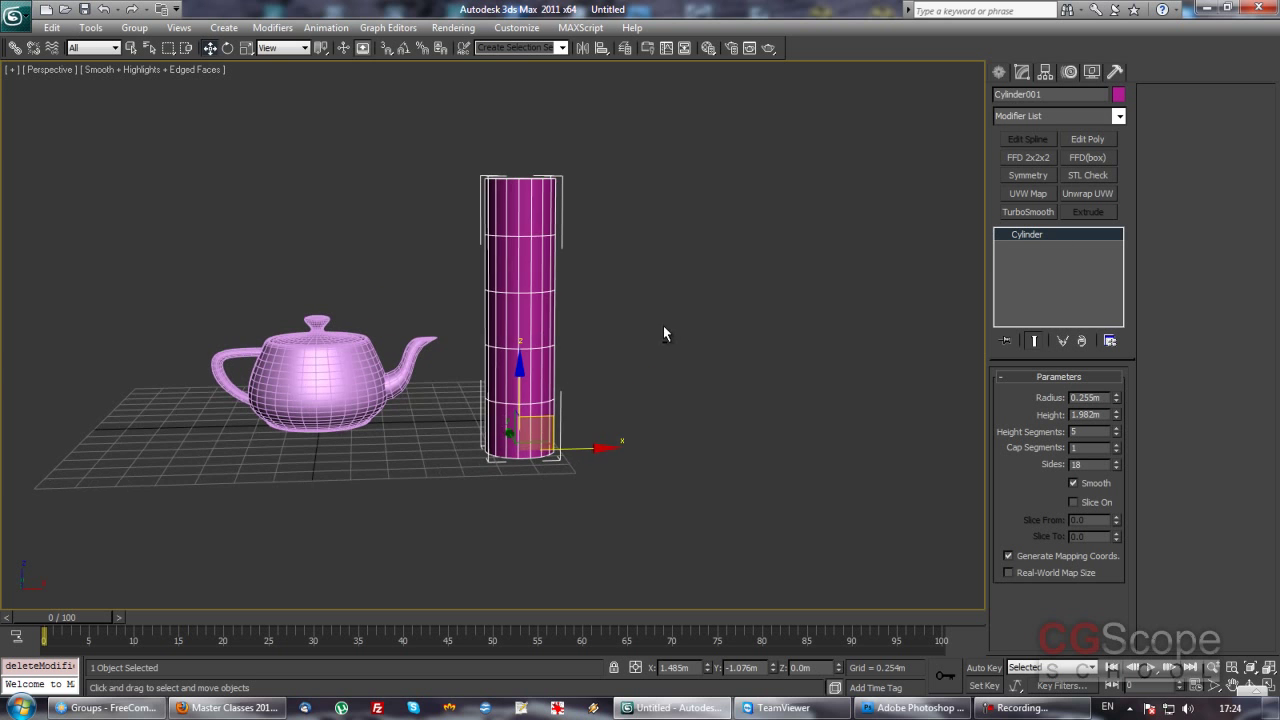
- Select Teapot001 and convert it to Editable Poly, then orbit so the spout points left
right_click(495, 286)
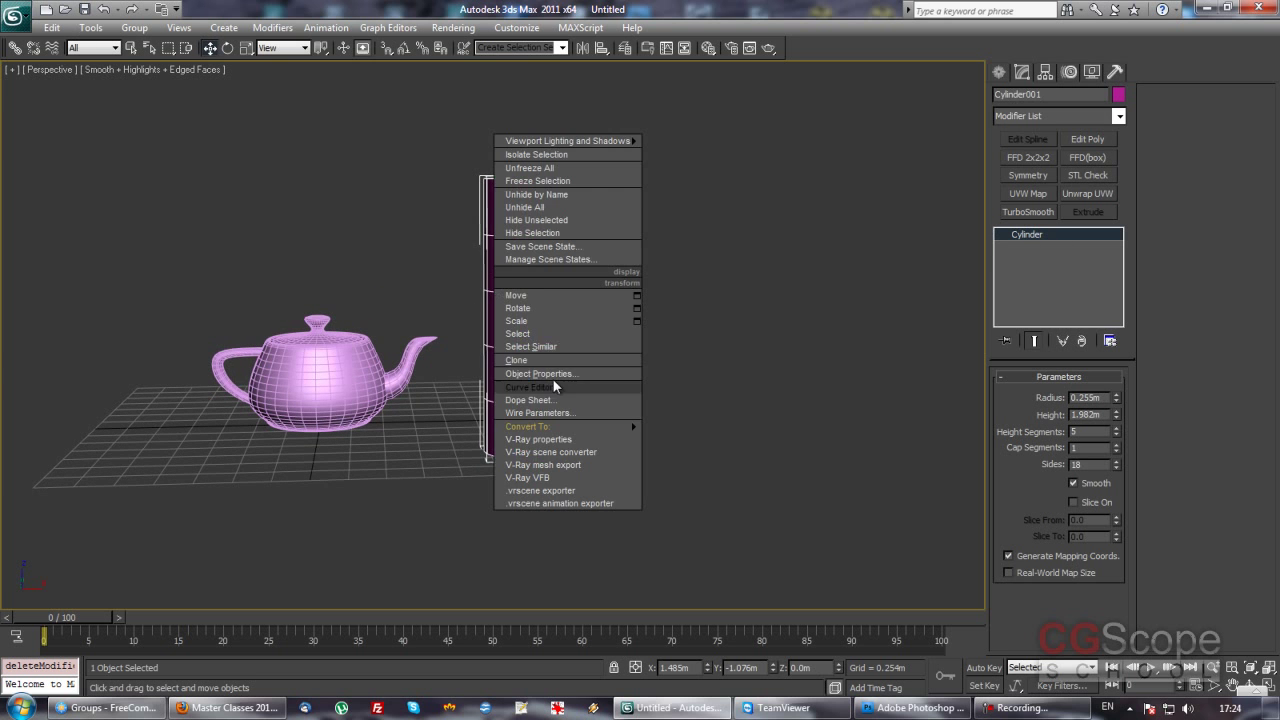
click(355, 395)
click(358, 392)
middle_drag(390, 400, 583, 334)
right_click(517, 316)
mouse_move(545, 461)
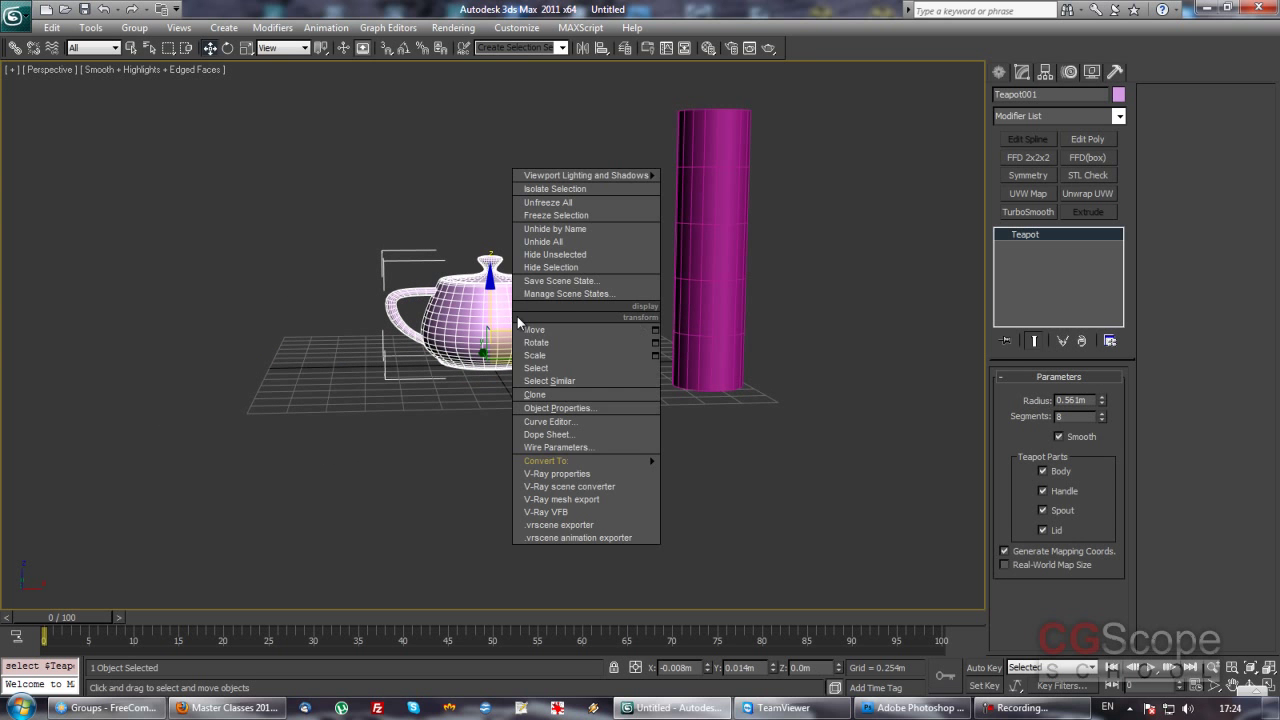
click(720, 474)
alt+middle_drag(765, 356, 751, 345)
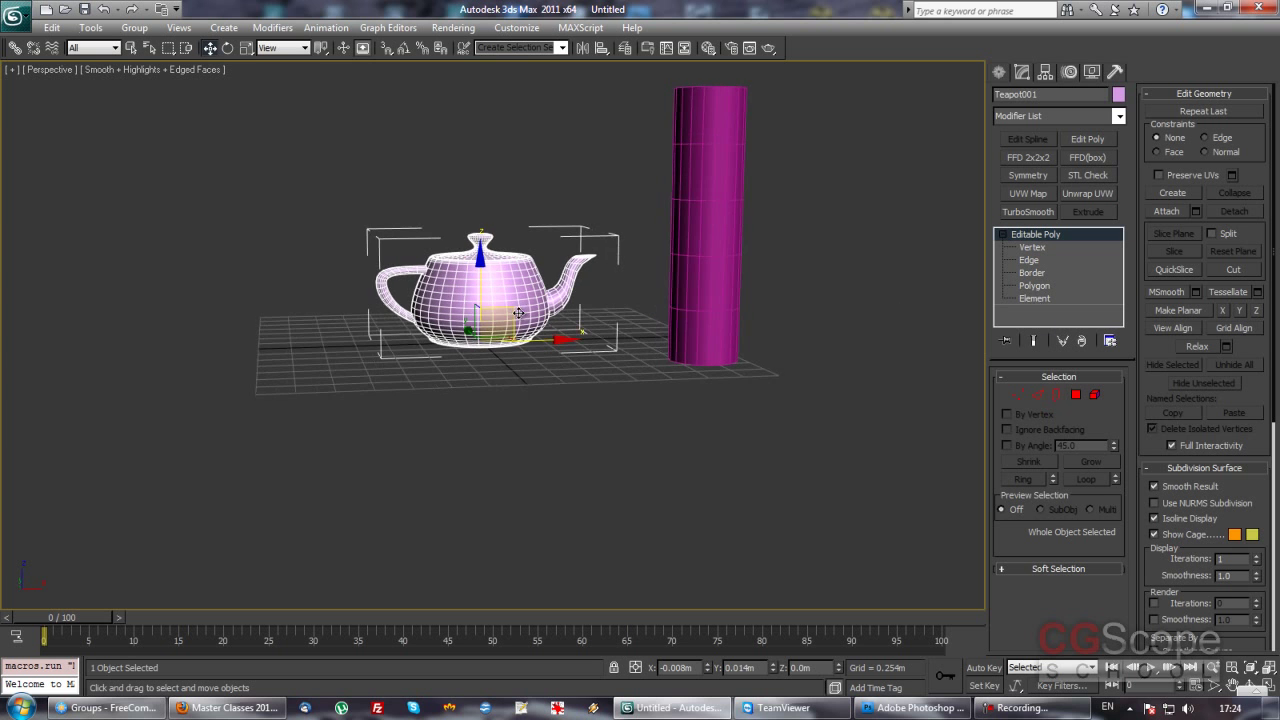
scroll(568, 283, up, 5)
mouse_move(568, 283)
alt+middle_down()
mouse_move(733, 320)
mouse_move(686, 286)
mouse_move(706, 278)
alt+middle_up()
- At Border level, select the open borders around the teapot's lid opening
click(1076, 395)
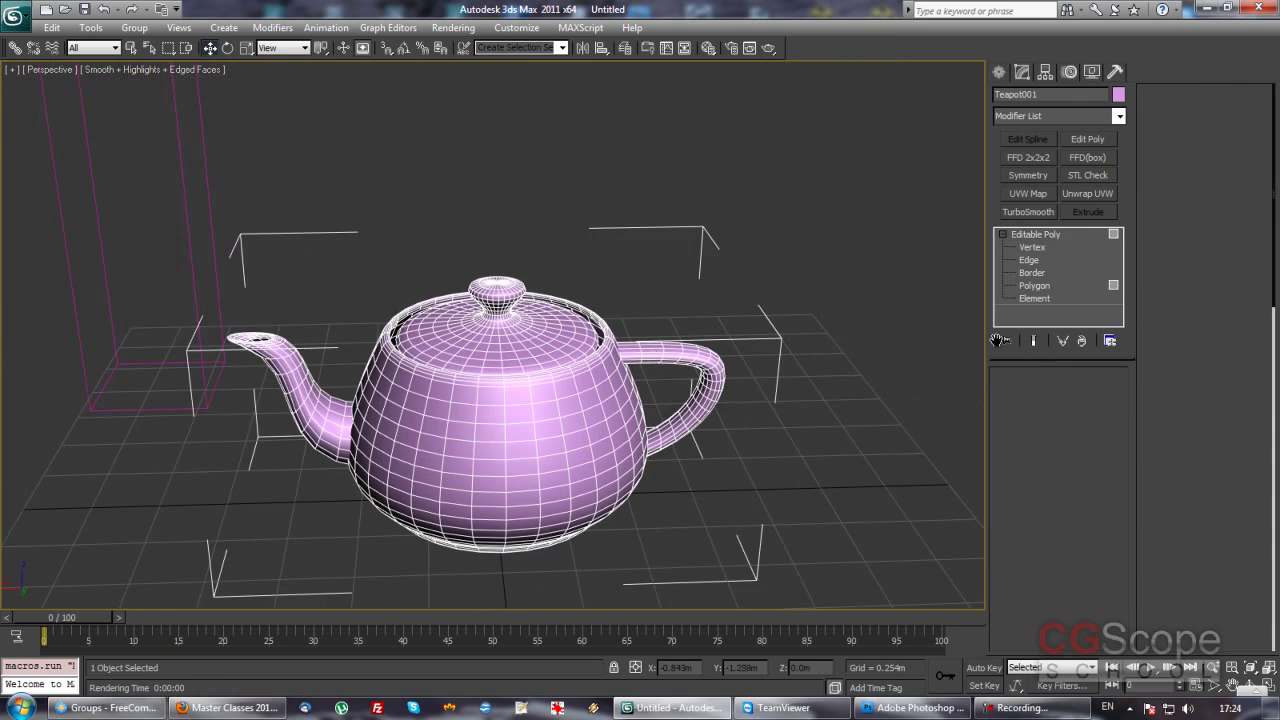
click(1034, 285)
click(1034, 272)
alt+middle_drag(650, 340, 610, 355)
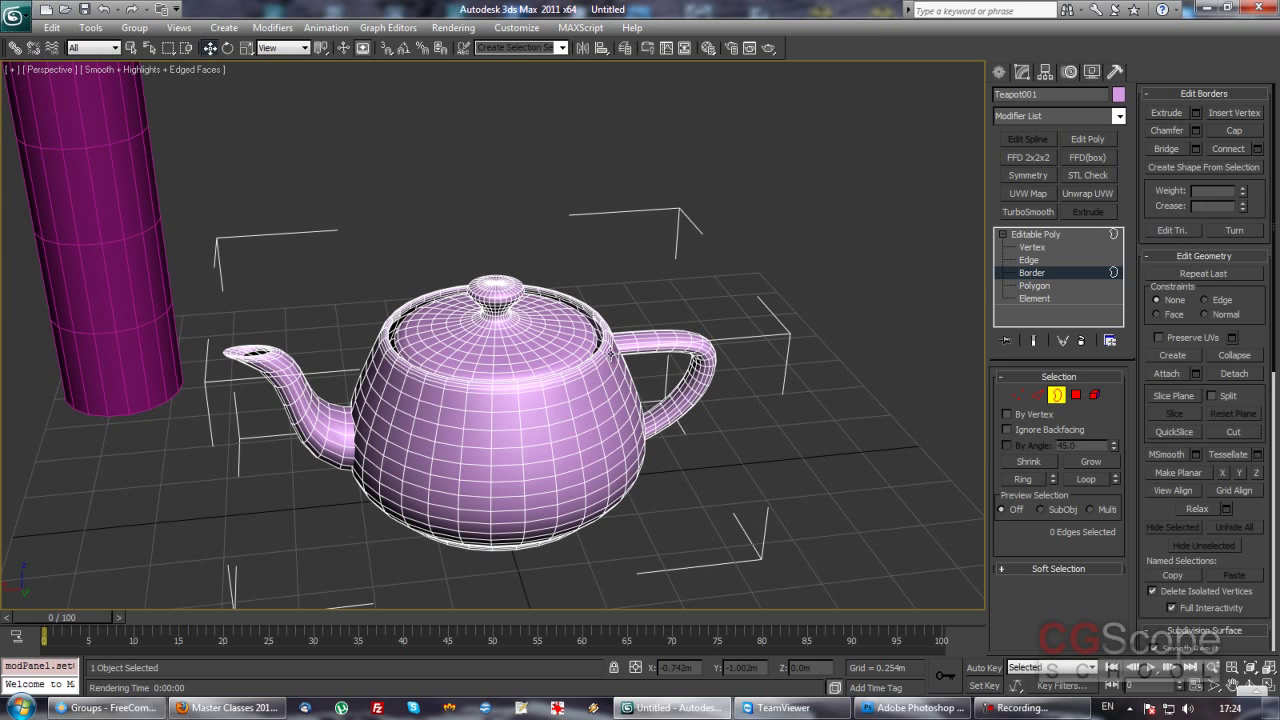
click(607, 350)
scroll(610, 352, up, 3)
ctrl+click(658, 340)
- Convert the border selection to lid polygons and grow it eight times down the body
ctrl+click(1076, 395)
click(1093, 455)
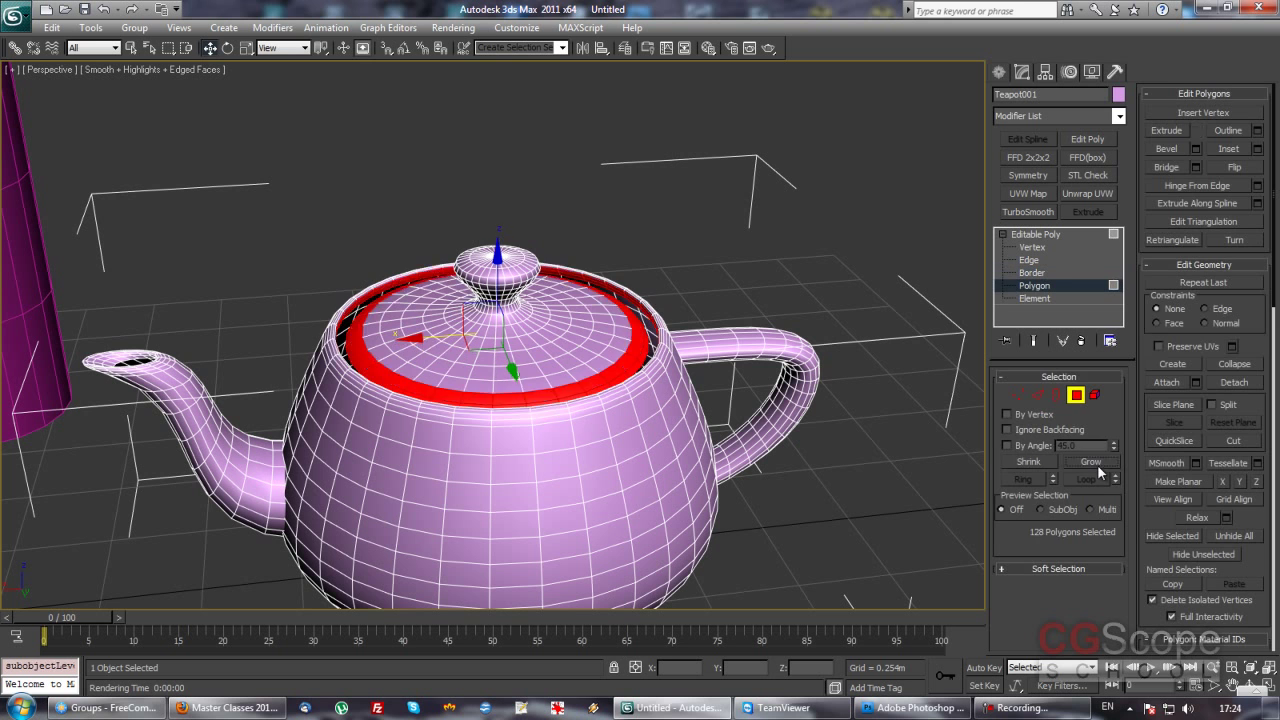
click(1097, 464)
click(1097, 464)
click(1097, 464)
click(1097, 464)
click(1097, 464)
click(1097, 464)
click(1097, 464)
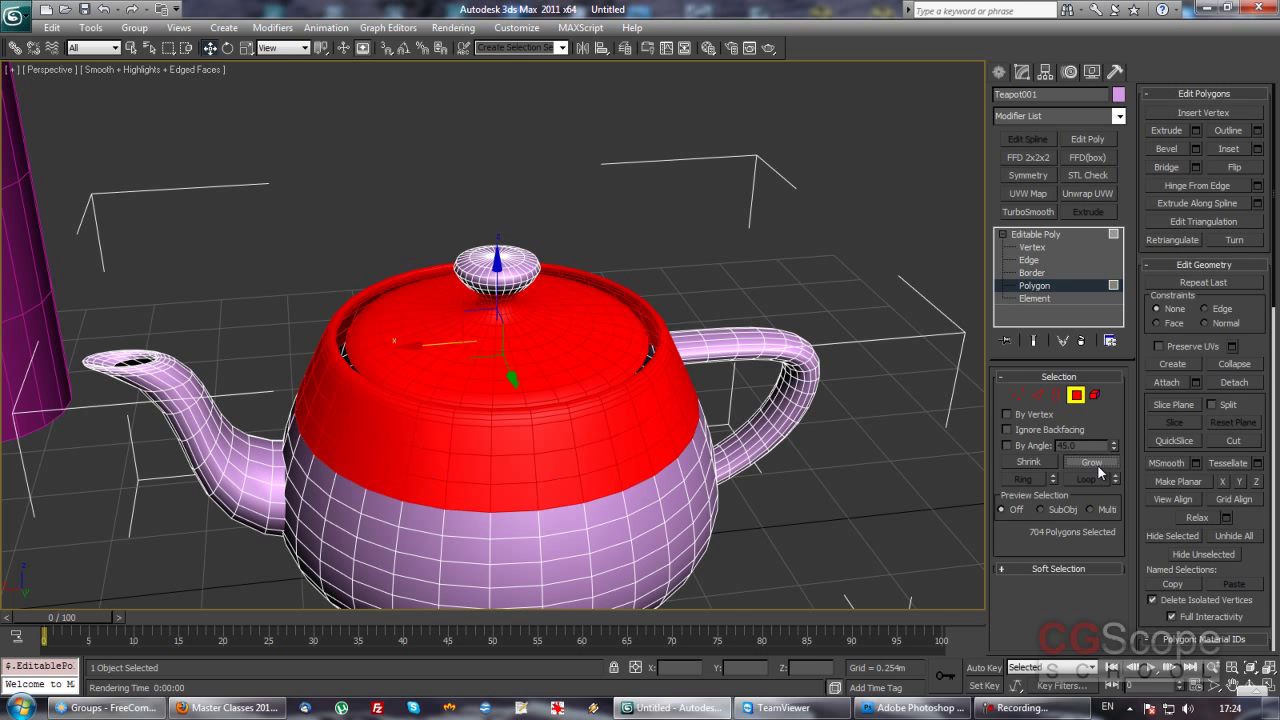
click(1097, 464)
click(1097, 464)
click(1097, 464)
click(1097, 464)
- Shrink the polygon selection by two rings, leaving 960 faces selected
mouse_move(643, 351)
alt+middle_down()
mouse_move(686, 306)
mouse_move(666, 286)
alt+middle_up()
click(1019, 458)
click(1019, 458)
click(1019, 458)
mouse_move(950, 443)
alt+middle_down()
mouse_move(650, 372)
mouse_move(680, 395)
mouse_move(620, 403)
mouse_move(612, 310)
alt+middle_up()
scroll(700, 420, down, 2)
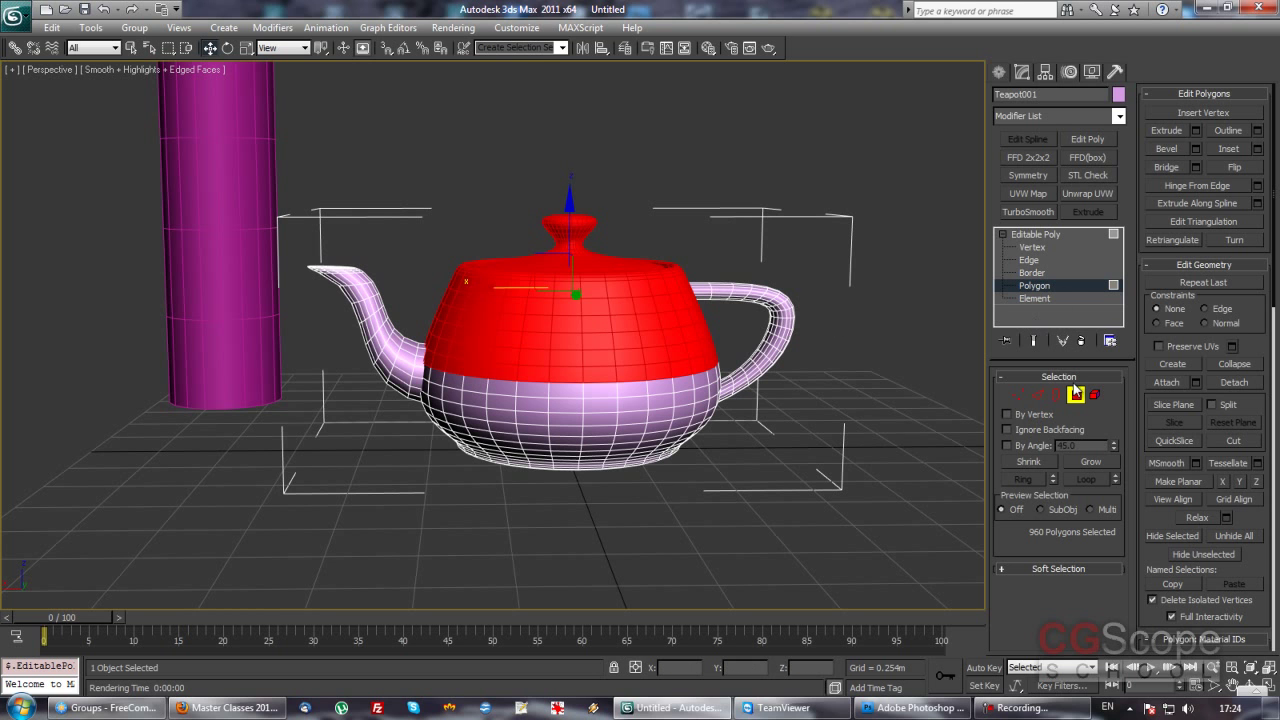
click(1119, 116)
scroll(1122, 186, down, 3)
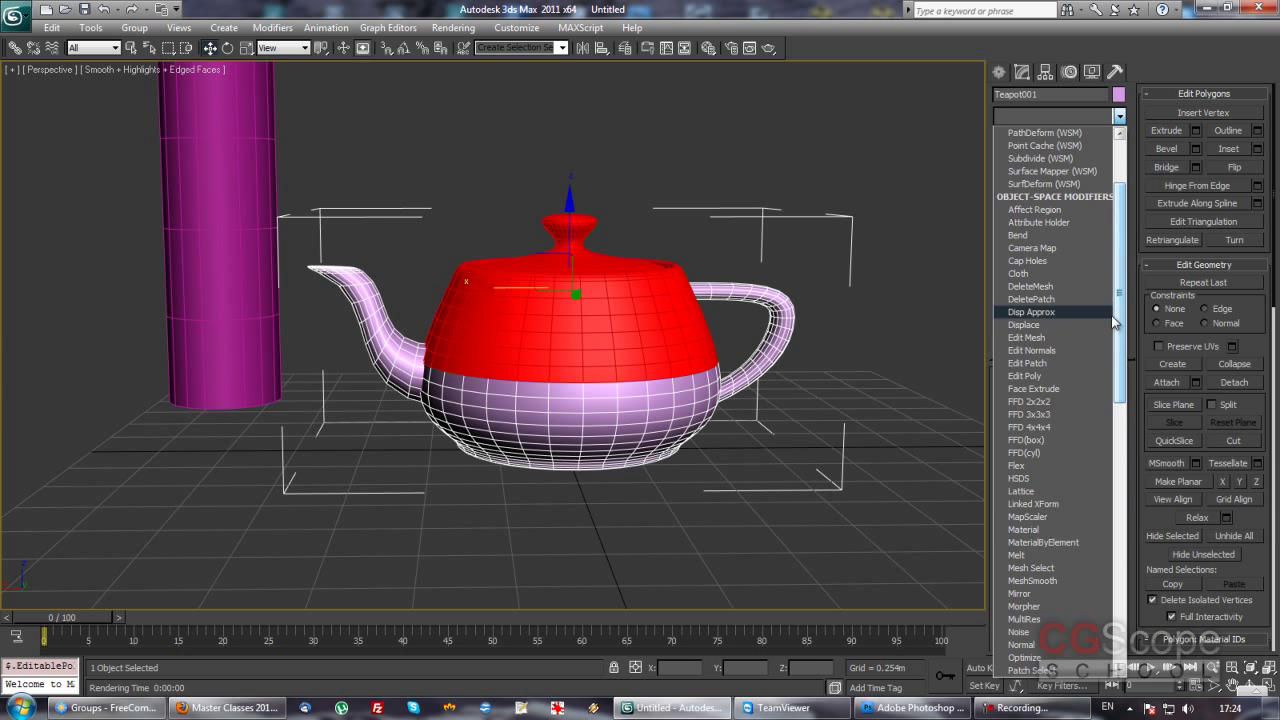
- Apply an FFD 2x2x2 modifier to the selected polygons and enter its Control Points level
click(1030, 391)
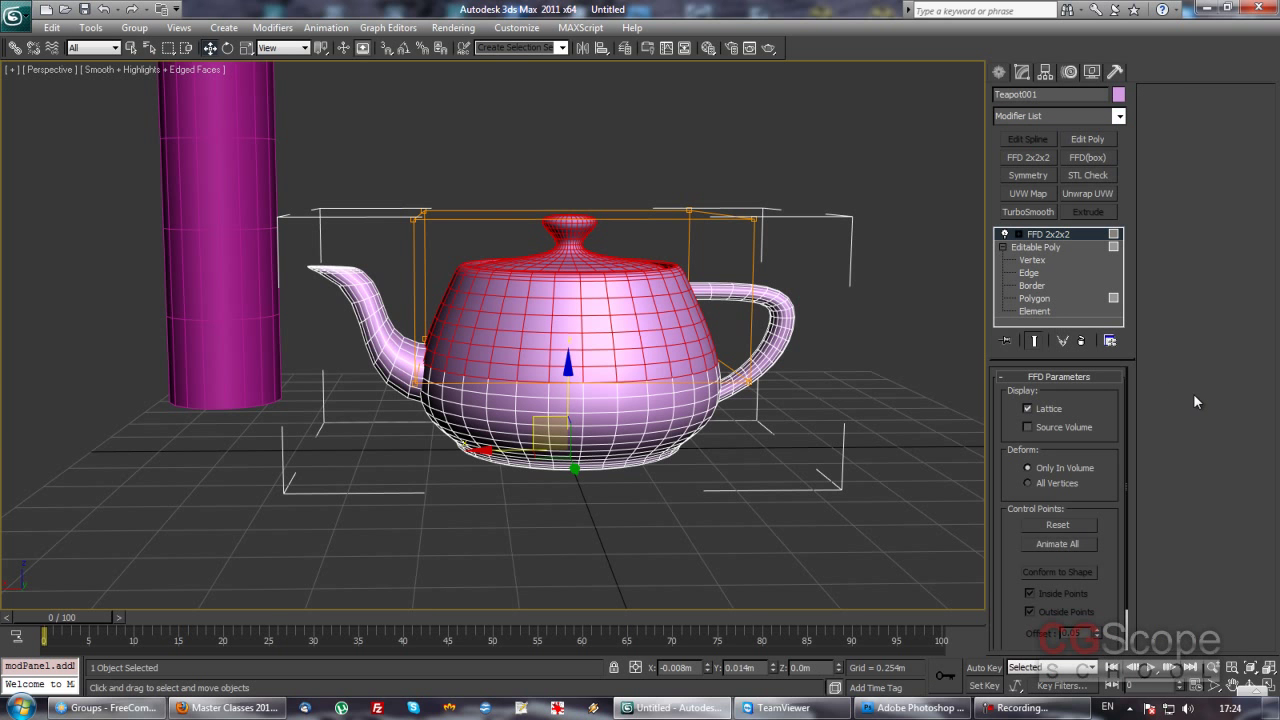
scroll(490, 271, down, 5)
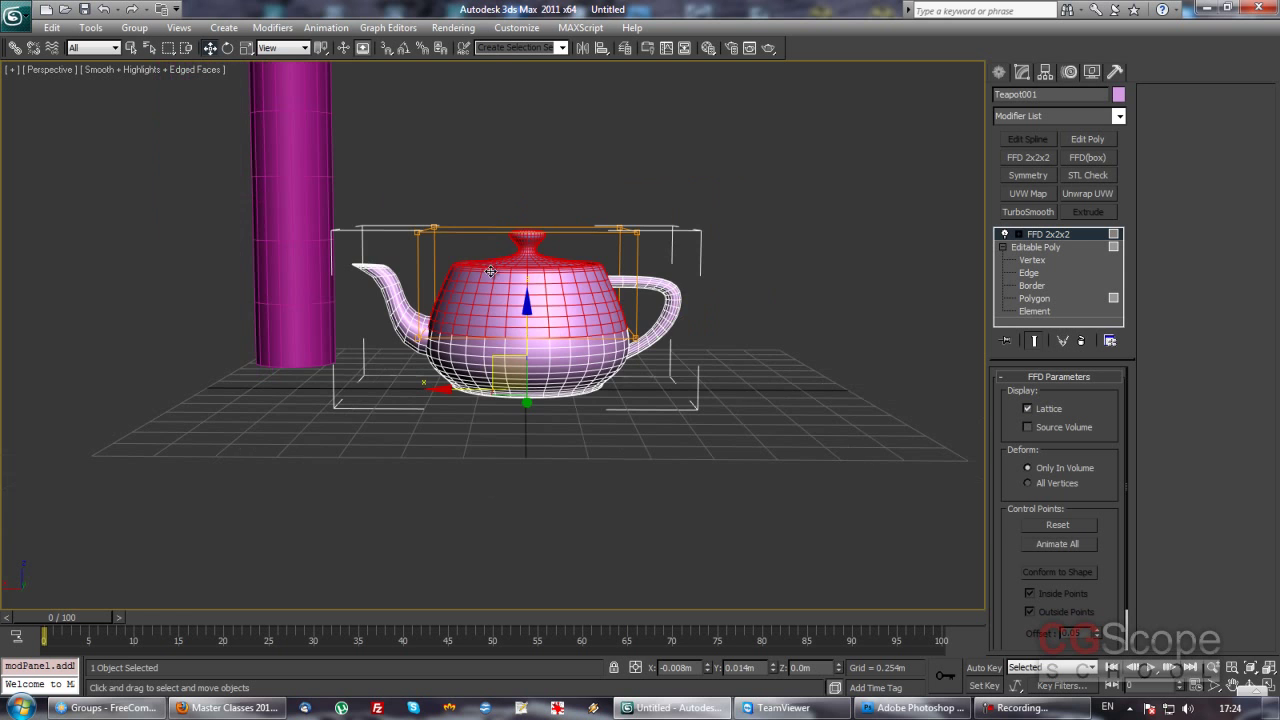
alt+middle_drag(590, 278, 842, 286)
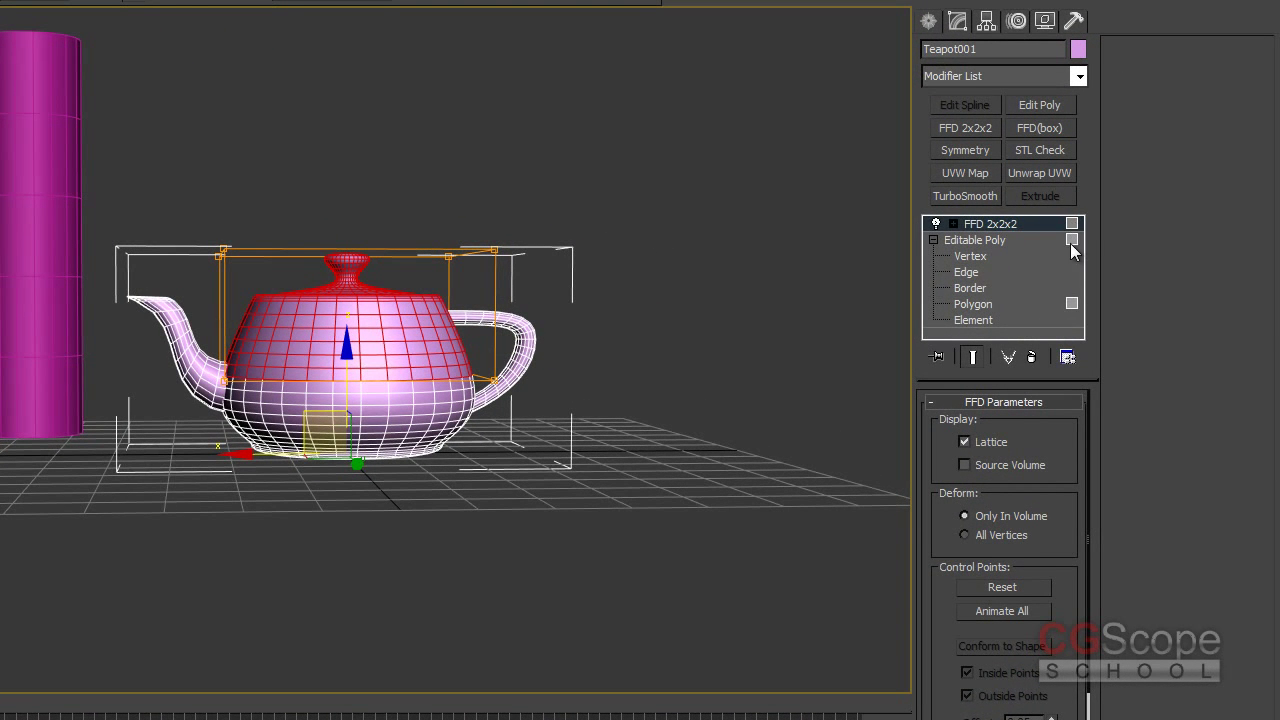
click(954, 223)
click(997, 240)
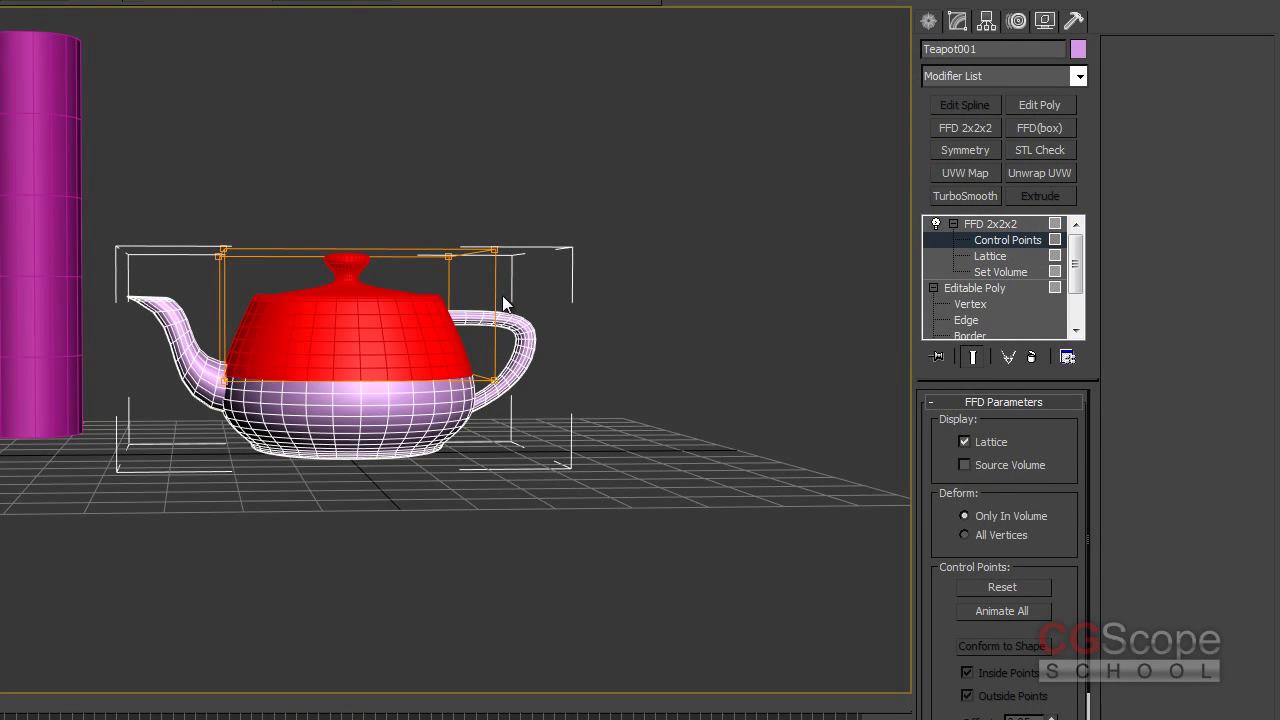
- Raise the lattice's top control points and scale them inward into a tall cone
drag(261, 237, 549, 287)
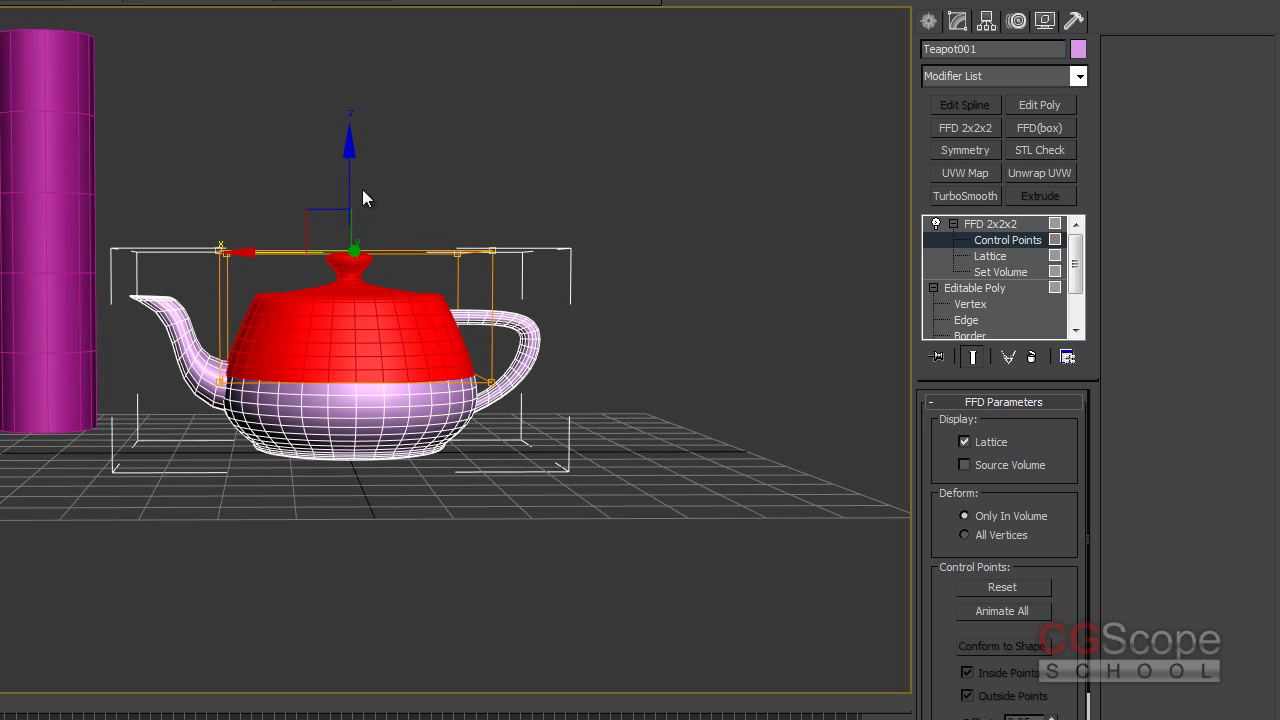
drag(362, 189, 354, 40)
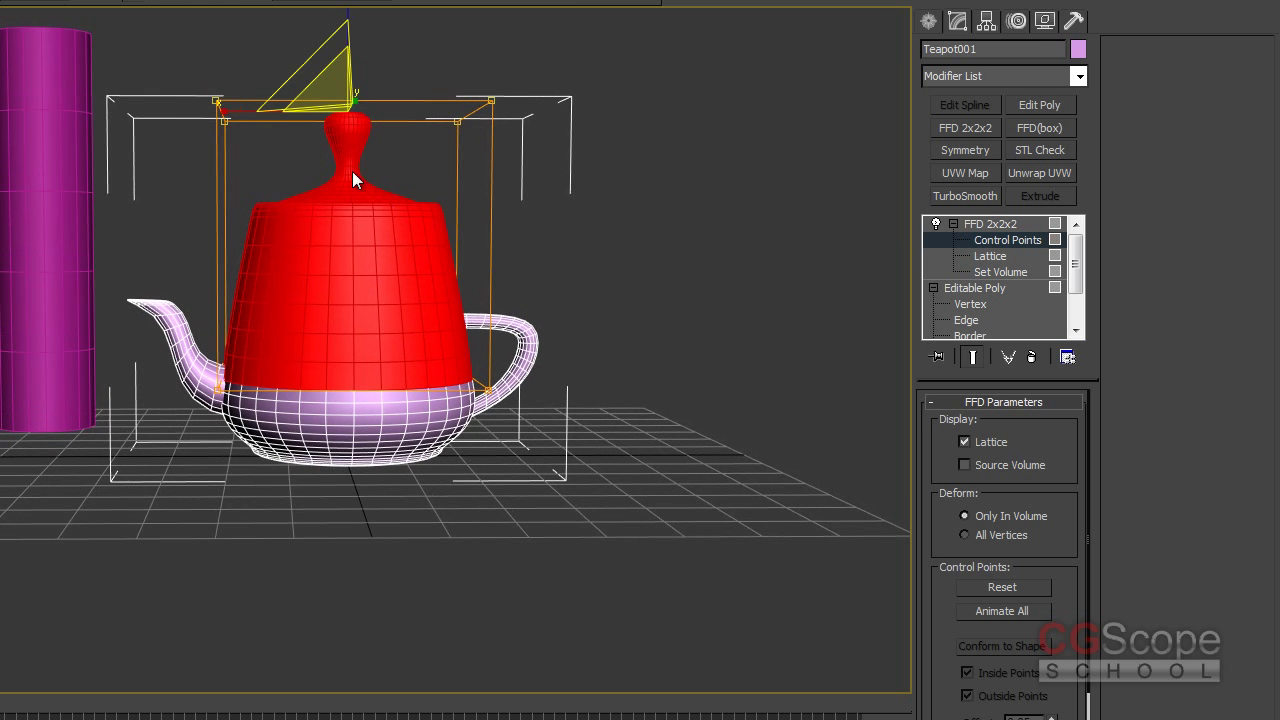
drag(338, 100, 400, 266)
mouse_move(437, 353)
alt+middle_down()
mouse_move(280, 298)
mouse_move(953, 314)
alt+middle_up()
click(998, 225)
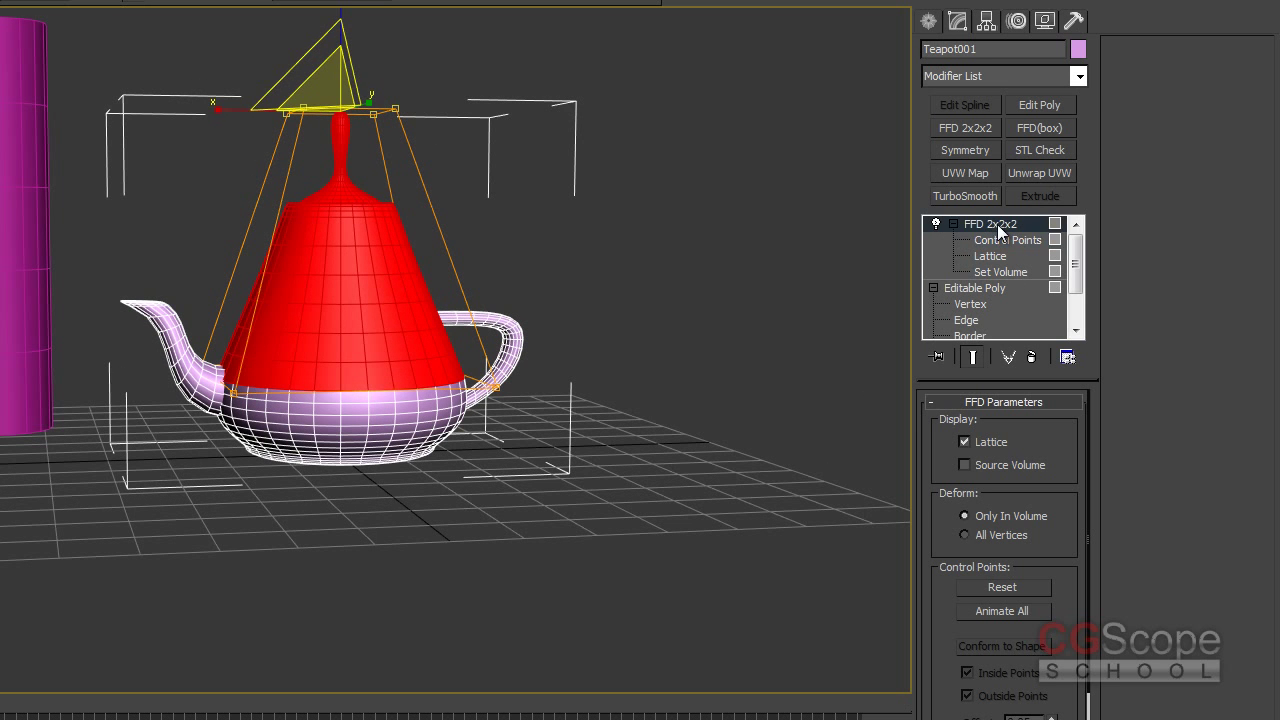
click(953, 224)
- Reselect the teapot and orbit around it to inspect the tapered upper body
click(646, 309)
click(433, 317)
mouse_move(433, 317)
alt+middle_down()
mouse_move(531, 351)
mouse_move(299, 359)
alt+middle_up()
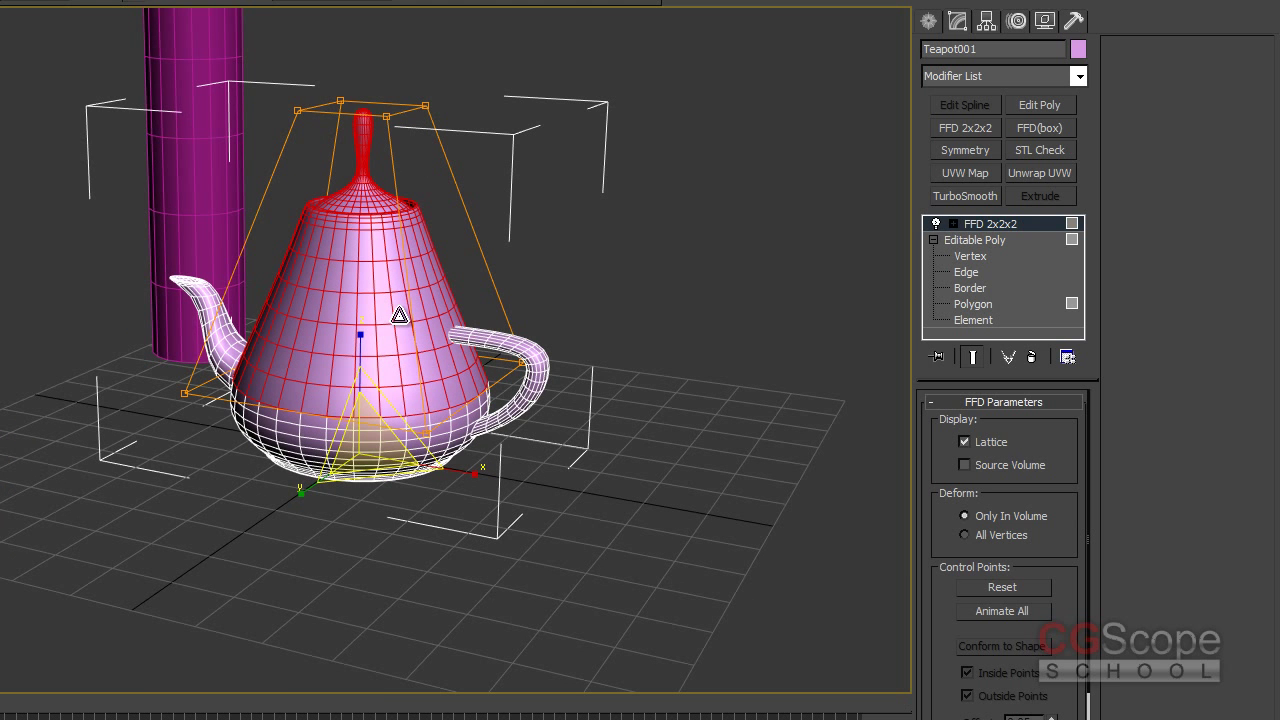
mouse_move(409, 331)
alt+middle_down()
mouse_move(580, 341)
mouse_move(546, 346)
mouse_move(559, 362)
alt+middle_up()
mouse_move(750, 323)
alt+middle_down()
mouse_move(664, 342)
mouse_move(654, 308)
alt+middle_up()
alt+middle_drag(740, 303, 865, 135)
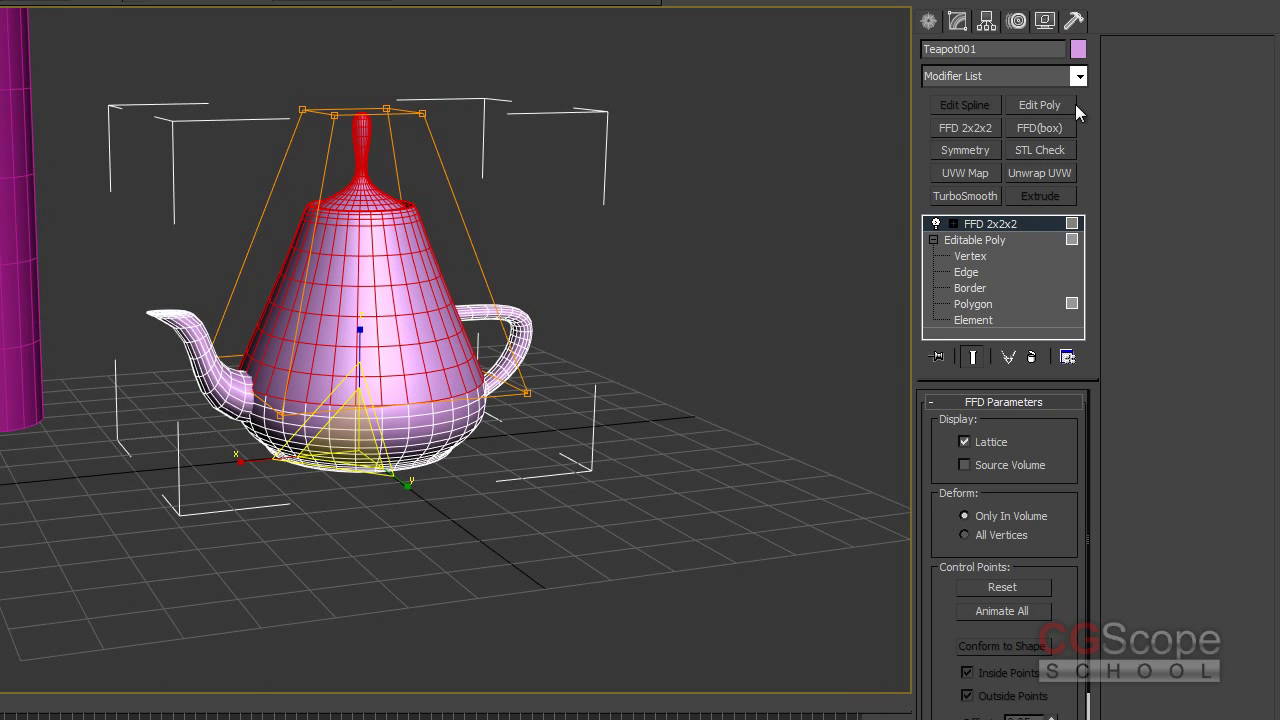
click(1078, 76)
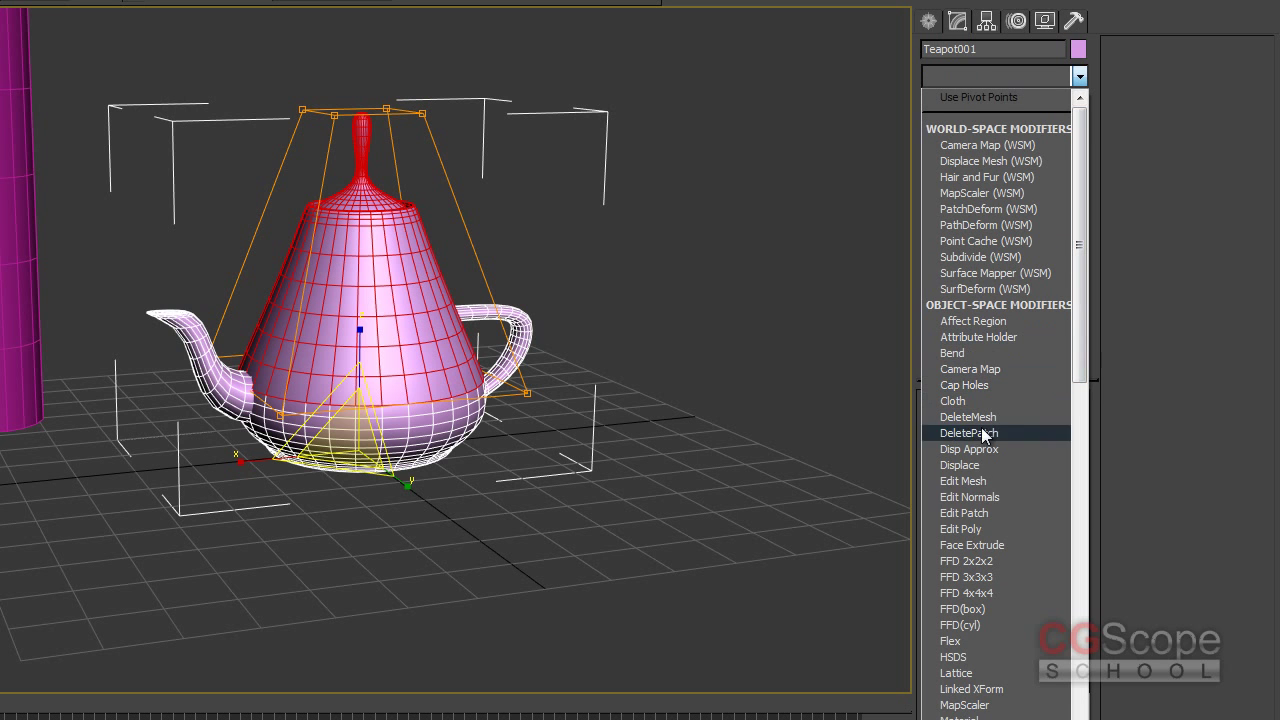
click(964, 528)
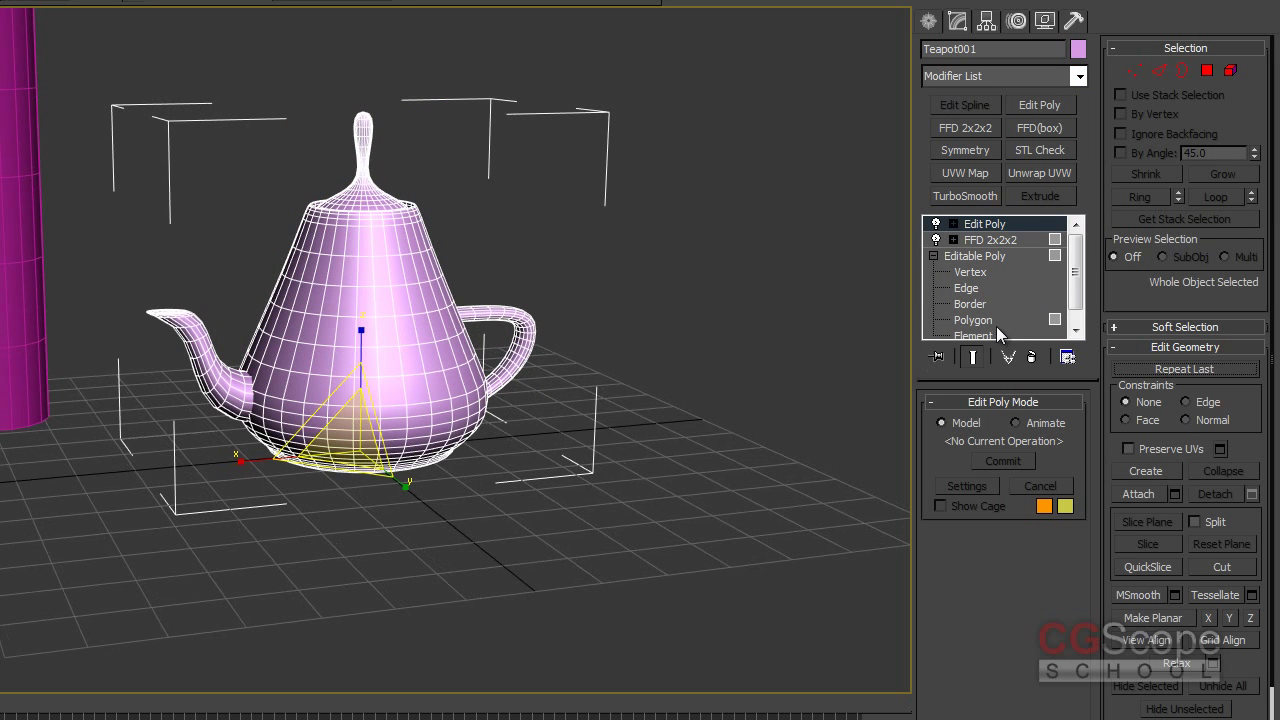
click(952, 224)
key(1)
drag(256, 63, 500, 216)
drag(365, 80, 365, 58)
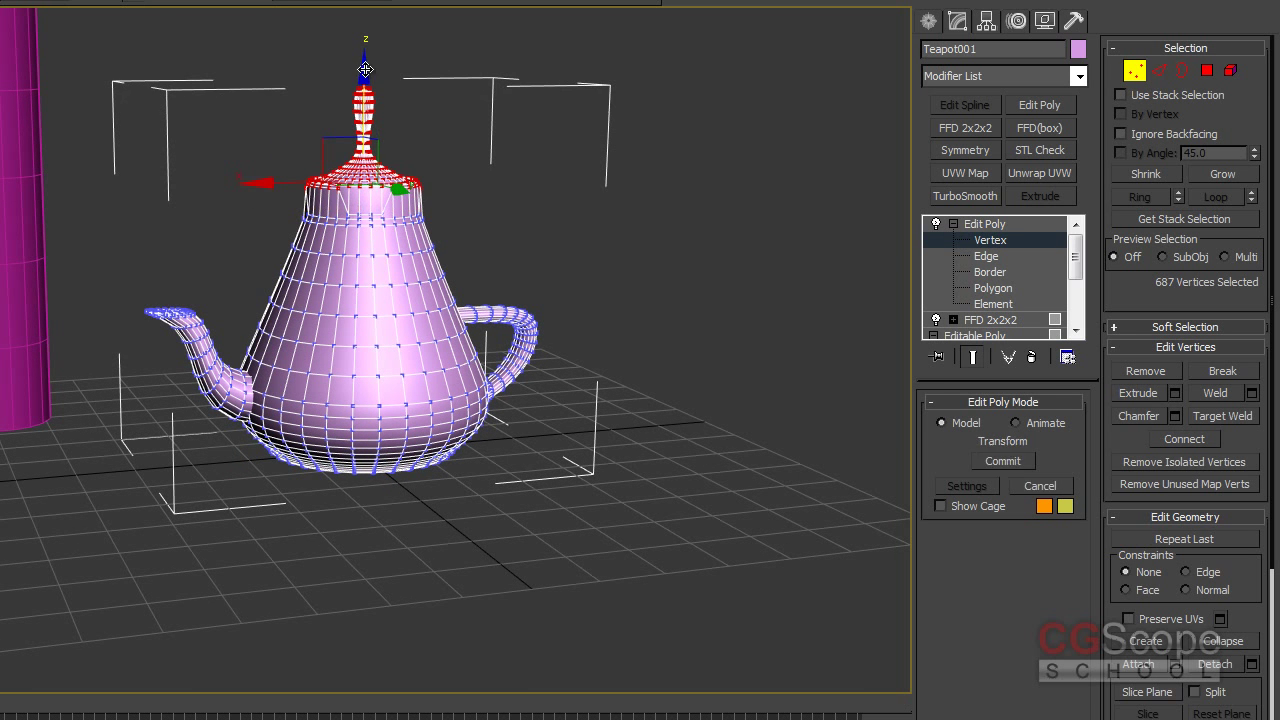
click(1032, 357)
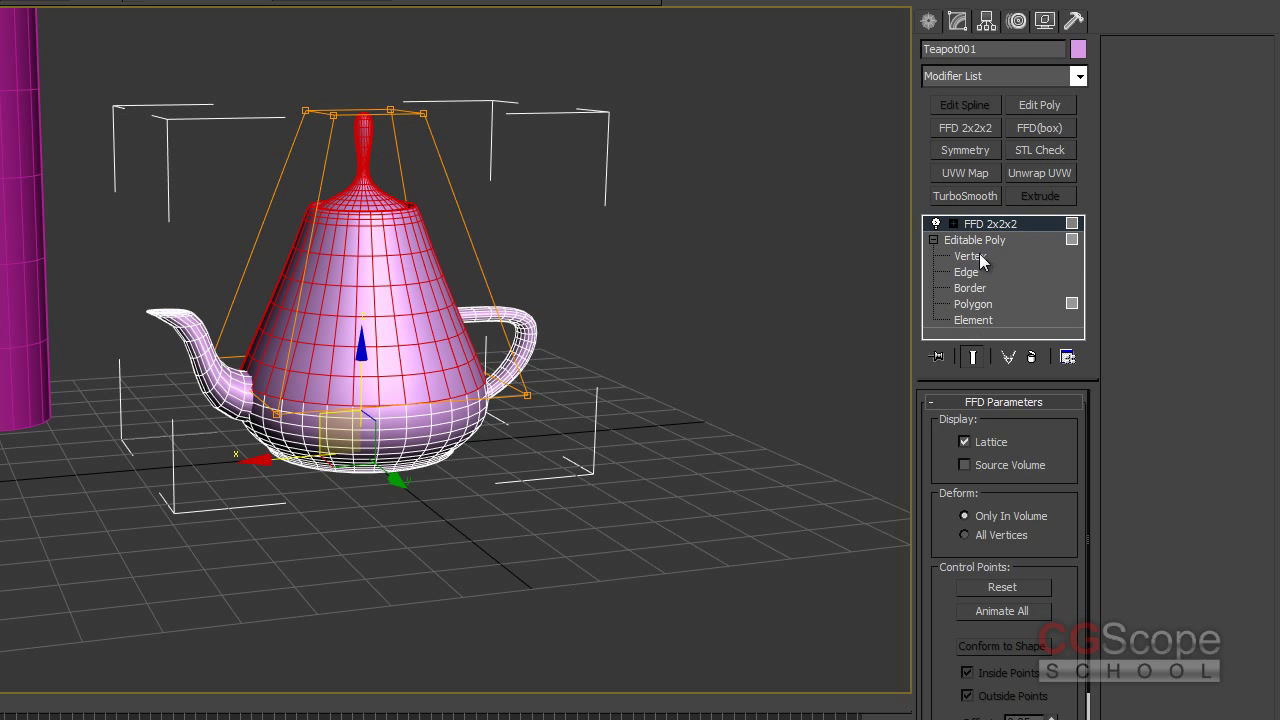
- Convert the FFD-deformed teapot to Editable Poly, baking in the cone shape, and orbit around it
right_click(394, 257)
mouse_move(440, 445)
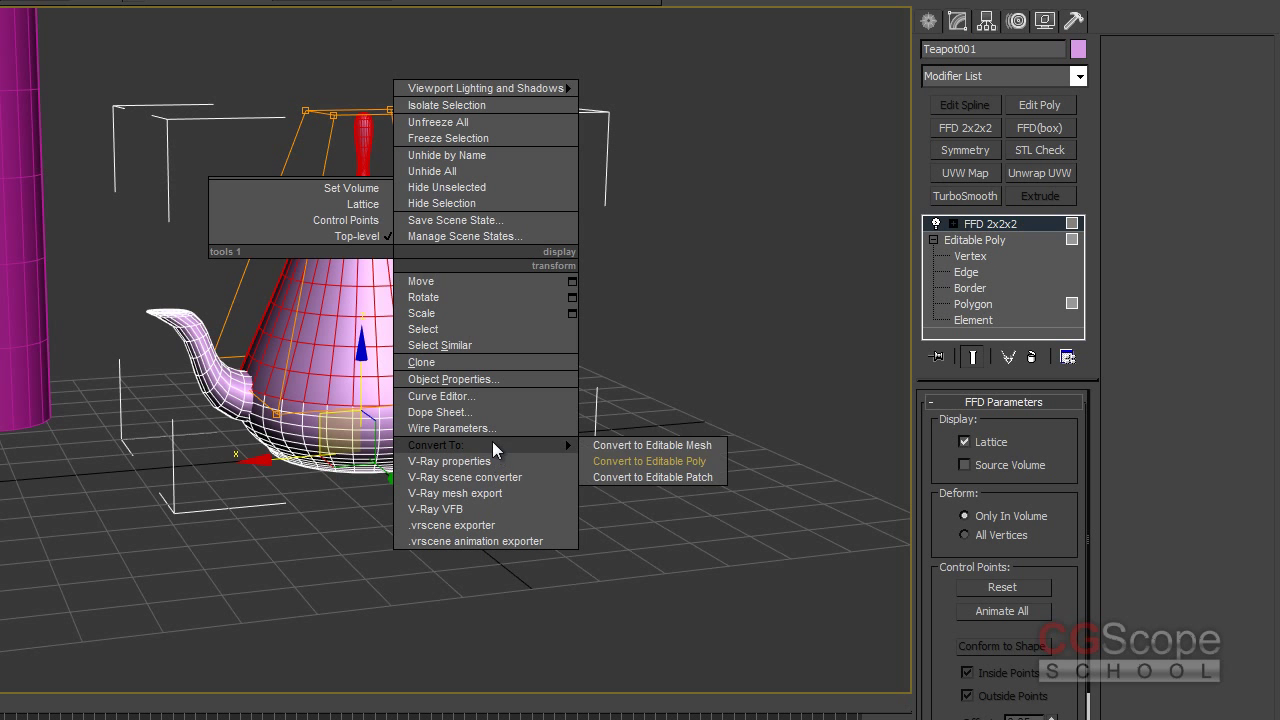
click(648, 461)
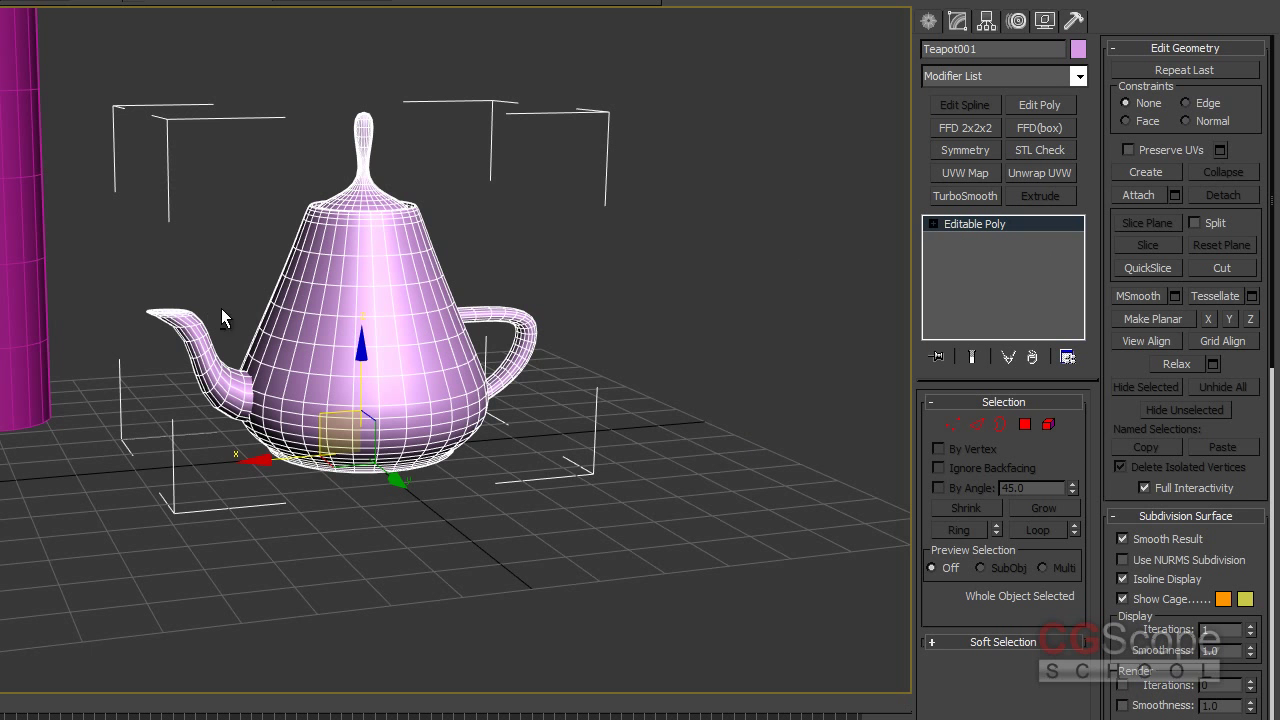
alt+middle_drag(221, 308, 360, 251)
mouse_move(598, 353)
alt+middle_down()
mouse_move(651, 394)
mouse_move(710, 368)
alt+middle_up()
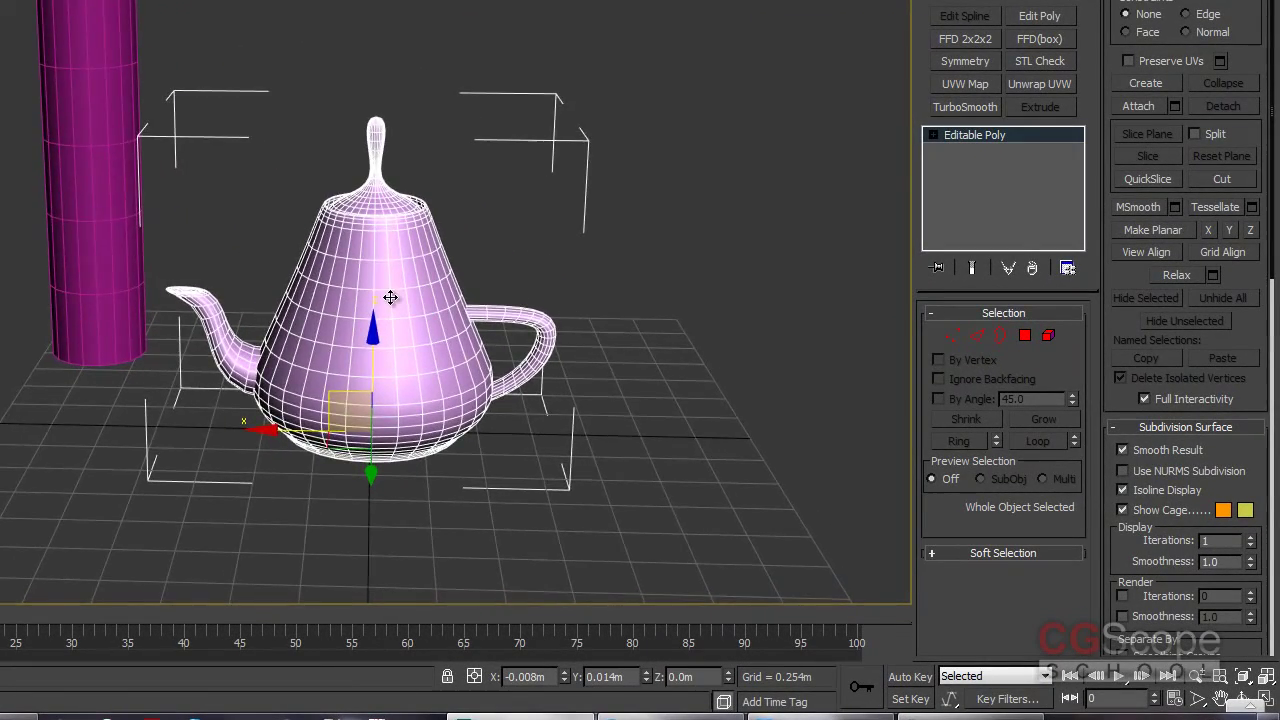
mouse_move(390, 297)
alt+middle_down()
mouse_move(234, 309)
mouse_move(399, 272)
mouse_move(458, 302)
mouse_move(480, 363)
mouse_move(467, 353)
alt+middle_up()
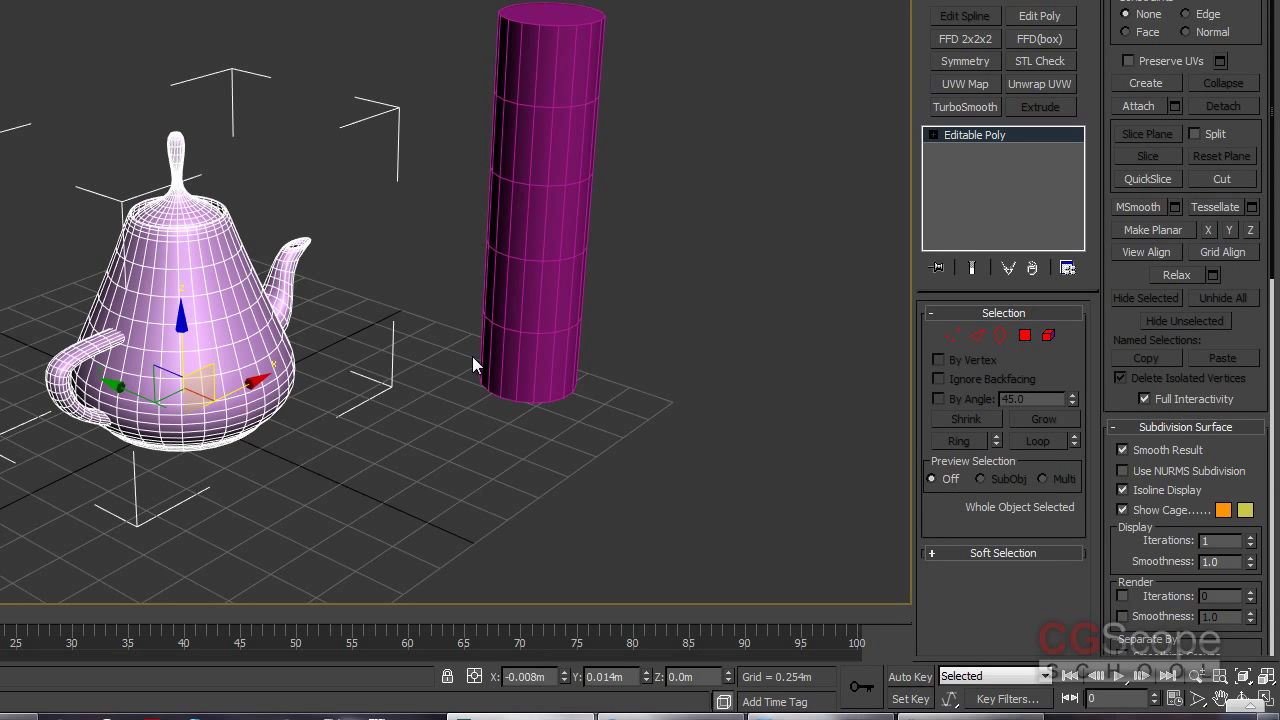
- Select Cylinder001 and set its Radius to 0.046m and Height Segments to 28
mouse_move(472, 356)
middle_down()
mouse_move(397, 340)
mouse_move(468, 337)
mouse_move(400, 327)
middle_up()
scroll(320, 357, up, 1)
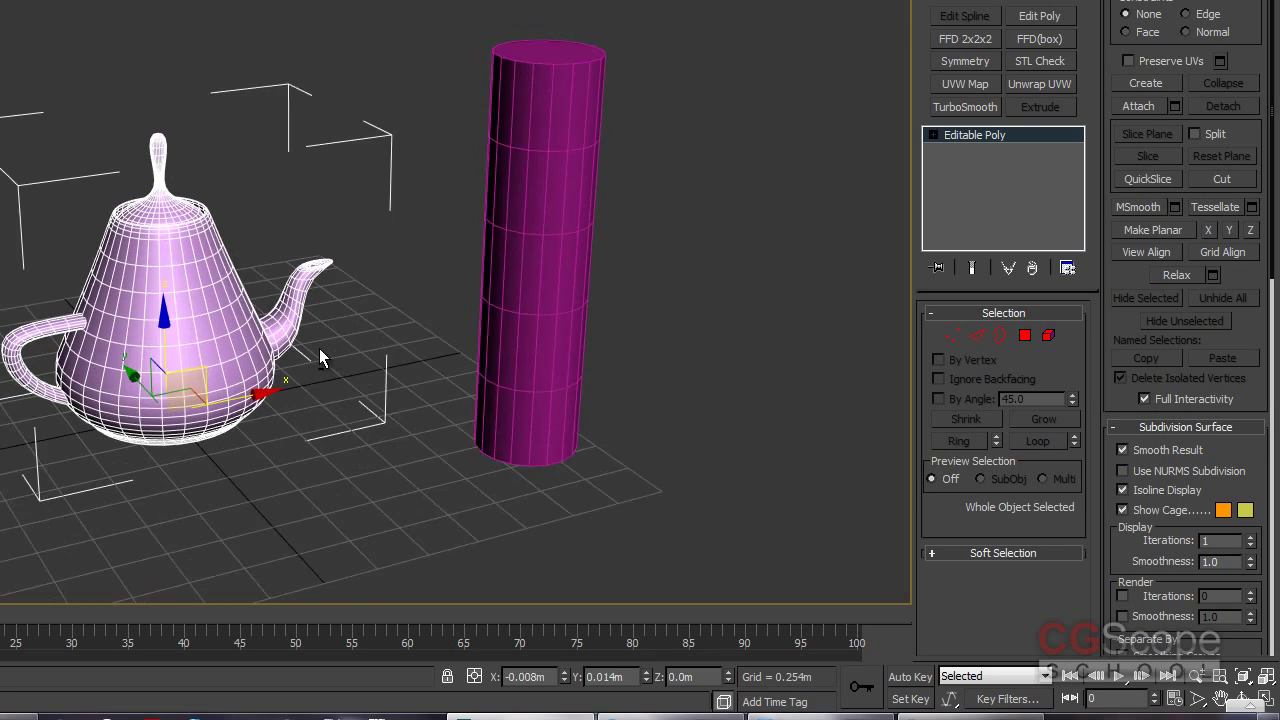
scroll(320, 374, up, 1)
scroll(396, 390, up, 2)
click(561, 311)
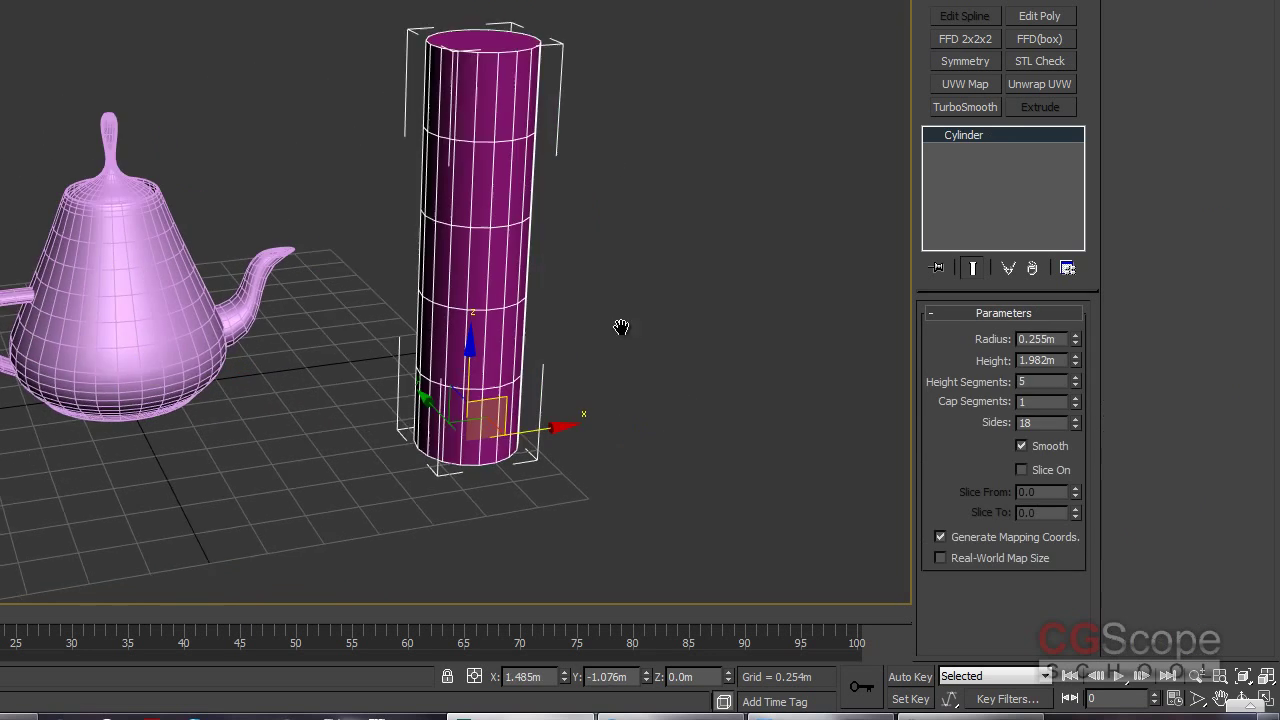
scroll(612, 323, up, 2)
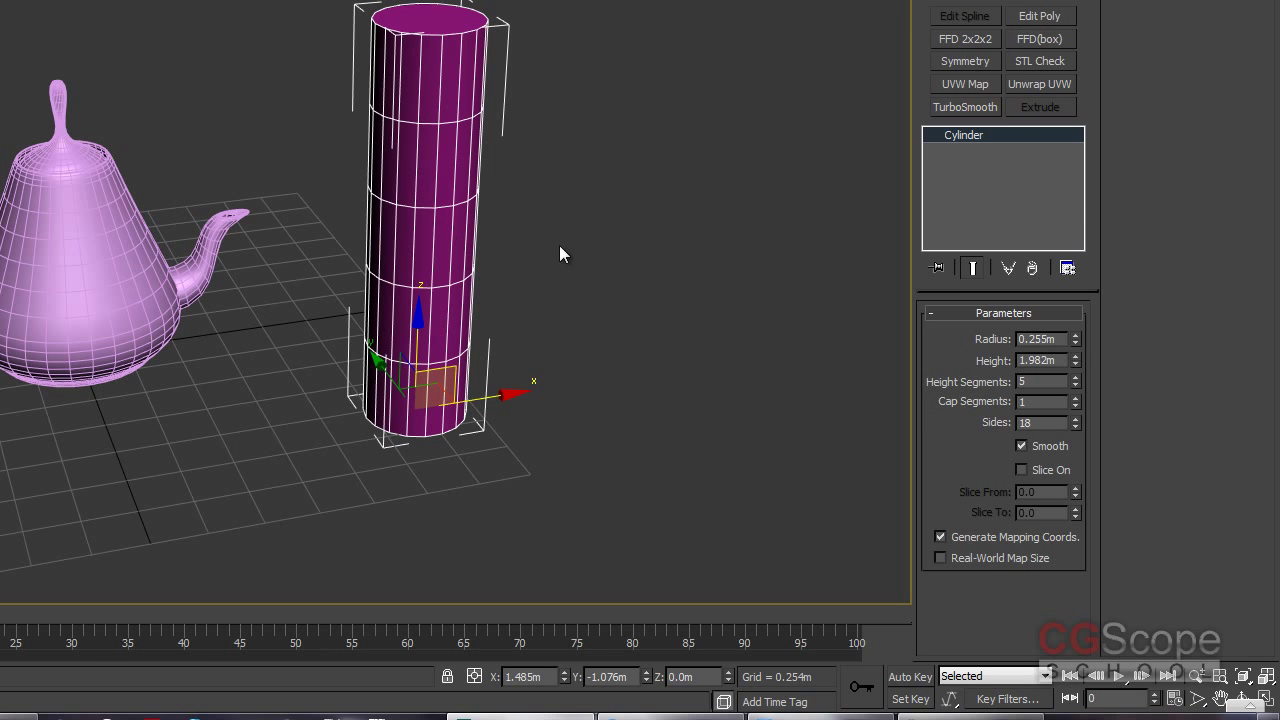
mouse_move(1076, 339)
mouse_down()
mouse_move(1075, 320)
mouse_move(1082, 422)
mouse_up()
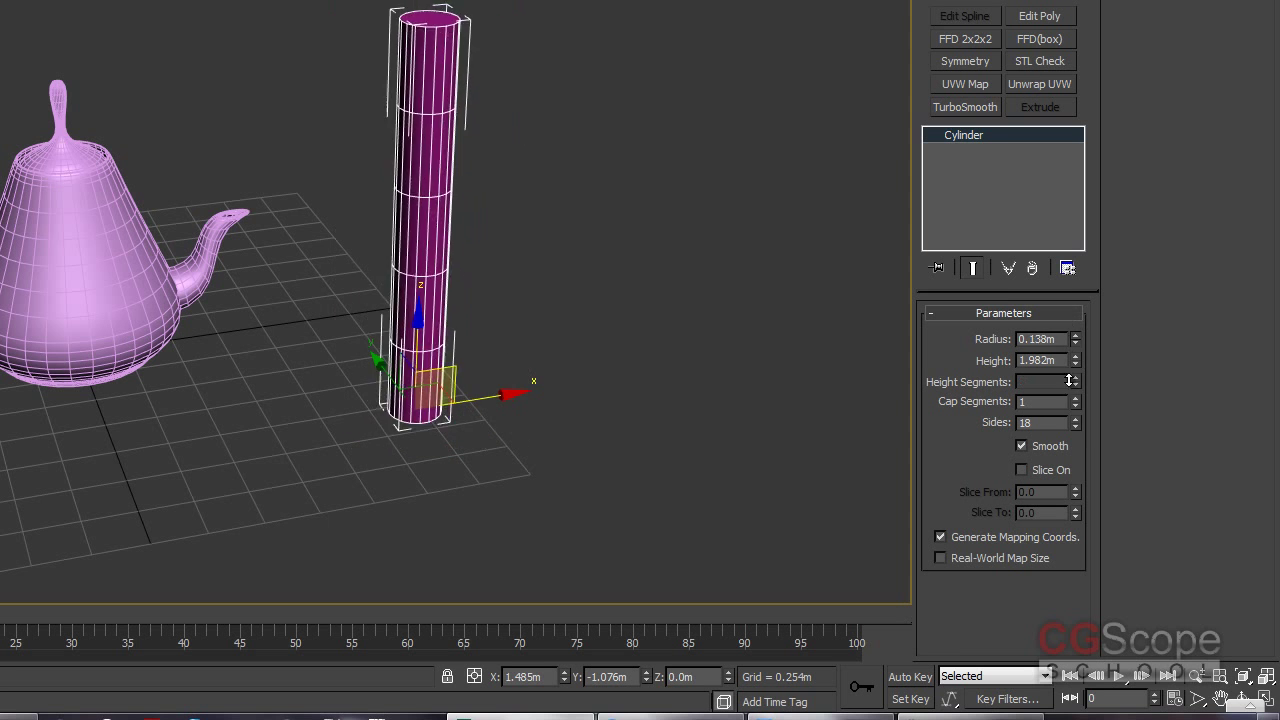
drag(1074, 381, 1075, 360)
mouse_move(600, 140)
middle_down()
mouse_move(509, 149)
mouse_move(468, 169)
middle_up()
scroll(468, 169, up, 2)
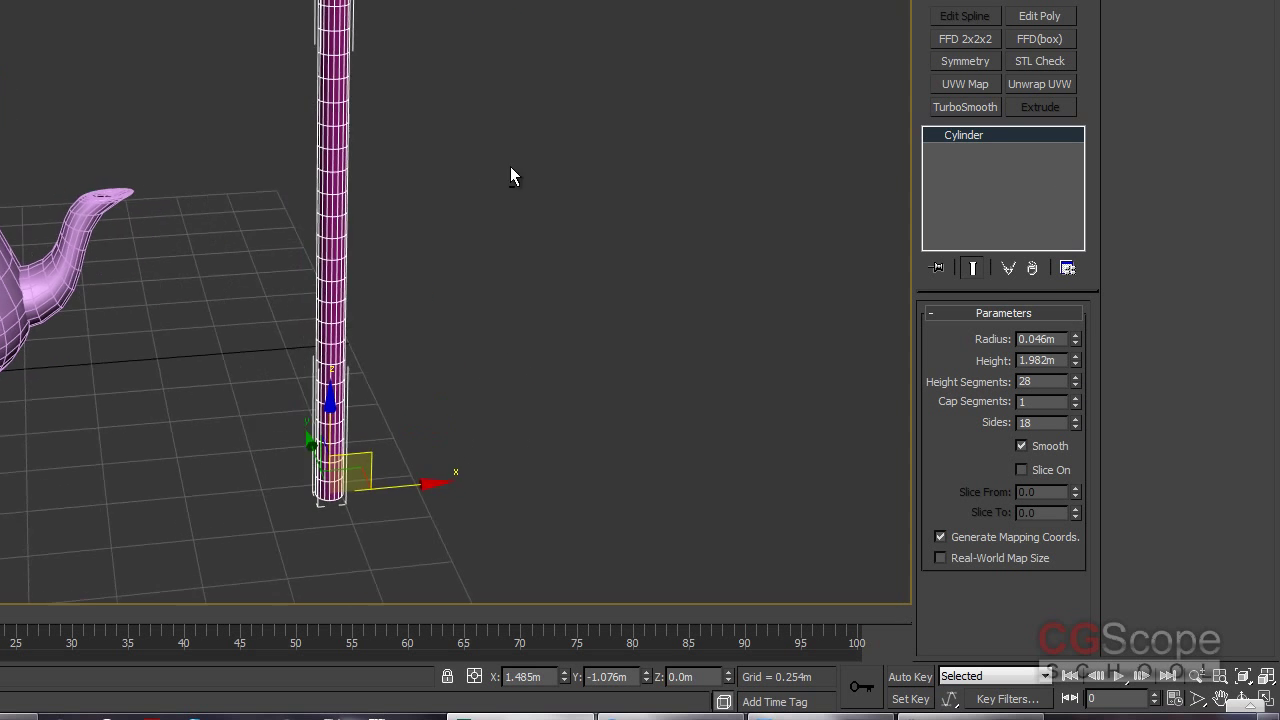
scroll(511, 174, up, 2)
click(1082, 10)
mouse_move(1087, 103)
mouse_down()
mouse_move(1089, 159)
mouse_move(1092, 111)
mouse_up()
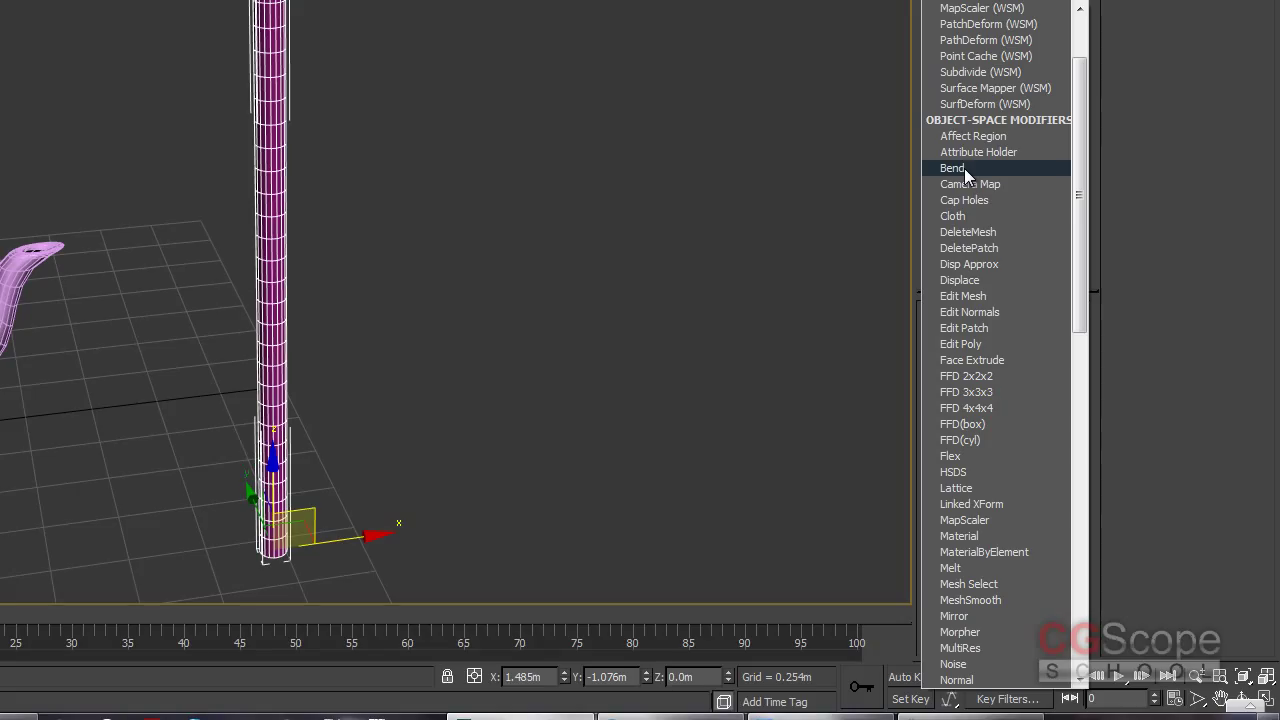
- Add a Bend modifier to the thin cylinder and turn off the edged-faces overlay
click(951, 168)
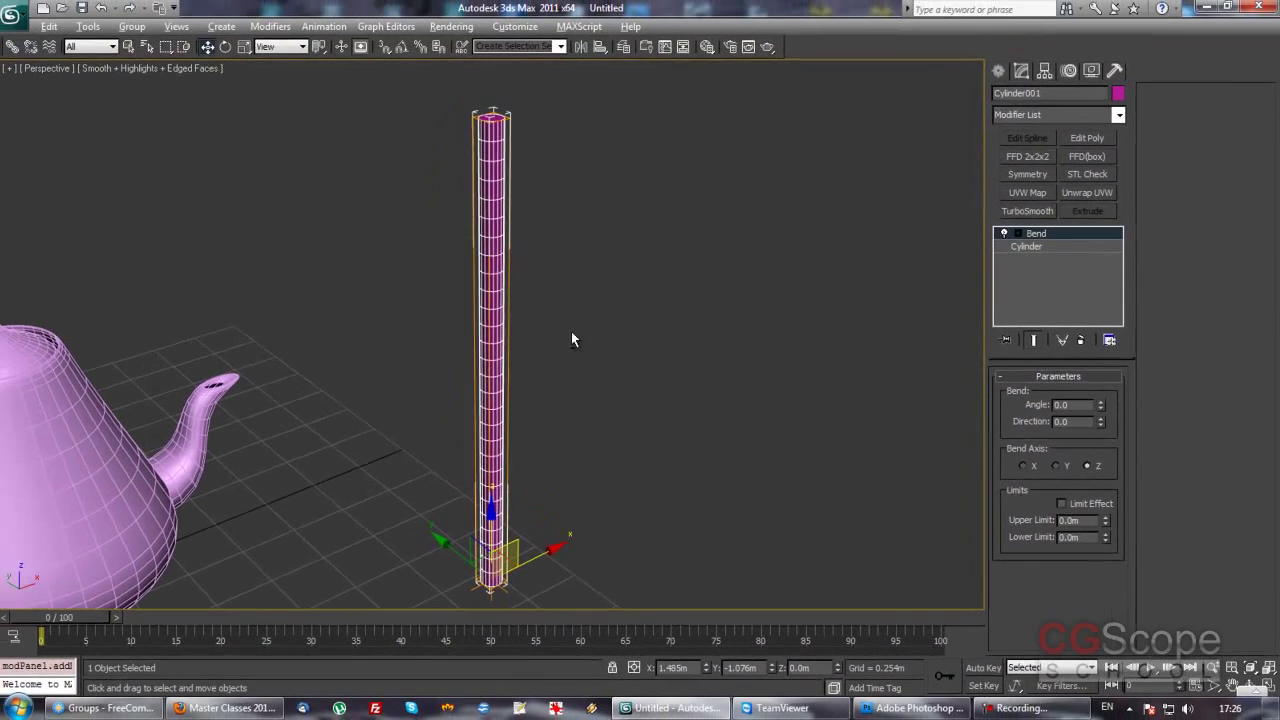
alt+middle_drag(569, 342, 561, 220)
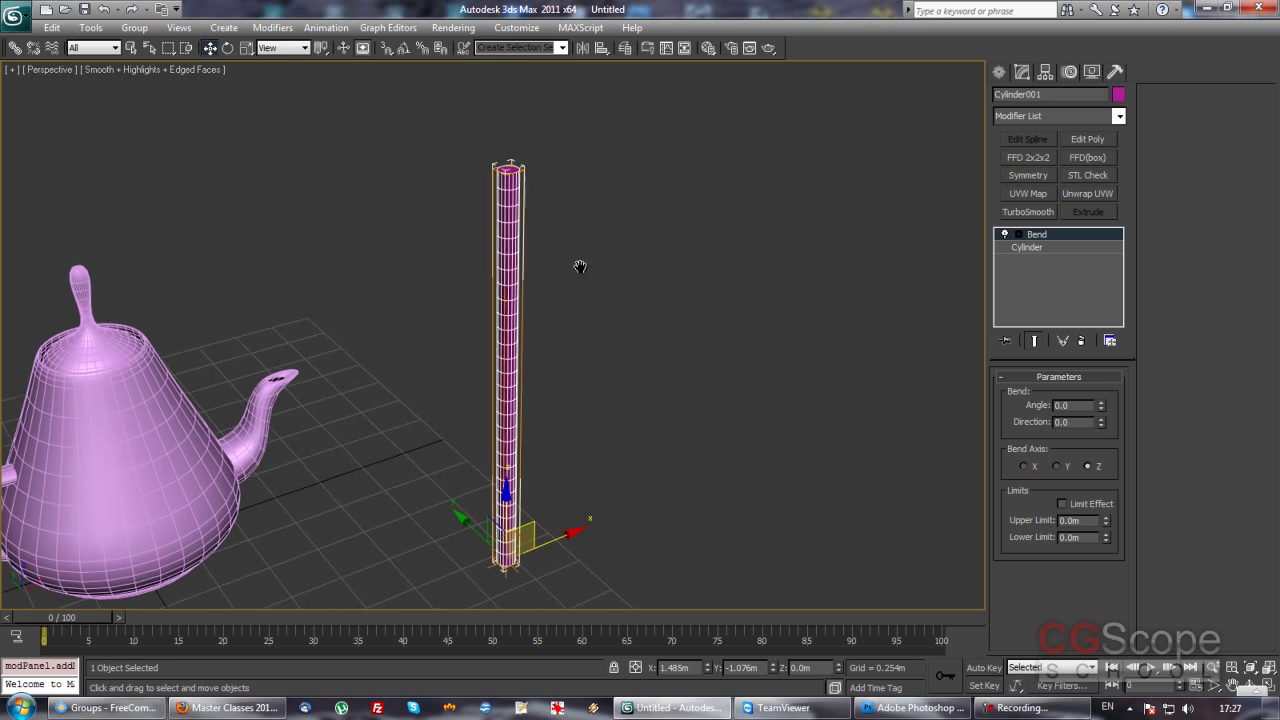
mouse_move(663, 383)
alt+middle_down()
mouse_move(634, 337)
mouse_move(611, 332)
alt+middle_up()
key(F4)
mouse_move(577, 264)
alt+middle_down()
mouse_move(553, 317)
mouse_move(529, 290)
mouse_move(564, 286)
alt+middle_up()
scroll(553, 317, up, 5)
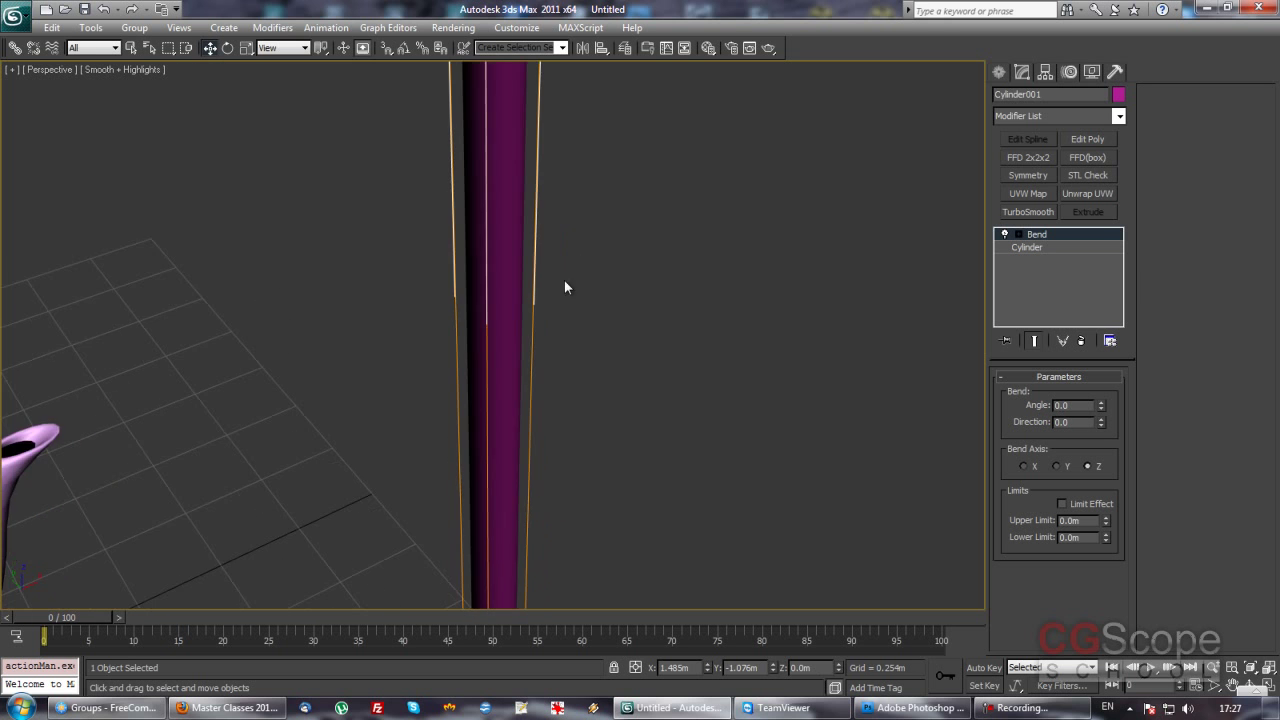
scroll(575, 340, down, 4)
- Orbit, zoom and pan to inspect the straight cylinder from its side, top and base
mouse_move(586, 400)
alt+middle_down()
mouse_move(574, 297)
mouse_move(632, 412)
alt+middle_up()
scroll(612, 296, up, 2)
scroll(612, 296, up, 2)
scroll(611, 300, up, 1)
scroll(645, 346, down, 3)
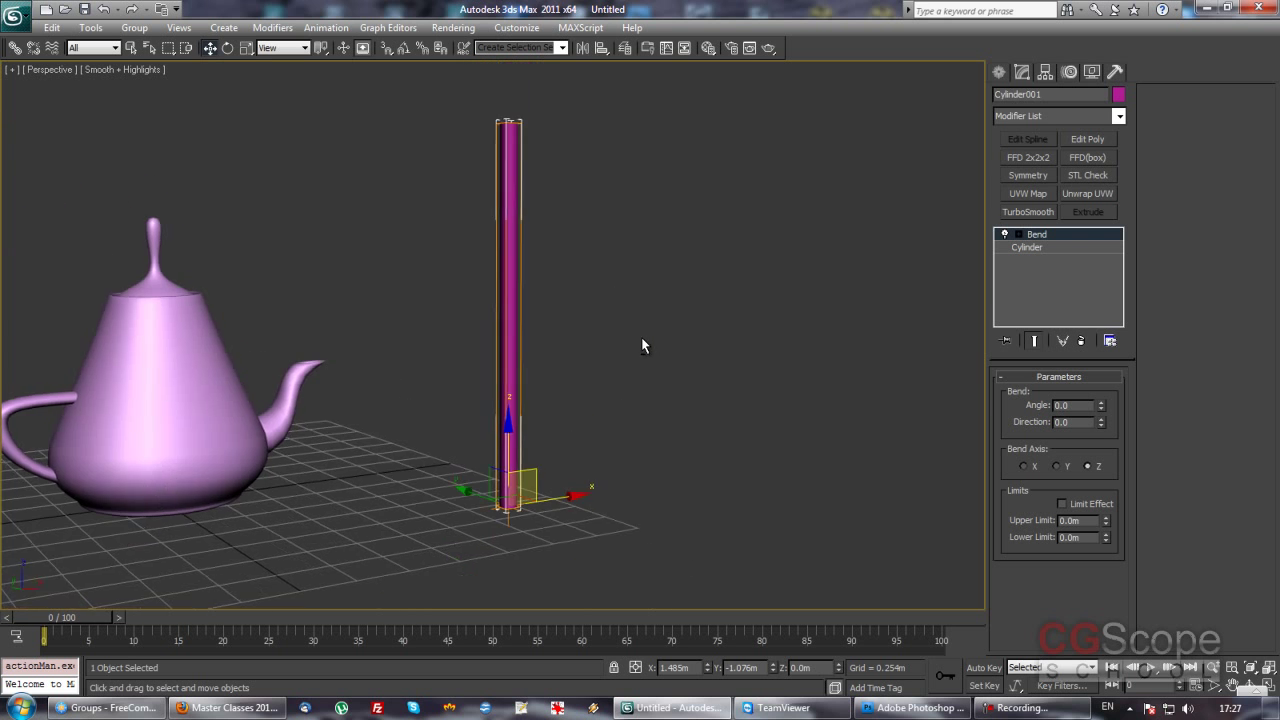
alt+middle_drag(643, 346, 614, 374)
scroll(560, 300, up, 3)
scroll(556, 297, down, 2)
mouse_move(506, 320)
alt+middle_down()
mouse_move(540, 277)
mouse_move(688, 259)
mouse_move(697, 229)
mouse_move(606, 274)
mouse_move(446, 281)
alt+middle_up()
scroll(540, 275, up, 2)
- Toggle wireframe display on and off, then tilt the view to see the cylinder top
key(F3)
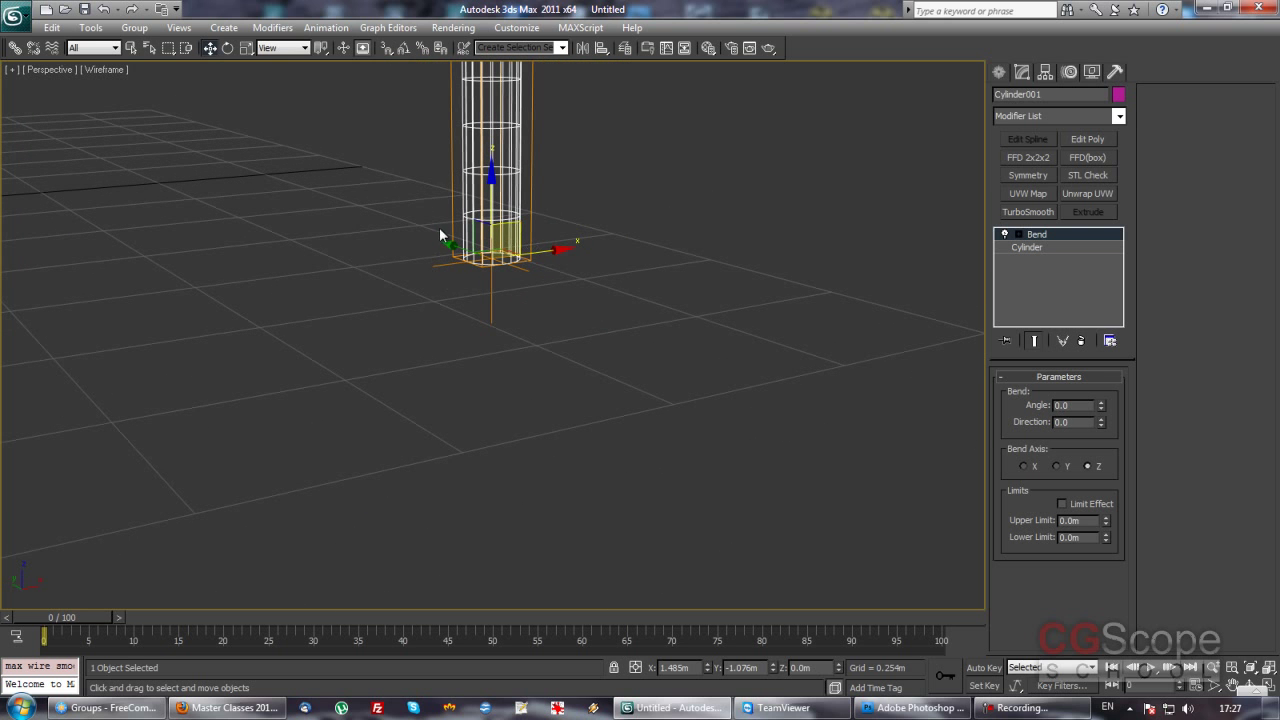
key(F3)
alt+middle_drag(574, 309, 501, 347)
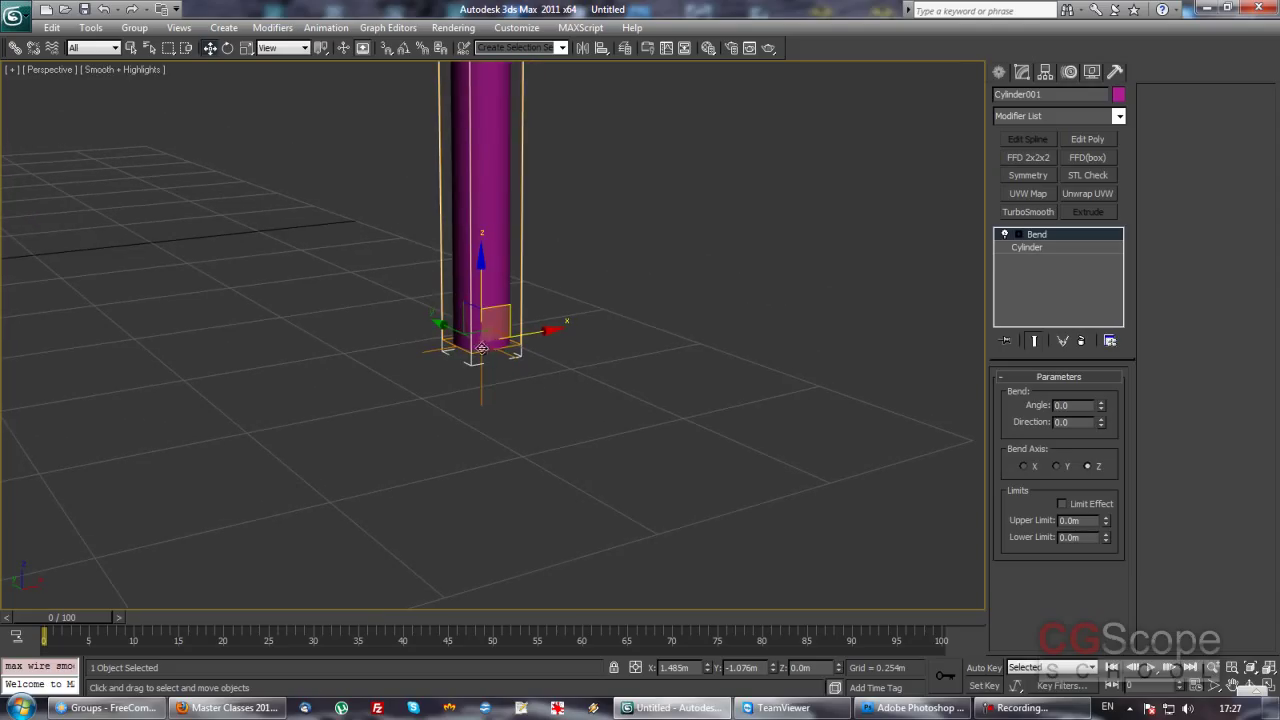
scroll(595, 385, down, 2)
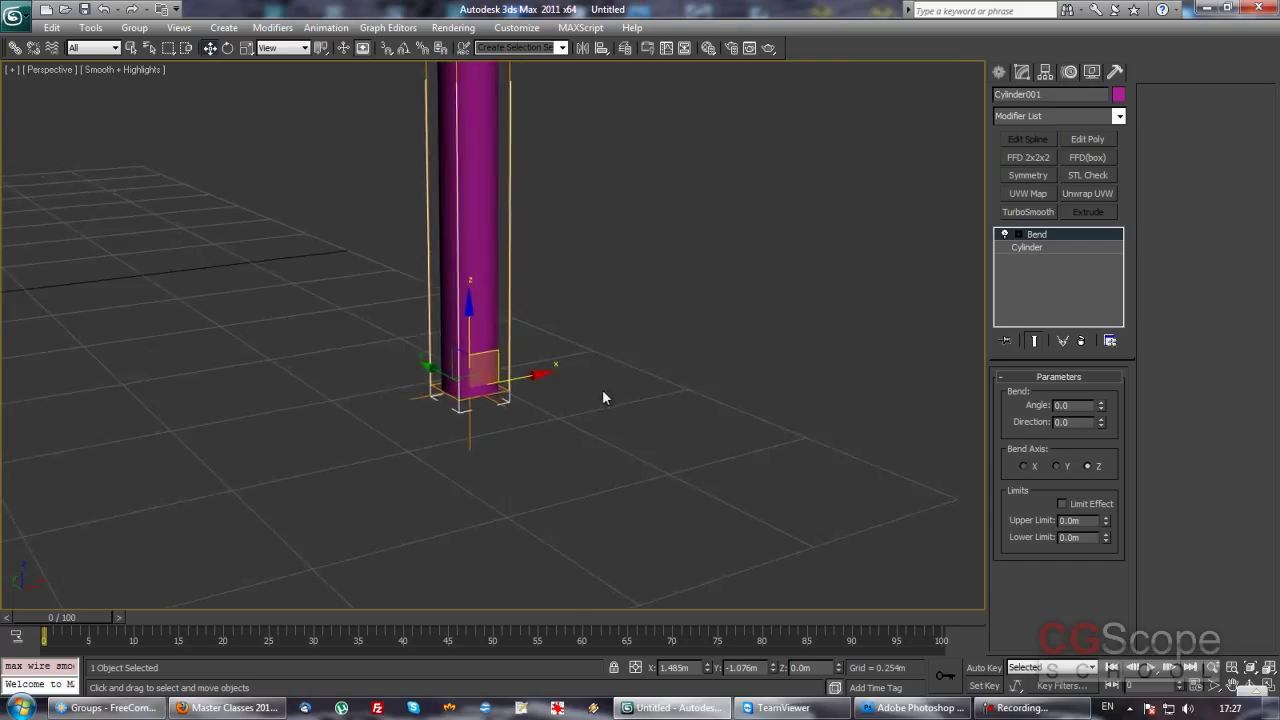
scroll(603, 395, down, 2)
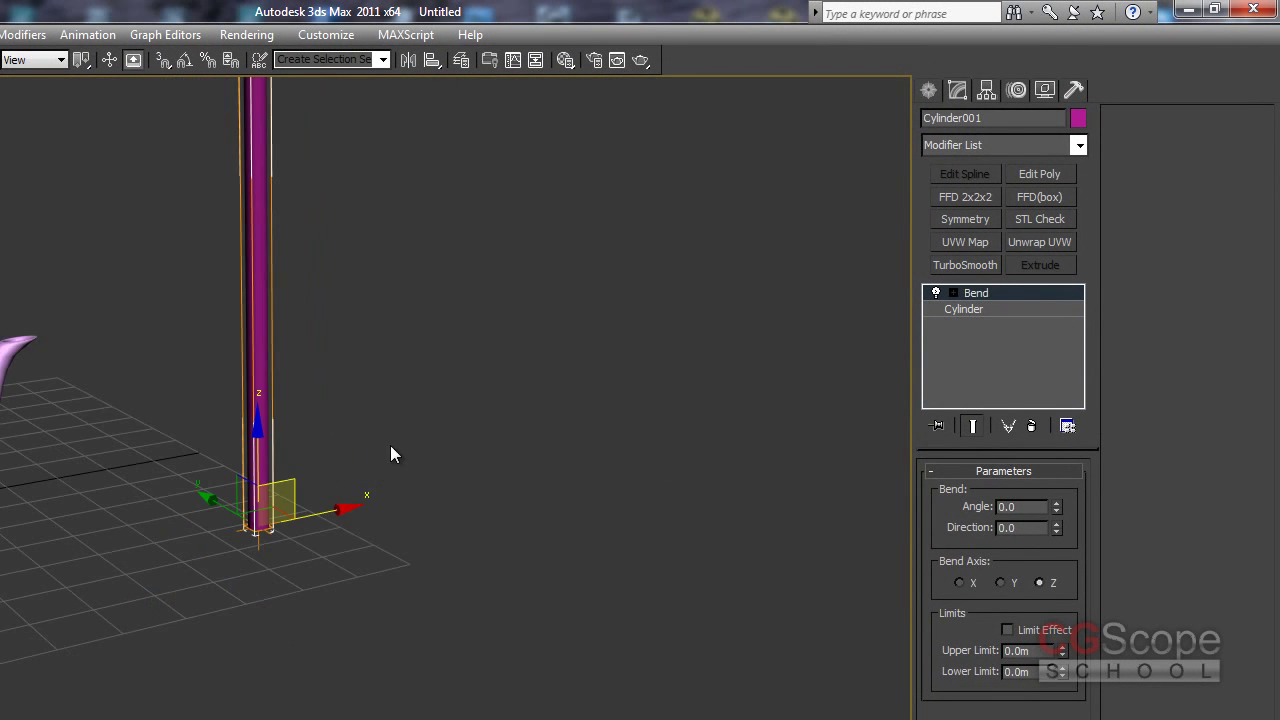
mouse_move(390, 455)
alt+middle_down()
mouse_move(425, 424)
mouse_move(415, 418)
alt+middle_up()
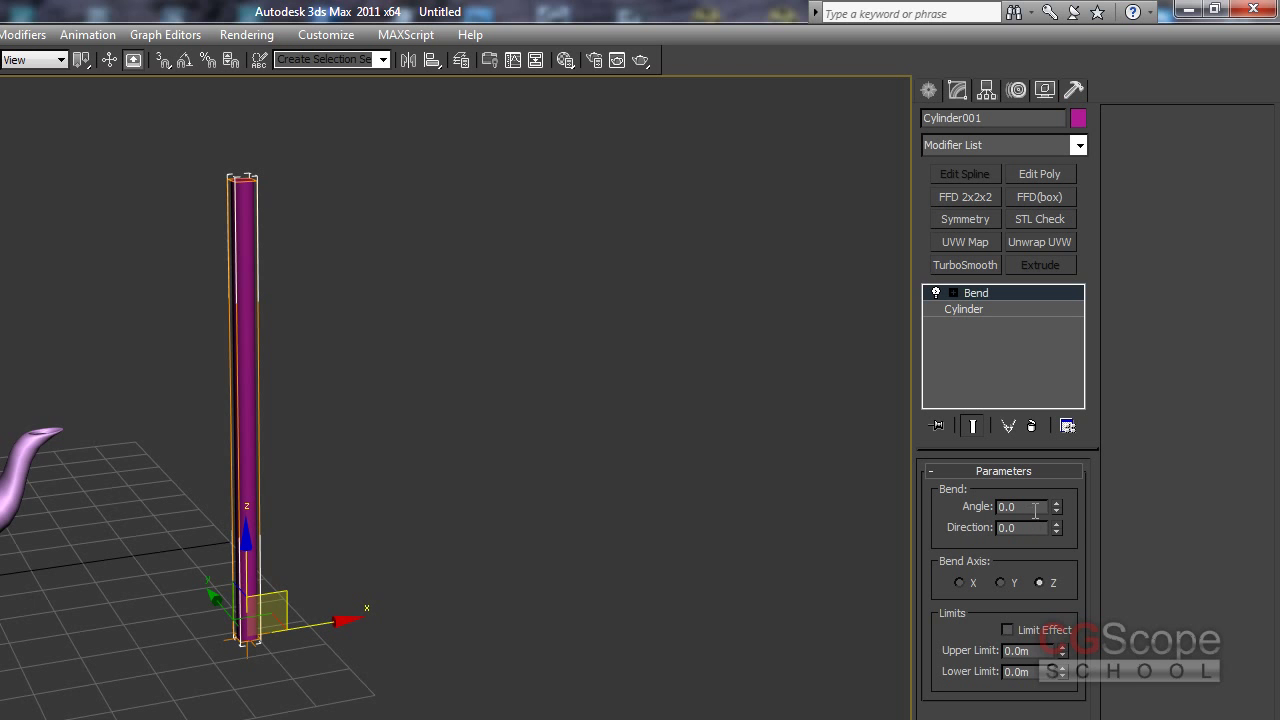
- Try Bend Angle values of 180 and 360, then return the angle to 180
mouse_move(1056, 505)
mouse_down()
mouse_move(1064, 414)
mouse_move(1030, 185)
mouse_move(1066, 309)
mouse_up()
text(180)
key(Return)
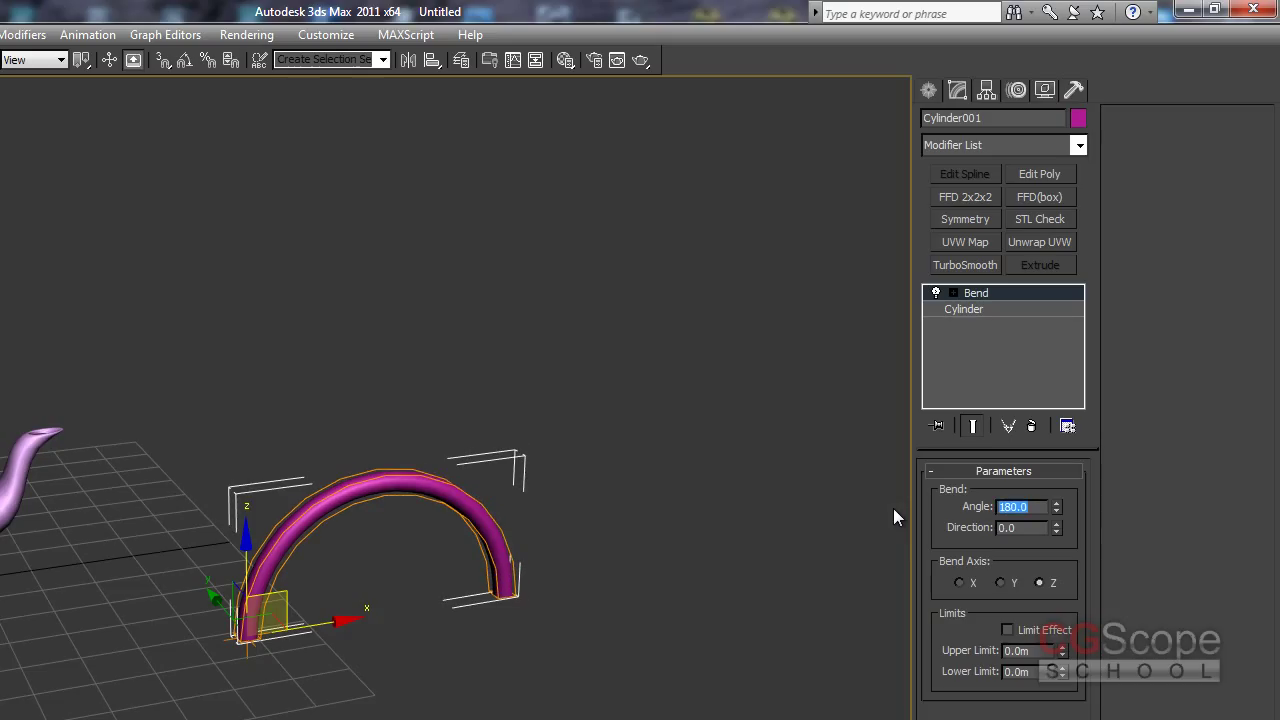
text(360)
key(Return)
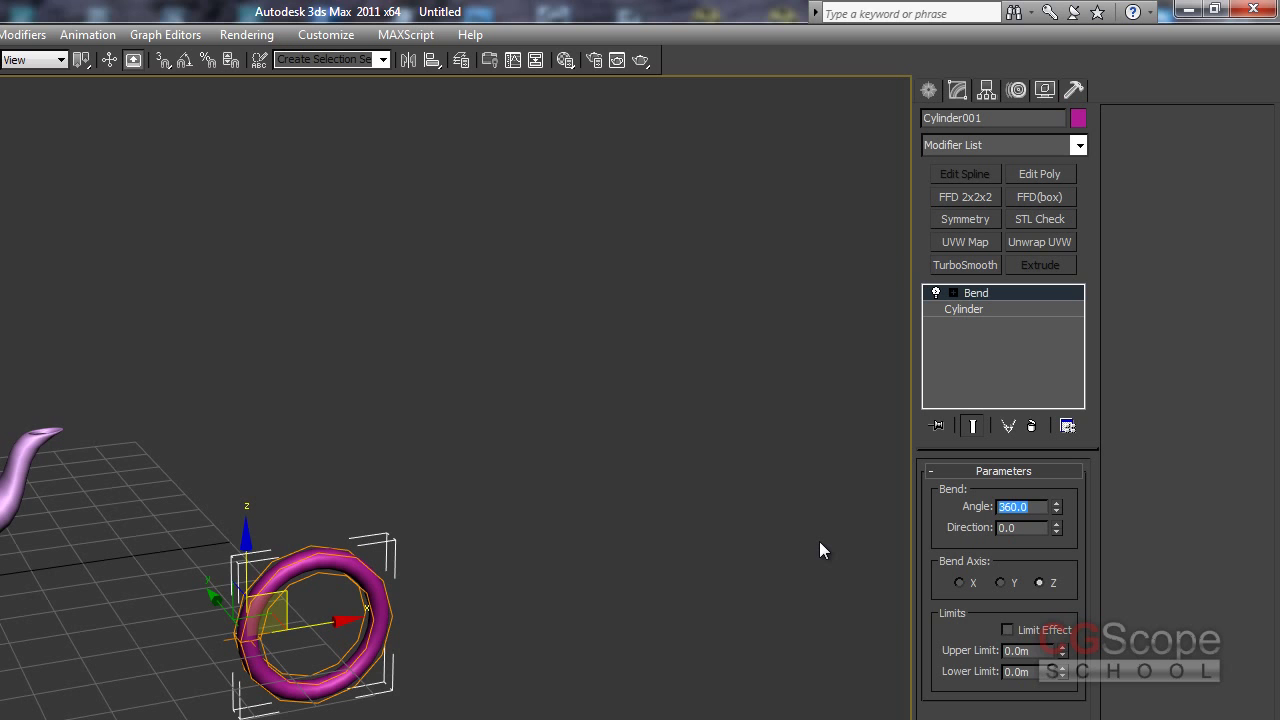
text(180)
key(Return)
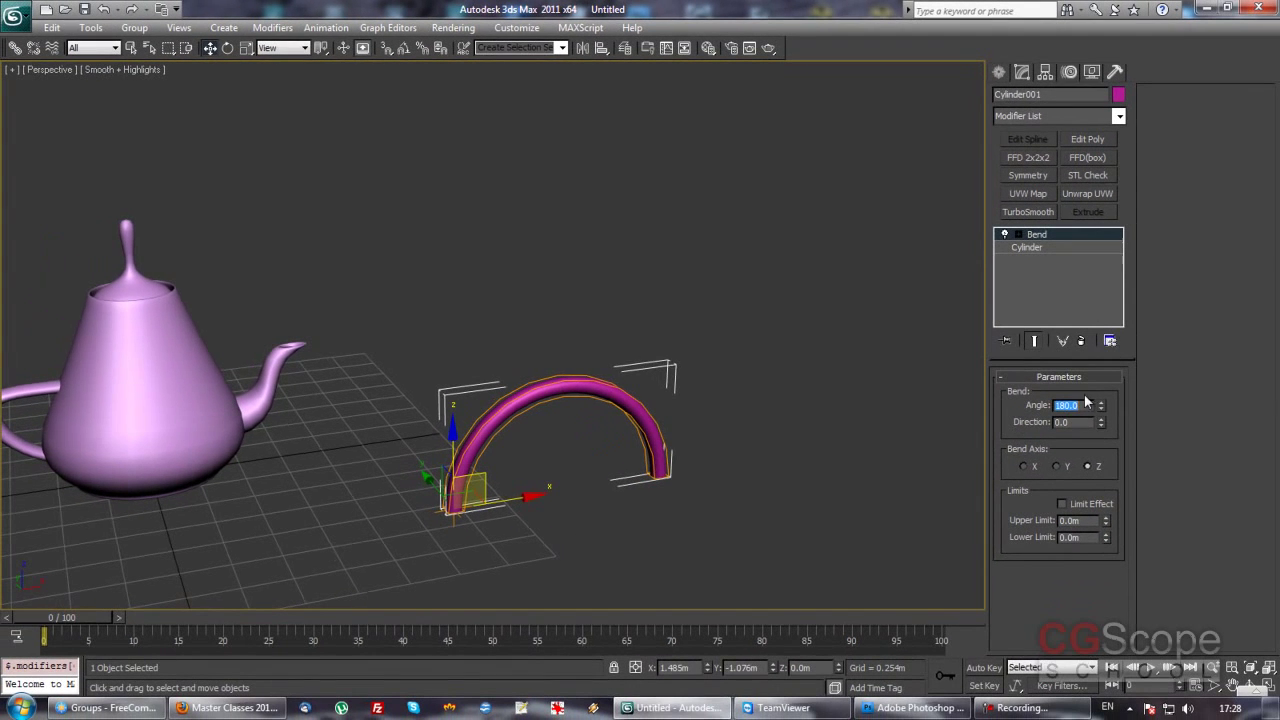
- Sweep the bend angle into negative values, then re-enter 180
mouse_move(1104, 412)
mouse_down()
mouse_move(1079, 95)
mouse_move(1105, 258)
mouse_up()
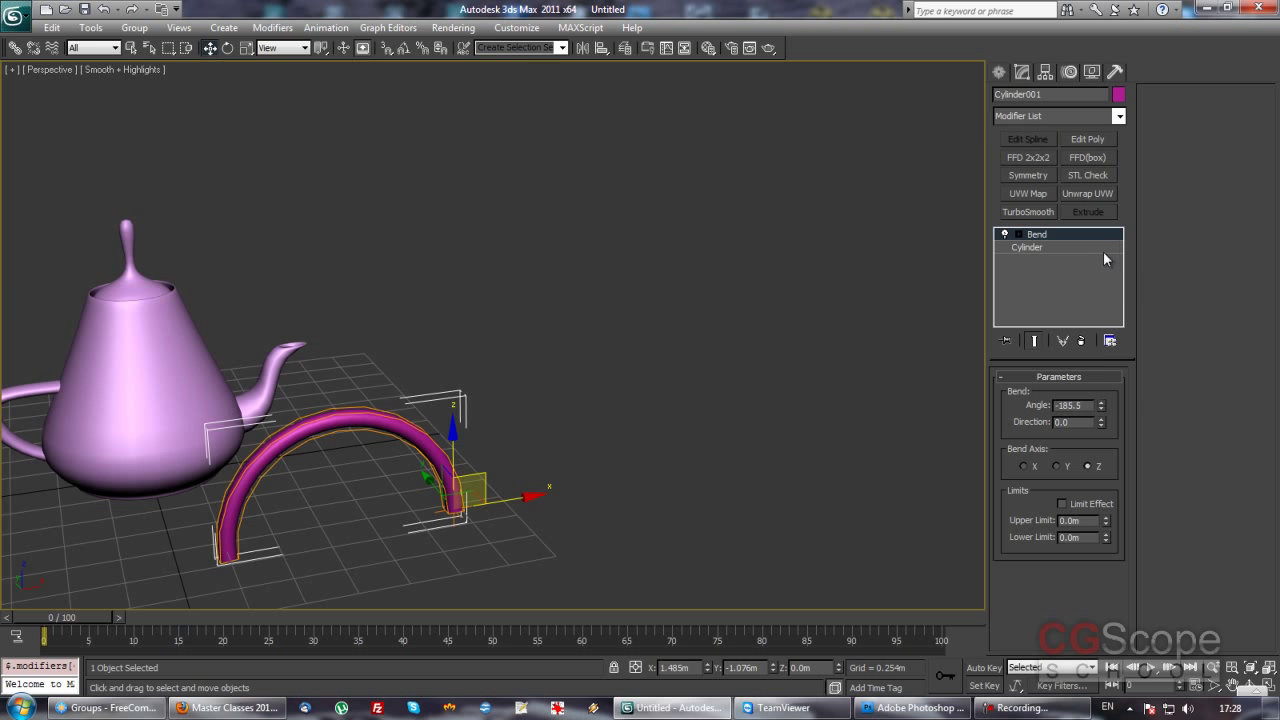
double_click(1086, 405)
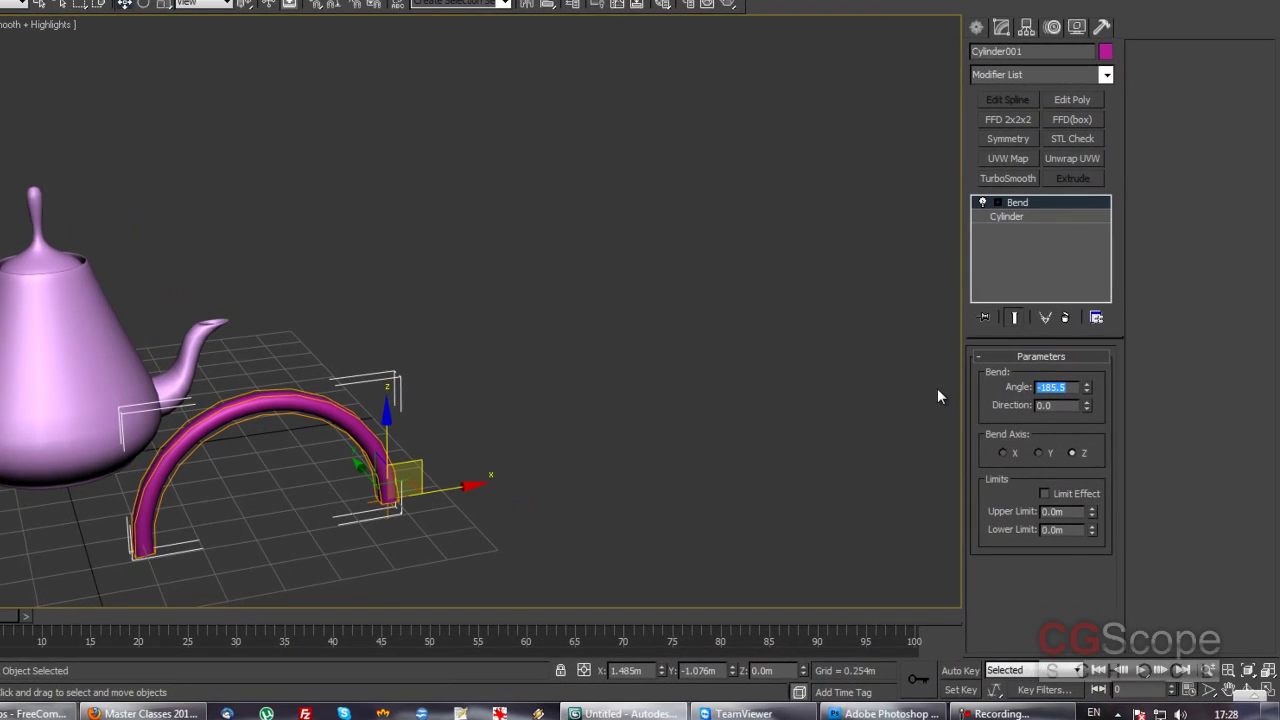
text(180)
key(Return)
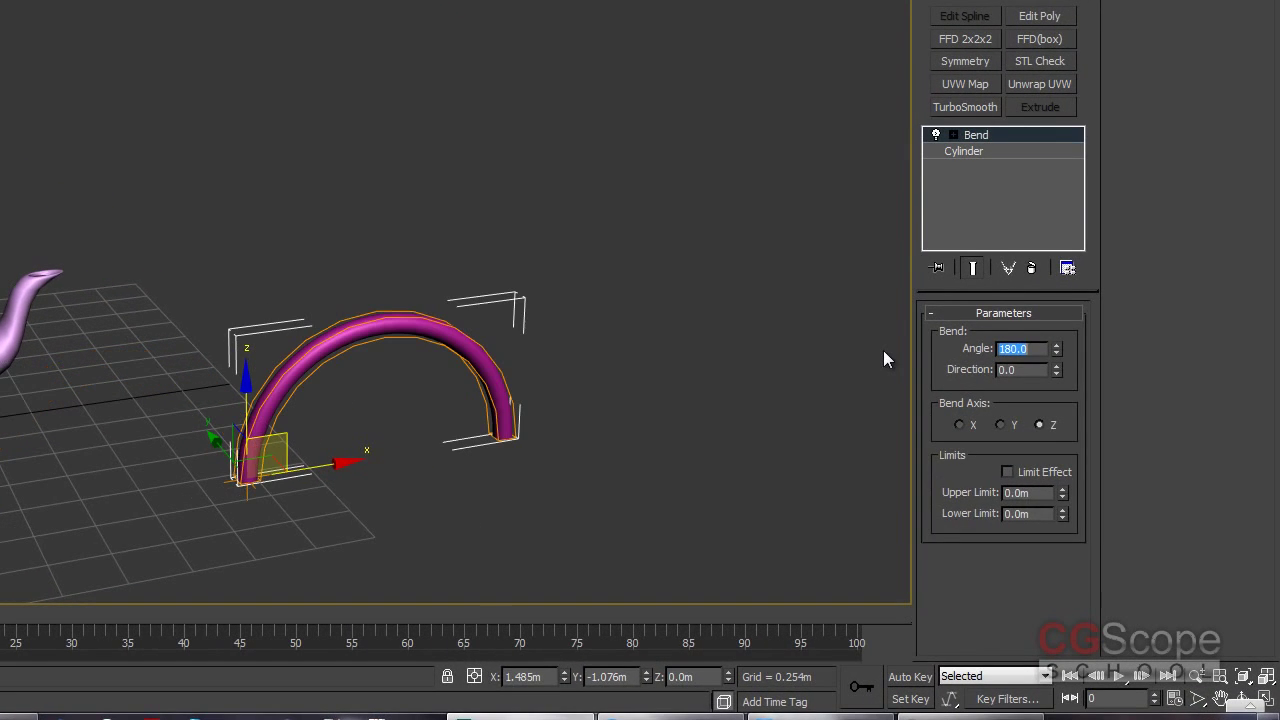
mouse_move(500, 371)
middle_down()
mouse_move(576, 338)
mouse_move(747, 358)
middle_up()
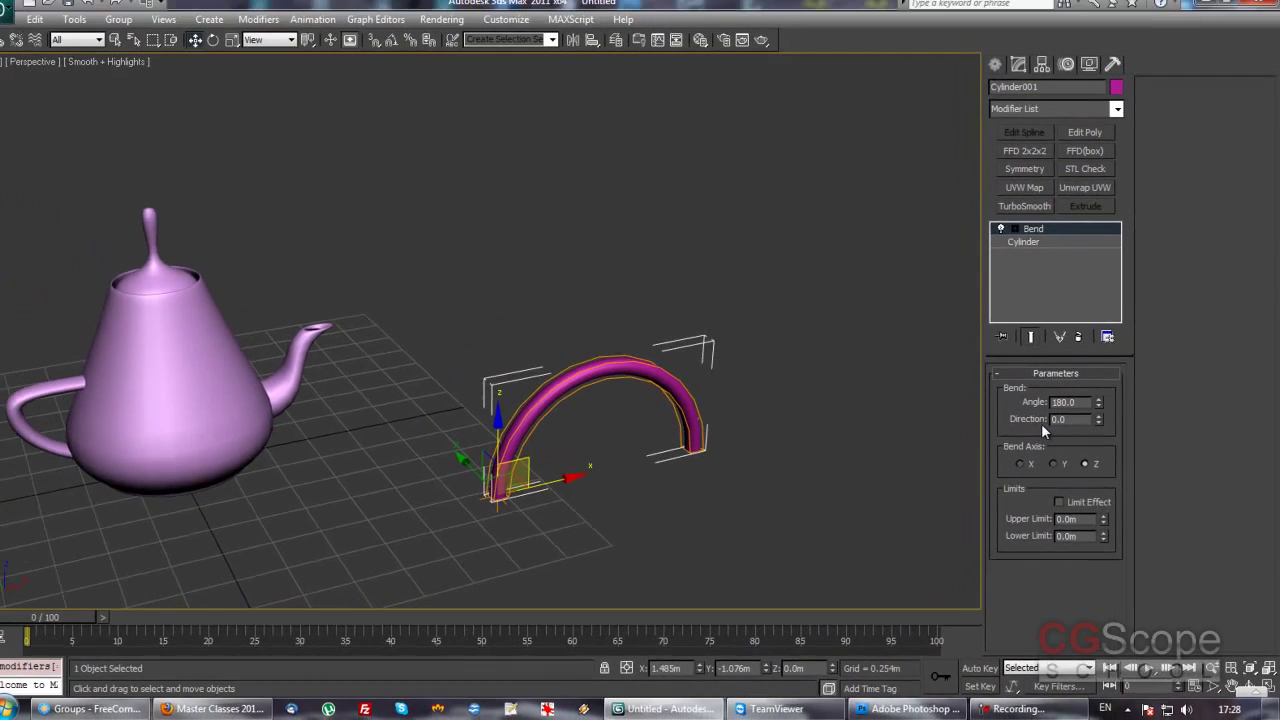
- Sweep the bend angle to -202.5, then set it back to 180
mouse_move(1100, 418)
mouse_down()
mouse_move(1014, 310)
mouse_move(1005, 255)
mouse_move(1070, 707)
mouse_up()
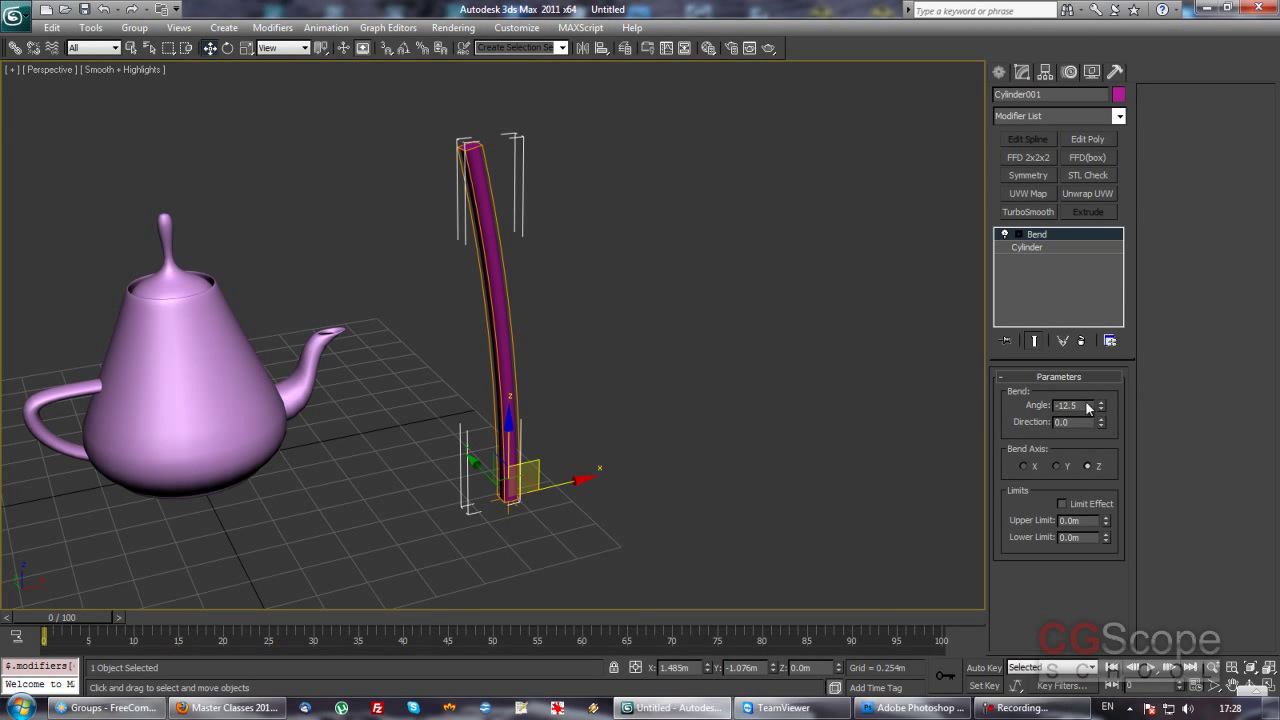
double_click(1068, 406)
text(180)
key(Return)
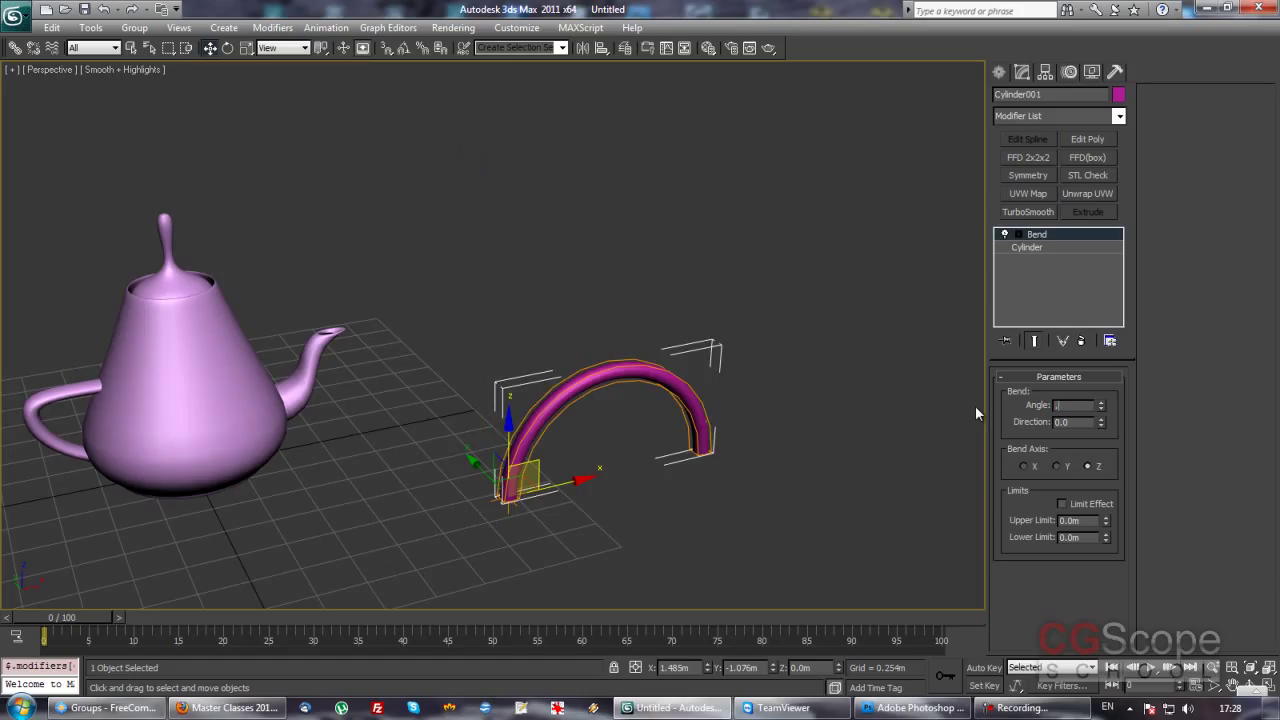
text(180)
key(Return)
mouse_move(1103, 424)
mouse_down()
mouse_move(1077, 194)
mouse_move(1020, 10)
mouse_up()
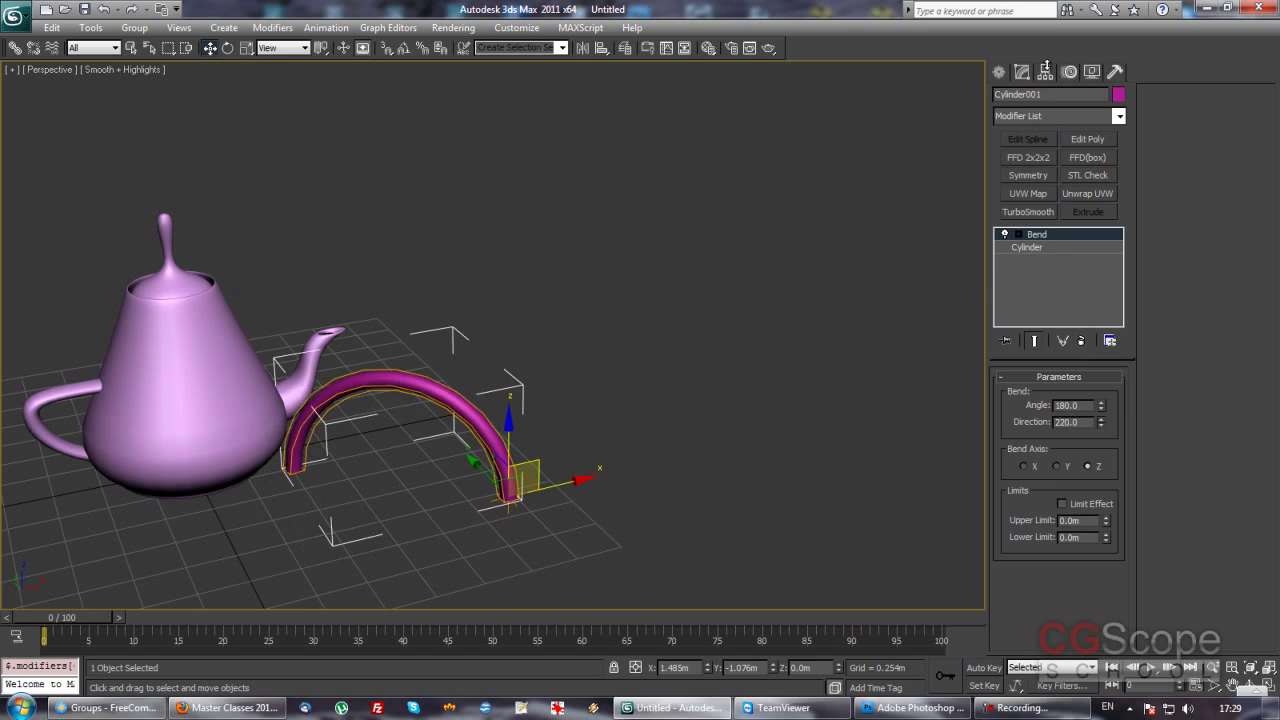
drag(1020, 10, 1090, 423)
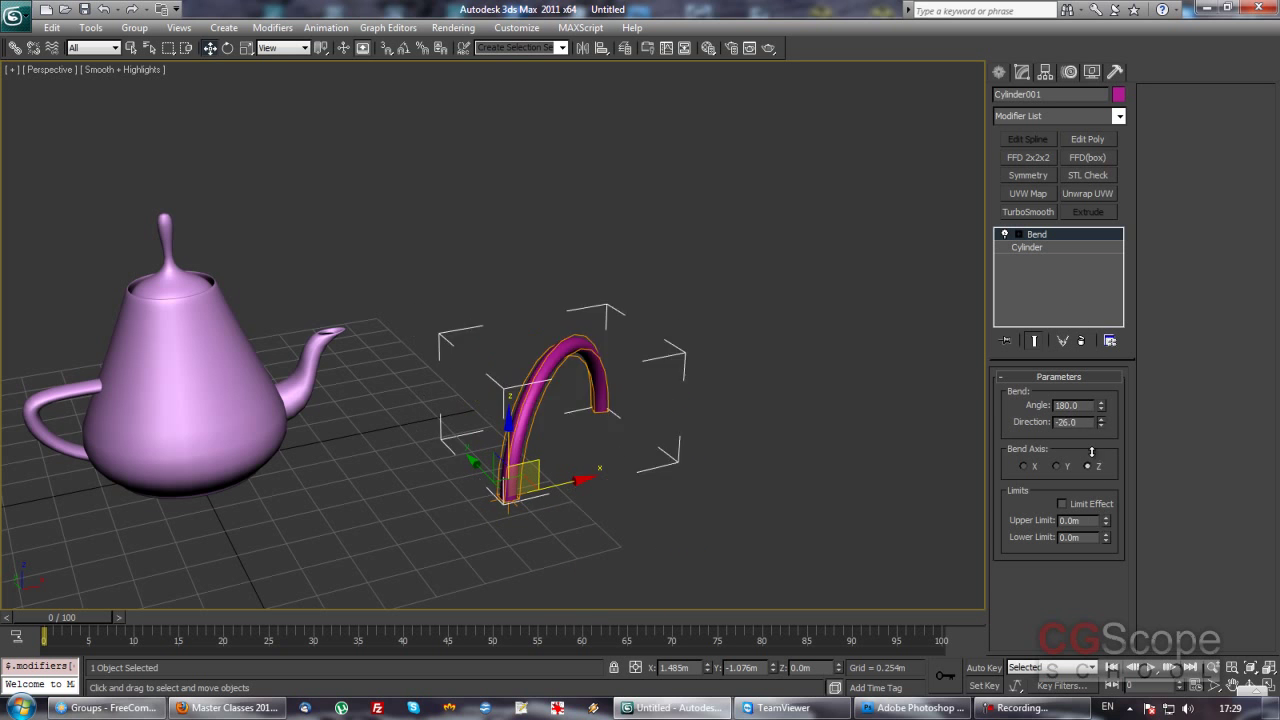
text(90)
key(Return)
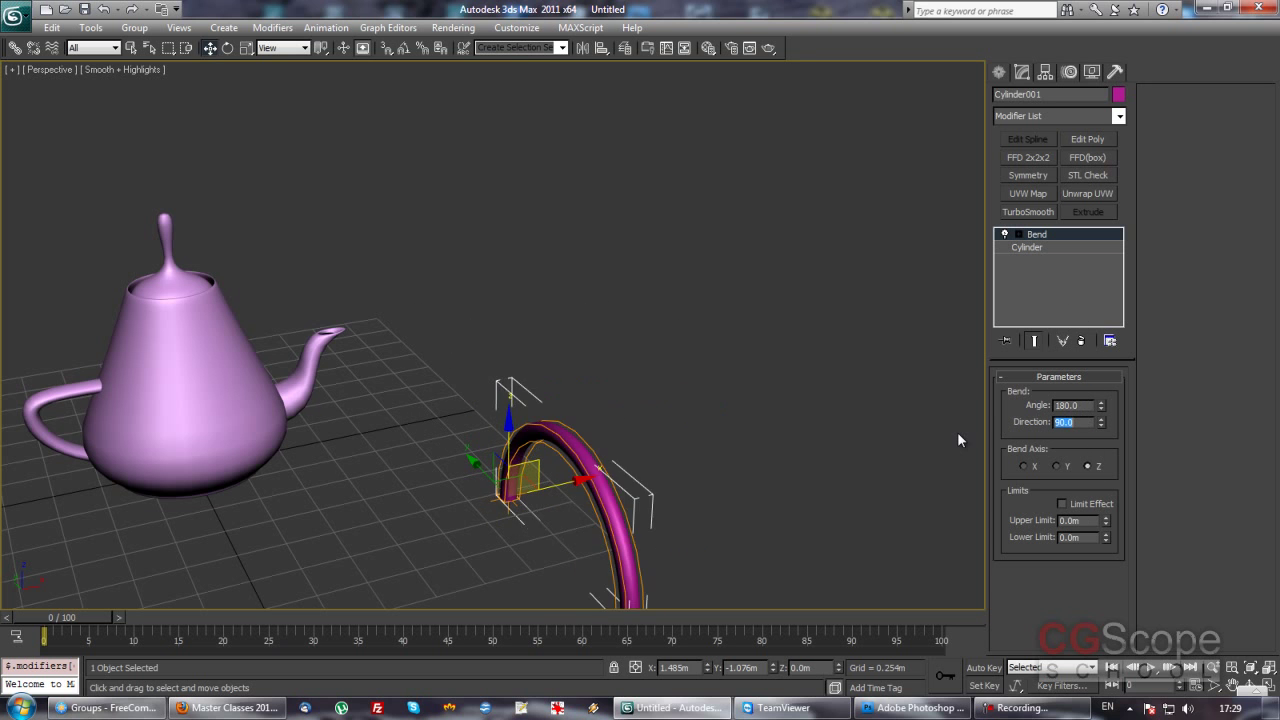
text(-90)
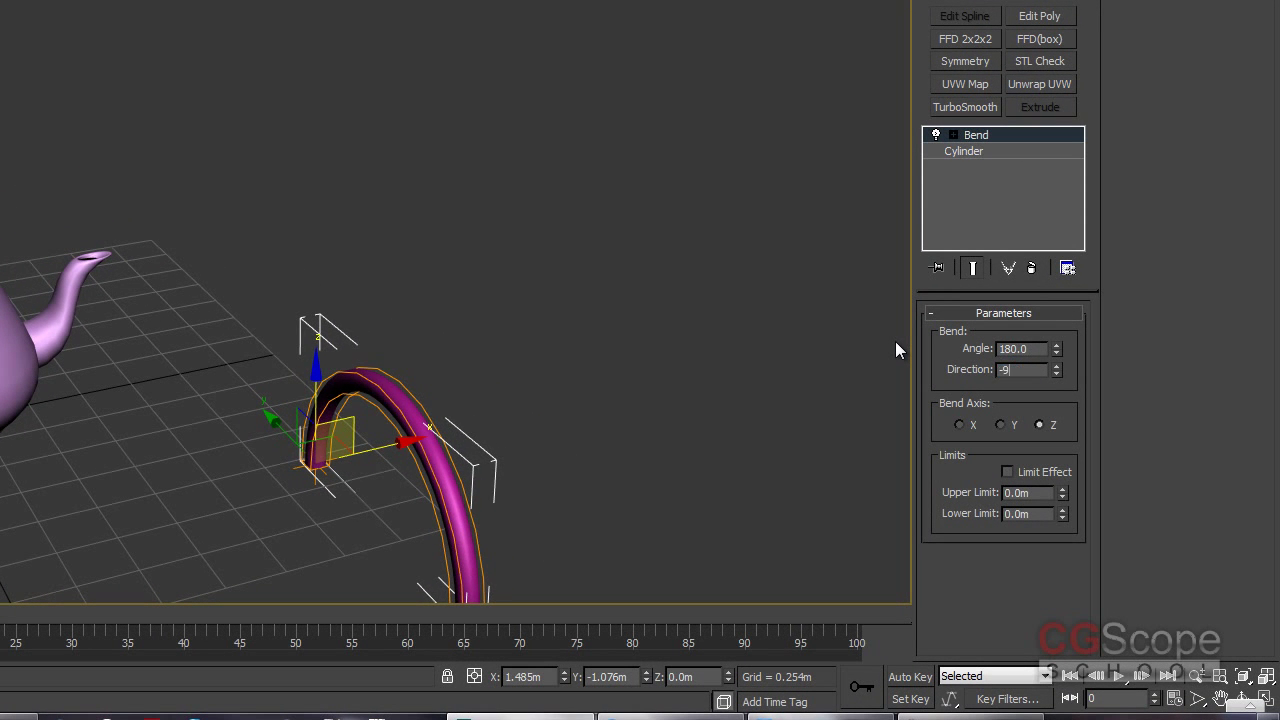
key(Return)
text(-45)
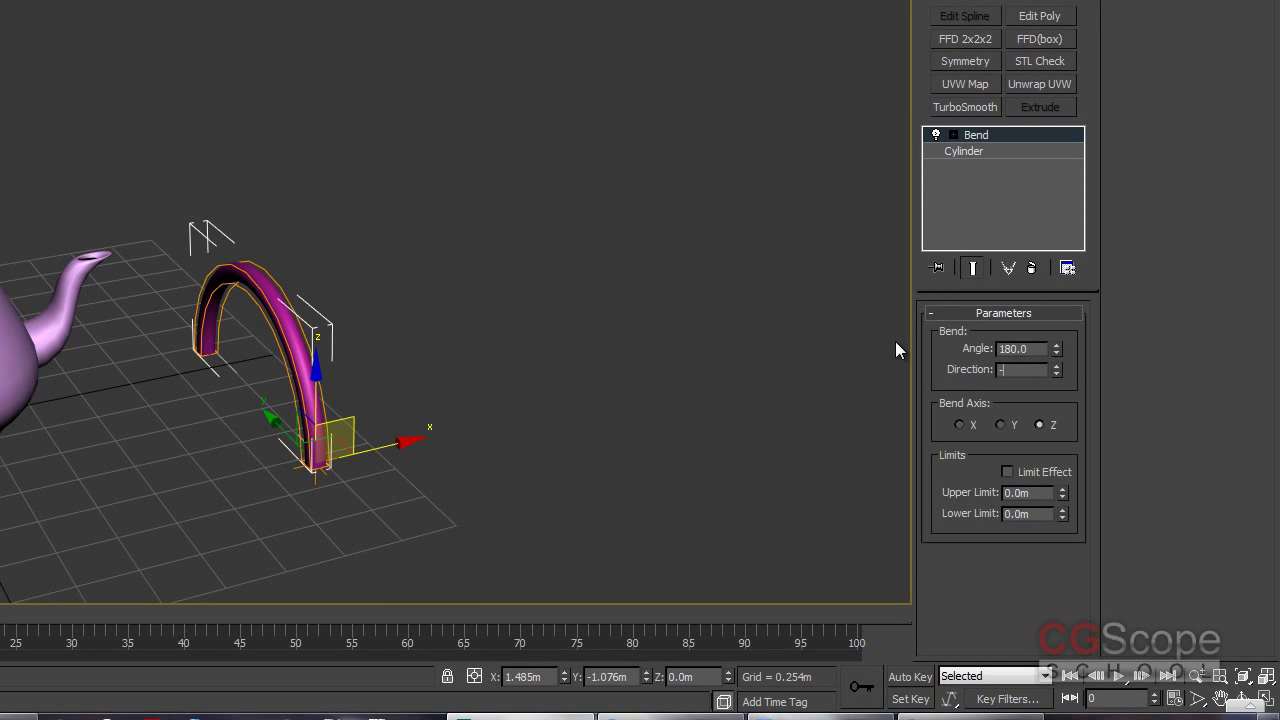
key(Return)
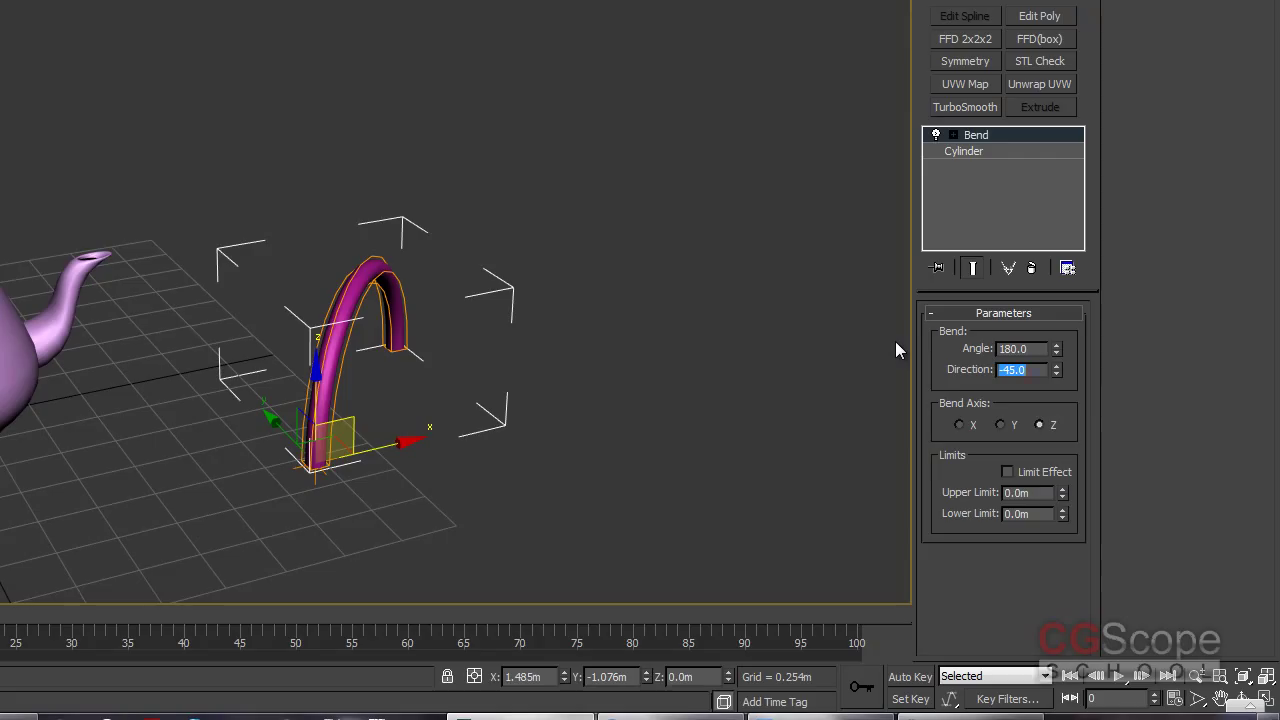
text(0)
key(Return)
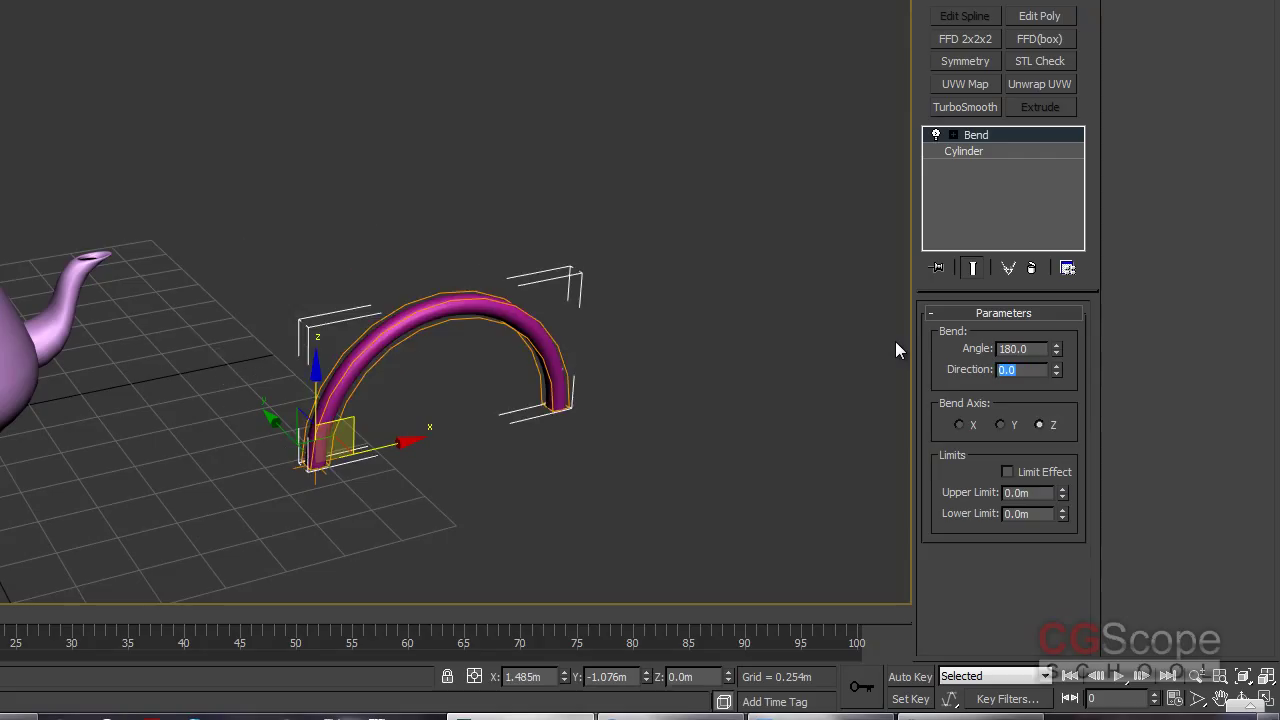
middle_drag(623, 363, 606, 357)
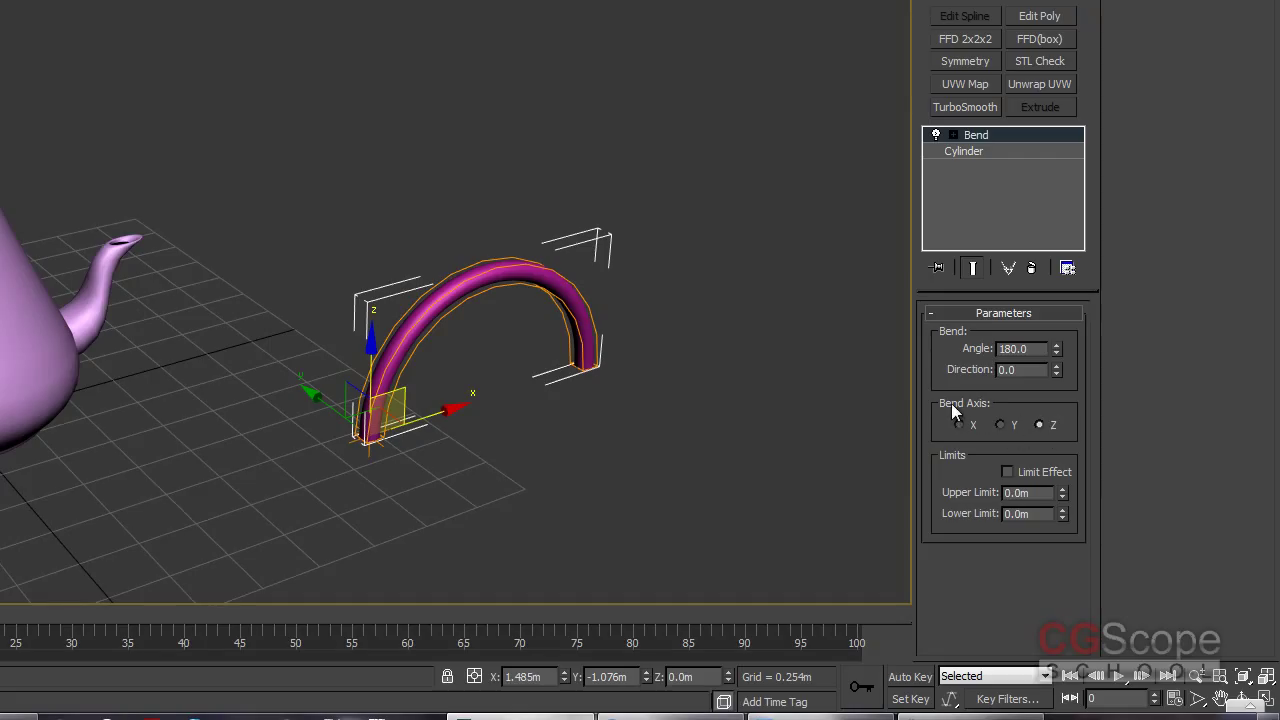
- Switch the Bend Axis to Y and sweep the angle to -513.5
click(1002, 424)
scroll(555, 405, up, 3)
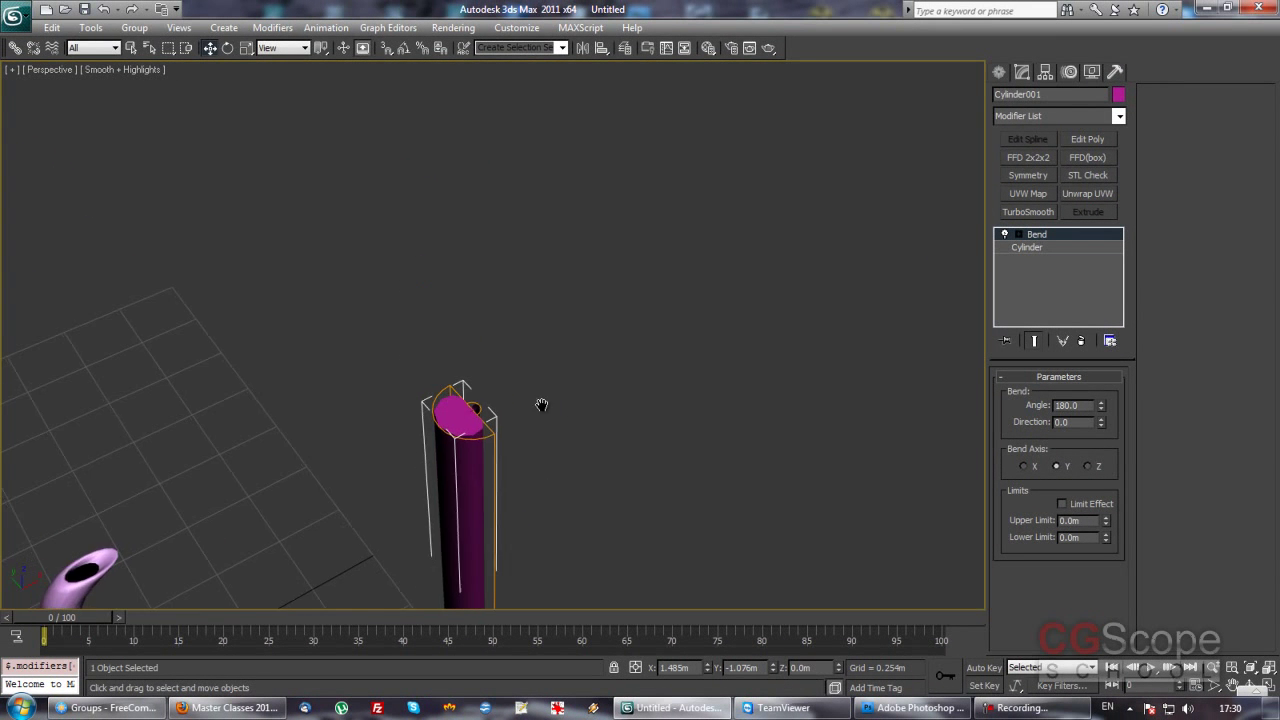
scroll(541, 404, up, 2)
scroll(585, 369, up, 2)
scroll(594, 391, up, 1)
mouse_move(1101, 407)
mouse_down()
mouse_move(1041, 94)
mouse_move(1082, 695)
mouse_move(1004, 428)
mouse_up()
- Switch the Bend Axis to X, reset the angle to zero, then nudge it to 11.5
click(1022, 466)
scroll(666, 430, down, 3)
scroll(660, 396, down, 3)
mouse_move(652, 403)
alt+middle_down()
mouse_move(874, 400)
mouse_move(800, 403)
mouse_move(740, 428)
alt+middle_up()
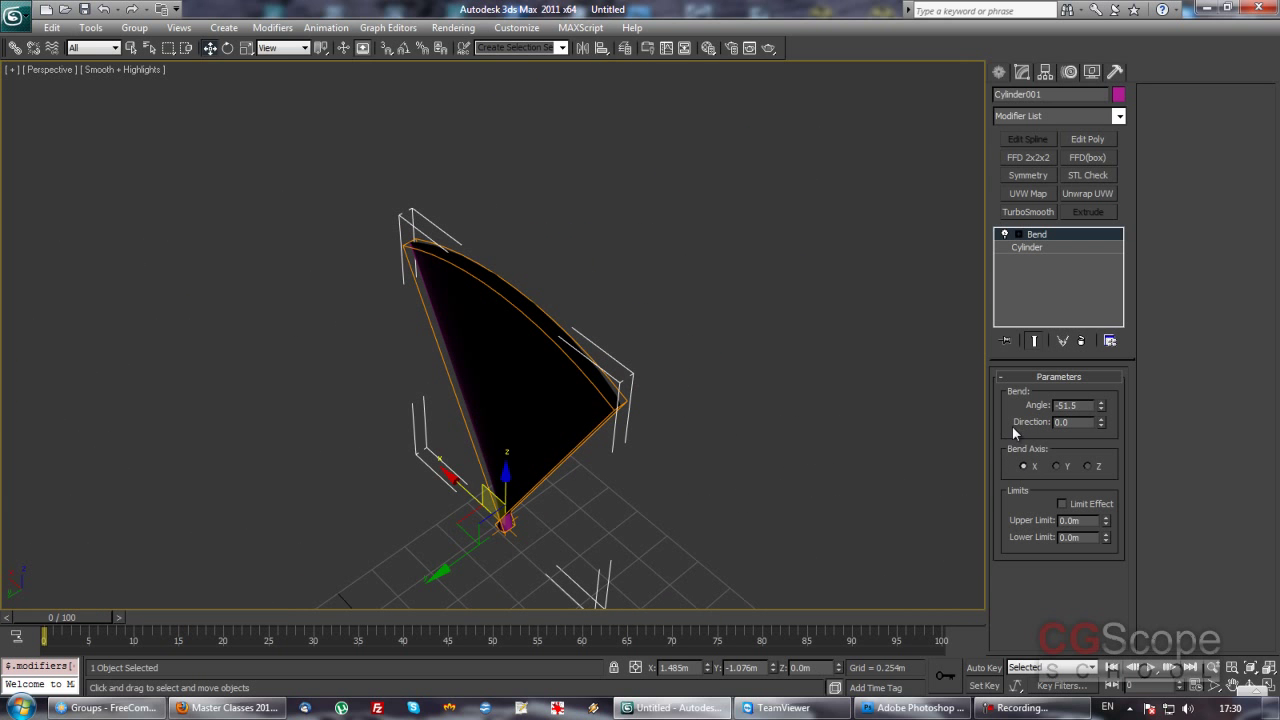
right_click(1093, 408)
right_click(1101, 405)
drag(1101, 405, 1076, 343)
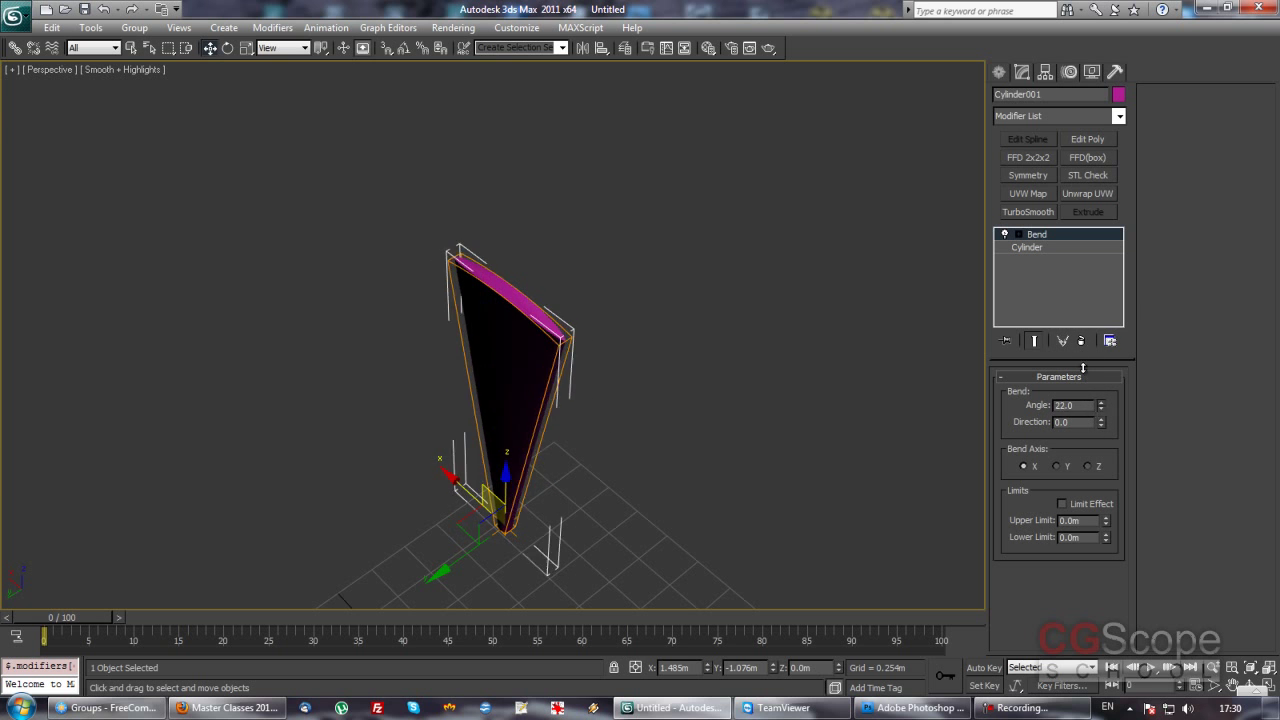
- Bend around the Z axis, trying a 10-degree Direction before resetting it to 0
click(1089, 466)
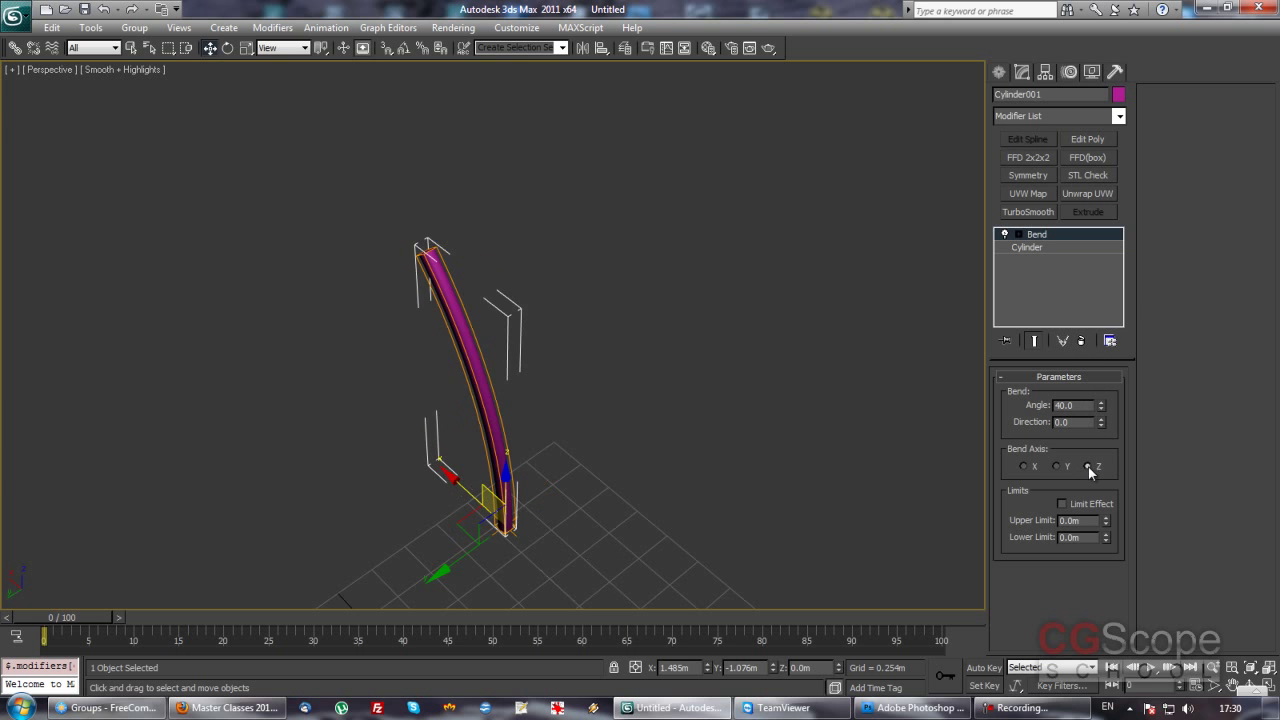
mouse_move(667, 448)
alt+middle_down()
mouse_move(707, 397)
mouse_move(714, 417)
mouse_move(772, 429)
mouse_move(768, 413)
mouse_move(741, 419)
alt+middle_up()
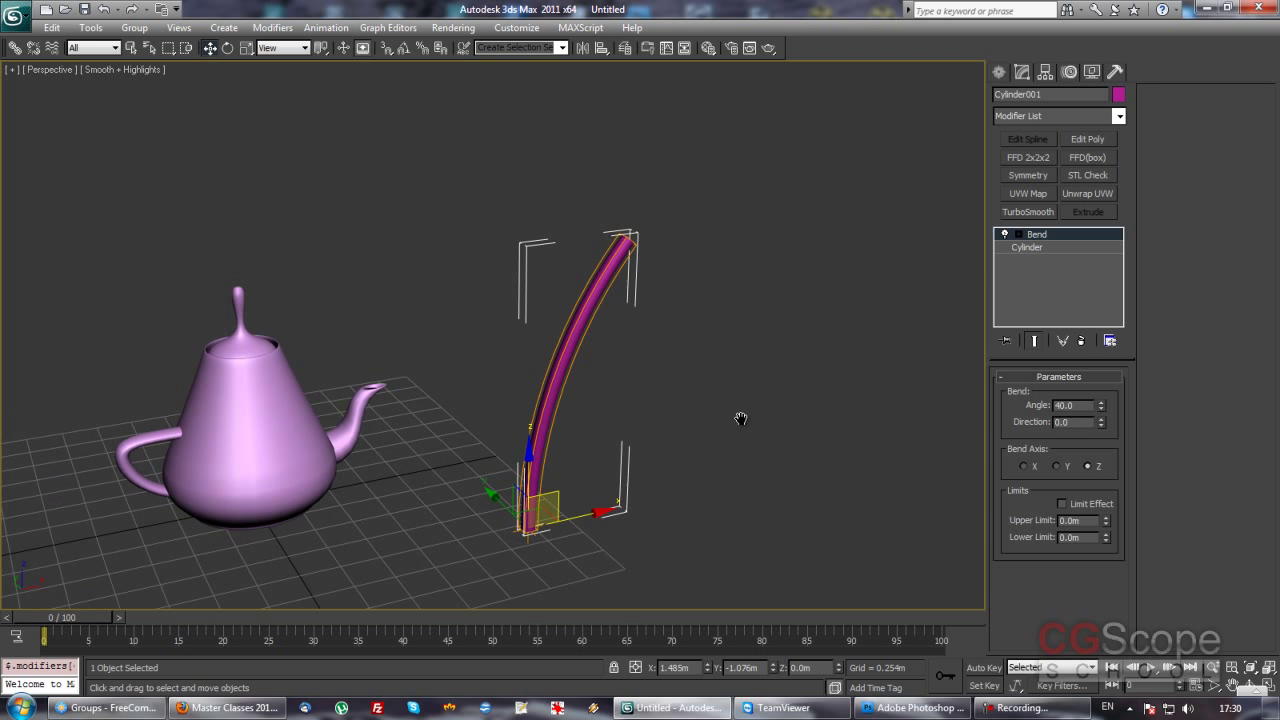
drag(1101, 419, 1101, 410)
right_click(1108, 432)
right_click(1101, 422)
mouse_move(746, 409)
alt+middle_down()
mouse_move(710, 416)
mouse_move(846, 338)
alt+middle_up()
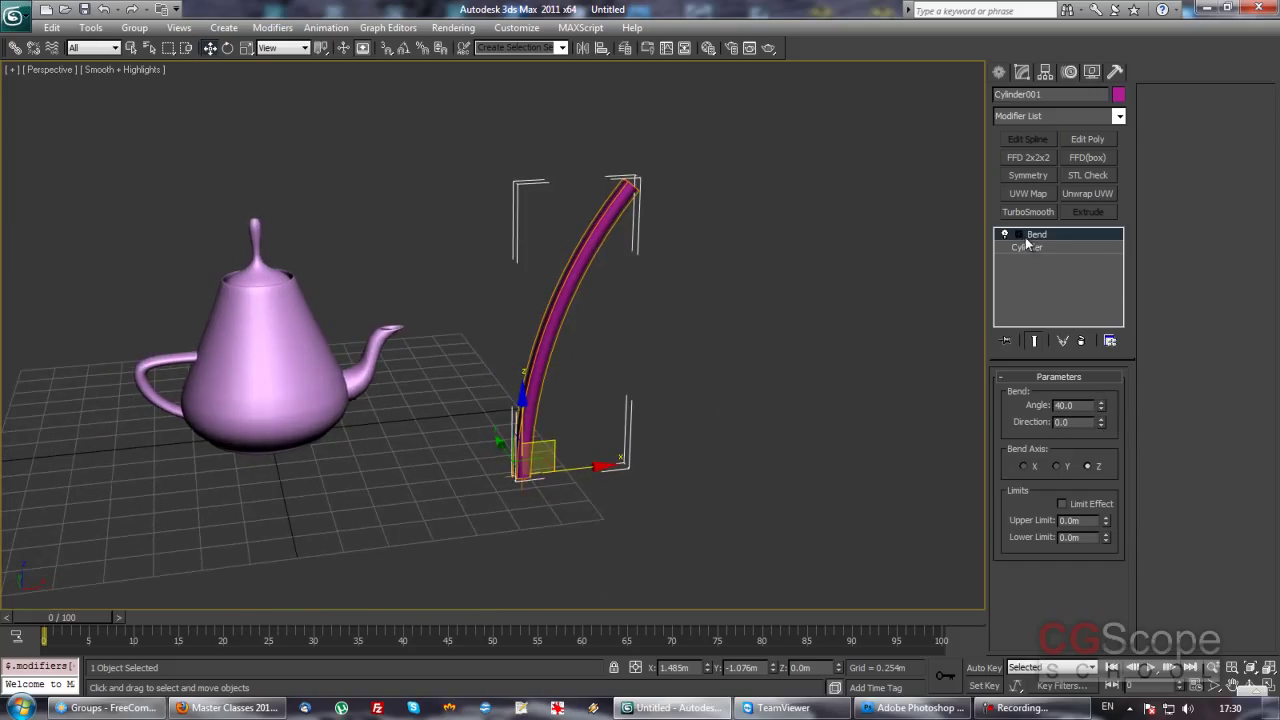
- At the Bend Gizmo level, move the gizmo along X and rotate it about Y, then undo
click(1018, 235)
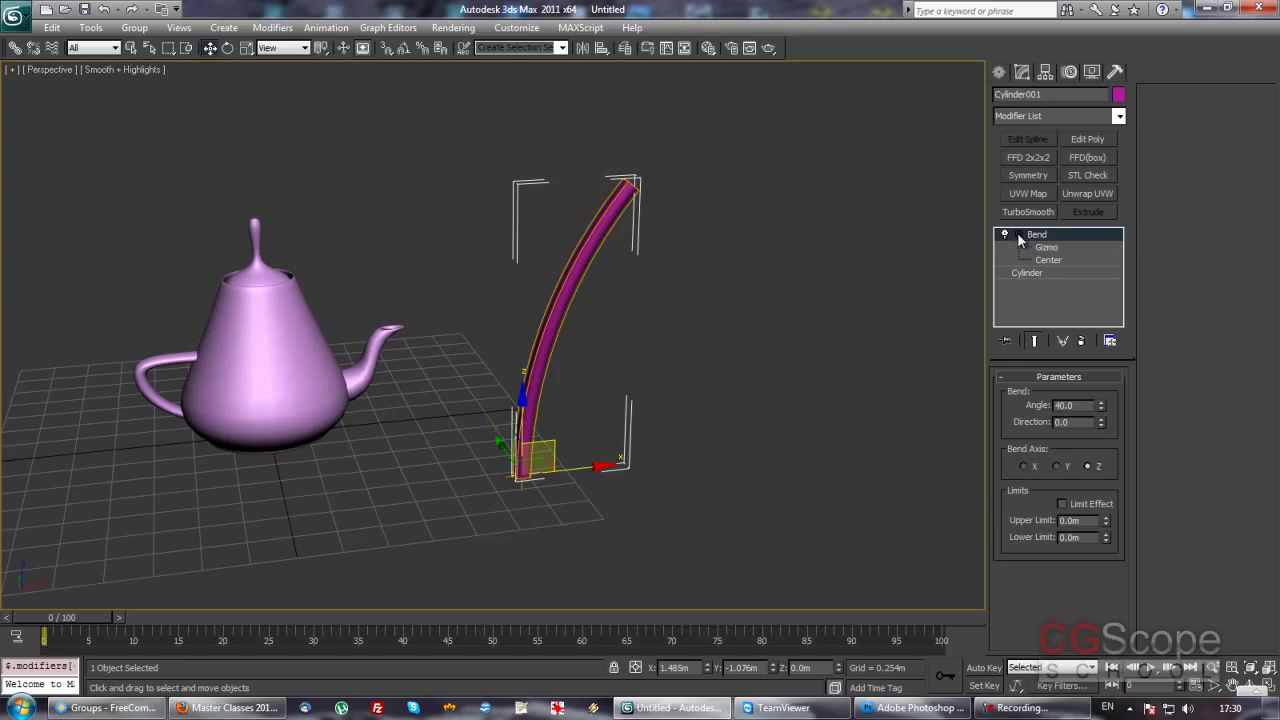
mouse_move(663, 392)
middle_down()
mouse_move(632, 397)
mouse_move(651, 394)
middle_up()
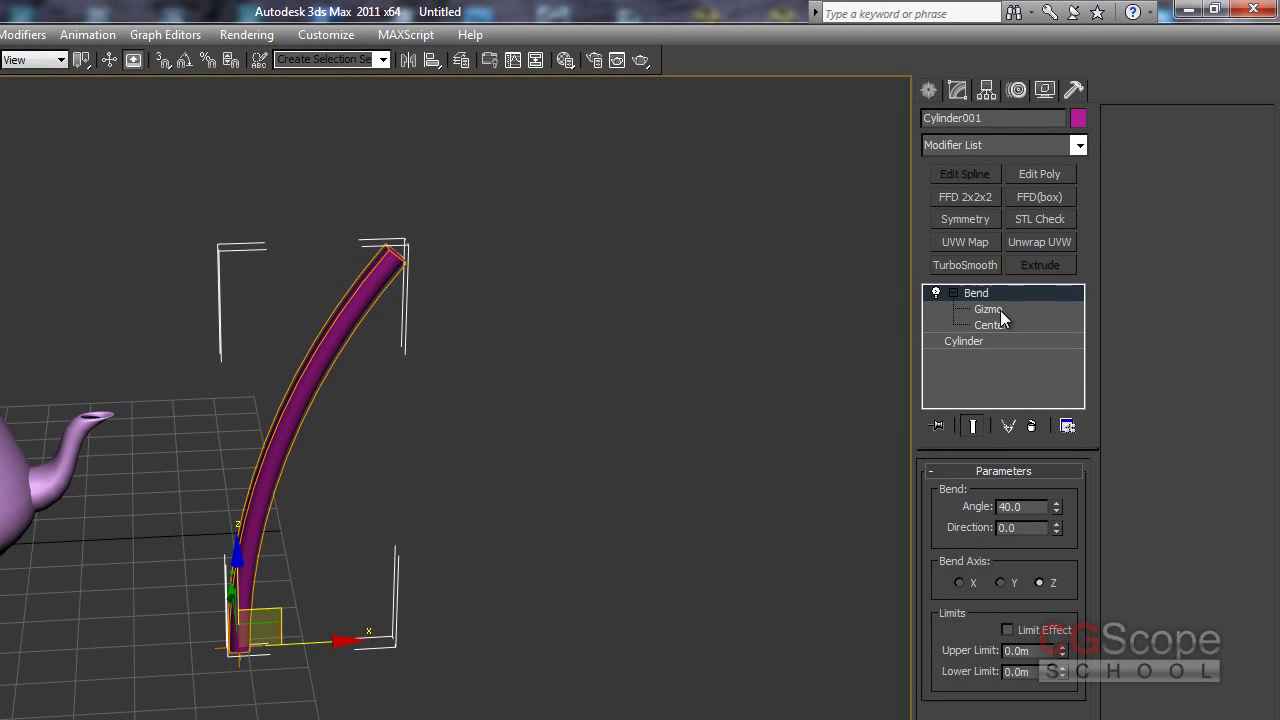
click(1002, 311)
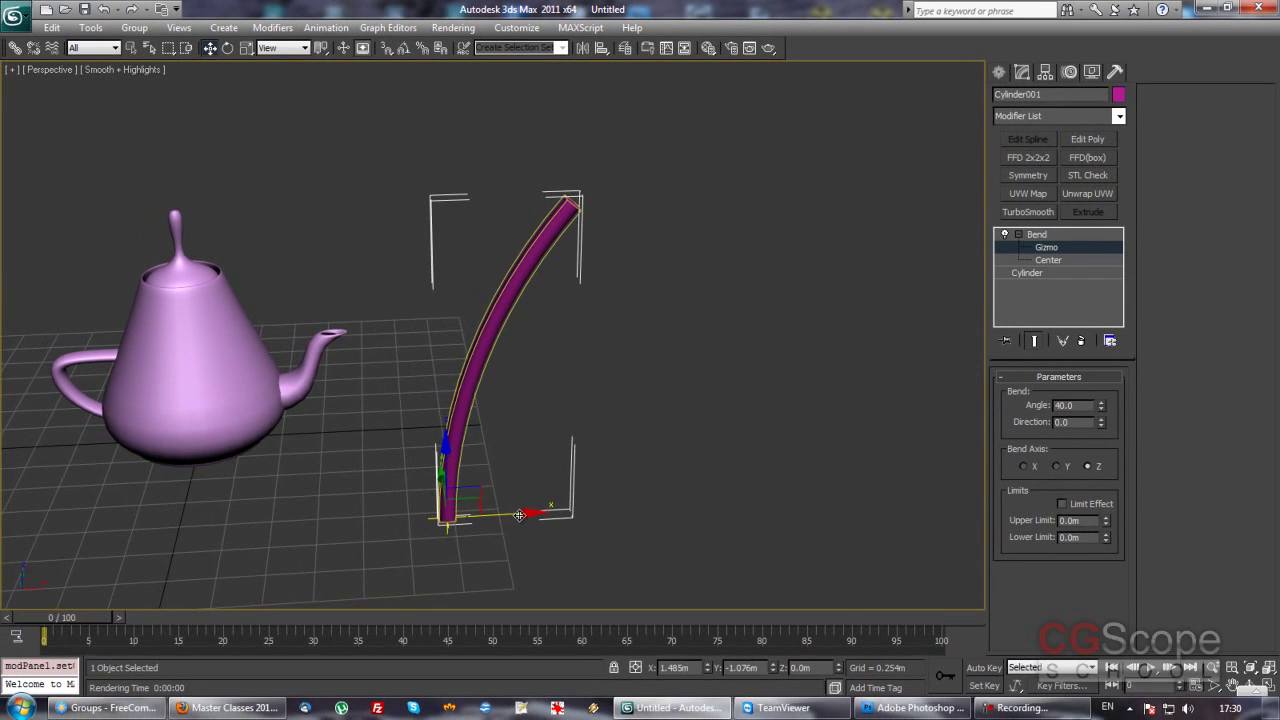
mouse_move(494, 528)
mouse_down()
mouse_move(565, 514)
mouse_move(466, 544)
mouse_move(720, 571)
mouse_move(337, 571)
mouse_move(659, 576)
mouse_move(552, 561)
mouse_up()
key(e)
mouse_move(497, 456)
mouse_down()
mouse_move(431, 426)
mouse_move(633, 566)
mouse_up()
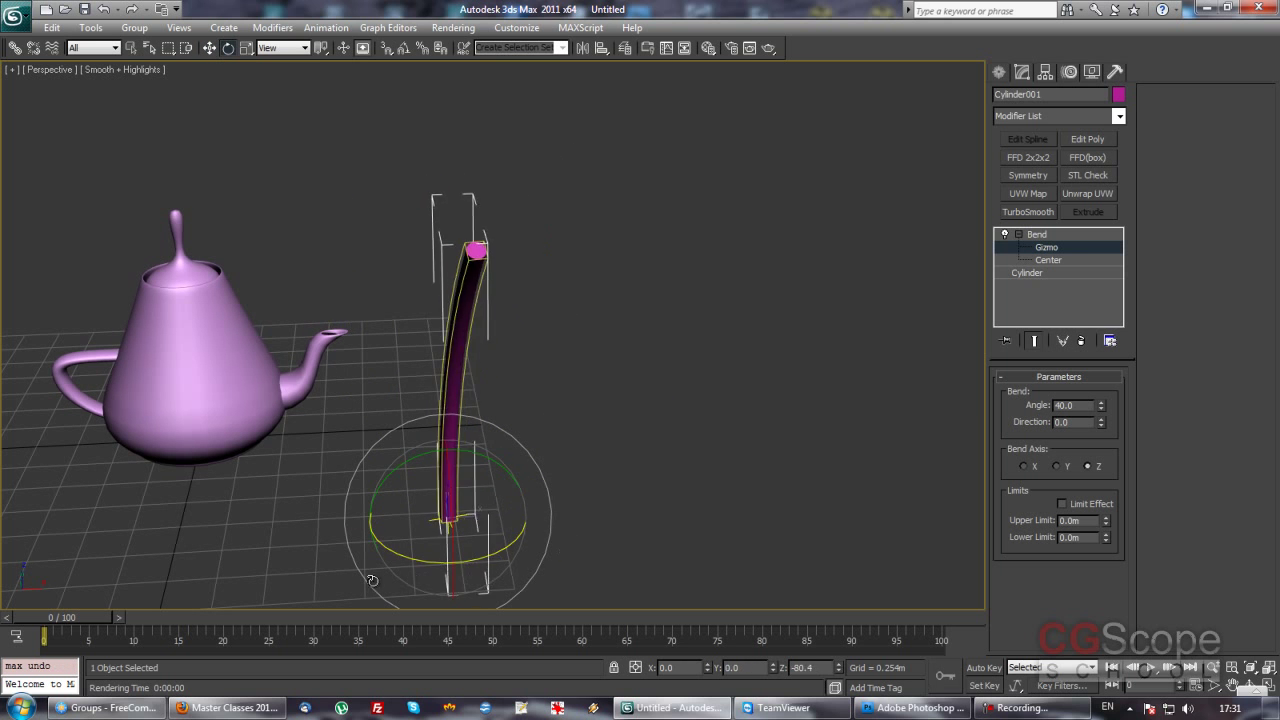
key(ctrl+z)
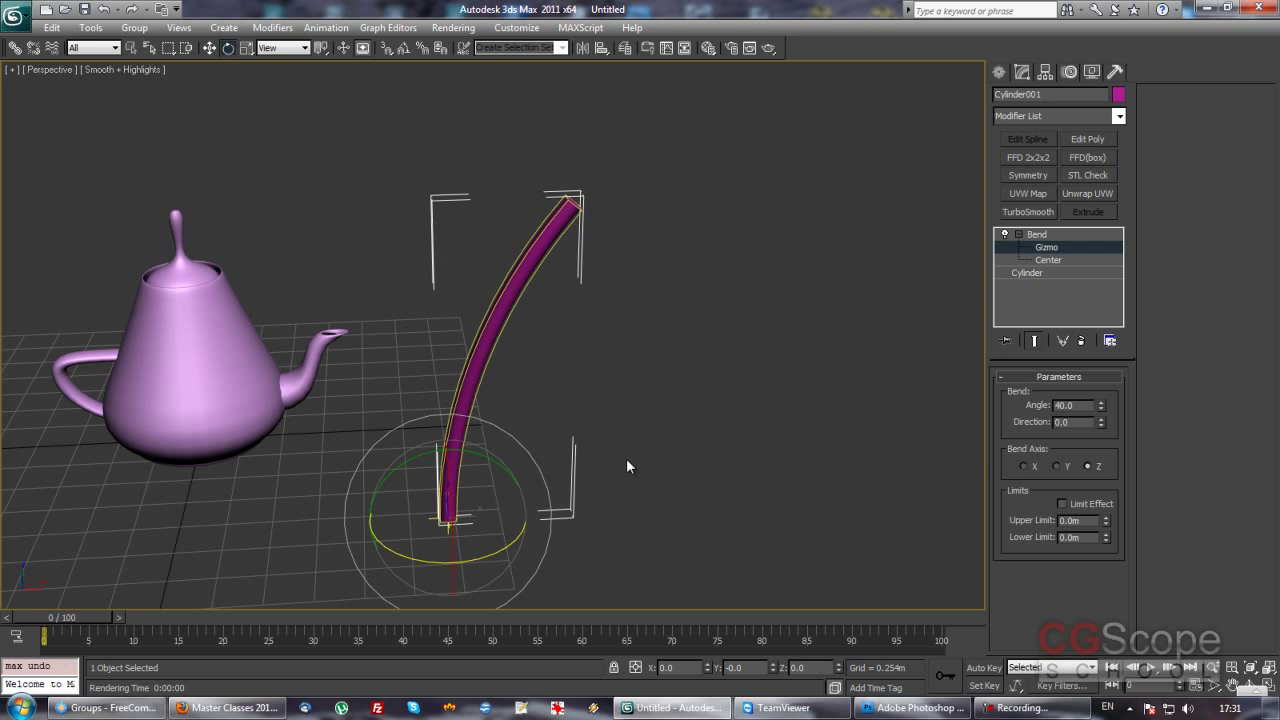
middle_drag(619, 461, 680, 437)
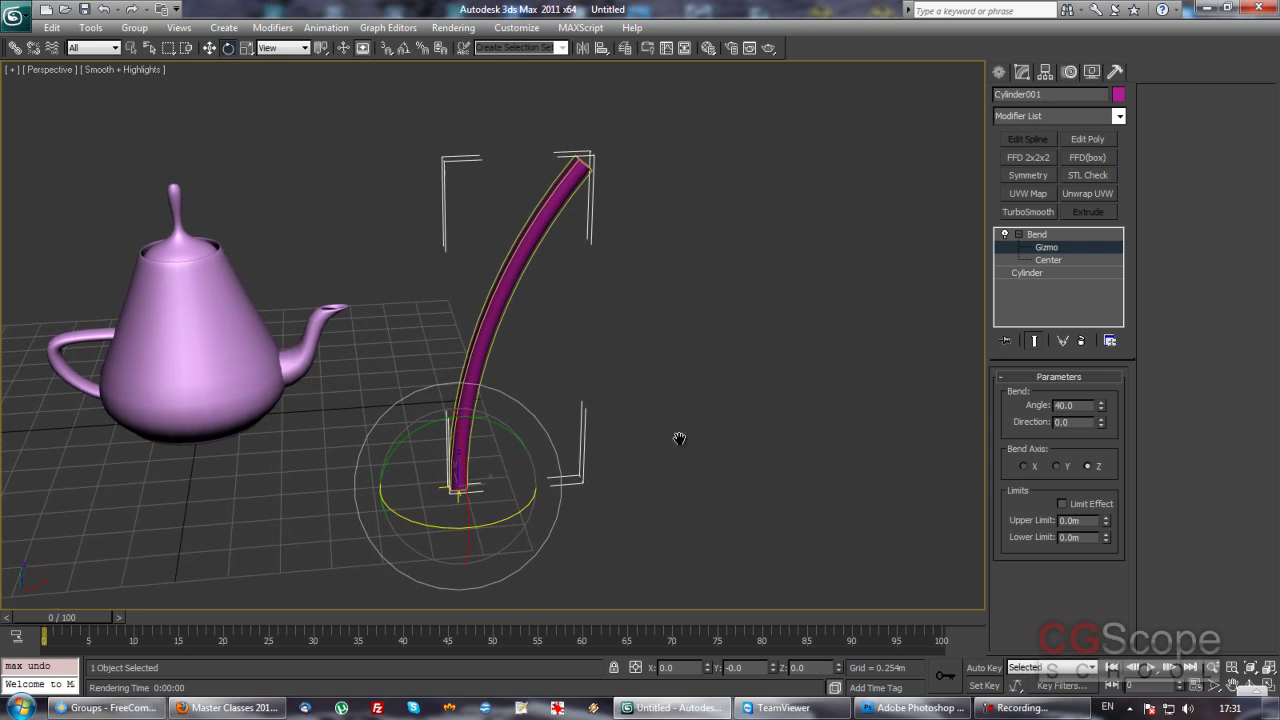
mouse_move(725, 360)
middle_down()
mouse_move(691, 369)
mouse_move(714, 377)
middle_up()
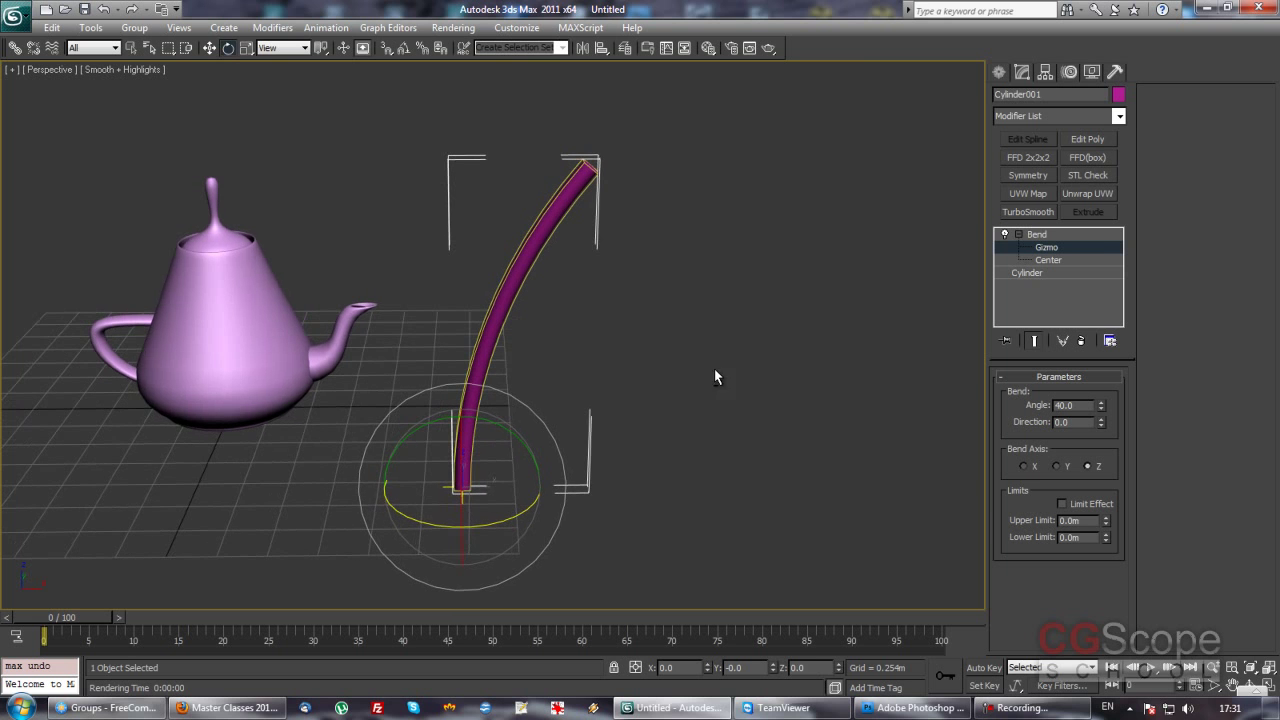
- In wireframe, move the Bend Center along Z on the thin cylinder
click(1057, 261)
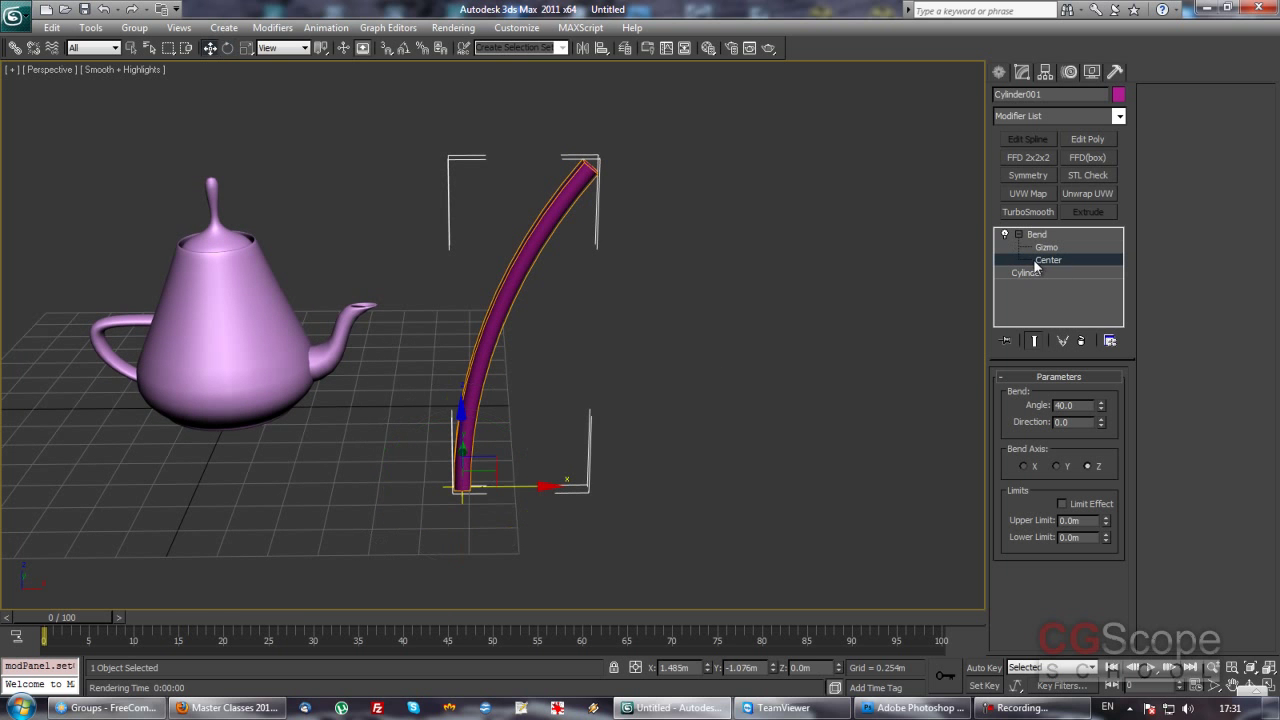
scroll(714, 420, up, 2)
scroll(737, 357, up, 2)
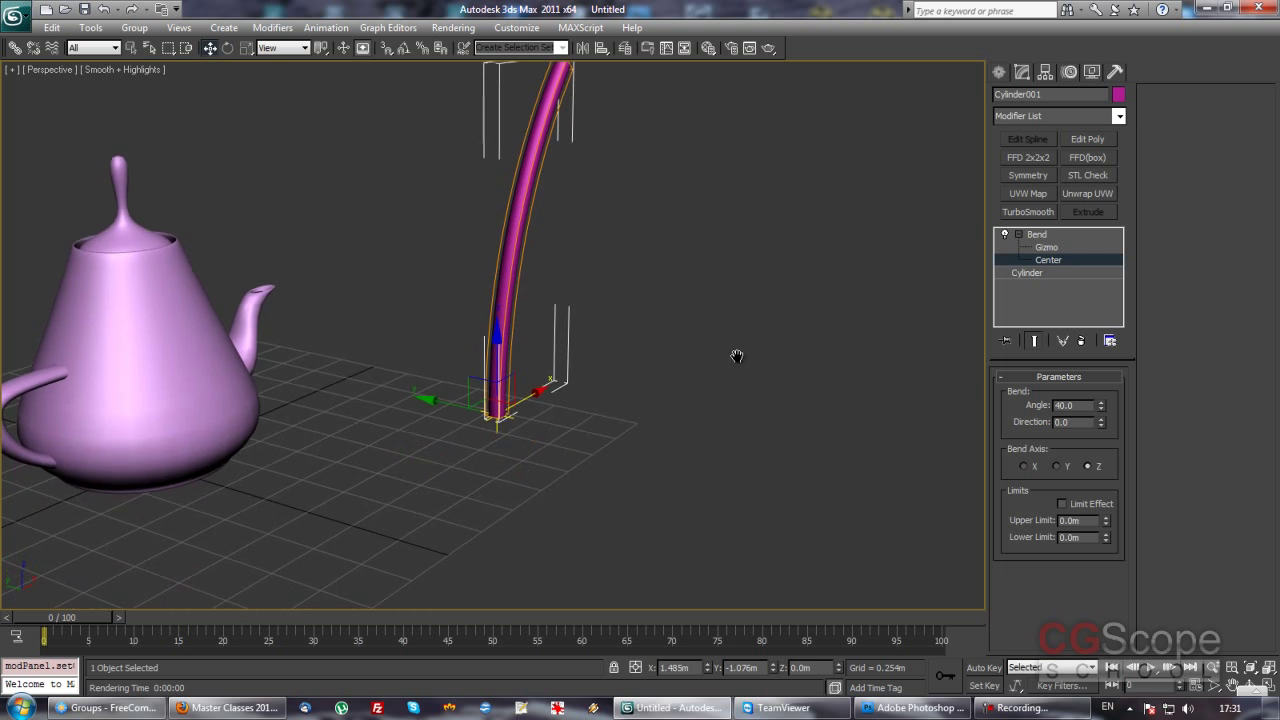
scroll(691, 377, up, 2)
scroll(671, 363, up, 2)
scroll(671, 363, up, 2)
scroll(668, 362, up, 2)
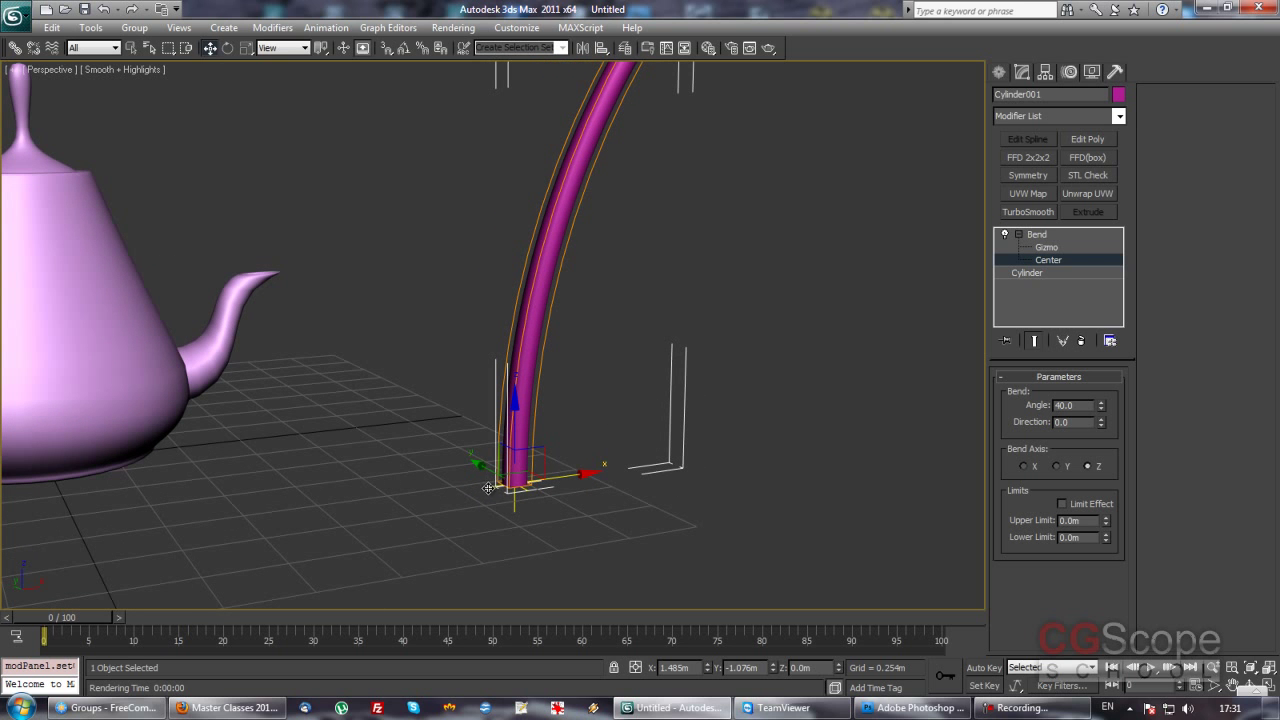
scroll(614, 481, down, 1)
key(F3)
alt+middle_drag(617, 433, 598, 474)
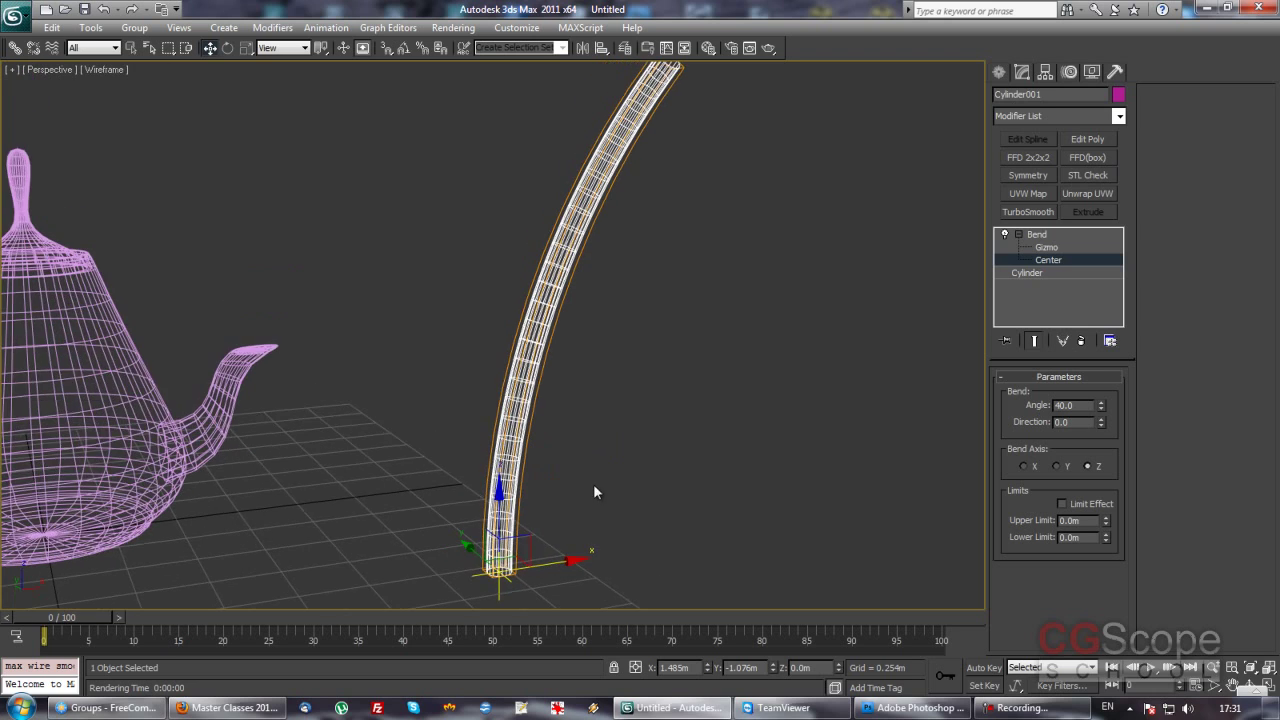
scroll(714, 386, down, 1)
scroll(643, 406, down, 1)
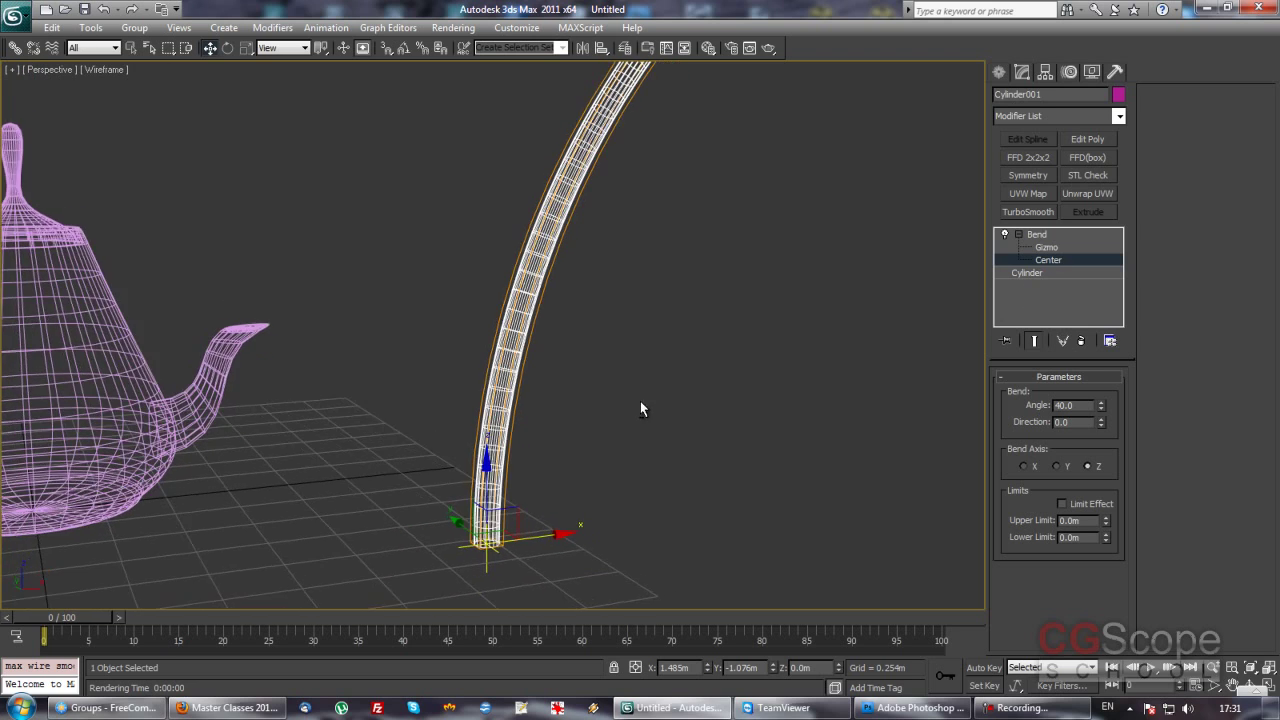
scroll(606, 406, down, 2)
scroll(580, 430, down, 1)
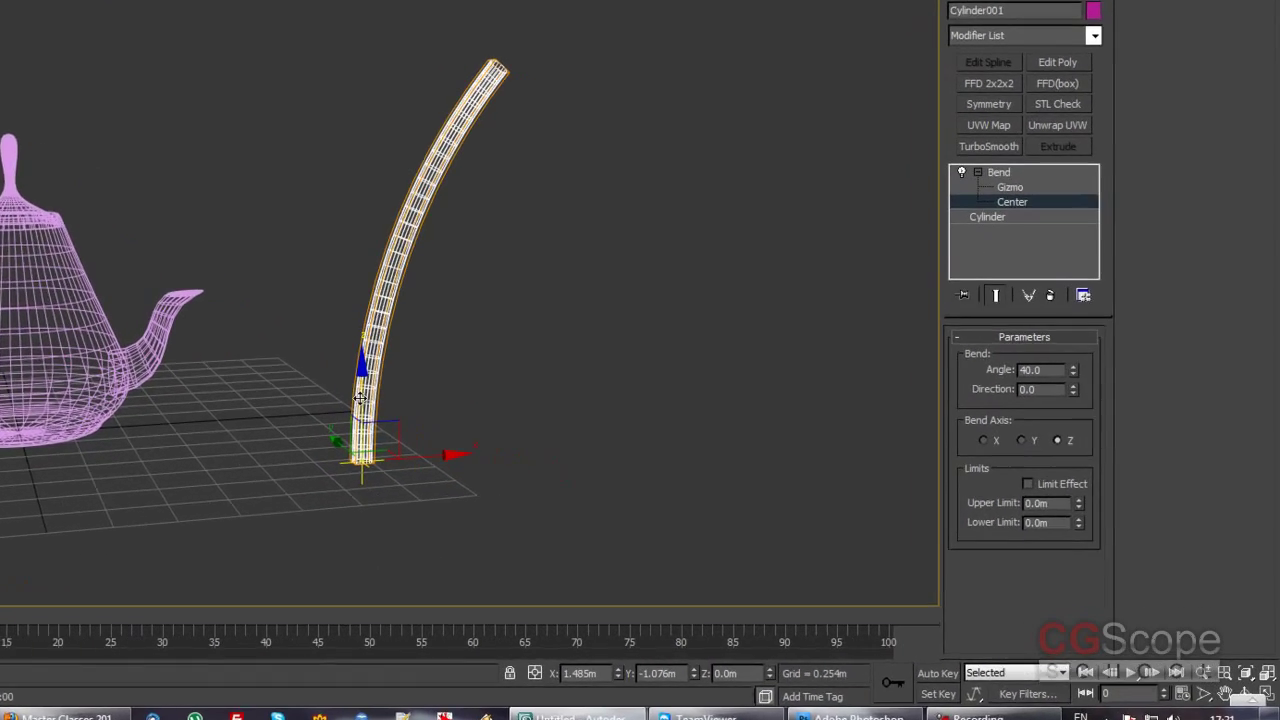
mouse_move(290, 337)
mouse_down()
mouse_move(303, 121)
mouse_move(295, 150)
mouse_up()
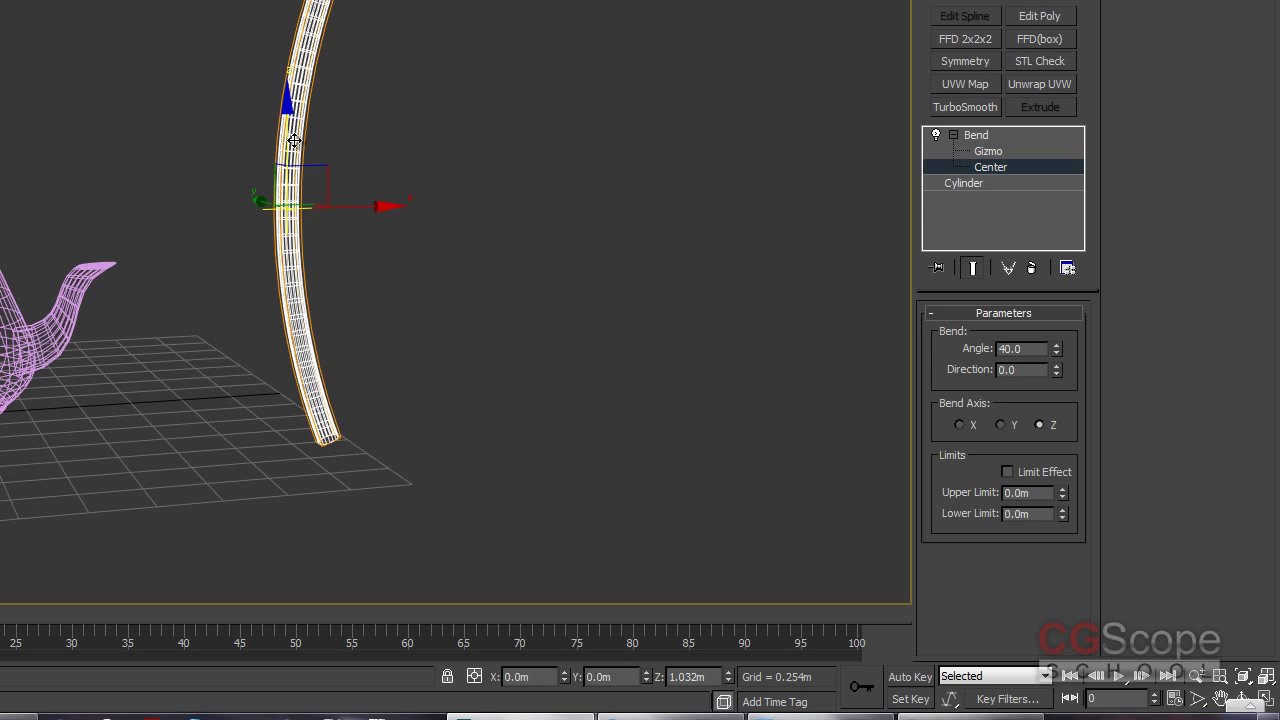
mouse_move(295, 150)
mouse_down()
mouse_move(292, 276)
mouse_move(309, 296)
mouse_move(320, 143)
mouse_up()
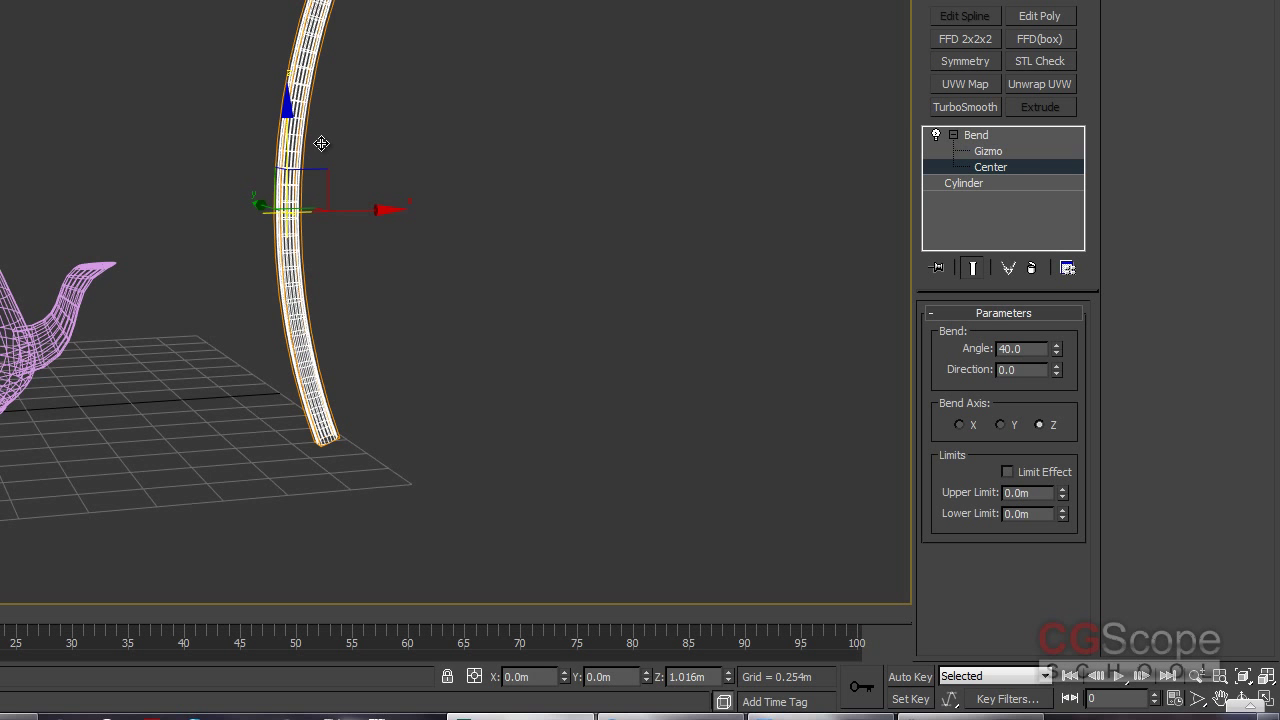
- Back at the Bend level, set the bend Angle to 101 and return to shaded view
click(965, 135)
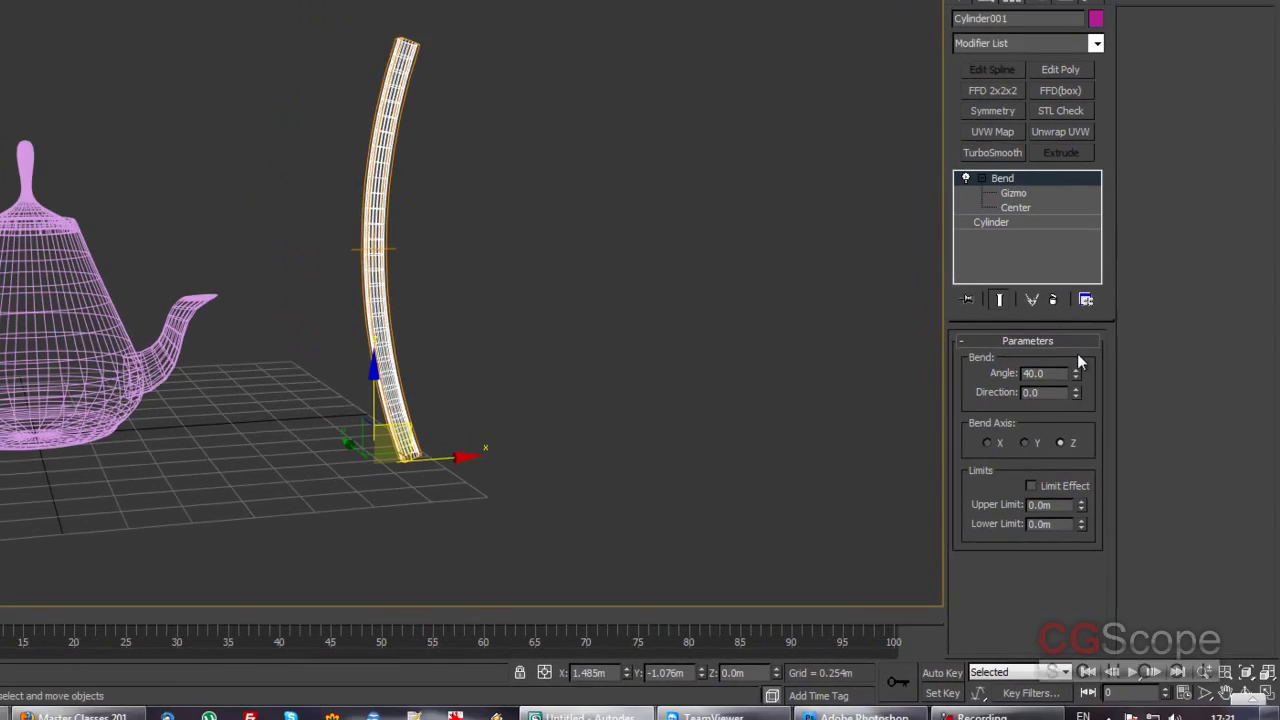
mouse_move(1101, 403)
mouse_down()
mouse_move(1100, 385)
mouse_move(1066, 713)
mouse_up()
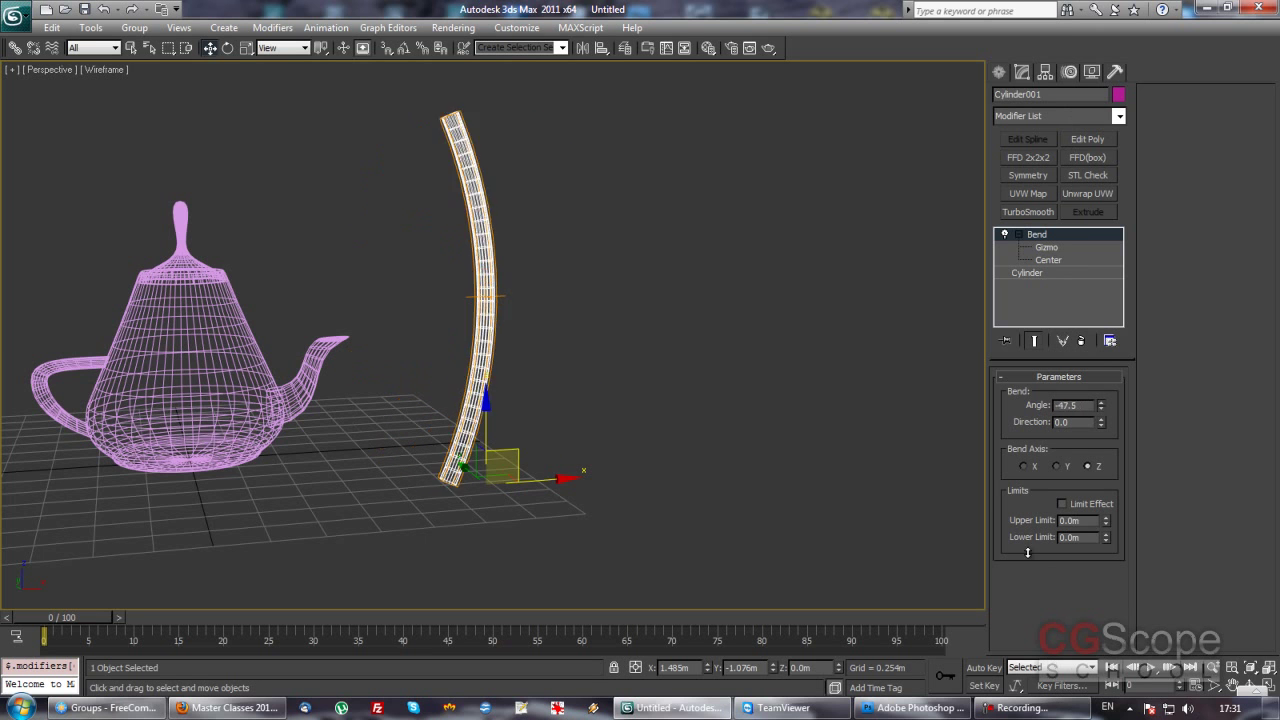
mouse_move(1066, 713)
mouse_down()
mouse_move(960, 120)
mouse_move(1097, 420)
mouse_up()
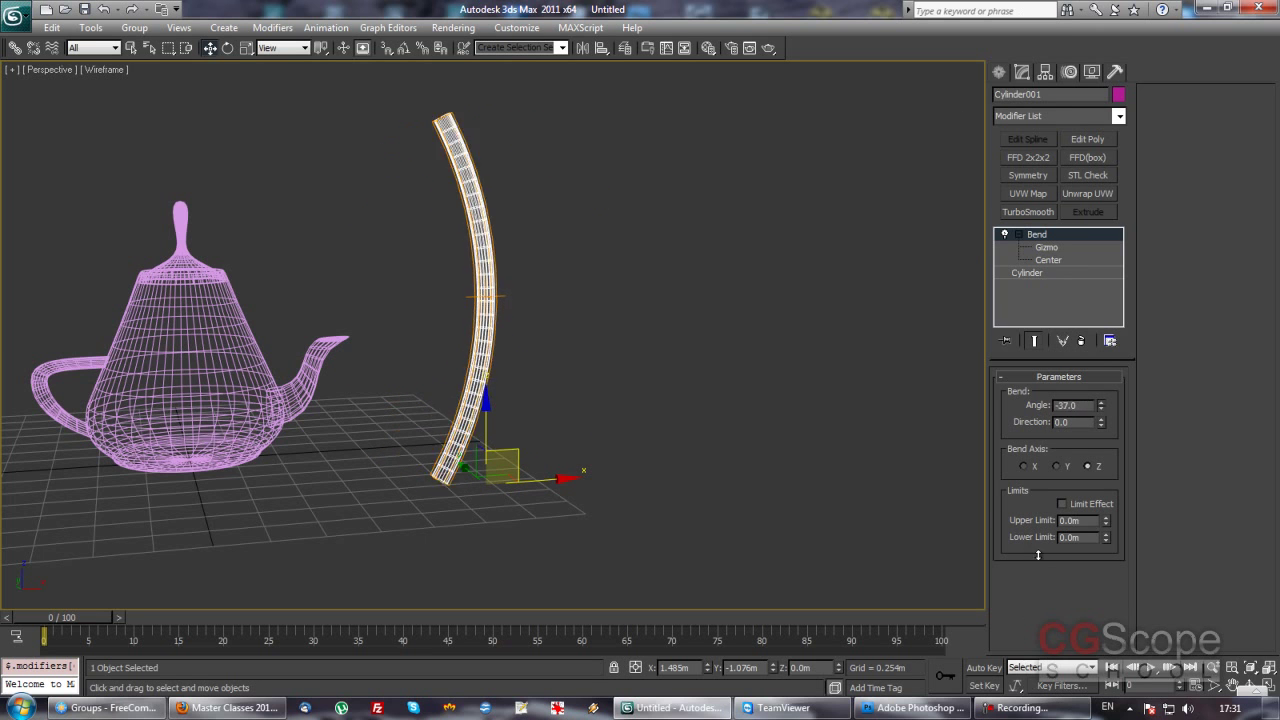
text(101)
mouse_move(726, 420)
alt+middle_down()
mouse_move(697, 414)
mouse_move(718, 399)
alt+middle_up()
key(F3)
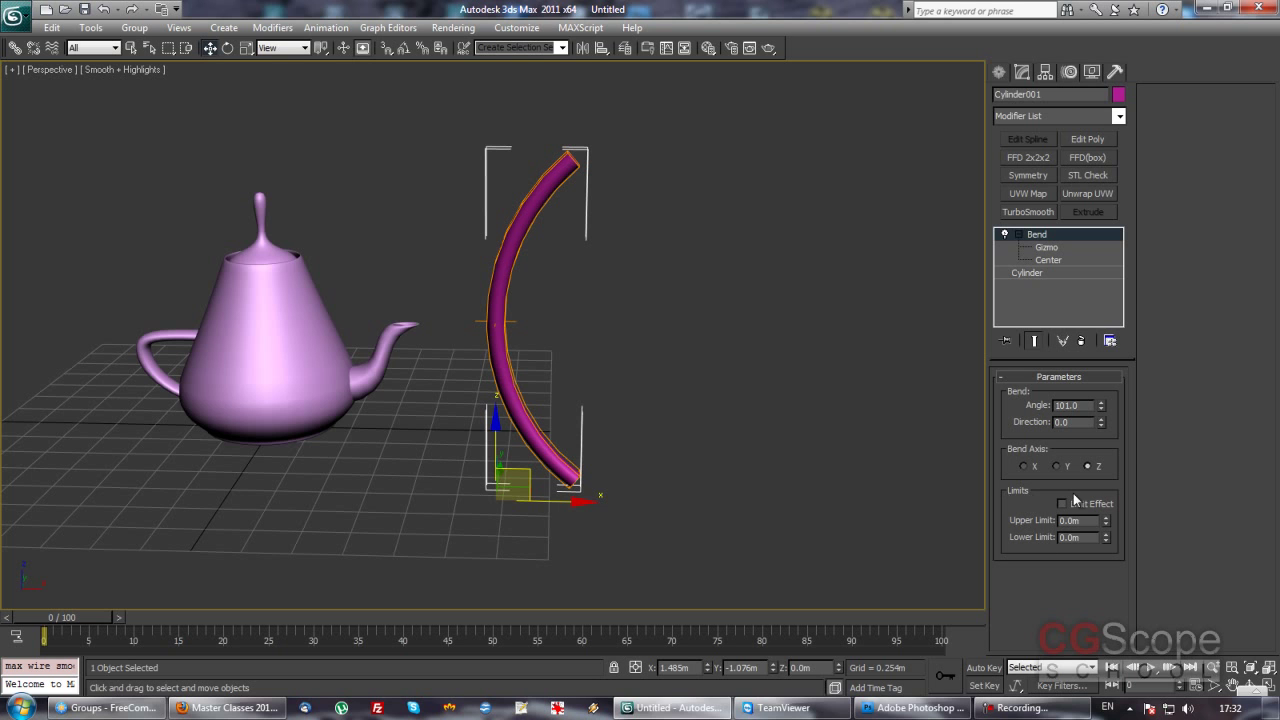
- Enable Limit Effect and raise the Upper Limit to 0.256m, kinking the cylinder into an L
click(1062, 504)
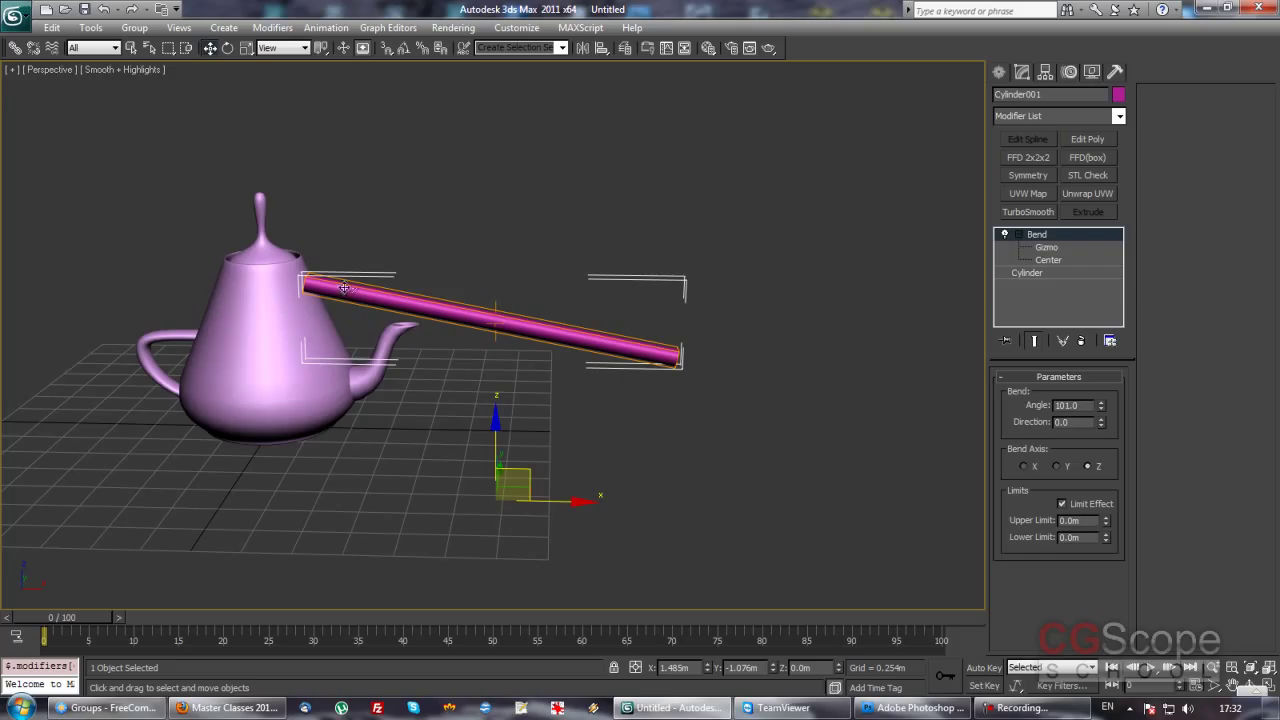
mouse_move(617, 364)
middle_down()
mouse_move(577, 401)
mouse_move(601, 401)
mouse_move(545, 359)
mouse_move(643, 383)
middle_up()
scroll(597, 389, up, 2)
scroll(580, 403, down, 4)
scroll(545, 359, up, 3)
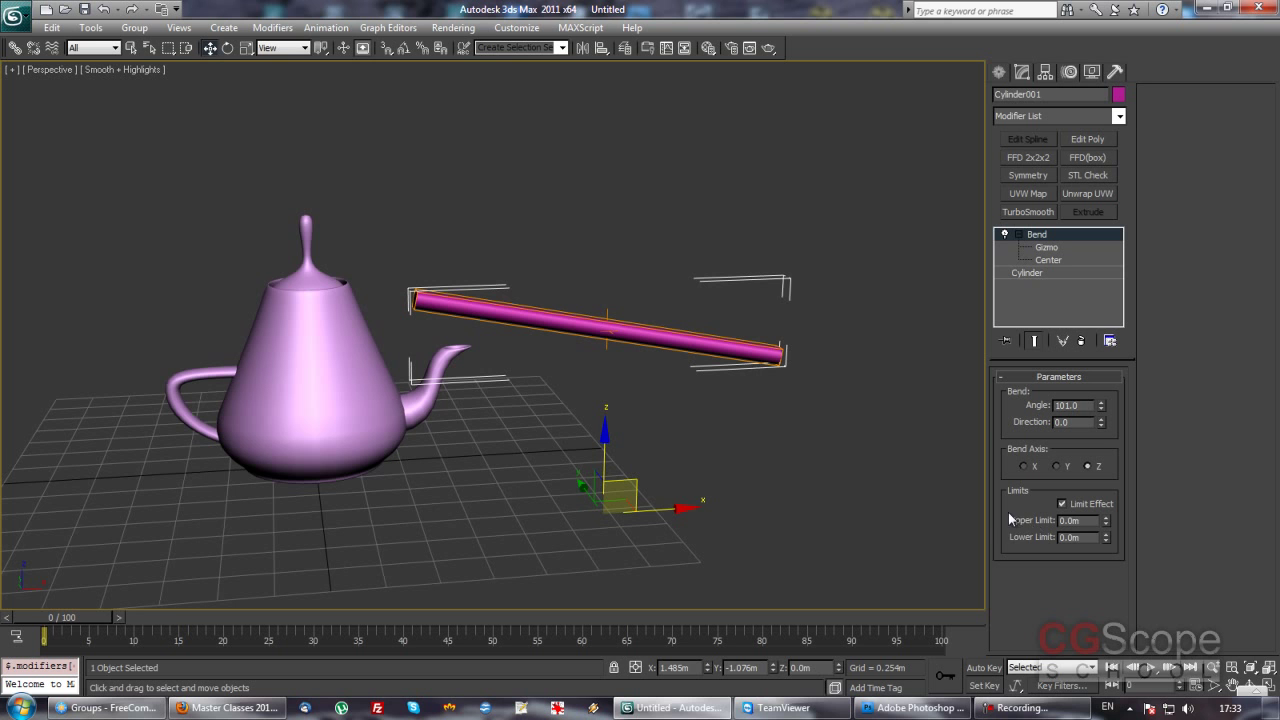
scroll(590, 376, up, 1)
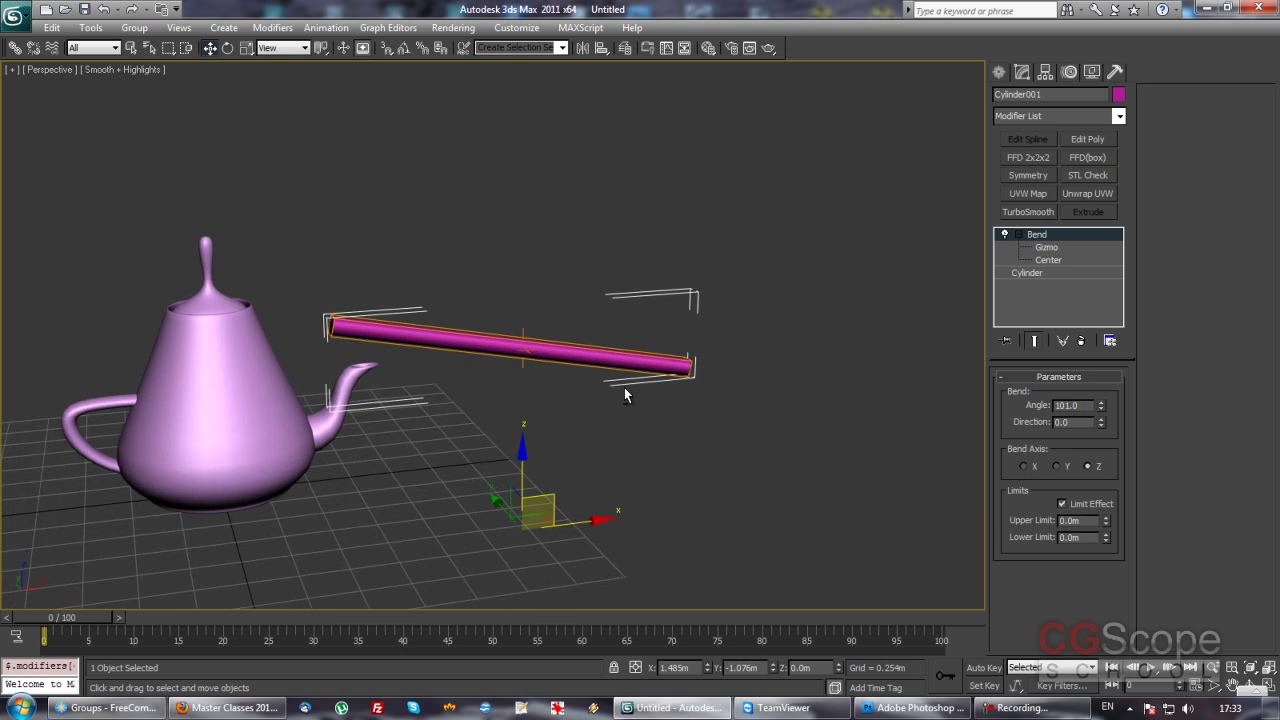
scroll(627, 392, up, 2)
scroll(650, 394, up, 2)
alt+middle_drag(708, 390, 900, 434)
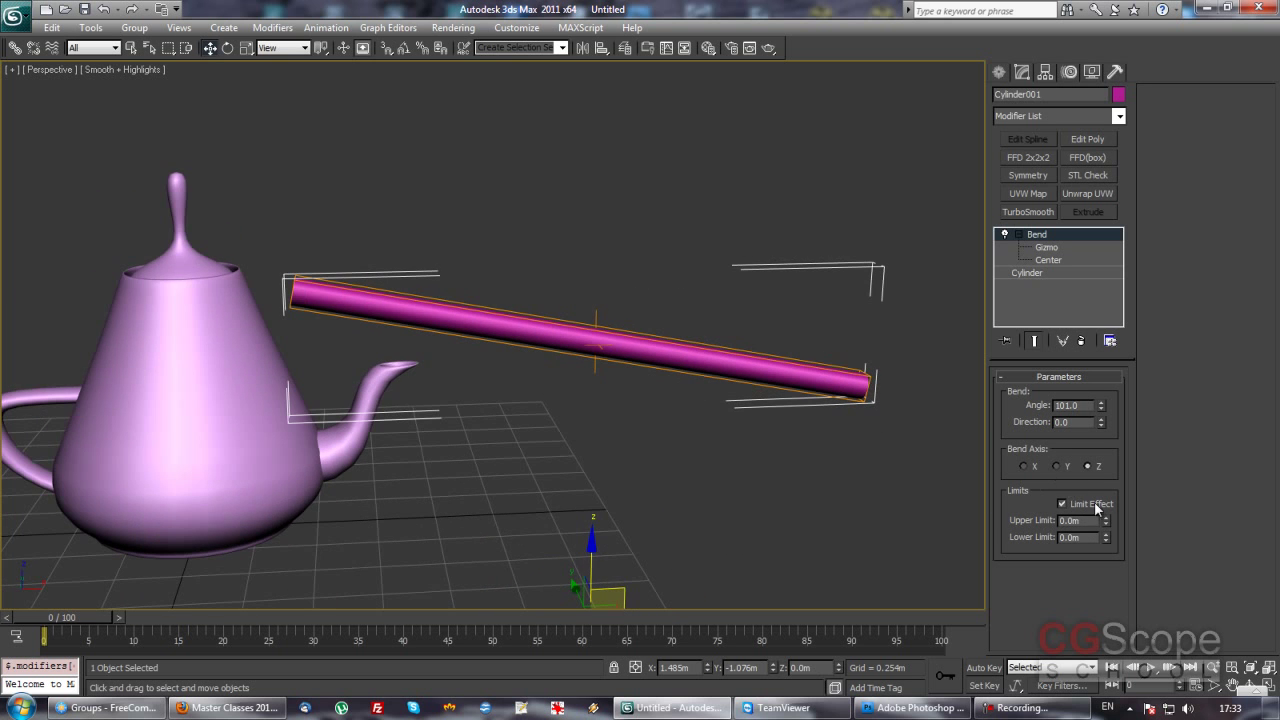
mouse_move(1107, 524)
mouse_down()
mouse_move(1107, 490)
mouse_move(719, 560)
mouse_up()
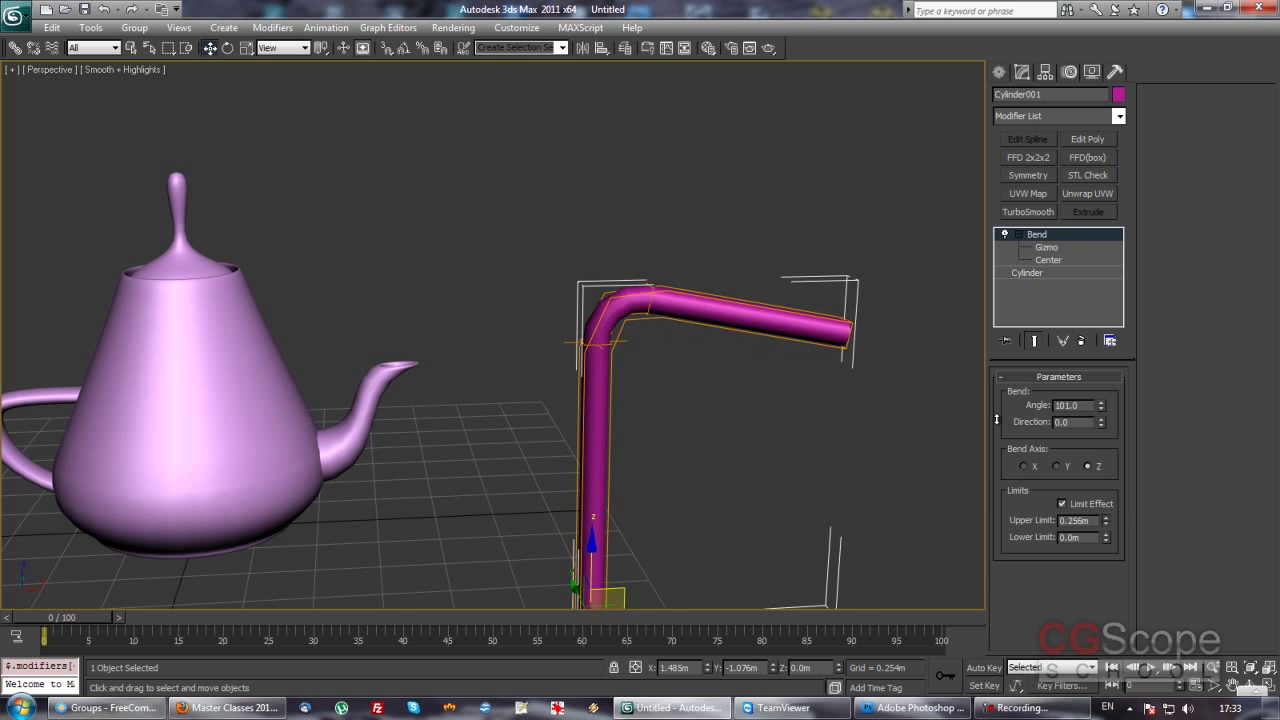
- In wireframe, raise the Bend Center to the elbow and set limits 0.45m upper, -0.589m lower
key(F3)
mouse_move(669, 410)
middle_down()
mouse_move(624, 342)
mouse_move(694, 380)
mouse_move(677, 354)
middle_up()
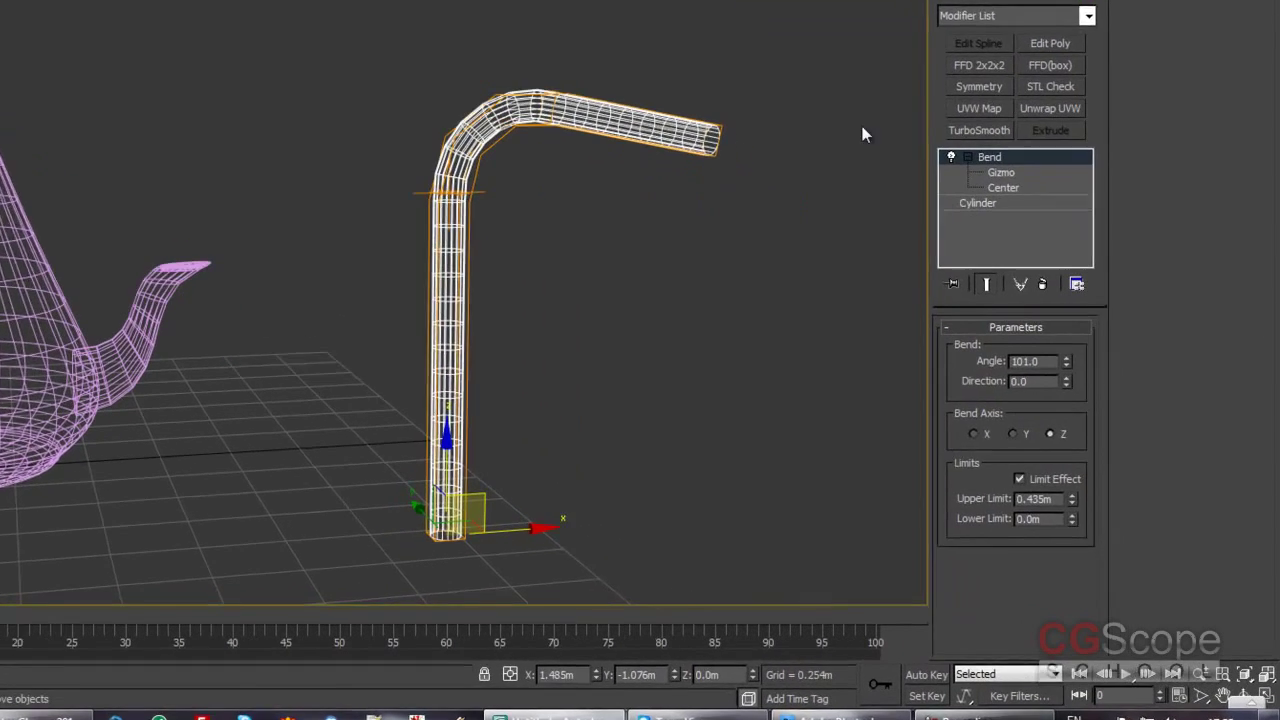
click(995, 167)
drag(417, 85, 411, 80)
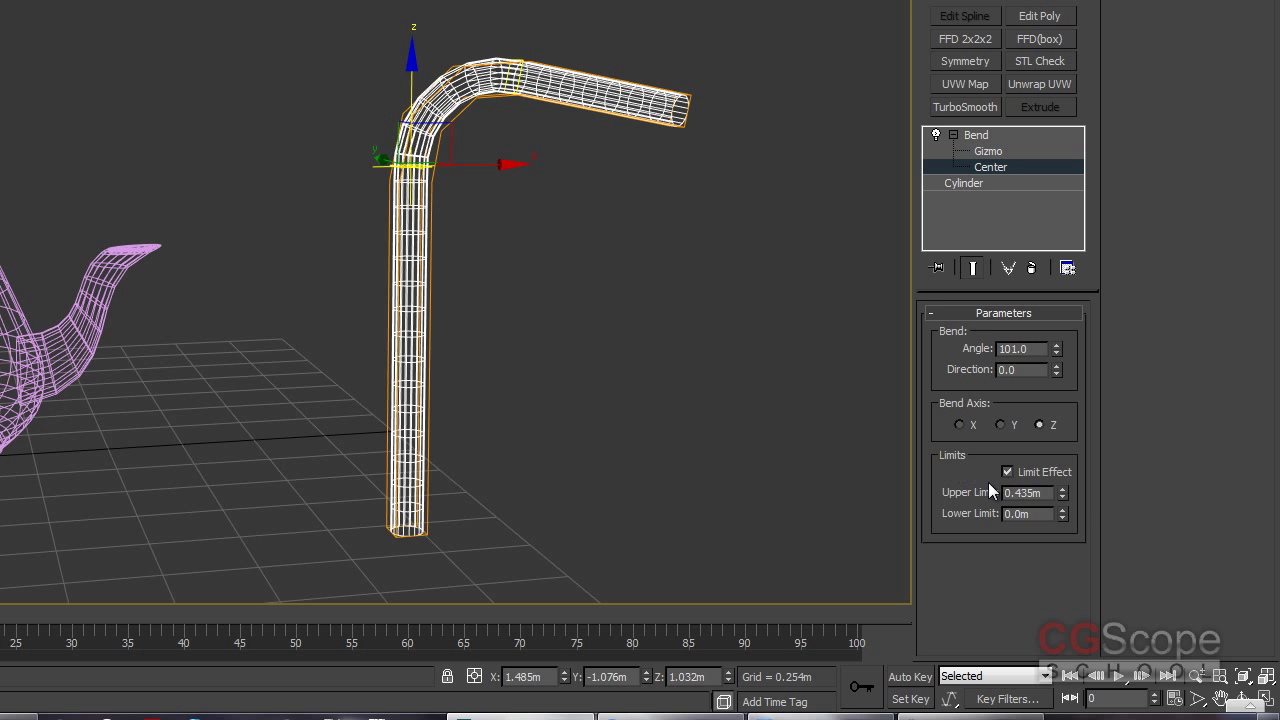
mouse_move(1066, 495)
mouse_down()
mouse_move(1025, 490)
mouse_move(1025, 478)
mouse_move(1062, 505)
mouse_up()
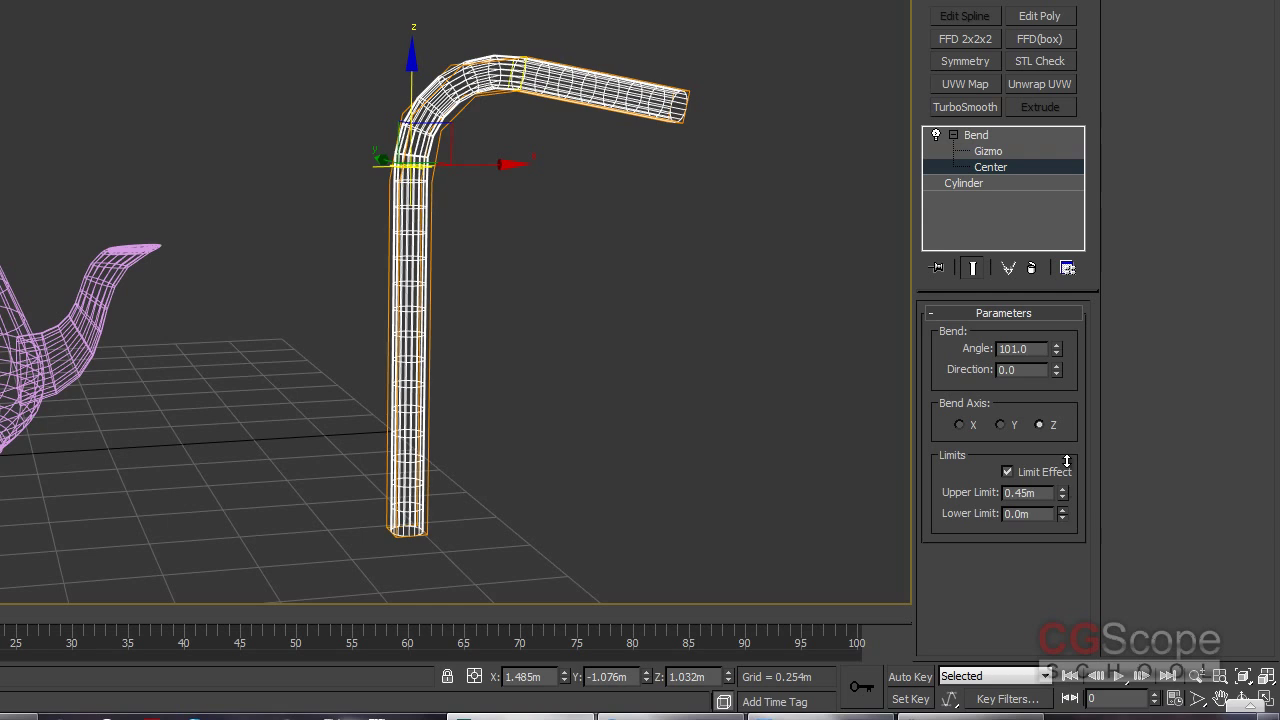
mouse_move(1062, 517)
mouse_down()
mouse_move(1025, 518)
mouse_move(872, 94)
mouse_up()
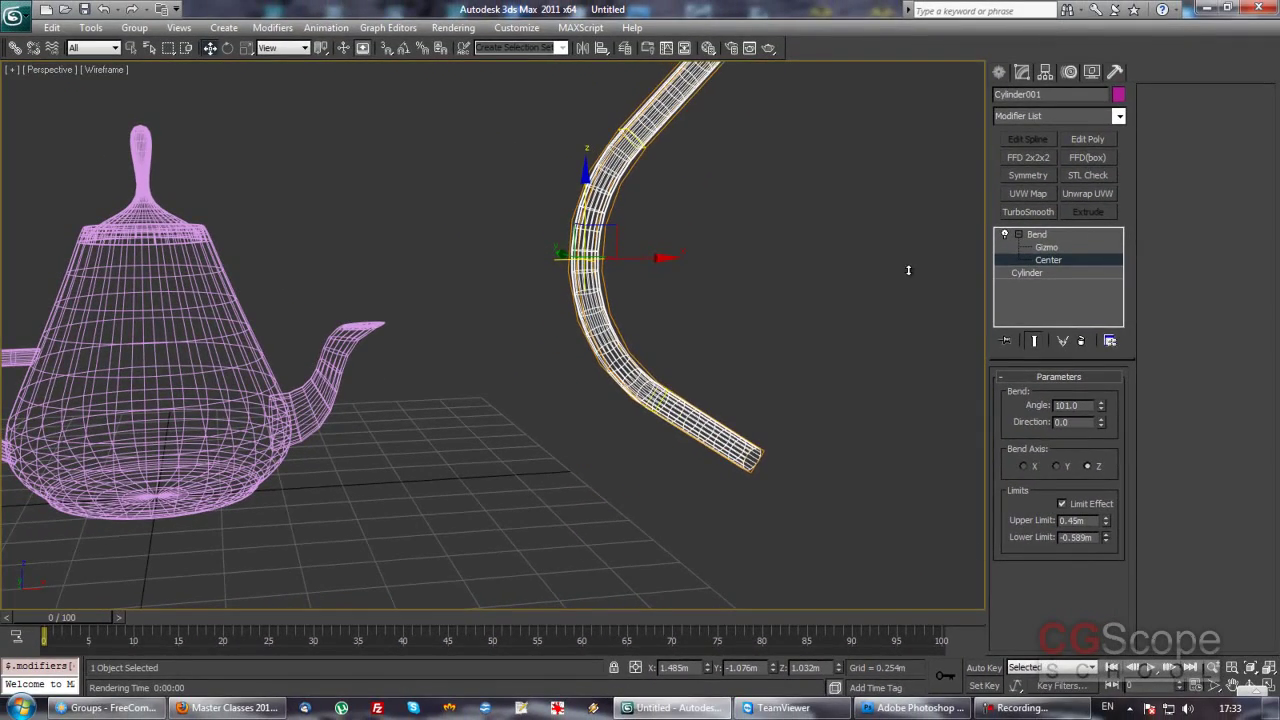
- Increase the bend Angle to about 173 and lower the Upper Limit to 0.252m
scroll(729, 223, down, 2)
scroll(700, 263, down, 2)
scroll(686, 300, down, 2)
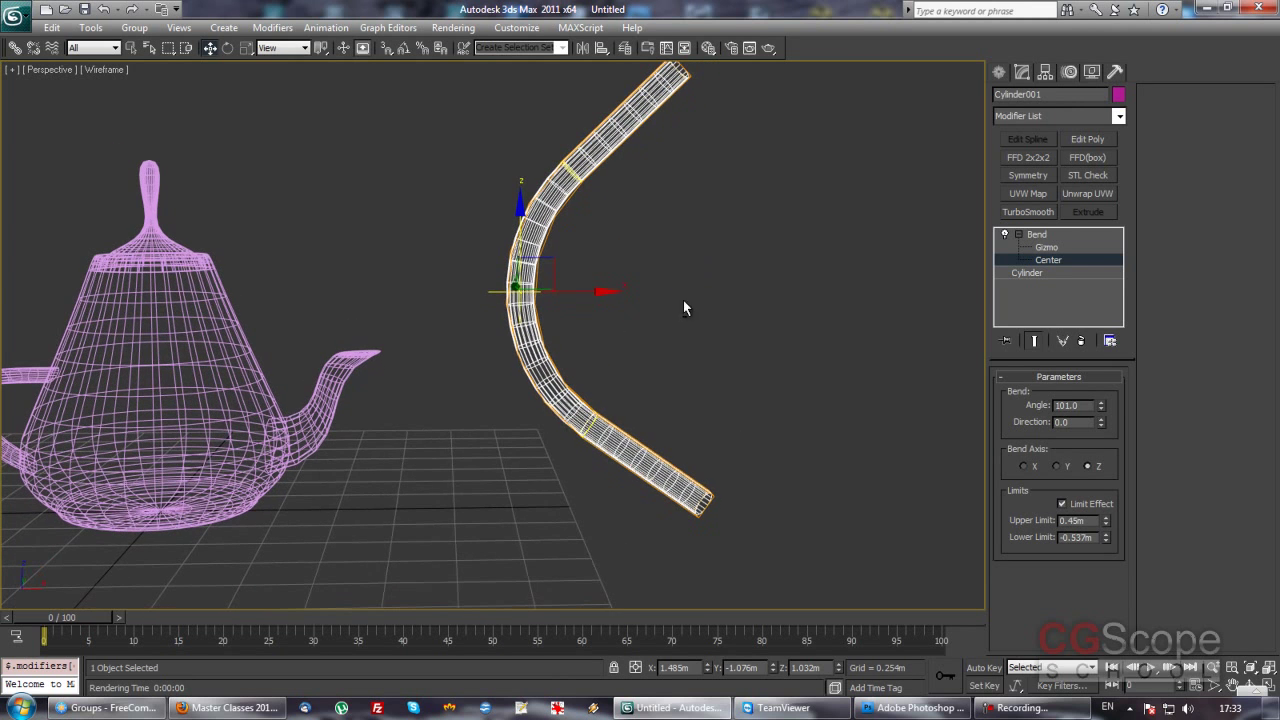
mouse_move(1100, 403)
mouse_down()
mouse_move(1077, 265)
mouse_move(1077, 300)
mouse_up()
alt+middle_drag(731, 357, 551, 294)
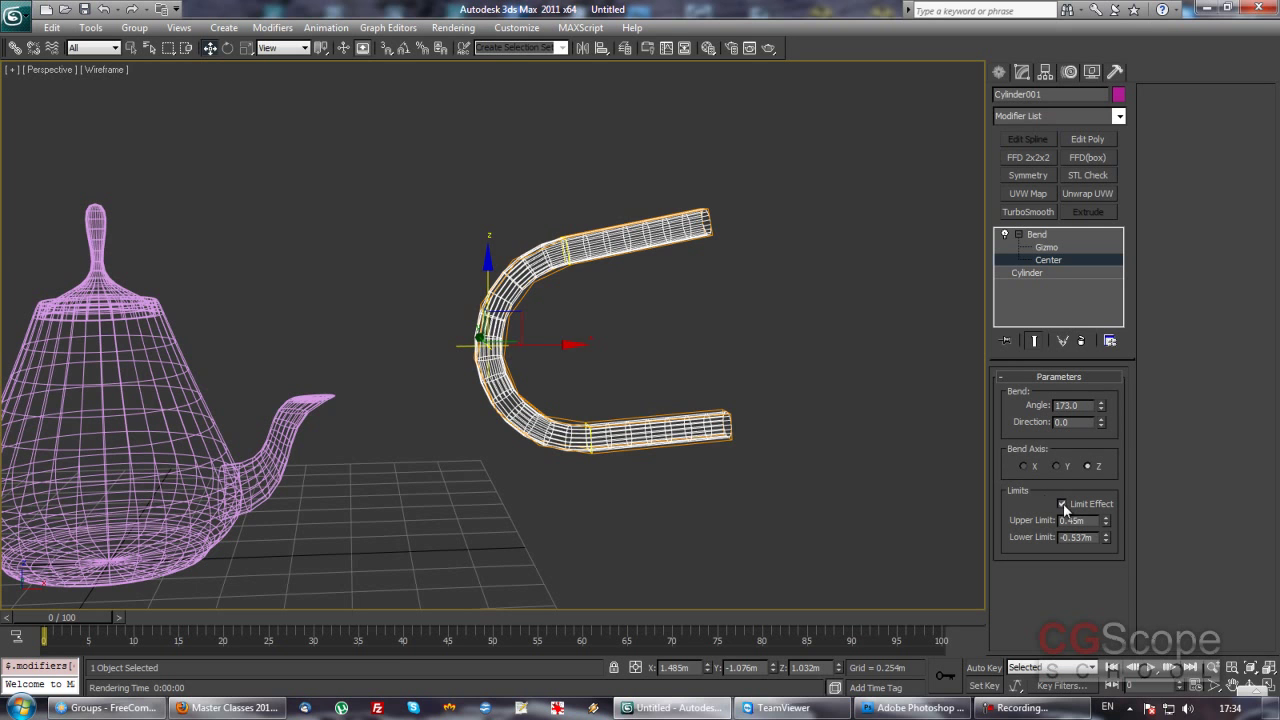
mouse_move(1106, 521)
mouse_down()
mouse_move(1093, 553)
mouse_move(1110, 507)
mouse_up()
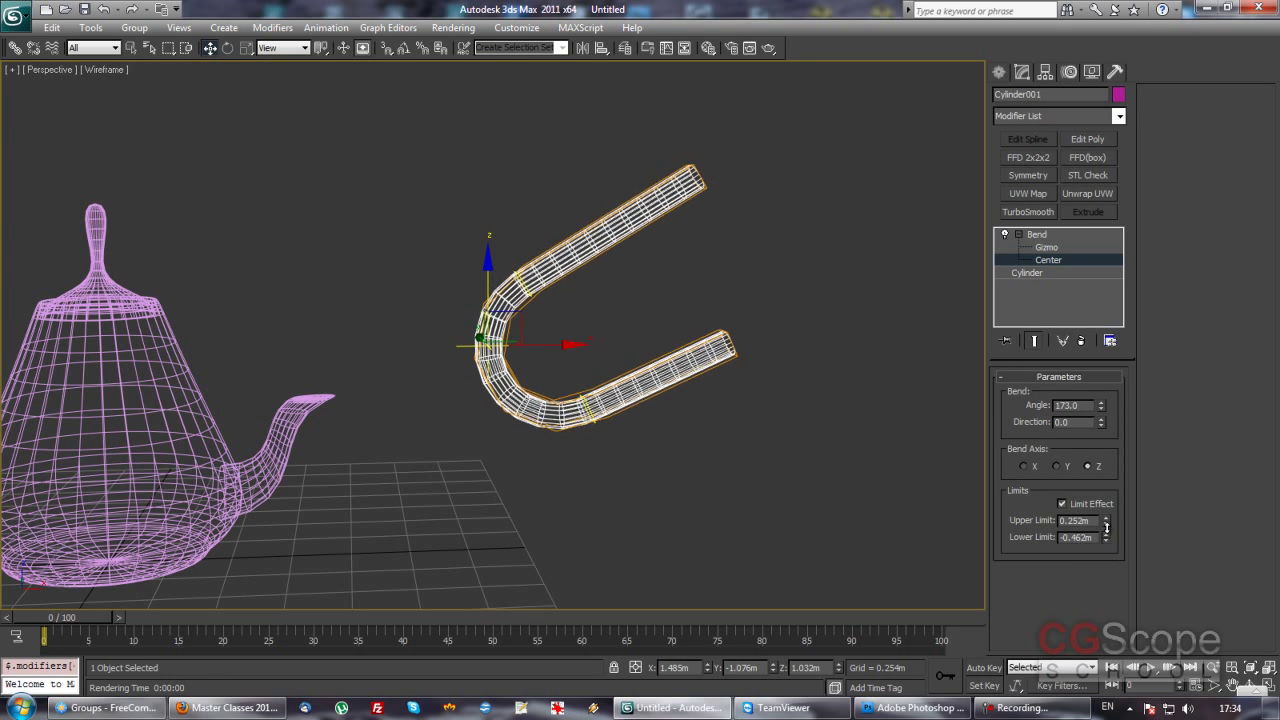
- Set the bend Angle to exactly 180 for a U-shaped hairpin, back at the Bend level
alt+middle_drag(577, 355, 1046, 261)
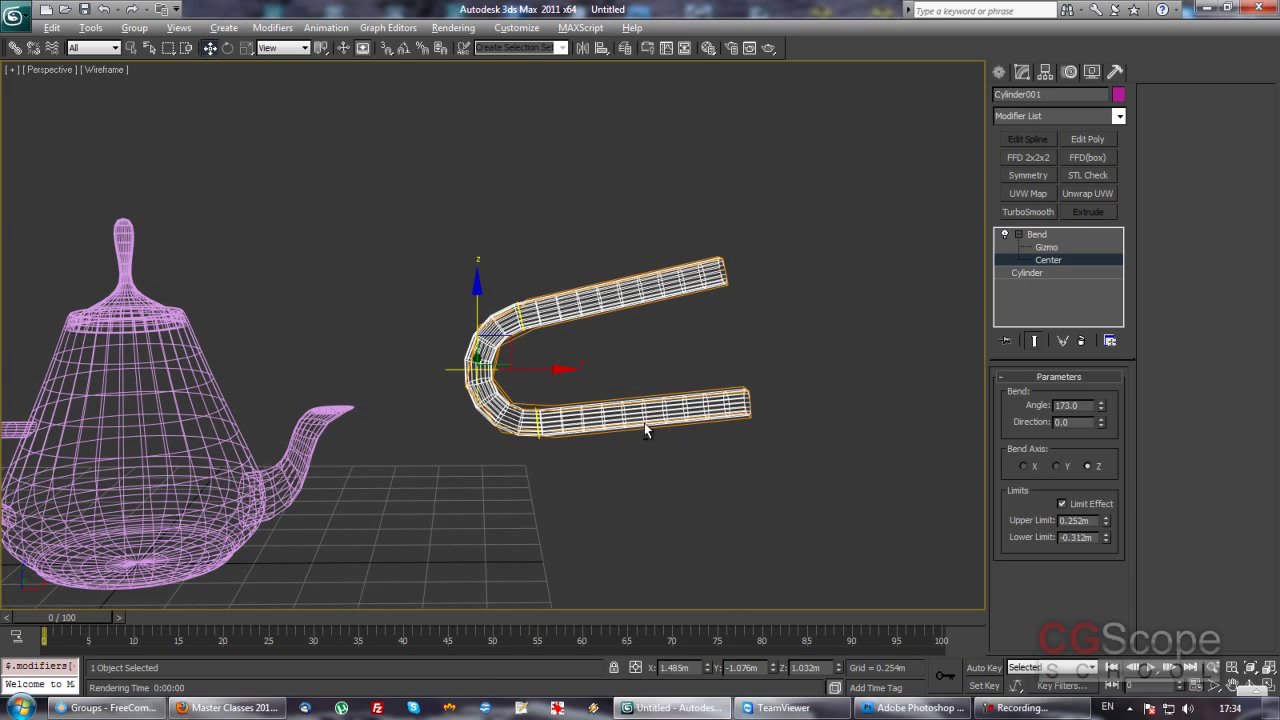
alt+middle_drag(648, 430, 671, 423)
alt+middle_drag(562, 321, 655, 343)
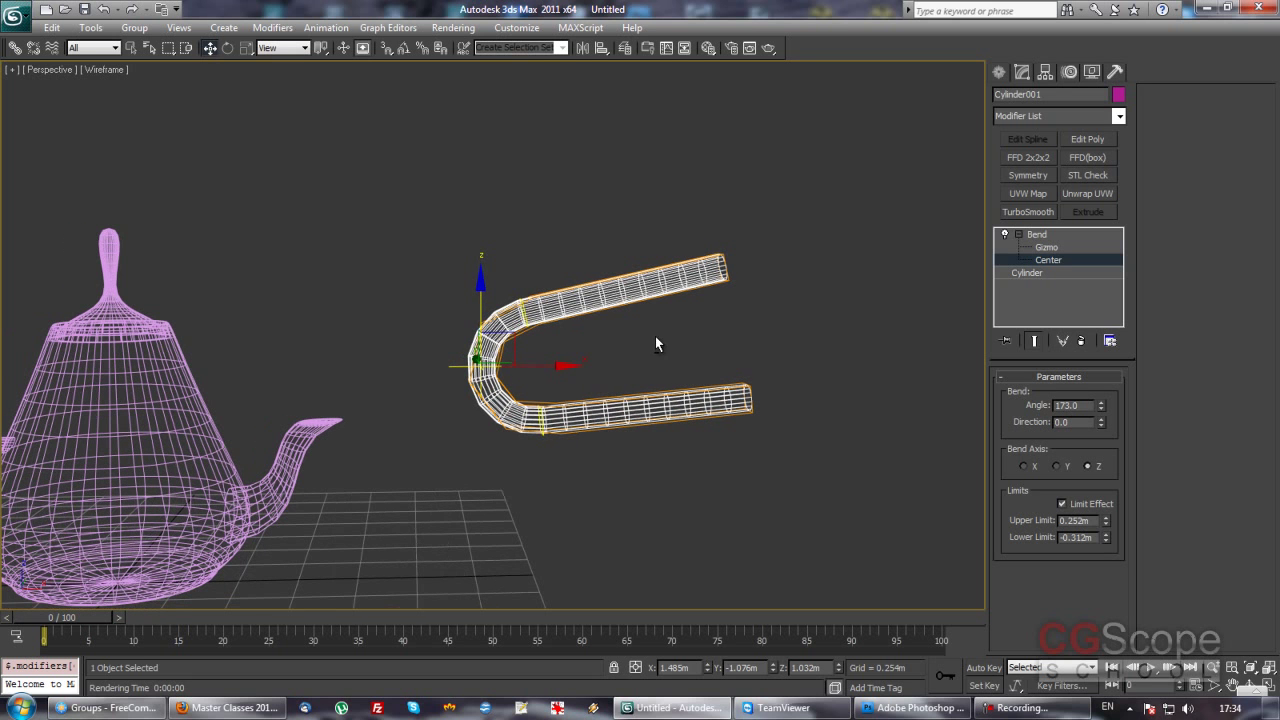
double_click(1079, 408)
text(180)
key(Return)
mouse_move(800, 390)
alt+middle_down()
mouse_move(577, 396)
mouse_move(679, 395)
mouse_move(775, 372)
alt+middle_up()
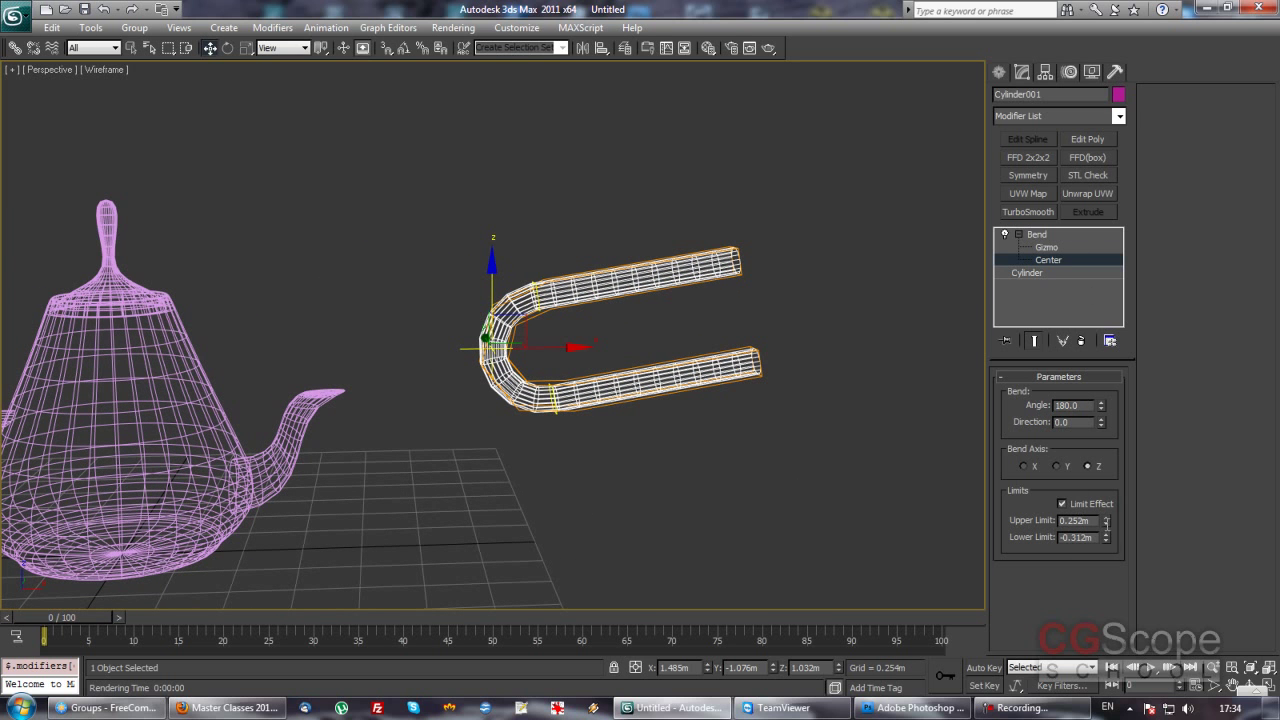
click(1041, 236)
- Reframe the shaded scene, select the teapot and show its Modifier List
click(707, 464)
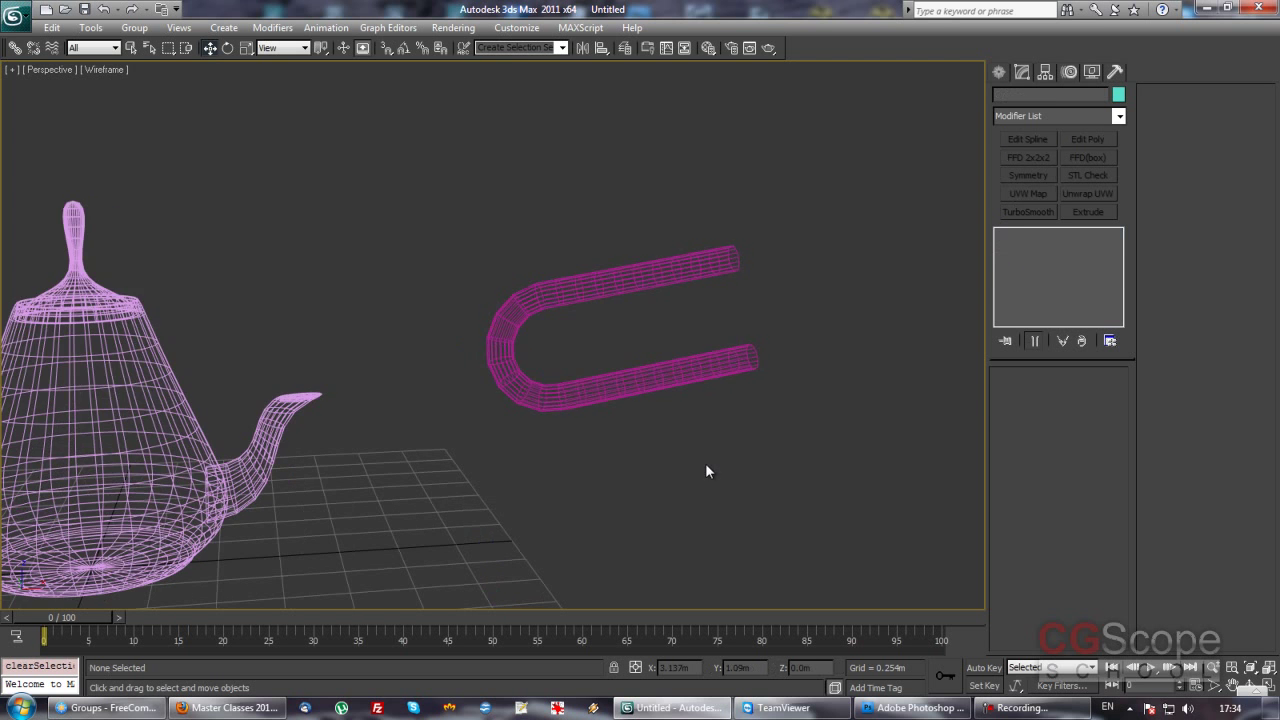
key(F3)
mouse_move(671, 435)
middle_down()
mouse_move(641, 420)
mouse_move(697, 432)
middle_up()
click(611, 383)
mouse_move(611, 383)
alt+middle_down()
mouse_move(717, 400)
mouse_move(766, 477)
mouse_move(714, 457)
alt+middle_up()
scroll(770, 477, down, 3)
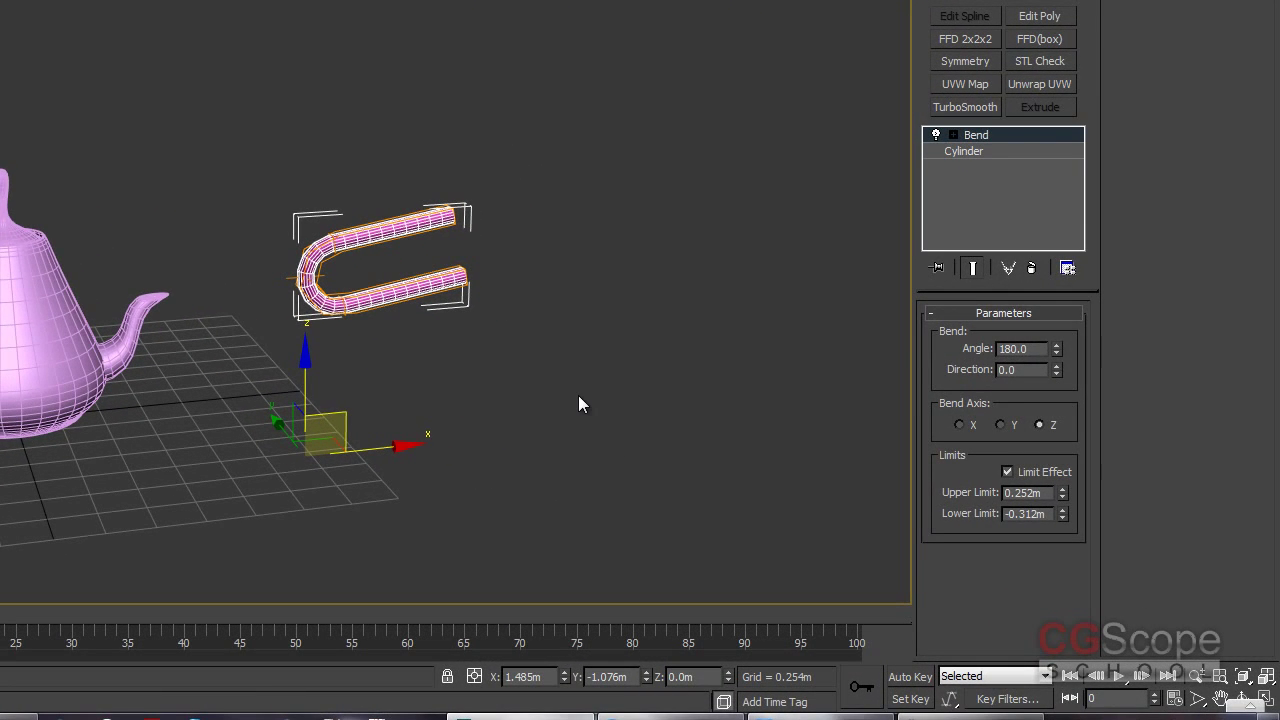
alt+middle_drag(581, 395, 589, 372)
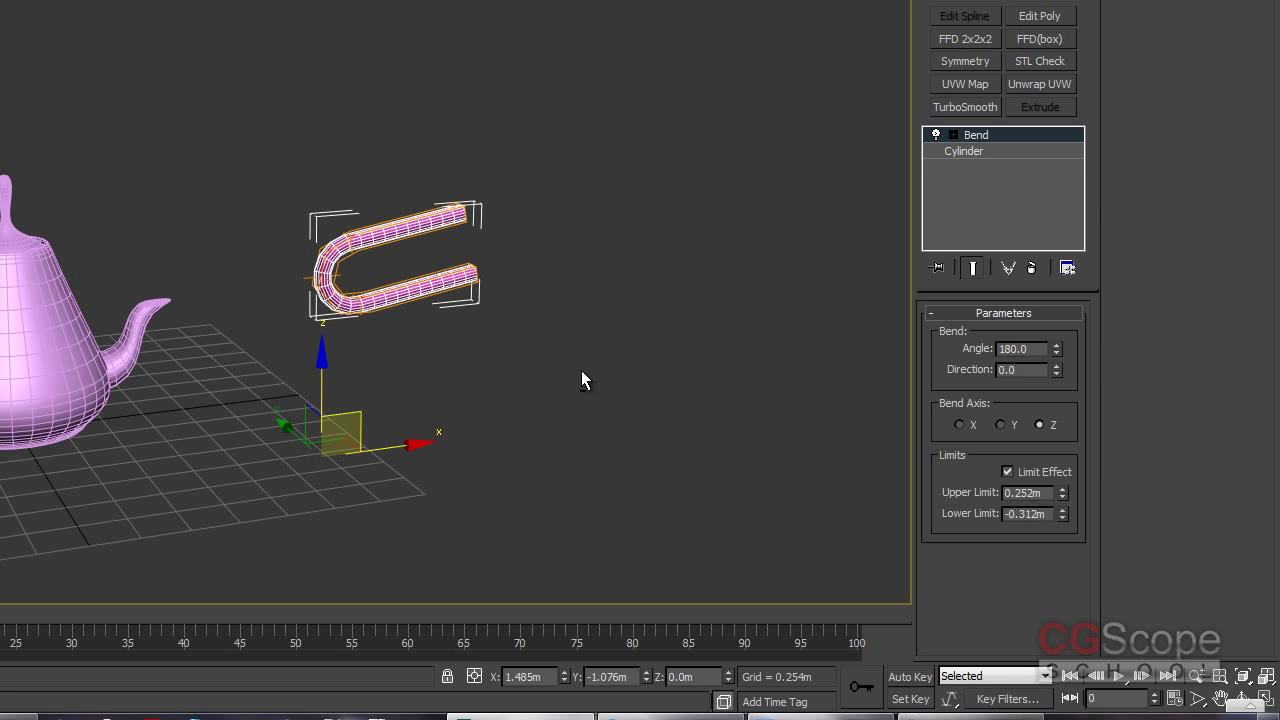
middle_drag(489, 391, 574, 343)
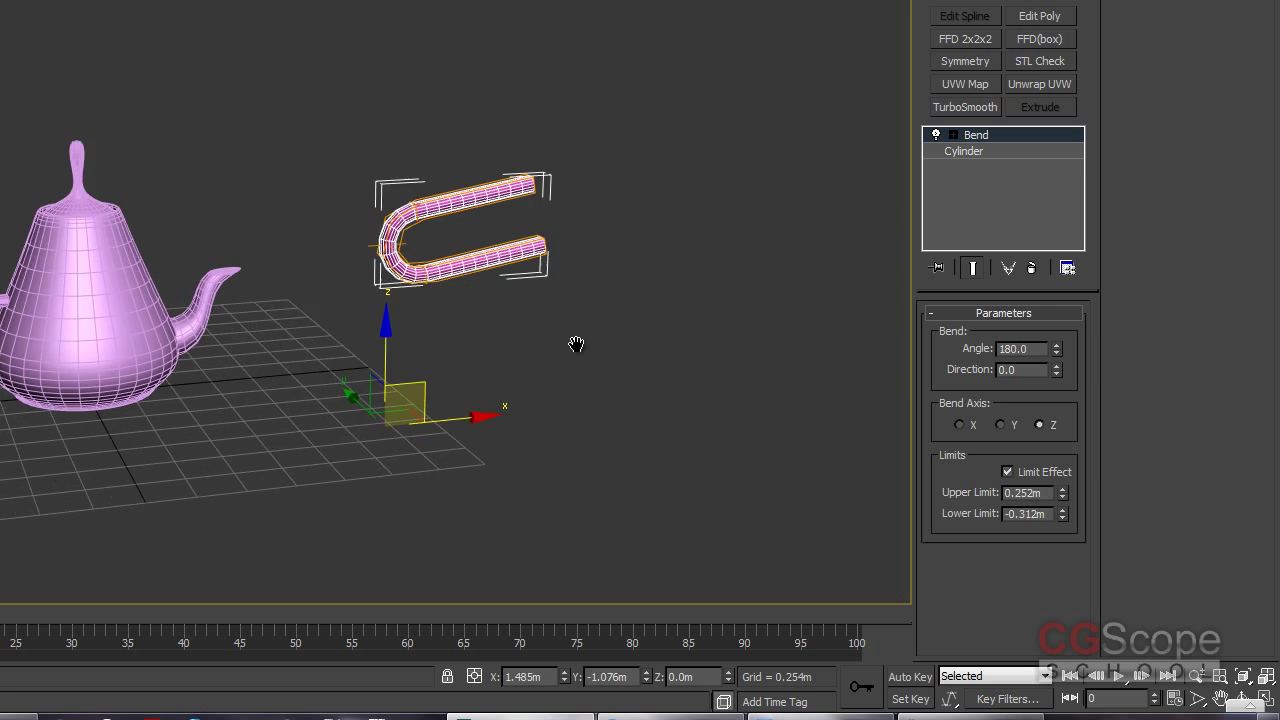
click(123, 257)
middle_drag(123, 257, 233, 268)
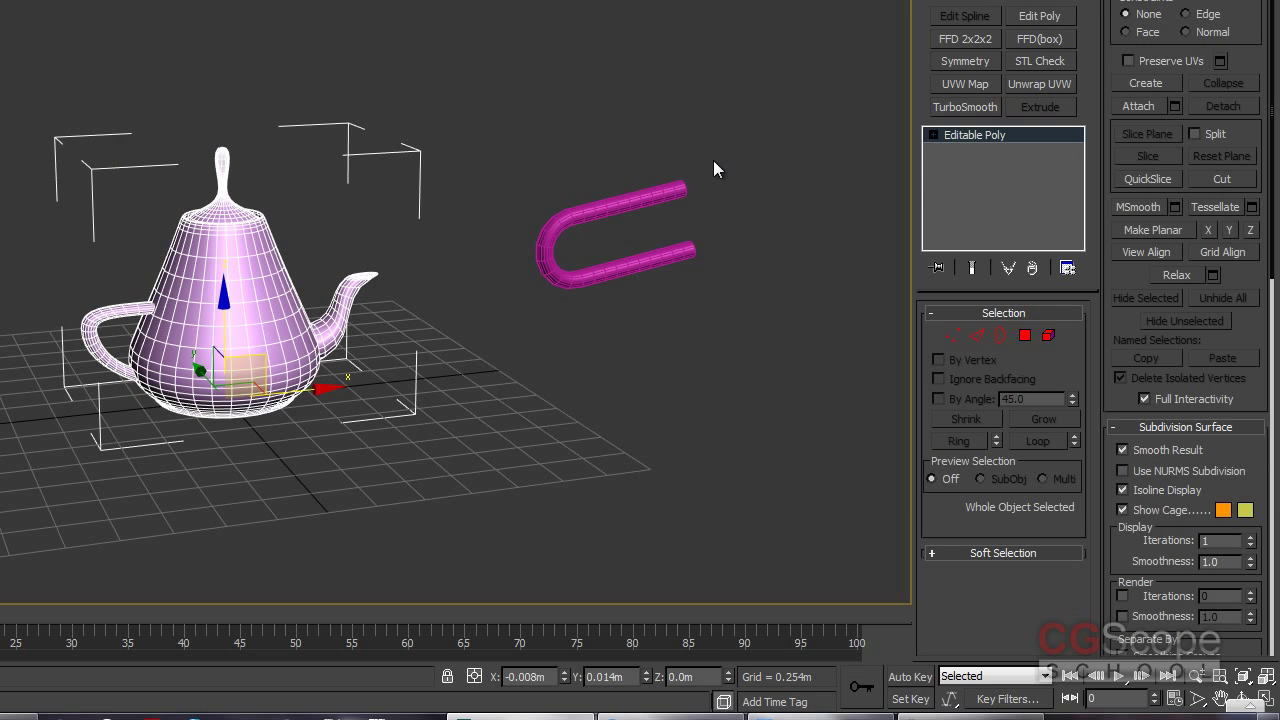
click(1000, 3)
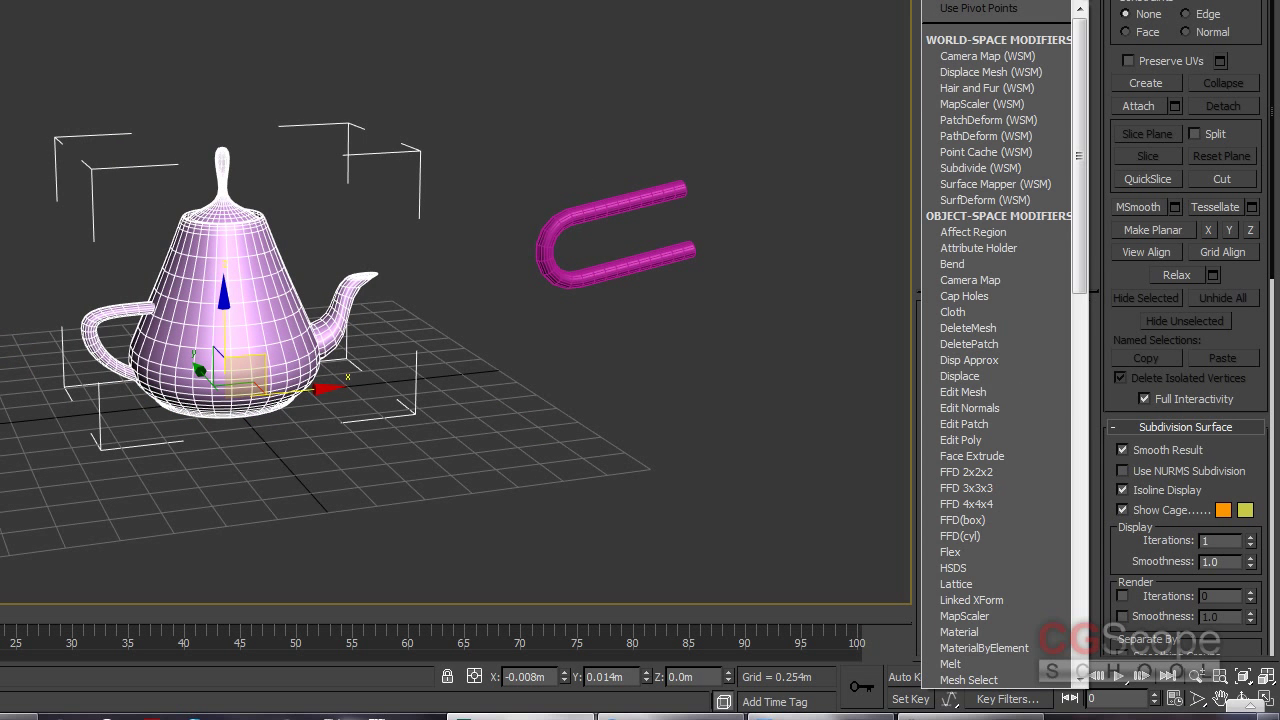
- Add Taper from the Modifier List to the teapot and zoom in on it
scroll(990, 392, down, 9)
scroll(990, 392, down, 10)
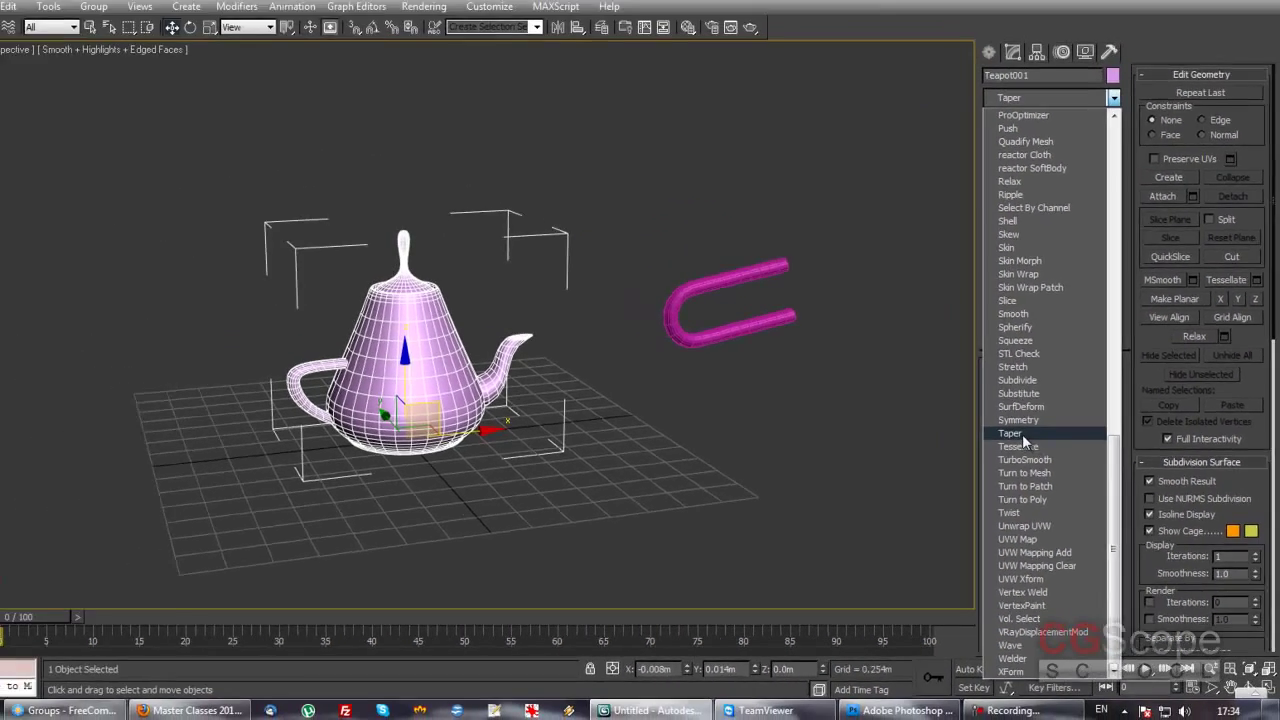
click(990, 392)
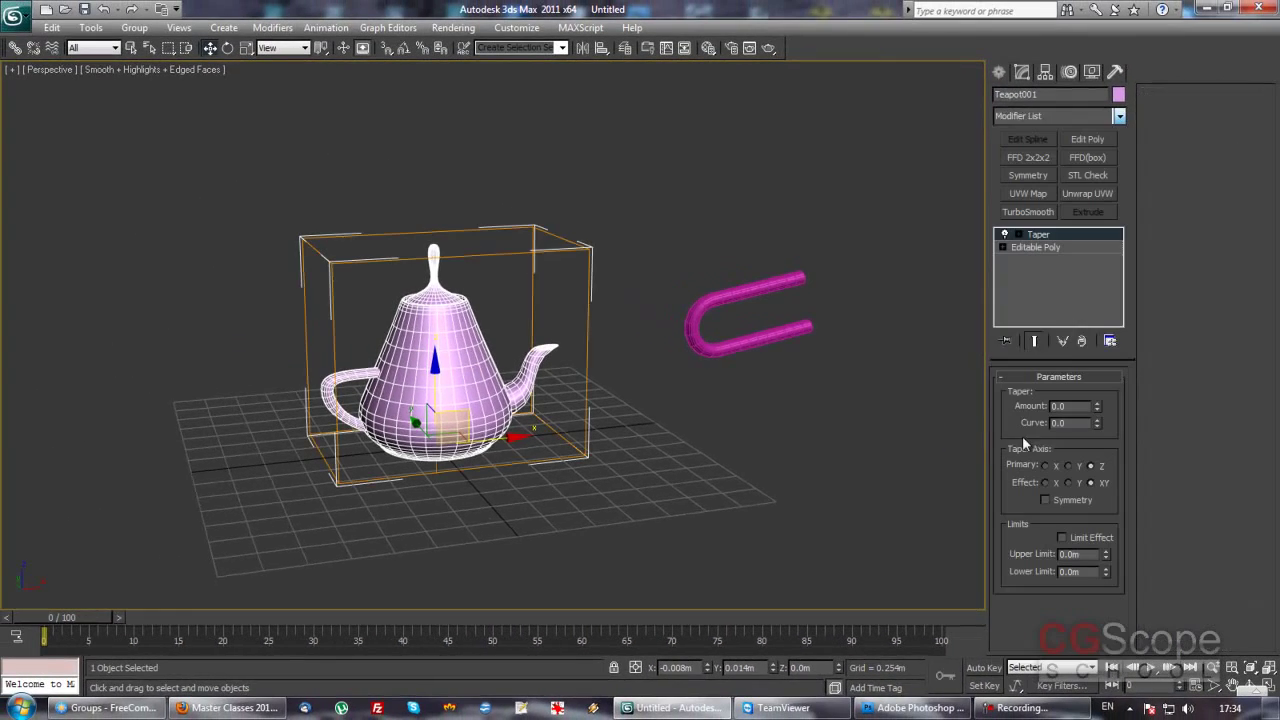
middle_drag(717, 379, 716, 370)
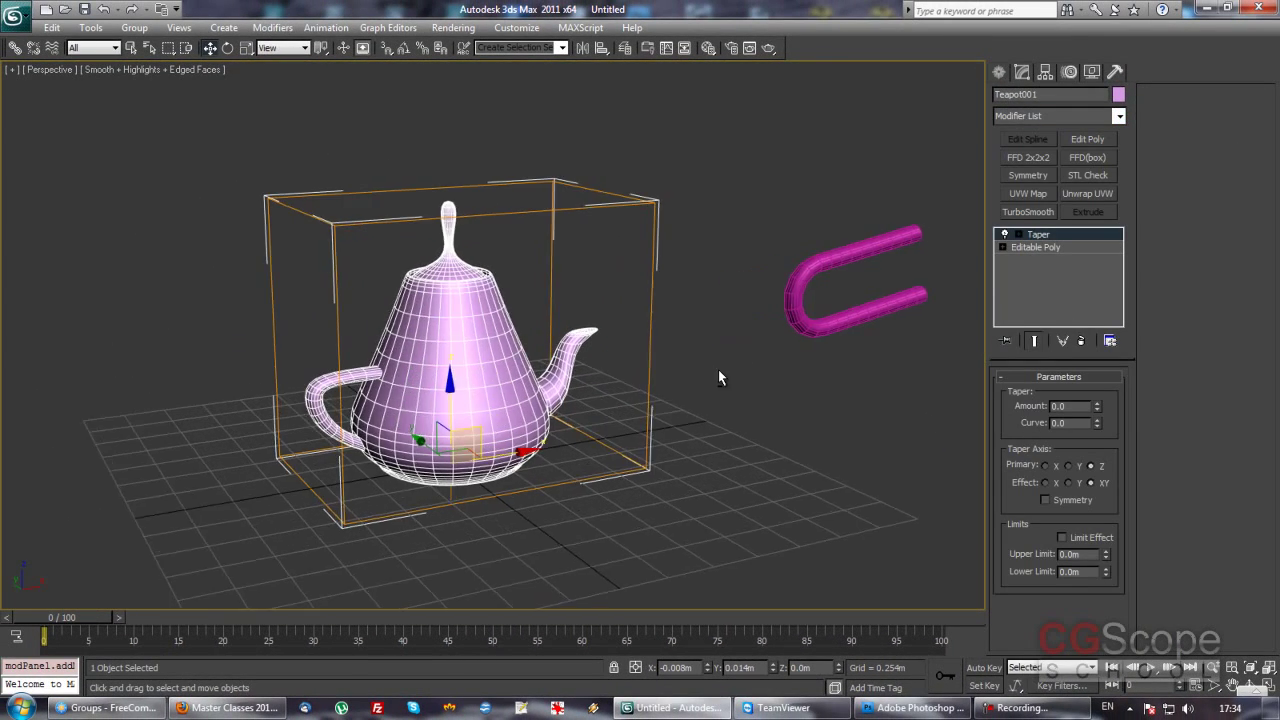
scroll(717, 369, up, 3)
scroll(716, 356, down, 1)
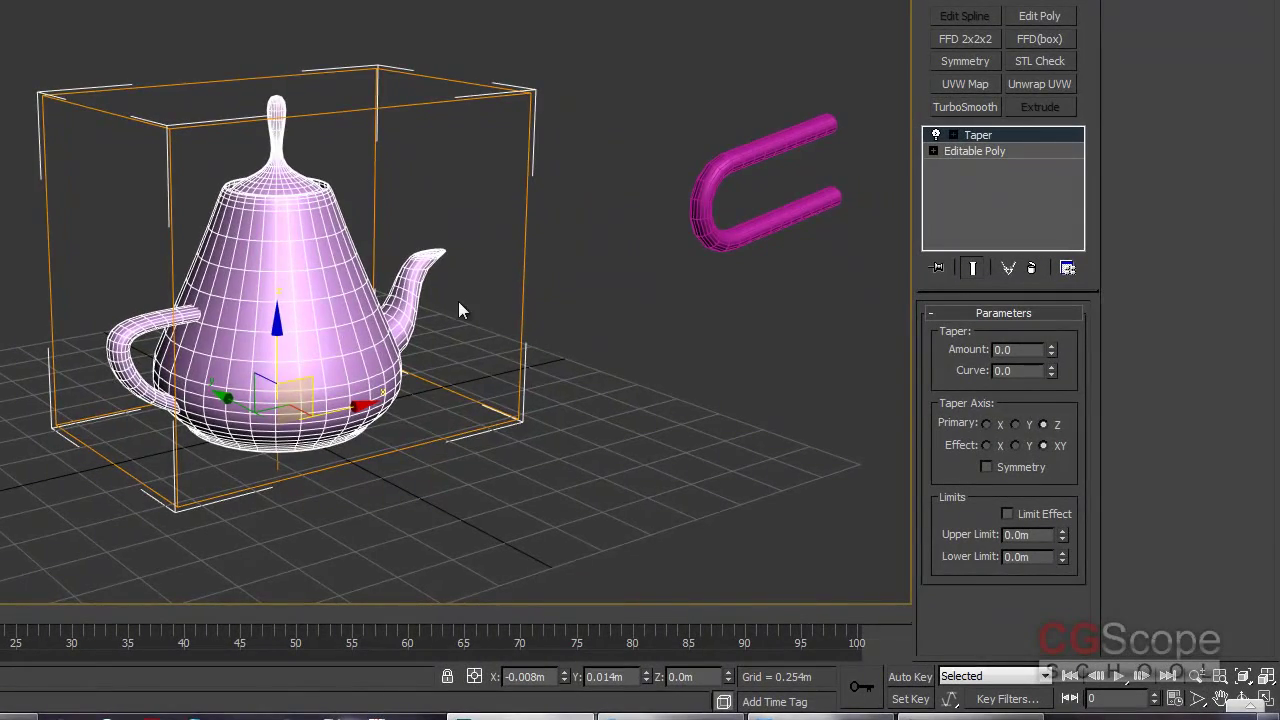
alt+middle_drag(492, 342, 534, 294)
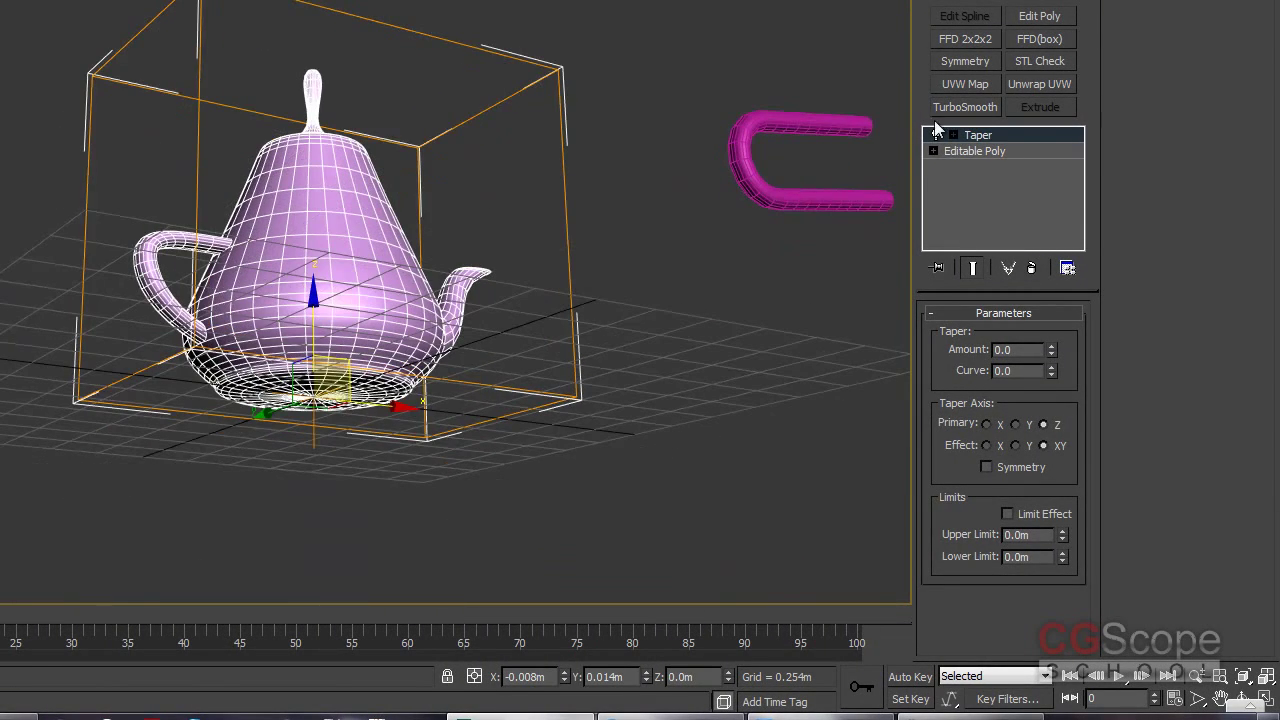
click(953, 135)
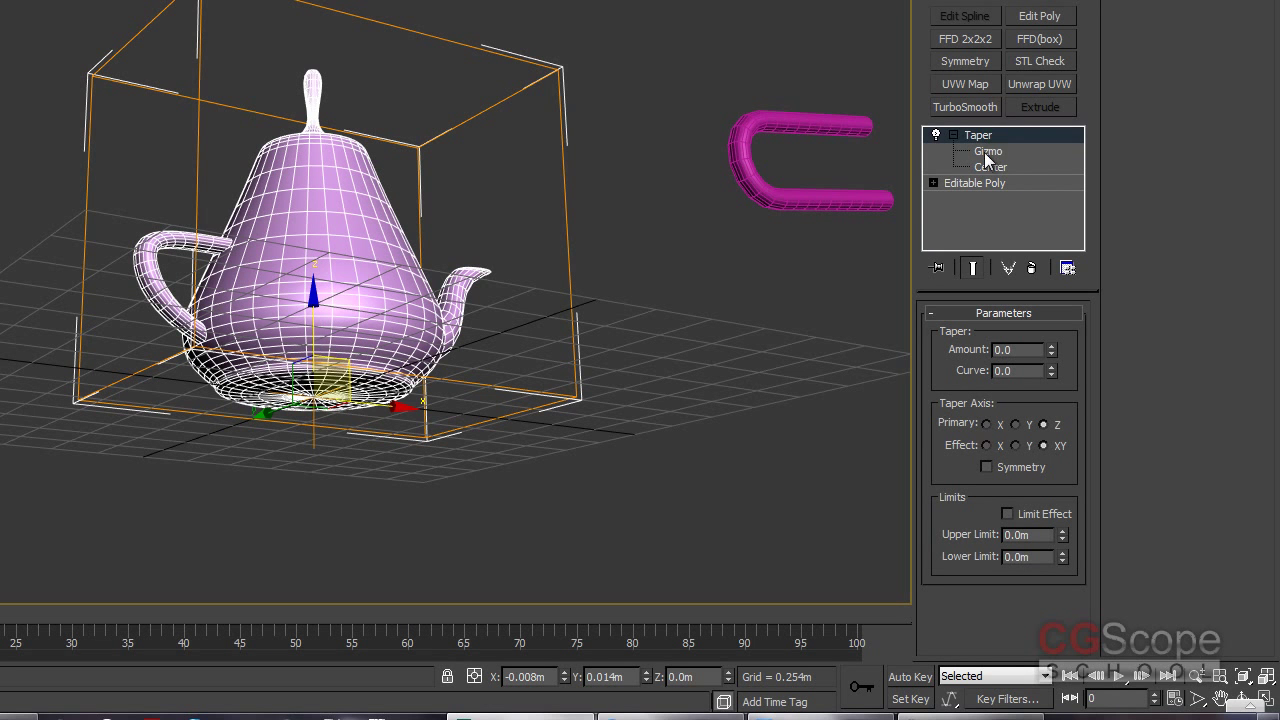
click(985, 151)
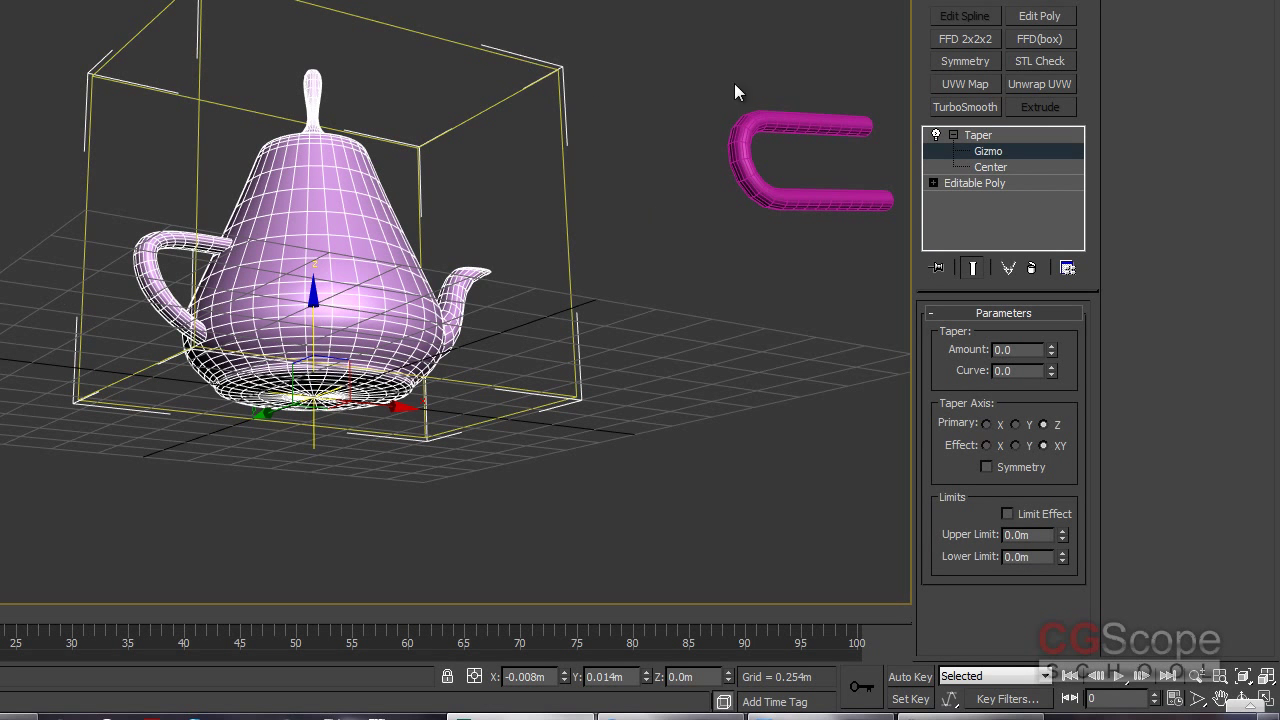
click(996, 166)
mouse_move(524, 397)
middle_down()
mouse_move(558, 326)
mouse_move(350, 280)
middle_up()
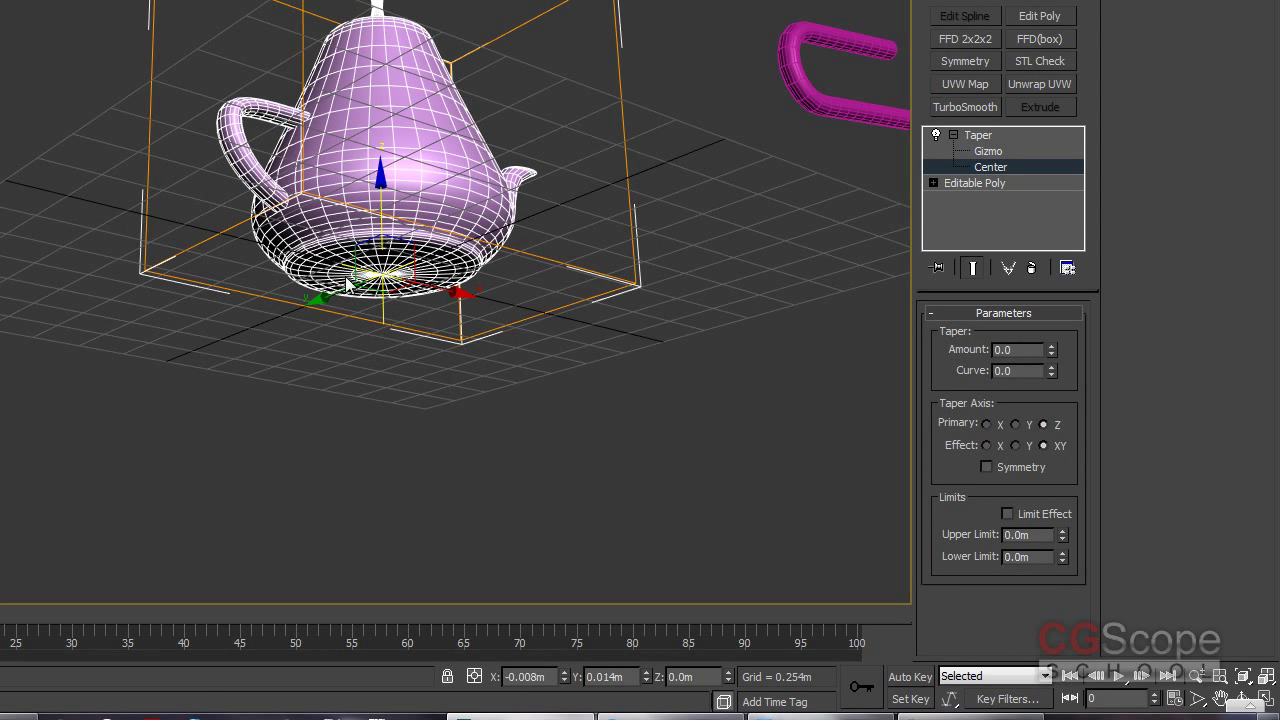
mouse_move(380, 273)
alt+middle_down()
mouse_move(454, 375)
mouse_move(454, 354)
mouse_move(460, 366)
mouse_move(380, 366)
mouse_move(433, 296)
alt+middle_up()
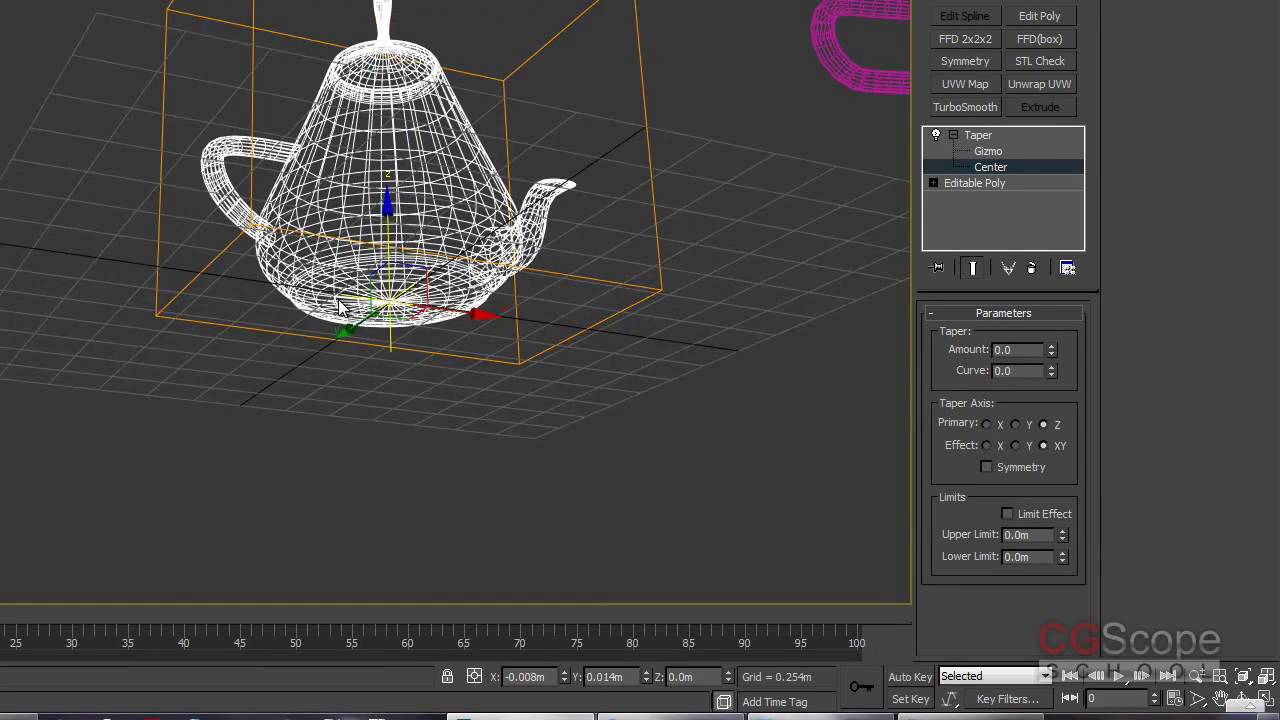
alt+middle_drag(335, 345, 457, 450)
key(F3)
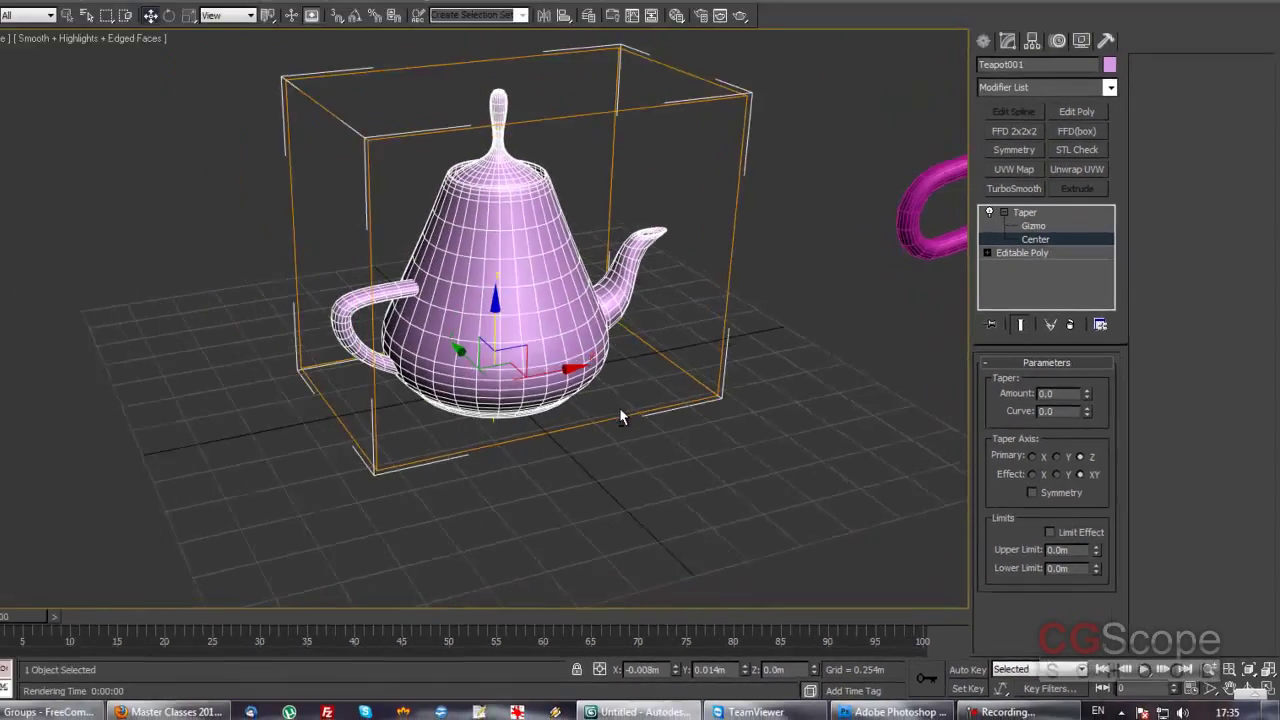
click(1040, 235)
mouse_move(778, 320)
alt+middle_down()
mouse_move(674, 320)
mouse_move(594, 351)
mouse_move(713, 361)
alt+middle_up()
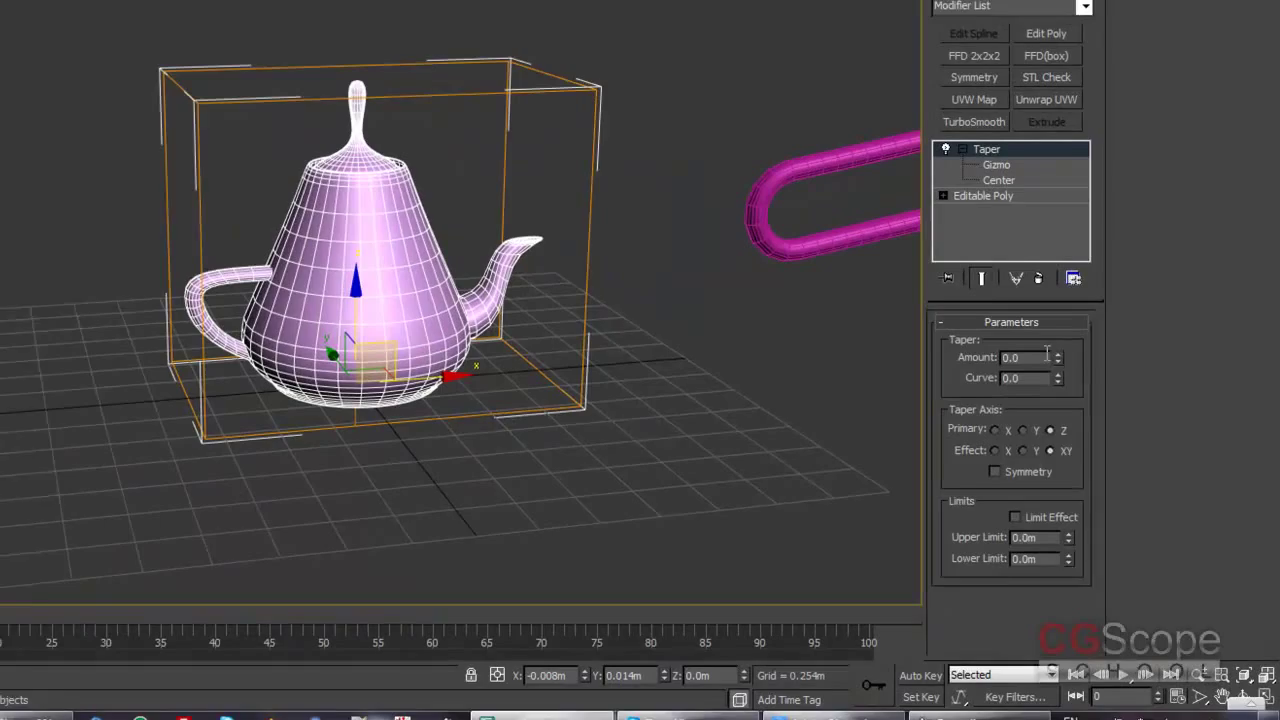
- Set the teapot's Taper Amount to -0.89 and raise Curve to 2.01, orbiting to check the shape
drag(1096, 406, 1098, 394)
mouse_move(1054, 333)
mouse_down()
mouse_move(1024, 201)
mouse_move(980, 424)
mouse_up()
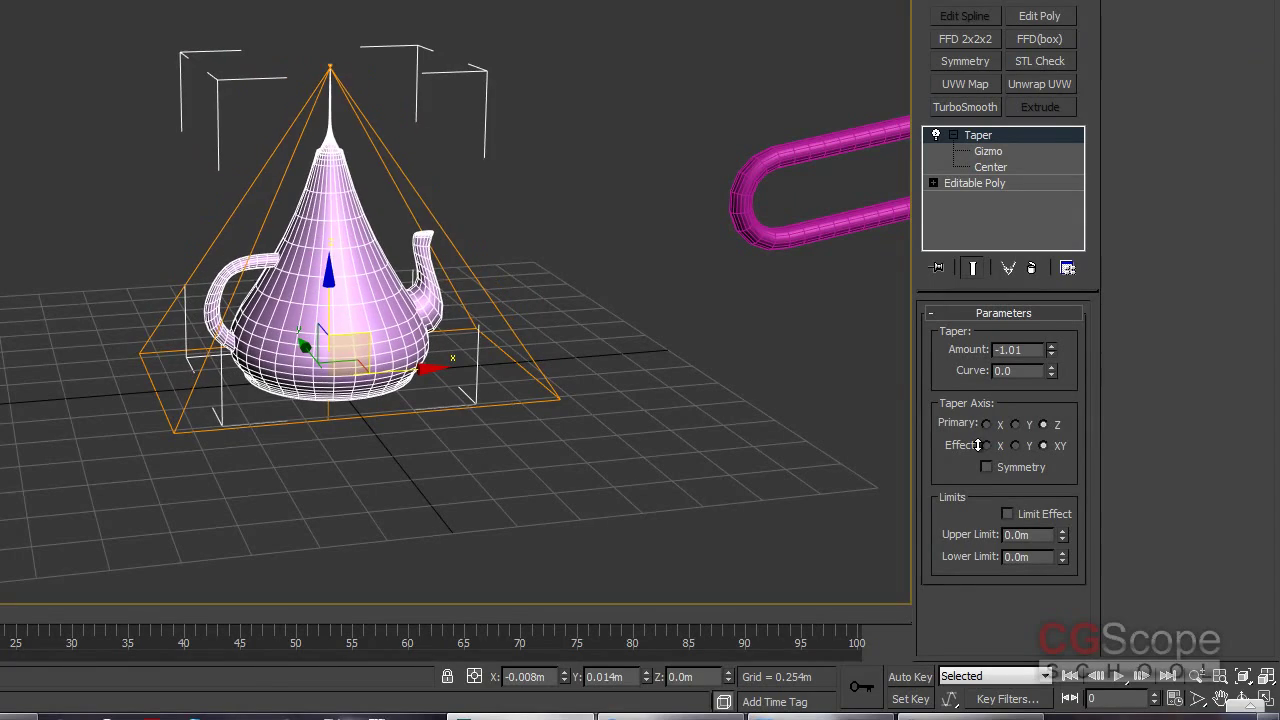
mouse_move(980, 424)
mouse_down()
mouse_move(940, 379)
mouse_move(941, 432)
mouse_up()
alt+middle_drag(529, 443, 560, 400)
scroll(657, 415, up, 3)
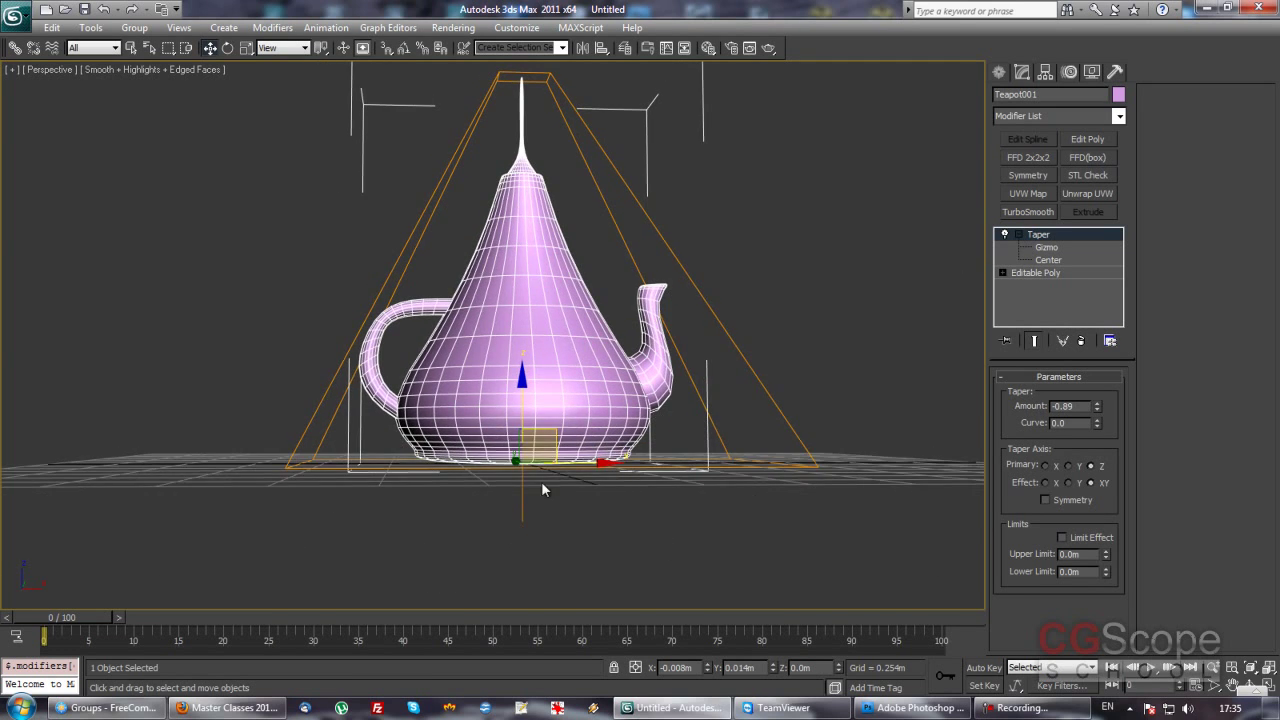
alt+middle_drag(541, 481, 560, 545)
scroll(560, 545, down, 3)
mouse_move(640, 480)
alt+middle_down()
mouse_move(674, 400)
mouse_move(697, 394)
alt+middle_up()
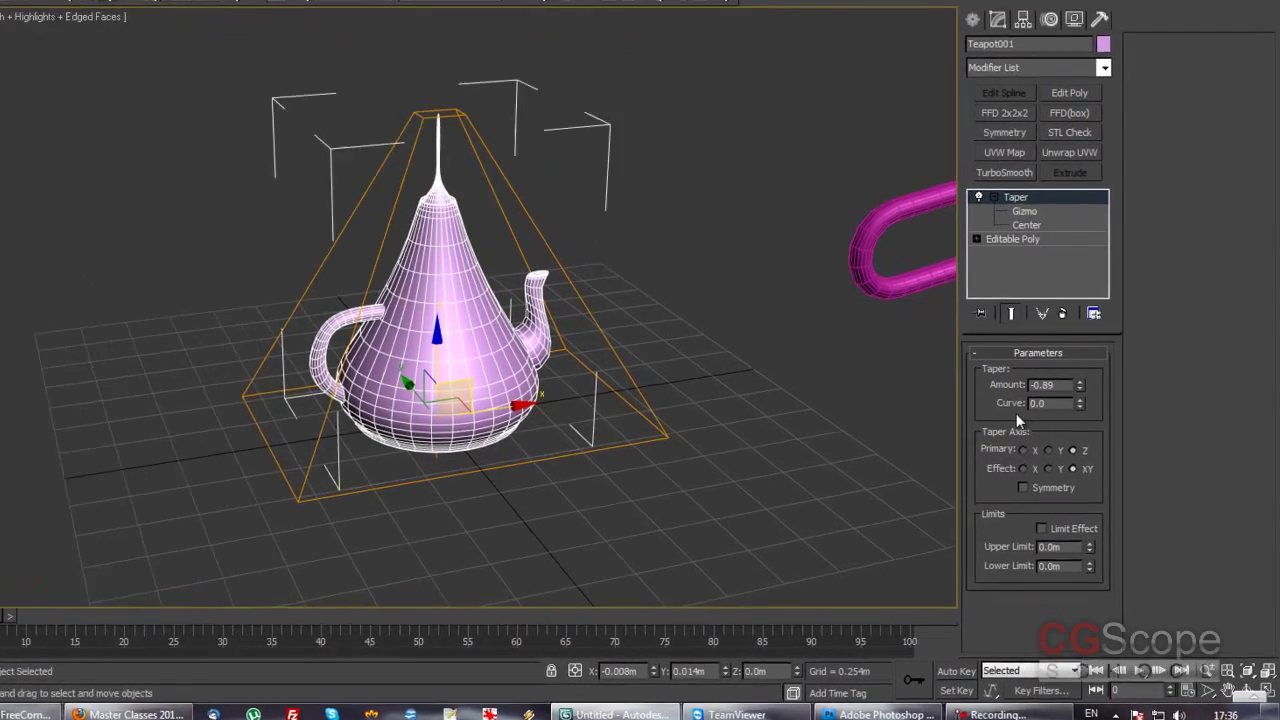
alt+middle_drag(334, 200, 136, 352)
mouse_move(260, 79)
alt+middle_down()
mouse_move(262, 153)
mouse_move(118, 324)
alt+middle_up()
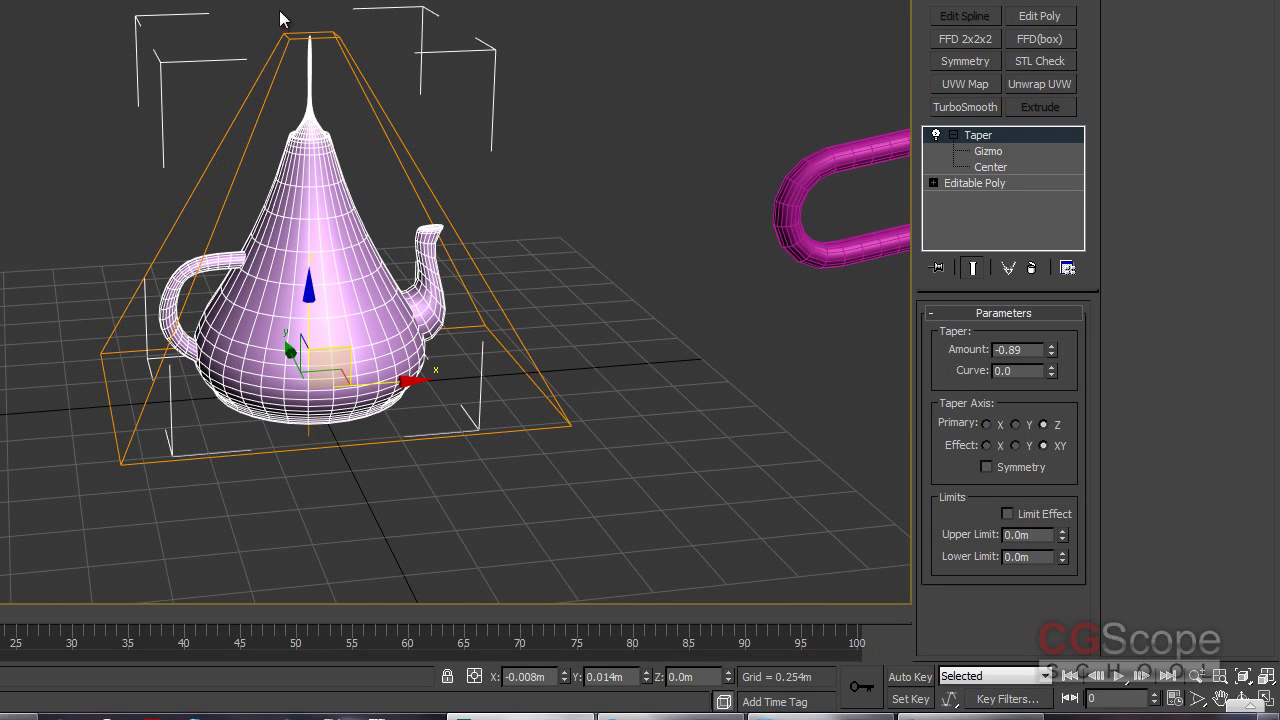
alt+middle_drag(538, 257, 511, 240)
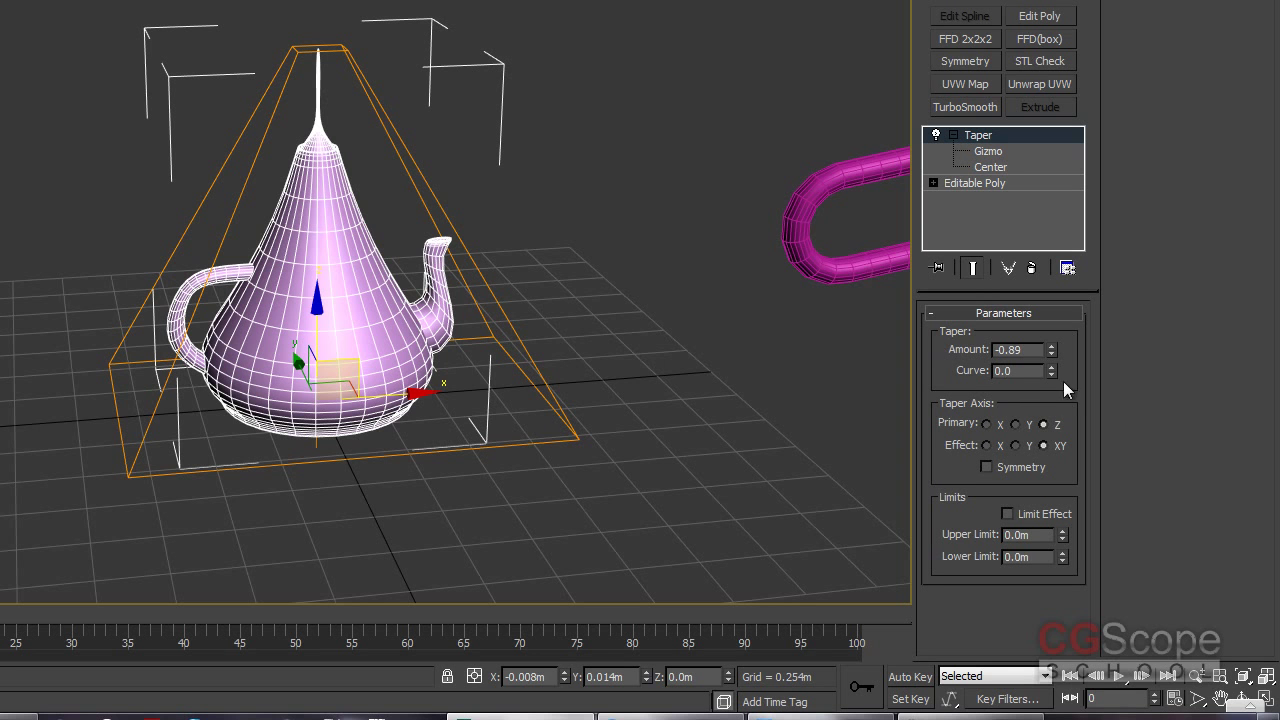
mouse_move(1052, 373)
mouse_down()
mouse_move(1037, 240)
mouse_move(1000, 345)
mouse_move(984, 486)
mouse_move(932, 165)
mouse_up()
- Move the Taper Center up and deepen the taper Amount to -1.89 for a sharper cone
mouse_move(491, 394)
alt+middle_down()
mouse_move(597, 365)
mouse_move(511, 365)
mouse_move(526, 340)
mouse_move(567, 347)
mouse_move(551, 328)
alt+middle_up()
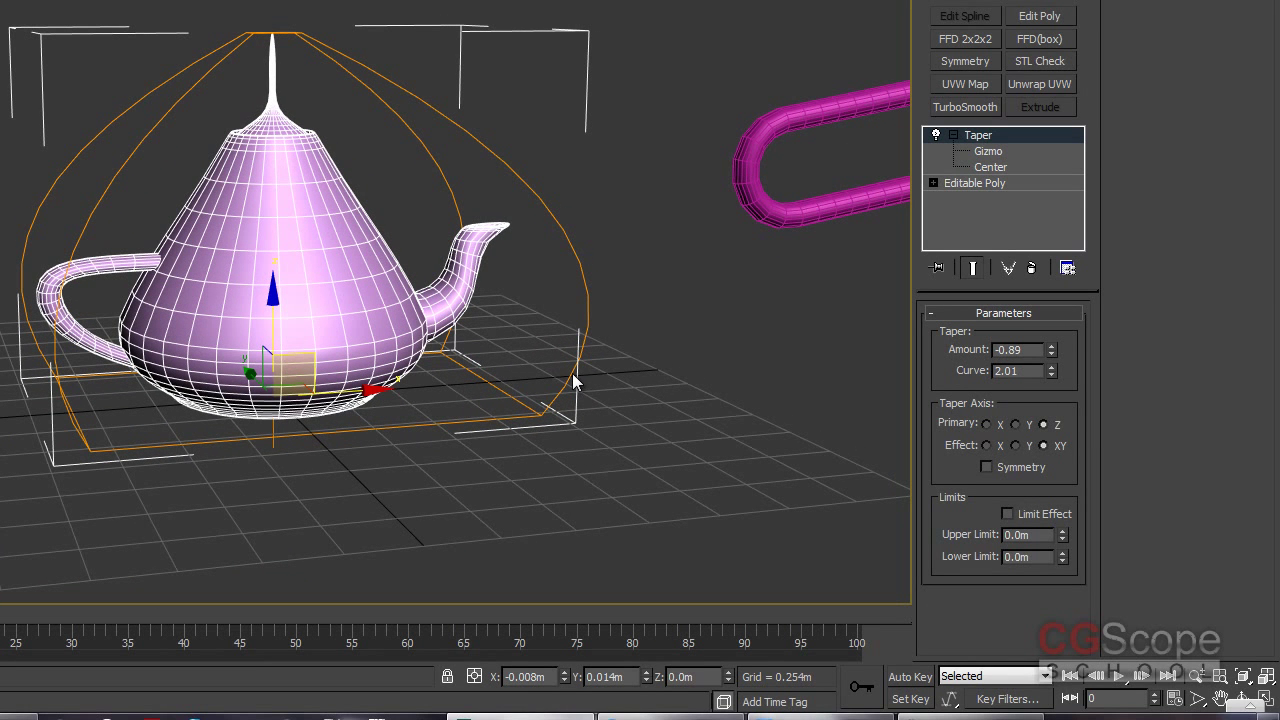
click(990, 167)
mouse_move(560, 390)
alt+middle_down()
mouse_move(445, 448)
mouse_move(513, 436)
mouse_move(491, 390)
alt+middle_up()
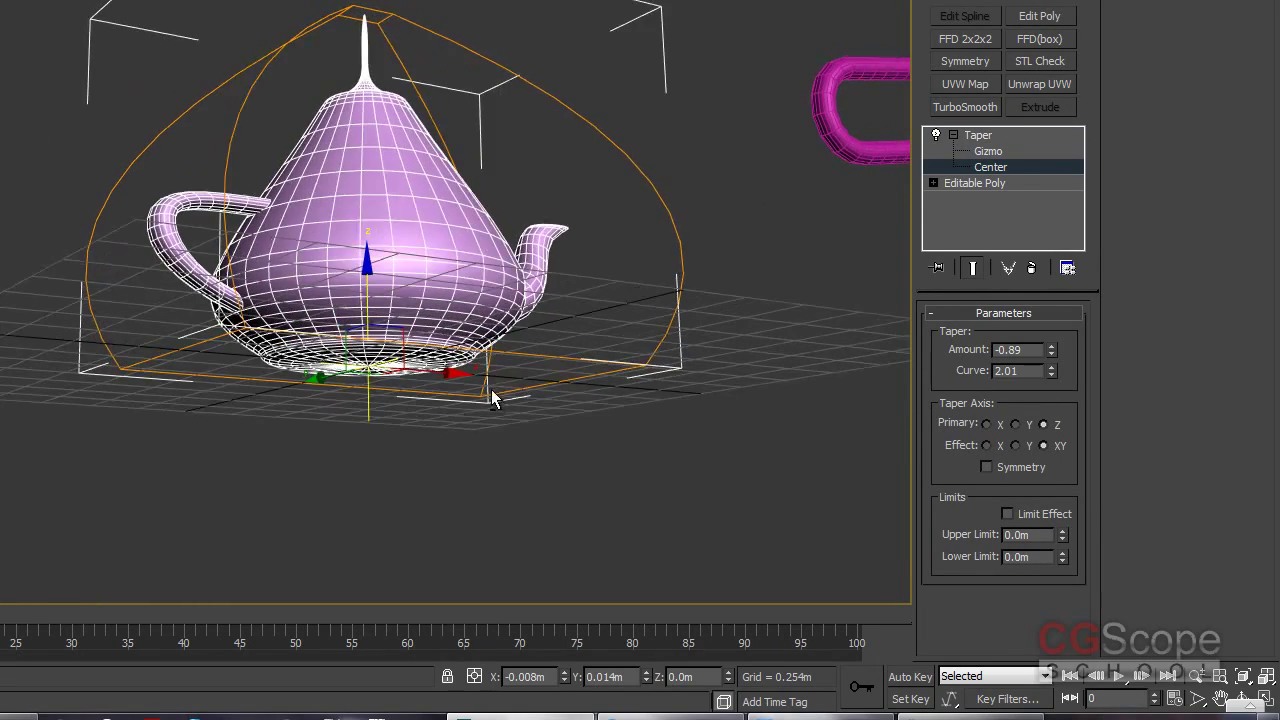
drag(366, 296, 357, 175)
mouse_move(357, 175)
alt+middle_down()
mouse_move(451, 238)
mouse_move(417, 257)
mouse_move(480, 276)
mouse_move(358, 320)
alt+middle_up()
mouse_move(1051, 349)
mouse_down()
mouse_move(991, 404)
mouse_move(1020, 352)
mouse_up()
alt+middle_drag(760, 355, 660, 338)
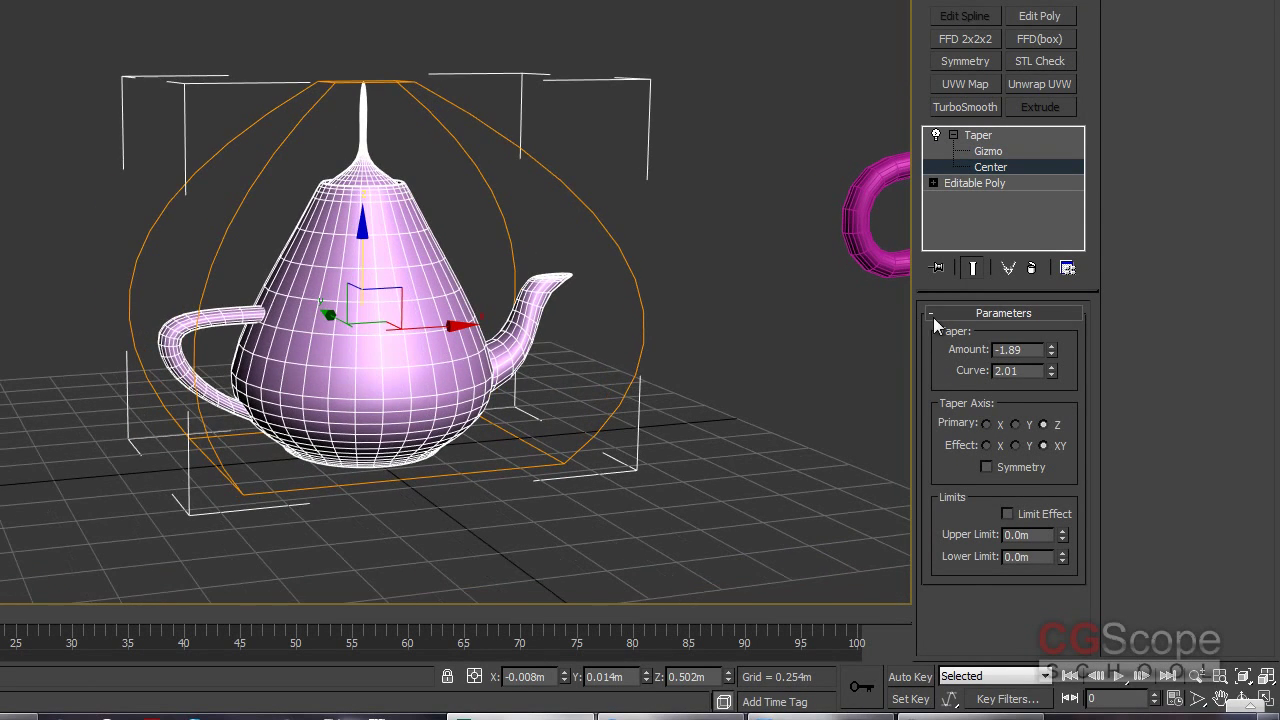
click(976, 135)
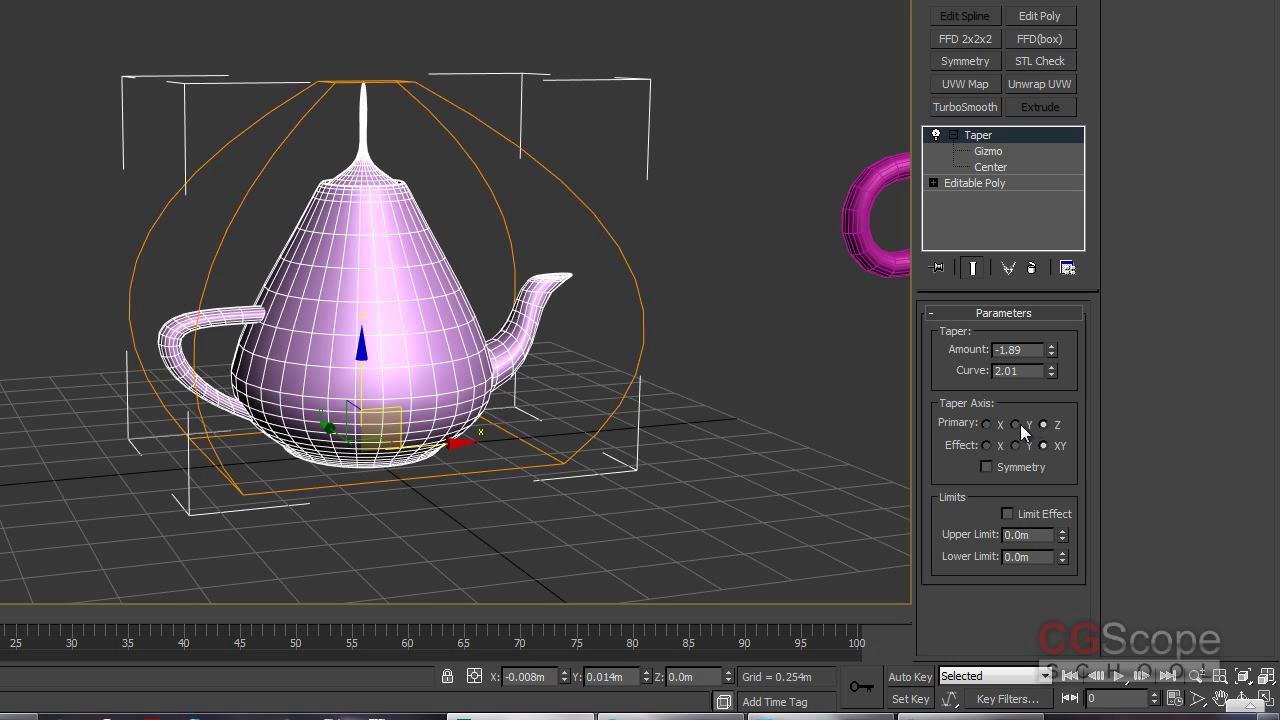
- Try Y and X as the taper's primary axis while varying Amount to about -1.76
click(1016, 424)
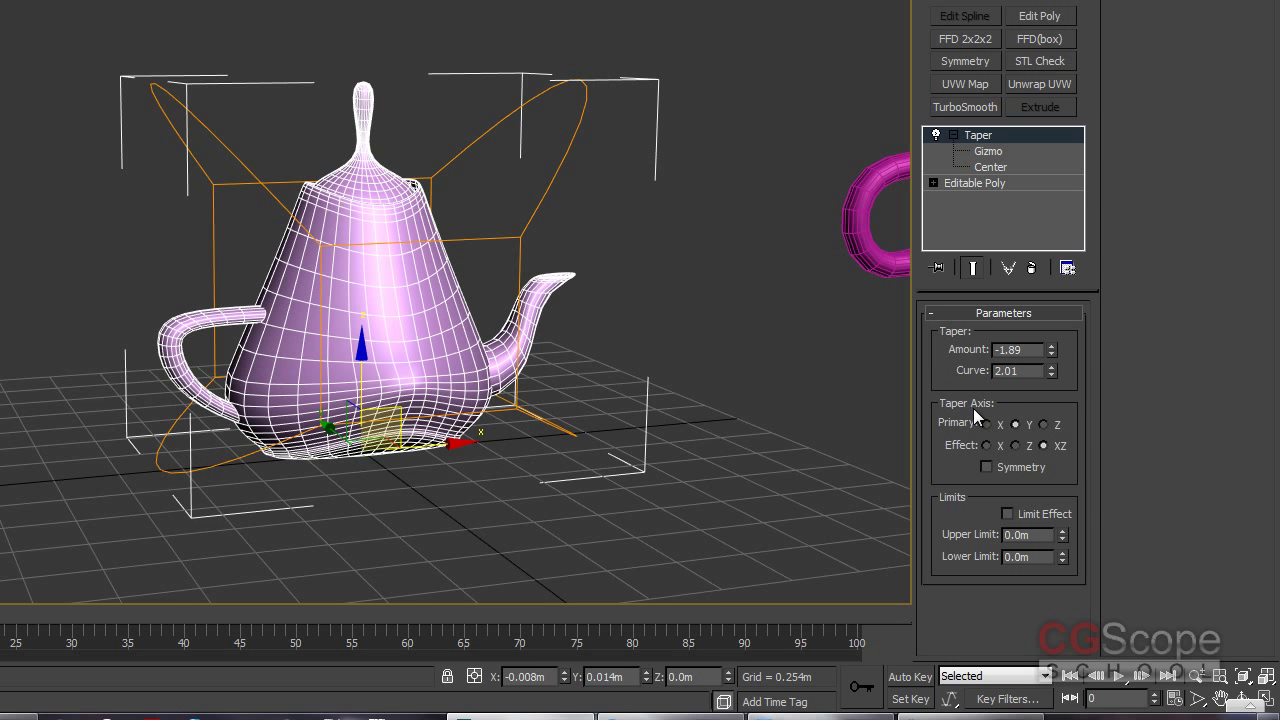
click(1044, 424)
alt+middle_drag(495, 280, 844, 246)
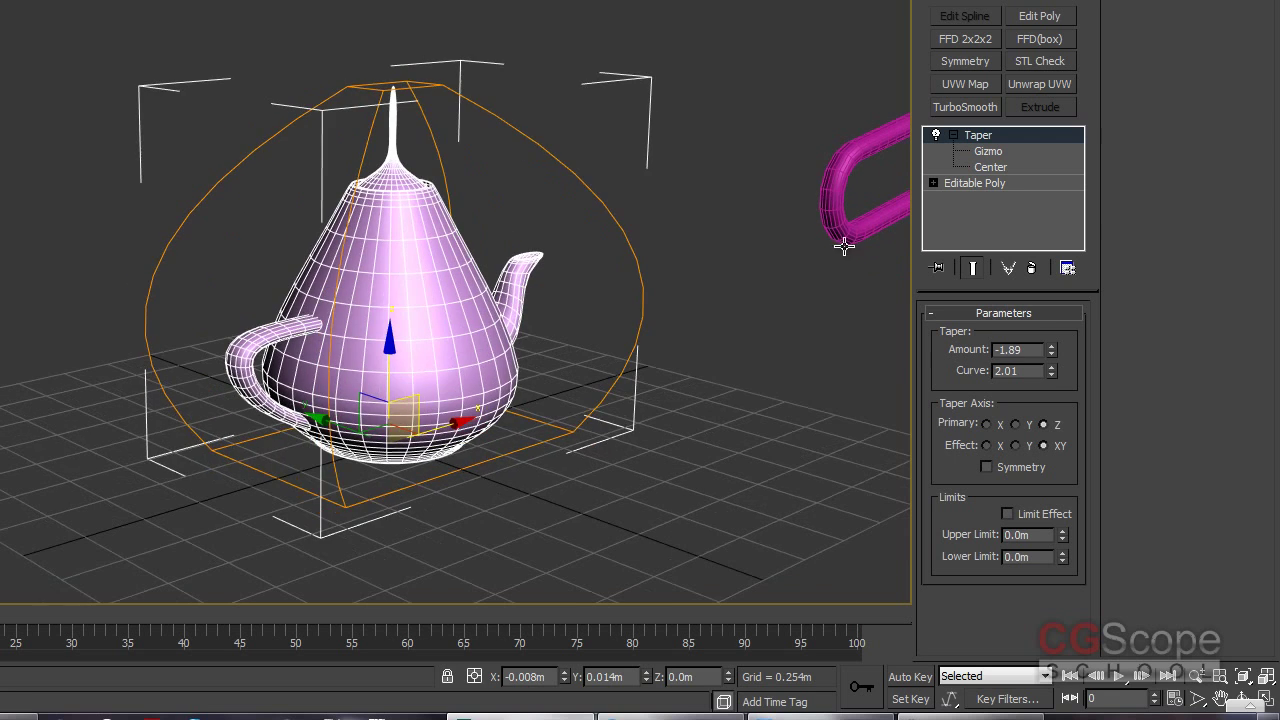
mouse_move(1051, 349)
mouse_down()
mouse_move(1027, 277)
mouse_move(1027, 322)
mouse_up()
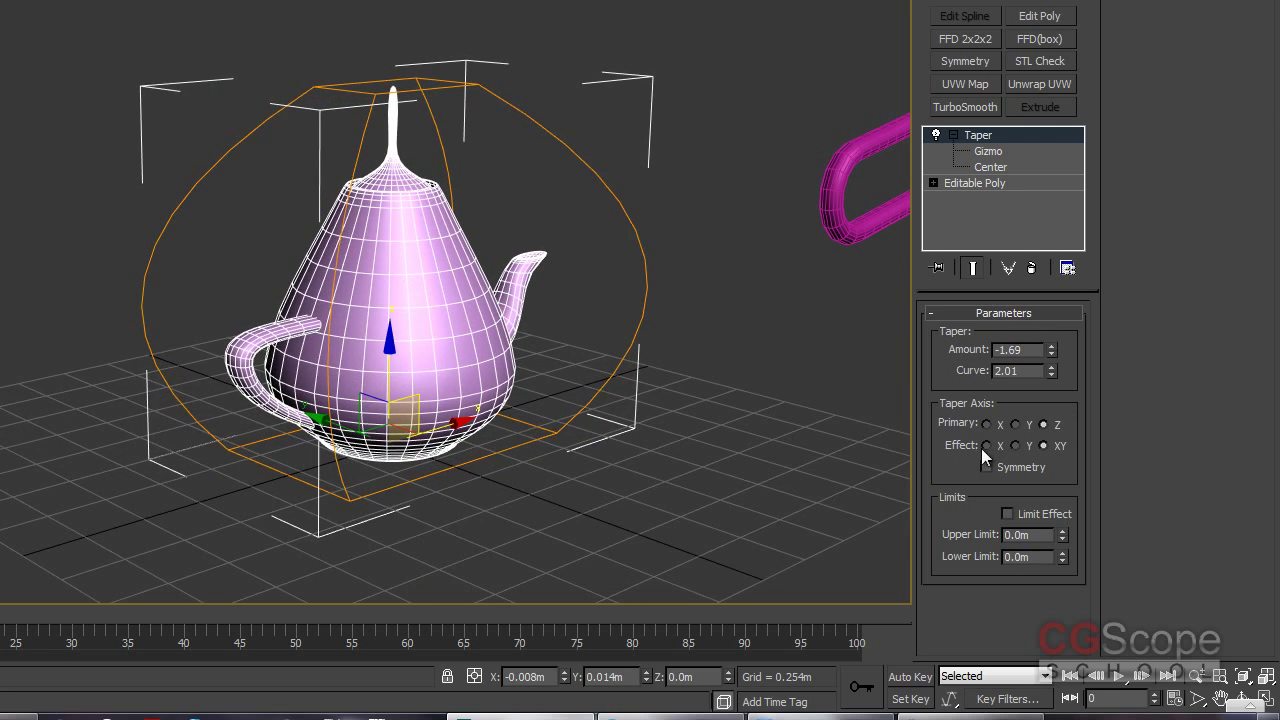
click(1016, 424)
alt+middle_drag(422, 331, 1022, 364)
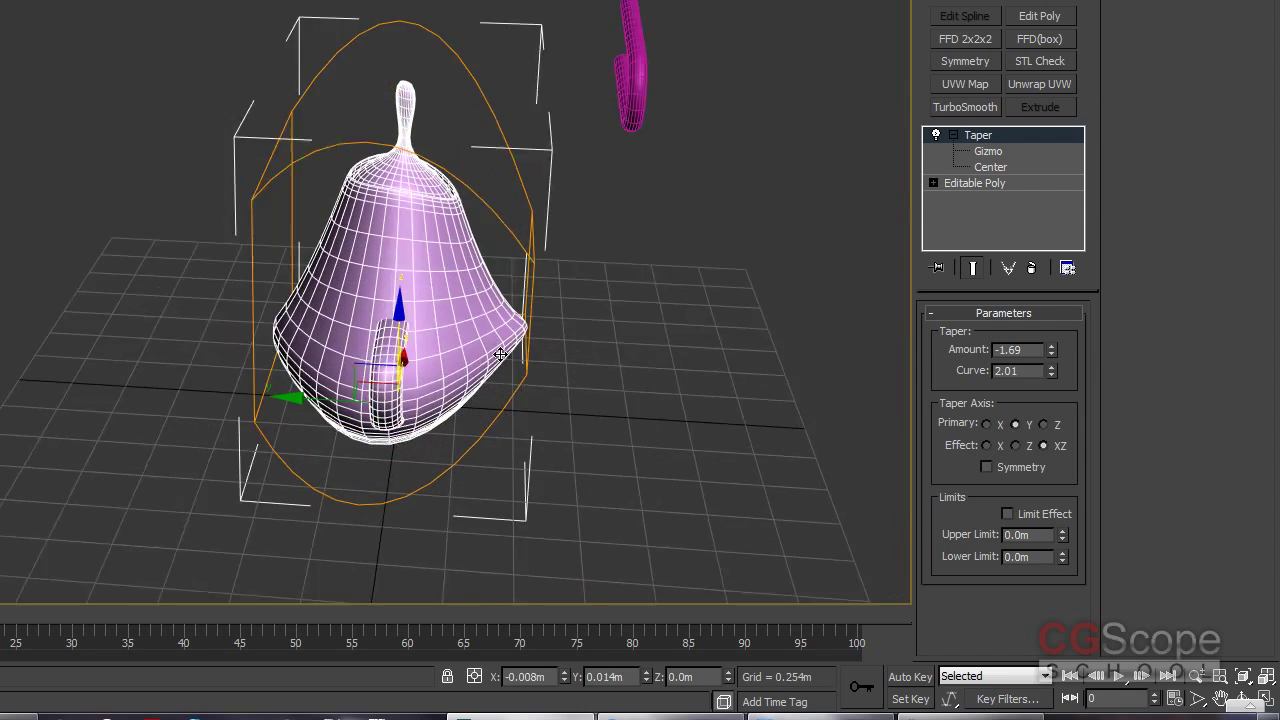
drag(1051, 349, 1052, 343)
click(987, 424)
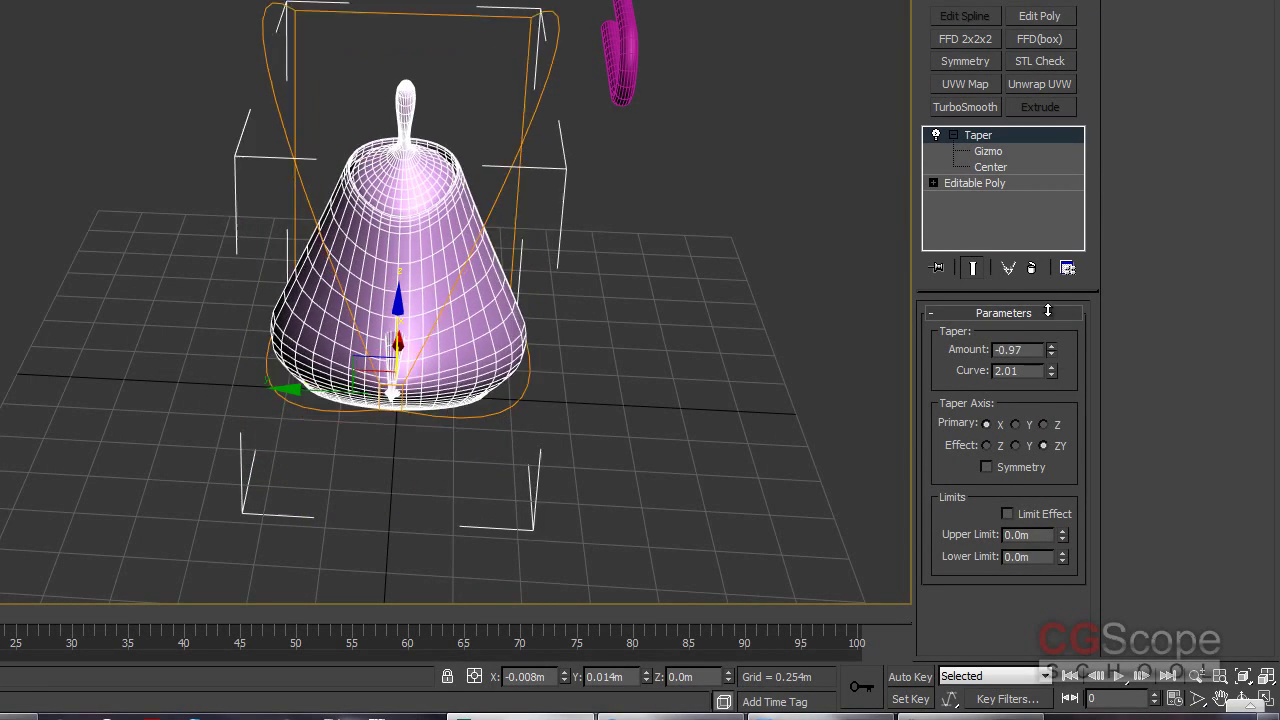
alt+middle_drag(740, 377, 524, 348)
drag(1051, 350, 1051, 366)
mouse_move(660, 345)
alt+middle_down()
mouse_move(697, 365)
mouse_move(711, 349)
alt+middle_up()
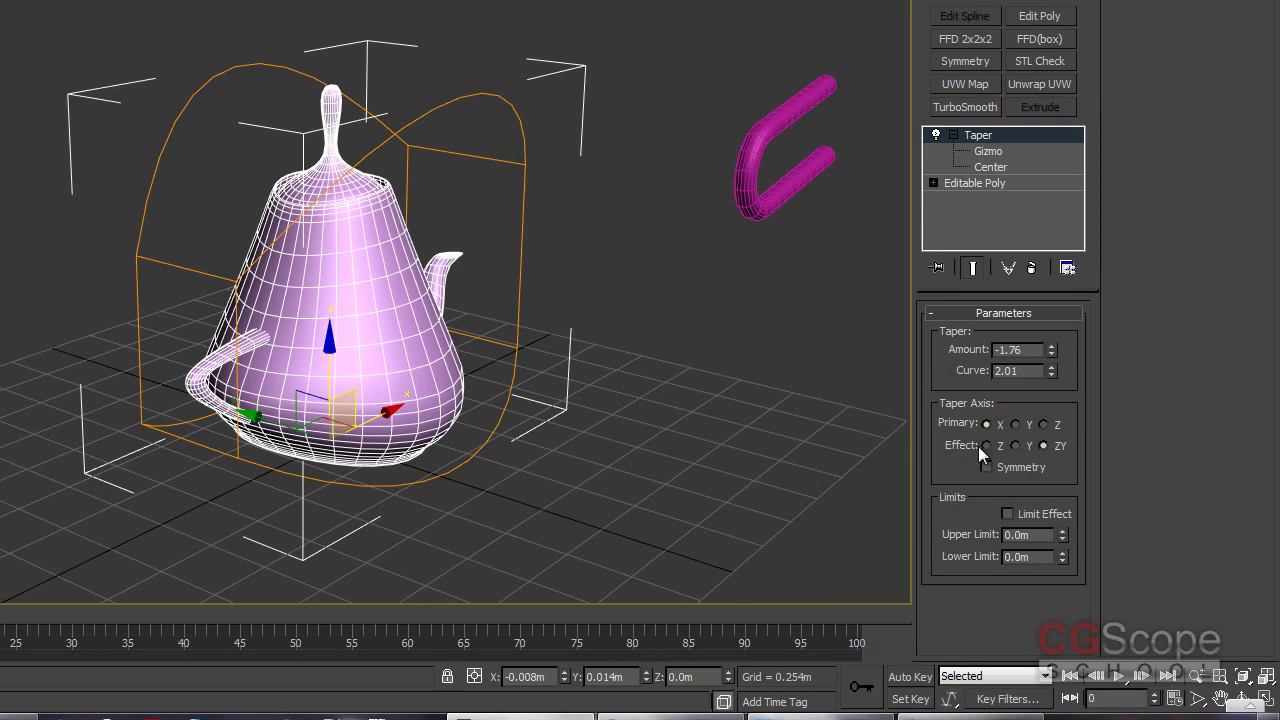
mouse_move(470, 310)
alt+middle_down()
mouse_move(594, 289)
mouse_move(477, 337)
mouse_move(433, 283)
mouse_move(423, 293)
mouse_move(435, 274)
mouse_move(674, 373)
alt+middle_up()
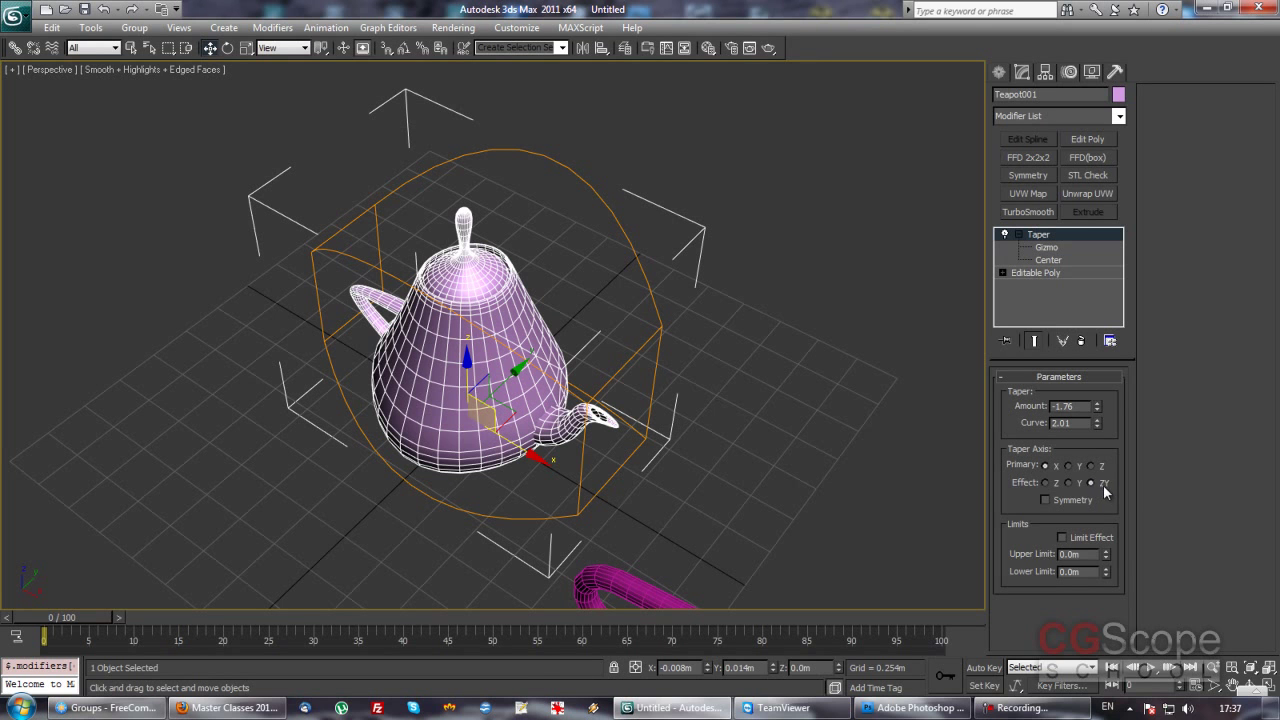
- Return the primary axis to Z, keep XY effect, and set Amount to -1.84
click(1100, 465)
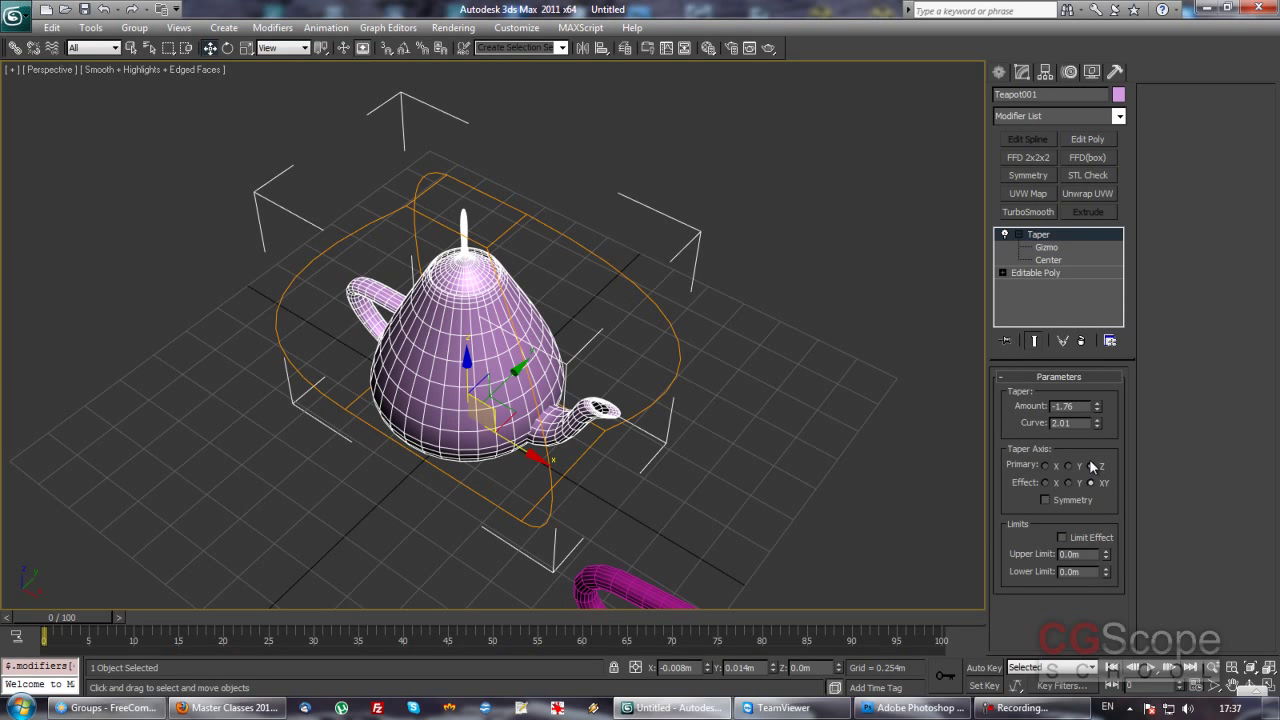
alt+middle_drag(651, 437, 692, 408)
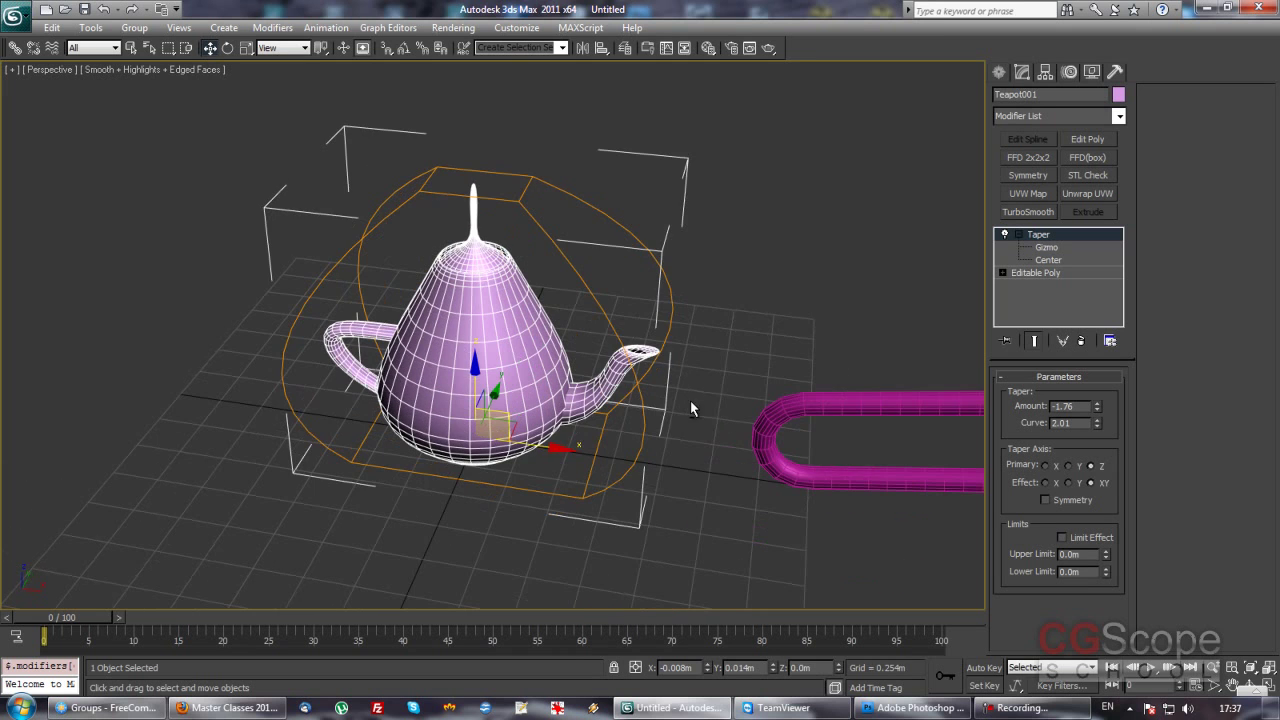
mouse_move(646, 334)
alt+middle_down()
mouse_move(663, 443)
mouse_move(521, 428)
alt+middle_up()
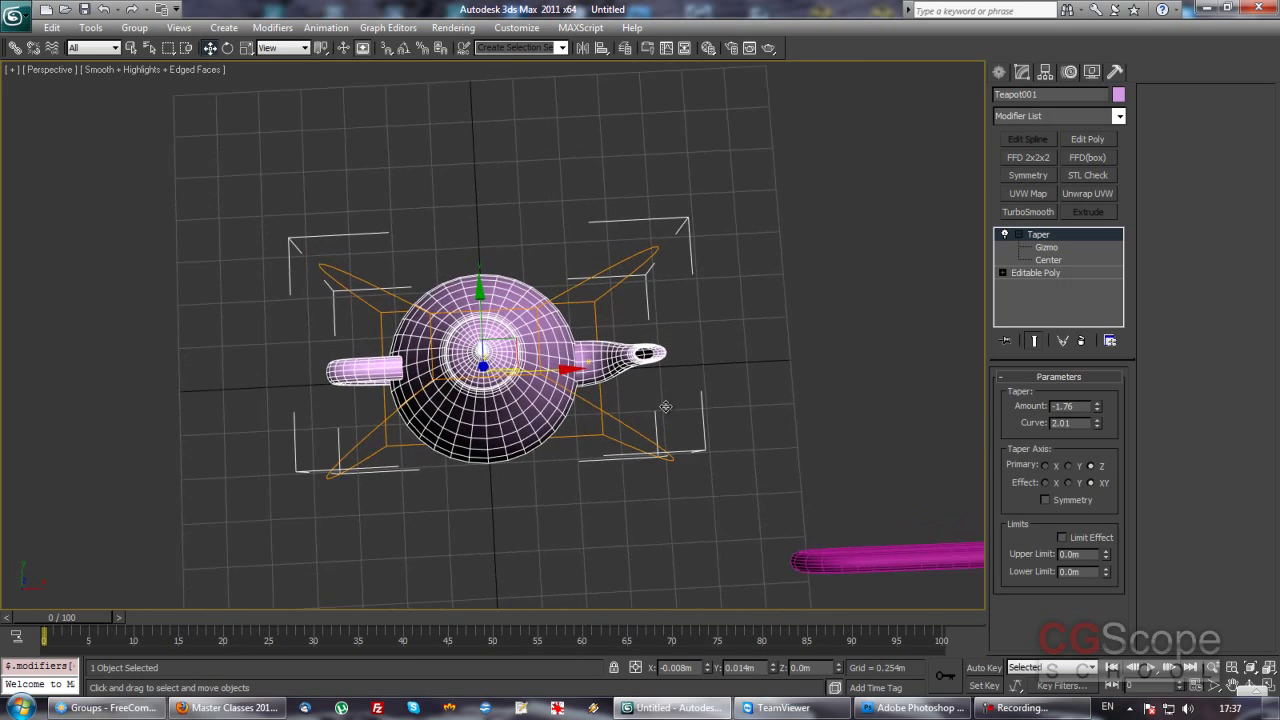
mouse_move(1096, 406)
mouse_down()
mouse_move(1095, 360)
mouse_move(1088, 430)
mouse_move(1098, 350)
mouse_move(1089, 423)
mouse_move(1073, 346)
mouse_move(1076, 400)
mouse_up()
click(1078, 484)
click(1046, 483)
click(1091, 483)
mouse_move(740, 473)
alt+middle_down()
mouse_move(744, 346)
mouse_move(671, 391)
mouse_move(757, 391)
alt+middle_up()
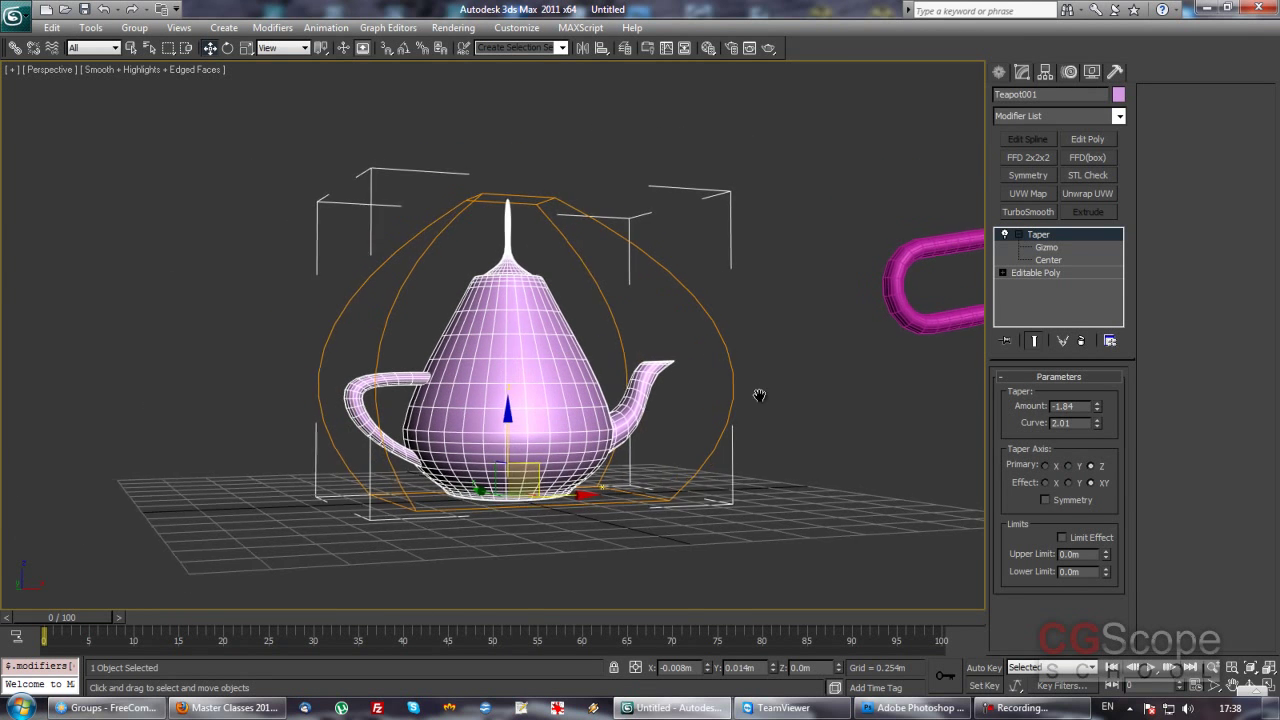
- Turn on taper Symmetry, switch to wireframe, and raise the Taper Center on the teapot
click(1070, 498)
mouse_move(756, 476)
alt+middle_down()
mouse_move(650, 435)
mouse_move(684, 452)
alt+middle_up()
key(F3)
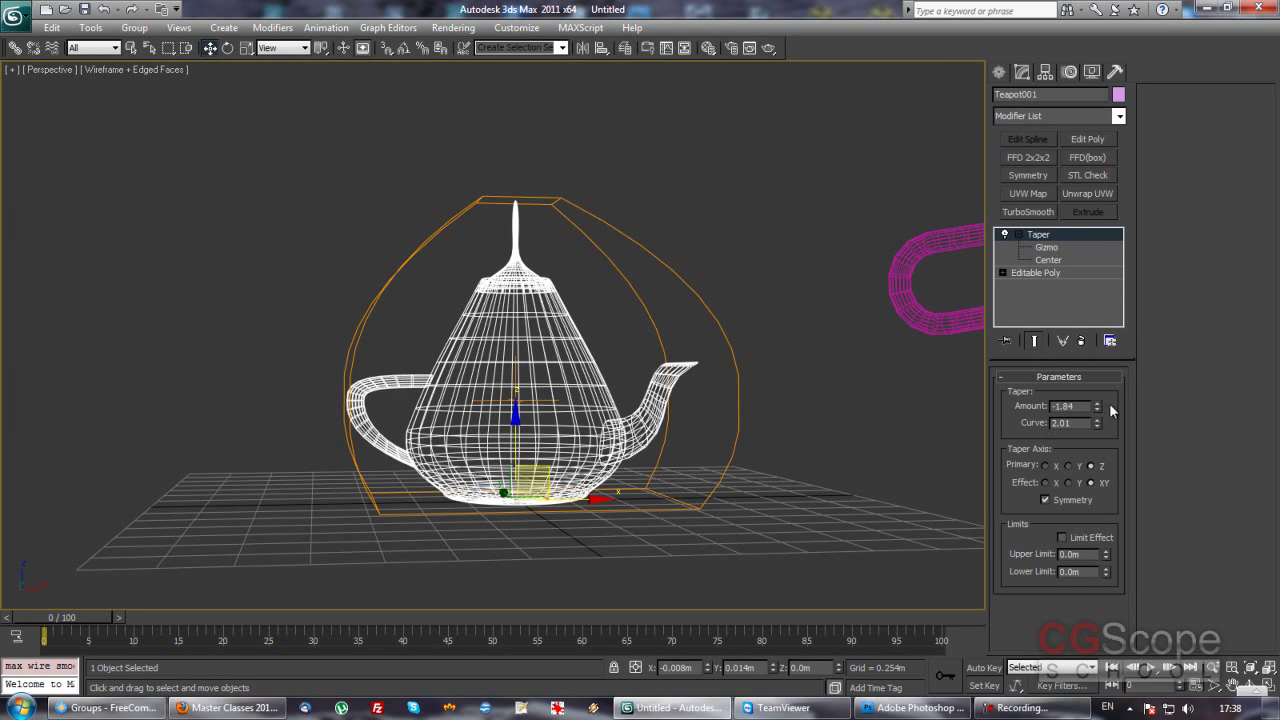
mouse_move(1098, 408)
mouse_down()
mouse_move(1077, 453)
mouse_move(1036, 368)
mouse_up()
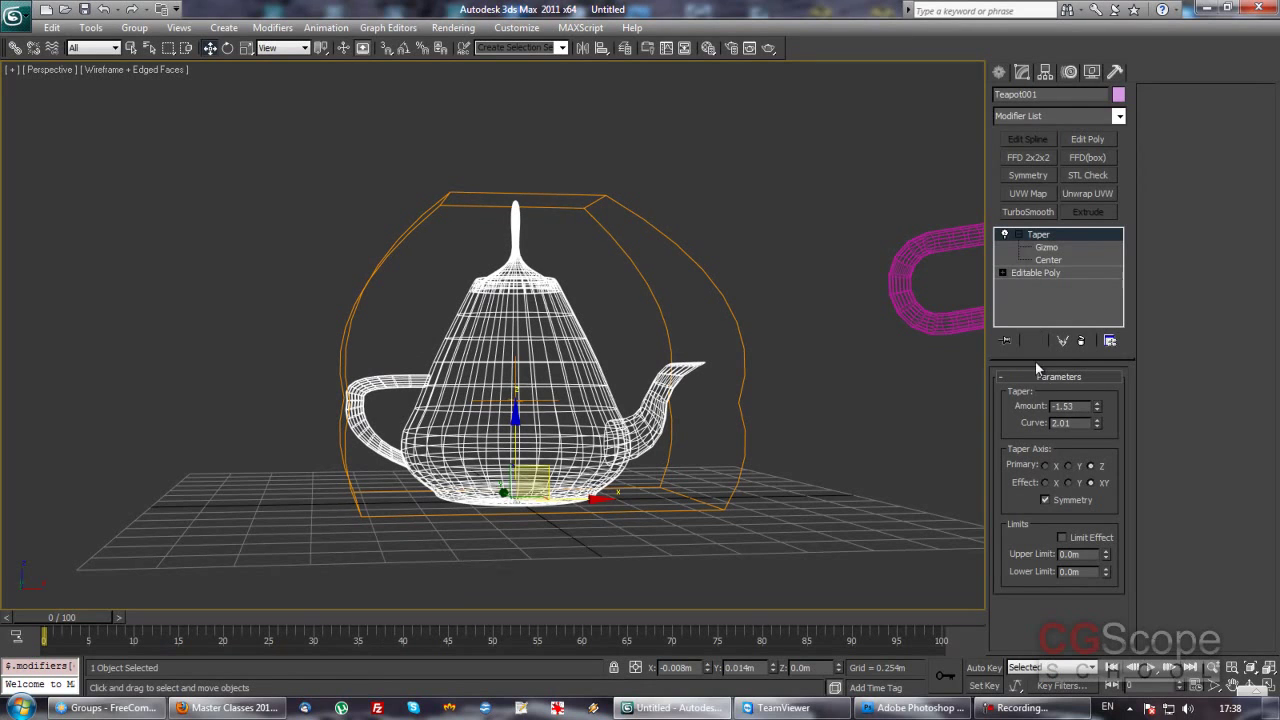
click(1049, 259)
drag(520, 344, 520, 309)
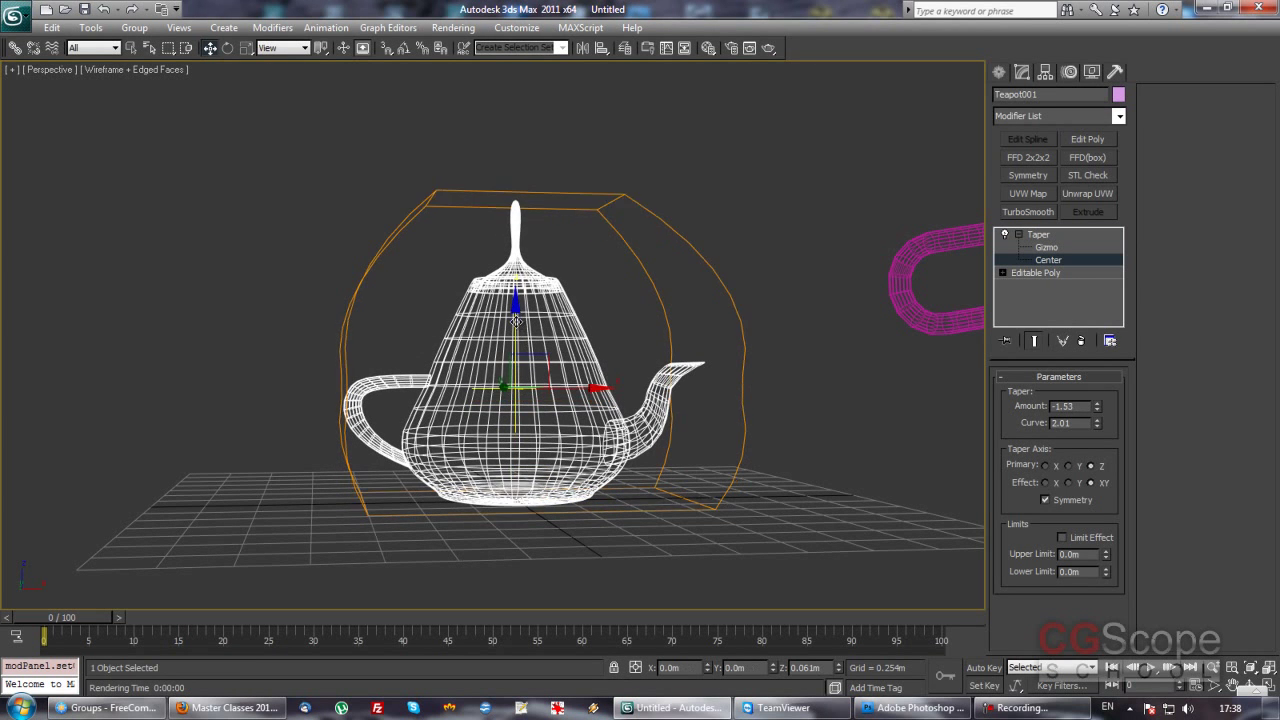
click(1037, 234)
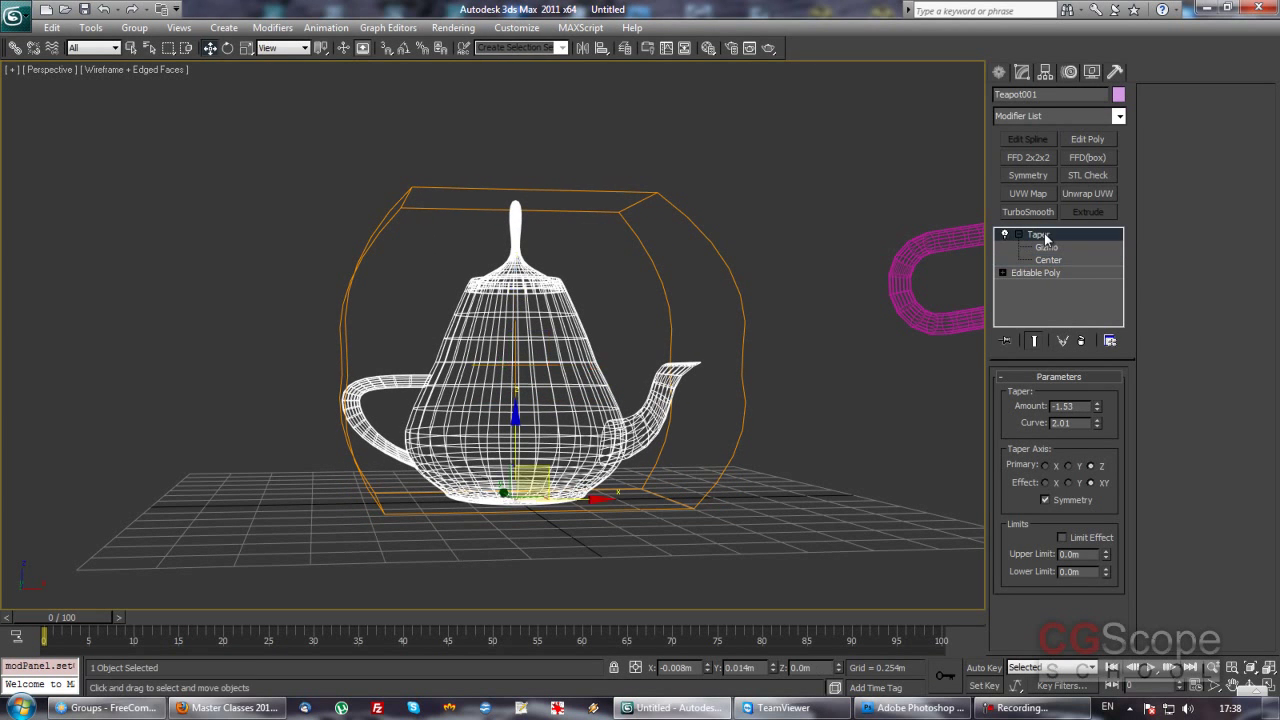
- Bring the taper Amount from negative values up to 0.39, with Symmetry left on
alt+middle_drag(662, 443, 666, 457)
drag(1097, 407, 1081, 291)
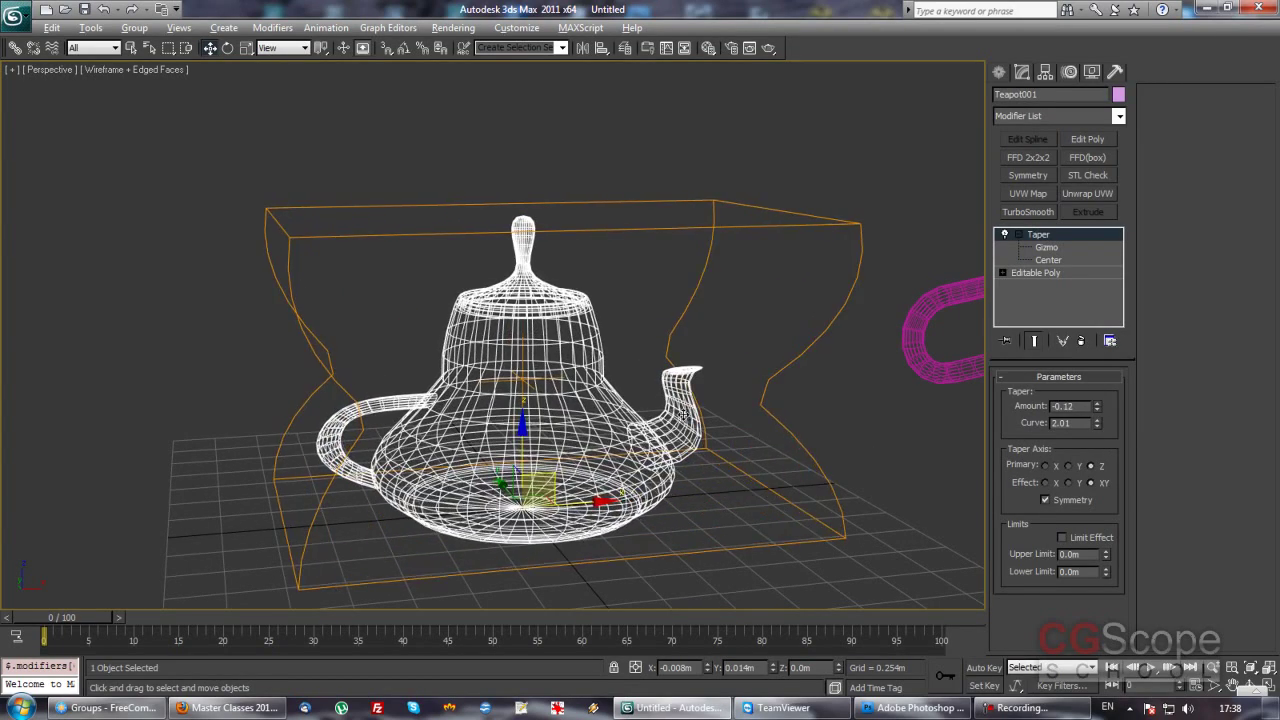
alt+middle_drag(684, 416, 497, 398)
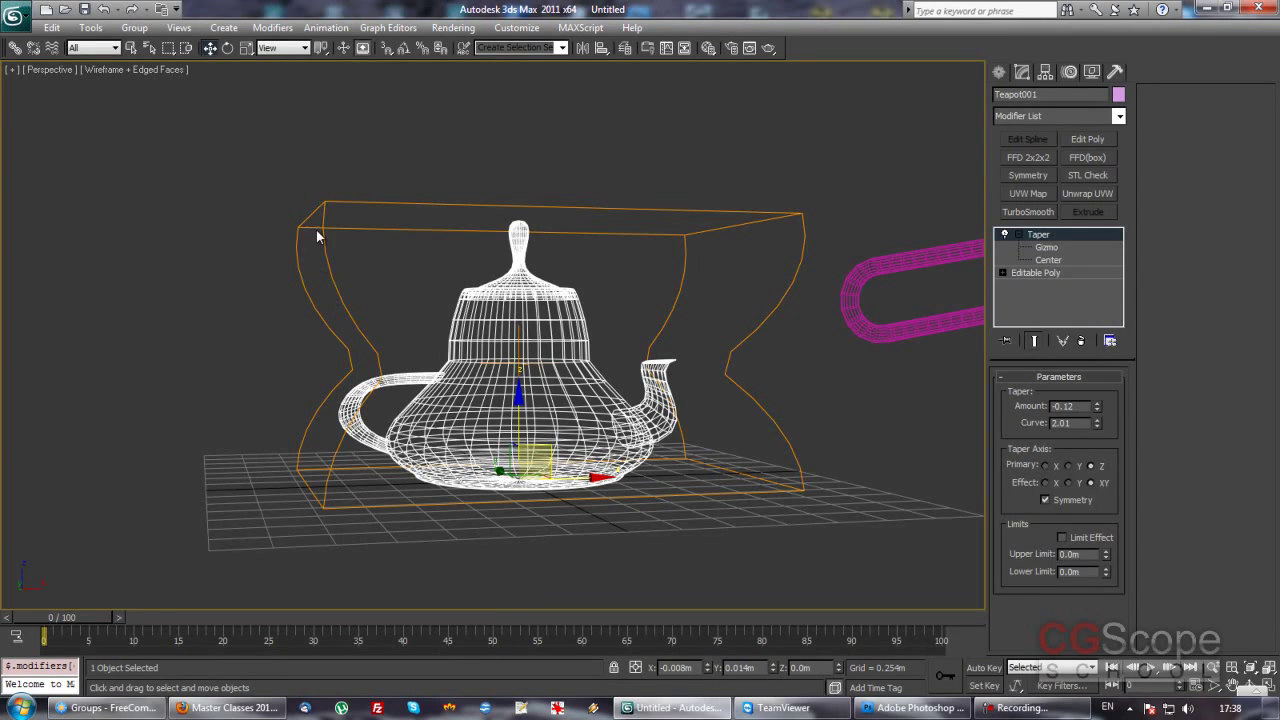
alt+middle_drag(784, 358, 786, 378)
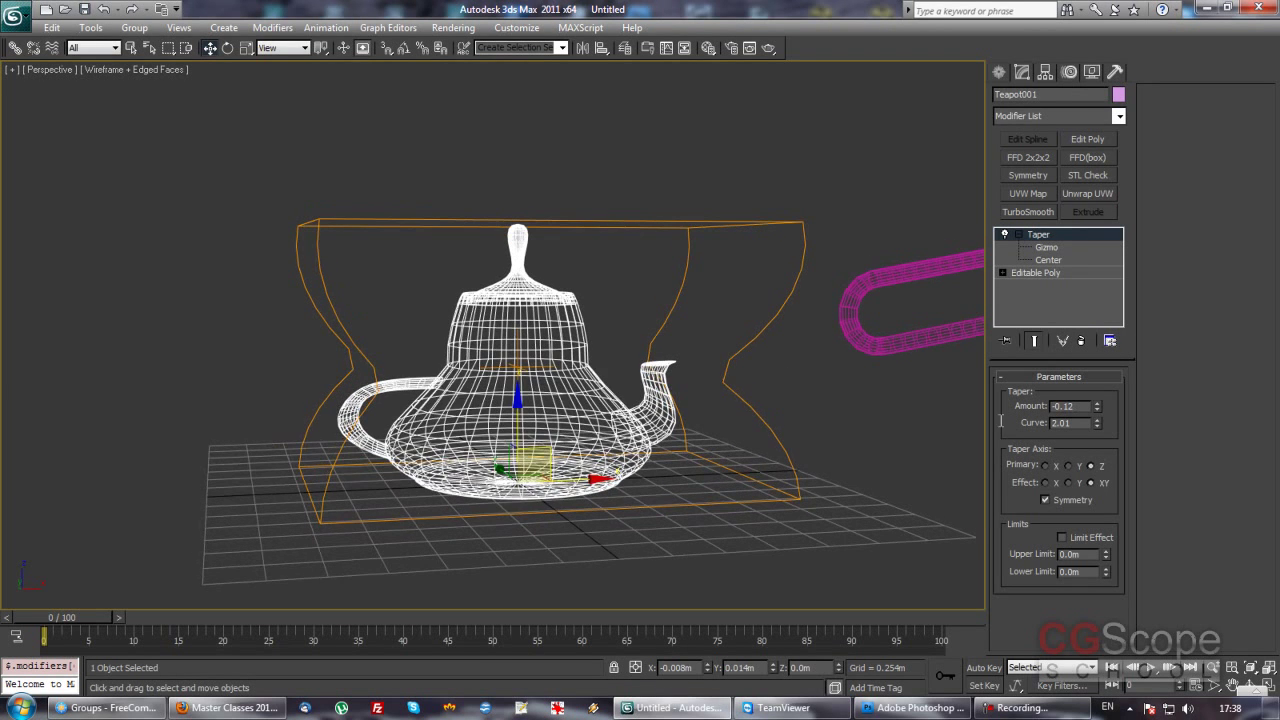
click(1062, 500)
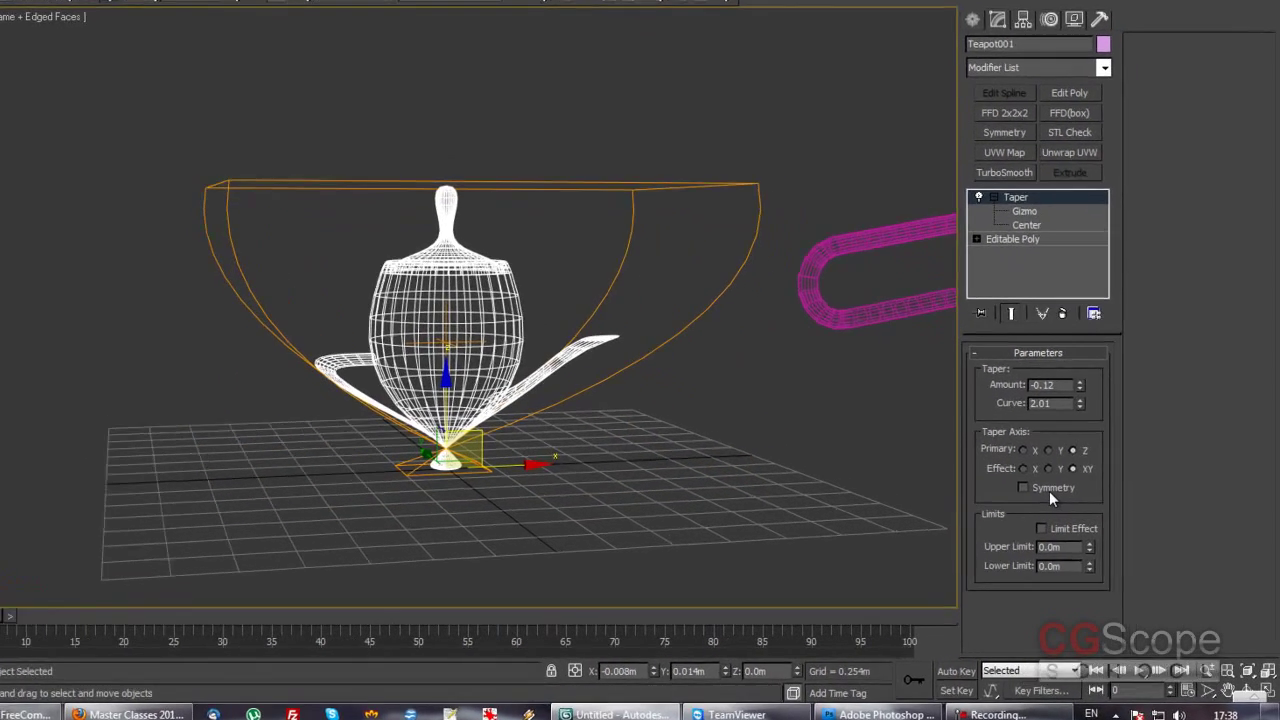
click(1017, 468)
mouse_move(1051, 346)
mouse_down()
mouse_move(1046, 297)
mouse_move(1035, 300)
mouse_up()
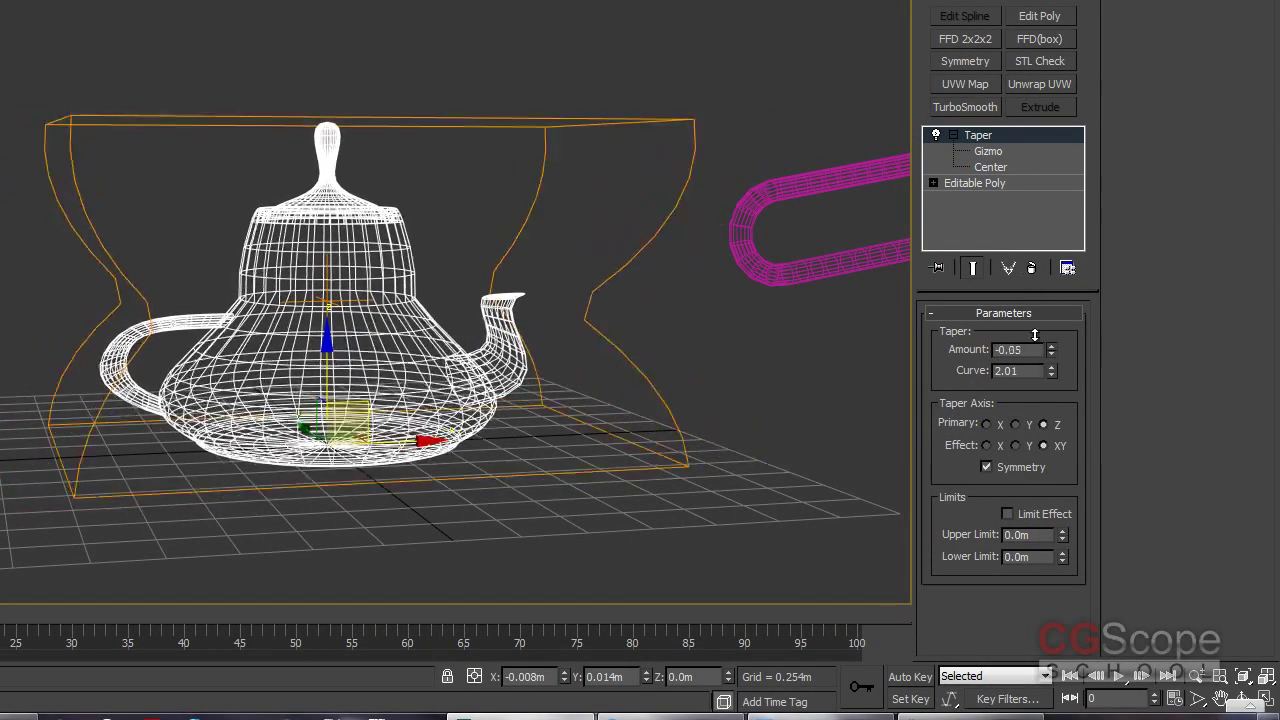
scroll(545, 250, down, 3)
scroll(748, 380, up, 2)
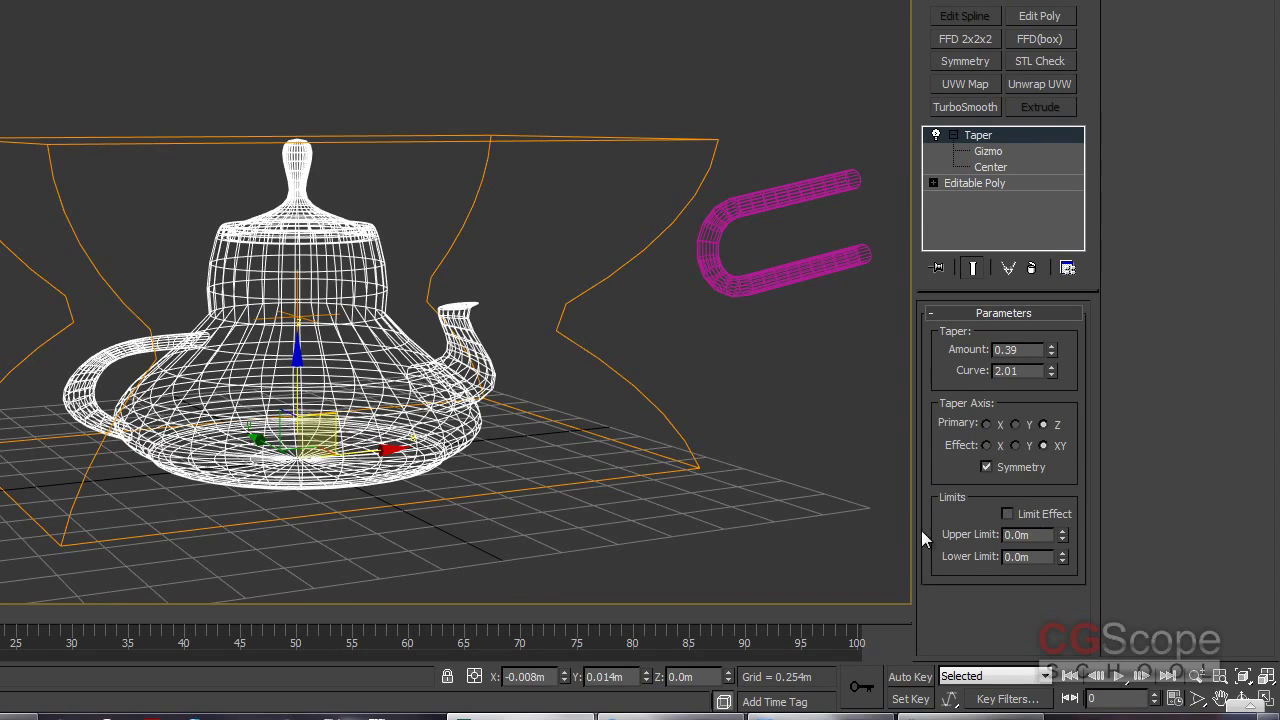
mouse_move(577, 374)
alt+middle_down()
mouse_move(568, 303)
mouse_move(511, 291)
alt+middle_up()
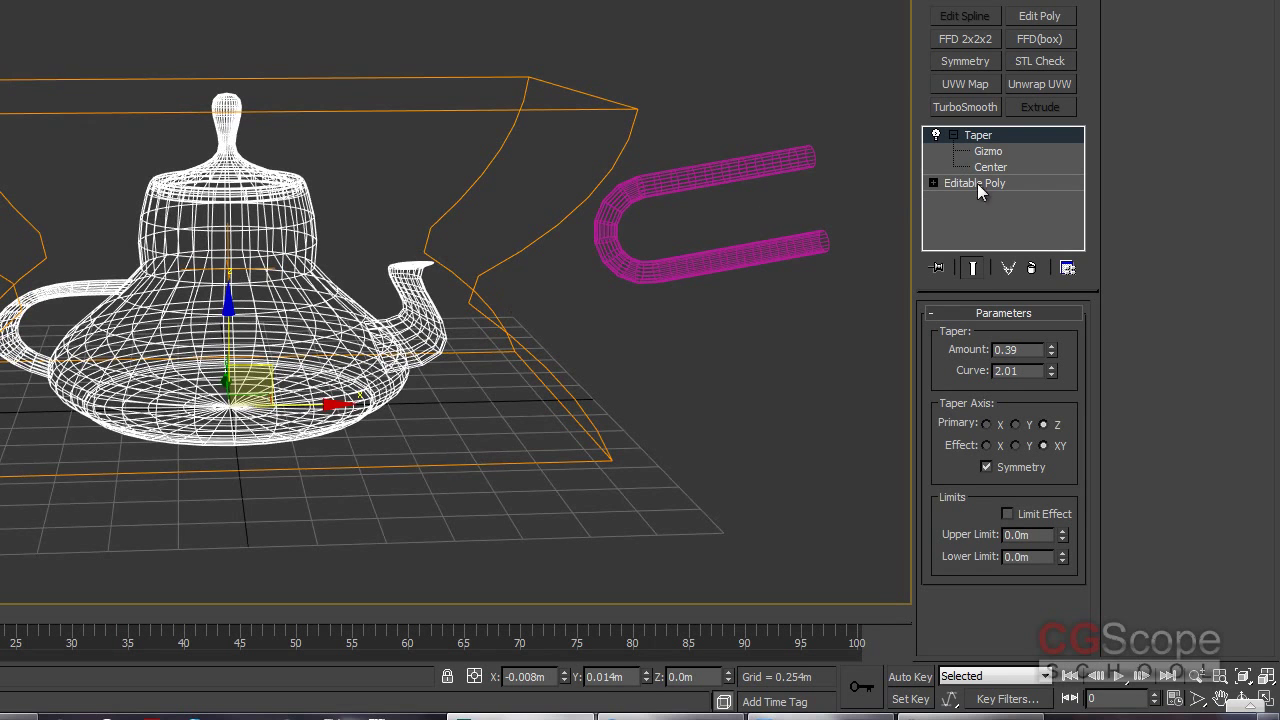
- Delete Teapot001's Taper modifier, leaving Editable Poly, and jump the Modifier List to Twist
click(1033, 268)
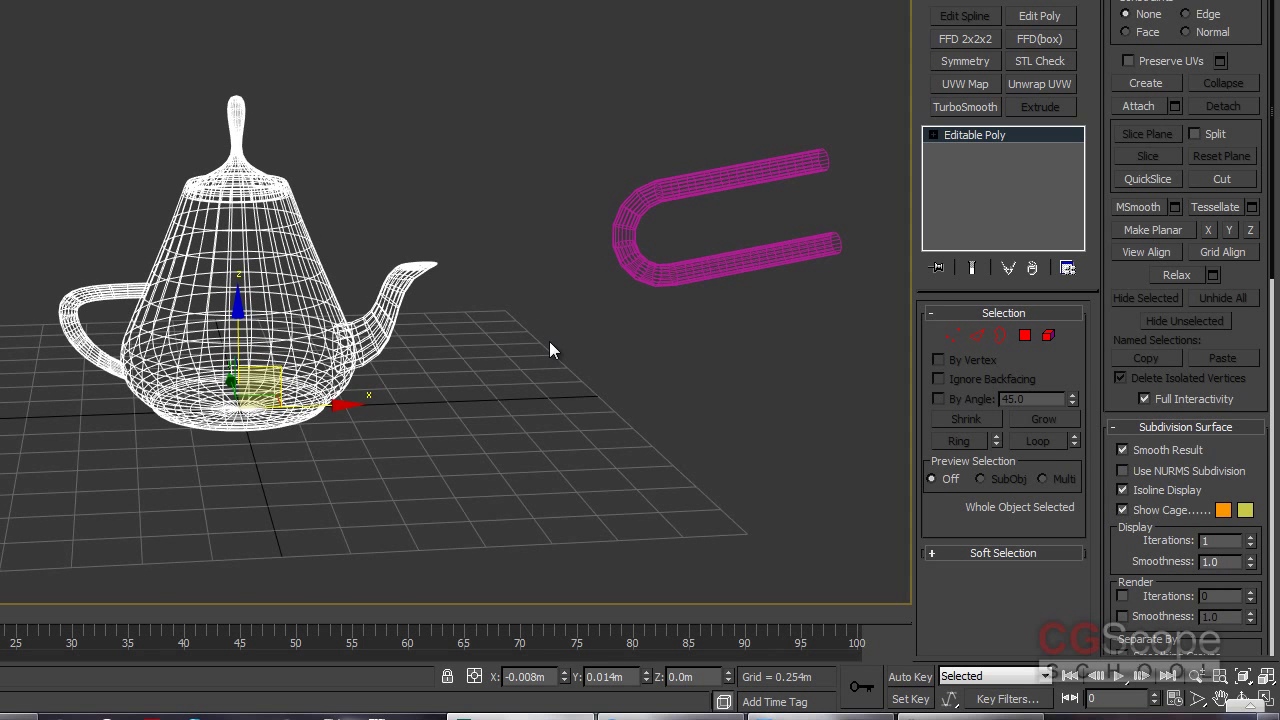
alt+middle_drag(440, 278, 909, 59)
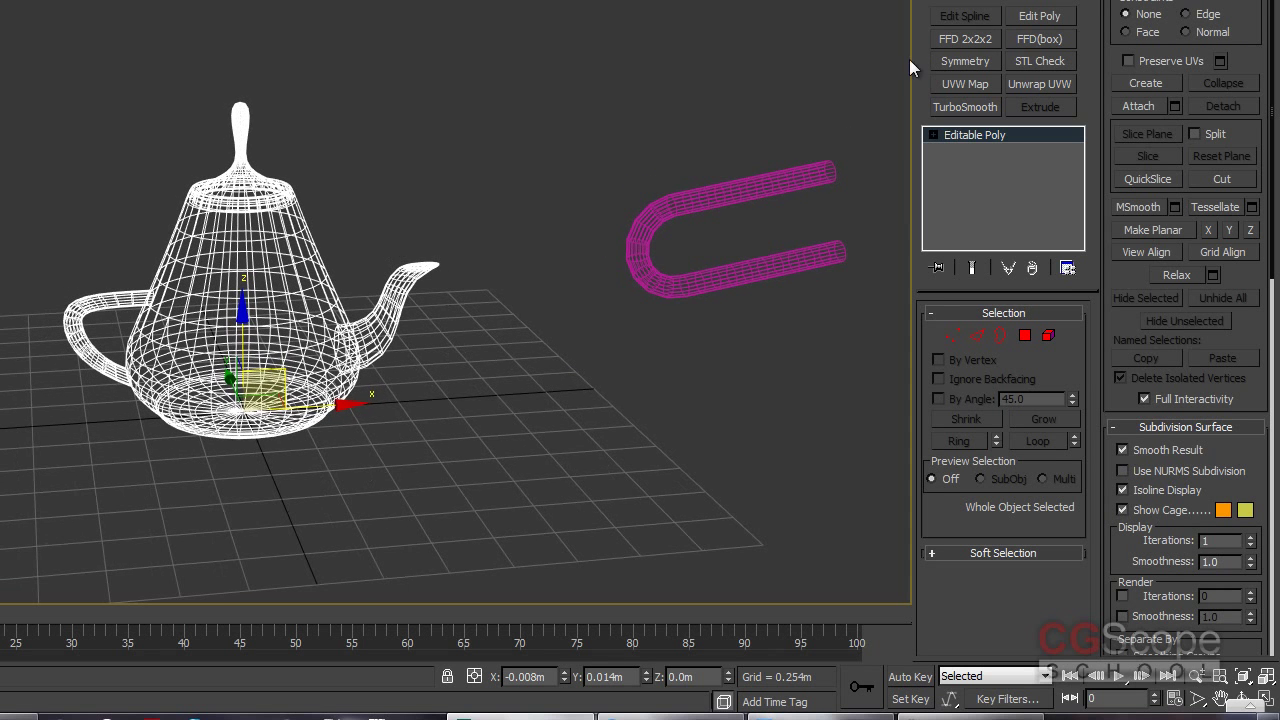
click(1086, 3)
text(tw)
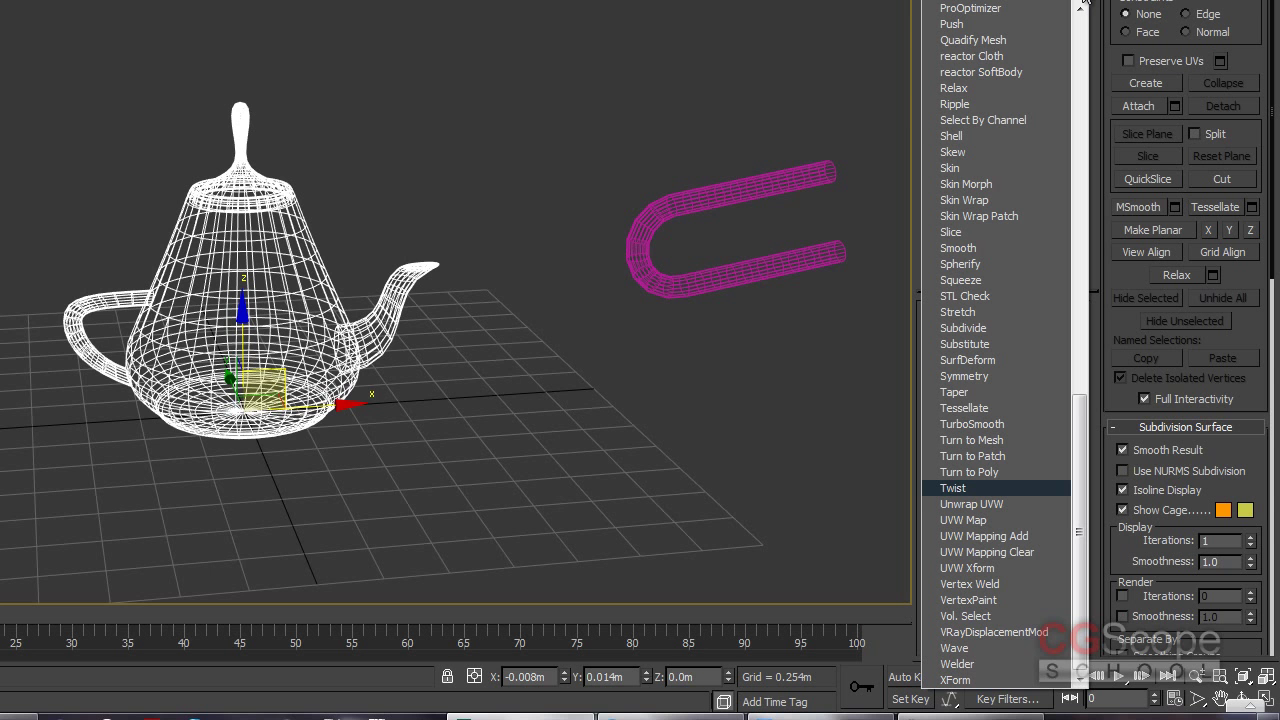
- Add a Twist modifier to the teapot, checking it in shaded and wireframe display
click(1014, 488)
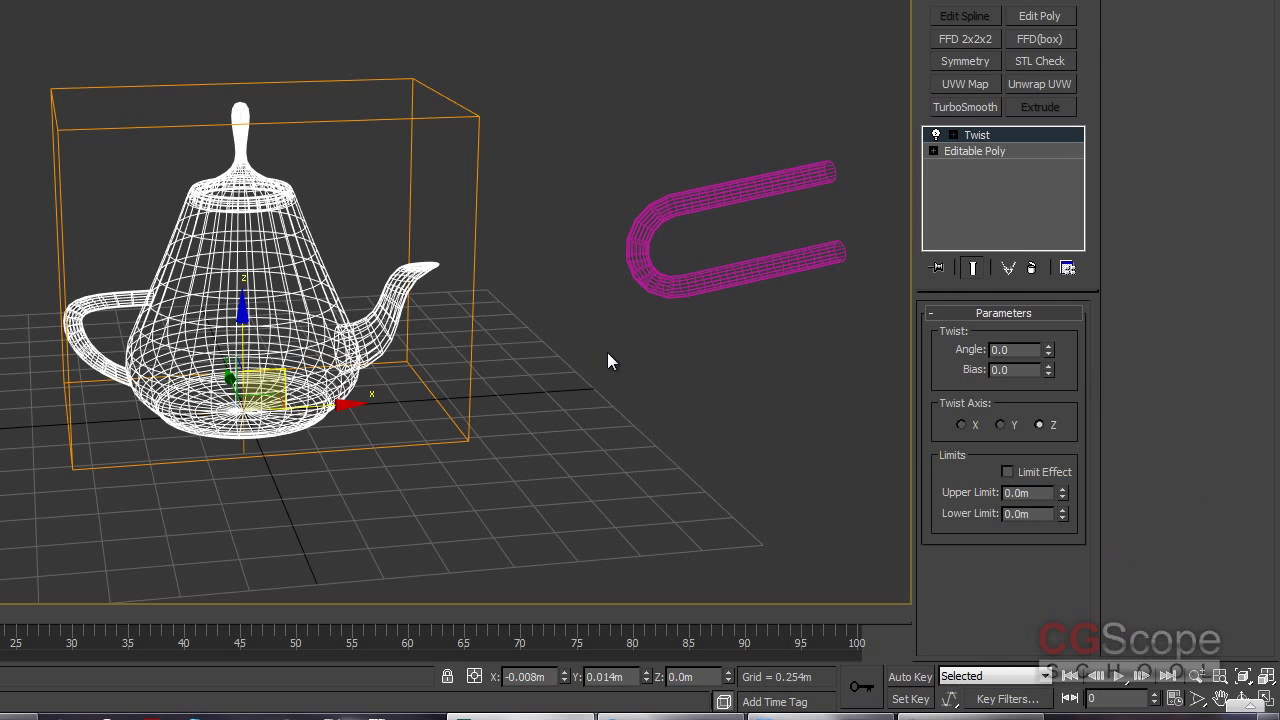
alt+middle_drag(536, 306, 600, 308)
key(F3)
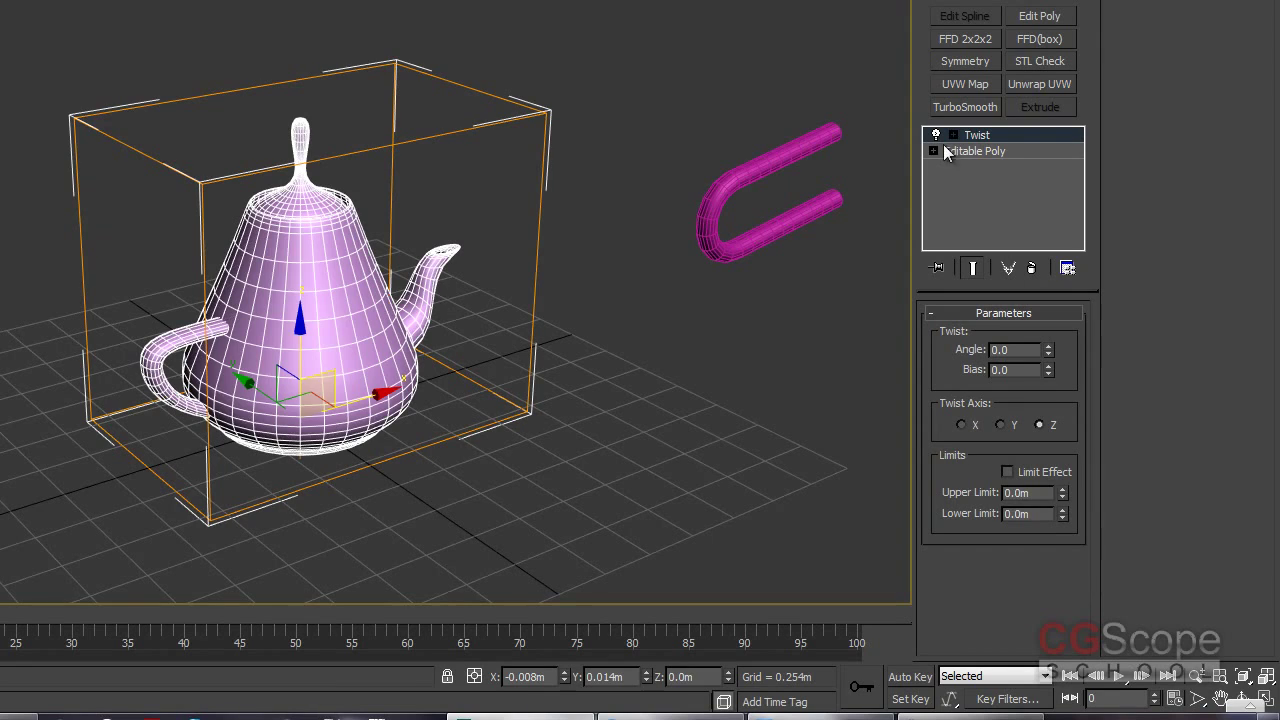
click(954, 135)
mouse_move(553, 233)
alt+middle_down()
mouse_move(540, 170)
mouse_move(538, 241)
mouse_move(615, 221)
alt+middle_up()
key(F3)
mouse_move(523, 229)
alt+middle_down()
mouse_move(537, 229)
mouse_move(550, 267)
mouse_move(584, 272)
alt+middle_up()
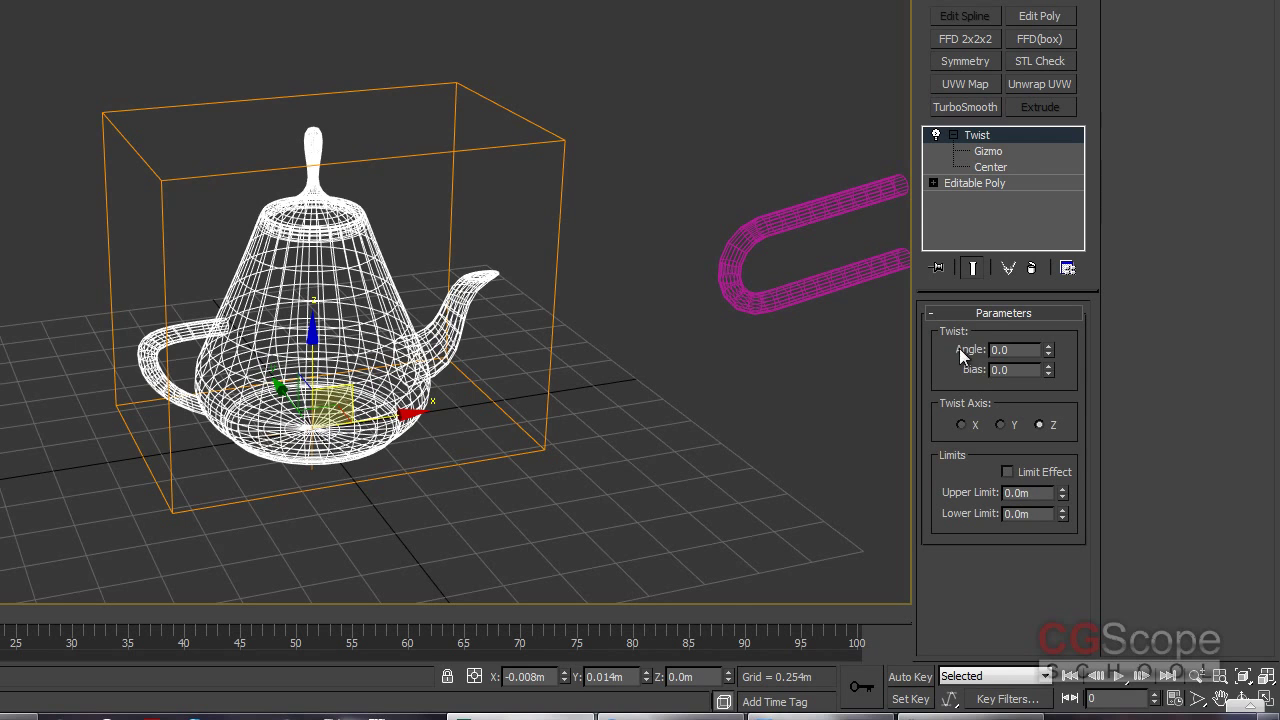
- Drag the Twist angle up, then reverse it to about -227 degrees
drag(1048, 345, 1022, 136)
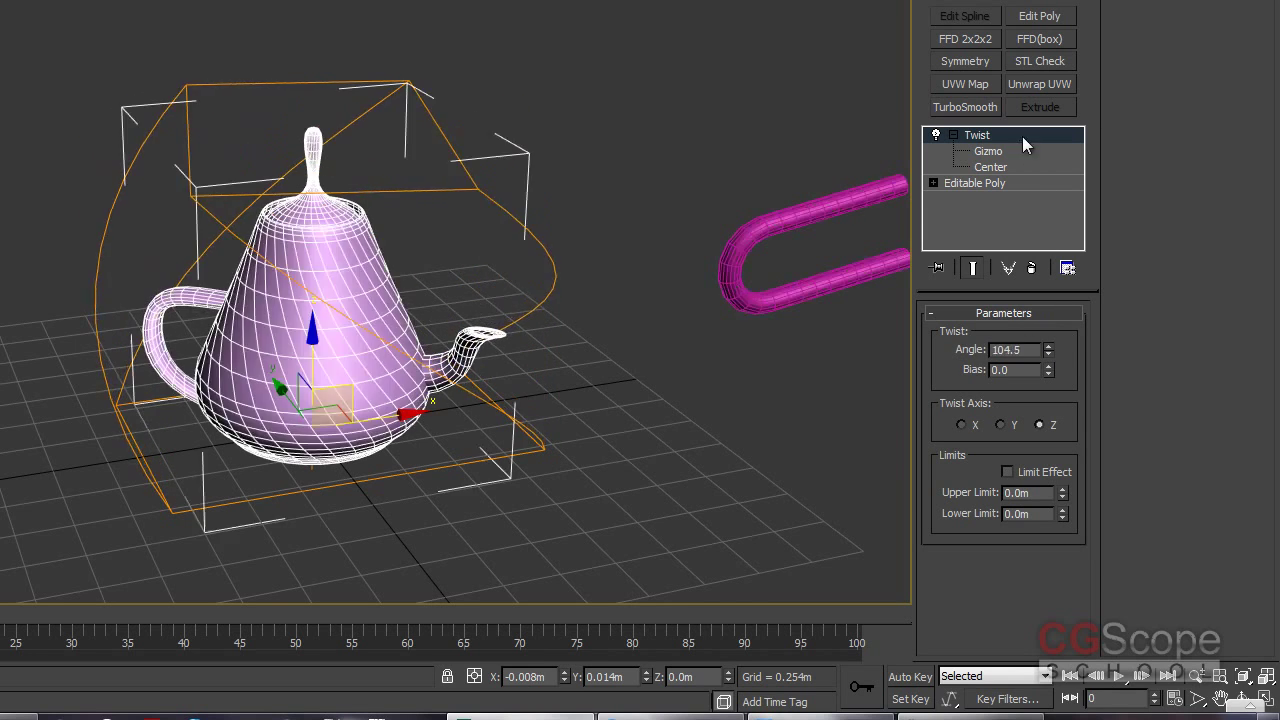
drag(1051, 346, 1016, 158)
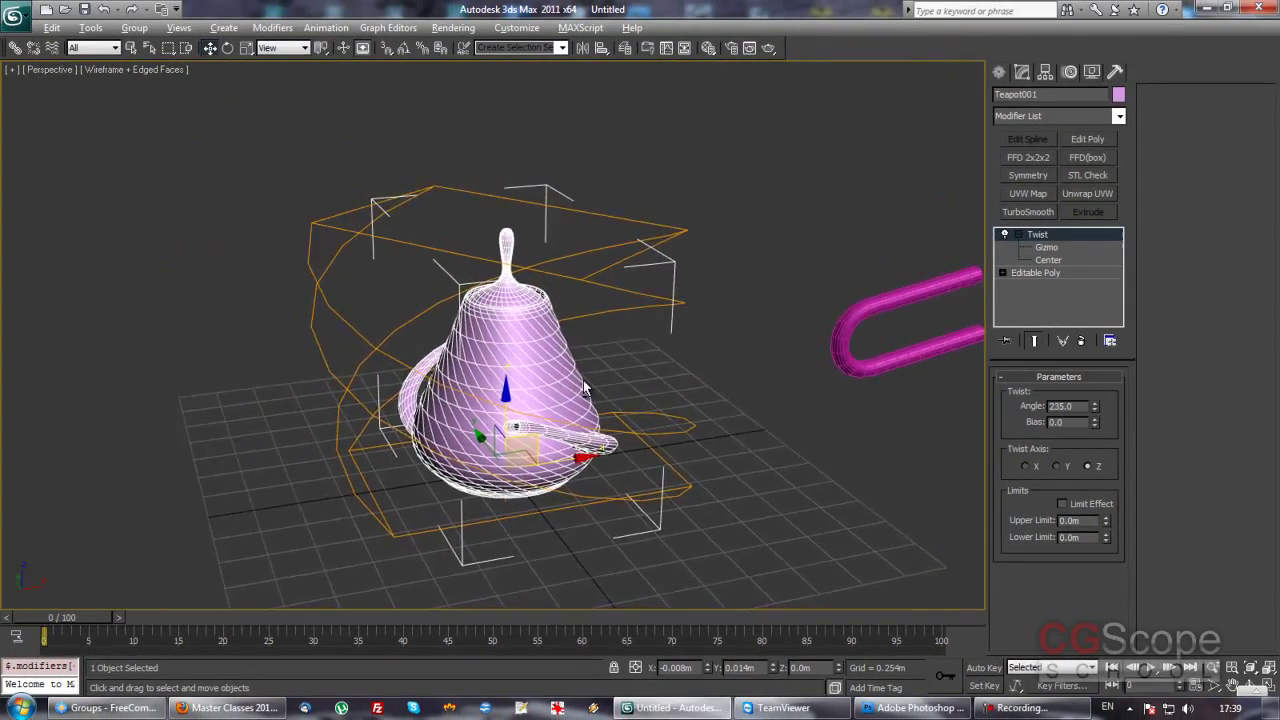
alt+middle_drag(600, 380, 1107, 430)
drag(1093, 412, 1008, 468)
alt+middle_drag(400, 330, 715, 340)
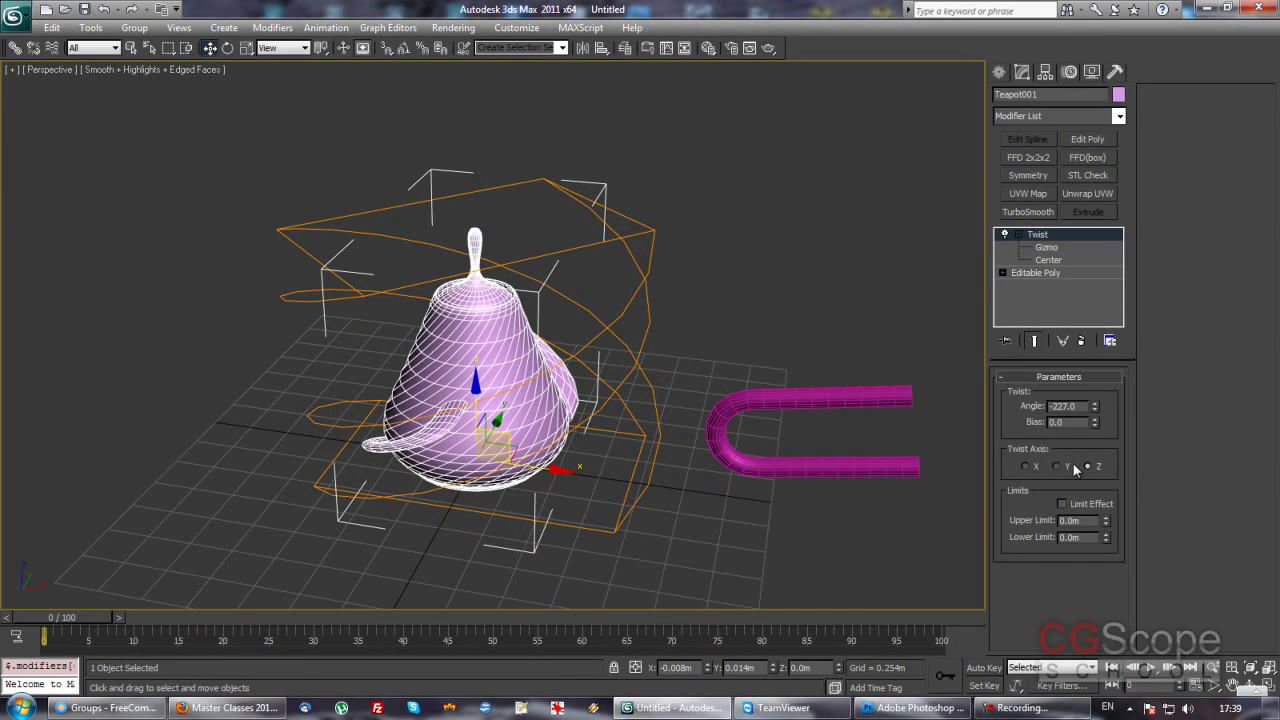
- Try Y and X as twist axes, then settle on Z with angle -243
click(1057, 466)
mouse_move(620, 395)
alt+middle_down()
mouse_move(598, 440)
mouse_move(757, 394)
alt+middle_up()
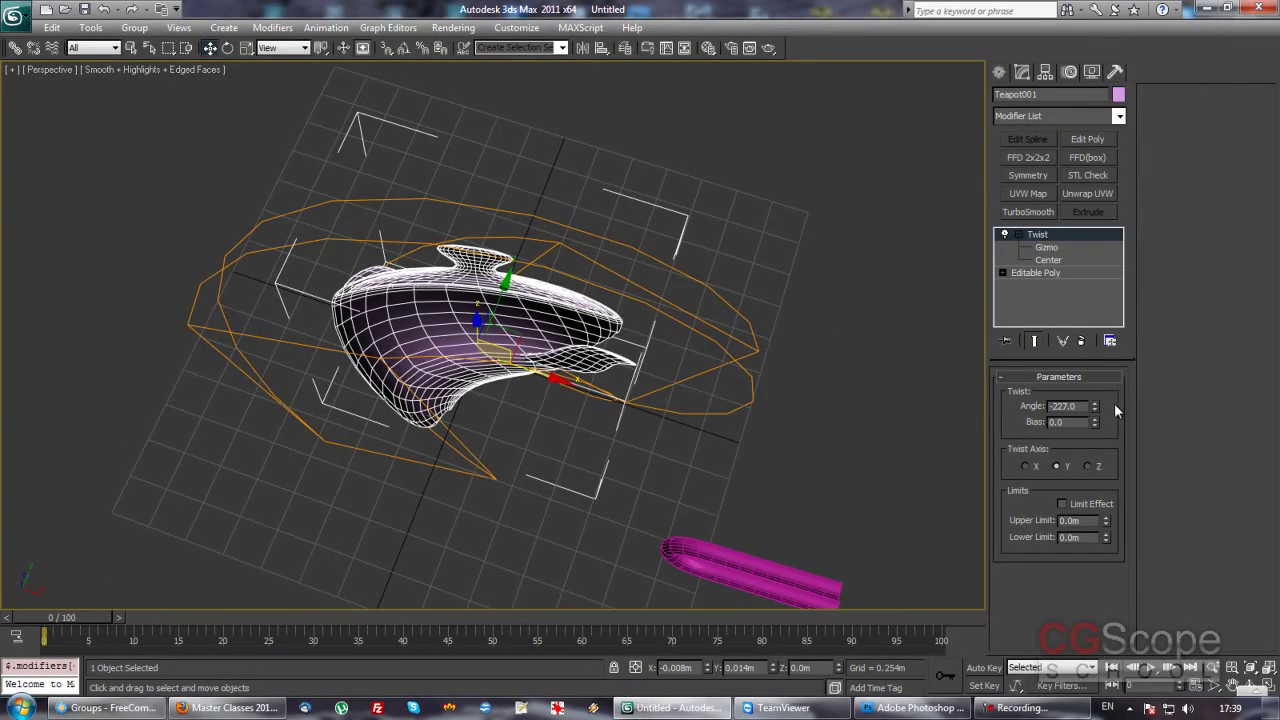
drag(1096, 406, 1096, 422)
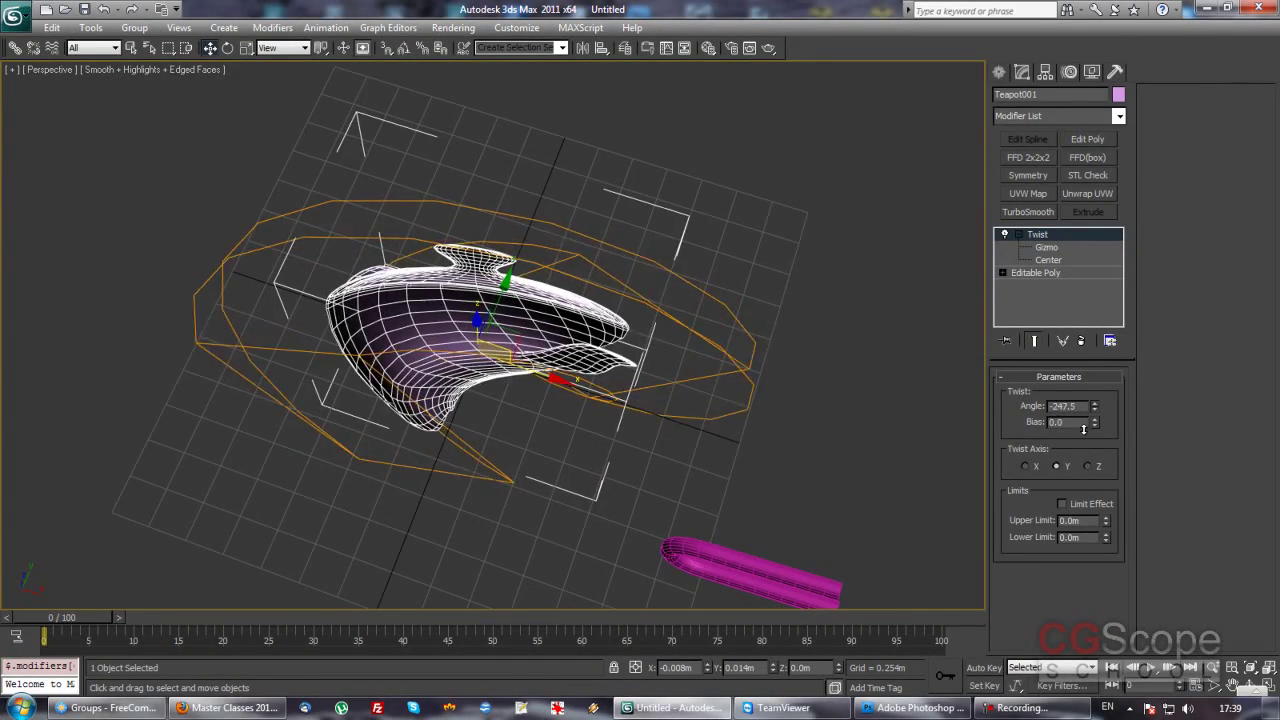
click(1024, 466)
mouse_move(703, 460)
alt+middle_down()
mouse_move(663, 323)
mouse_move(683, 314)
mouse_move(540, 315)
mouse_move(429, 353)
alt+middle_up()
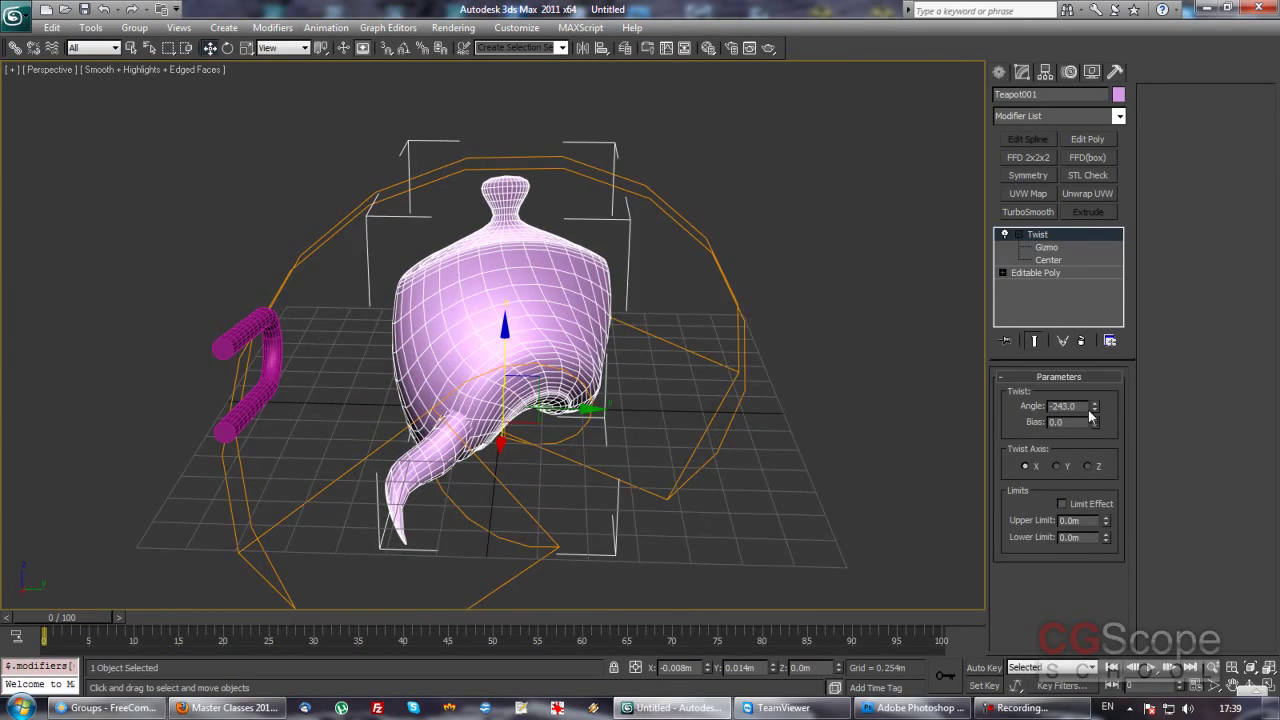
click(1093, 467)
mouse_move(642, 360)
alt+middle_down()
mouse_move(691, 363)
mouse_move(651, 309)
mouse_move(601, 344)
mouse_move(637, 300)
mouse_move(655, 318)
mouse_move(651, 291)
mouse_move(615, 305)
alt+middle_up()
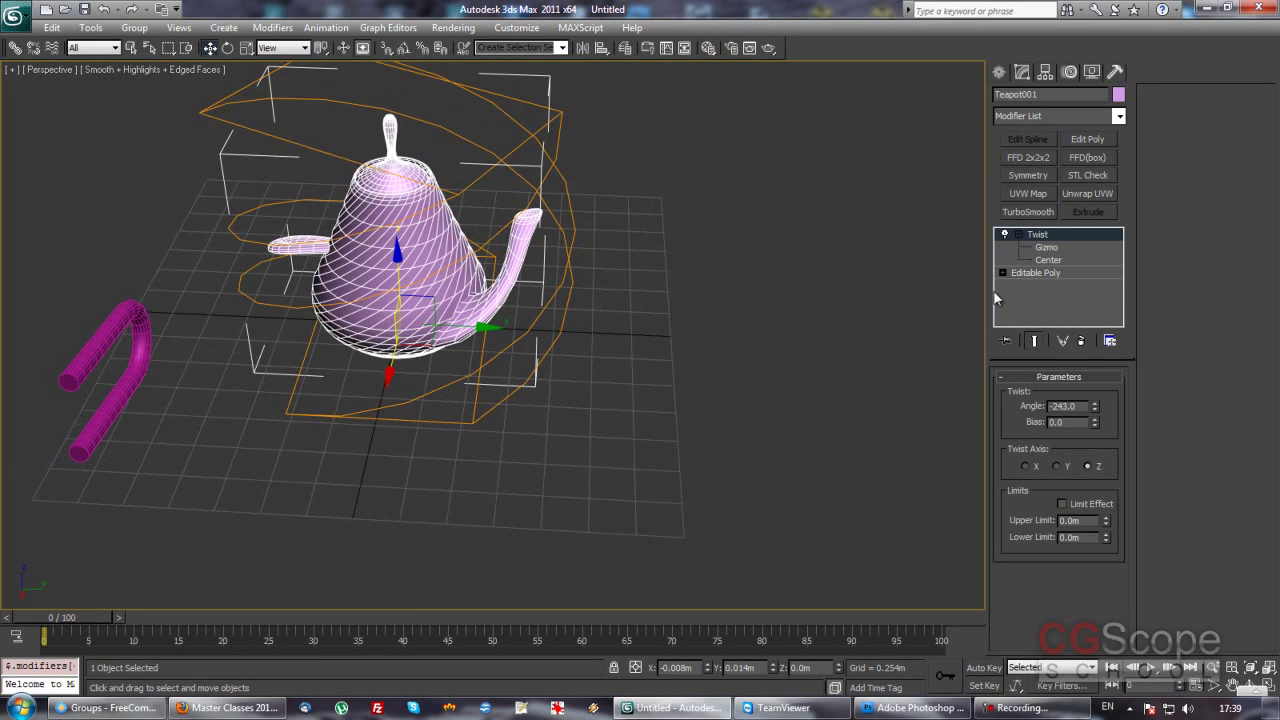
- Remove the teapot's Twist modifier and draw a new box beside it
click(1083, 341)
alt+middle_drag(610, 338, 655, 305)
click(999, 76)
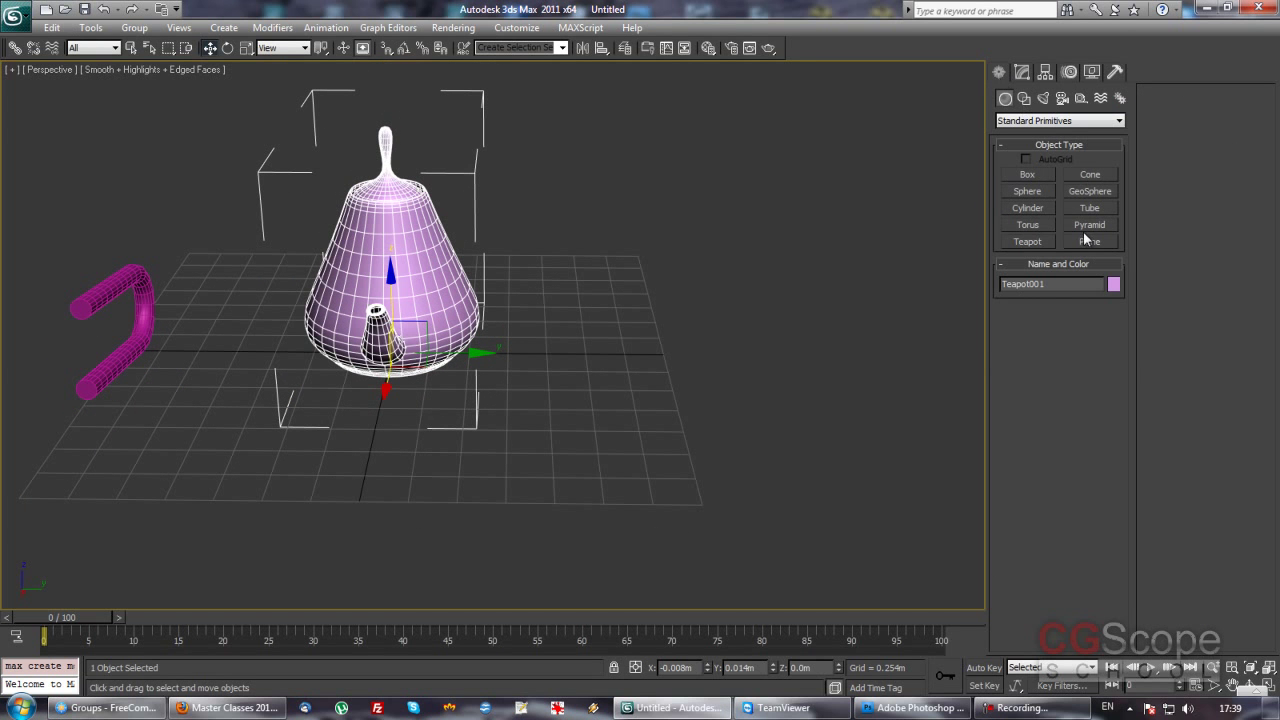
click(1027, 174)
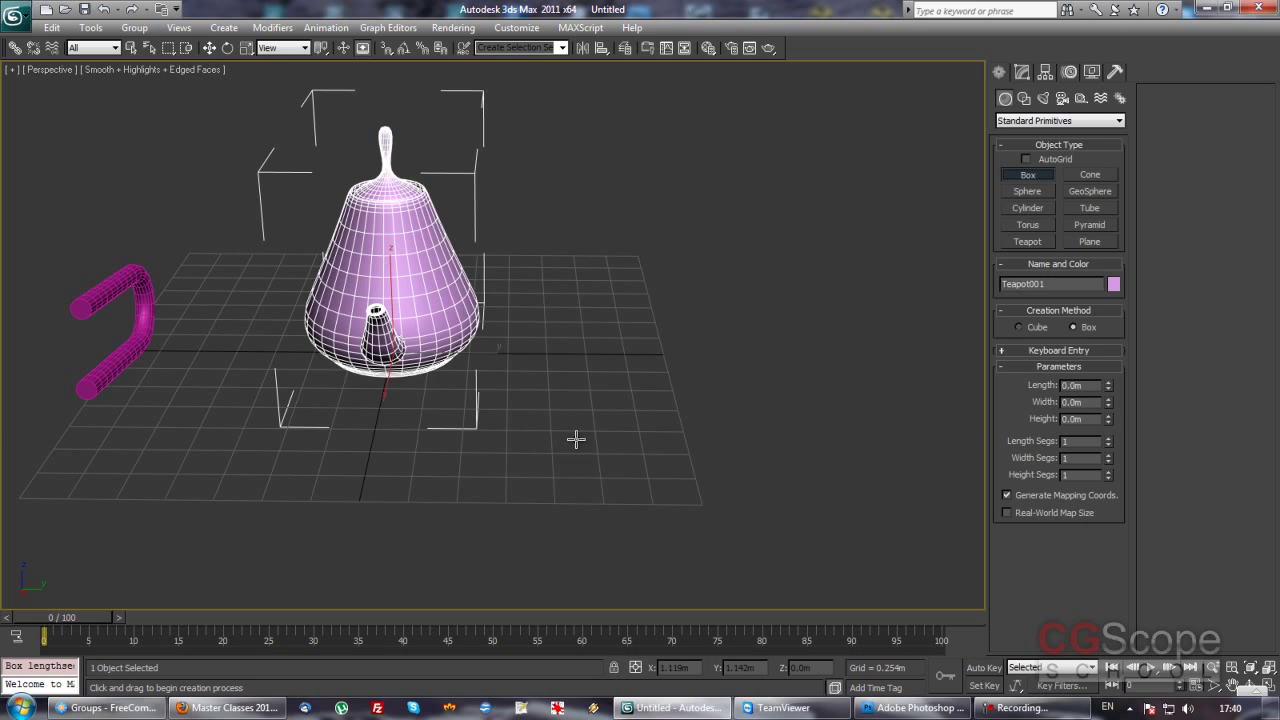
drag(575, 440, 626, 468)
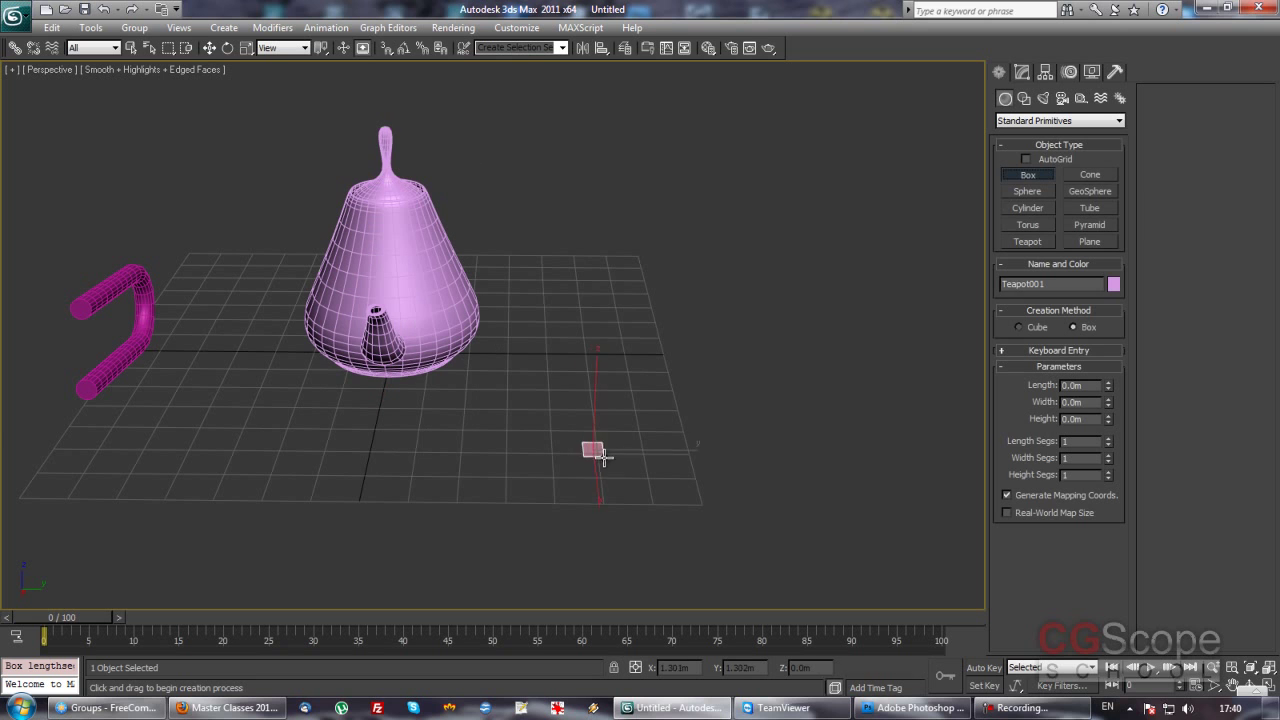
click(578, 114)
right_click(760, 391)
alt+middle_drag(760, 391, 937, 171)
- Set the box to 0.2 × 0.2 m, 2 m tall, with 38 height segments
click(1022, 72)
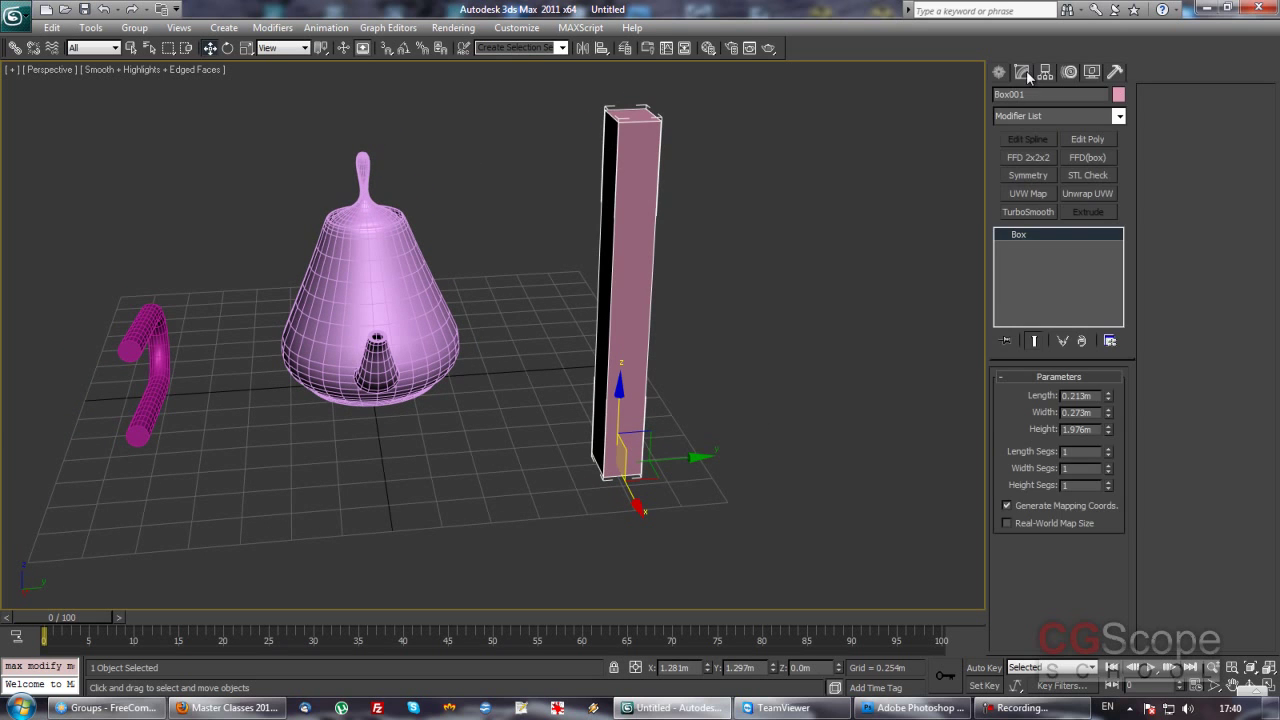
text(0.2)
key(Tab)
text(0.2)
key(Tab)
text(2)
key(Return)
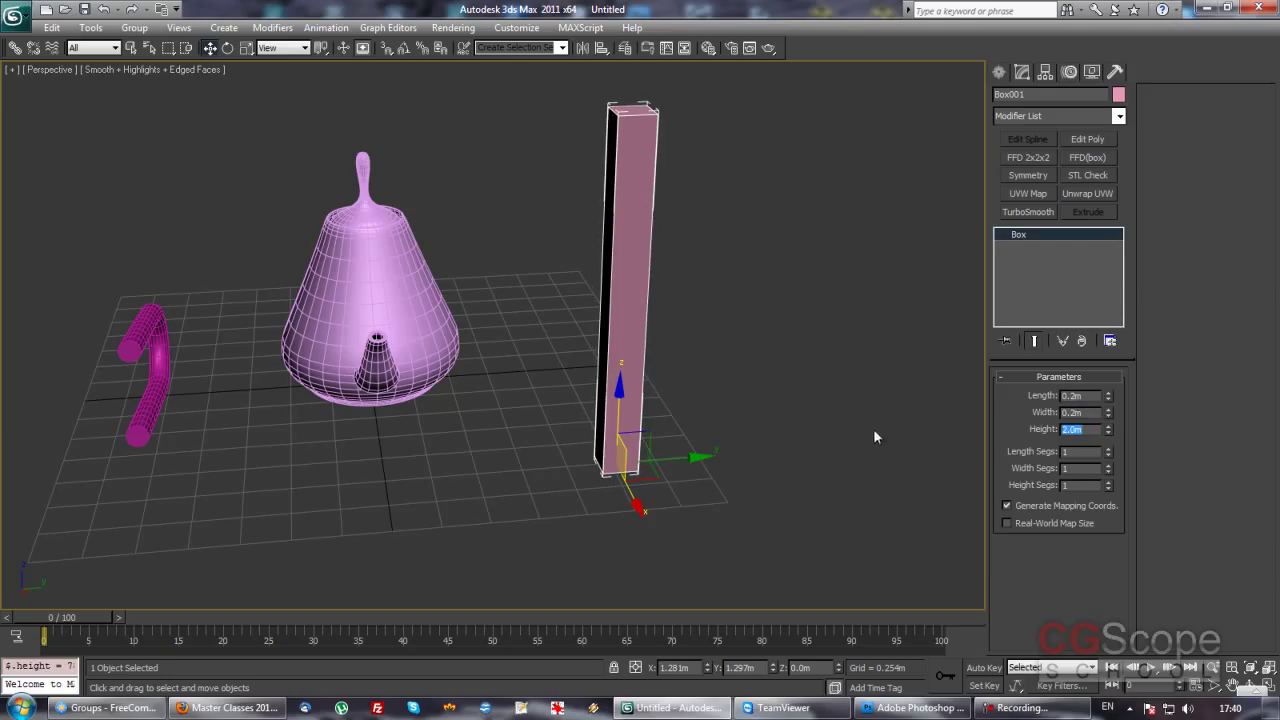
drag(1108, 485, 948, 250)
mouse_move(948, 250)
alt+middle_down()
mouse_move(680, 380)
mouse_move(1086, 184)
alt+middle_up()
- Add a Twist modifier to the tall box and drag its angle to 307
click(1117, 116)
scroll(1060, 400, down, 10)
click(1030, 520)
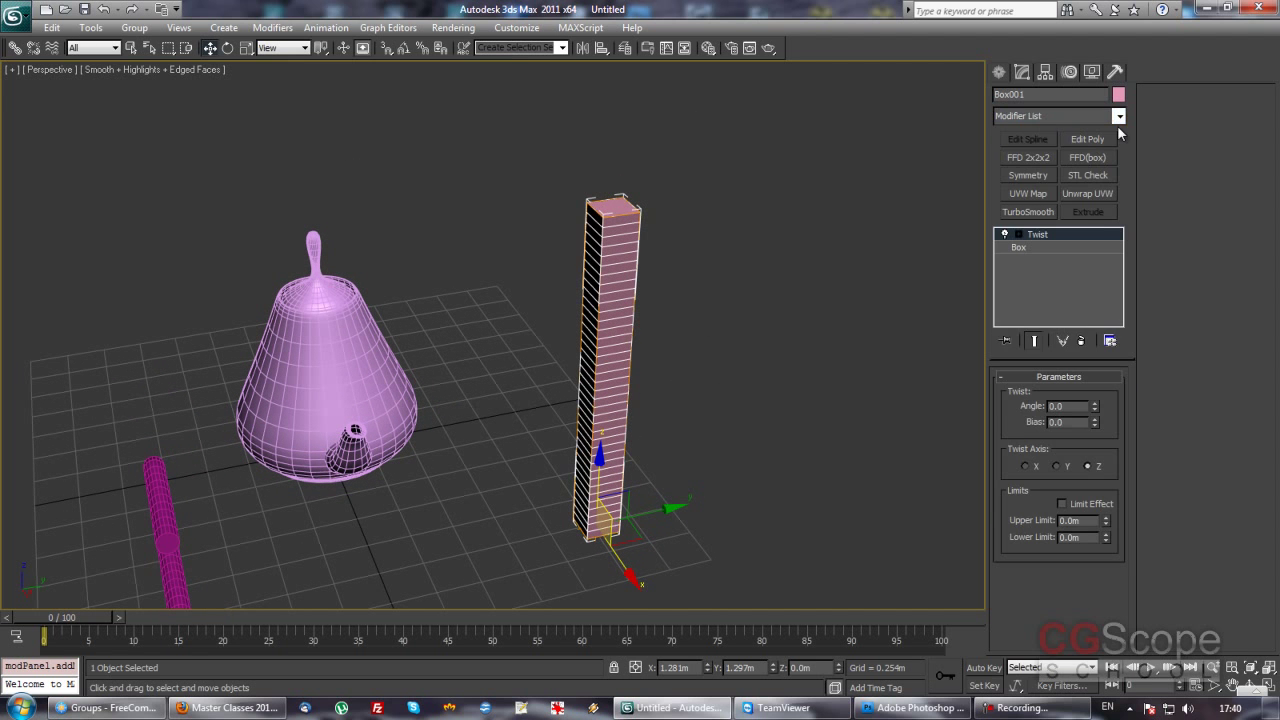
mouse_move(1095, 408)
mouse_down()
mouse_move(1118, 12)
mouse_move(1127, 621)
mouse_up()
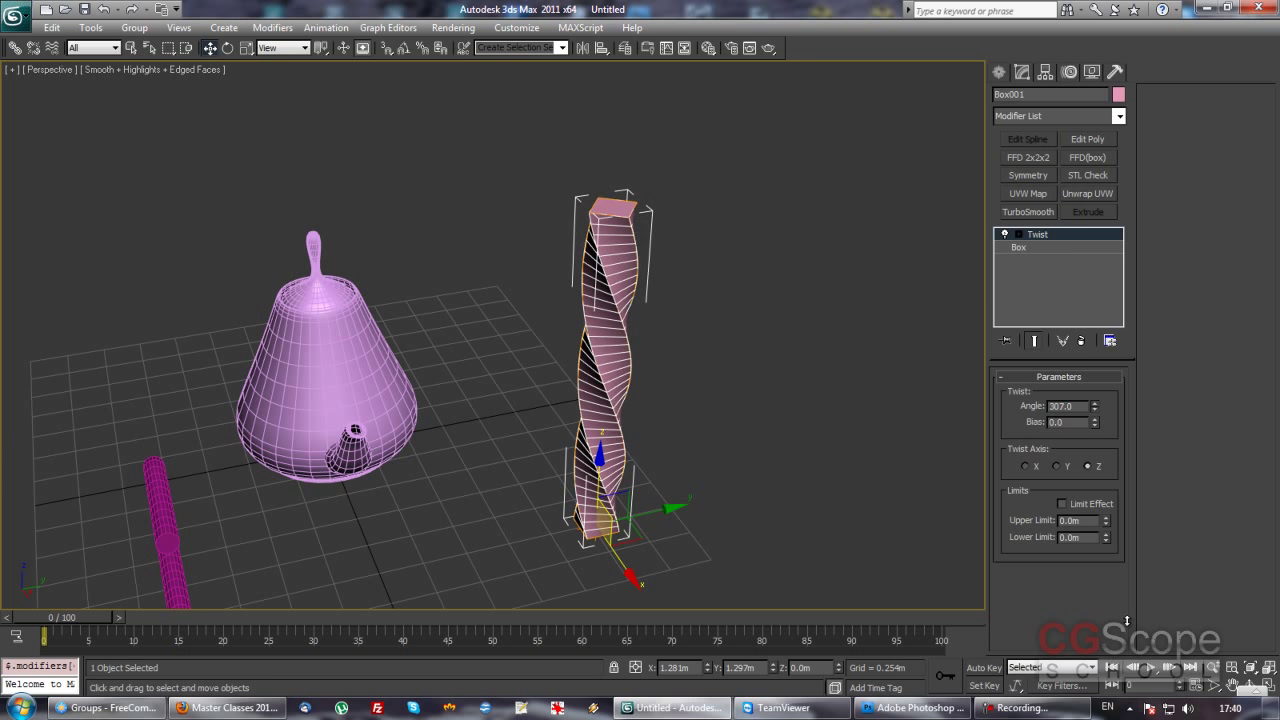
mouse_move(734, 458)
alt+middle_down()
mouse_move(719, 306)
mouse_move(727, 395)
mouse_move(702, 372)
mouse_move(768, 379)
alt+middle_up()
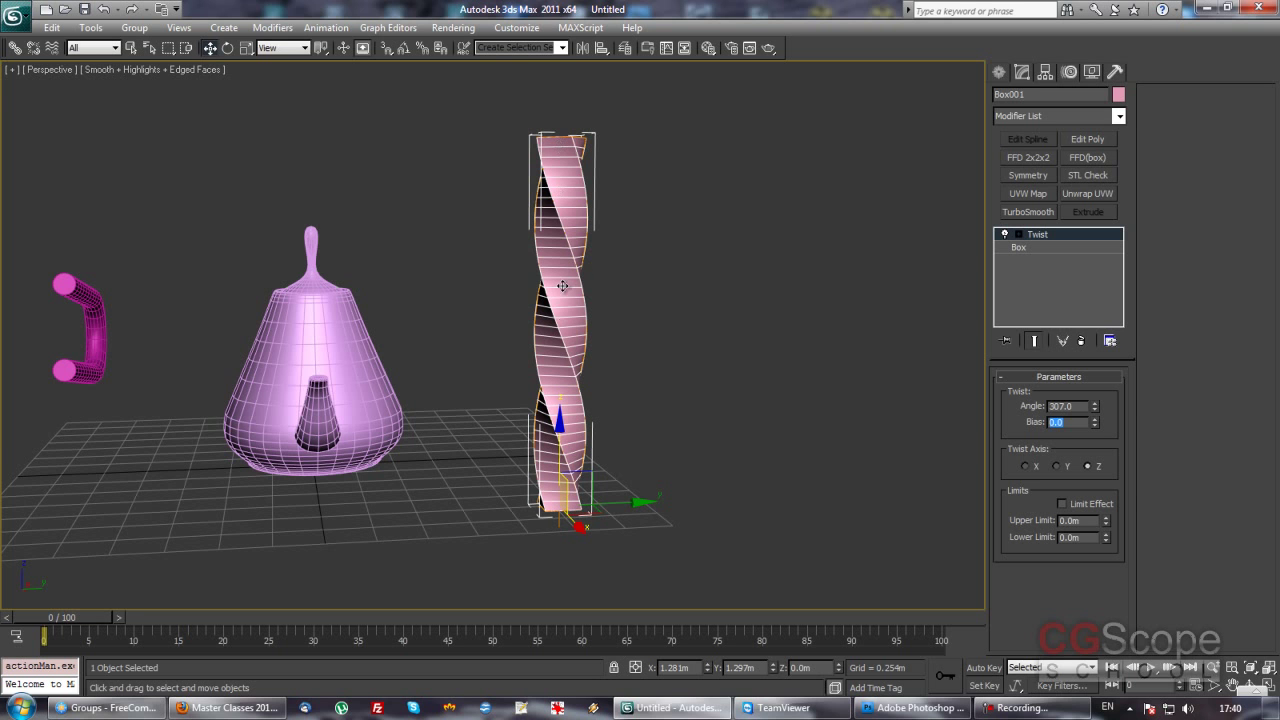
- Reset the Twist bias to zero, then set it to 74
right_click(1094, 425)
mouse_move(1094, 425)
mouse_down()
mouse_move(1083, 281)
mouse_move(1086, 487)
mouse_up()
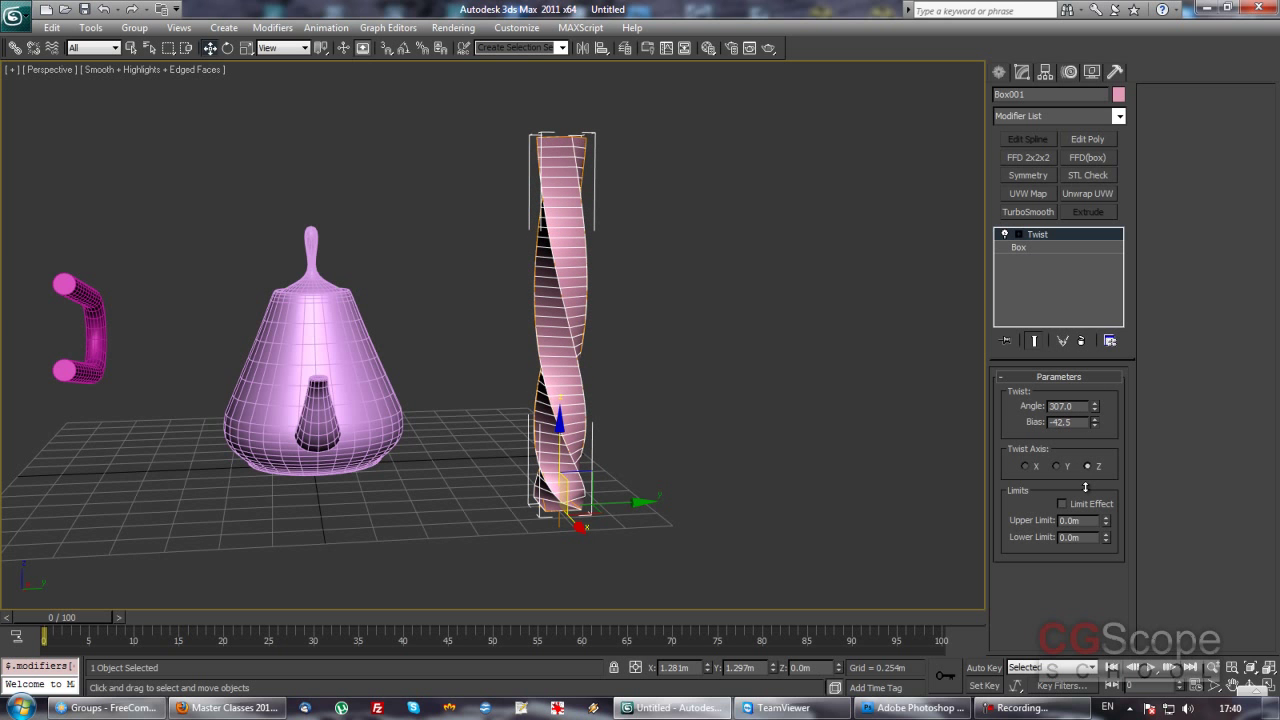
right_click(1095, 425)
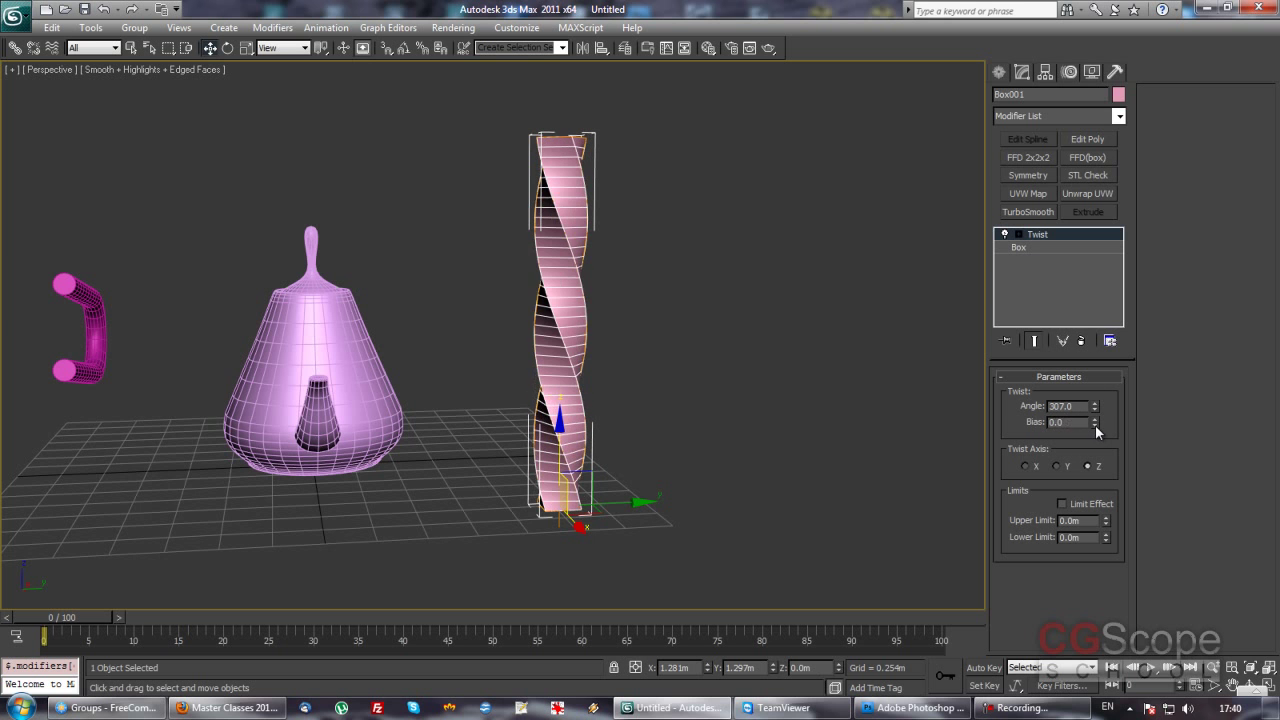
drag(1095, 425, 1096, 279)
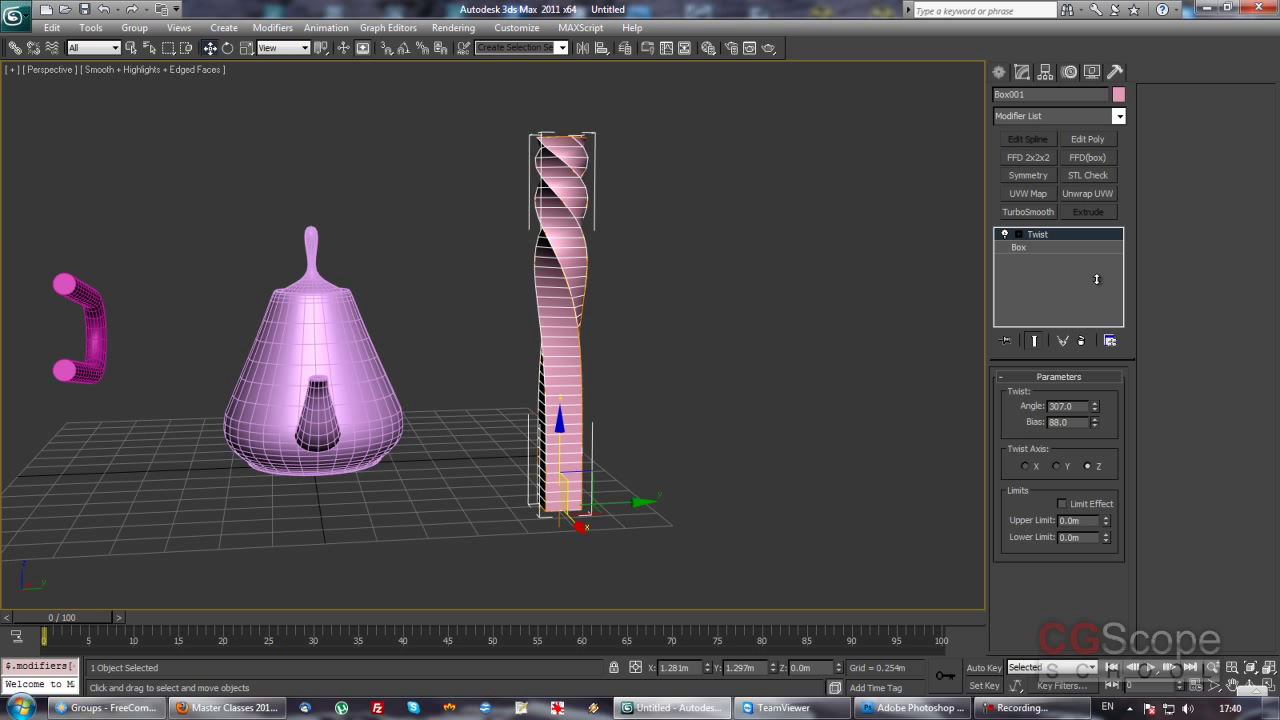
drag(1096, 279, 1100, 302)
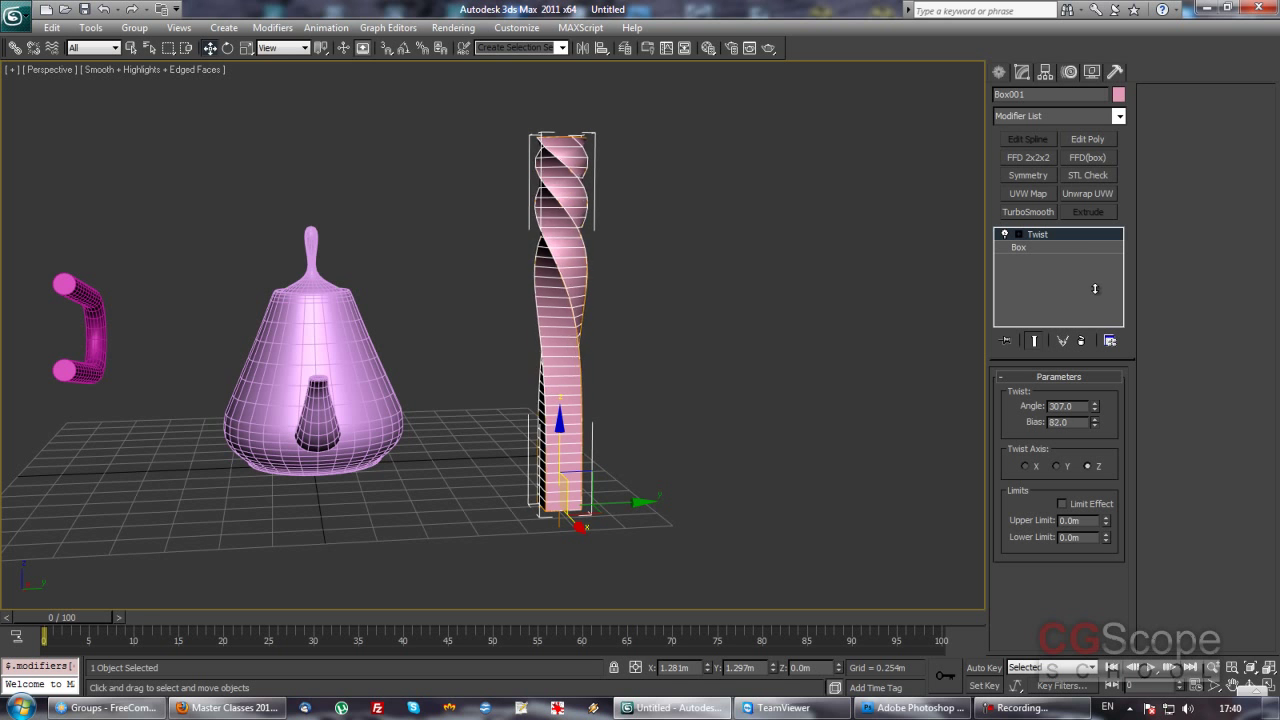
alt+middle_drag(741, 426, 795, 380)
- Select the Twist Center sub-object and move it up the column
click(1018, 234)
click(1048, 260)
mouse_move(599, 430)
mouse_down()
mouse_move(587, 207)
mouse_move(591, 231)
mouse_up()
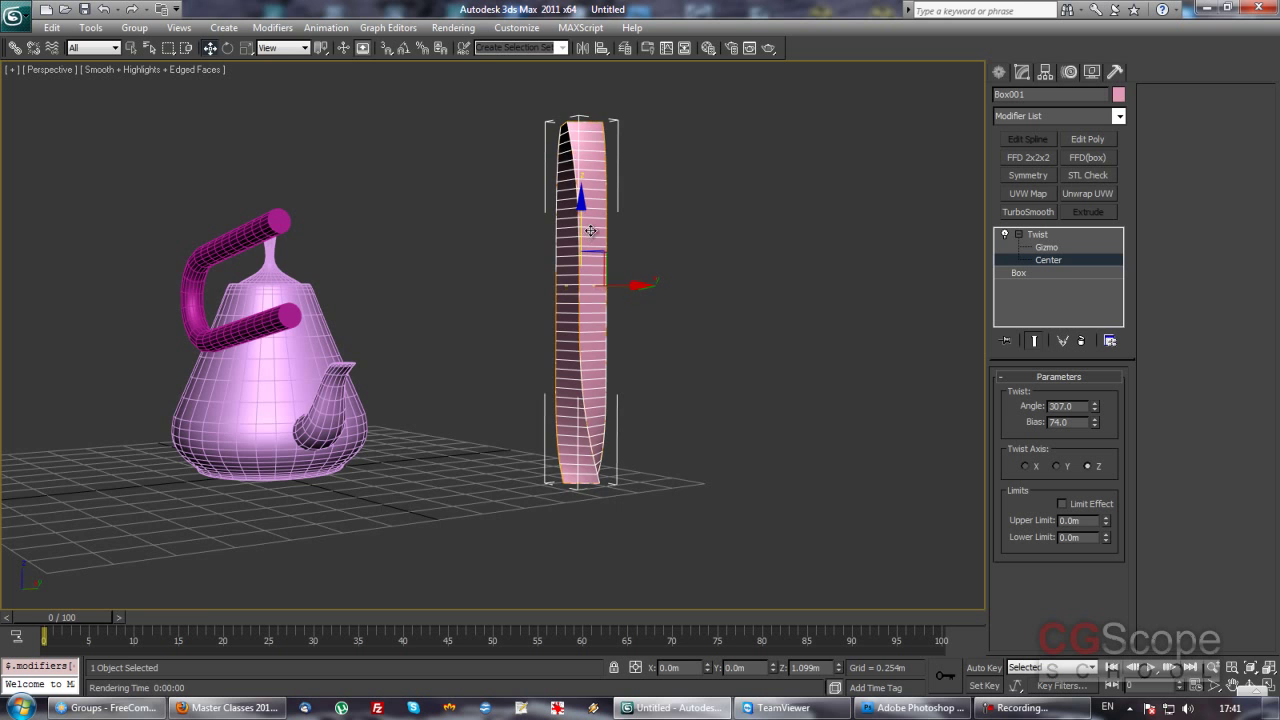
alt+middle_drag(706, 318, 718, 346)
alt+middle_drag(622, 405, 590, 243)
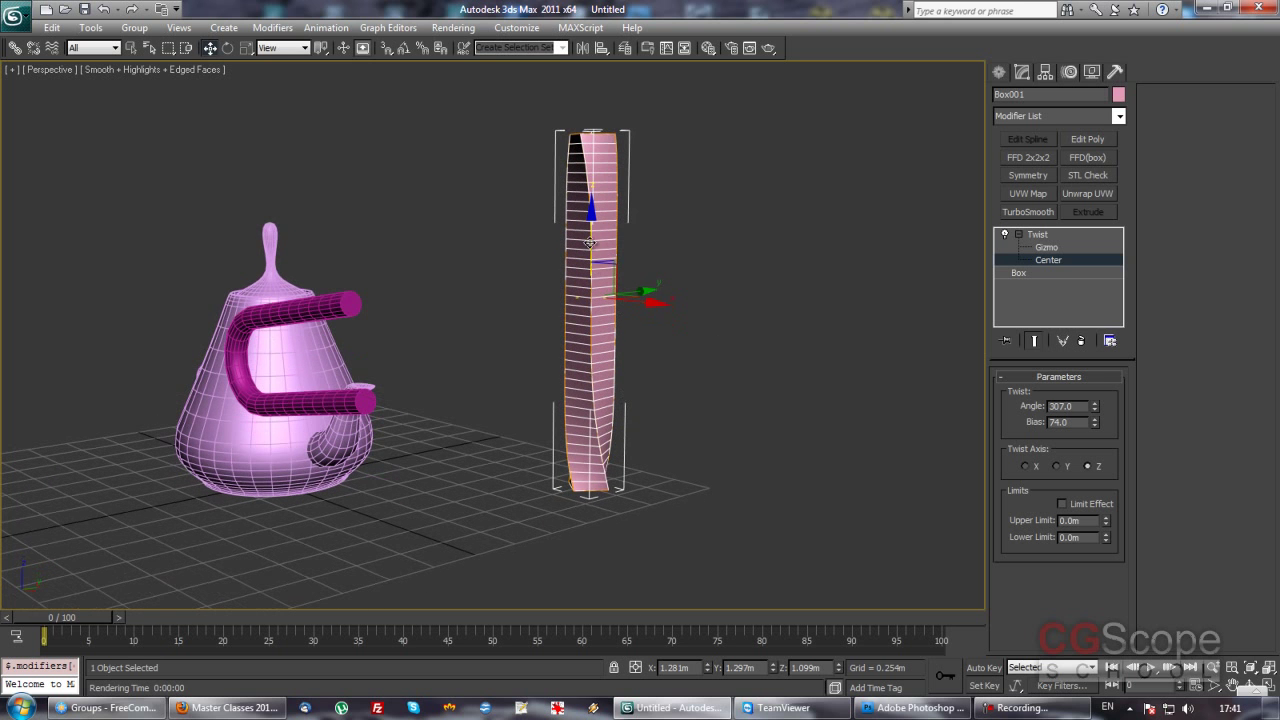
drag(594, 235, 596, 239)
- Set Twist angle 913.5 and bias 55.5, limiting it between -0.923m and 0.755m
mouse_move(1096, 406)
mouse_down()
mouse_move(1041, 262)
mouse_move(1064, 138)
mouse_up()
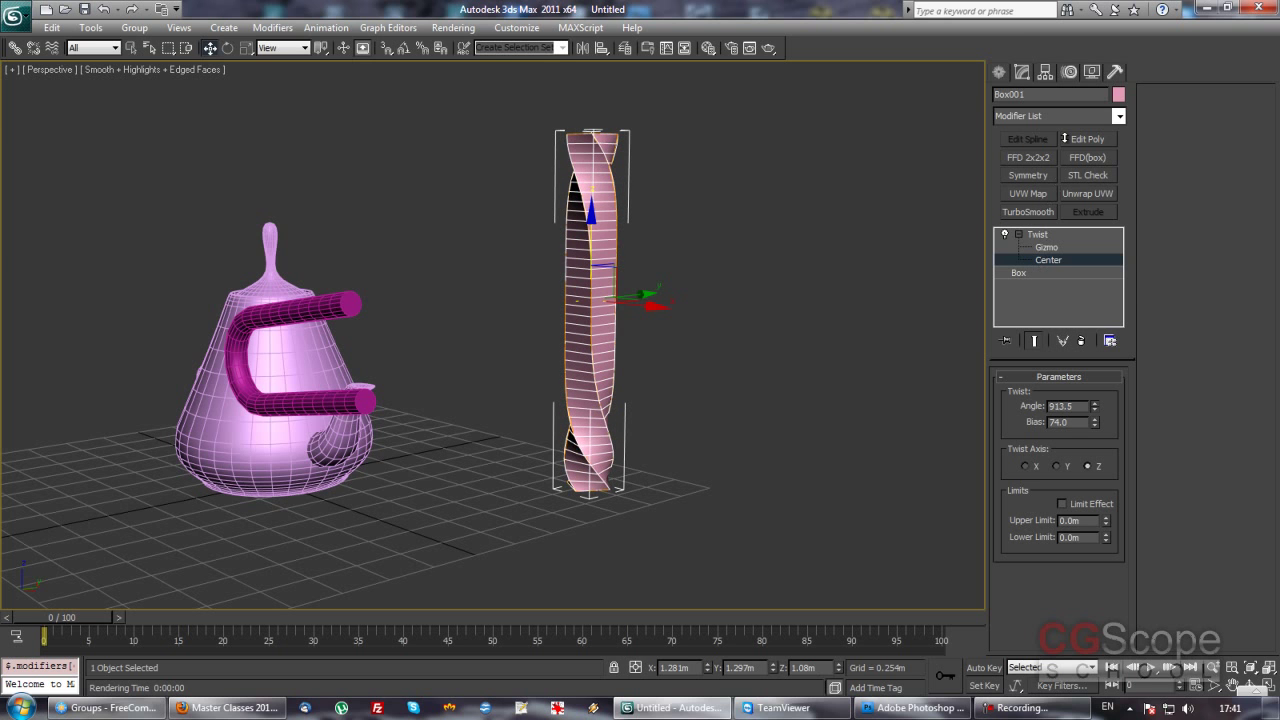
mouse_move(1093, 422)
mouse_down()
mouse_move(1099, 486)
mouse_move(1099, 455)
mouse_up()
mouse_move(860, 430)
alt+middle_down()
mouse_move(680, 431)
mouse_move(722, 433)
alt+middle_up()
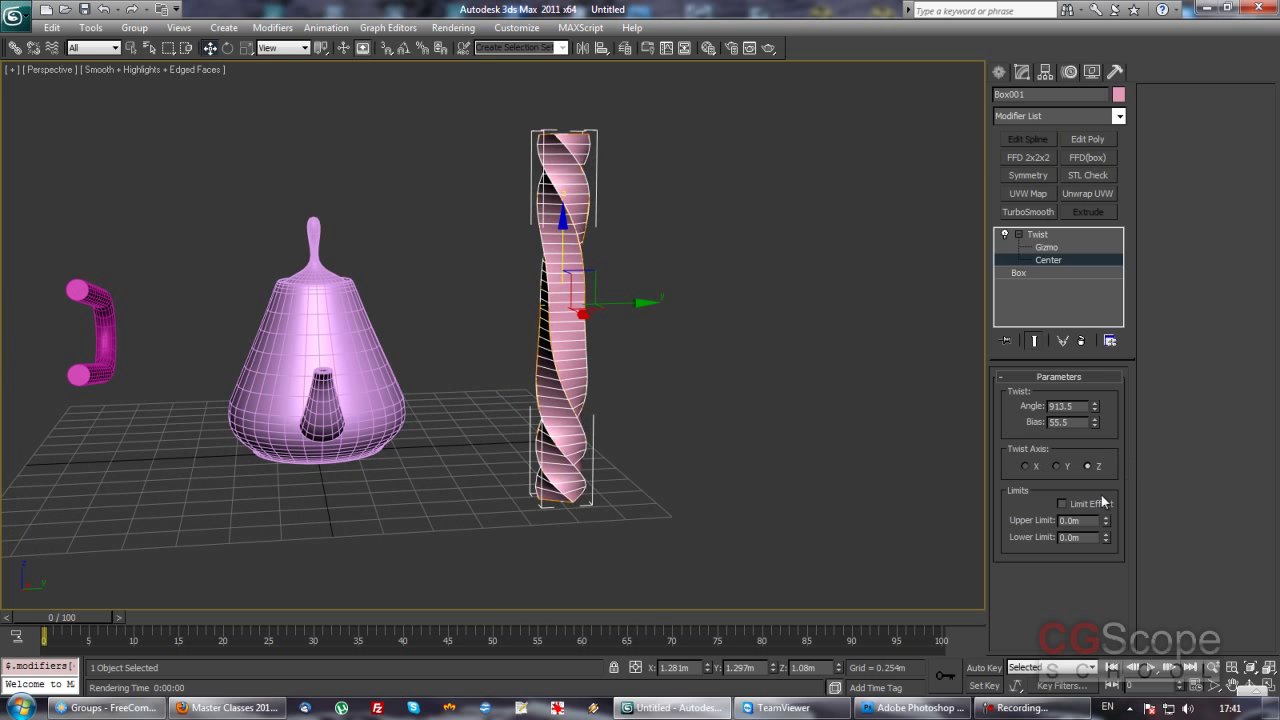
click(1062, 503)
mouse_move(1105, 520)
mouse_down()
mouse_move(794, 270)
mouse_move(774, 279)
mouse_up()
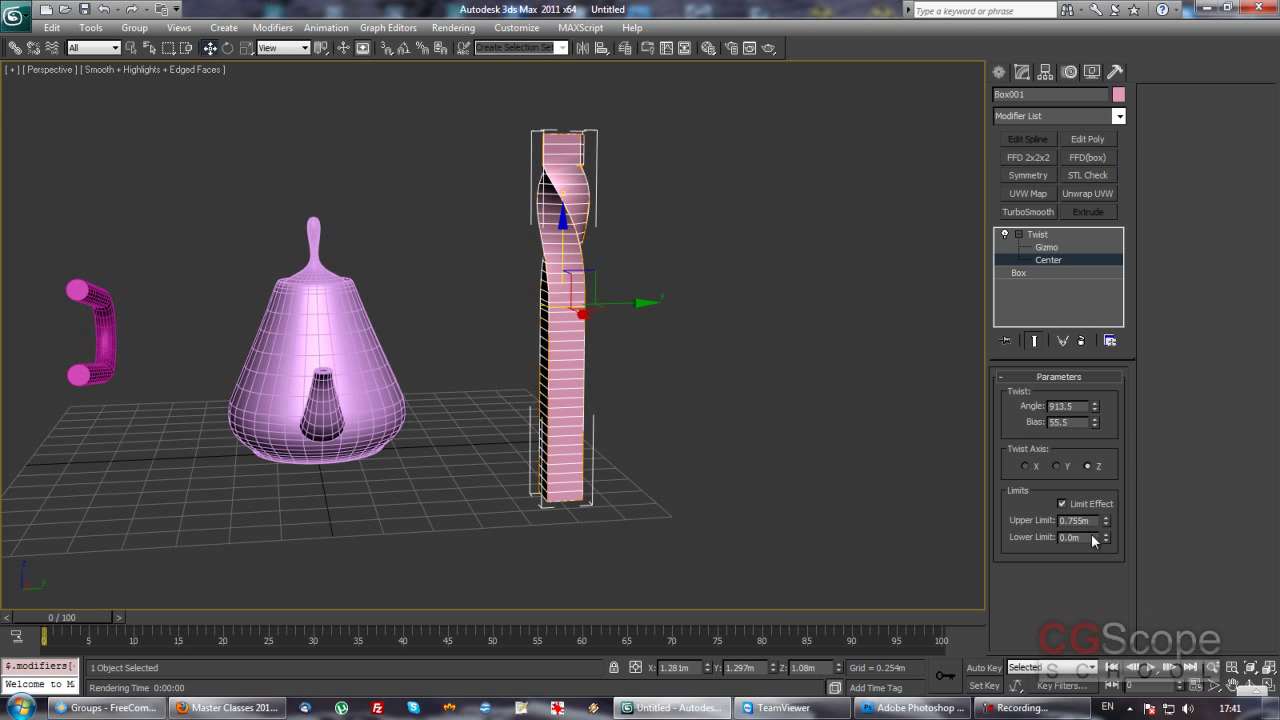
mouse_move(1105, 538)
mouse_down()
mouse_move(1088, 78)
mouse_move(1104, 193)
mouse_move(1050, 420)
mouse_move(1046, 603)
mouse_up()
mouse_move(733, 376)
alt+middle_down()
mouse_move(717, 294)
mouse_move(706, 317)
alt+middle_up()
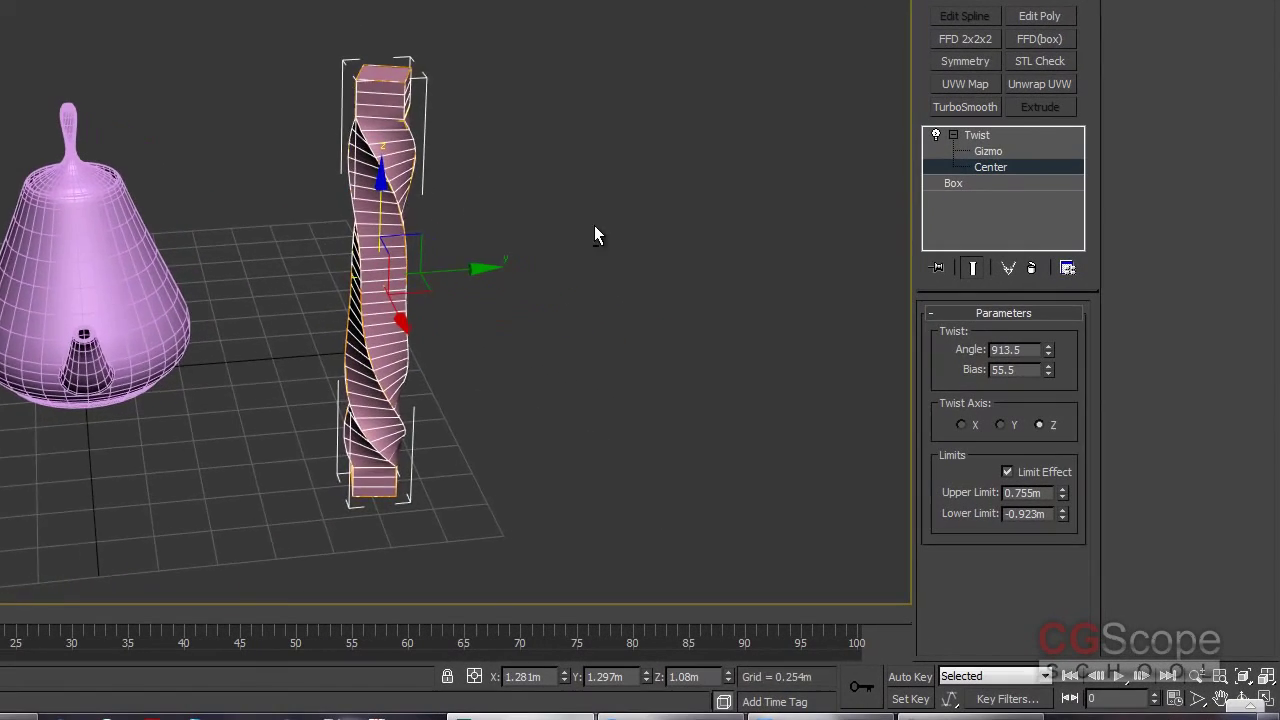
mouse_move(595, 228)
alt+middle_down()
mouse_move(614, 143)
mouse_move(628, 217)
mouse_move(691, 189)
mouse_move(673, 170)
mouse_move(691, 345)
mouse_move(651, 349)
alt+middle_up()
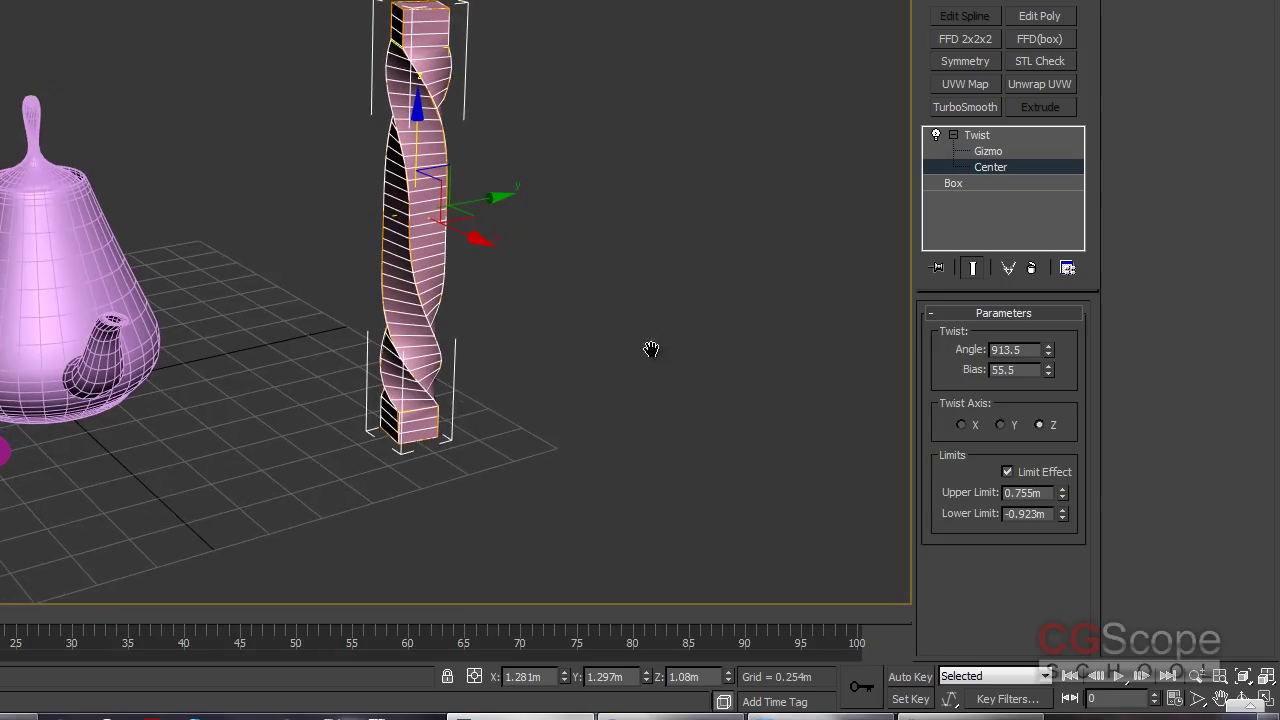
- Turn off Limit Effect, reset the Twist bias to 0, and set angle 325.5
click(988, 137)
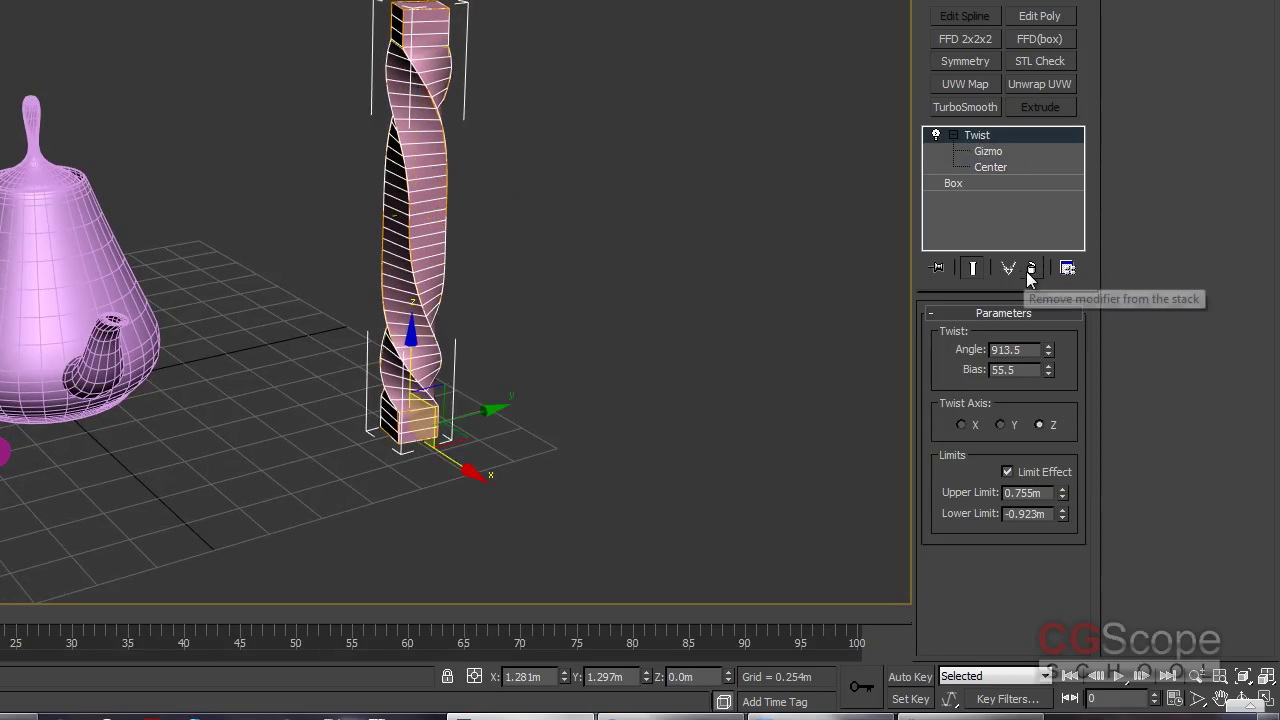
mouse_move(645, 362)
alt+middle_down()
mouse_move(700, 314)
mouse_move(642, 318)
mouse_move(634, 297)
mouse_move(650, 283)
alt+middle_up()
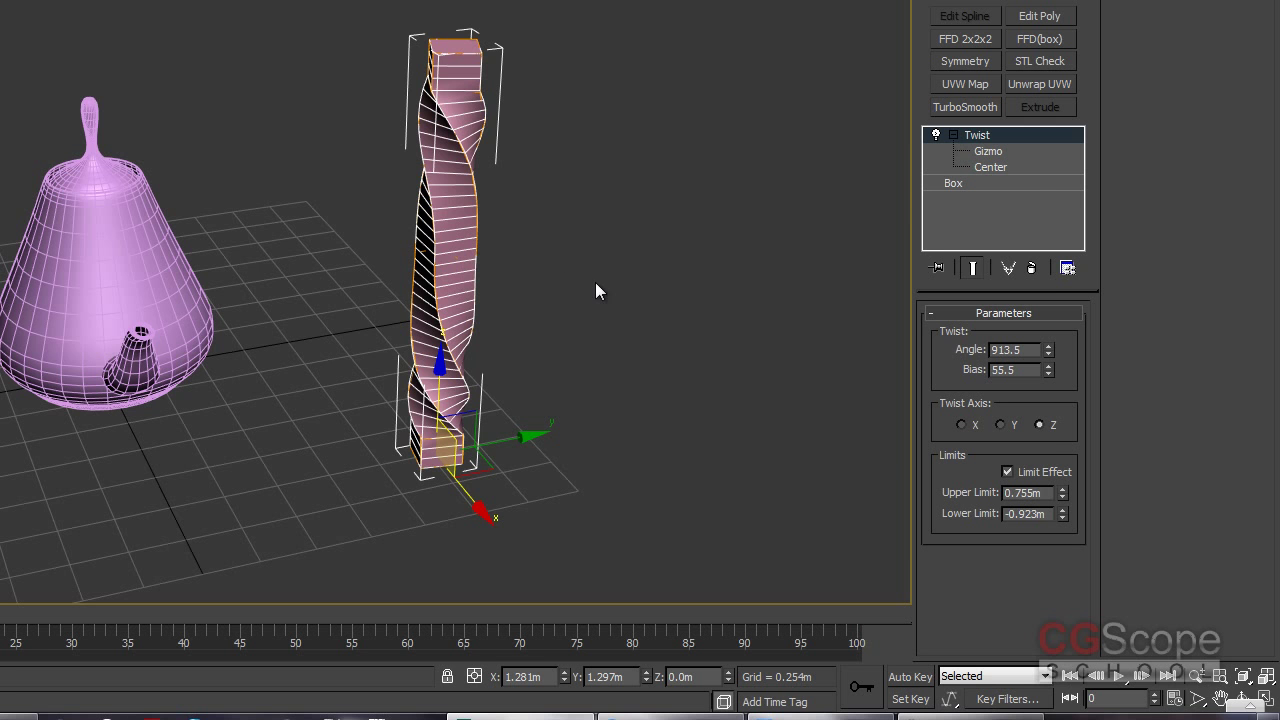
alt+middle_drag(595, 290, 600, 257)
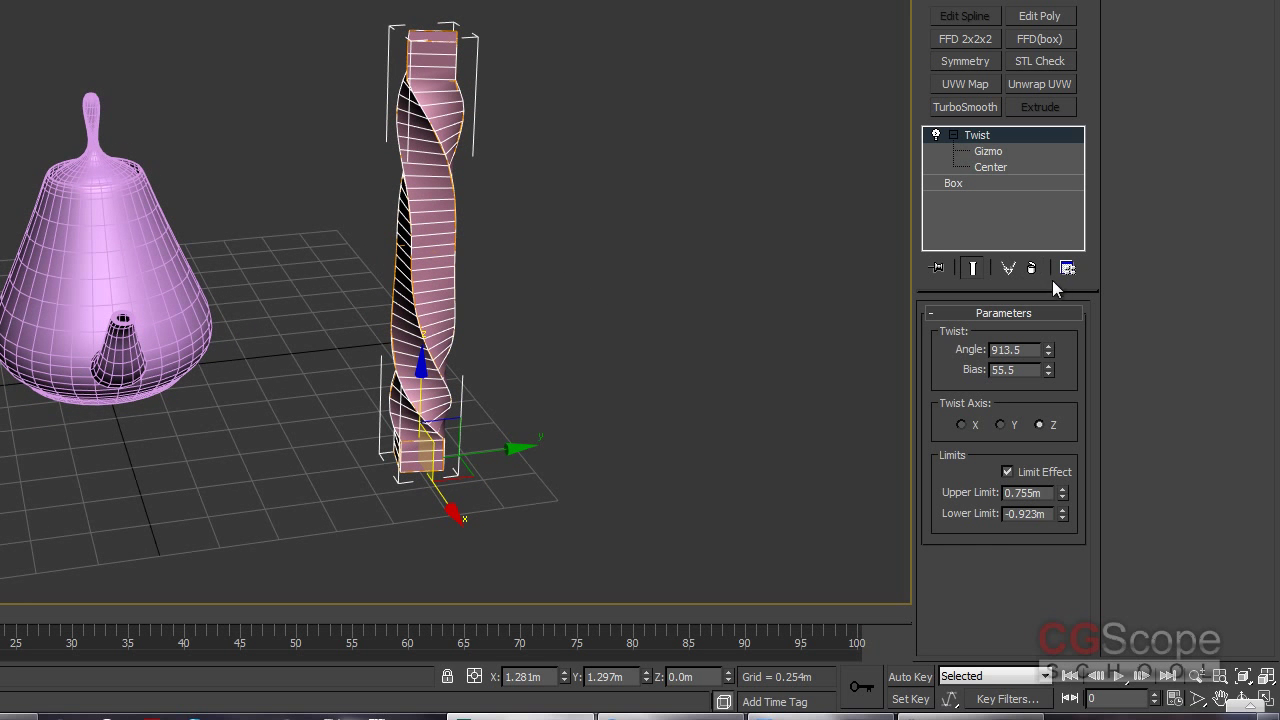
click(1035, 472)
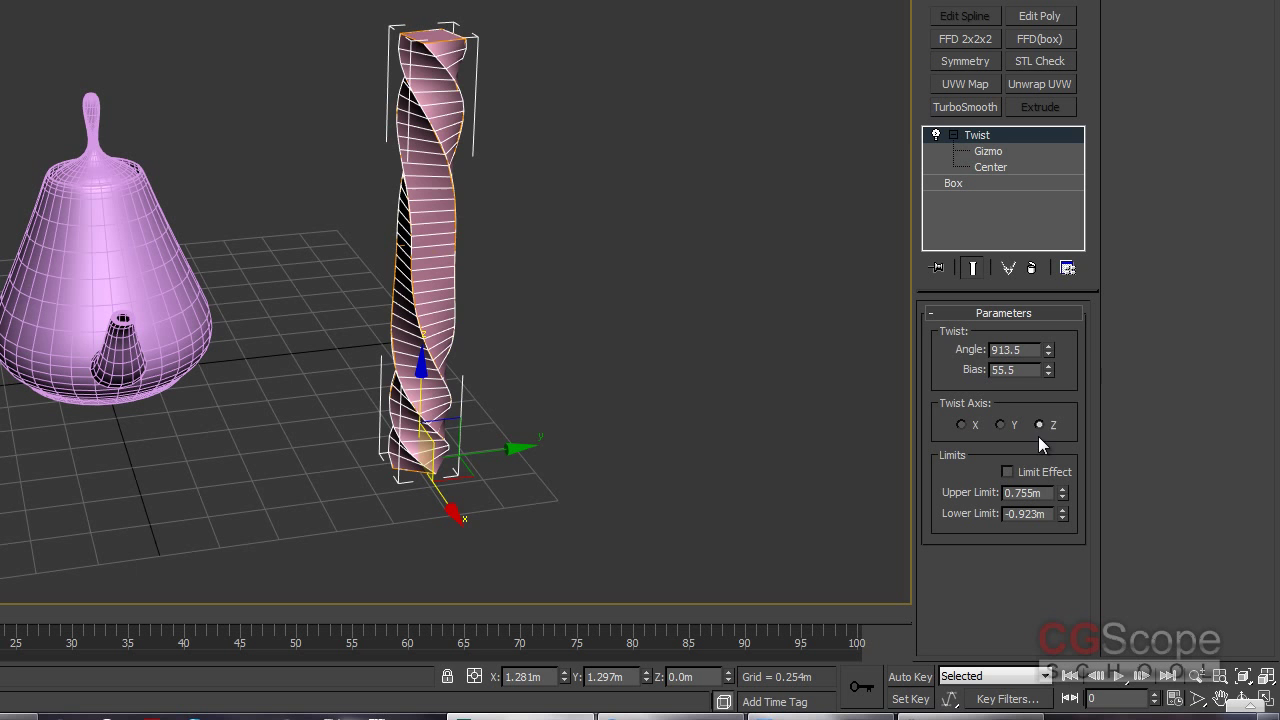
right_click(1047, 374)
mouse_move(1050, 352)
mouse_down()
mouse_move(927, 670)
mouse_move(918, 636)
mouse_up()
mouse_move(586, 292)
alt+middle_down()
mouse_move(529, 300)
mouse_move(546, 328)
mouse_move(523, 303)
mouse_move(572, 250)
mouse_move(705, 260)
mouse_move(543, 229)
mouse_move(577, 260)
mouse_move(633, 262)
mouse_move(663, 229)
mouse_move(706, 274)
mouse_move(674, 305)
alt+middle_up()
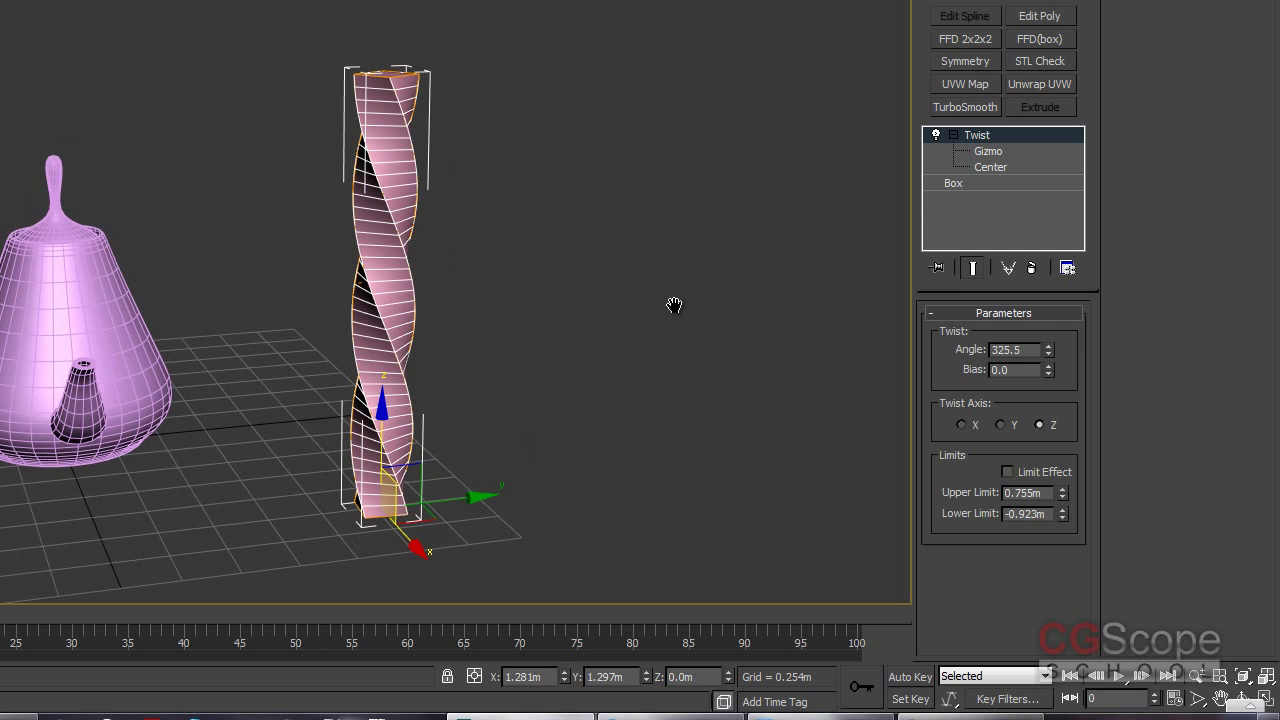
click(975, 183)
click(953, 135)
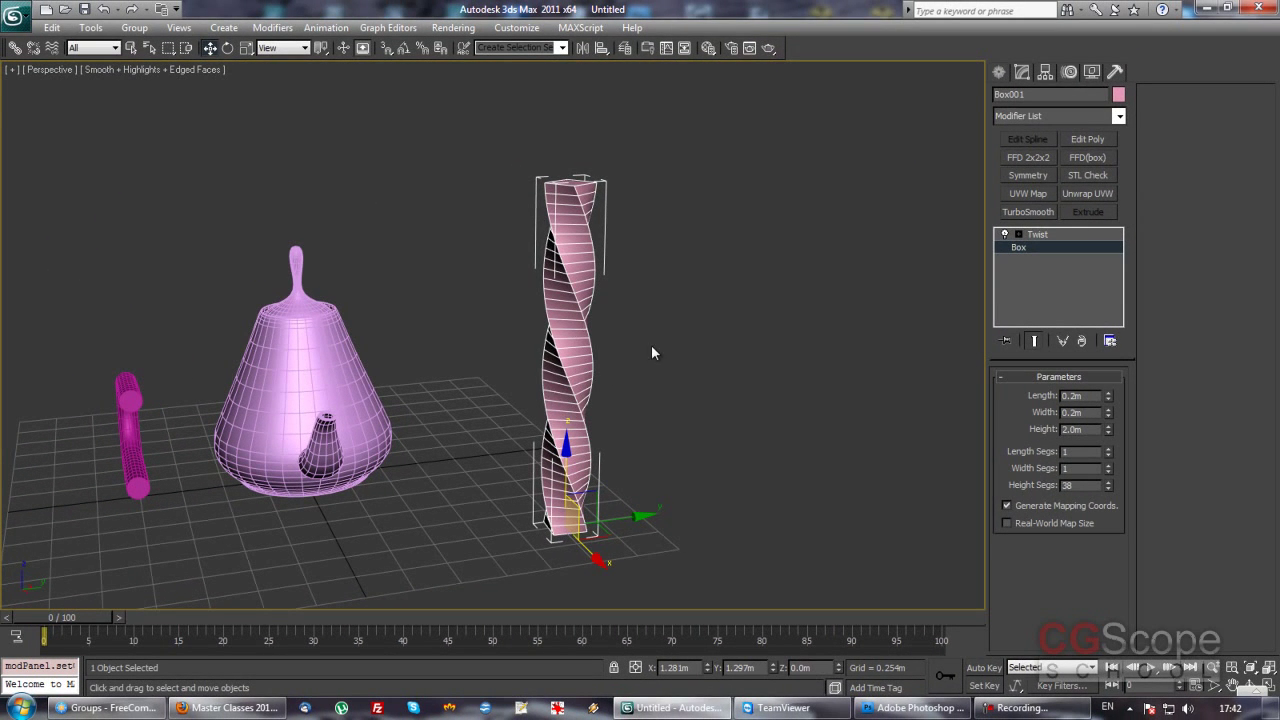
- Drop the box's height segments to 1 and inspect the twist in wireframe and shaded views
alt+middle_drag(652, 352, 651, 351)
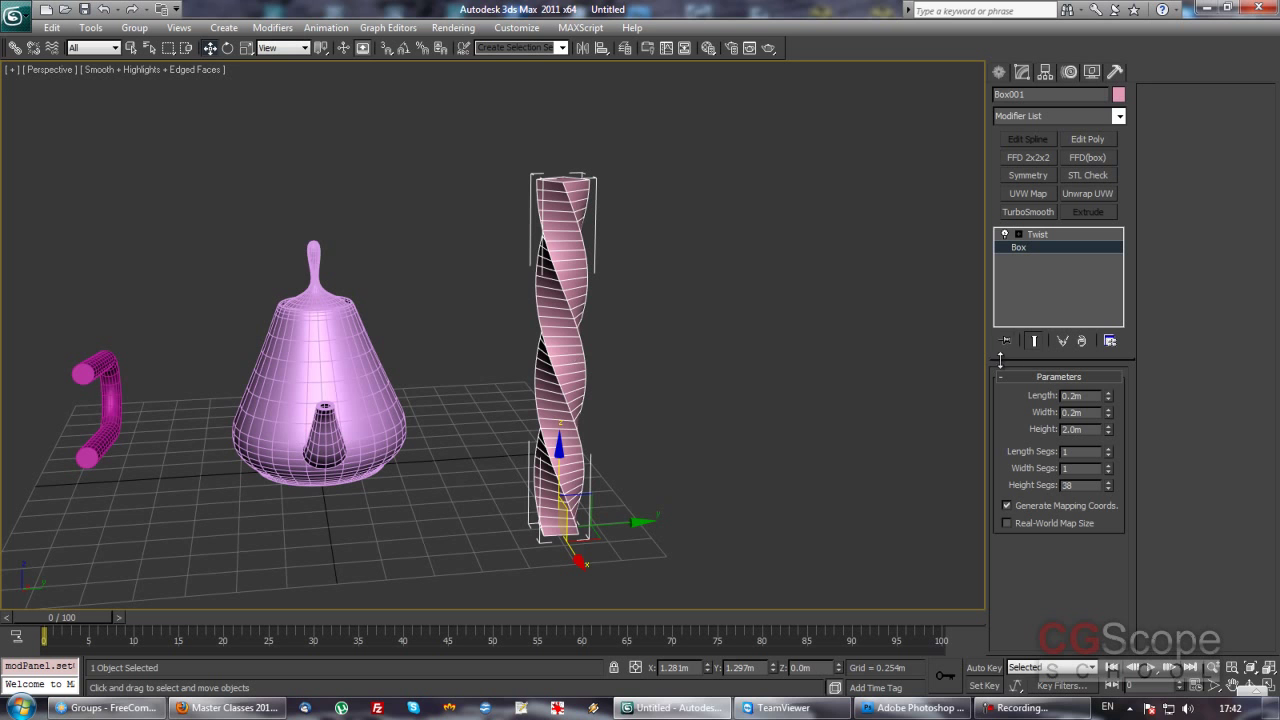
alt+middle_drag(643, 343, 850, 314)
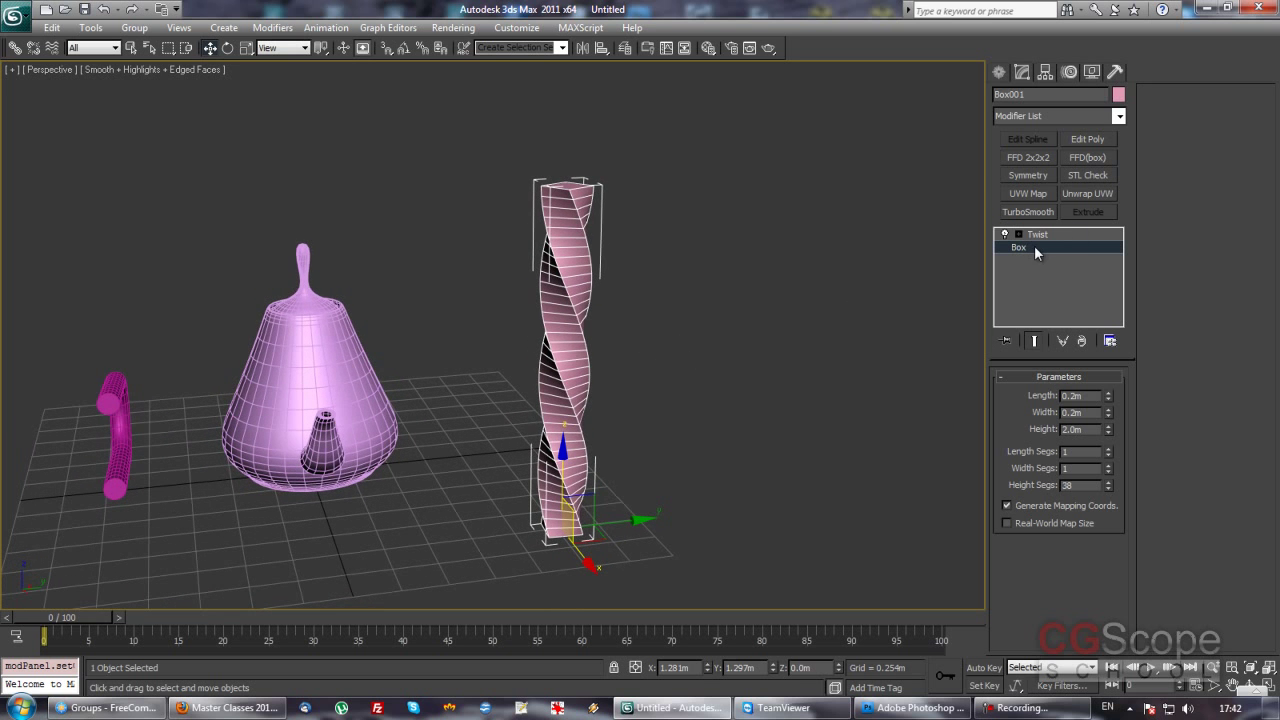
right_click(1107, 488)
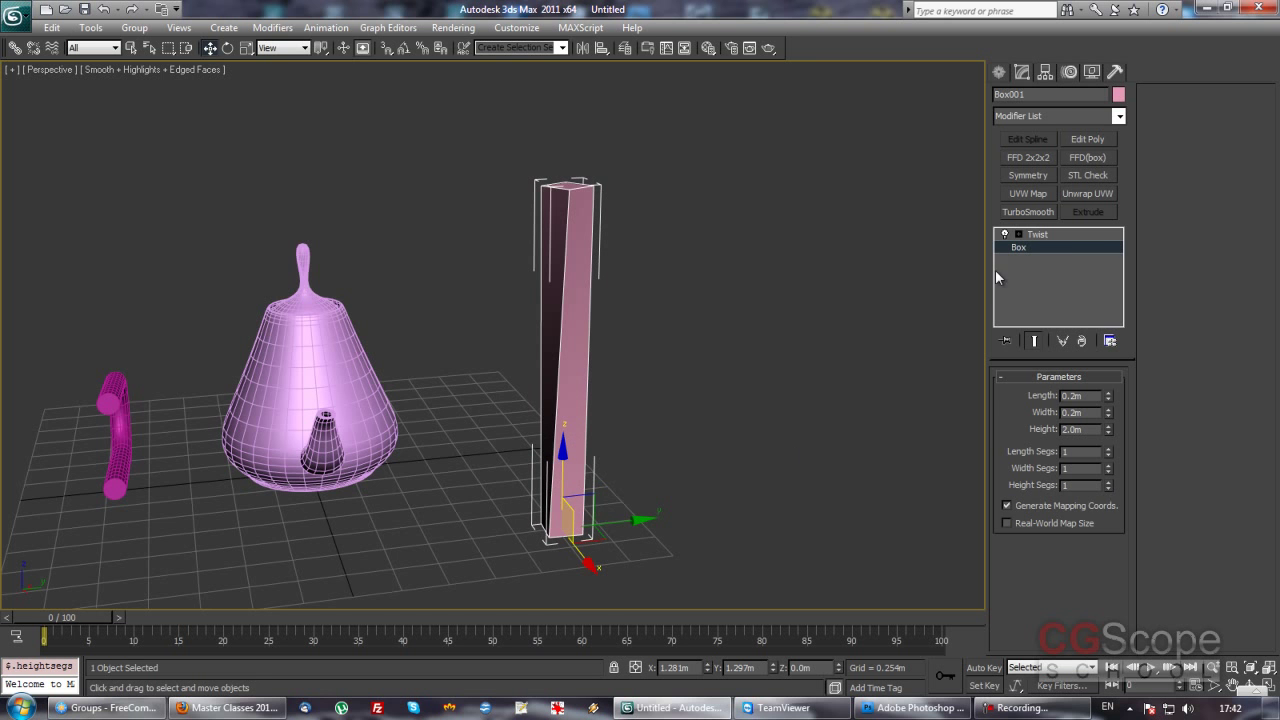
click(1030, 234)
mouse_move(660, 320)
alt+middle_down()
mouse_move(642, 320)
mouse_move(693, 320)
mouse_move(595, 349)
mouse_move(551, 317)
alt+middle_up()
key(F3)
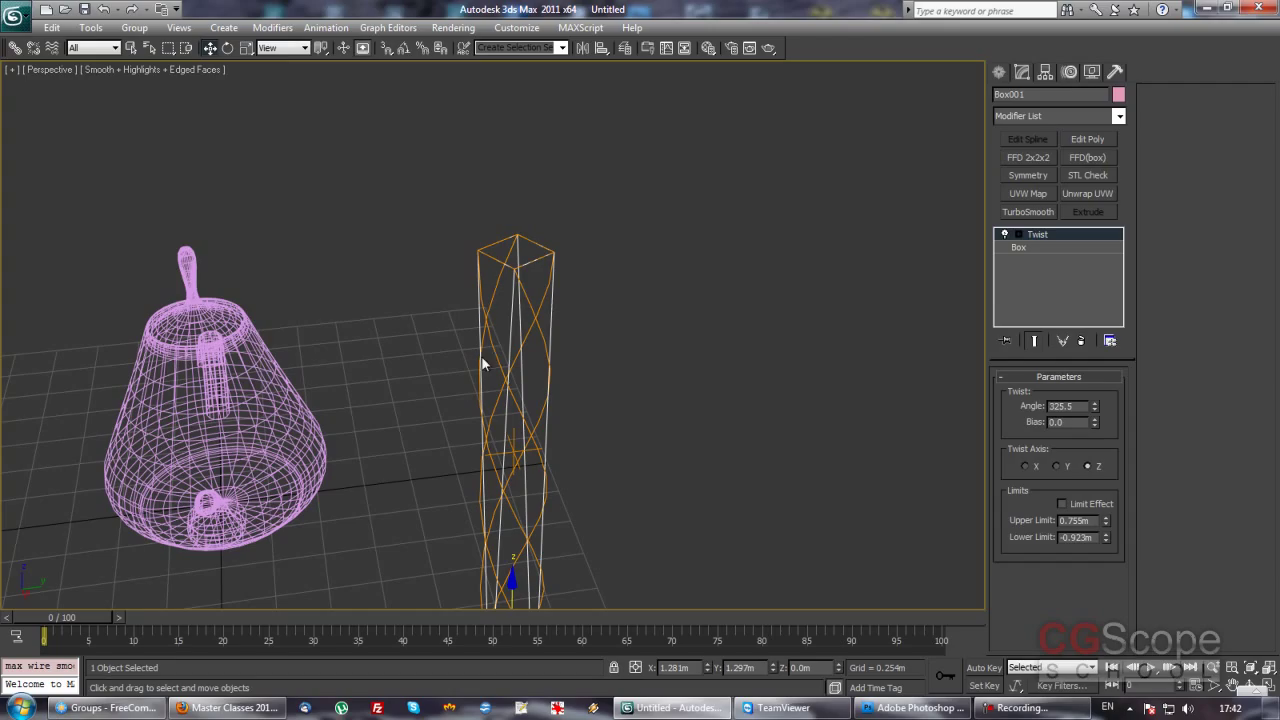
key(F3)
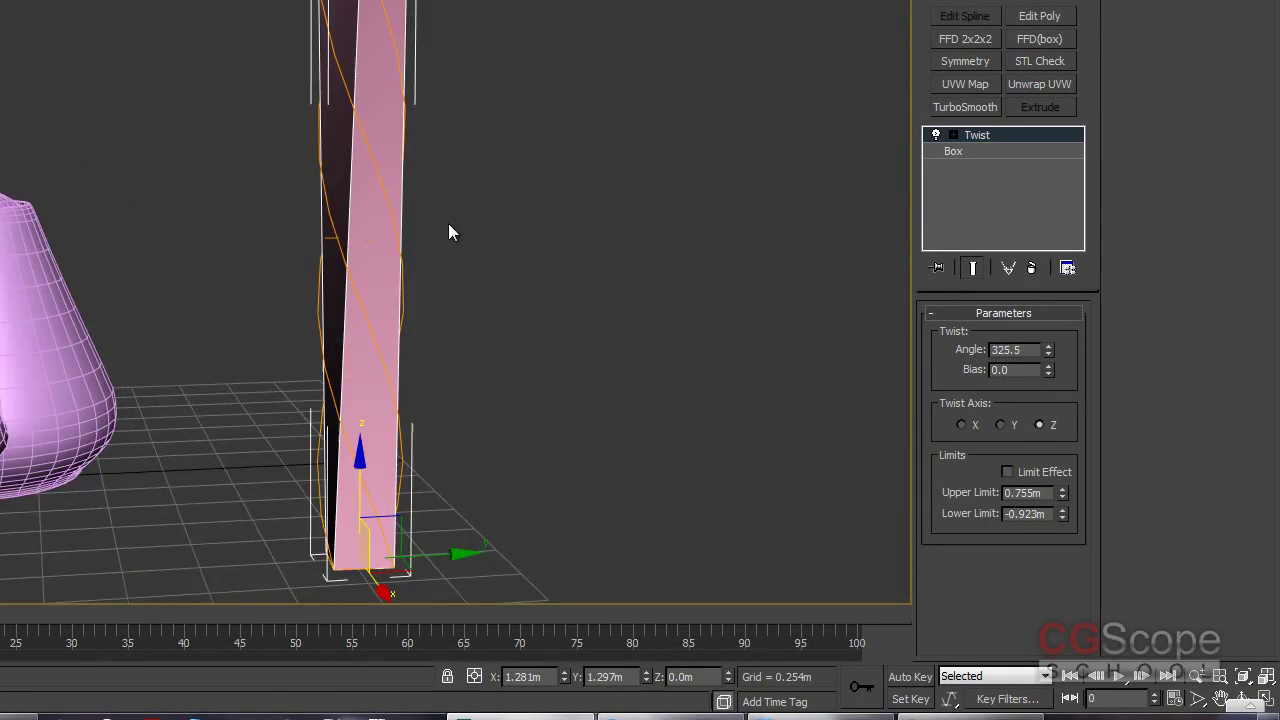
mouse_move(448, 232)
alt+middle_down()
mouse_move(423, 229)
mouse_move(443, 329)
mouse_move(469, 221)
alt+middle_up()
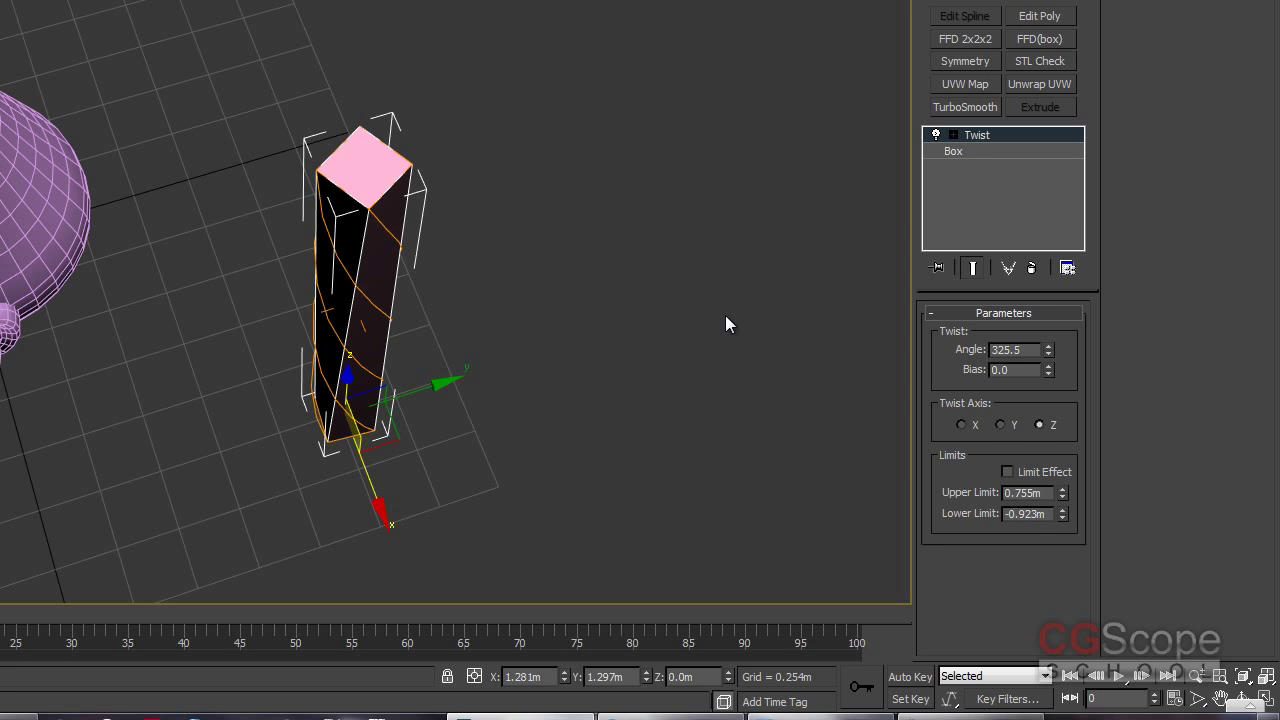
- Set the box to 30 height segments and 5.0m height, keeping 0.2m length
click(982, 152)
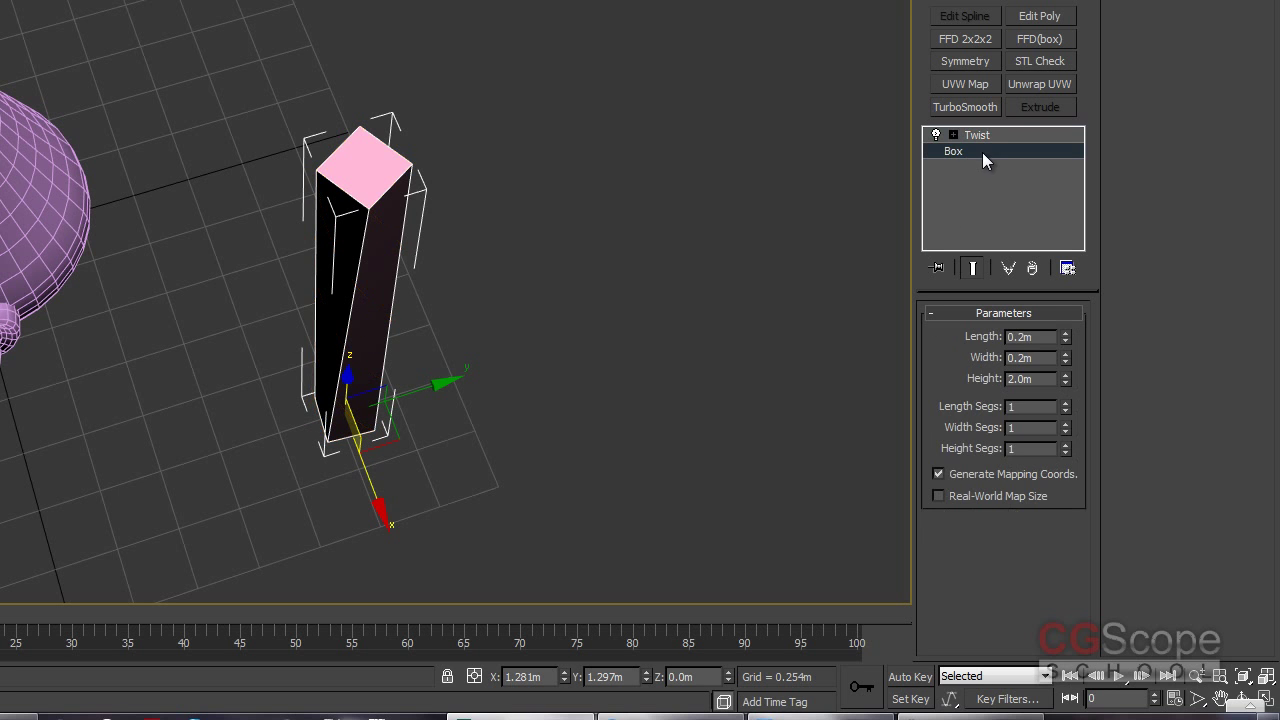
click(1065, 445)
alt+middle_drag(594, 446, 537, 323)
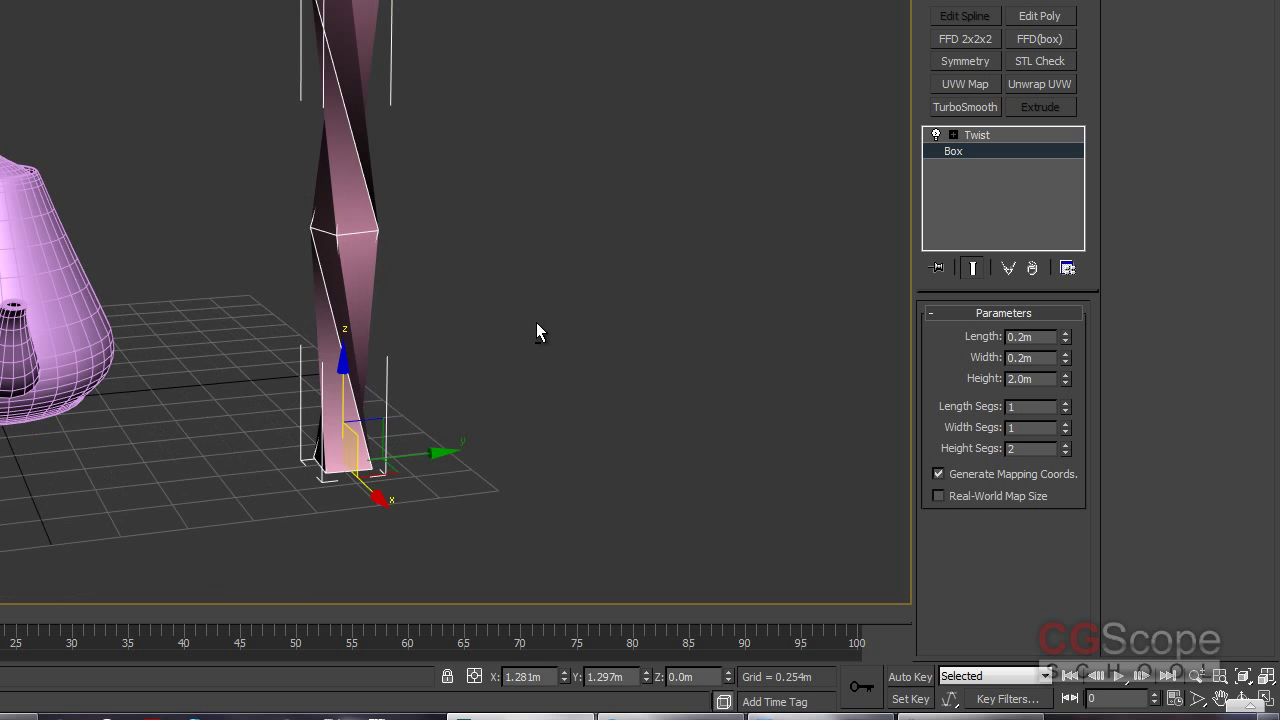
drag(1064, 448, 978, 172)
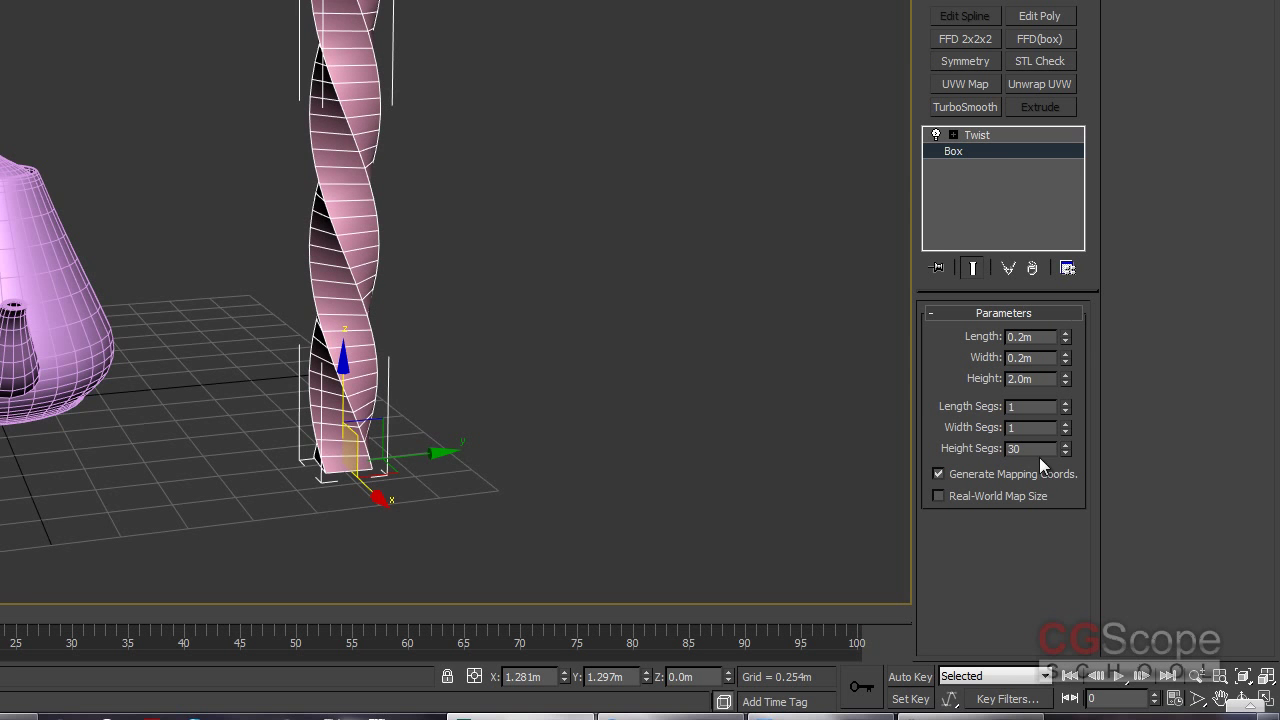
alt+middle_drag(457, 77, 477, 100)
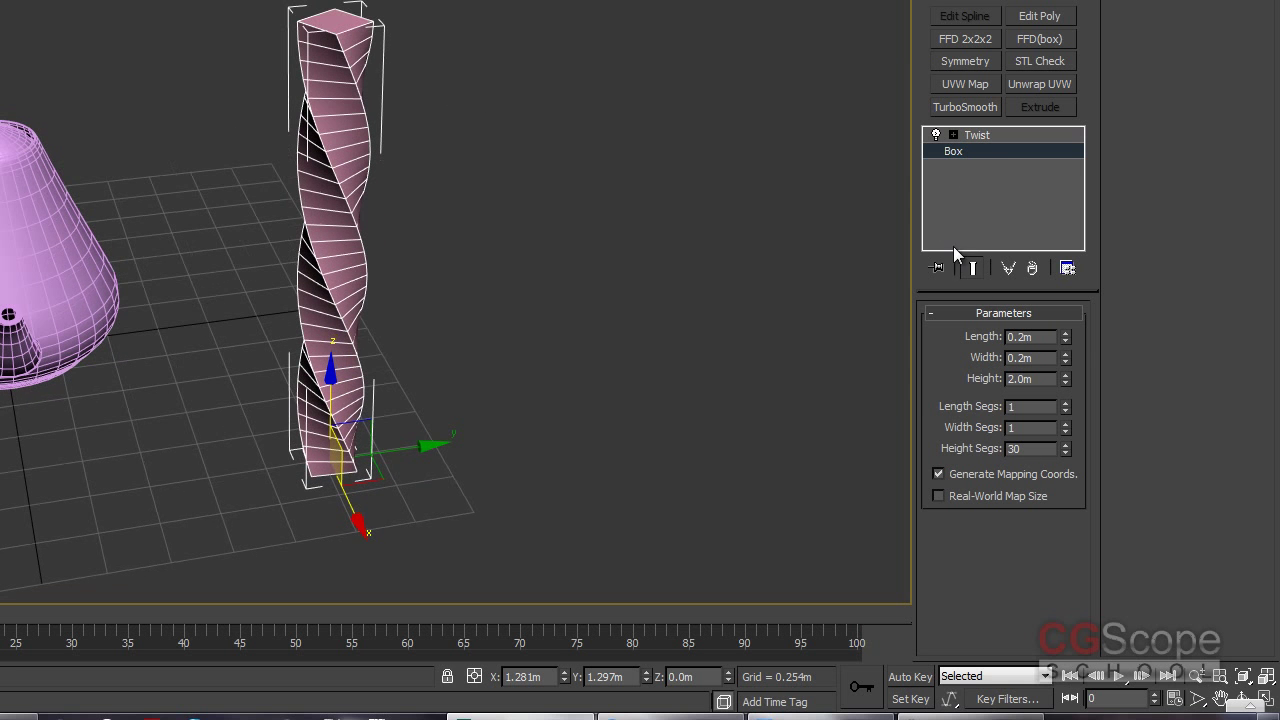
text(.5)
key(Return)
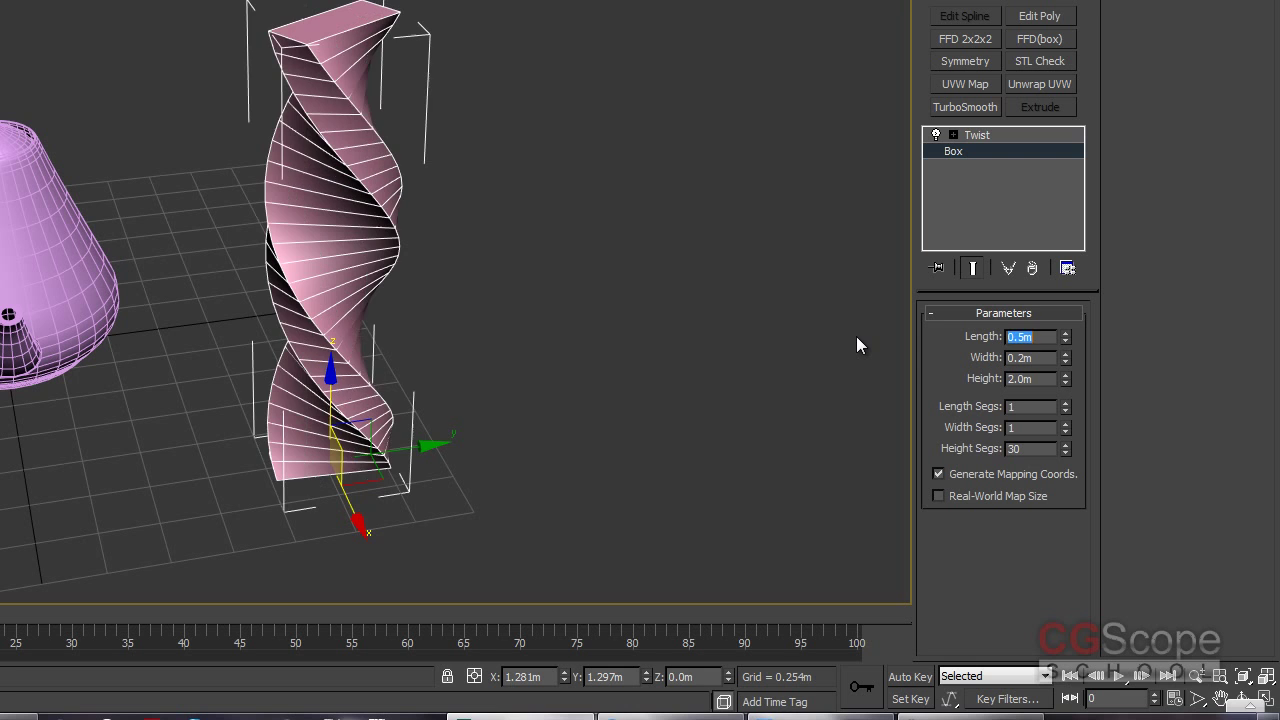
text(0.2)
key(Tab)
key(Tab)
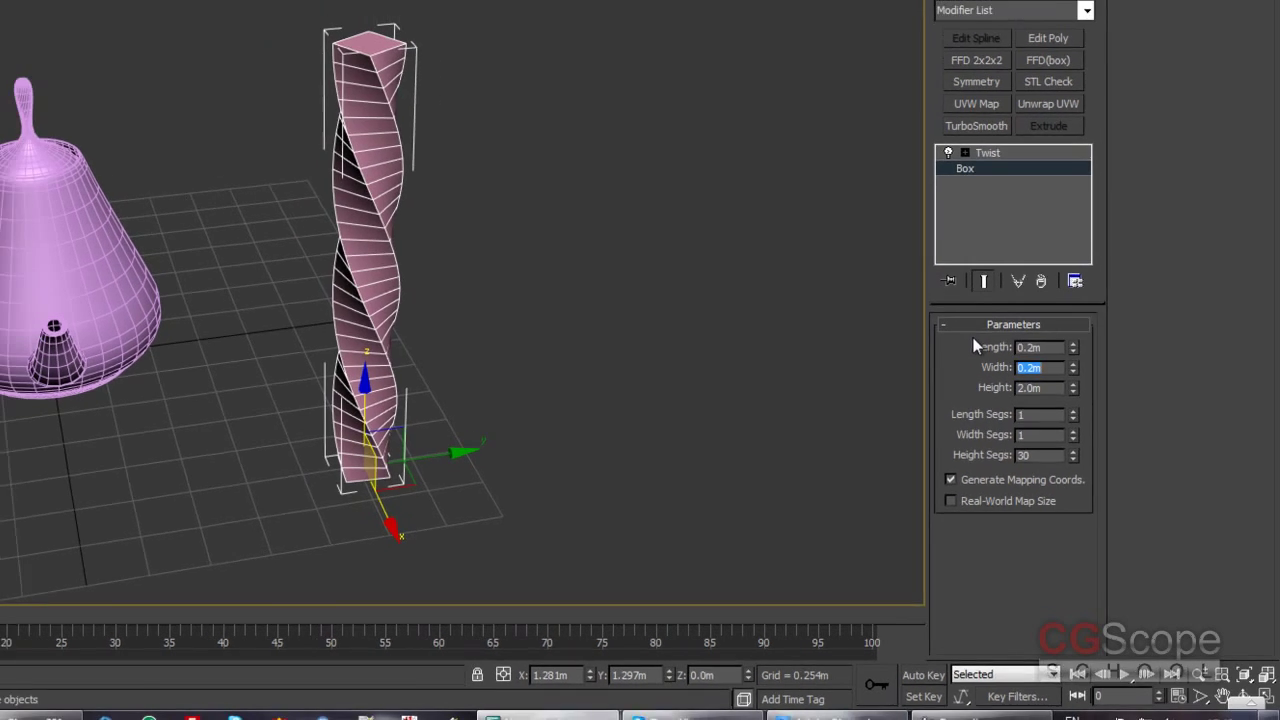
text(5)
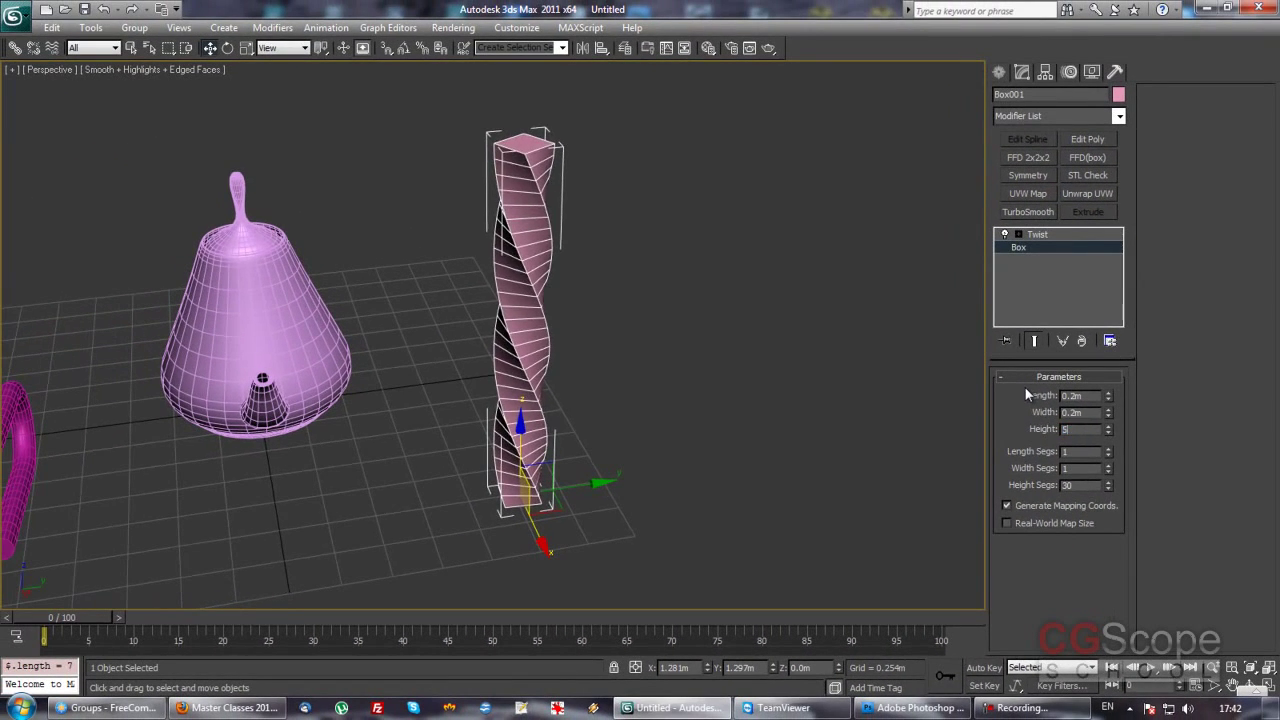
key(Return)
scroll(731, 359, up, 3)
scroll(602, 428, down, 5)
middle_drag(640, 488, 651, 443)
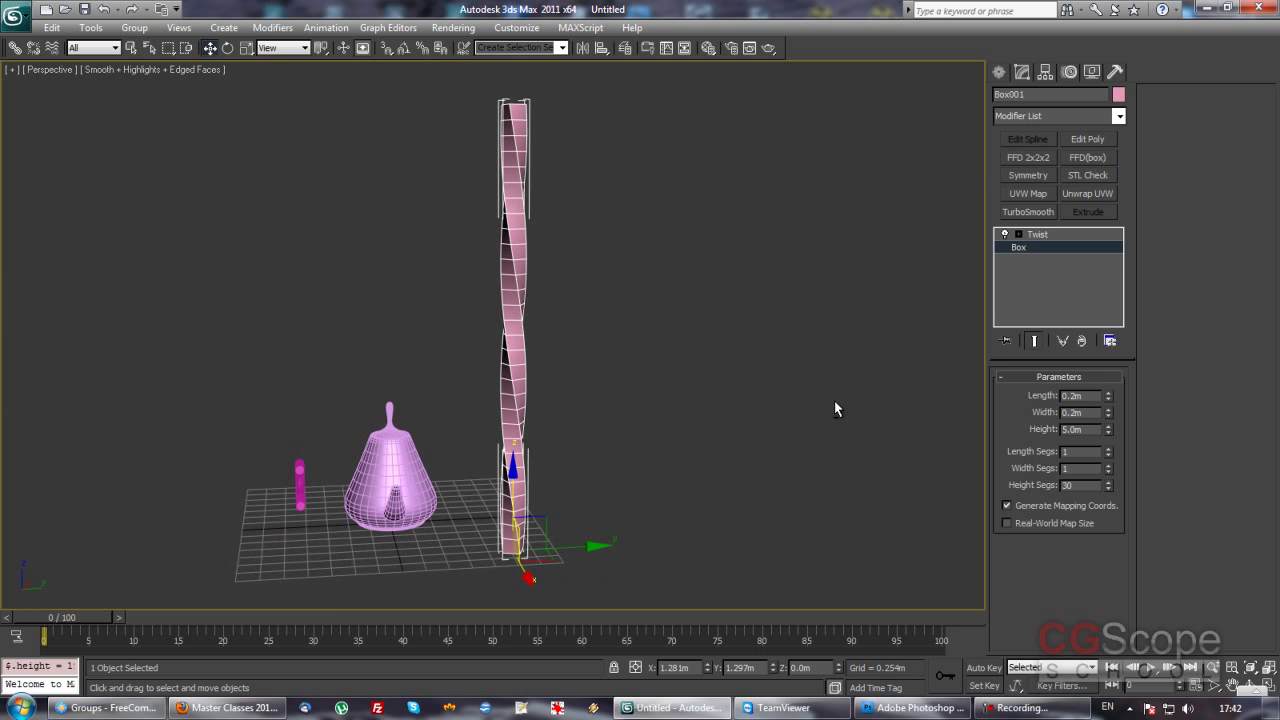
- Raise the Twist angle to 776.5 and set length and width segments to 3
click(1064, 236)
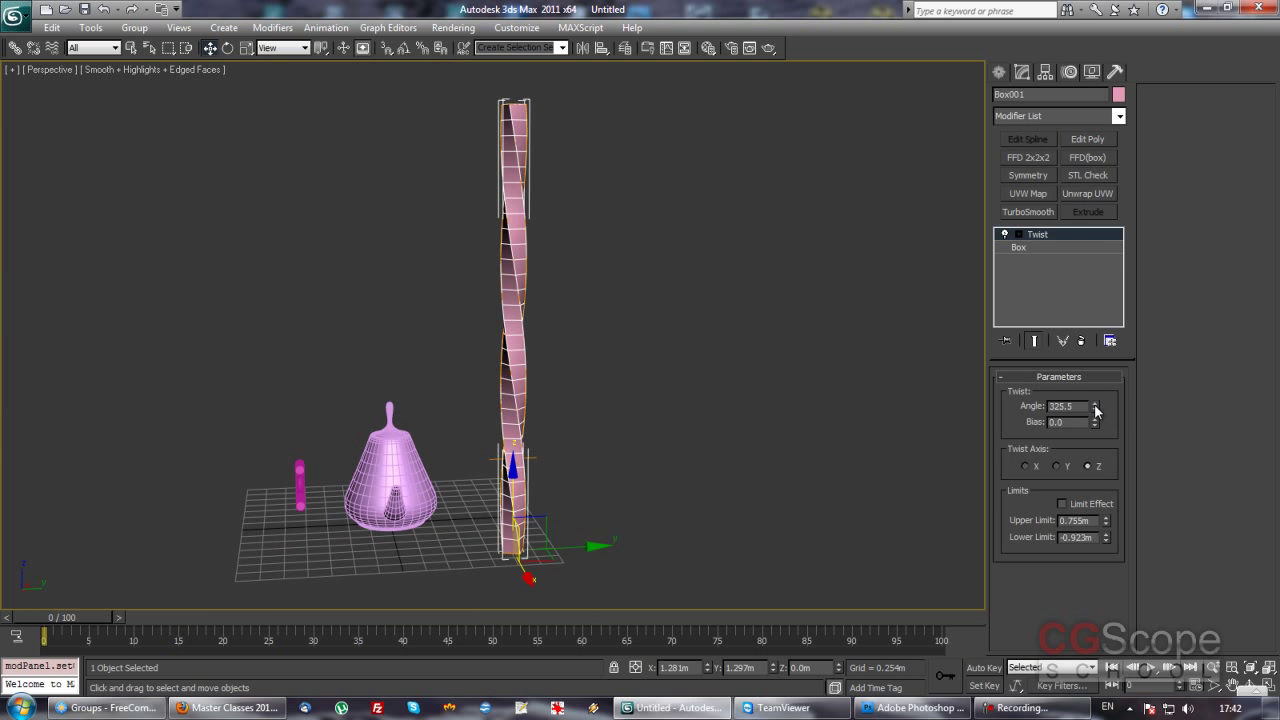
mouse_move(1095, 408)
mouse_down()
mouse_move(1021, 408)
mouse_move(1221, 424)
mouse_up()
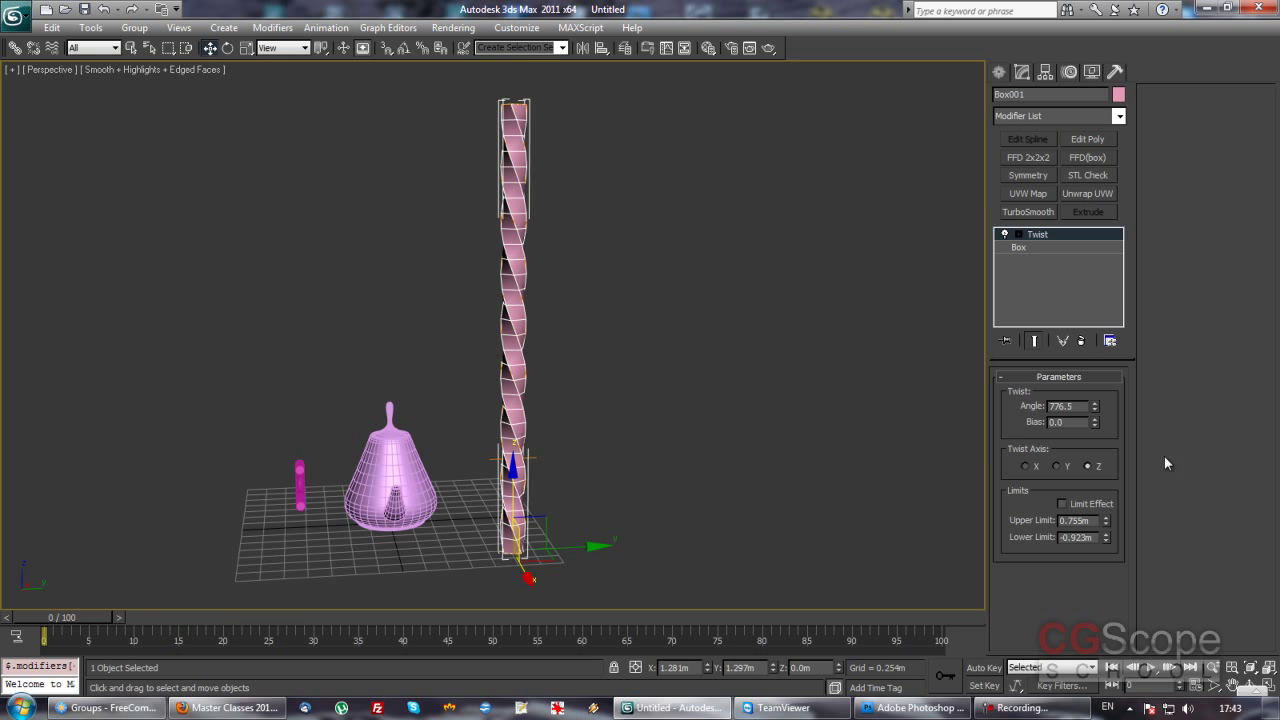
key(F4)
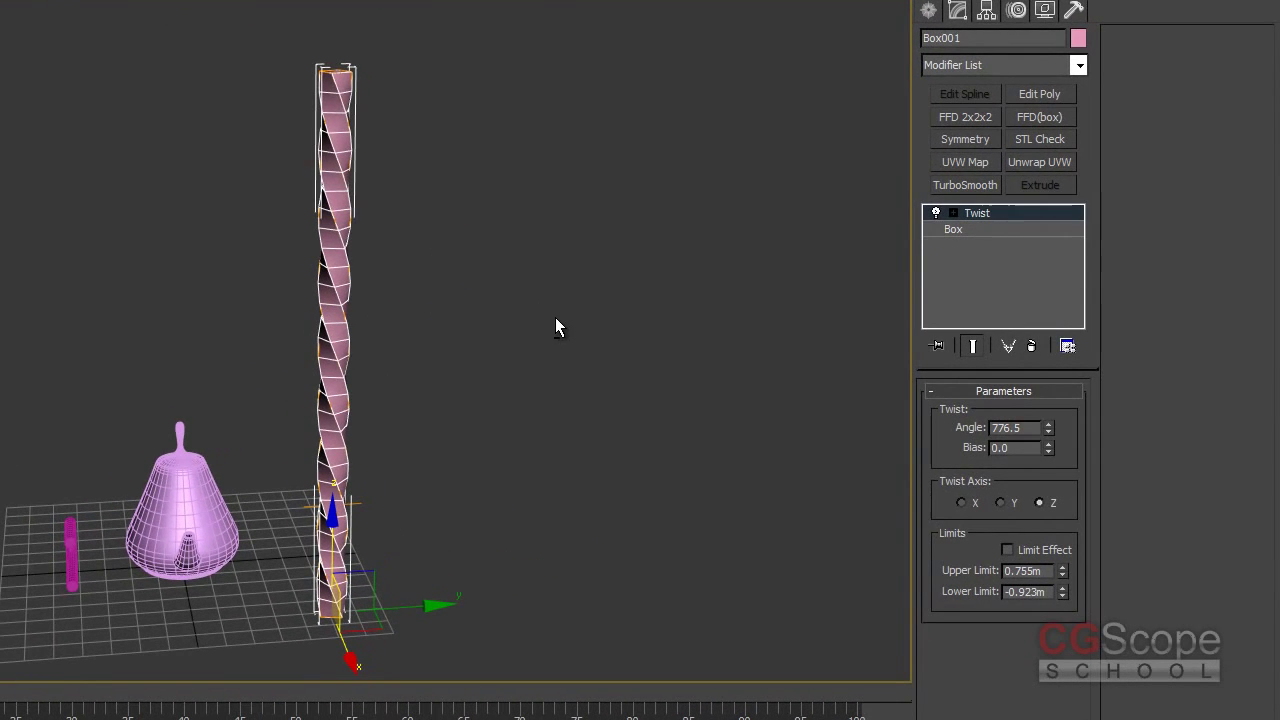
key(F4)
click(983, 229)
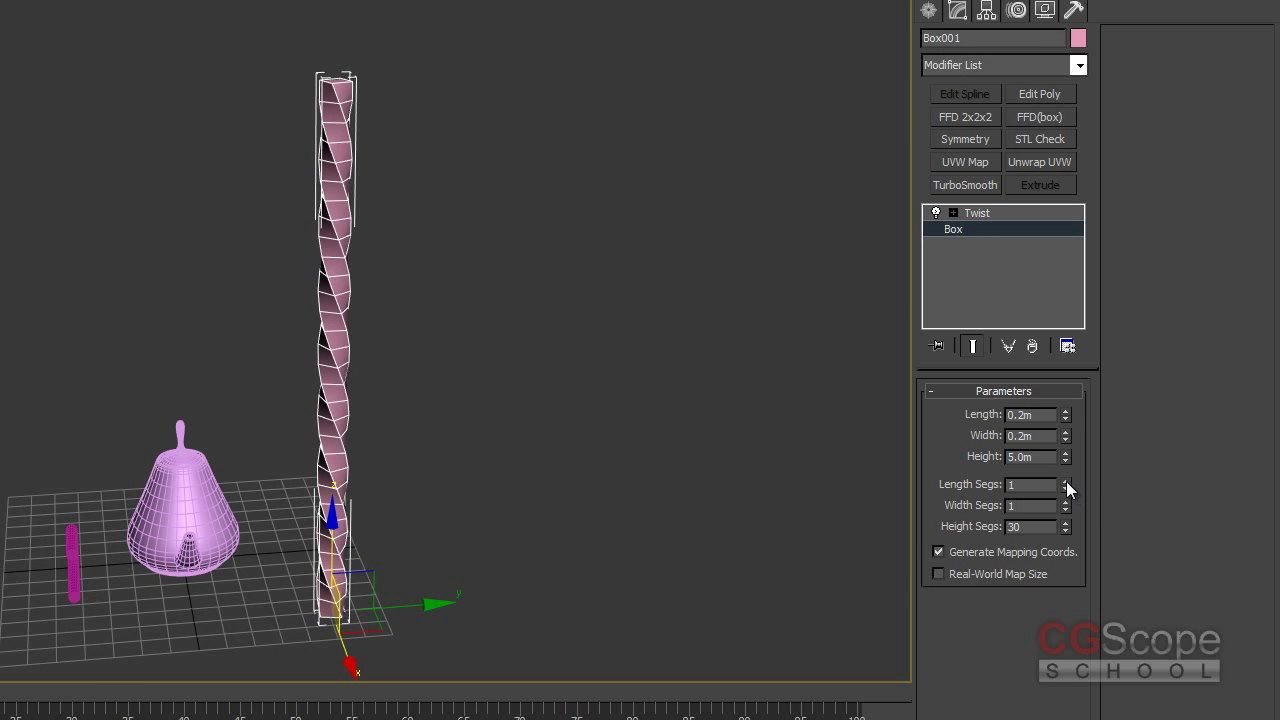
click(1066, 481)
click(1066, 481)
click(1066, 501)
click(1066, 501)
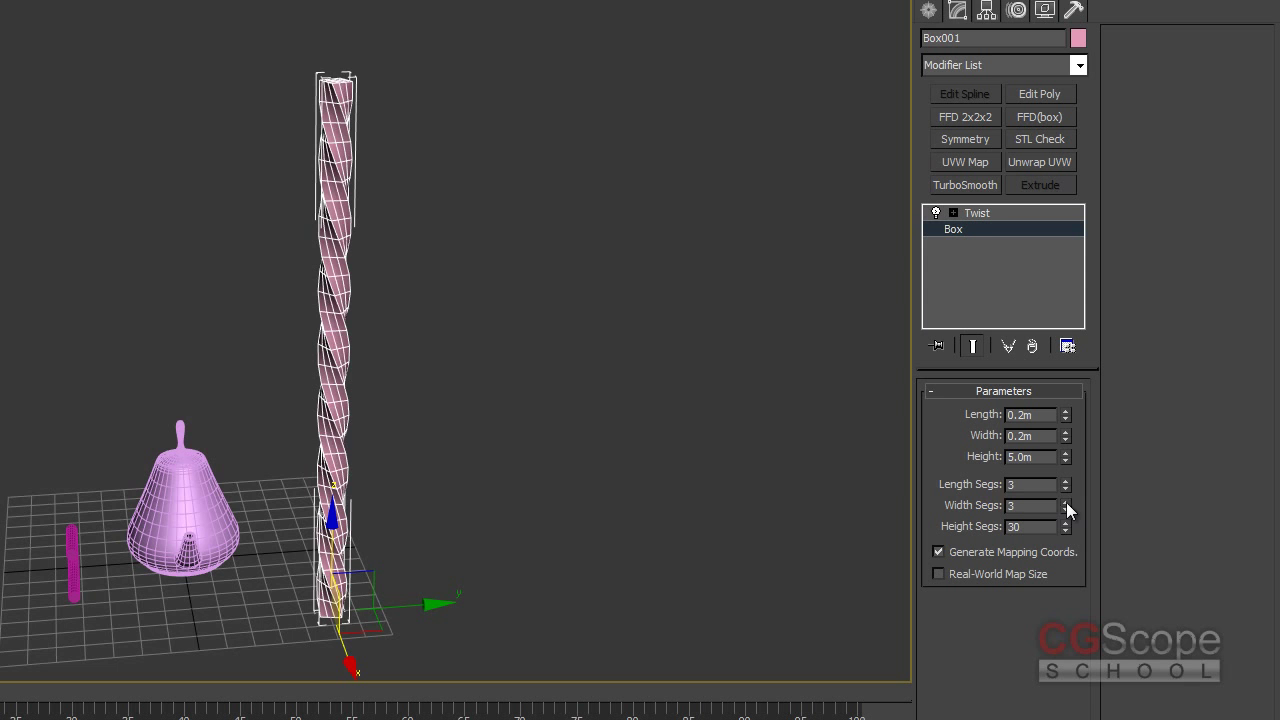
mouse_move(447, 360)
alt+middle_down()
mouse_move(394, 326)
mouse_move(397, 389)
mouse_move(424, 378)
mouse_move(411, 369)
mouse_move(446, 340)
mouse_move(509, 354)
mouse_move(781, 305)
alt+middle_up()
- Add a Bend modifier above the Twist with a 180-degree angle
click(1001, 212)
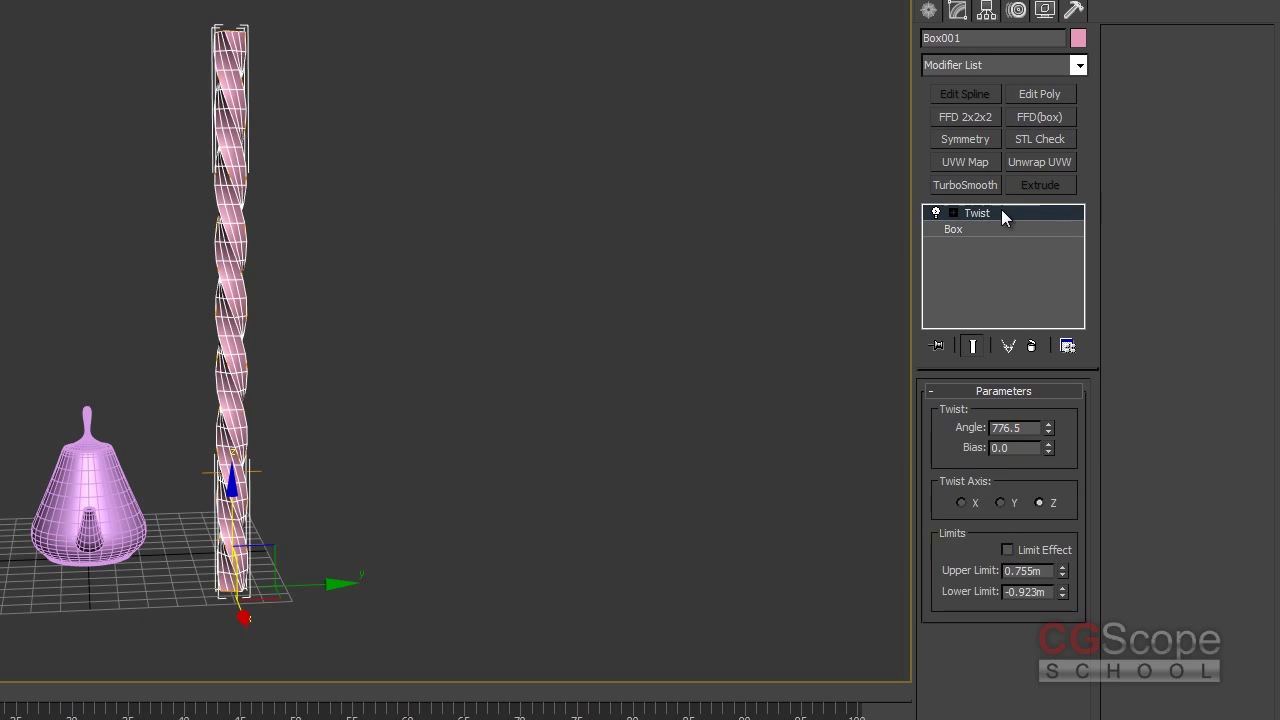
click(1078, 65)
key(b)
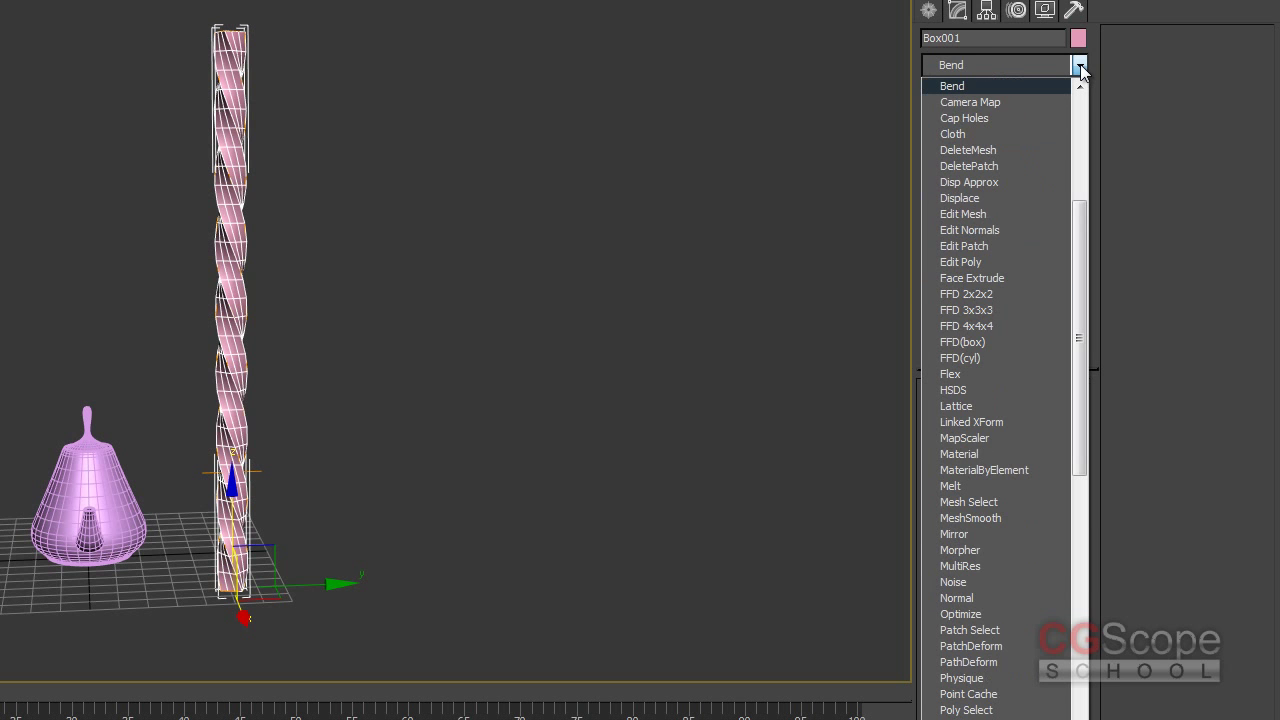
key(Return)
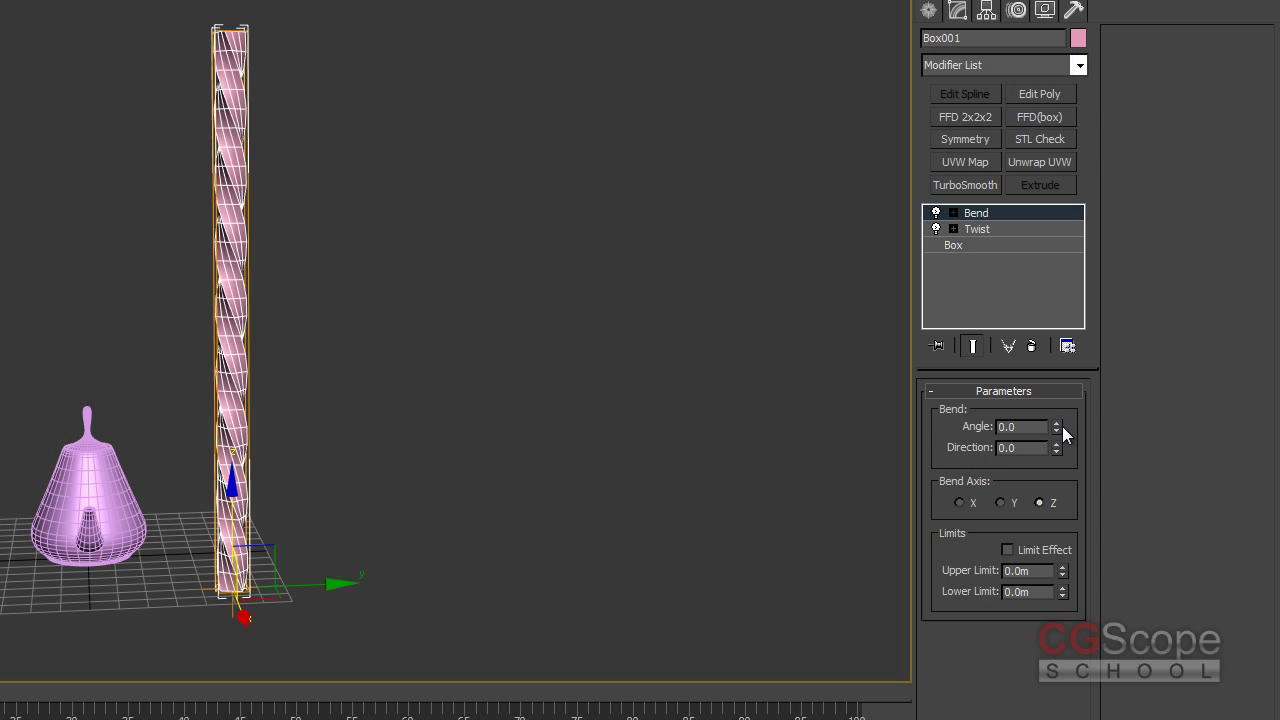
drag(1055, 426, 1013, 345)
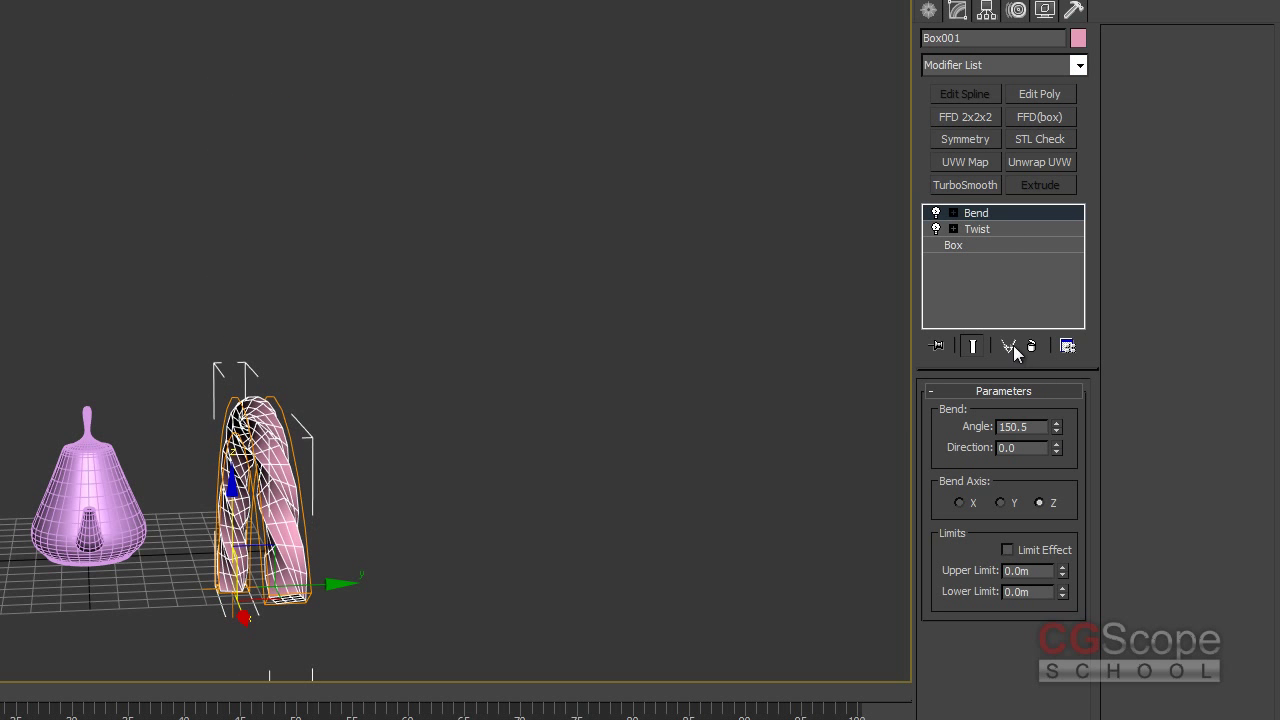
text(180)
key(Return)
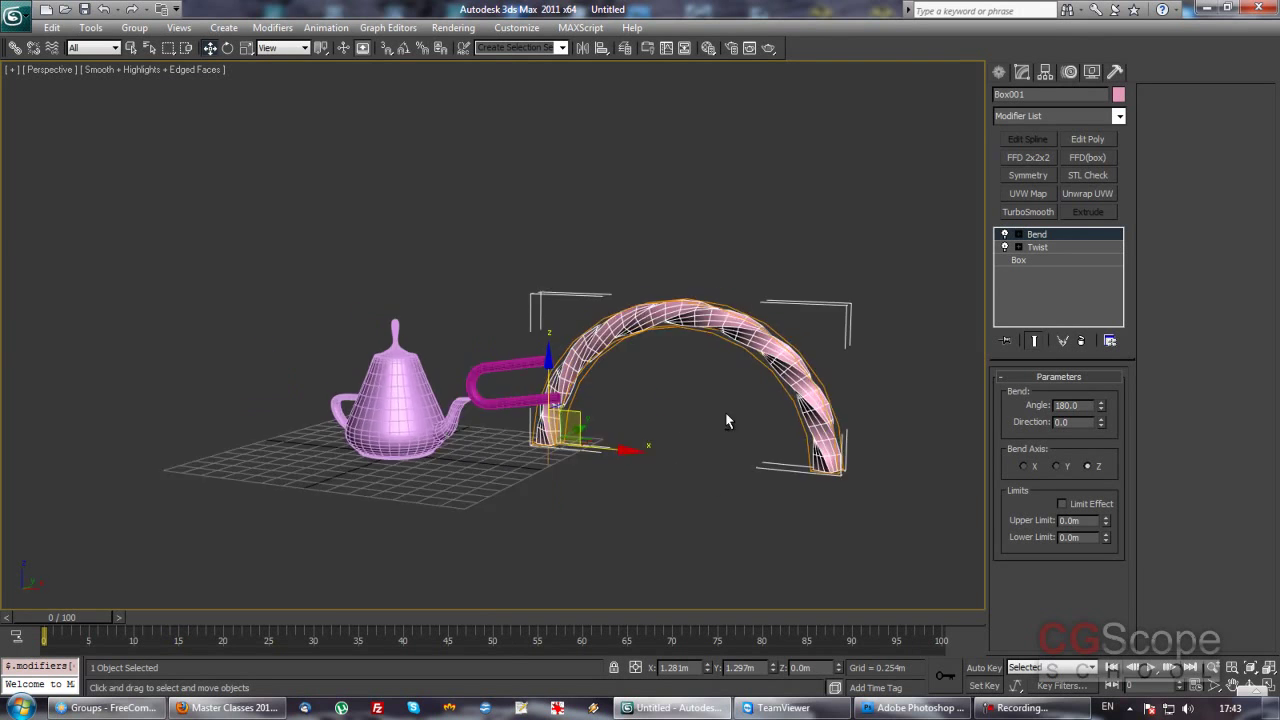
- Orbit and zoom to view the arch, toggling the edged-face overlay
alt+middle_drag(727, 421, 482, 461)
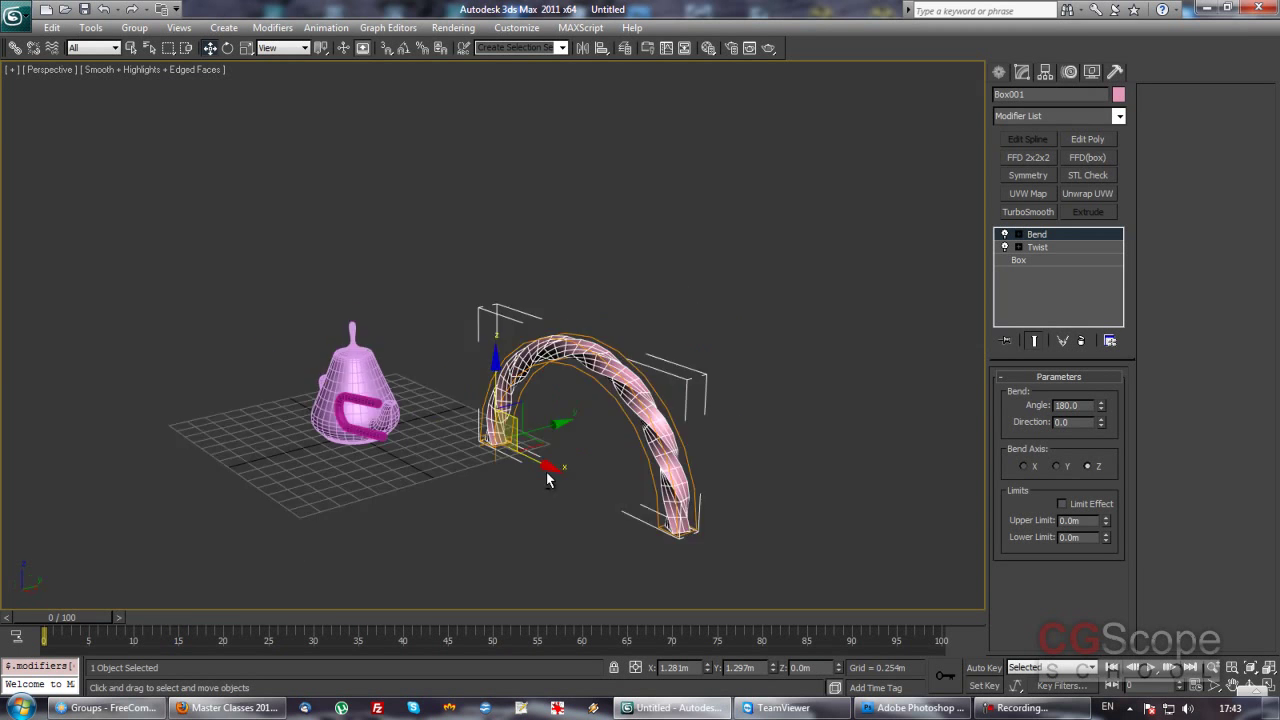
key(F4)
scroll(481, 461, up, 4)
scroll(471, 451, up, 1)
key(F4)
- Add a TurboSmooth modifier on top of the Bend
click(1119, 117)
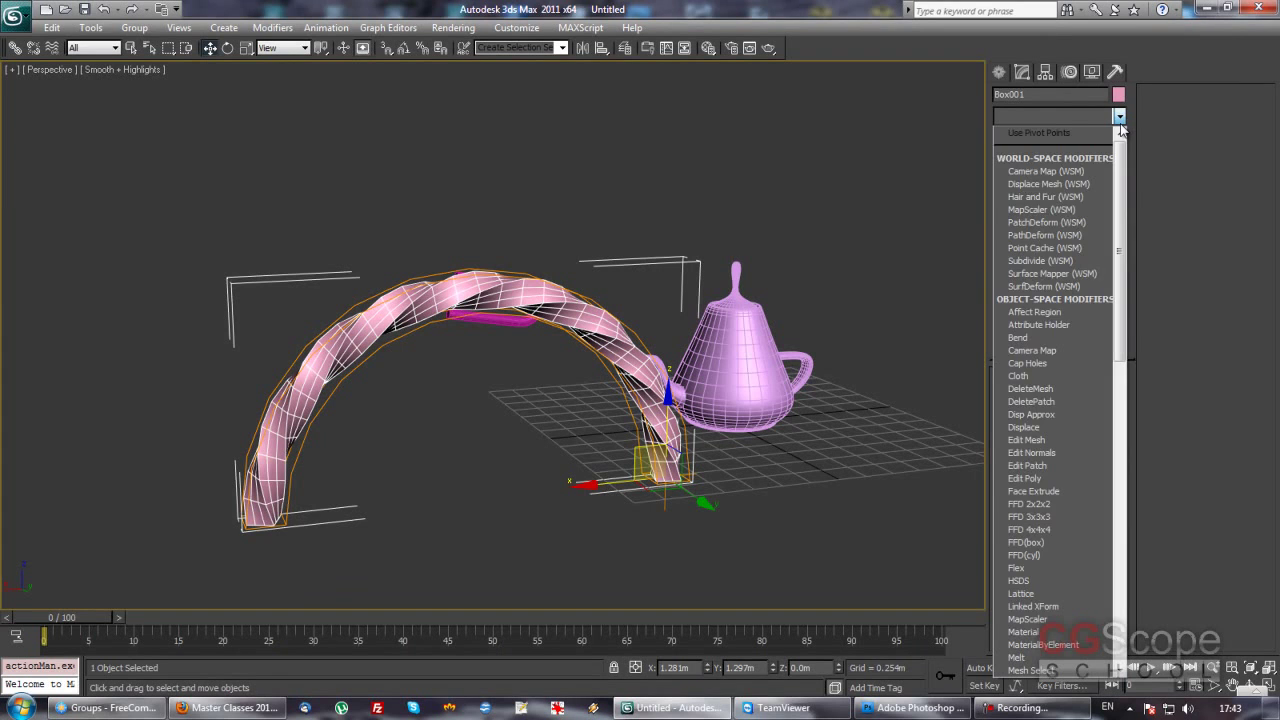
key(t)
key(t)
key(t)
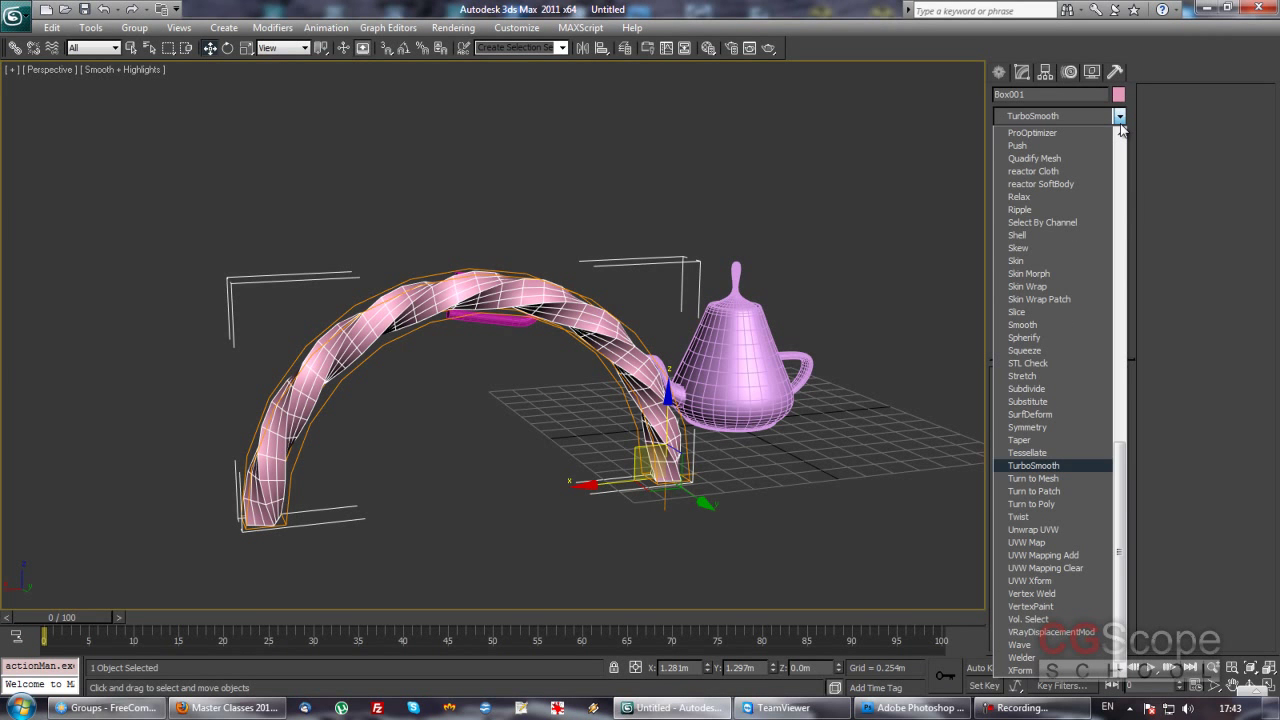
key(Return)
scroll(512, 393, up, 1)
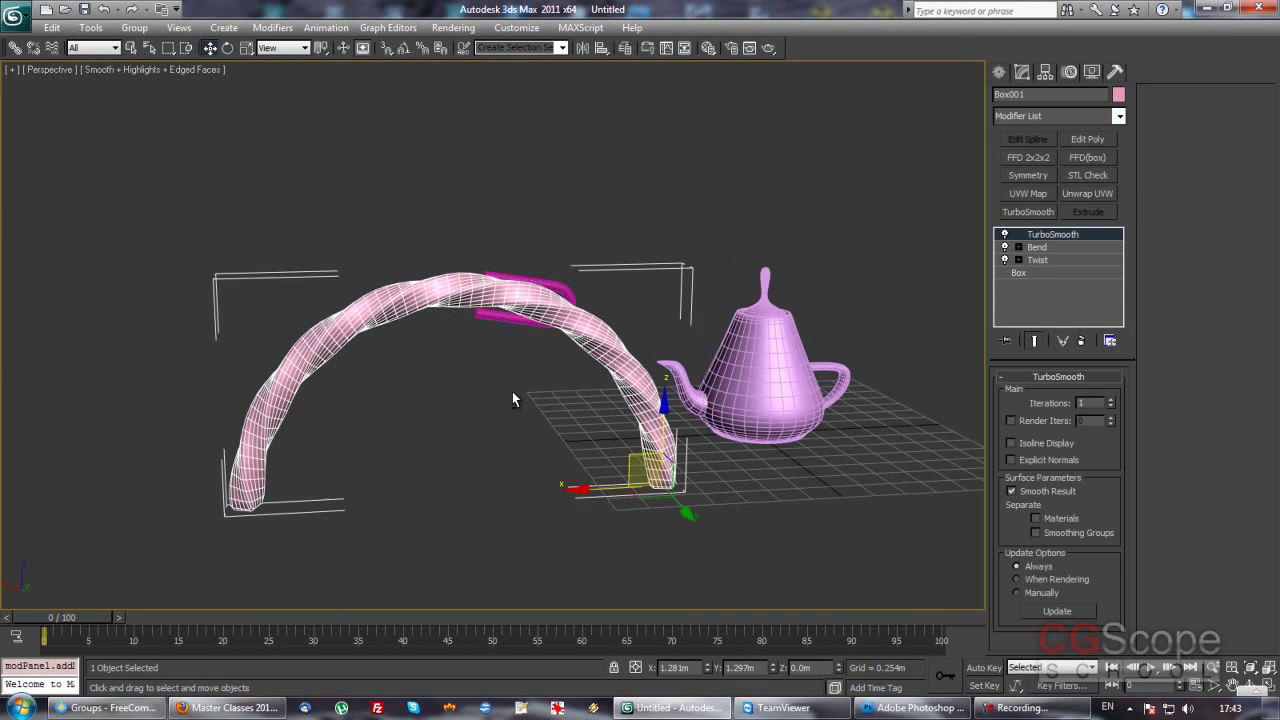
scroll(482, 396, up, 3)
- Orbit around the smoothed arch and teapot, toggling edged faces off and on
alt+middle_drag(482, 396, 534, 363)
key(F4)
mouse_move(559, 405)
alt+middle_down()
mouse_move(569, 380)
mouse_move(587, 382)
mouse_move(600, 363)
mouse_move(449, 343)
mouse_move(481, 360)
mouse_move(443, 277)
mouse_move(471, 349)
mouse_move(539, 388)
alt+middle_up()
key(F4)
key(F4)
mouse_move(475, 355)
alt+middle_down()
mouse_move(410, 322)
mouse_move(569, 371)
mouse_move(623, 360)
mouse_move(600, 409)
mouse_move(657, 425)
mouse_move(534, 434)
mouse_move(491, 387)
mouse_move(503, 415)
mouse_move(531, 409)
mouse_move(527, 421)
alt+middle_up()
key(F4)
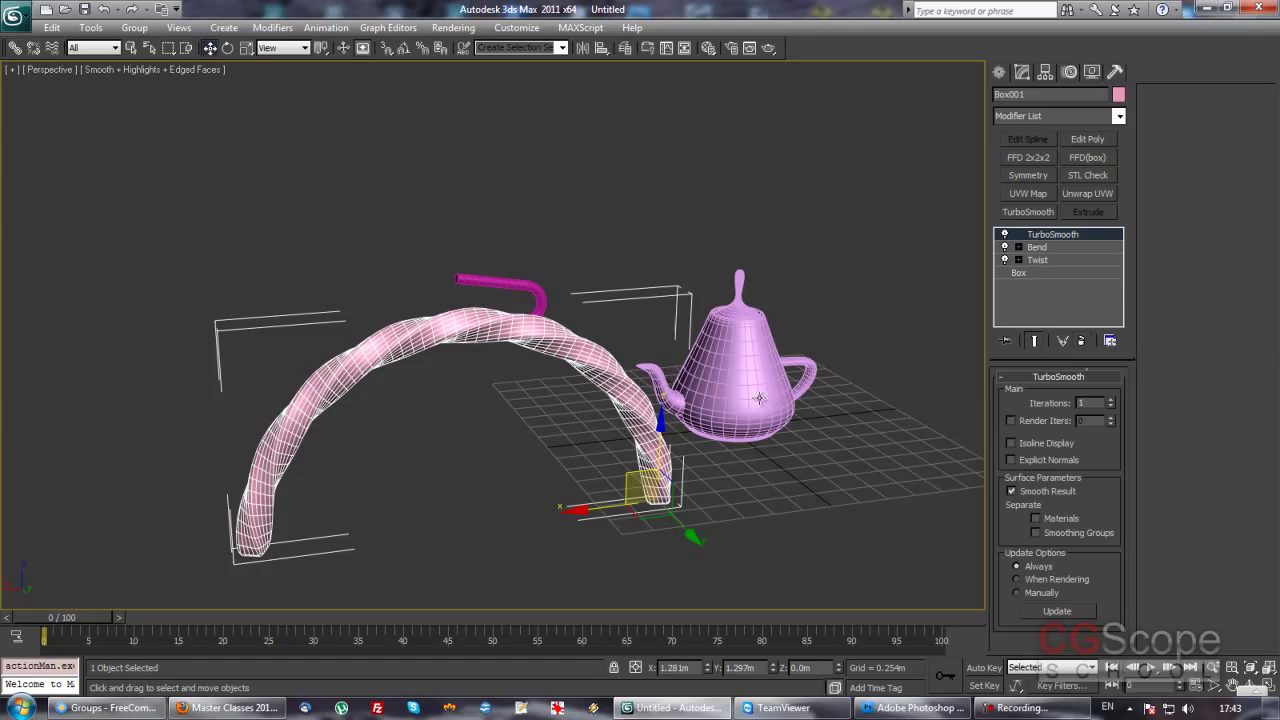
- Select the arch's base Box and switch off its TurboSmooth, Bend and Twist modifiers
click(1036, 274)
alt+middle_drag(574, 427, 625, 401)
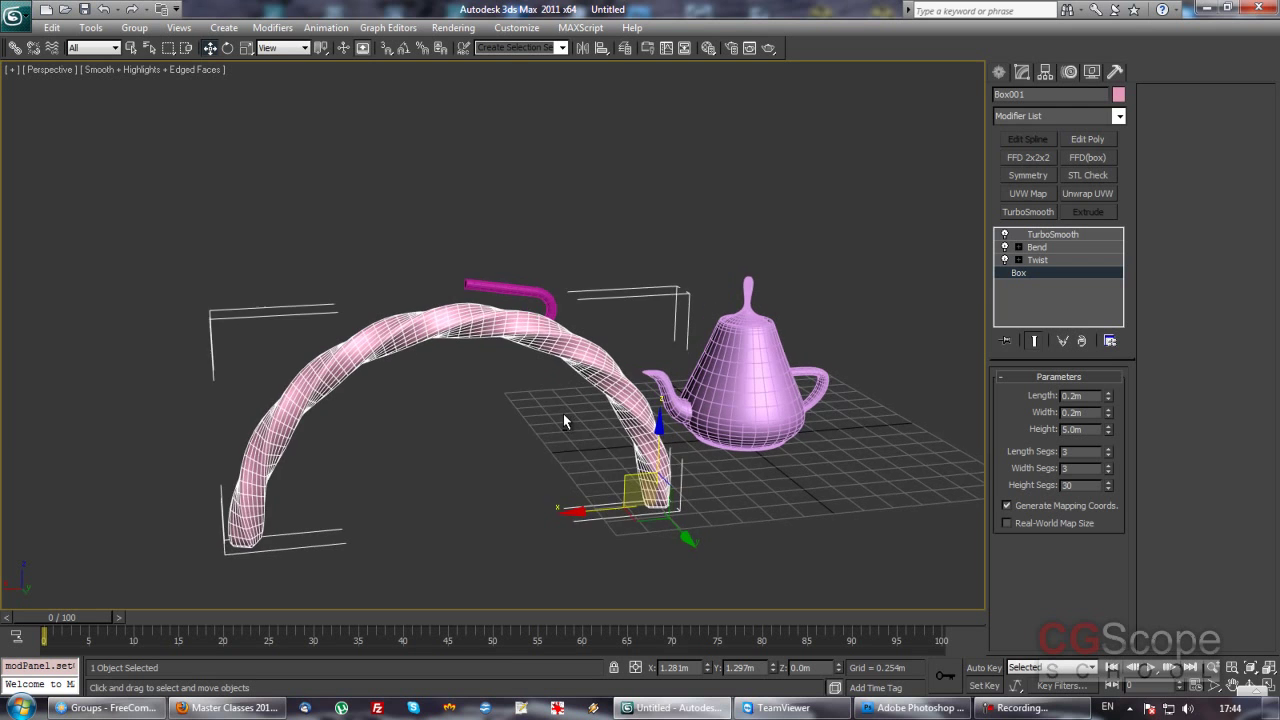
click(1004, 233)
click(1004, 246)
click(1004, 259)
mouse_move(820, 389)
alt+middle_down()
mouse_move(770, 428)
mouse_move(783, 425)
alt+middle_up()
- Make the box 1.0m tall with 6 height segments, then Shift-drag a copy upward
right_click(1108, 488)
drag(1108, 432, 1113, 493)
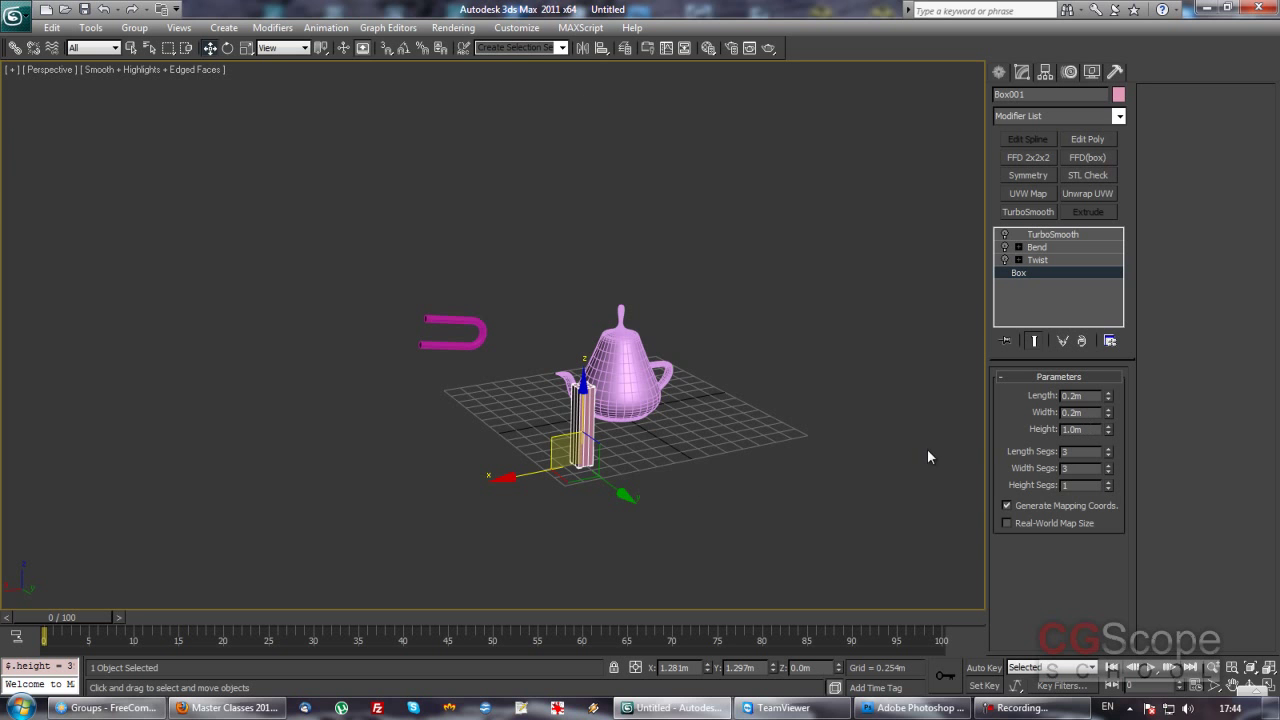
scroll(620, 460, up, 1)
scroll(660, 428, up, 2)
scroll(689, 397, up, 2)
scroll(677, 404, up, 1)
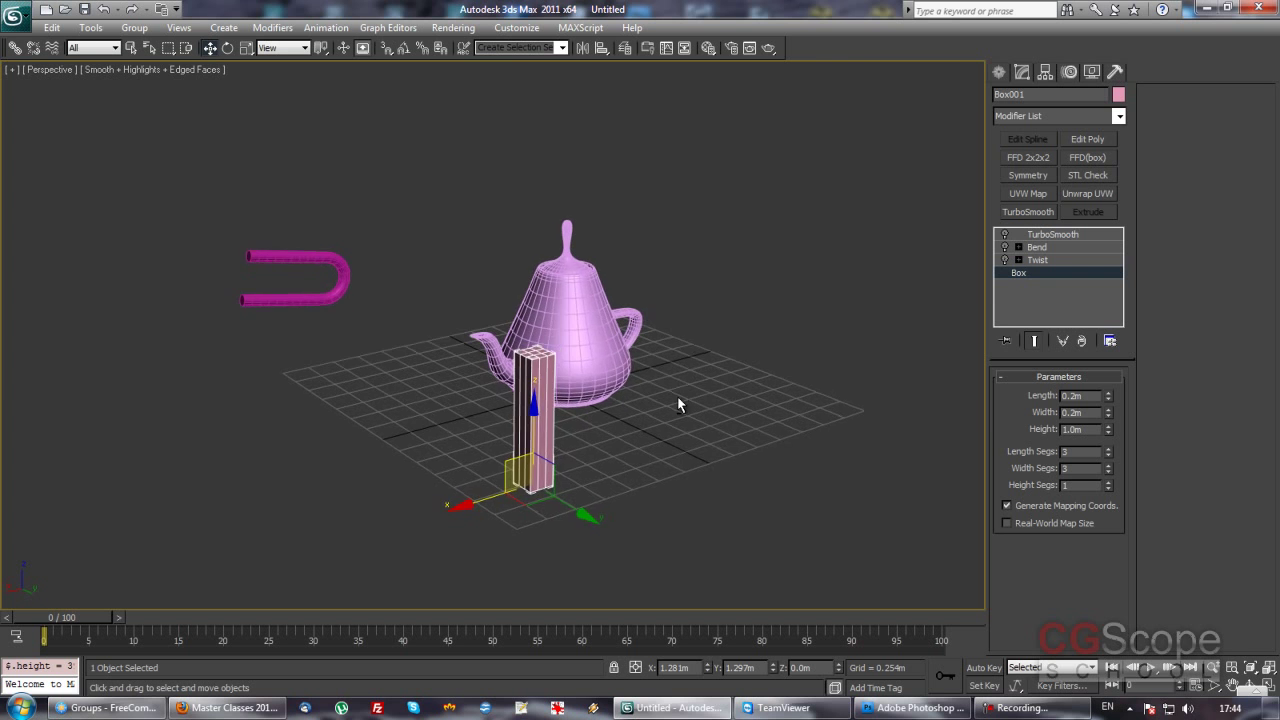
scroll(677, 404, up, 2)
scroll(680, 398, up, 2)
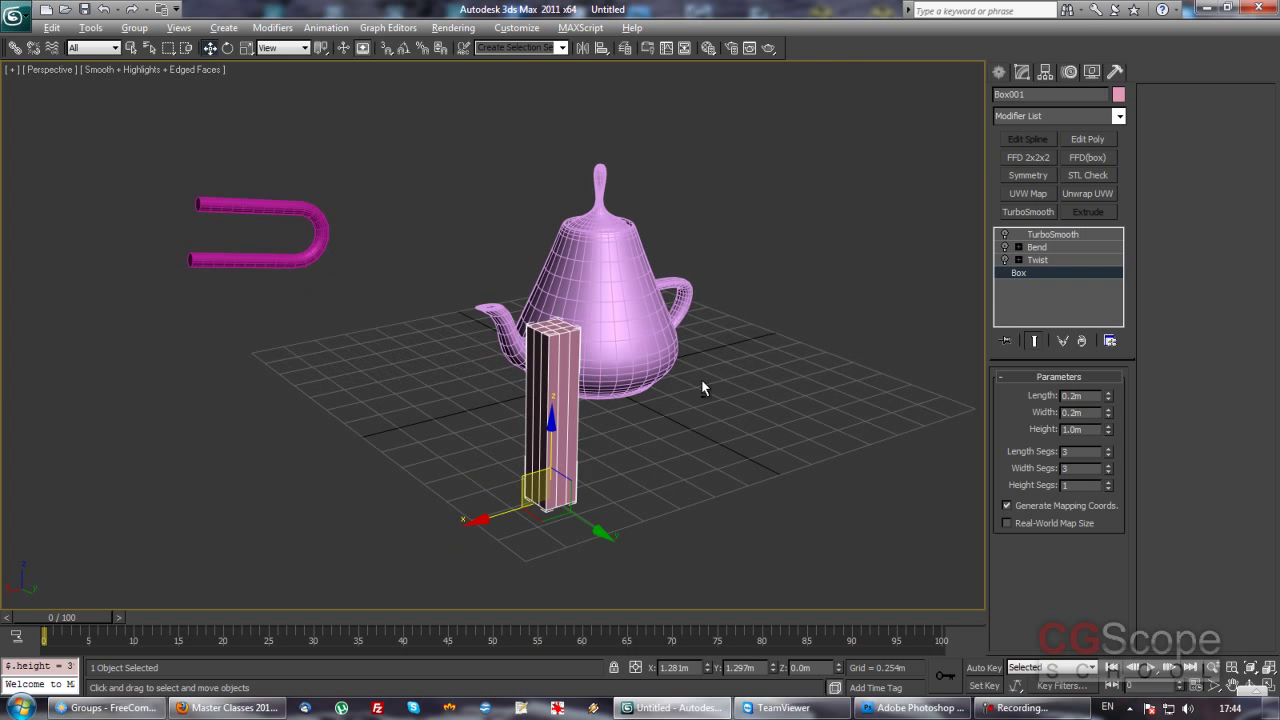
click(1109, 482)
click(1109, 482)
click(1109, 482)
mouse_move(720, 448)
middle_down()
mouse_move(640, 451)
mouse_move(654, 431)
mouse_move(618, 458)
middle_up()
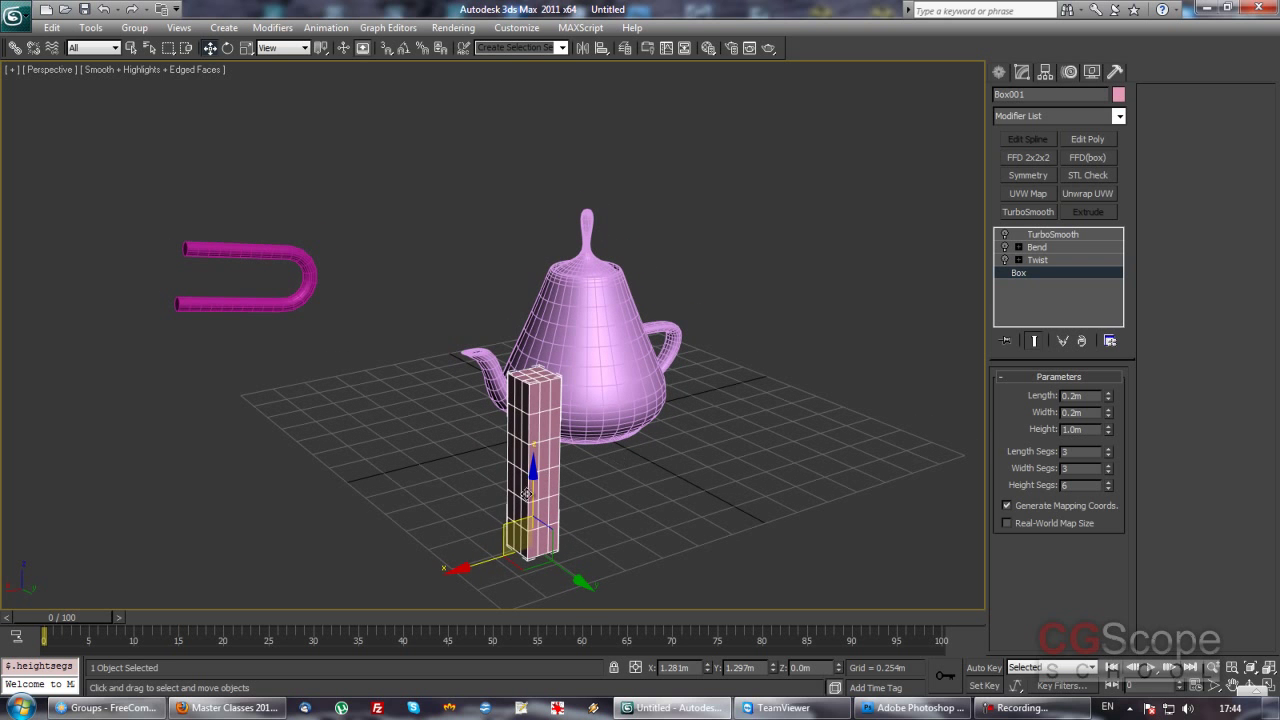
shift+drag(527, 494, 527, 274)
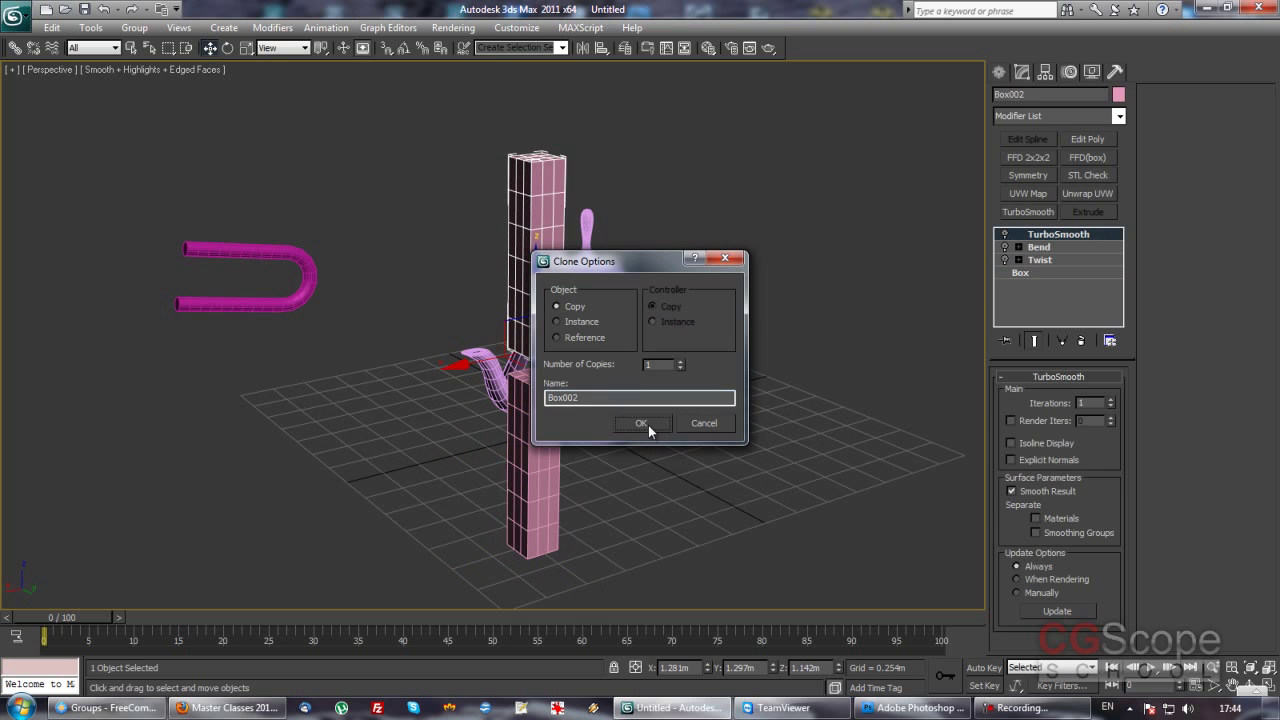
- Isolate the boxes with Alt+Q, vertex-snap the copy onto the box, then delete the extra copy
click(648, 425)
mouse_move(648, 425)
alt+middle_down()
mouse_move(704, 411)
mouse_move(584, 398)
alt+middle_up()
key(alt+q)
alt+middle_drag(668, 457, 547, 352)
key(s)
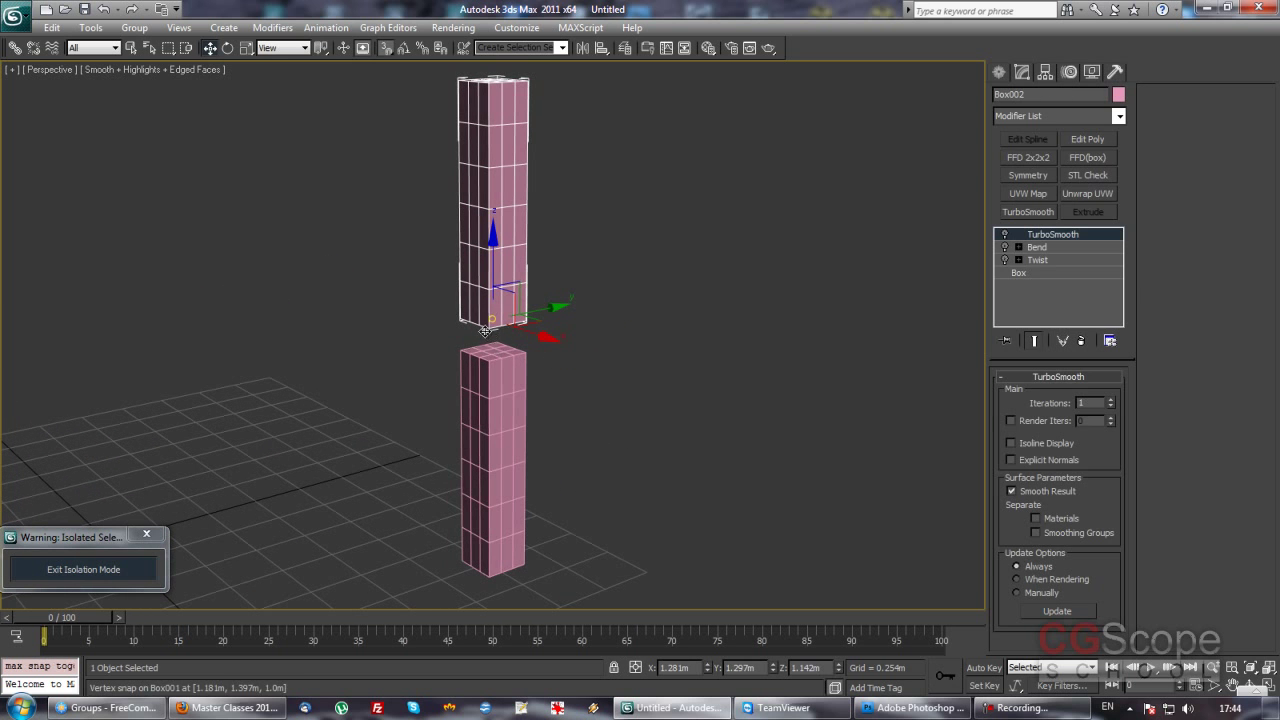
drag(496, 262, 496, 285)
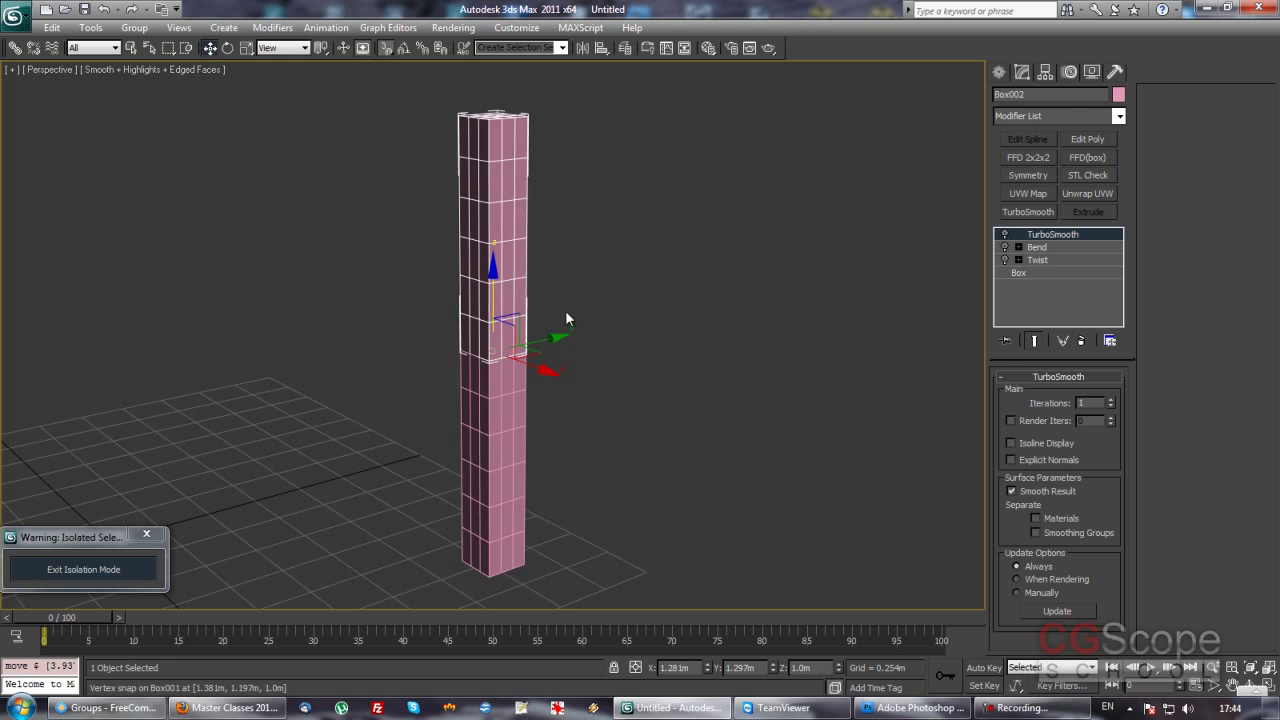
middle_drag(565, 310, 626, 391)
drag(407, 322, 665, 510)
scroll(690, 530, down, 5)
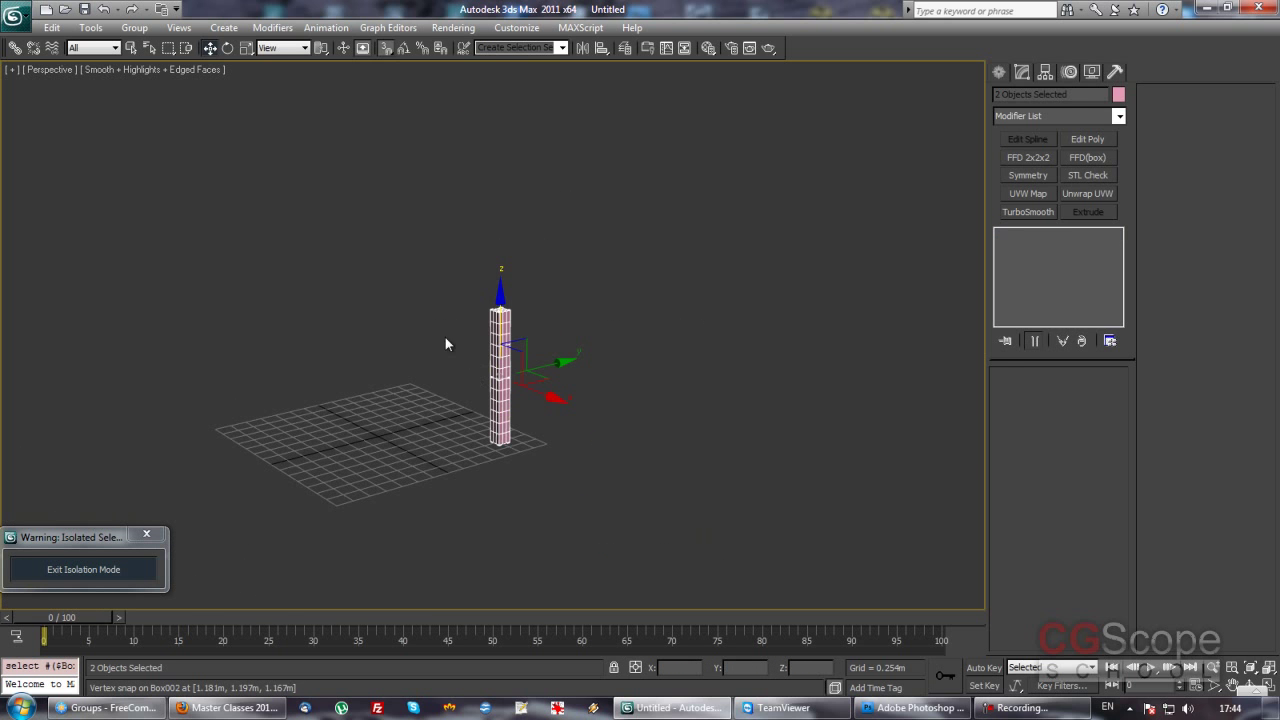
click(587, 463)
scroll(560, 430, up, 2)
click(497, 331)
key(Delete)
- Copy the box as Box002 and vertex-snap it on top of the original
click(502, 430)
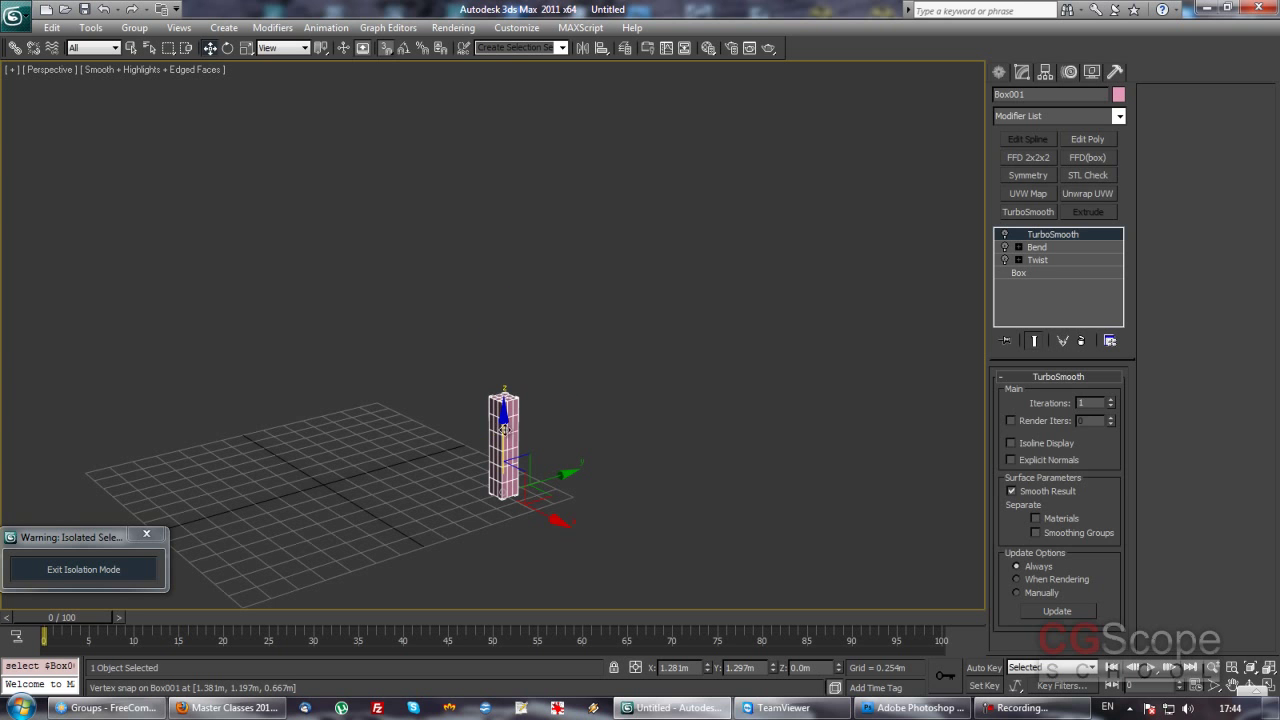
shift+drag(505, 428, 505, 320)
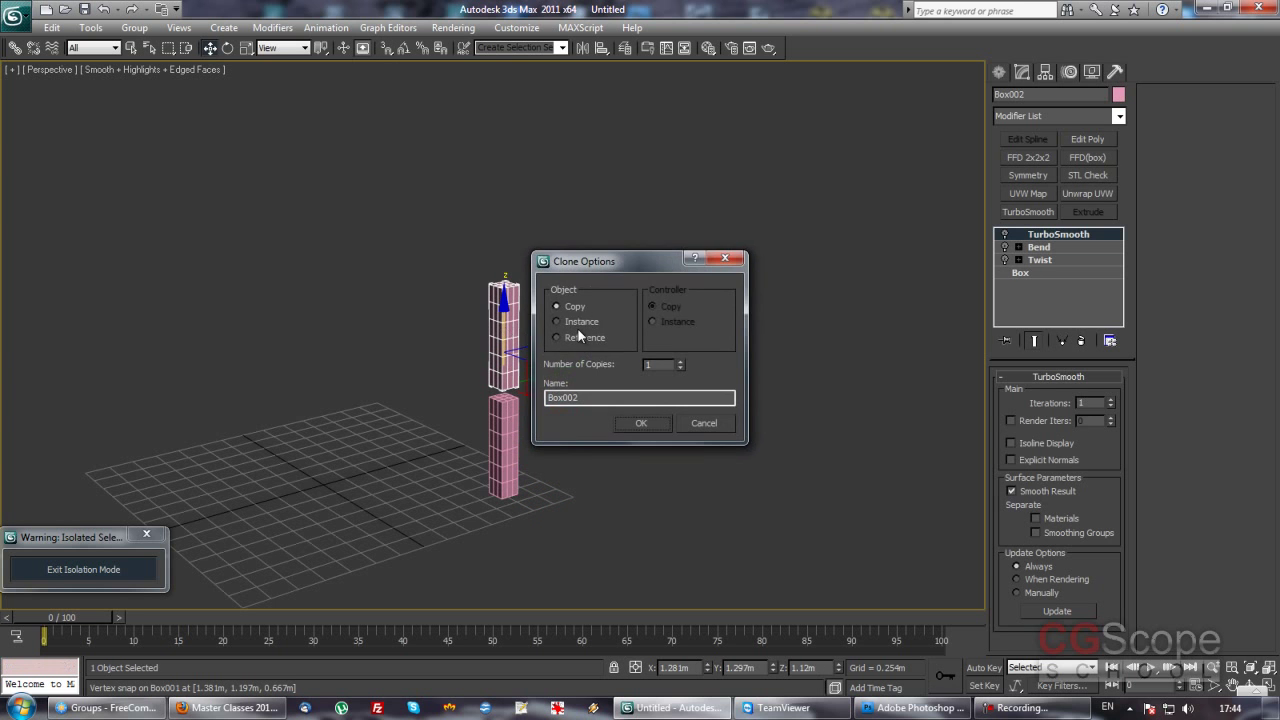
click(630, 422)
scroll(605, 357, up, 3)
scroll(565, 350, up, 2)
key(s)
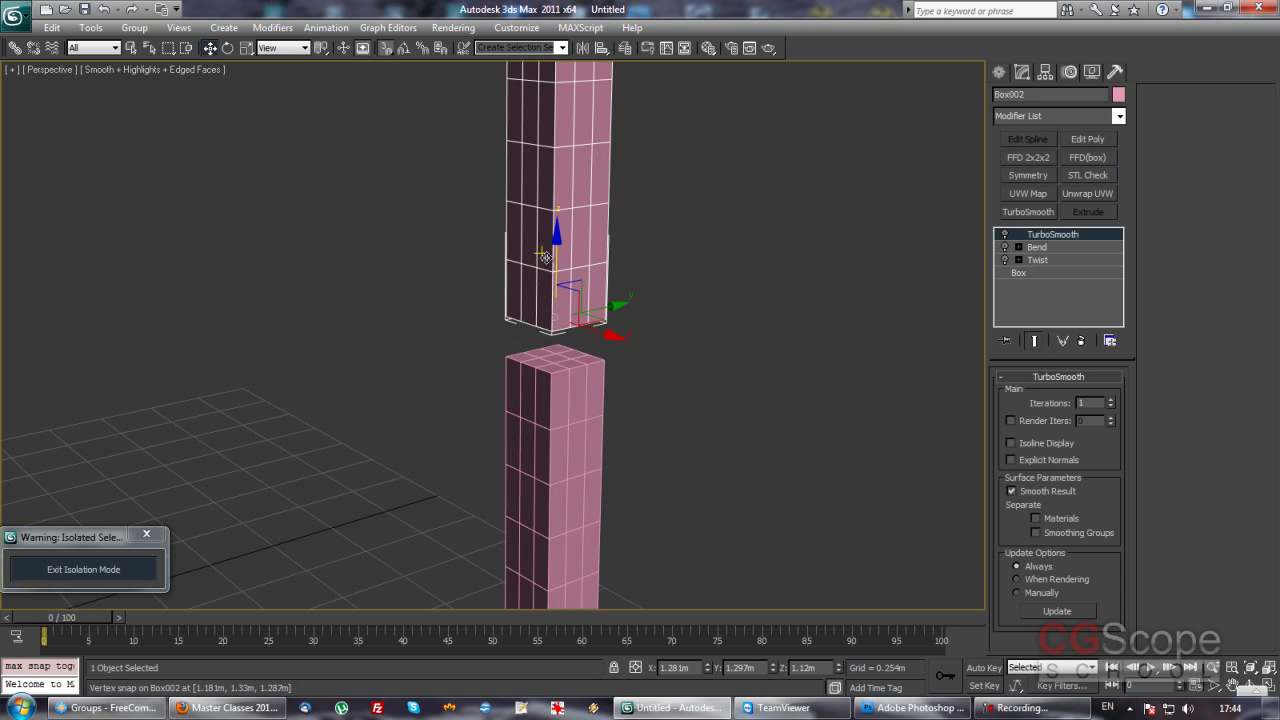
drag(545, 257, 545, 295)
- Copy the two-box column upward and snap it onto the lower pair
scroll(545, 330, down, 5)
drag(645, 434, 401, 311)
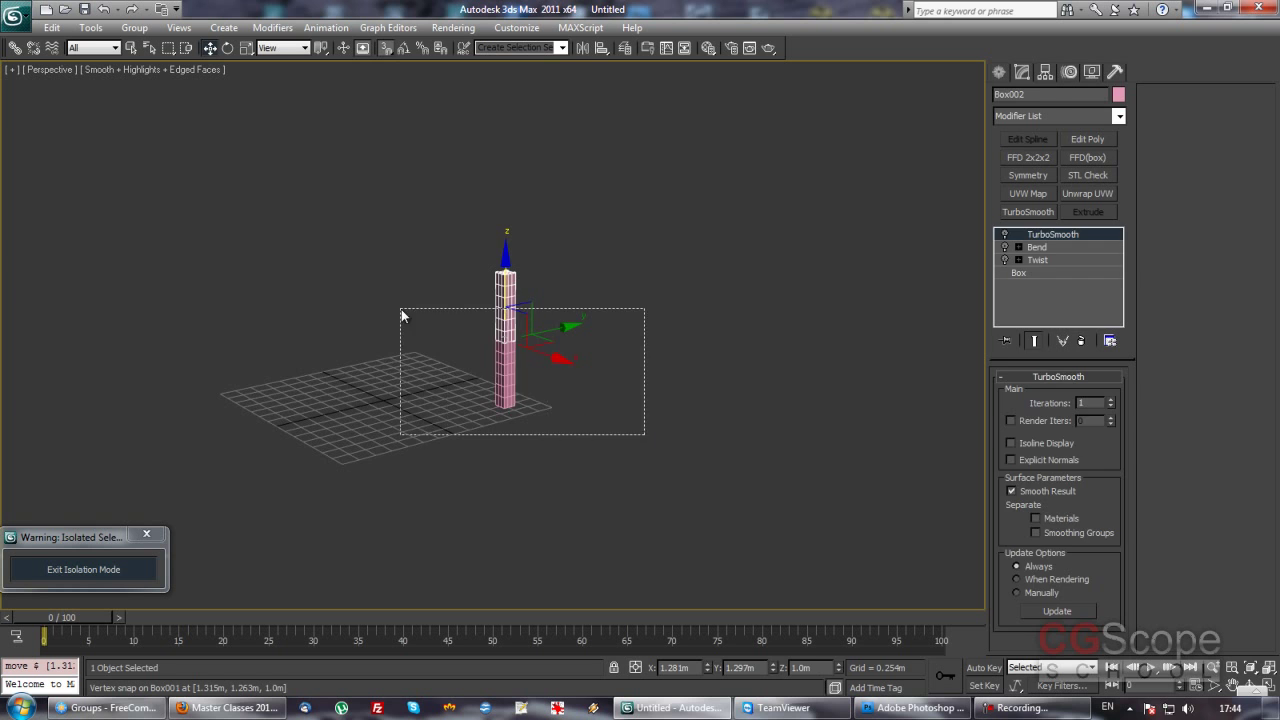
middle_drag(568, 340, 572, 356)
shift+drag(508, 313, 508, 155)
click(640, 421)
scroll(549, 349, up, 5)
scroll(600, 335, up, 3)
scroll(535, 287, up, 3)
key(s)
drag(527, 248, 525, 318)
- Copy the four-box column upward and snap it on top, making eight boxes
scroll(560, 330, down, 5)
scroll(628, 344, down, 4)
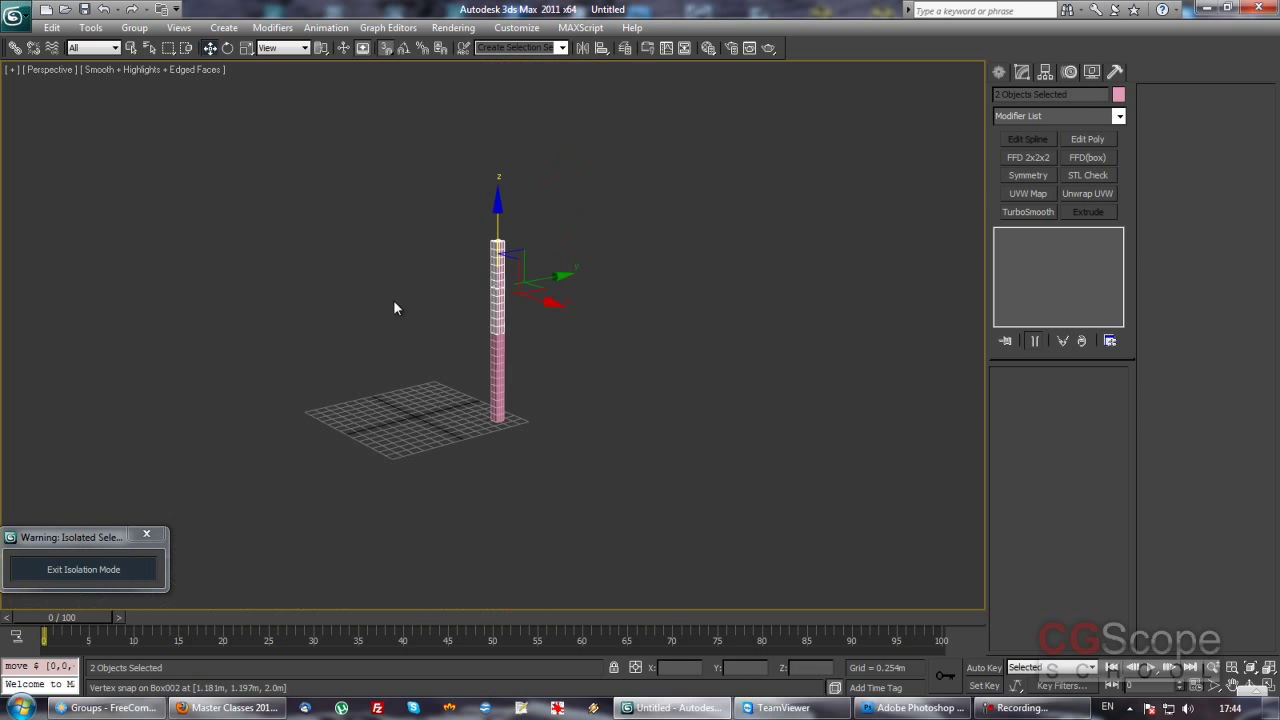
middle_drag(540, 290, 537, 362)
key(s)
drag(500, 340, 498, 172)
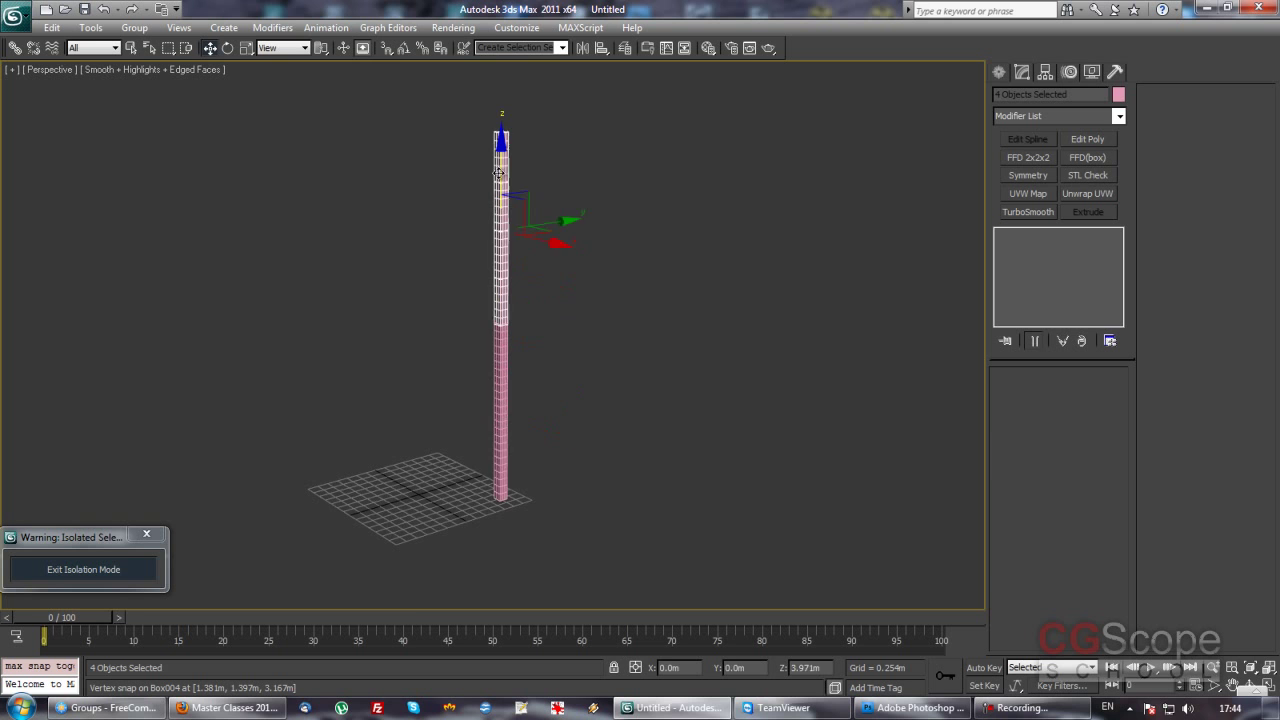
click(631, 419)
scroll(525, 367, up, 2)
scroll(551, 483, up, 6)
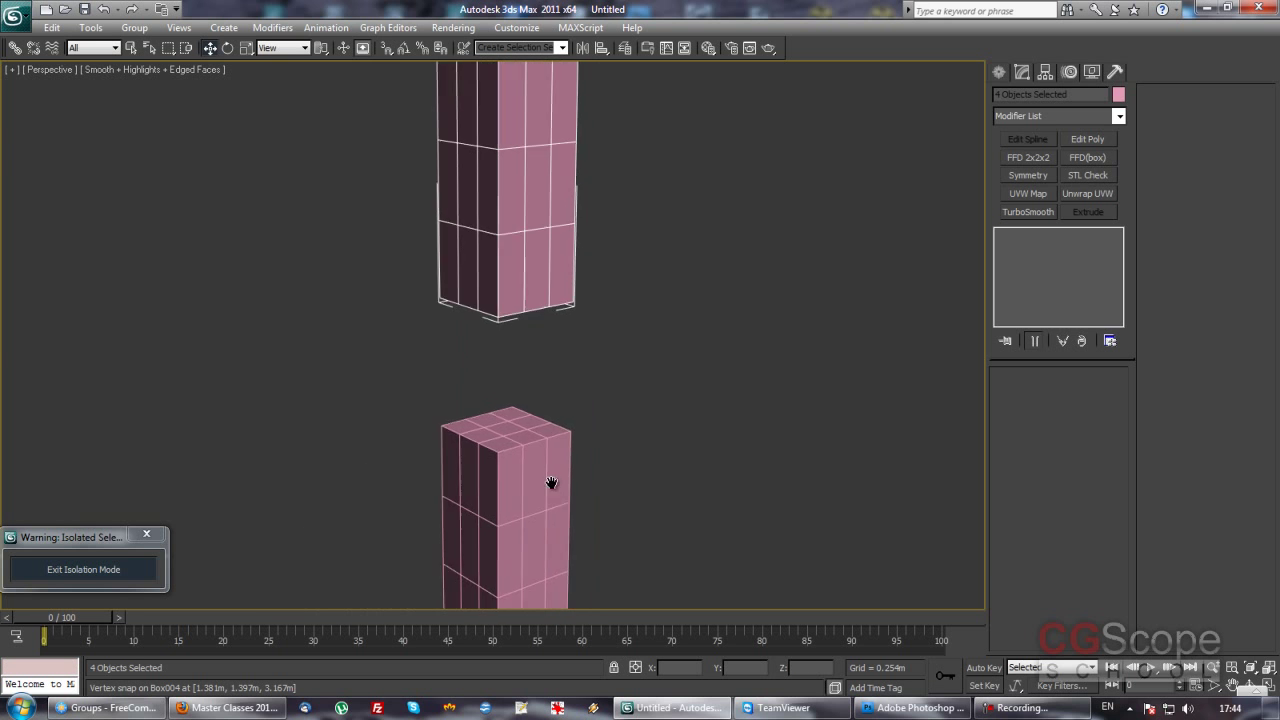
middle_drag(551, 483, 551, 495)
key(s)
drag(498, 330, 505, 460)
scroll(655, 434, down, 5)
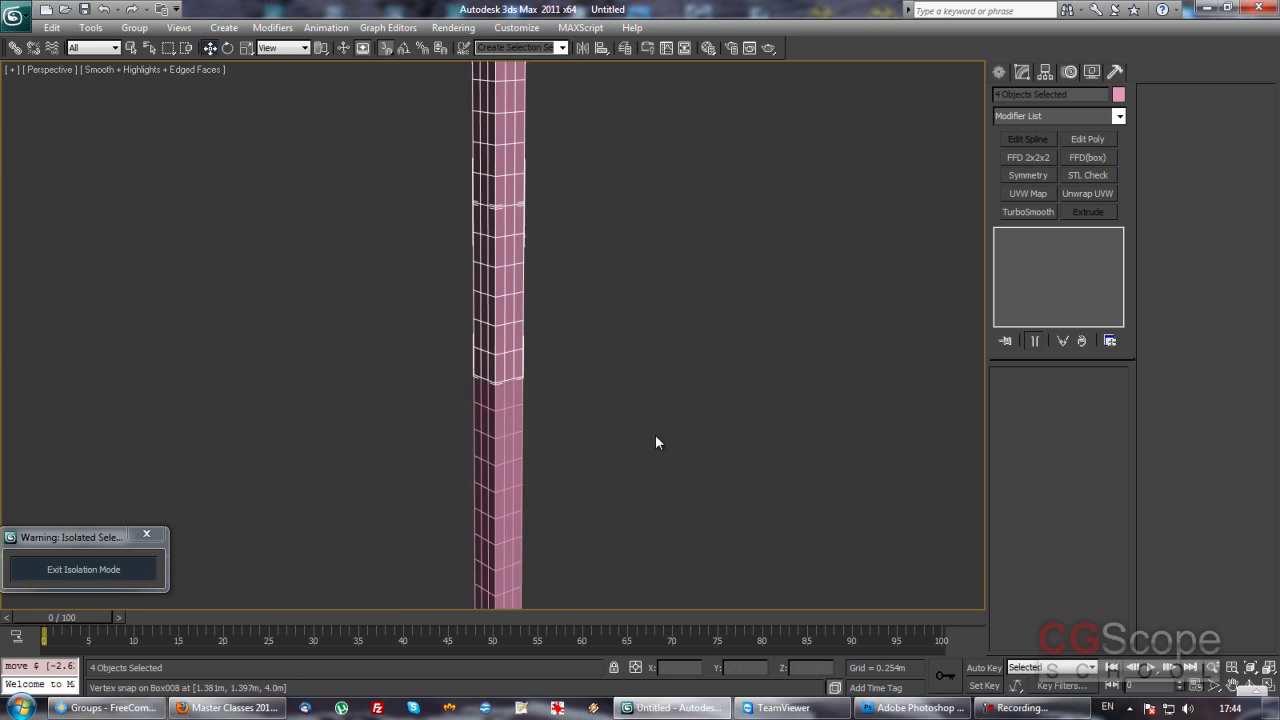
scroll(632, 441, down, 3)
- Inspect the eight-box column, turn snapping off and select its top box at 7.0m
click(632, 441)
alt+middle_drag(658, 409, 660, 371)
drag(430, 91, 593, 542)
mouse_move(600, 530)
alt+middle_down()
mouse_move(637, 415)
mouse_move(648, 421)
alt+middle_up()
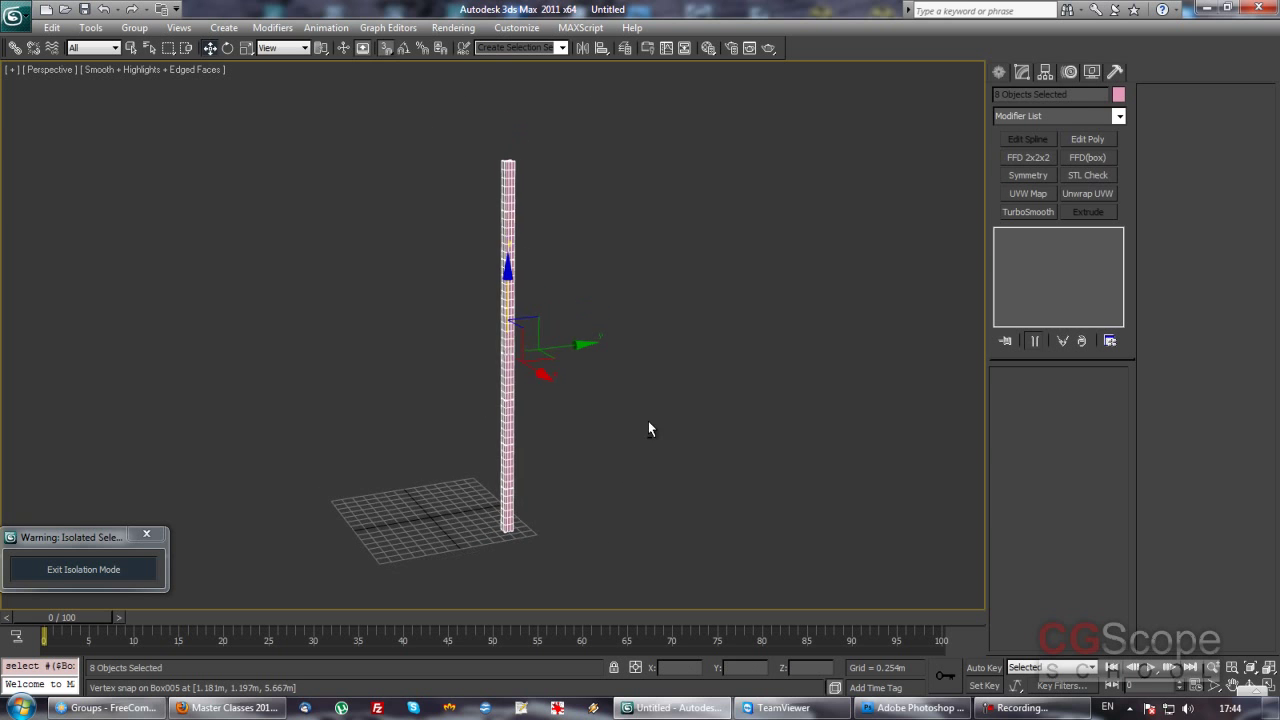
click(434, 214)
click(511, 515)
key(s)
click(511, 182)
mouse_move(706, 294)
alt+middle_down()
mouse_move(681, 314)
mouse_move(727, 320)
alt+middle_up()
- Remove TurboSmooth, Bend and Twist from the top box of the column
shift+click(1068, 261)
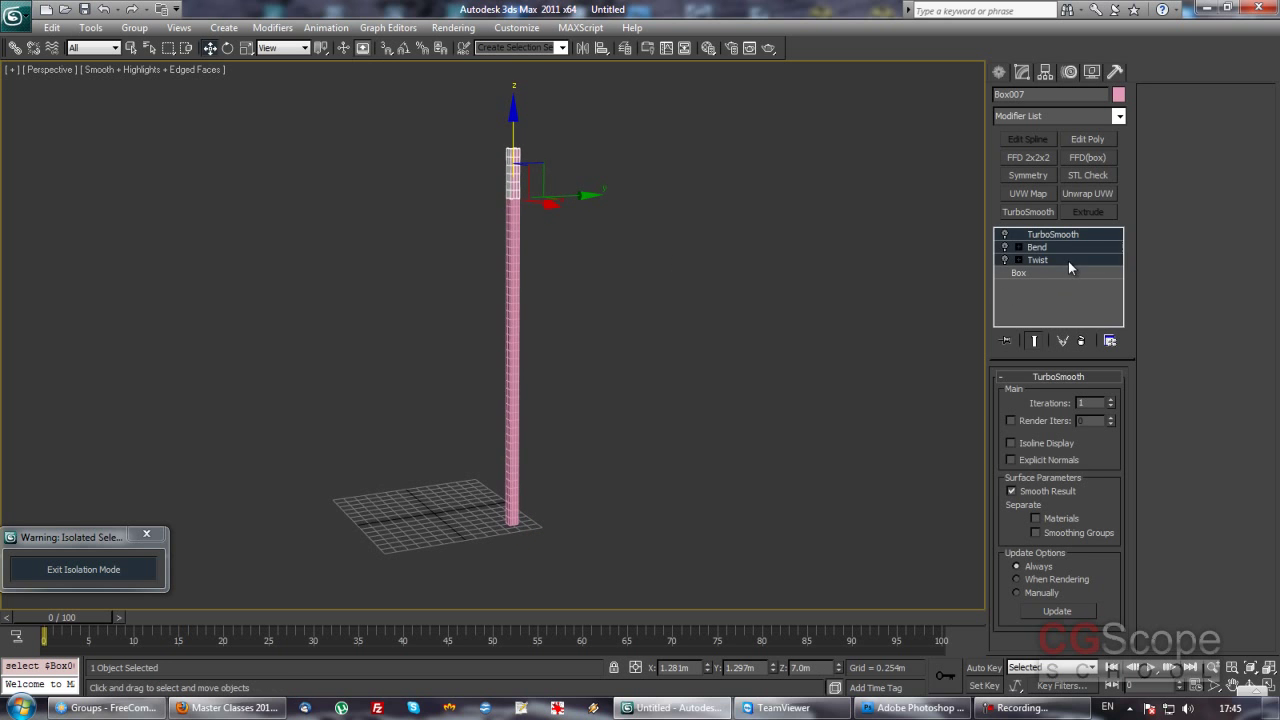
click(1080, 340)
click(517, 213)
middle_drag(517, 213, 580, 267)
key(q)
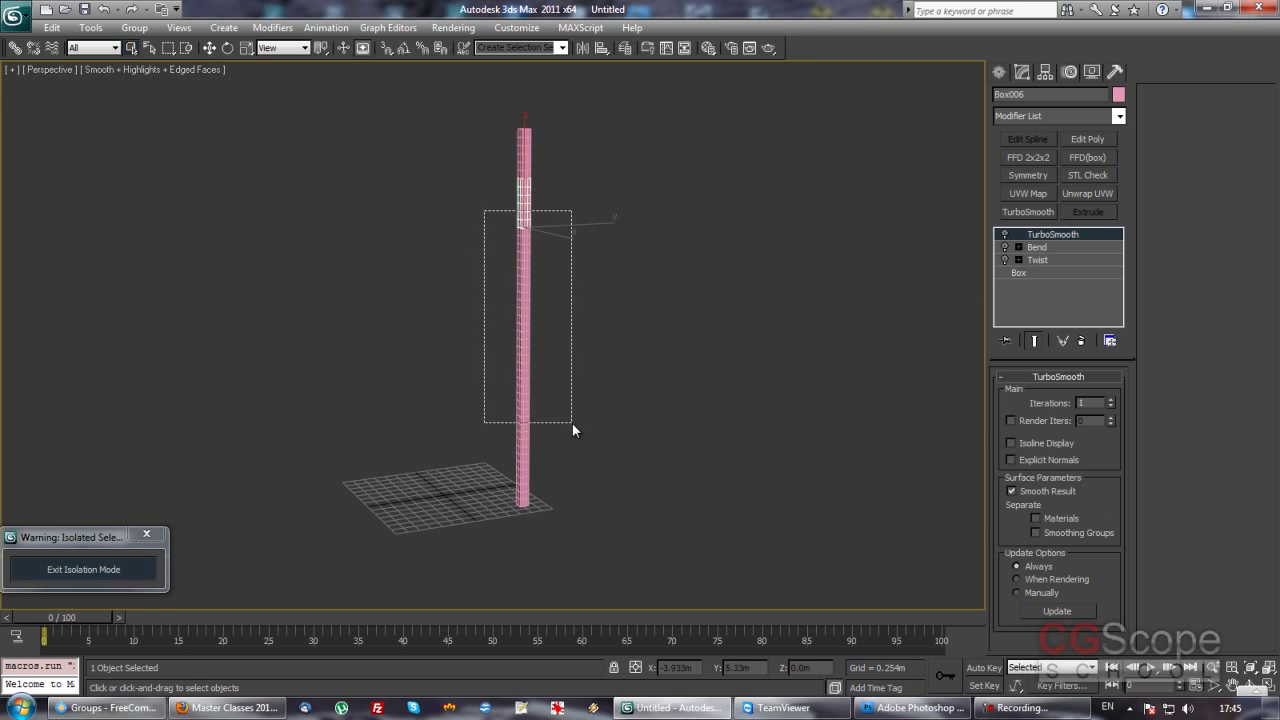
drag(558, 331, 572, 428)
- Strip the three modifiers from the next boxes down through Box004
click(518, 200)
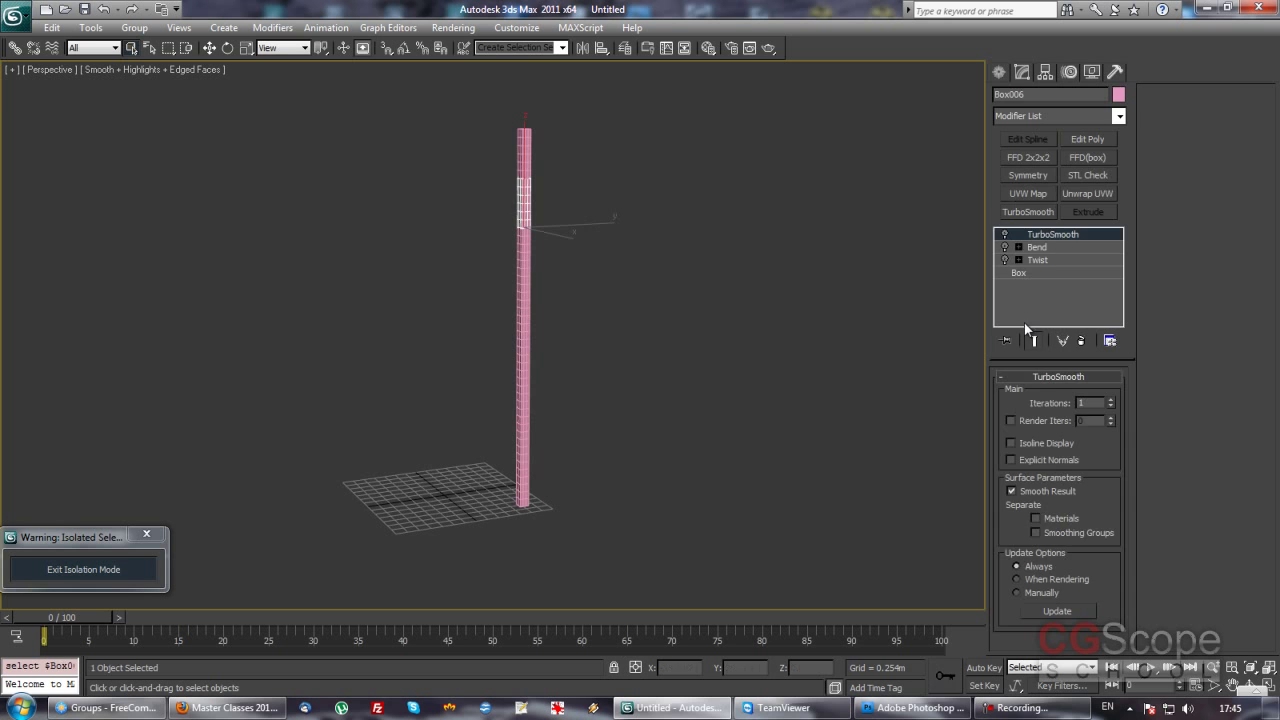
click(1081, 340)
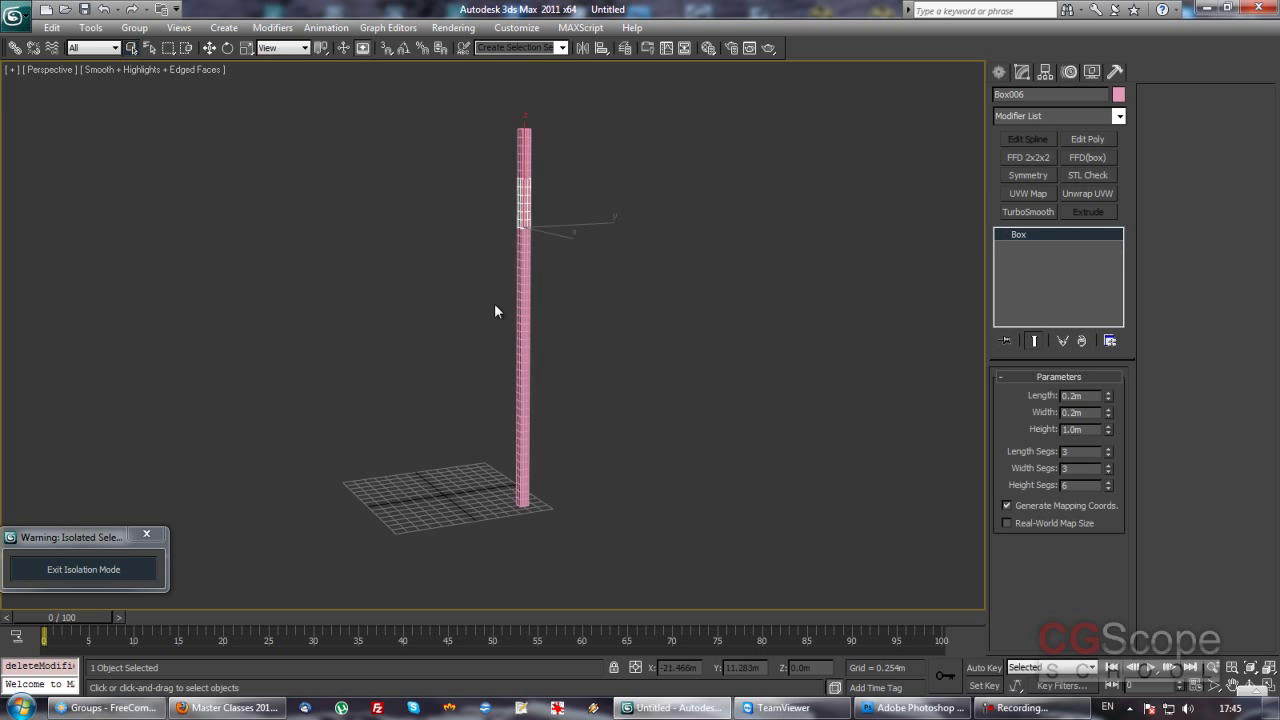
click(1081, 340)
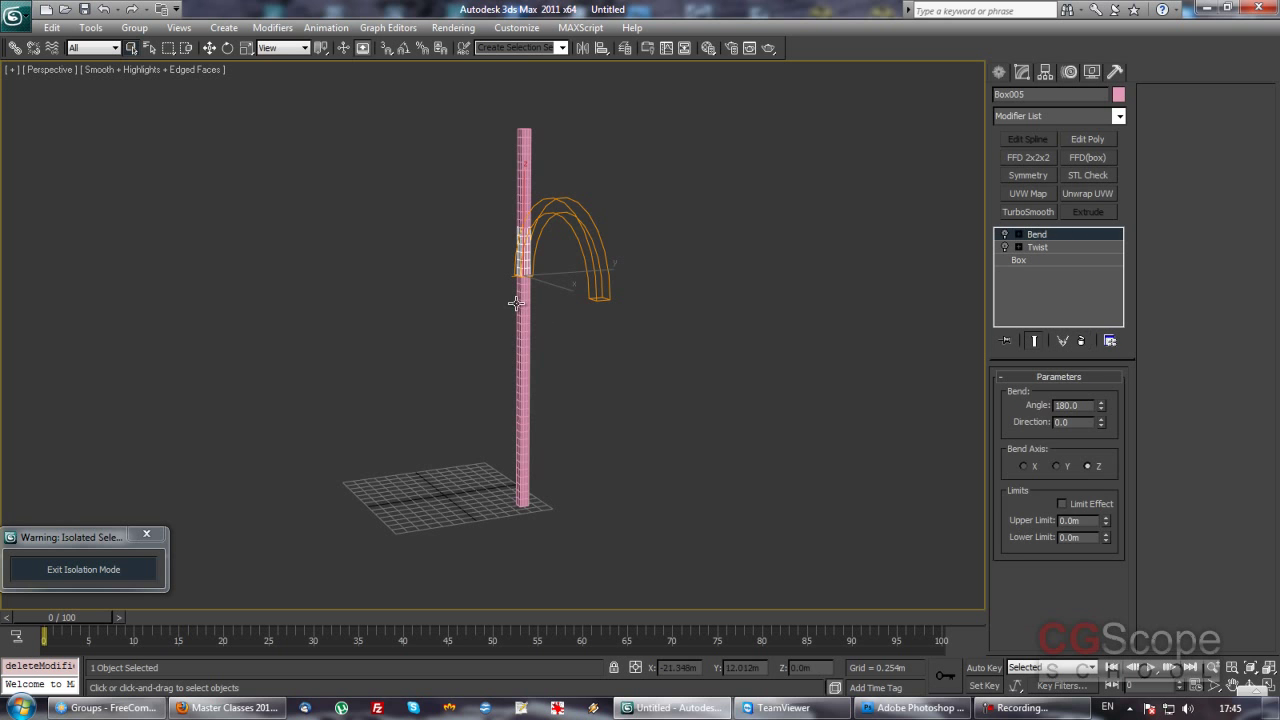
click(1081, 340)
shift+click(1060, 260)
click(1081, 340)
click(536, 342)
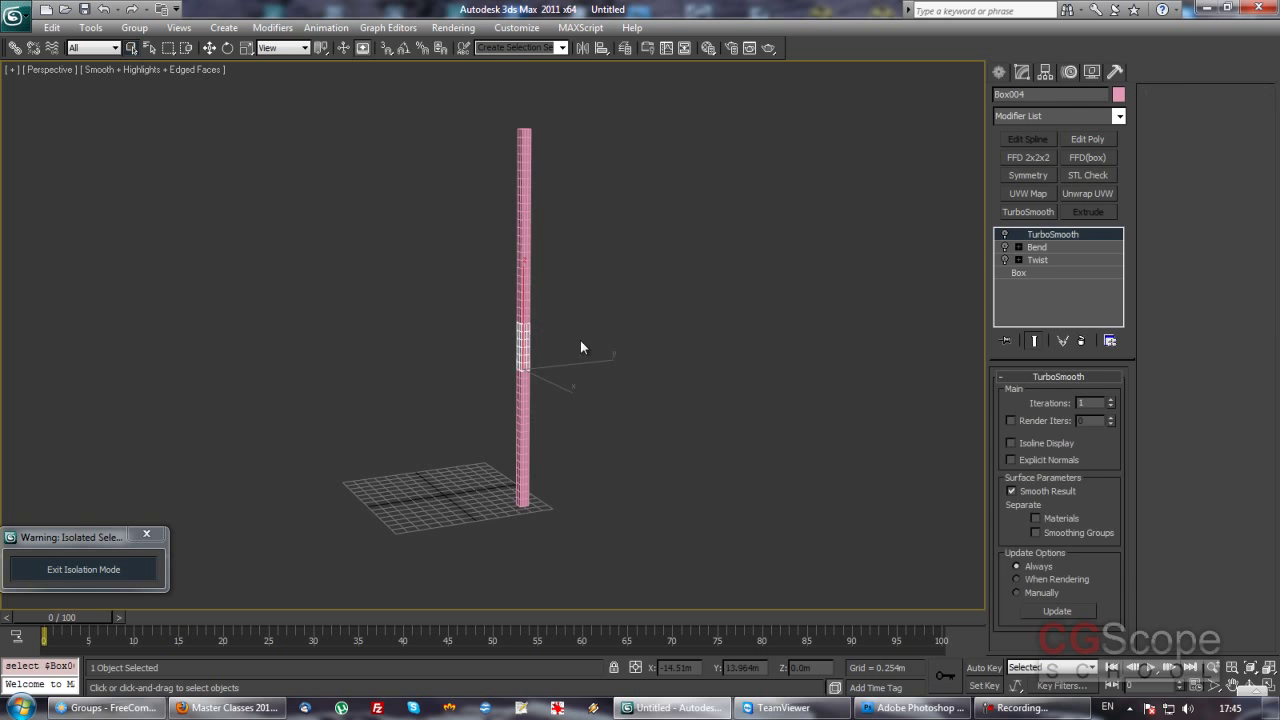
shift+click(1053, 261)
click(1081, 340)
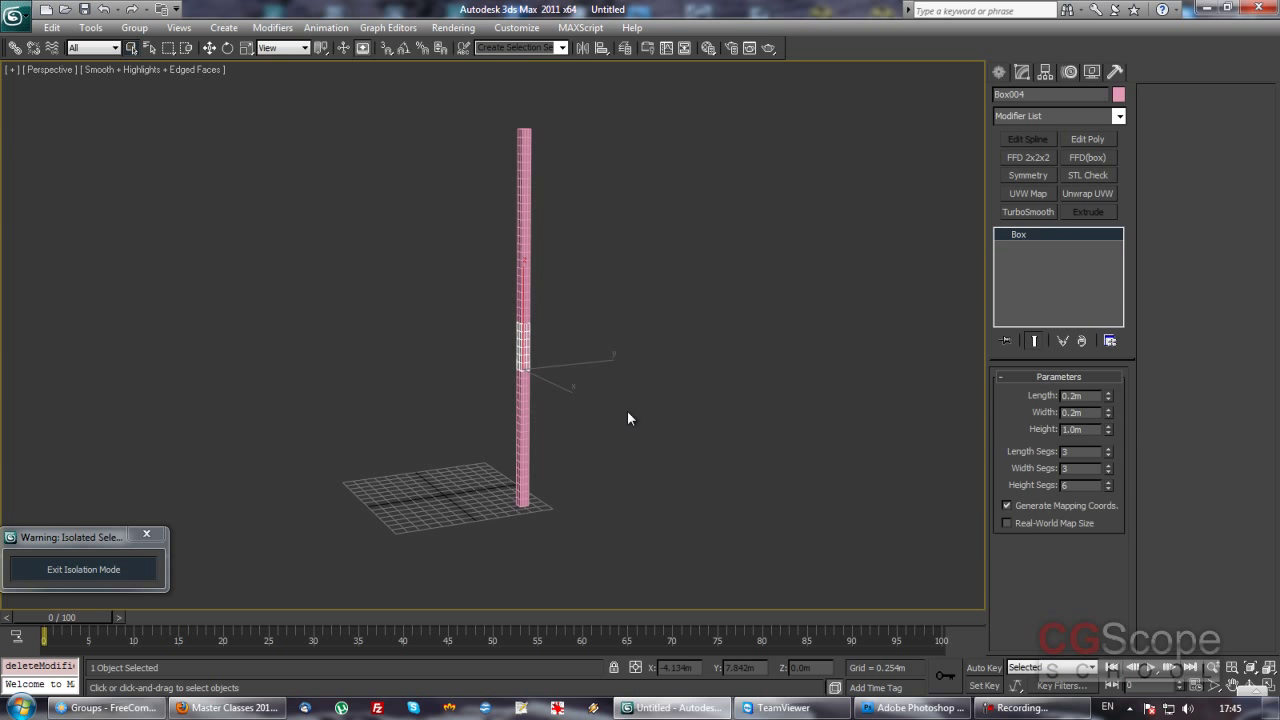
- Delete the TurboSmooth, Bend and Twist modifiers from Box003 and Box002
click(526, 390)
shift+click(1052, 261)
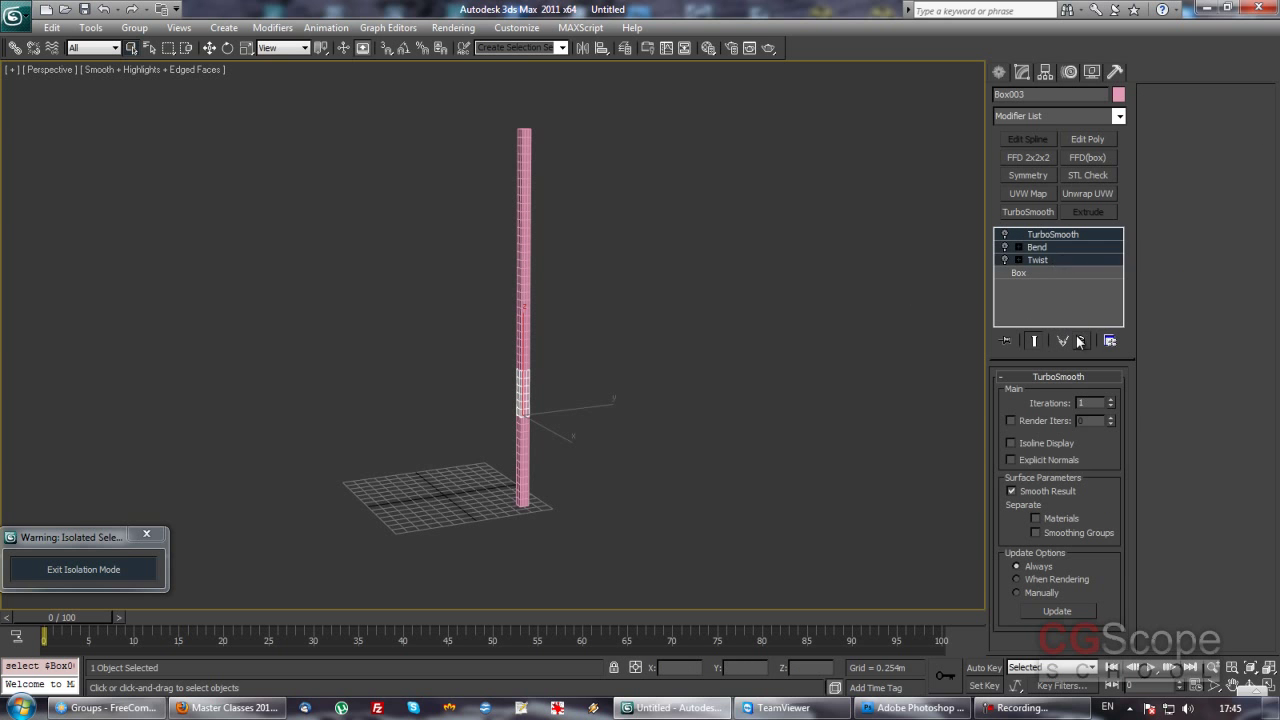
click(1081, 340)
click(524, 434)
shift+click(1059, 256)
click(1081, 340)
- Cut the modifiers from the bottom Box001, then select all eight boxes
alt+middle_drag(615, 456, 575, 383)
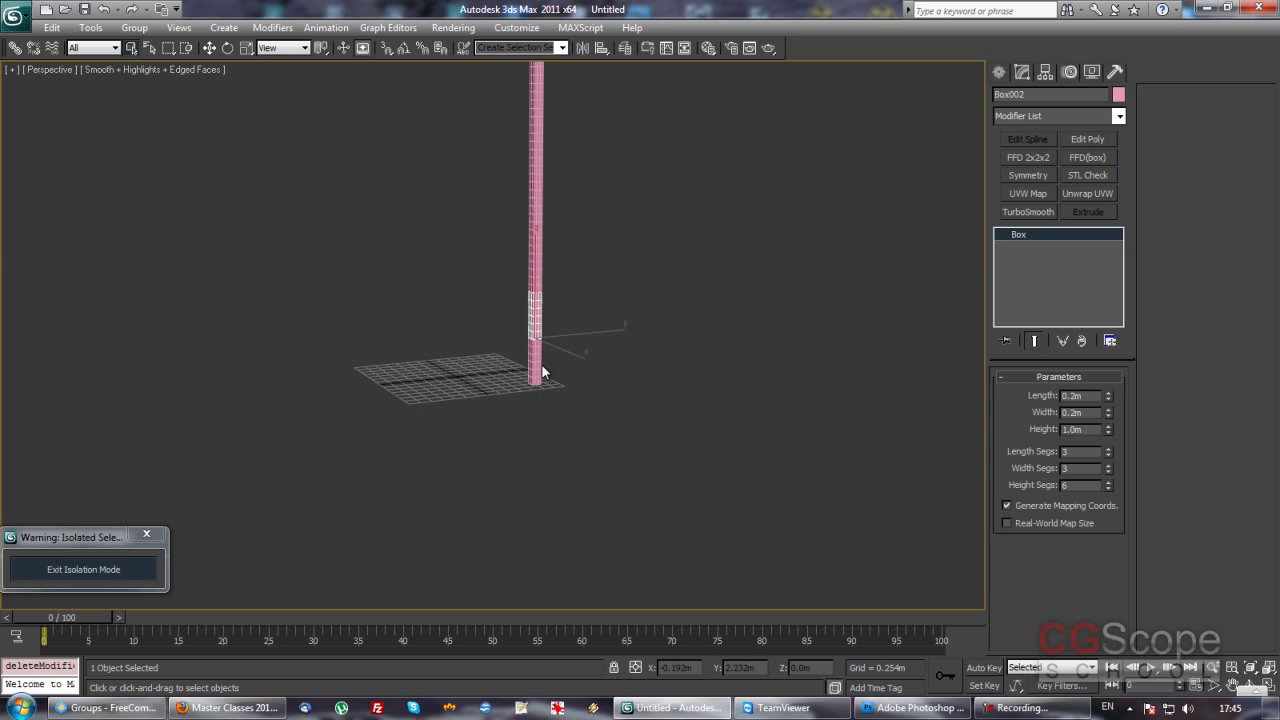
click(544, 363)
shift+click(1059, 259)
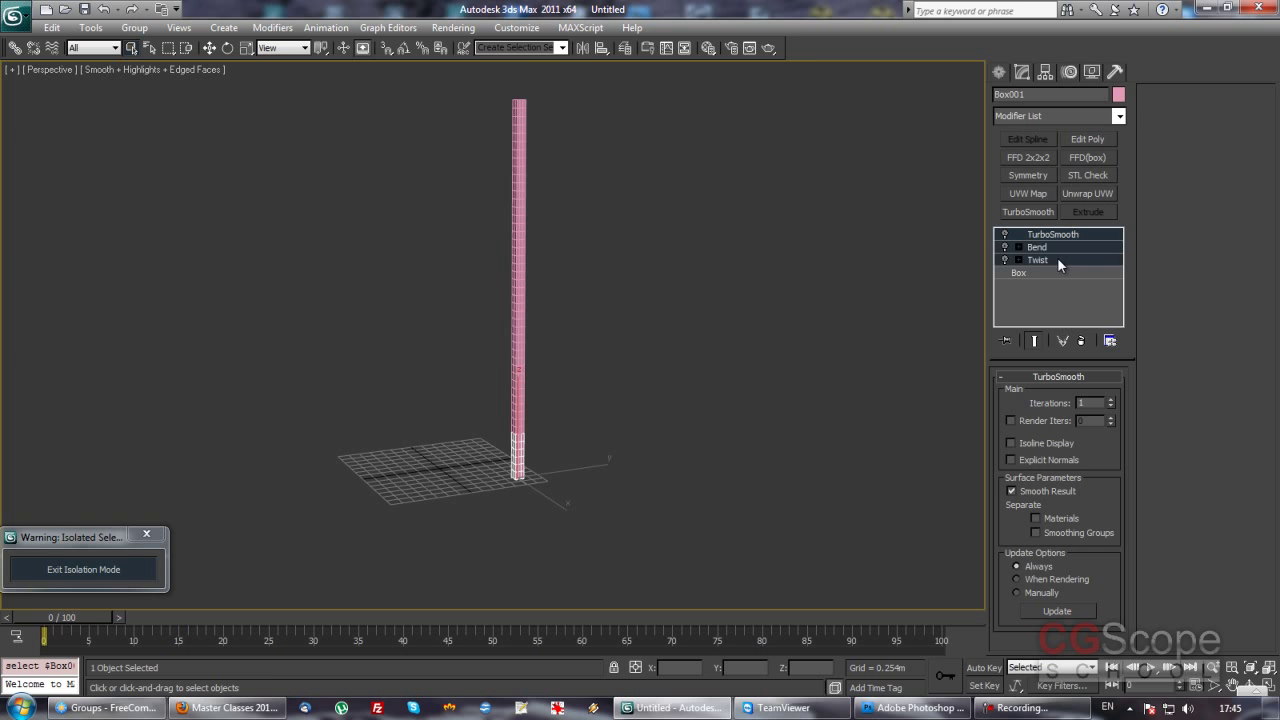
right_click(1057, 257)
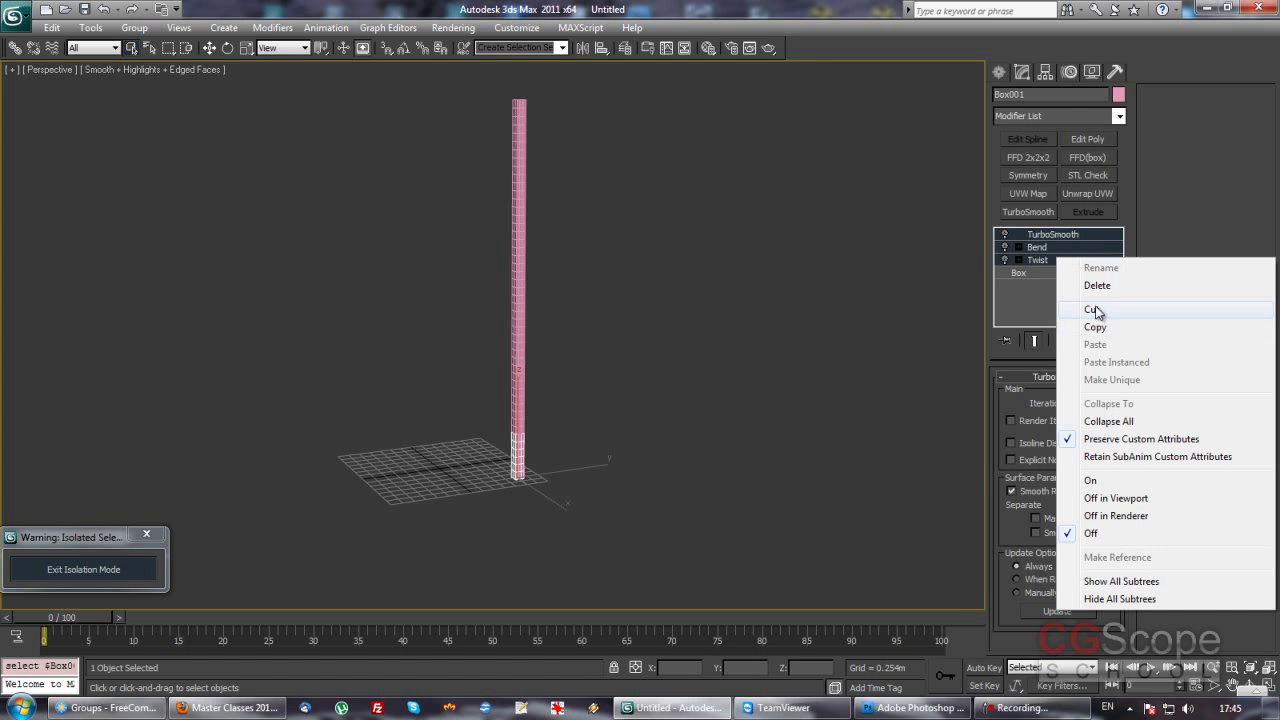
click(1062, 306)
click(584, 435)
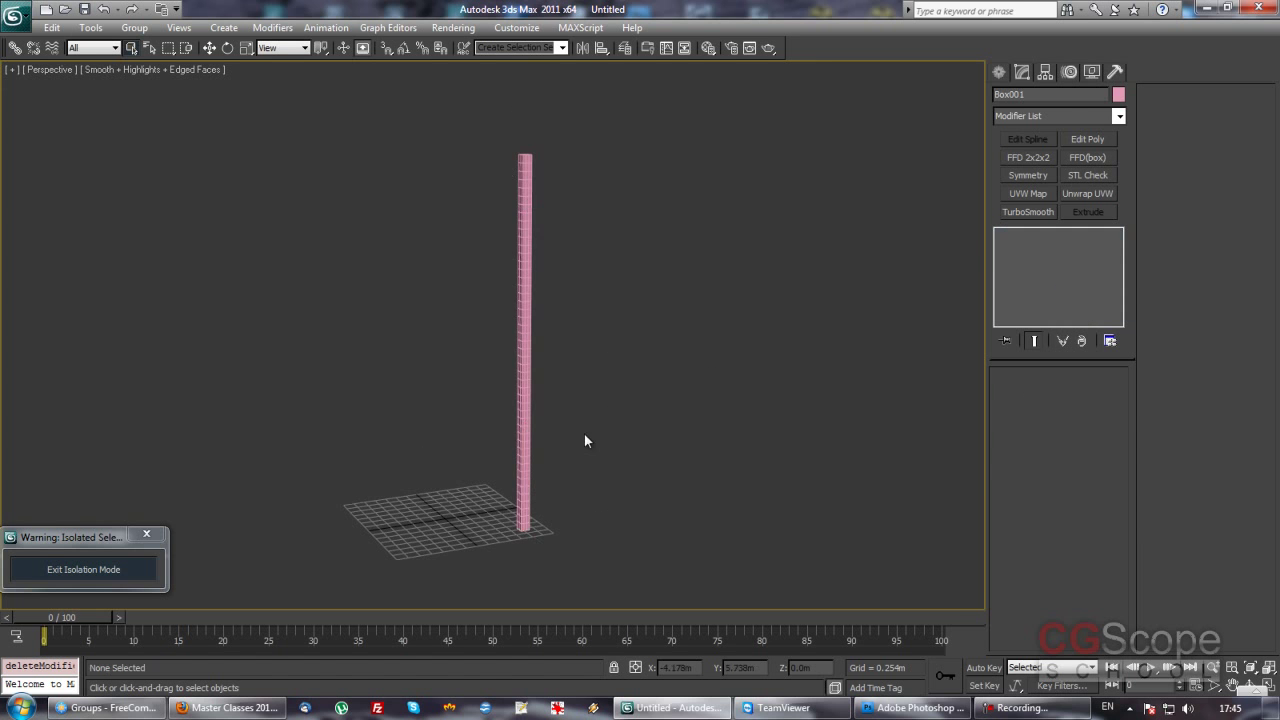
drag(415, 130, 656, 621)
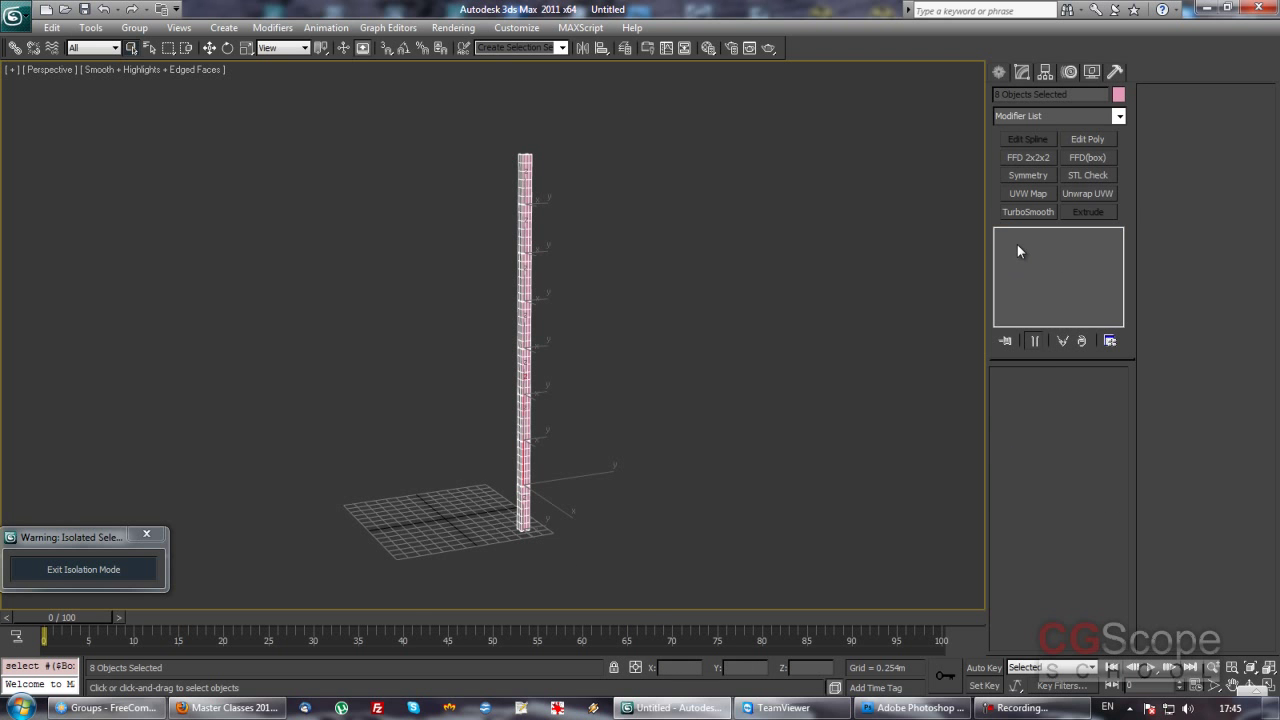
- Select all eight boxes and apply a single Twist modifier to them
click(678, 321)
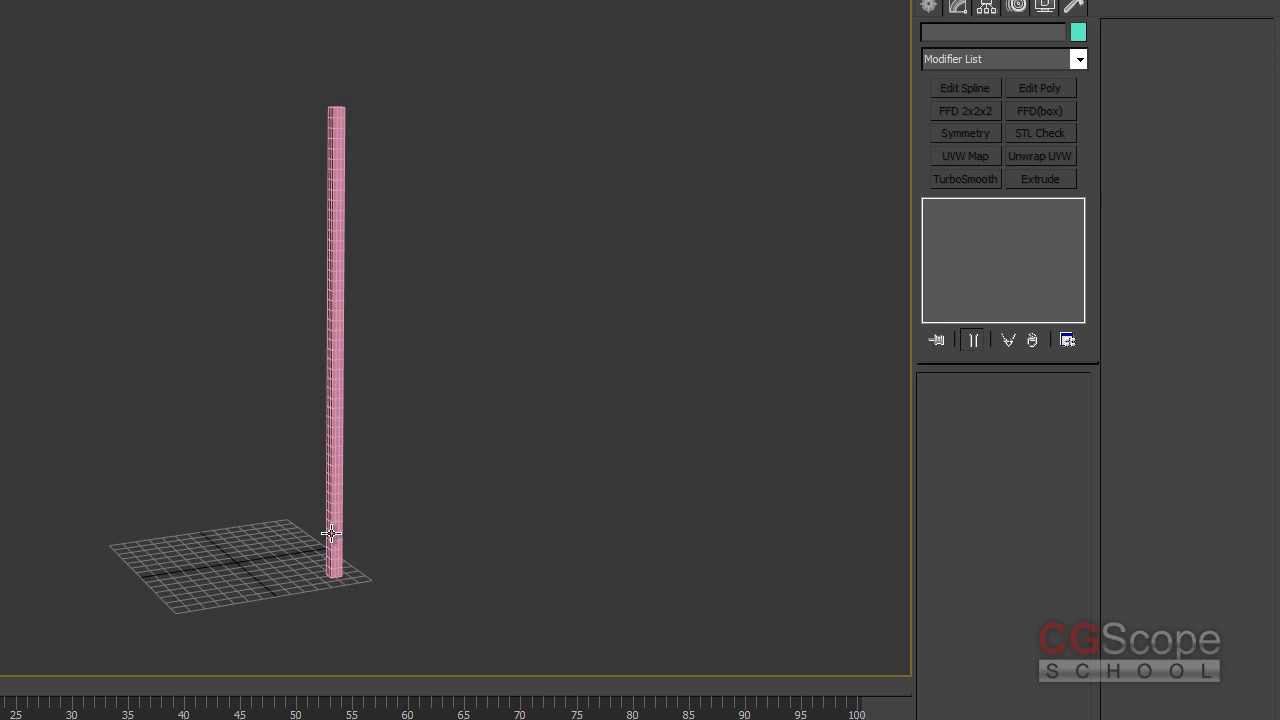
click(330, 534)
mouse_move(330, 534)
alt+middle_down()
mouse_move(523, 343)
mouse_move(248, 155)
alt+middle_up()
drag(277, 123, 468, 512)
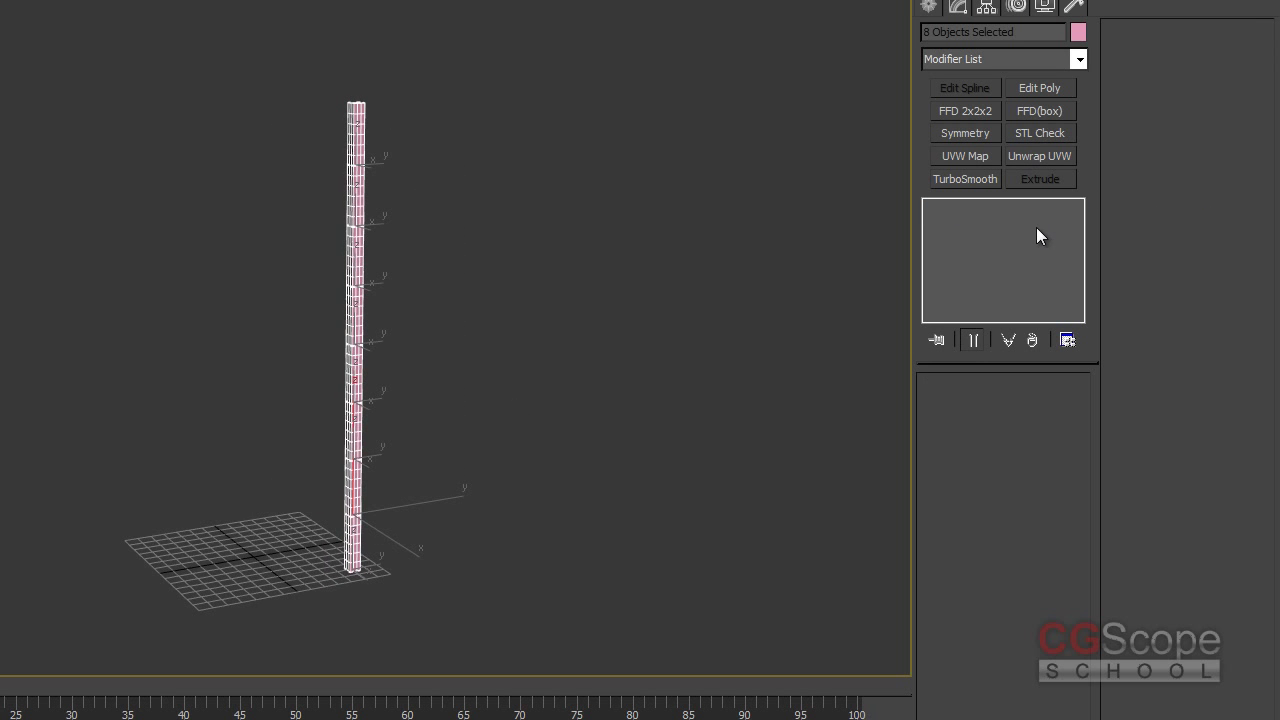
click(1079, 59)
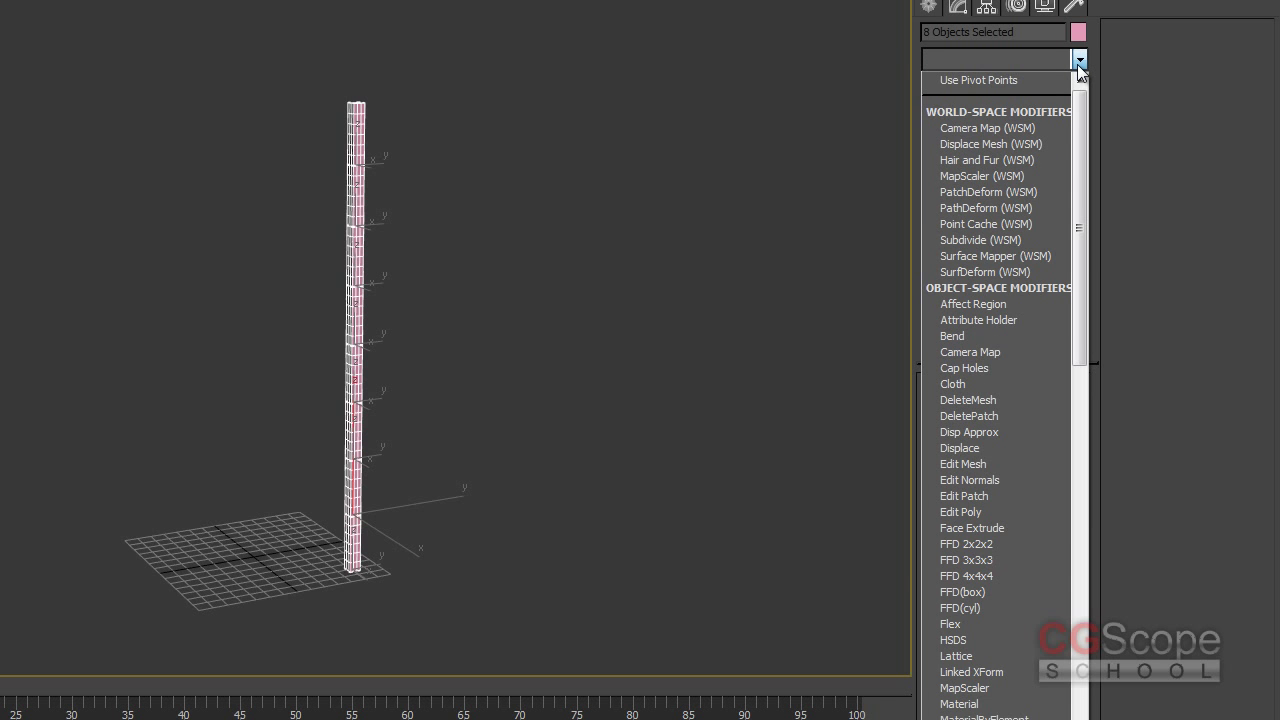
text(tw)
key(Return)
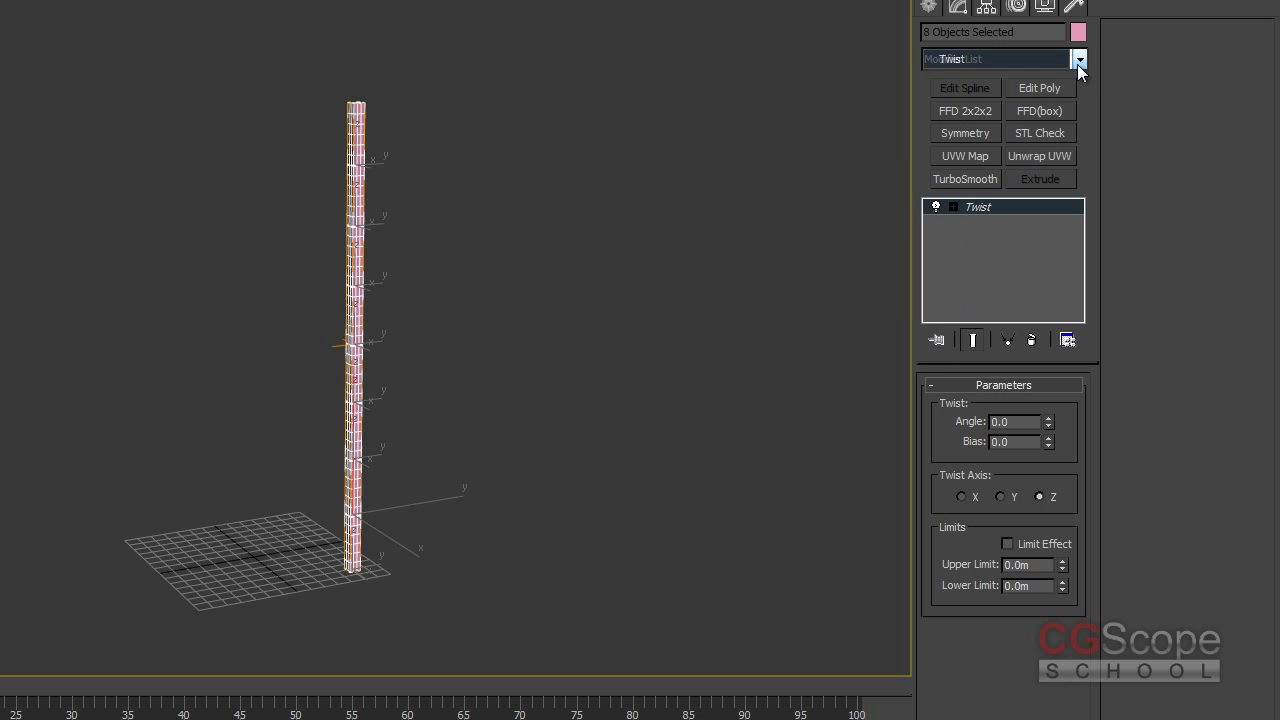
- Check the shared Twist by selecting individual boxes up the column
mouse_move(611, 314)
alt+middle_down()
mouse_move(623, 297)
mouse_move(569, 340)
mouse_move(800, 309)
mouse_move(494, 354)
mouse_move(366, 142)
alt+middle_up()
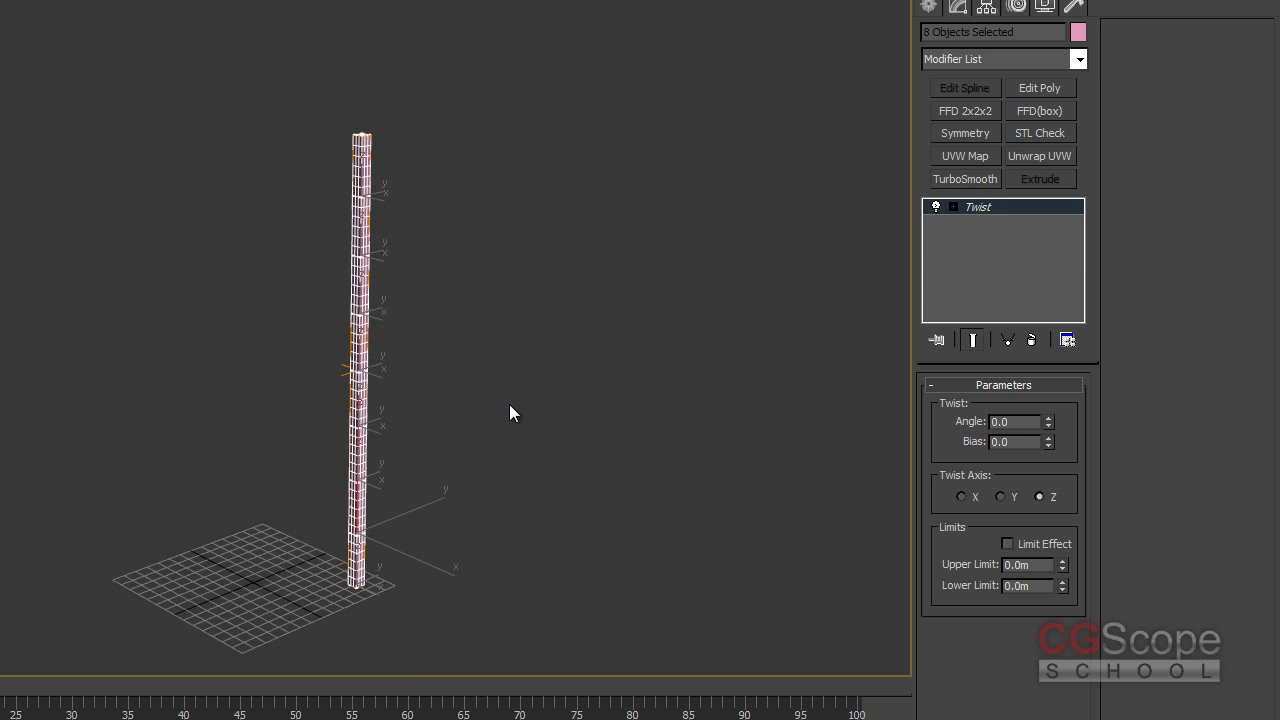
click(423, 294)
click(399, 577)
mouse_move(663, 391)
alt+middle_down()
mouse_move(629, 420)
mouse_move(631, 397)
mouse_move(538, 512)
mouse_move(546, 410)
alt+middle_up()
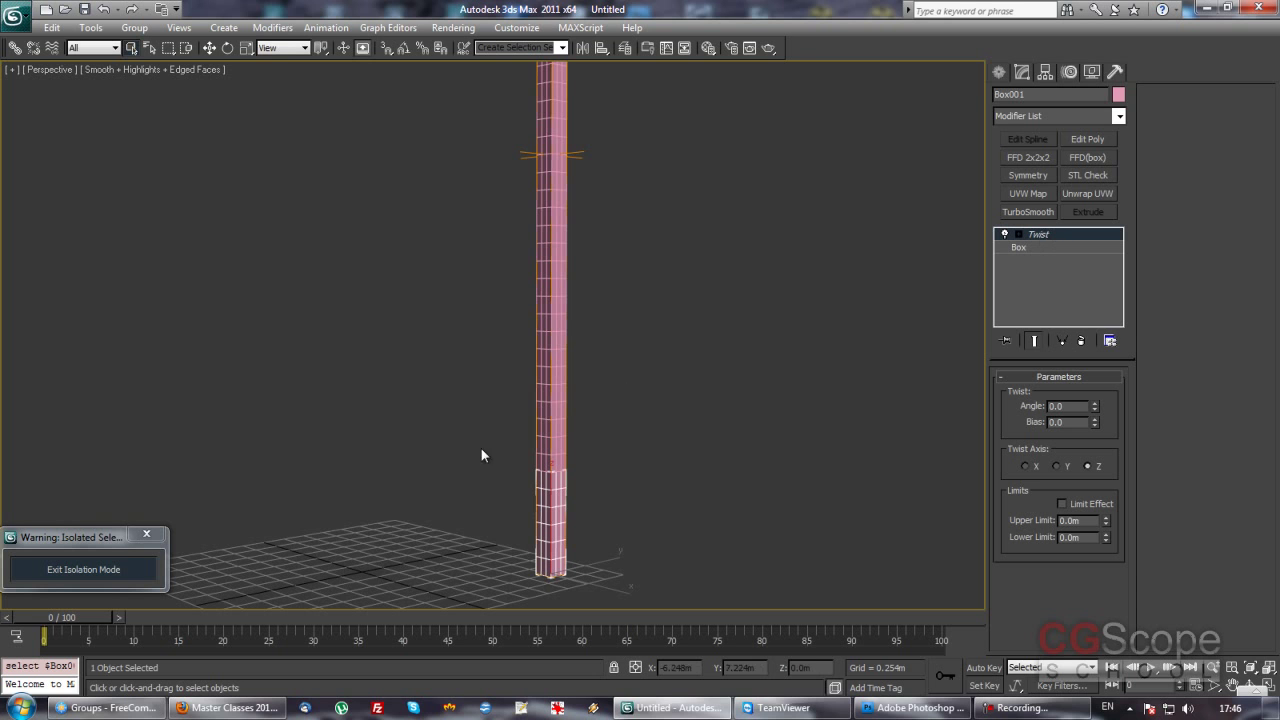
click(554, 435)
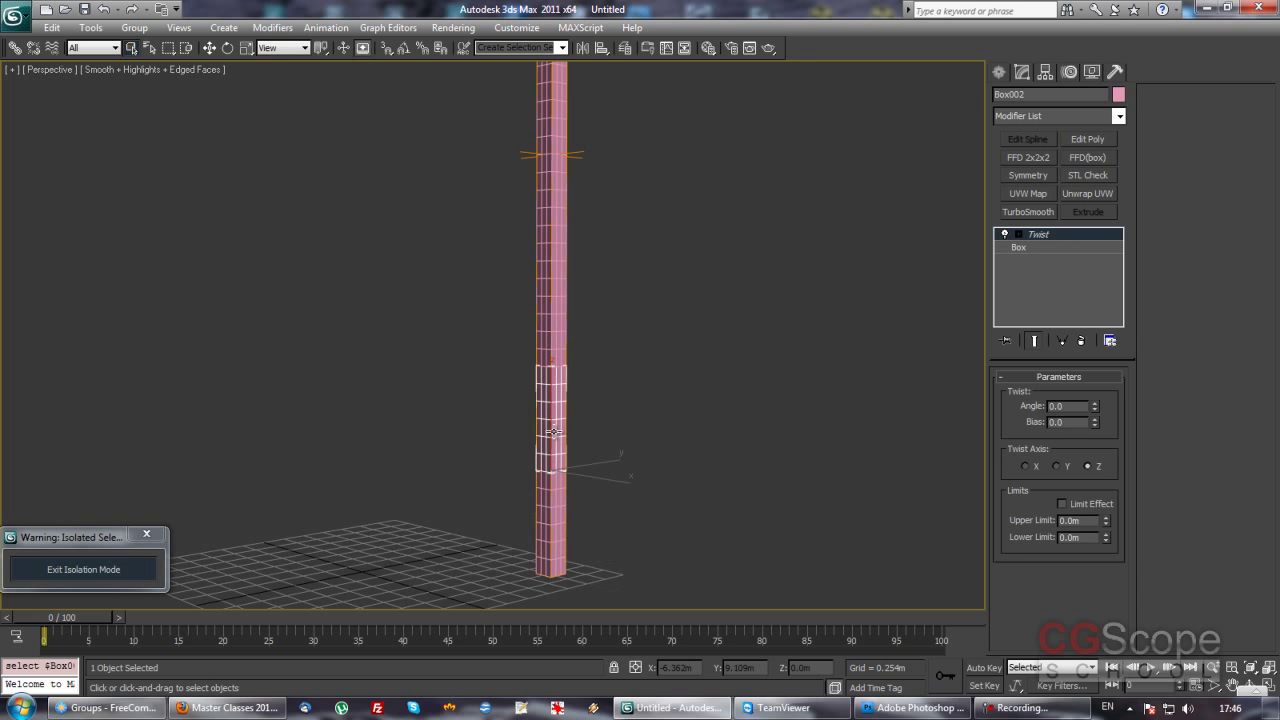
click(555, 318)
click(548, 506)
mouse_move(723, 457)
alt+middle_down()
mouse_move(740, 514)
mouse_move(730, 494)
alt+middle_up()
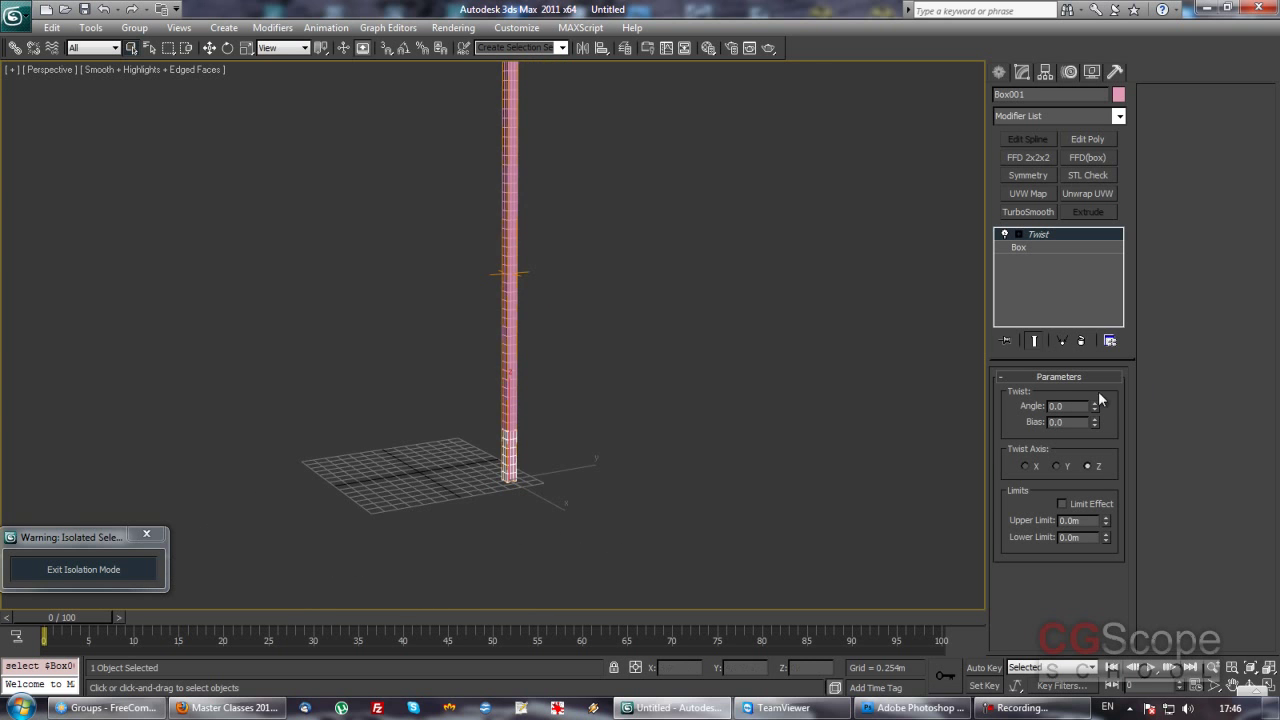
- Raise the Twist Angle to 888.5 and review the spiralled column
drag(1094, 406, 1094, 390)
mouse_move(1017, 143)
mouse_down()
mouse_move(909, 571)
mouse_move(823, 186)
mouse_move(763, 402)
mouse_move(731, 357)
mouse_up()
alt+middle_drag(731, 357, 760, 489)
key(F4)
middle_drag(674, 466, 653, 418)
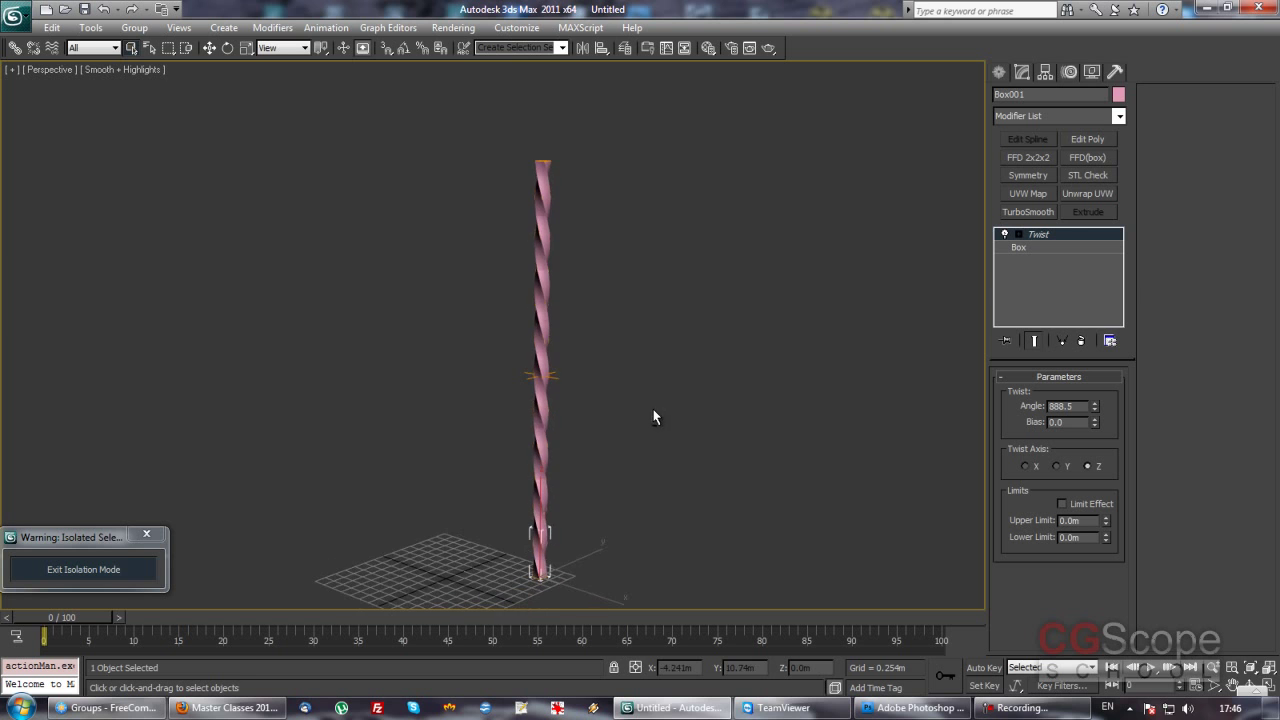
key(F4)
middle_drag(602, 332, 573, 345)
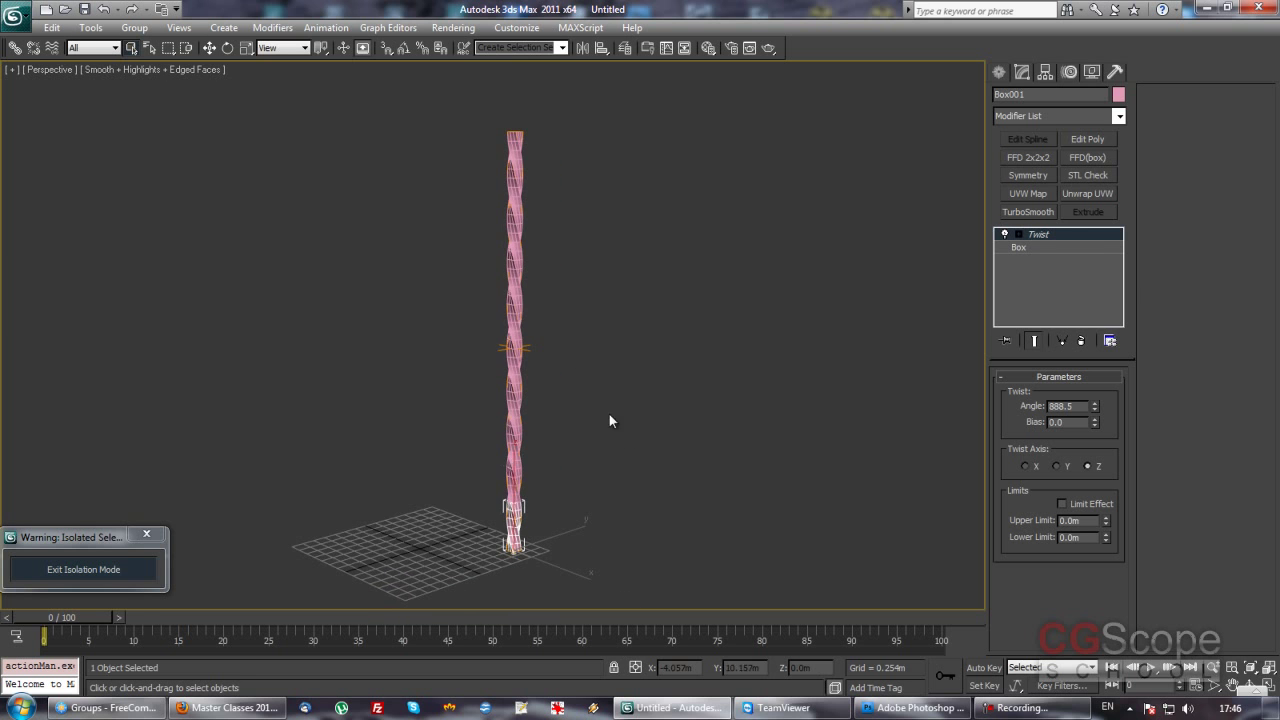
alt+middle_drag(609, 420, 637, 414)
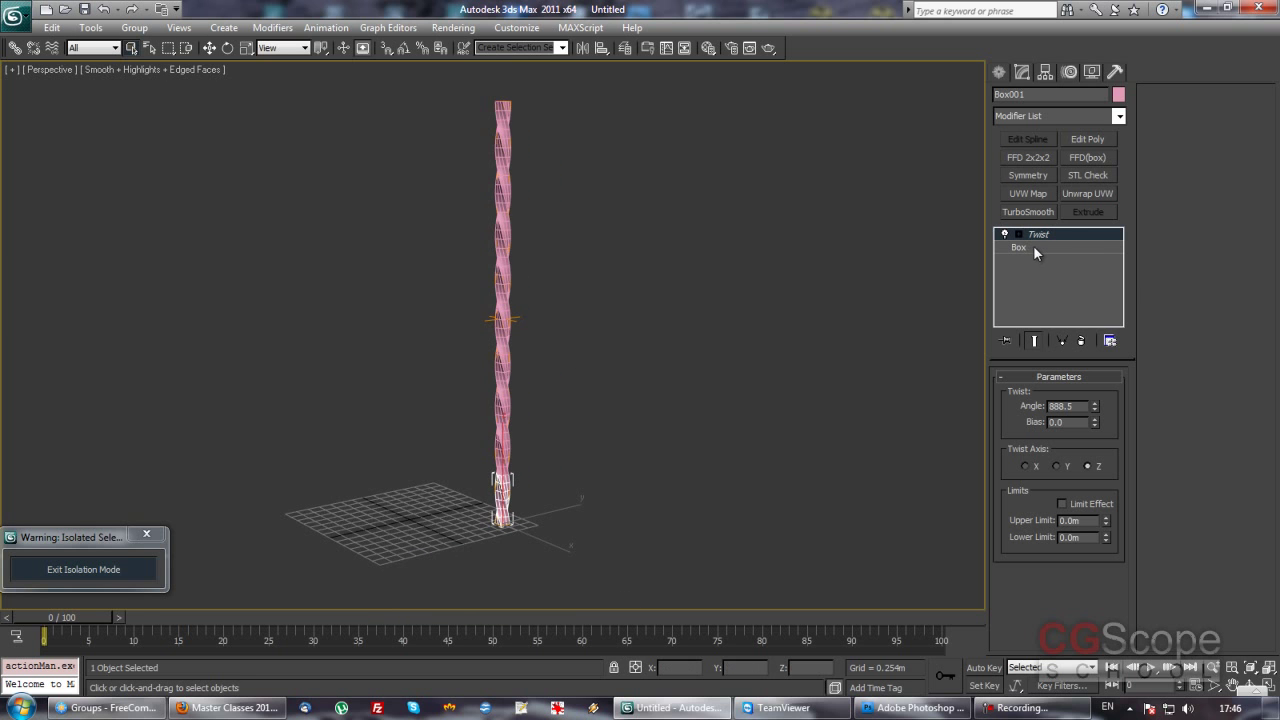
- Browse the modifier list to Bend and reselect all eight twisted boxes
click(1119, 116)
key(b)
key(Return)
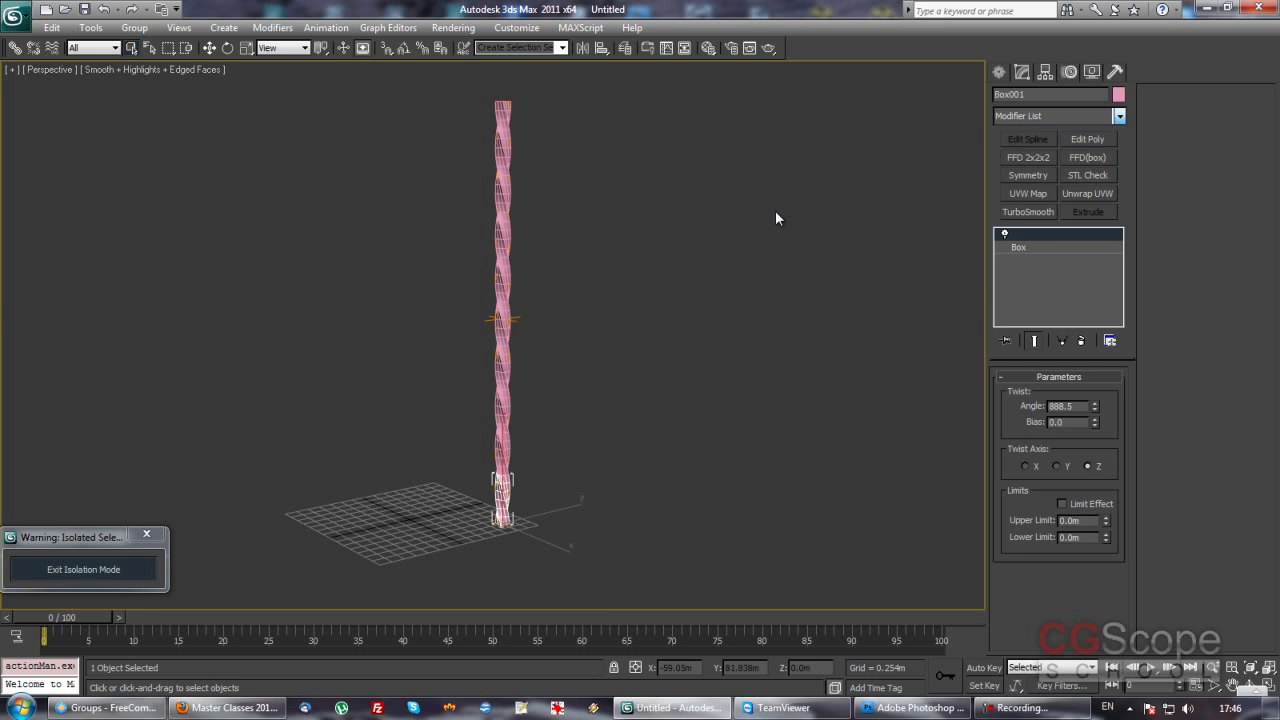
mouse_move(546, 186)
mouse_down()
mouse_move(520, 155)
mouse_move(602, 556)
mouse_up()
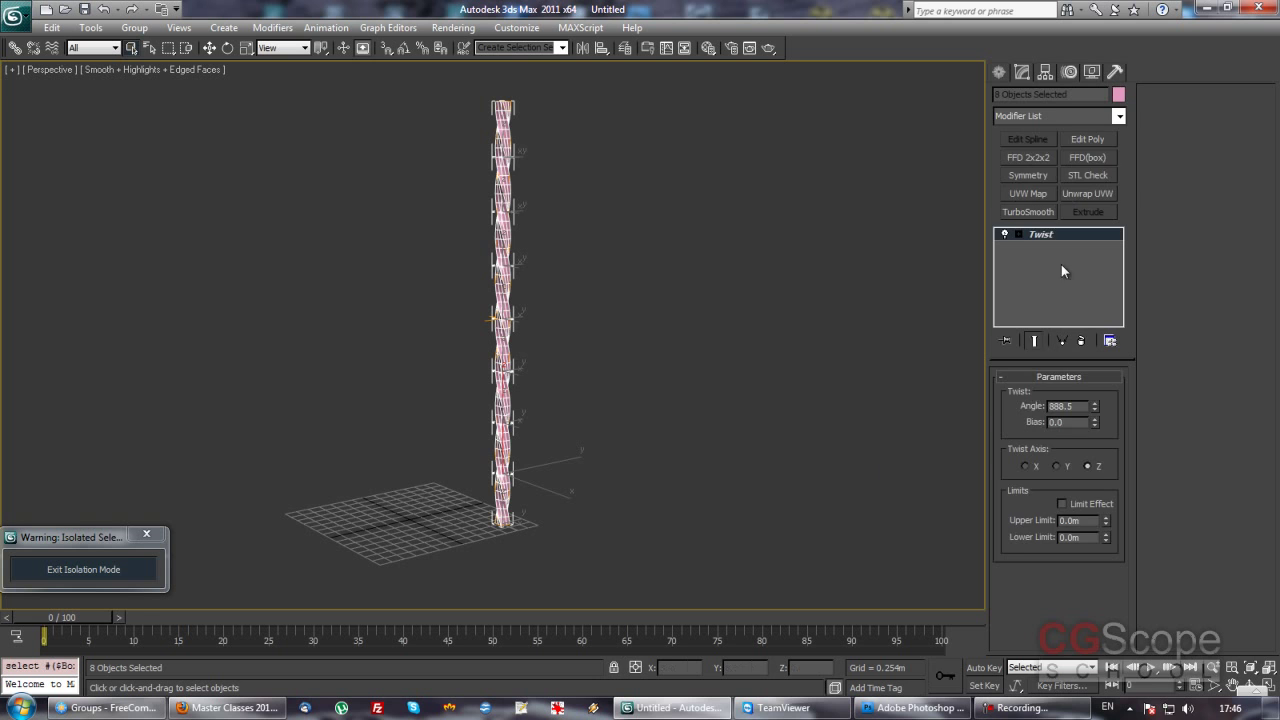
- Add a Bend modifier to the eight boxes and set its angle to 180°
click(1119, 116)
key(b)
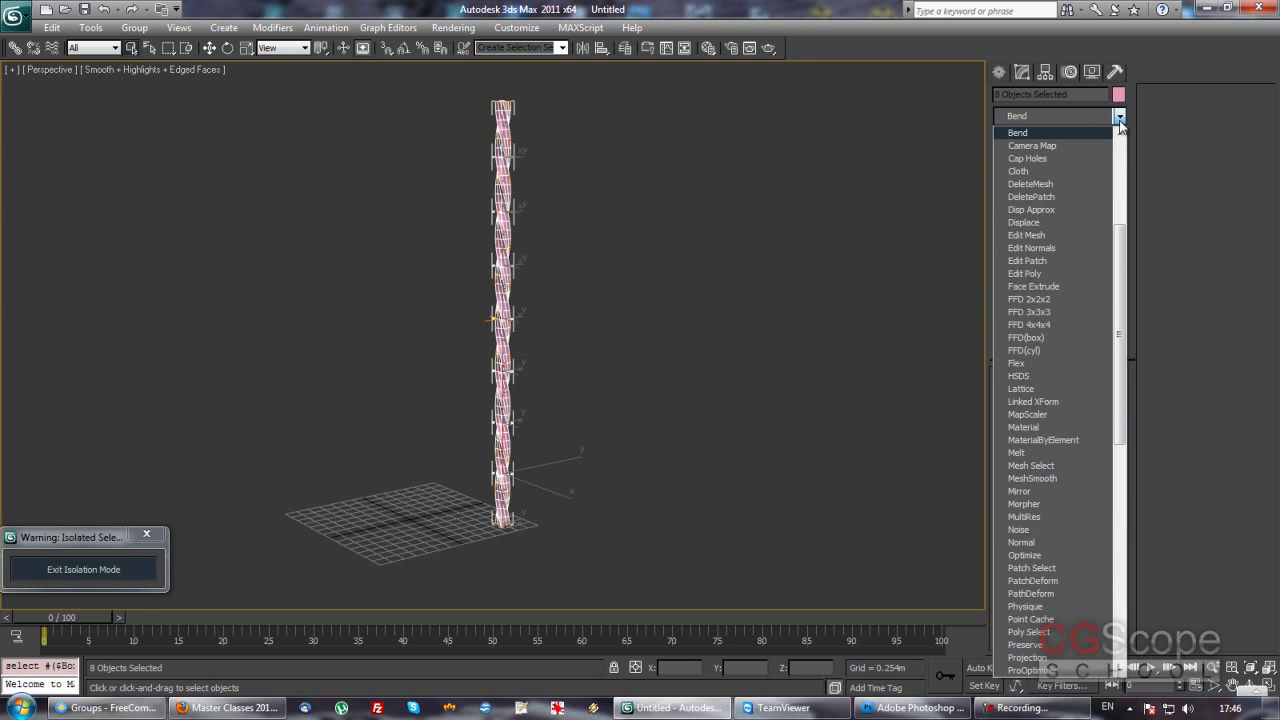
key(Return)
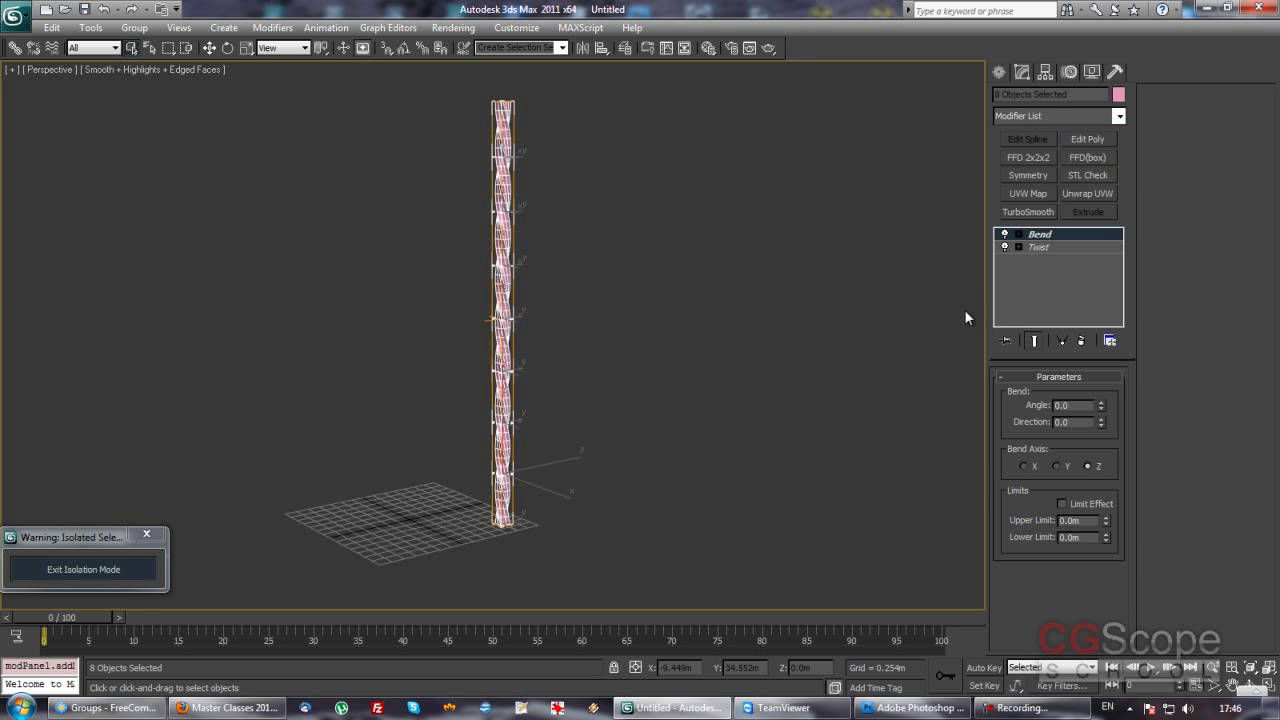
mouse_move(1101, 405)
mouse_down()
mouse_move(970, 3)
mouse_move(1078, 712)
mouse_up()
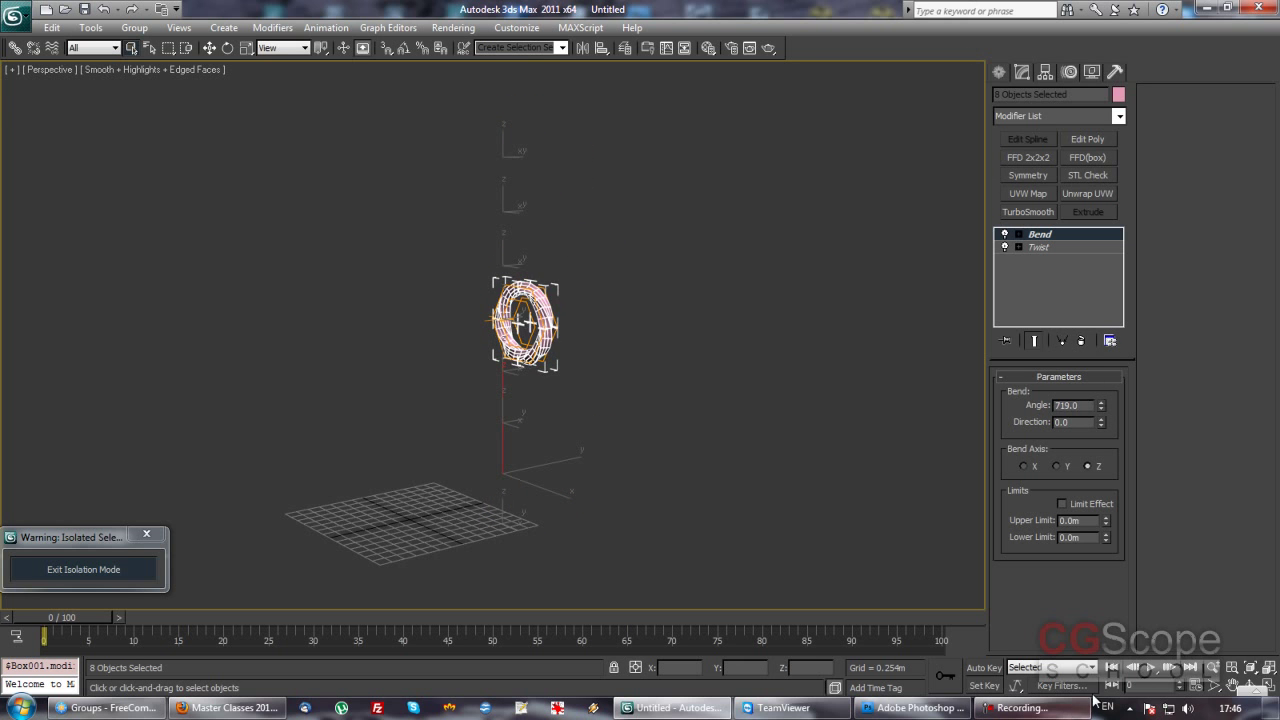
right_click(1101, 405)
double_click(1064, 405)
text(180)
key(Return)
- Add TurboSmooth to the bent column and hide the wireframe edges
mouse_move(985, 418)
alt+middle_down()
mouse_move(688, 306)
mouse_move(1168, 163)
alt+middle_up()
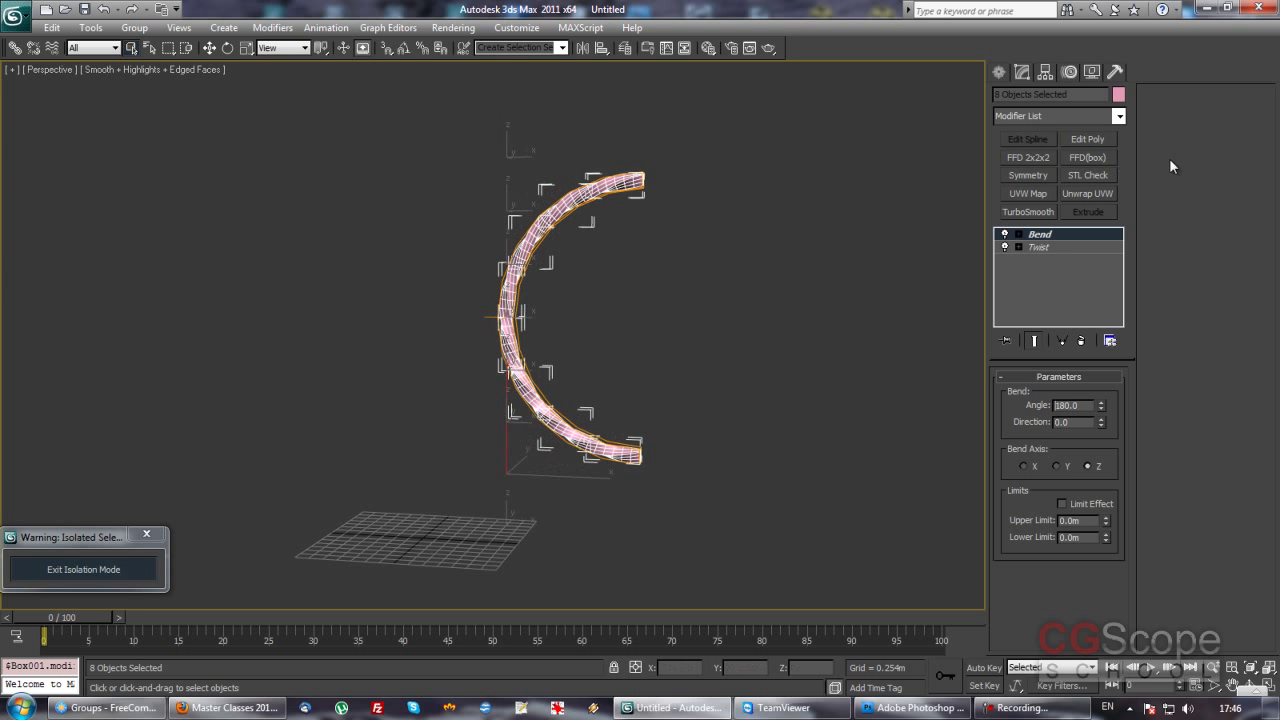
click(1120, 116)
scroll(1050, 400, down, 10)
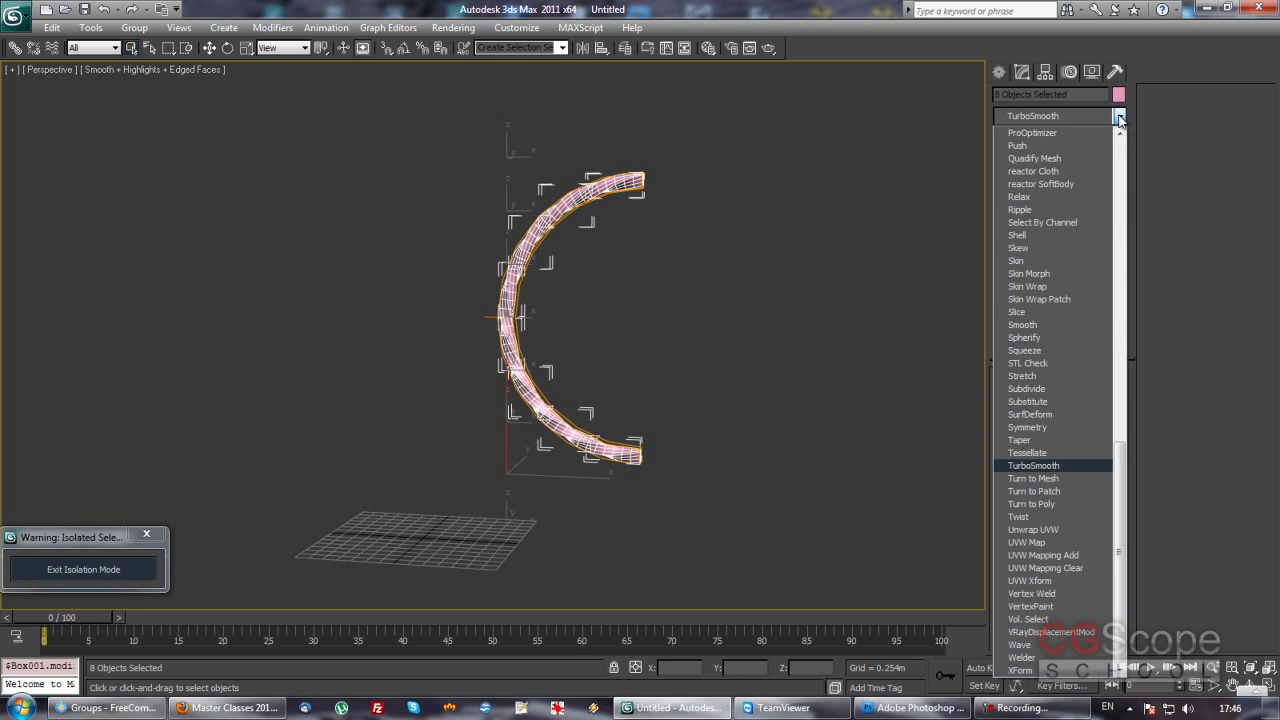
click(1042, 466)
click(732, 395)
key(F4)
mouse_move(732, 395)
alt+middle_down()
mouse_move(639, 362)
mouse_move(557, 355)
mouse_move(522, 381)
mouse_move(334, 389)
mouse_move(491, 331)
mouse_move(531, 414)
mouse_move(521, 497)
mouse_move(703, 487)
alt+middle_up()
- Inspect the smoothed C-shaped arc from several angles, selecting individual segments
click(521, 497)
click(650, 290)
mouse_move(823, 367)
alt+middle_down()
mouse_move(757, 371)
mouse_move(806, 391)
mouse_move(641, 395)
mouse_move(690, 379)
alt+middle_up()
click(547, 447)
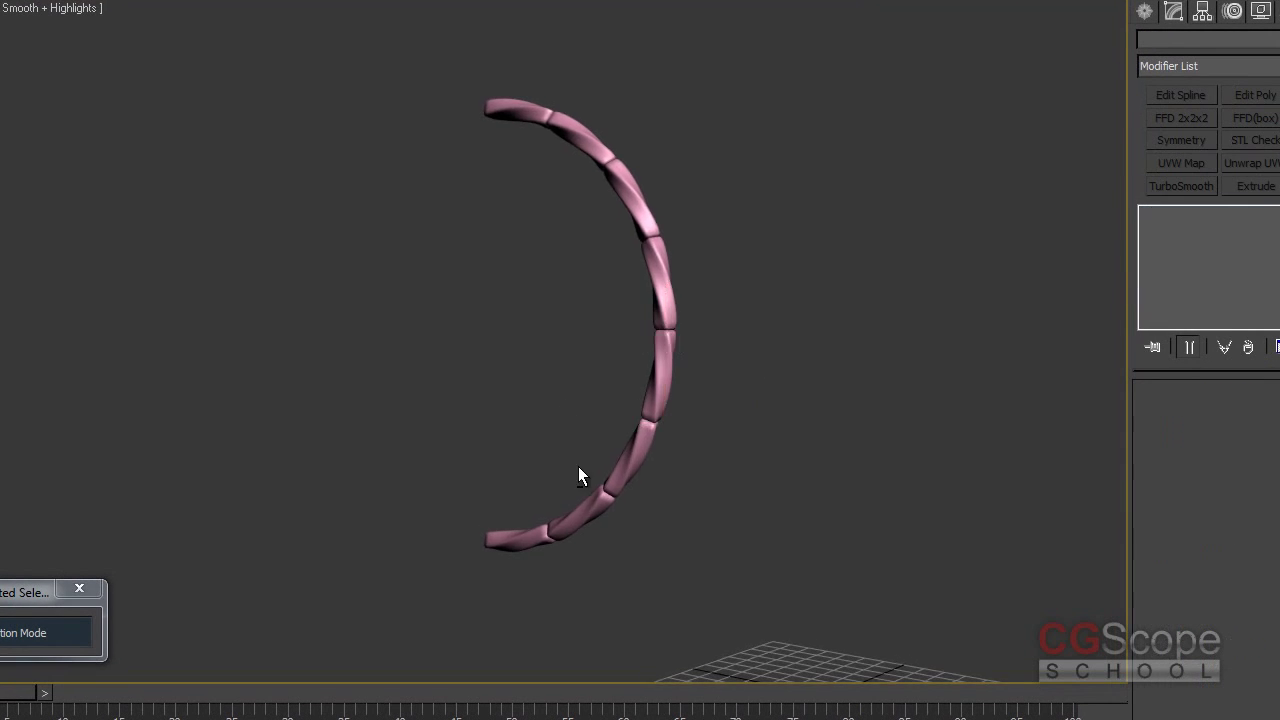
mouse_move(781, 478)
alt+middle_down()
mouse_move(691, 483)
mouse_move(680, 423)
mouse_move(658, 535)
mouse_move(731, 600)
mouse_move(509, 549)
alt+middle_up()
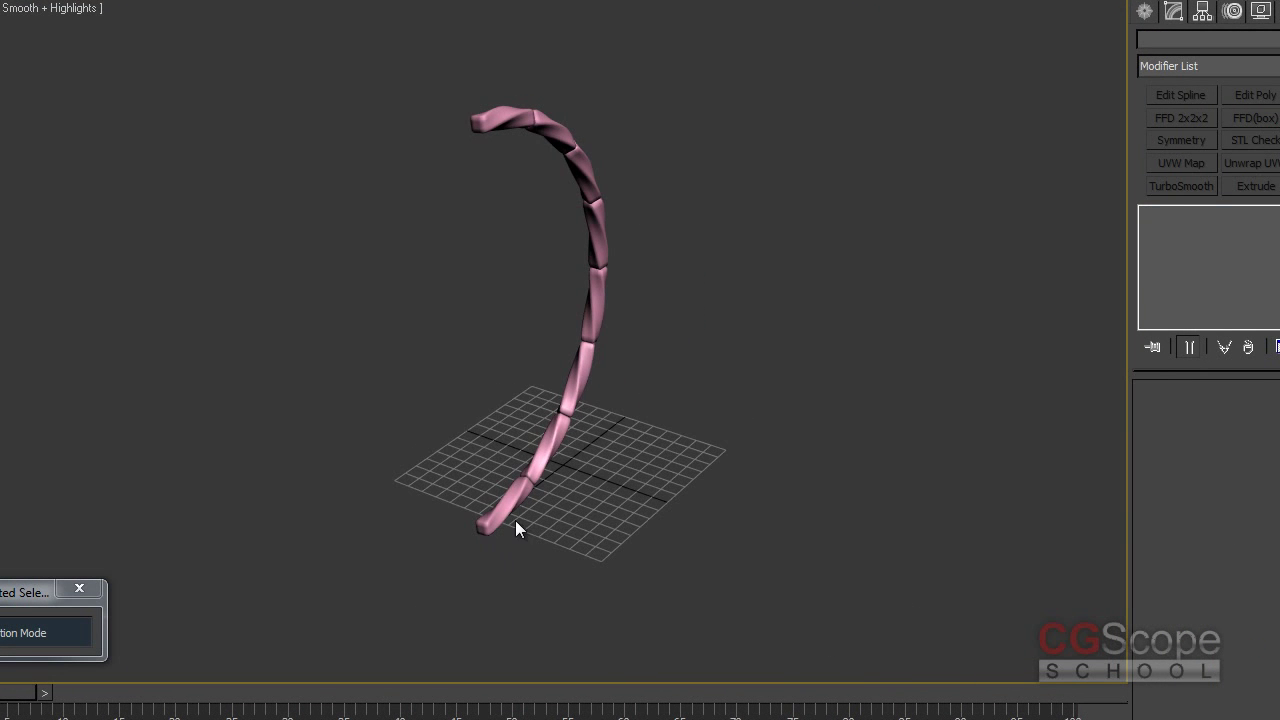
mouse_move(600, 300)
alt+middle_down()
mouse_move(618, 325)
mouse_move(403, 280)
mouse_move(478, 290)
alt+middle_up()
- Select all eight segments and remove the modifiers above Twist to straighten the column
drag(308, 62, 836, 632)
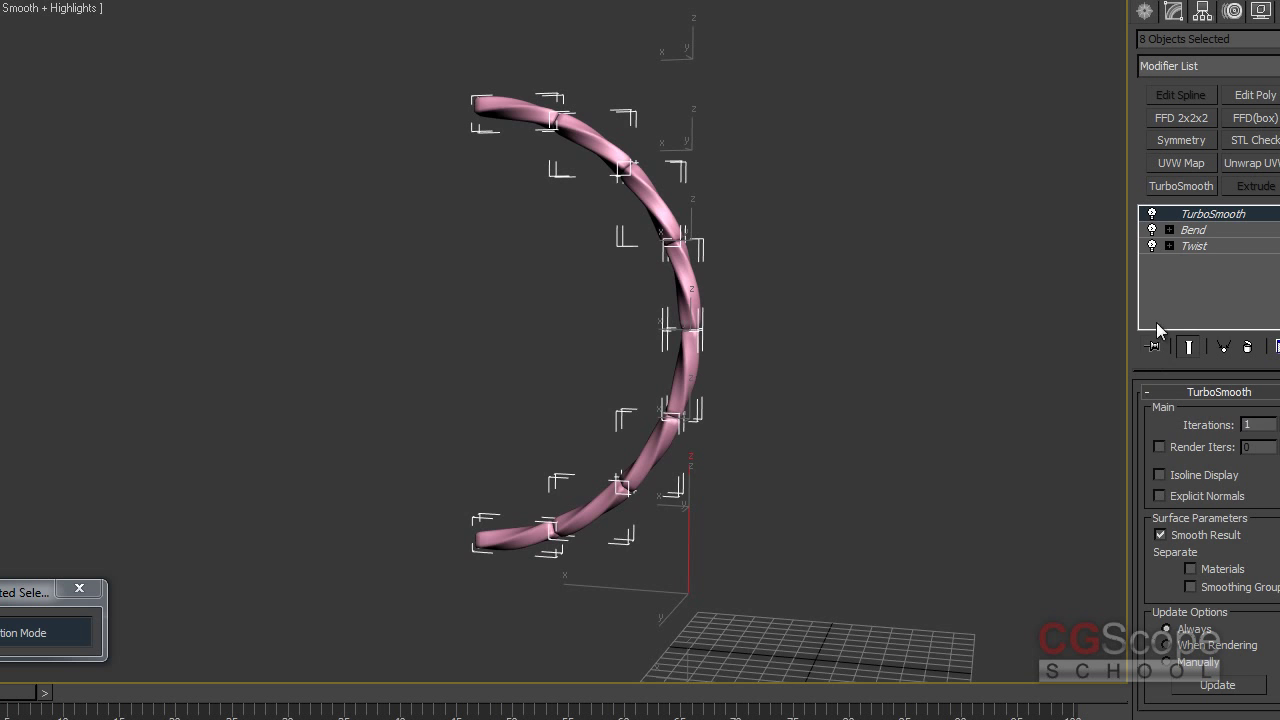
click(1195, 246)
click(1247, 347)
click(810, 510)
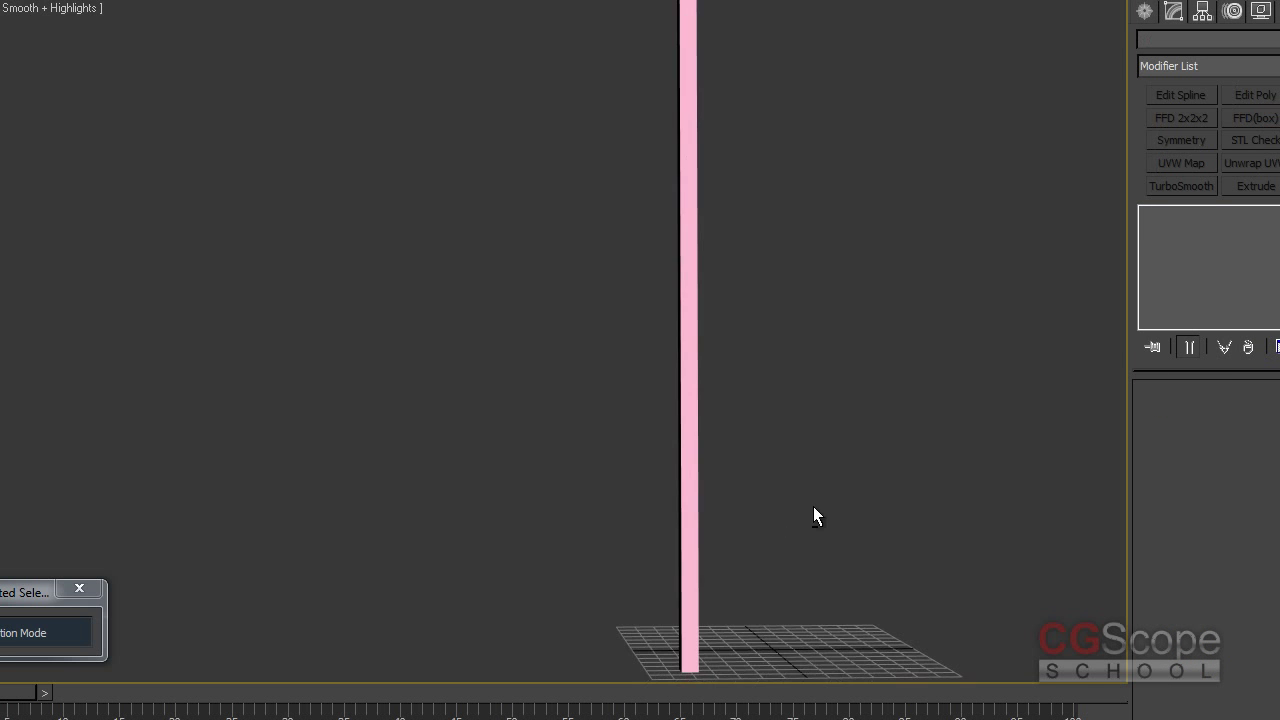
- Exit isolation mode and zoom to frame the teapot and column
click(80, 570)
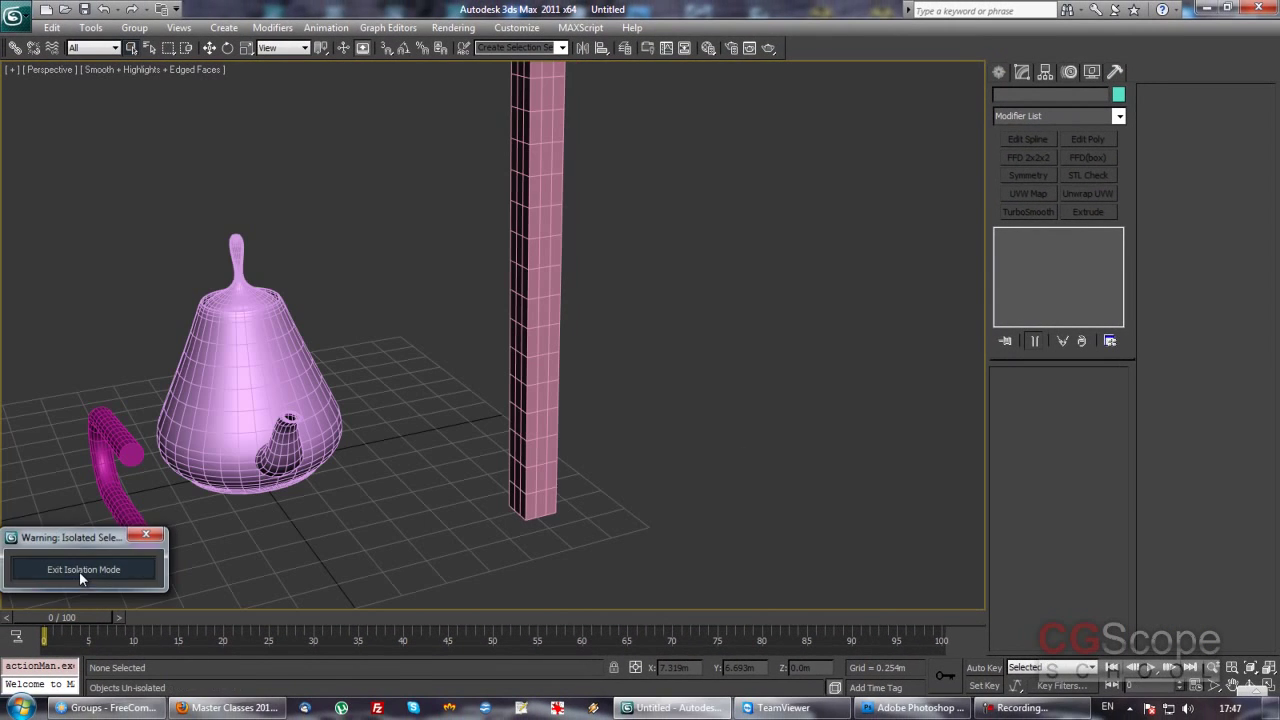
key(z)
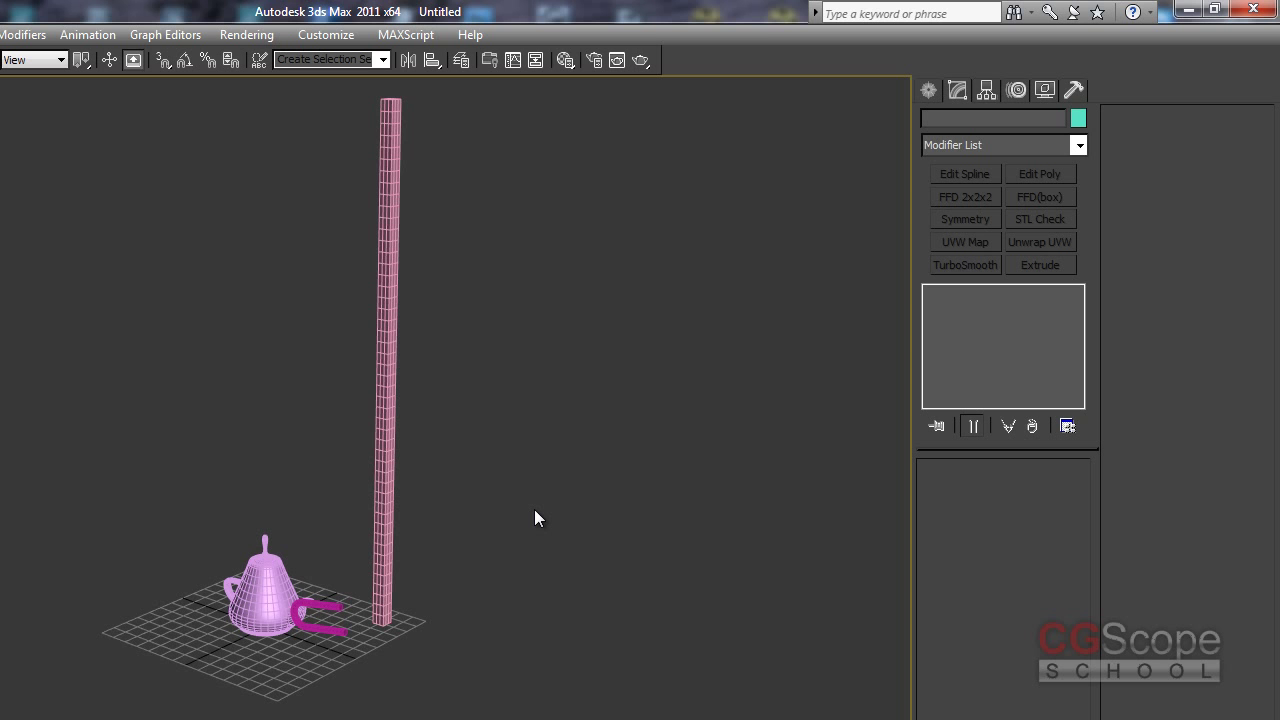
scroll(495, 554, up, 5)
alt+middle_drag(483, 434, 363, 441)
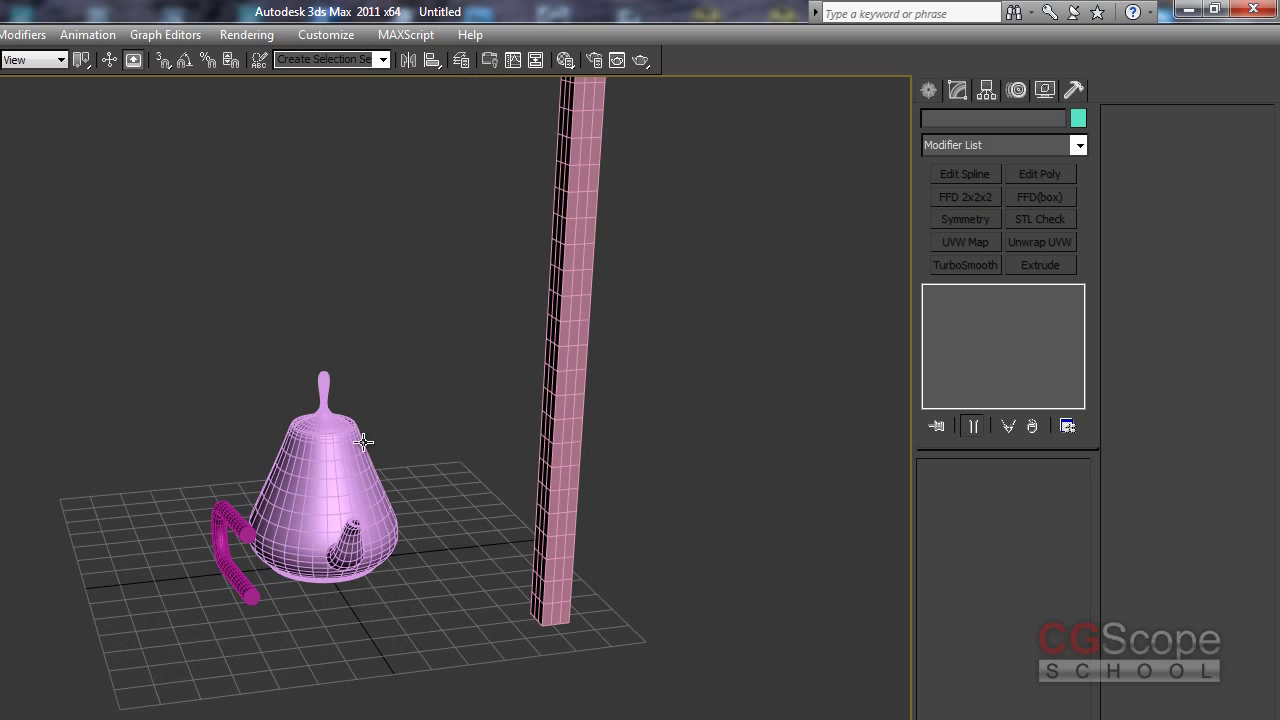
- Select every object in the scene with Ctrl+A and delete them
key(ctrl+a)
key(Delete)
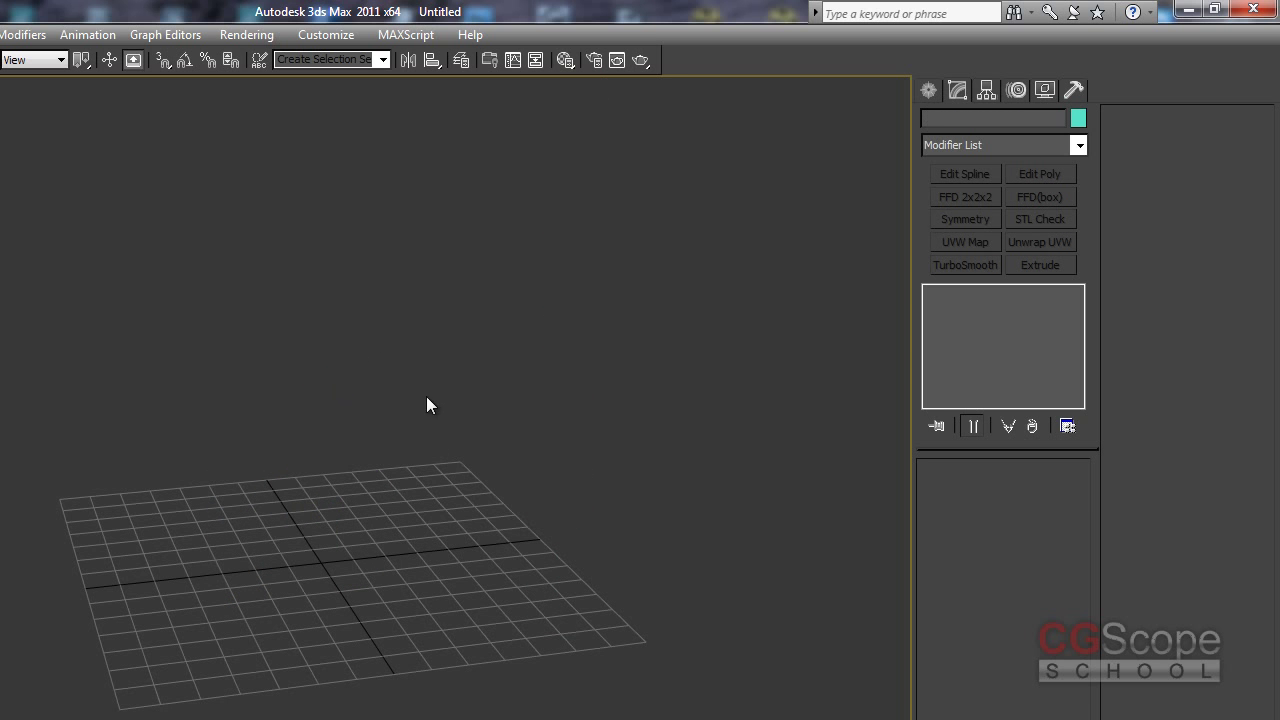
scroll(425, 494, up, 3)
scroll(491, 504, up, 3)
scroll(451, 503, up, 3)
- Draw a new box on the empty grid from Standard Primitives
scroll(469, 500, down, 1)
click(929, 89)
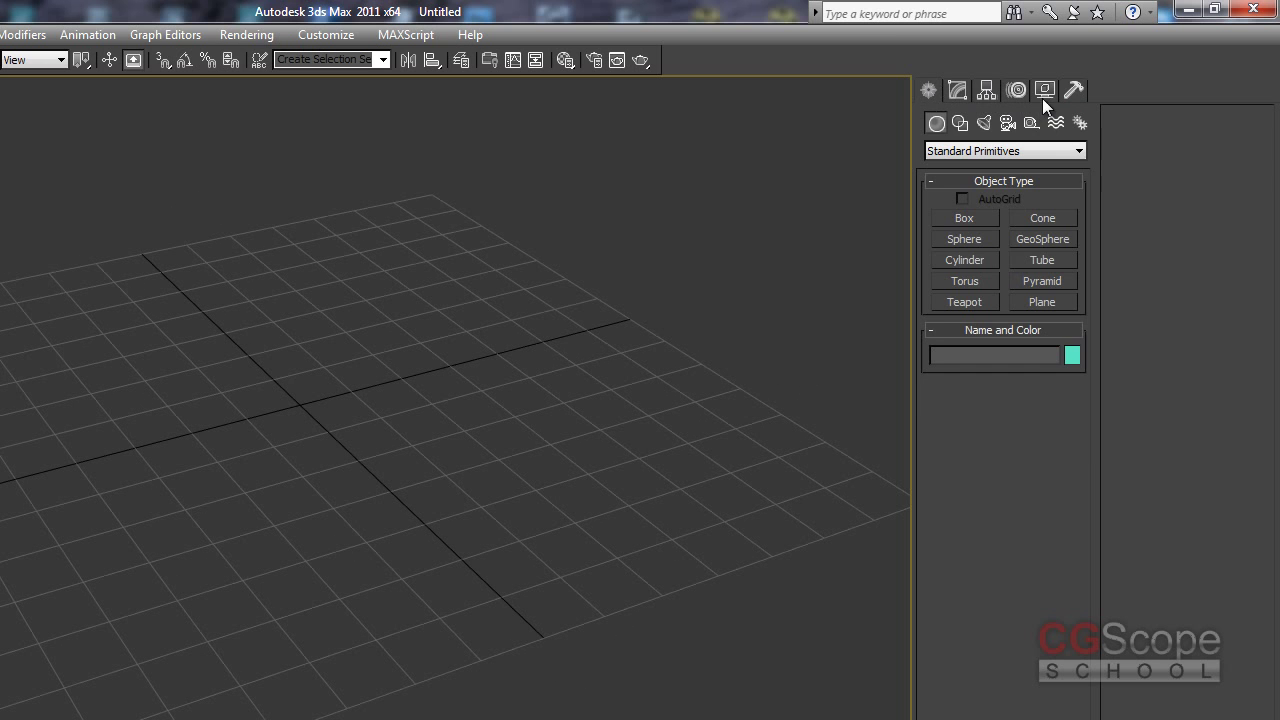
click(963, 218)
drag(234, 394, 457, 423)
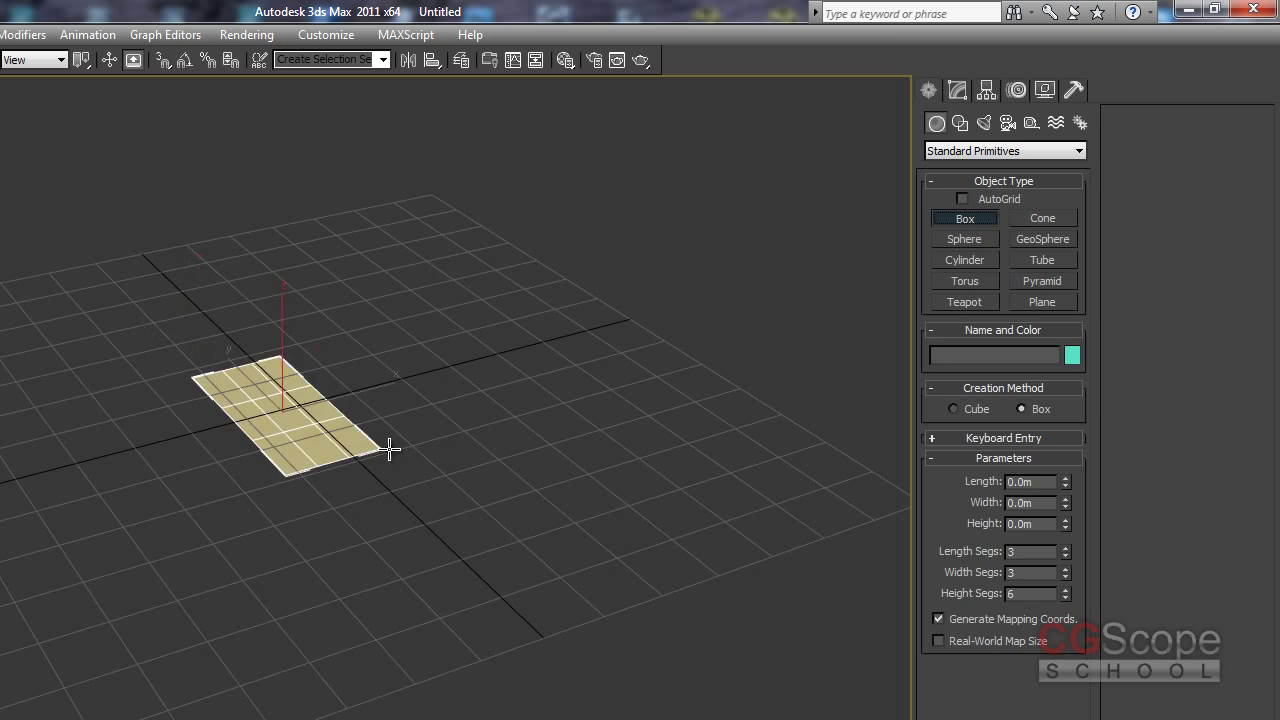
click(417, 251)
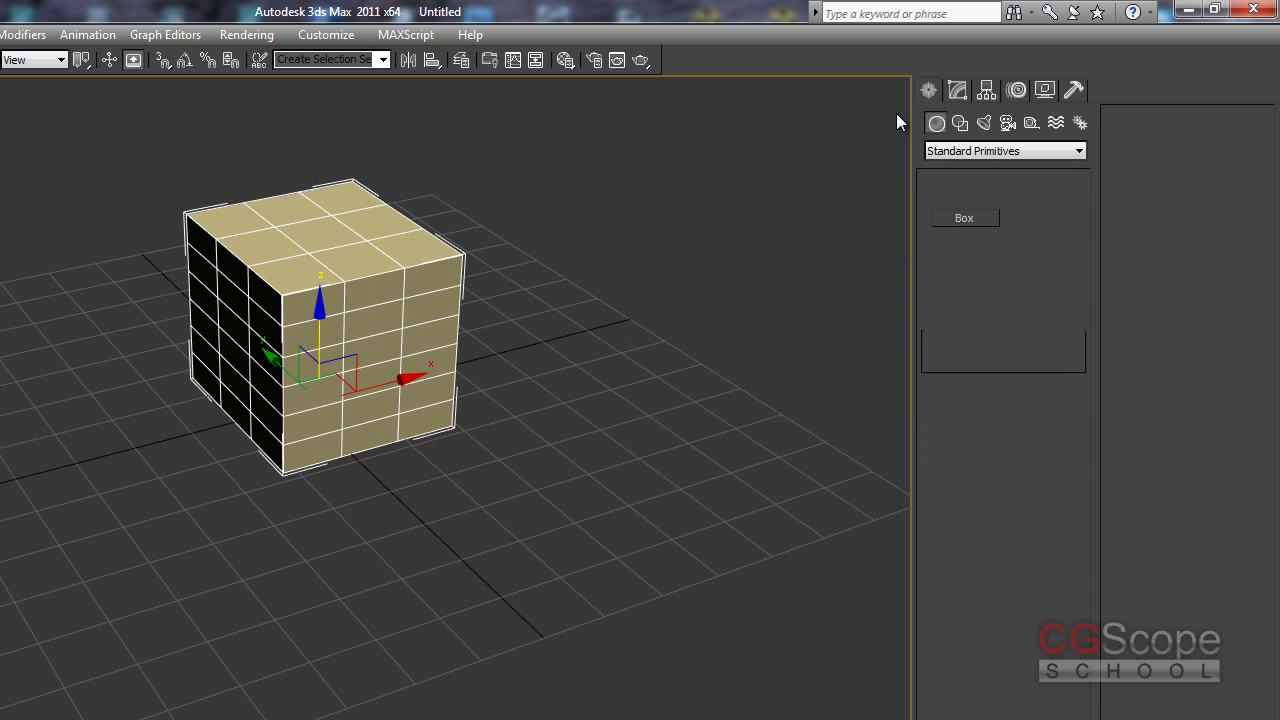
- Set the box's length, width and height to 1 m
click(957, 89)
double_click(1030, 495)
text(1)
key(Tab)
text(1)
key(Tab)
text(1)
key(Tab)
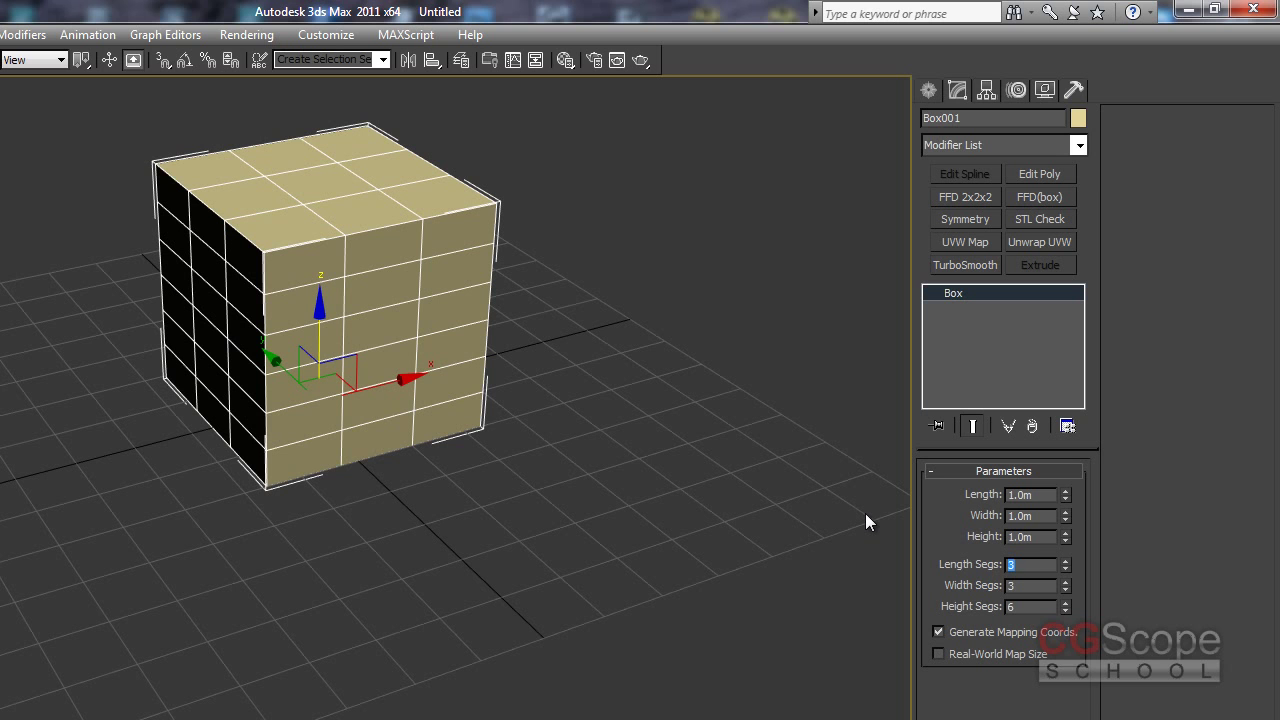
- Give the box 20 length, width and height segments
text(20)
key(Tab)
text(20)
key(Tab)
text(20)
middle_drag(415, 270, 310, 320)
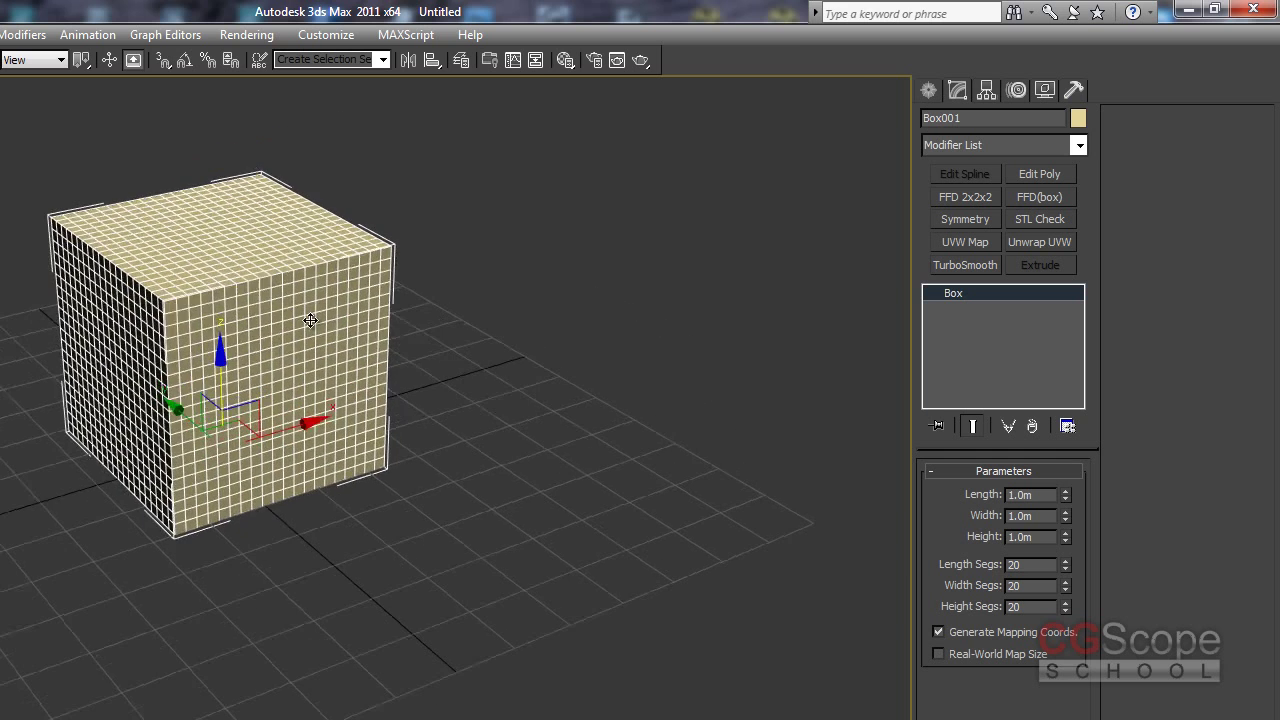
scroll(388, 325, up, 3)
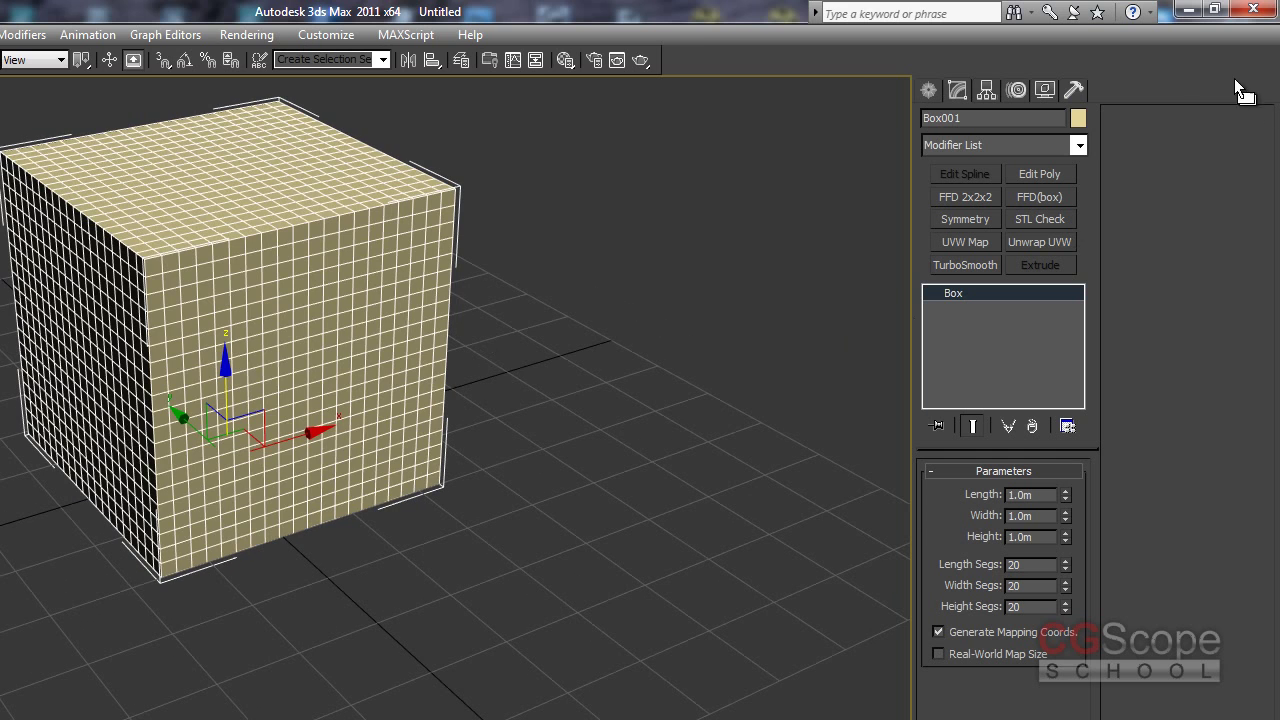
- Apply a Noise modifier to Box001
click(1076, 146)
scroll(1076, 146, down, 1)
key(n)
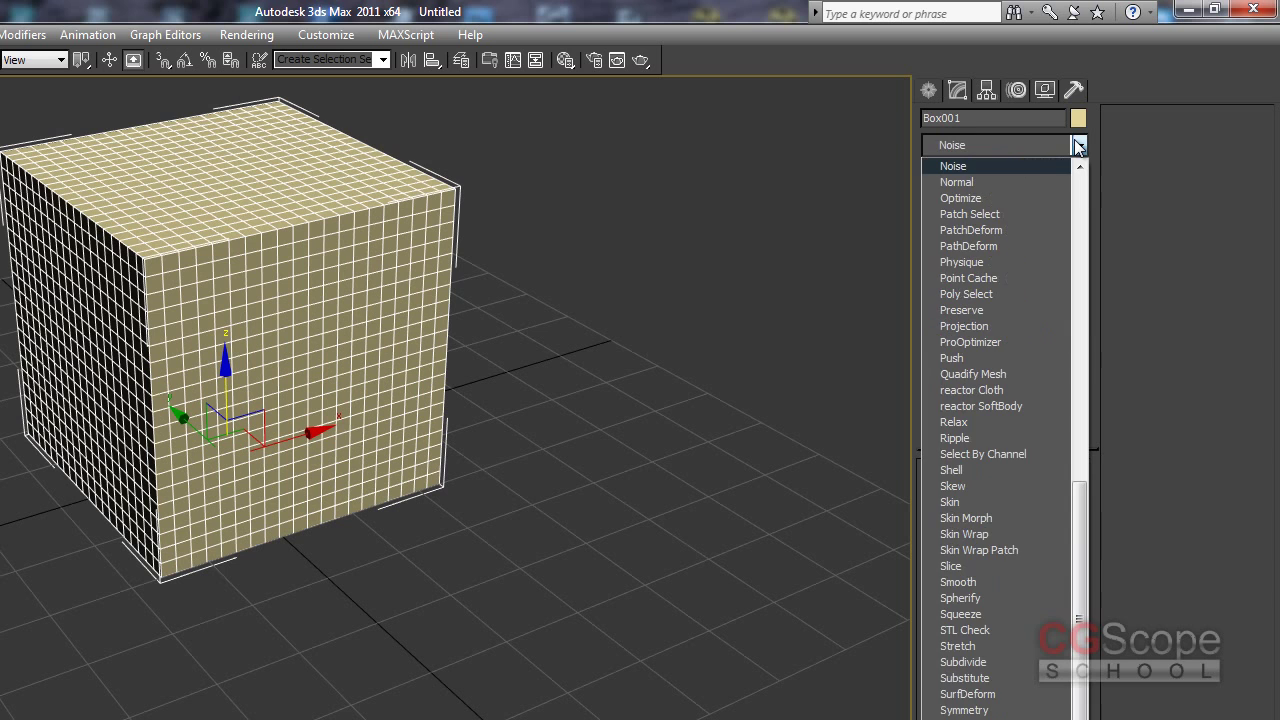
key(Return)
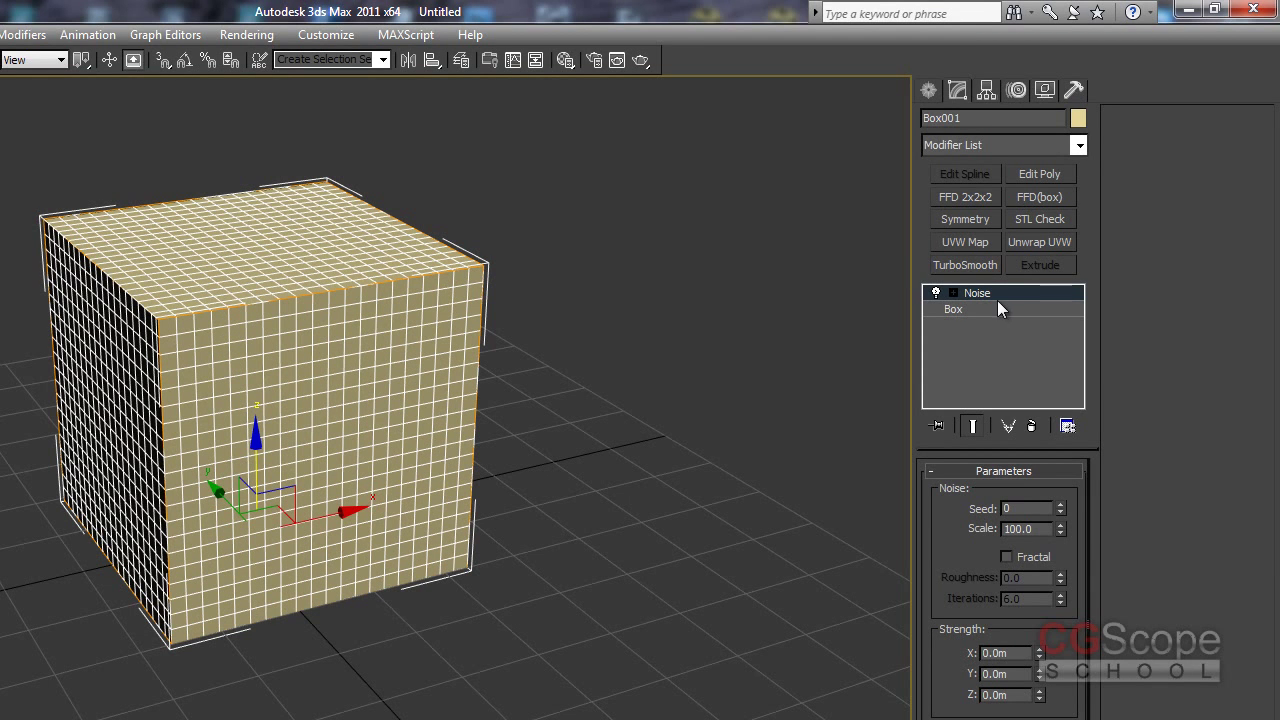
- Inspect the cube, then drag the Noise Strength X spinner up to about 5.987m
mouse_move(542, 427)
alt+middle_down()
mouse_move(467, 410)
mouse_move(500, 420)
alt+middle_up()
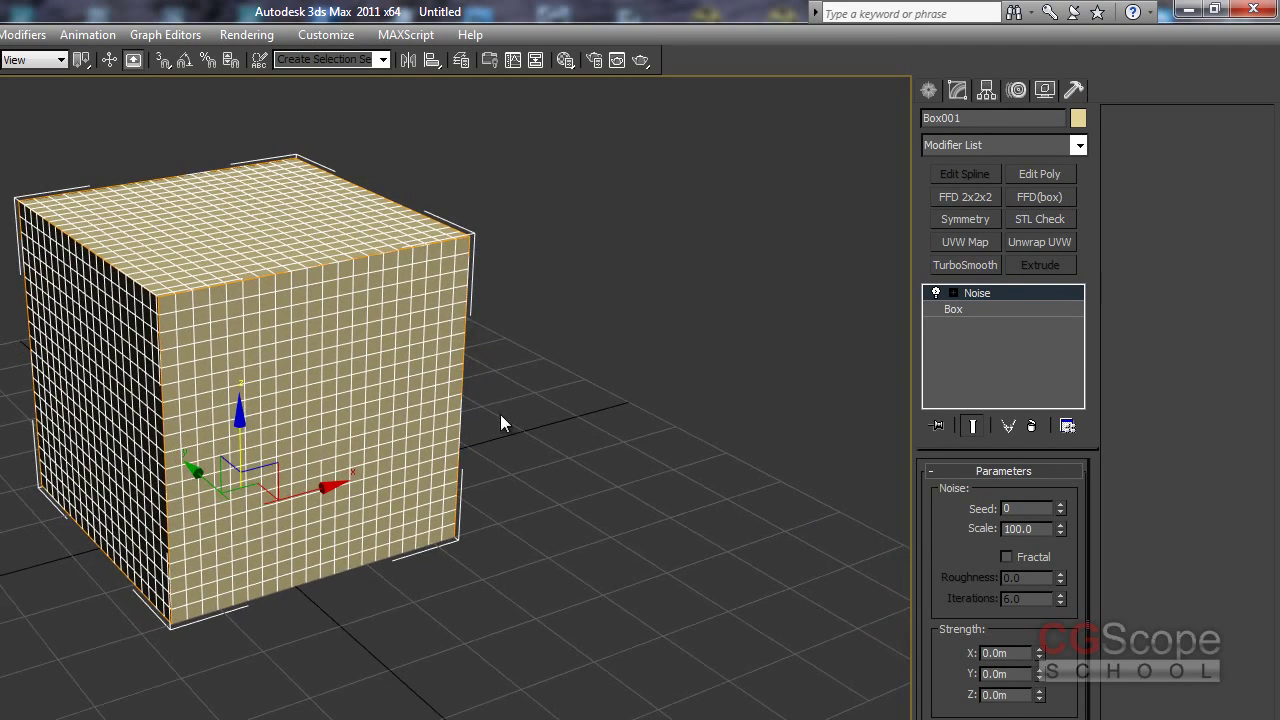
drag(941, 487, 935, 531)
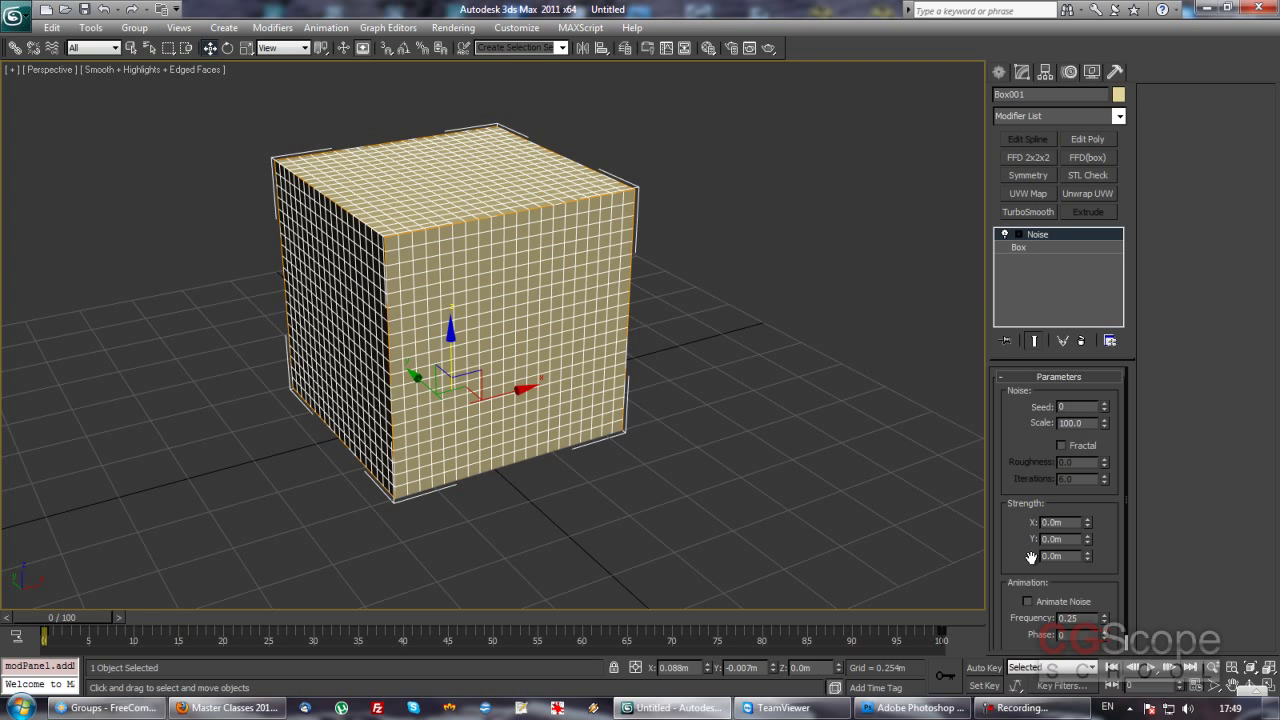
alt+middle_drag(883, 497, 775, 472)
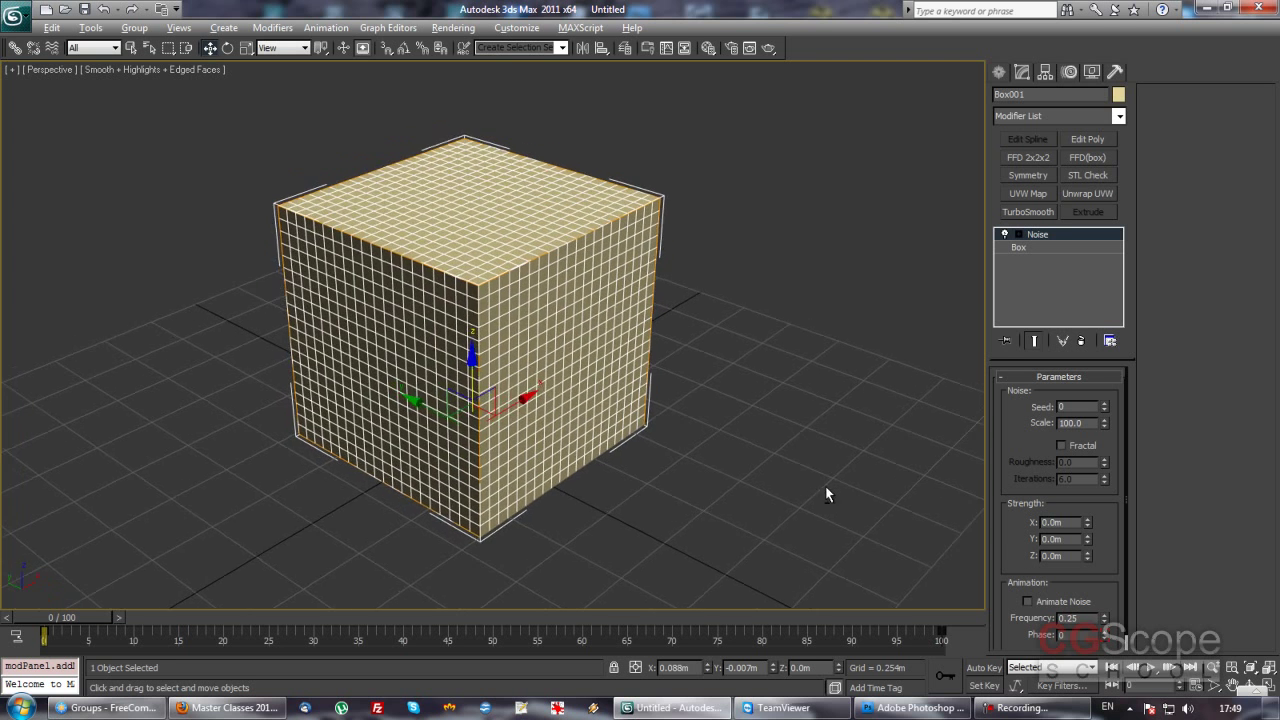
key(F4)
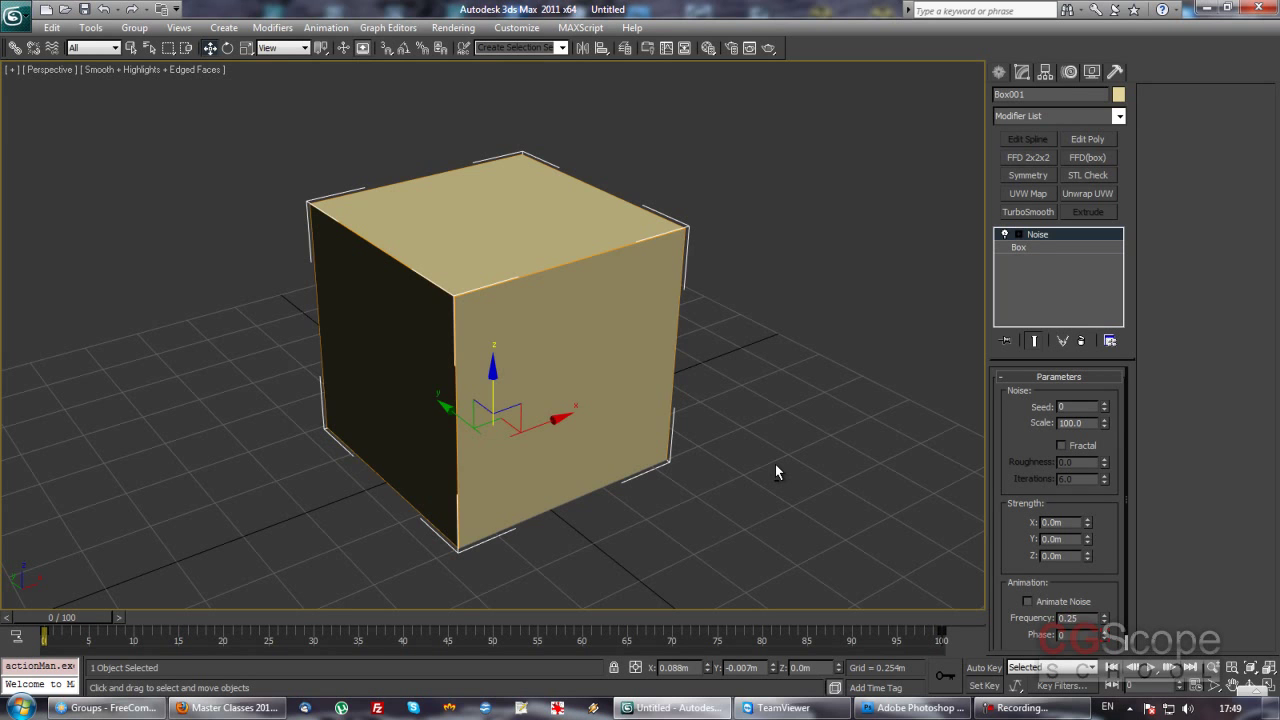
key(F4)
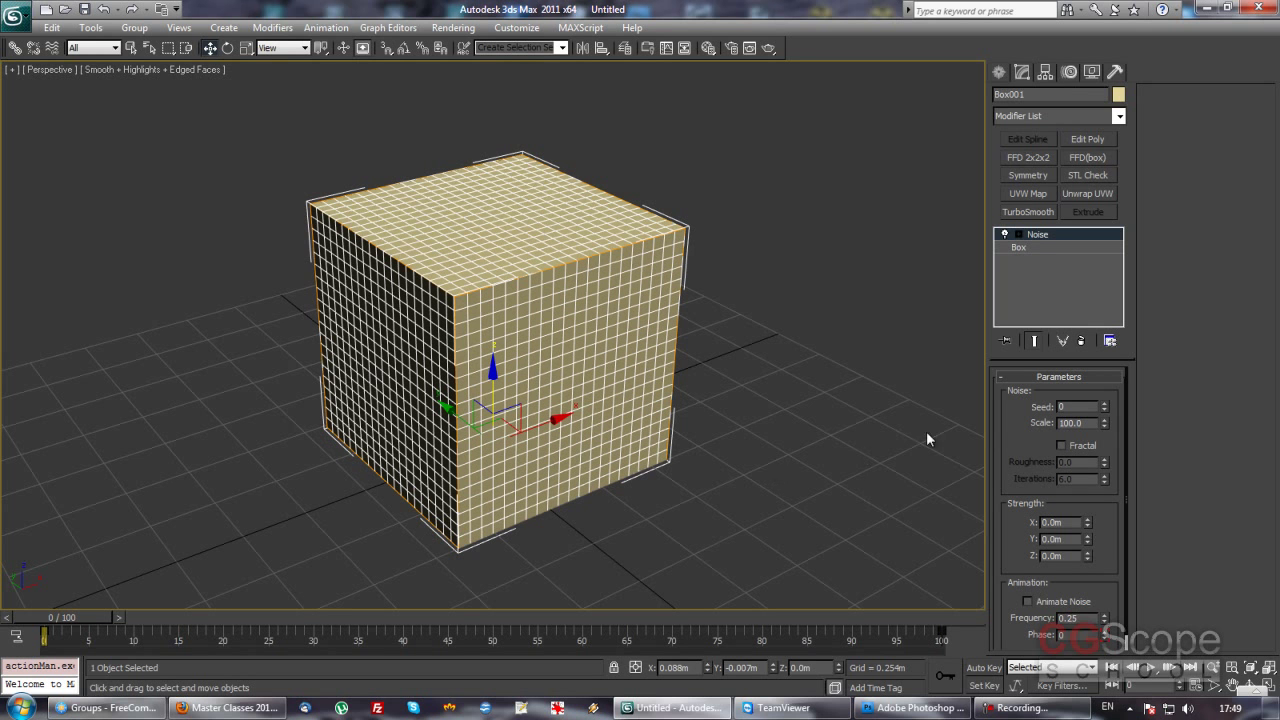
drag(1088, 521, 1080, 10)
- Set the Noise Strength X to 10.0m
drag(1095, 522, 1040, 620)
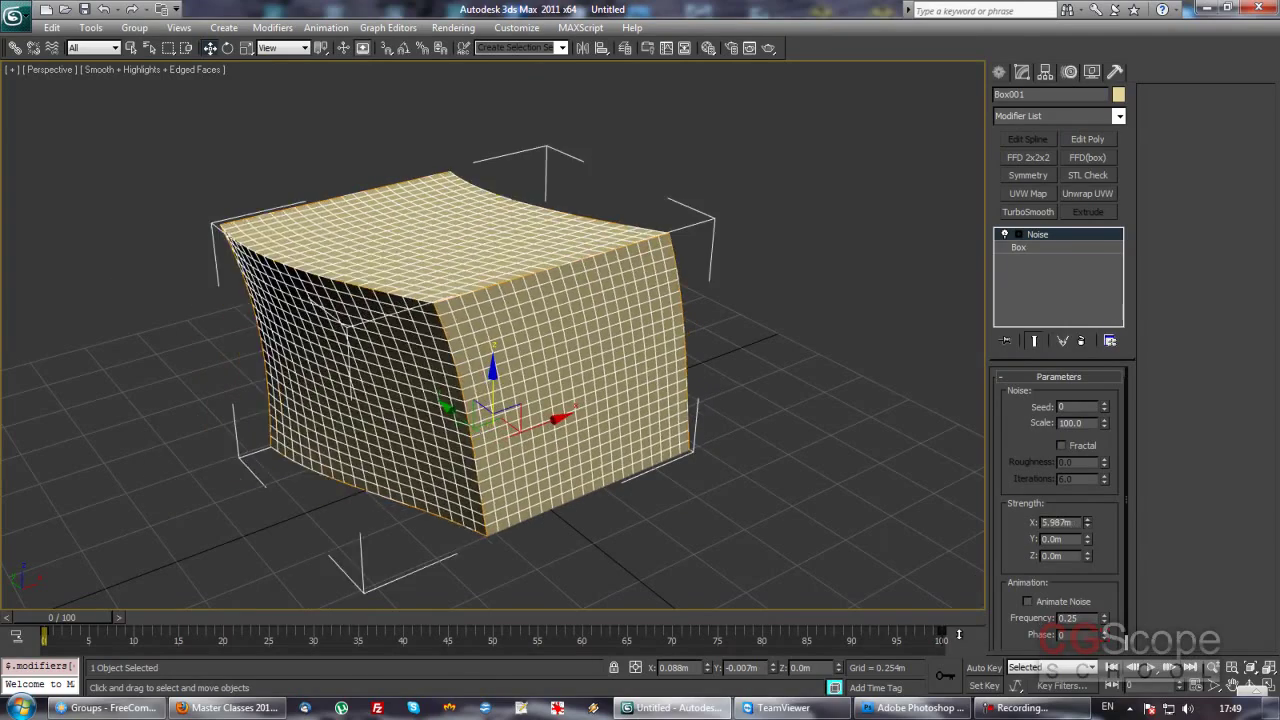
drag(1040, 620, 957, 197)
text(10.0m)
key(Tab)
mouse_move(468, 444)
alt+middle_down()
mouse_move(600, 451)
mouse_move(580, 463)
mouse_move(395, 375)
mouse_move(680, 455)
alt+middle_up()
- Set Noise Strength Y to 8.0m and Z to 9.0m
double_click(1000, 516)
text(8)
key(Return)
mouse_move(633, 536)
alt+middle_down()
mouse_move(610, 450)
mouse_move(597, 463)
mouse_move(370, 297)
mouse_move(830, 501)
alt+middle_up()
double_click(1000, 537)
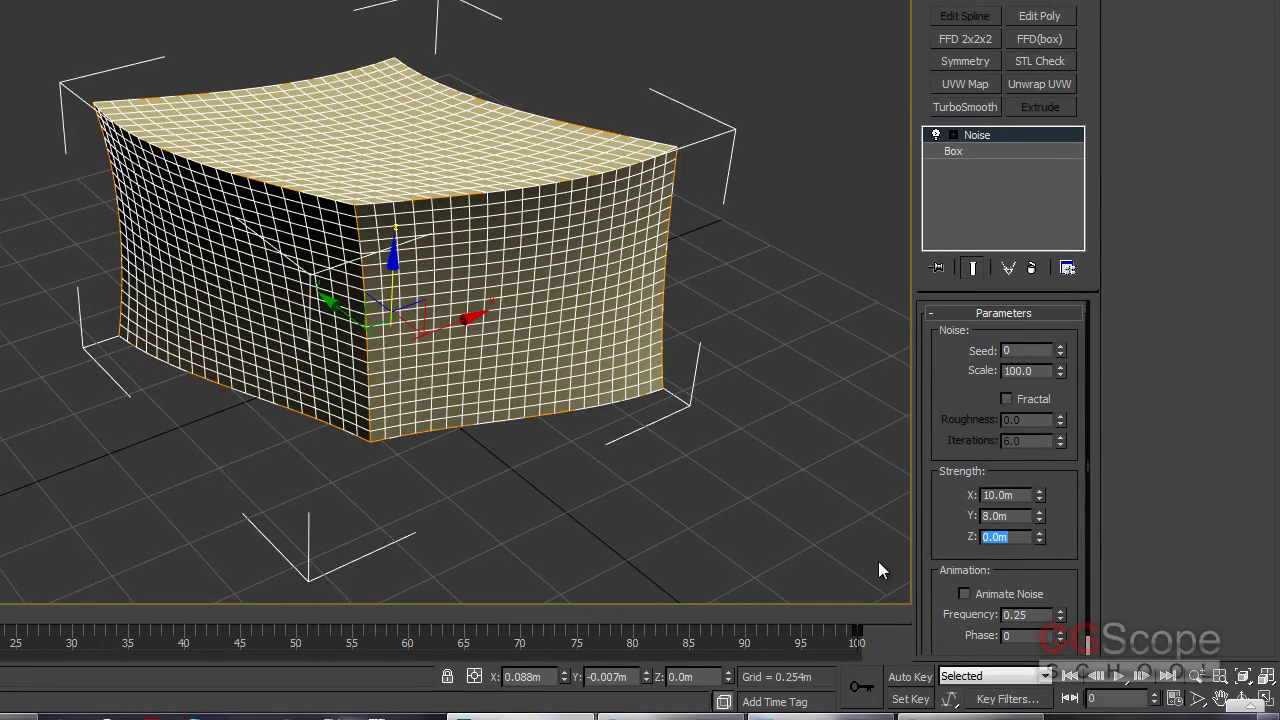
text(9)
key(Return)
- Orbit around the warped box and adjust the Noise Scale spinner
mouse_move(708, 257)
alt+middle_down()
mouse_move(594, 281)
mouse_move(574, 222)
mouse_move(646, 277)
mouse_move(640, 309)
mouse_move(740, 275)
mouse_move(669, 328)
mouse_move(660, 374)
mouse_move(640, 362)
mouse_move(736, 382)
mouse_move(714, 353)
alt+middle_up()
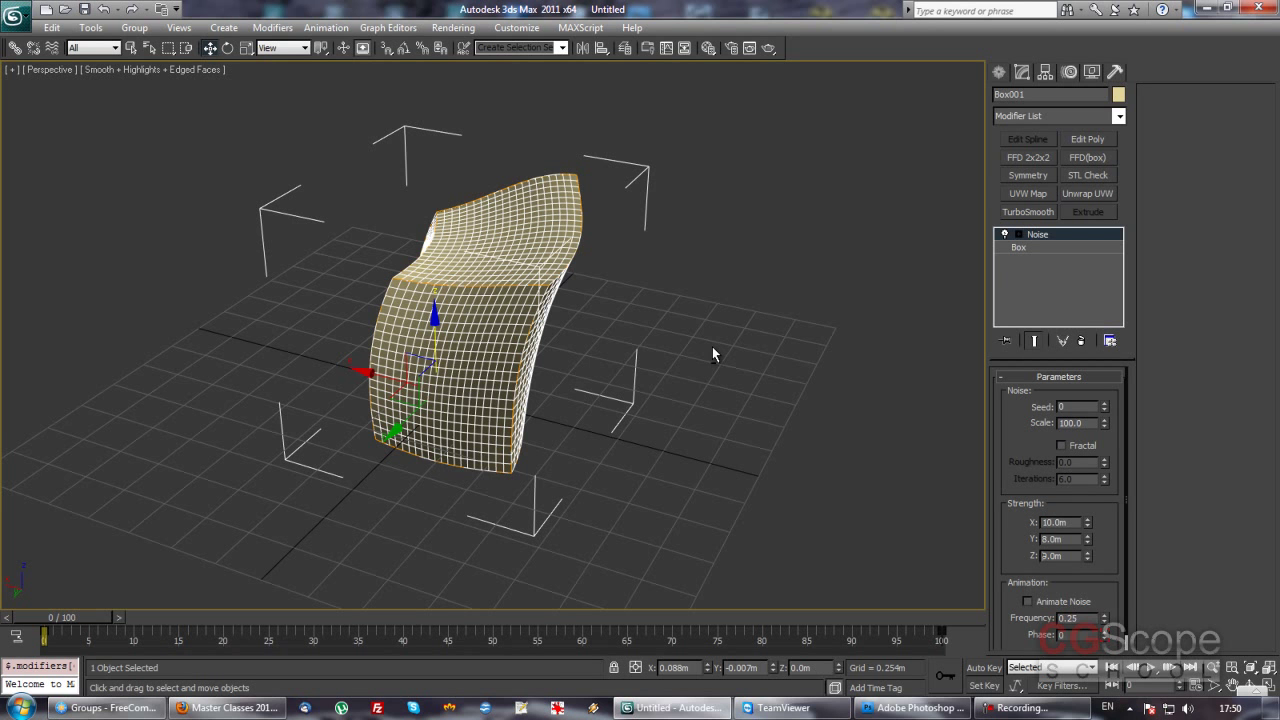
mouse_move(712, 353)
alt+middle_down()
mouse_move(637, 303)
mouse_move(563, 303)
mouse_move(548, 340)
mouse_move(562, 340)
alt+middle_up()
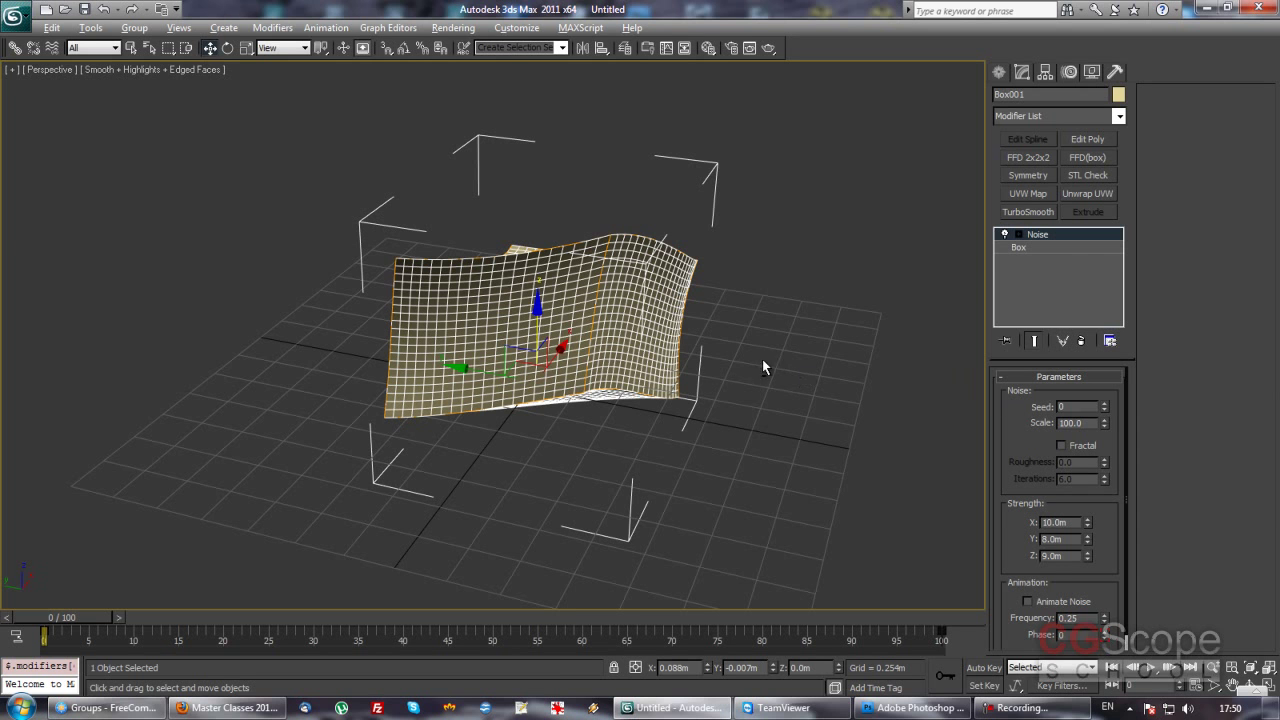
alt+middle_drag(704, 373, 978, 513)
mouse_move(651, 372)
alt+middle_down()
mouse_move(603, 344)
mouse_move(614, 348)
alt+middle_up()
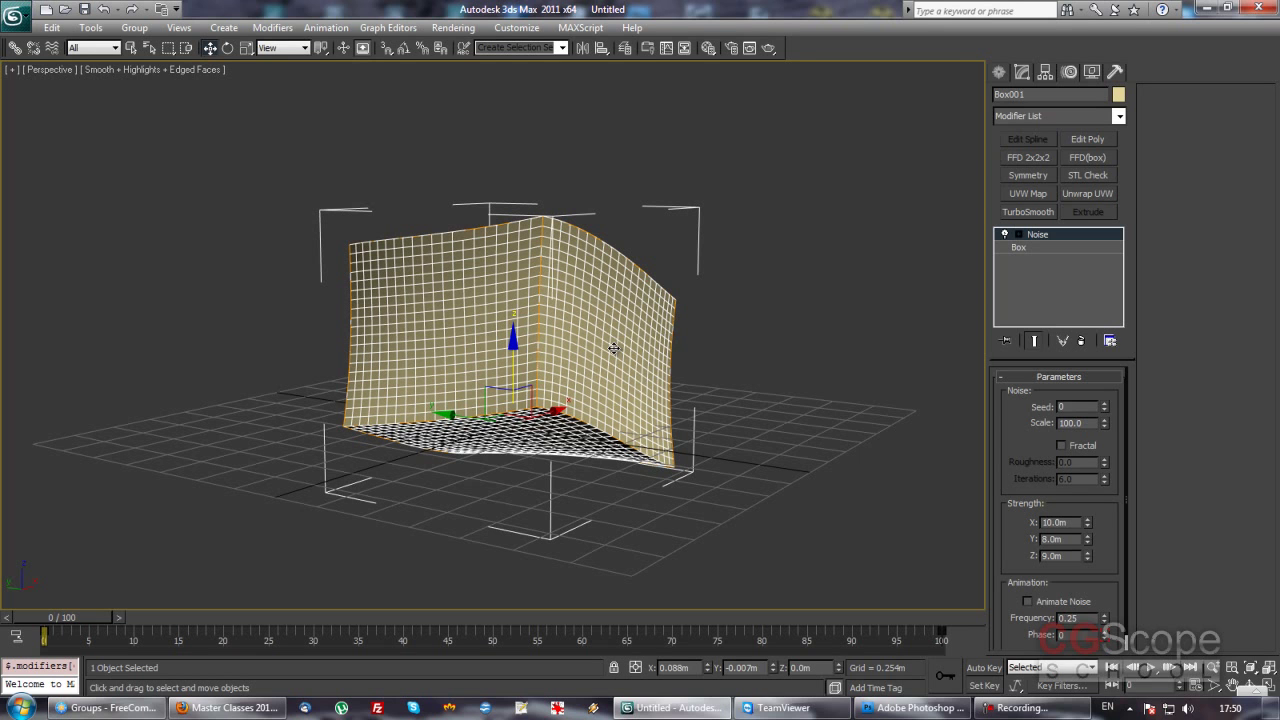
drag(1084, 423, 1037, 424)
mouse_move(1105, 425)
mouse_down()
mouse_move(1115, 388)
mouse_move(1113, 436)
mouse_up()
- Set the Noise Scale to 100 and view the box without wireframe edges
text(100)
key(Return)
mouse_move(632, 317)
alt+middle_down()
mouse_move(612, 356)
mouse_move(705, 366)
mouse_move(757, 351)
mouse_move(700, 323)
alt+middle_up()
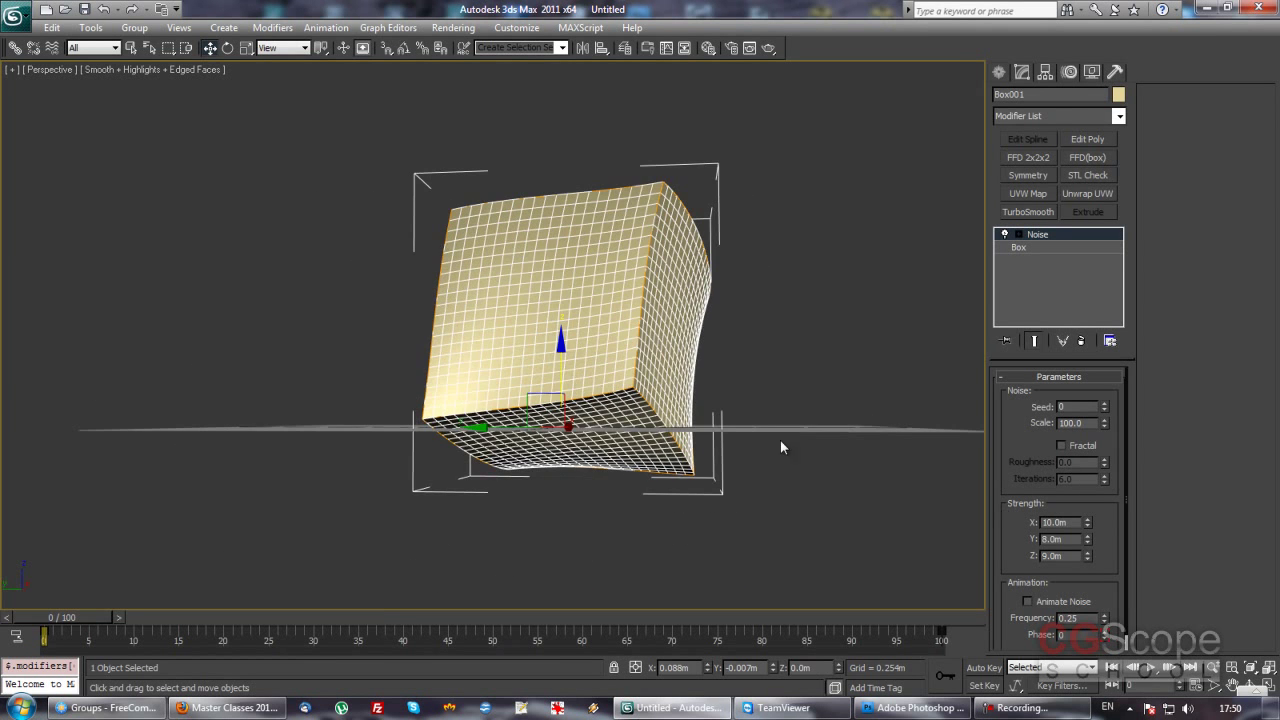
alt+middle_drag(781, 447, 486, 225)
key(F4)
key(F4)
alt+middle_drag(596, 337, 530, 266)
mouse_move(669, 385)
alt+middle_down()
mouse_move(680, 366)
mouse_move(798, 378)
alt+middle_up()
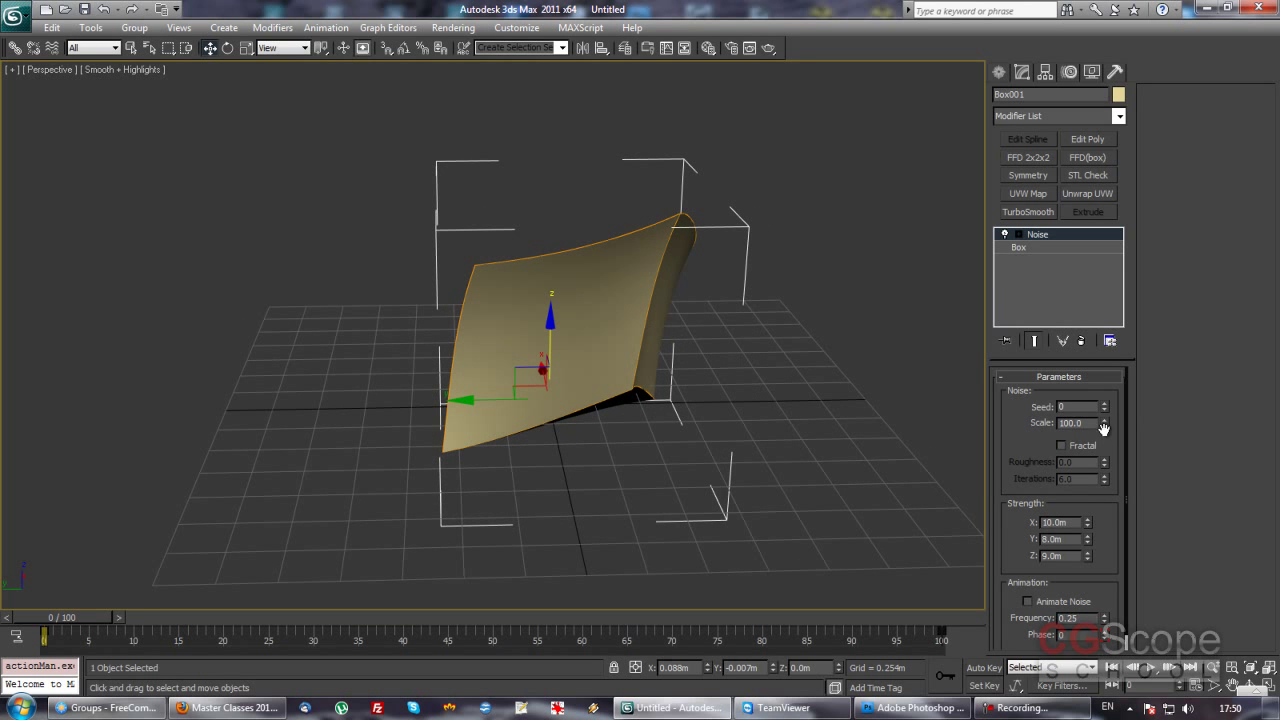
- Drag the Noise Scale spinner down to warp the box strongly
drag(1104, 427, 1104, 495)
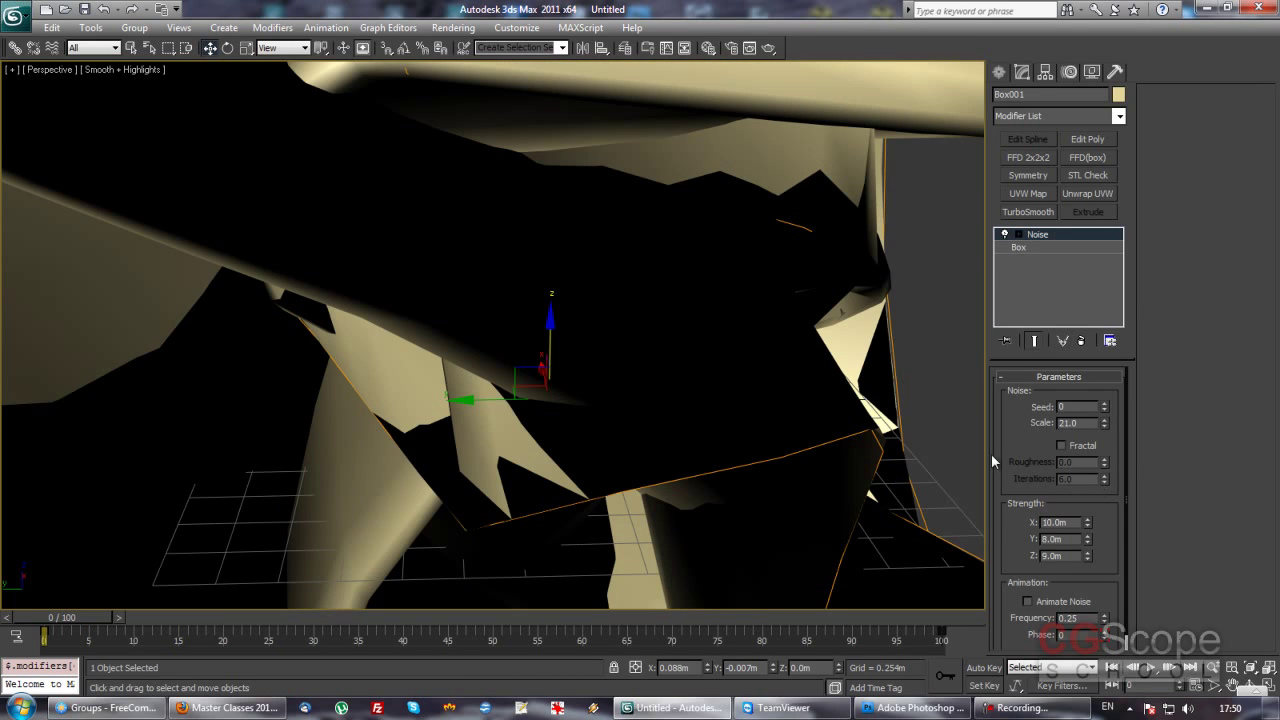
scroll(609, 465, down, 3)
scroll(580, 411, down, 3)
scroll(608, 411, down, 2)
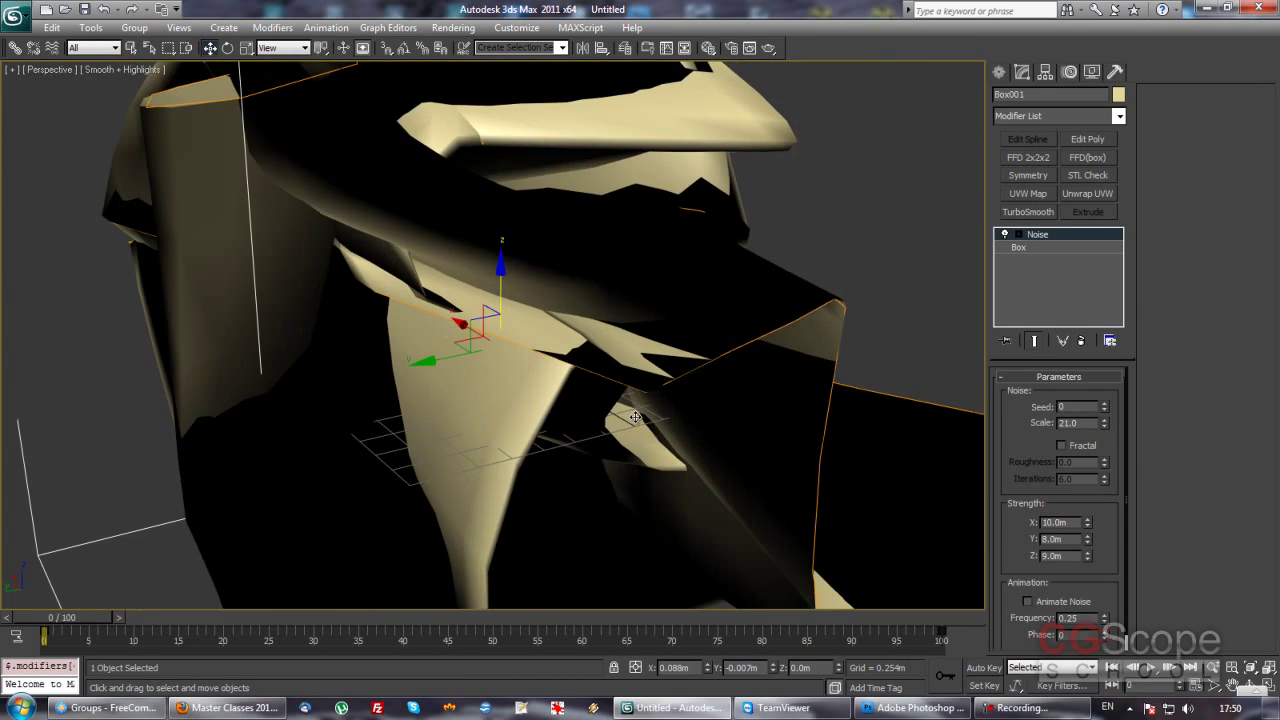
scroll(648, 404, down, 3)
middle_drag(648, 404, 935, 424)
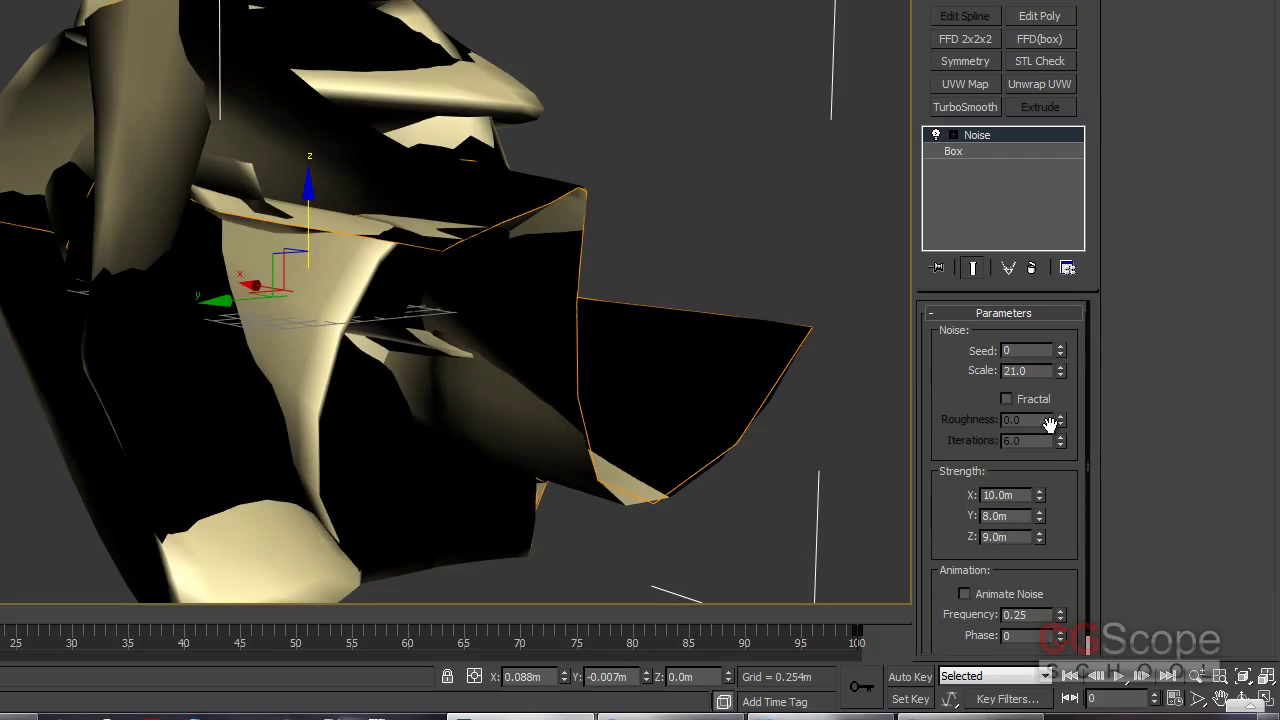
- Set Noise Scale to 10 and Strength X, Y and Z to 1.0m
double_click(1040, 373)
text(10)
key(Return)
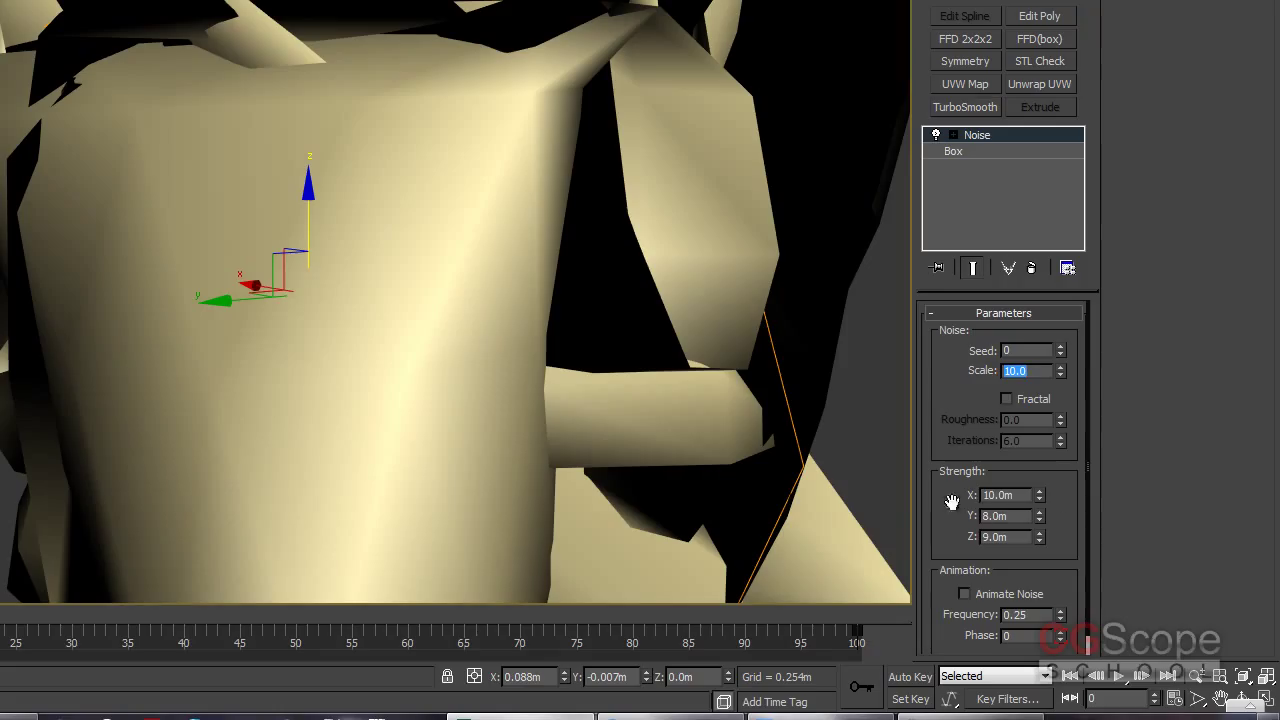
double_click(1000, 494)
text(1)
key(Tab)
text(1)
key(Tab)
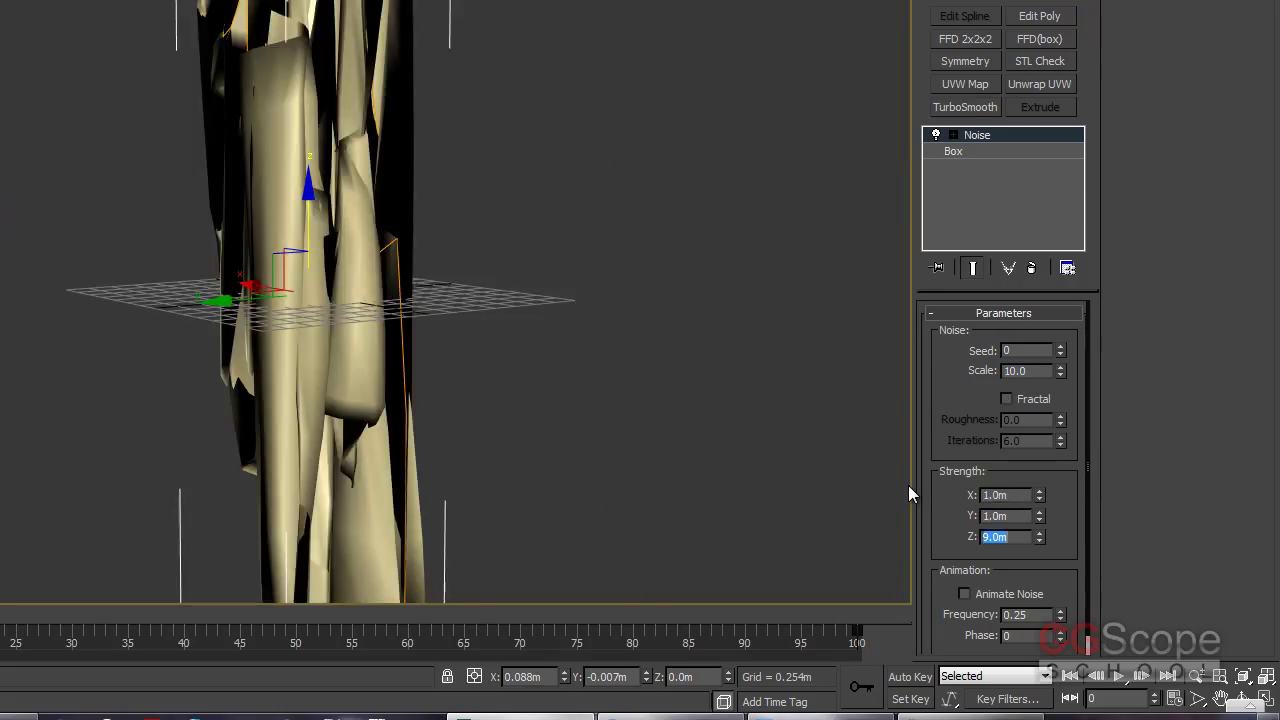
text(1)
key(Return)
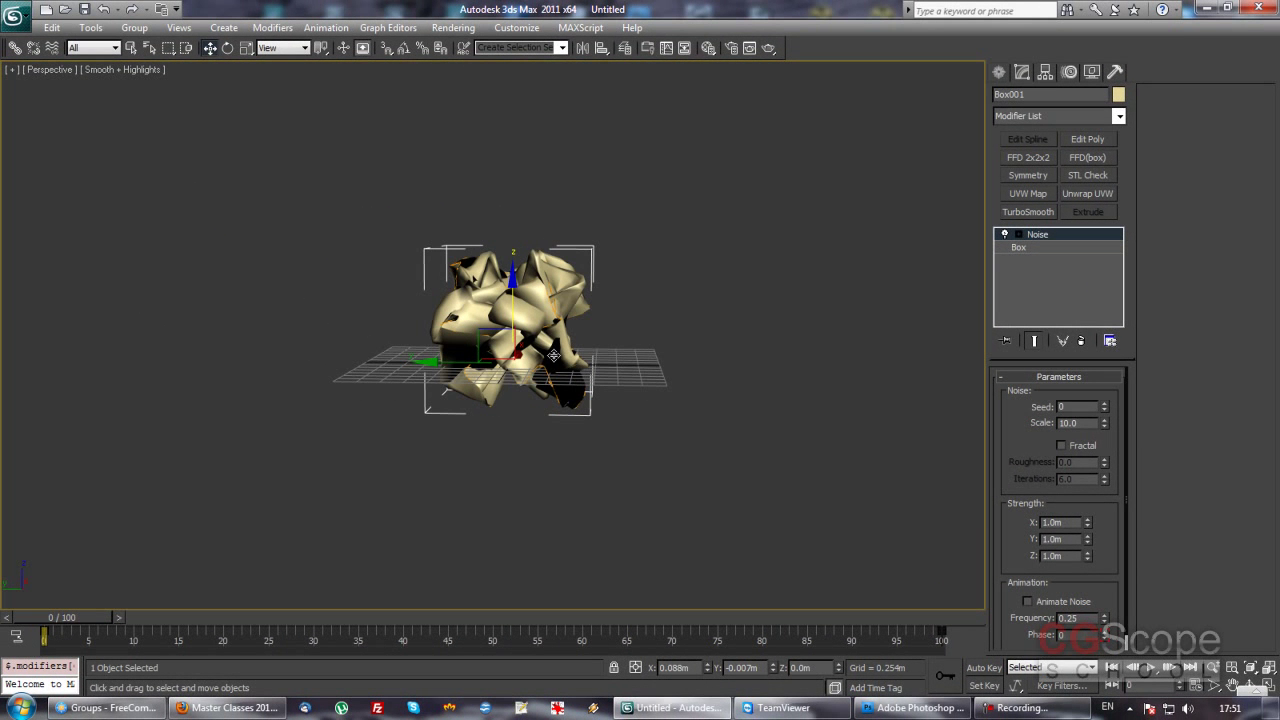
- Lower the Noise strengths on X, Y and Z to 0.1m
double_click(1055, 522)
text(1)
key(Tab)
text(.1)
key(Tab)
text(.1)
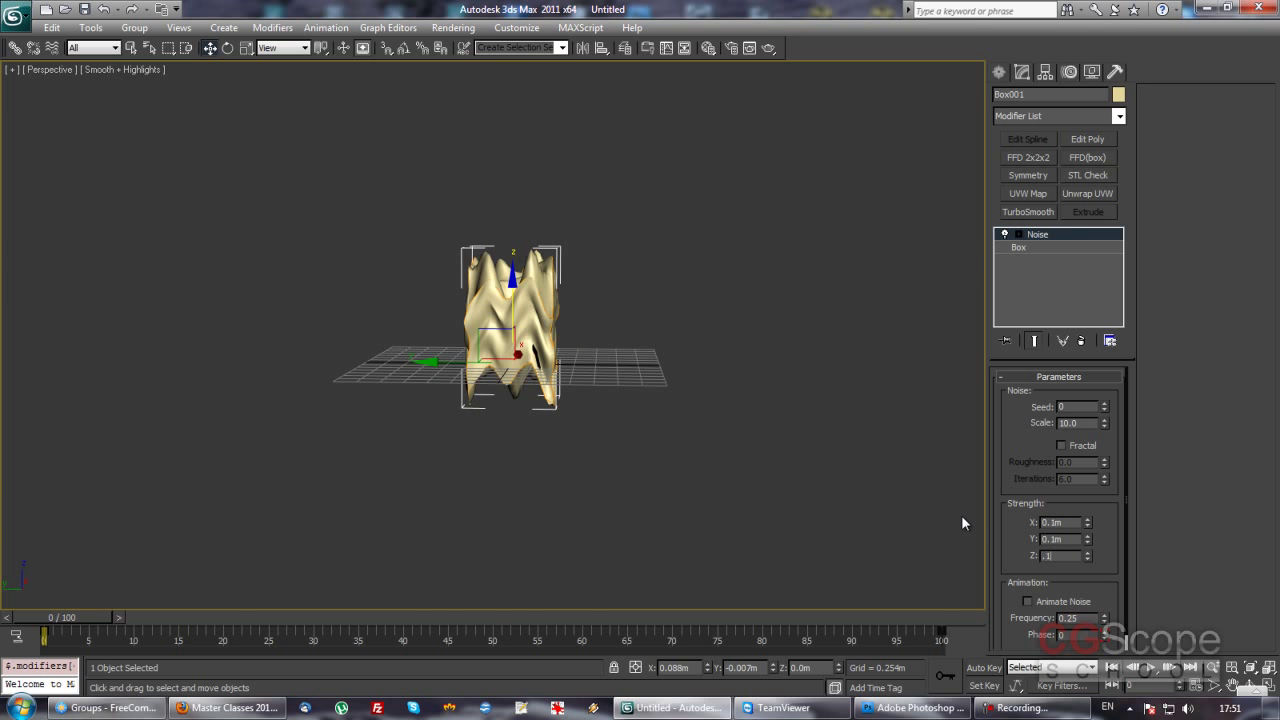
key(Return)
- Set the cube's Noise scale to 1.0 after trying a larger X strength
alt+middle_drag(762, 399, 699, 395)
scroll(600, 350, up, 2)
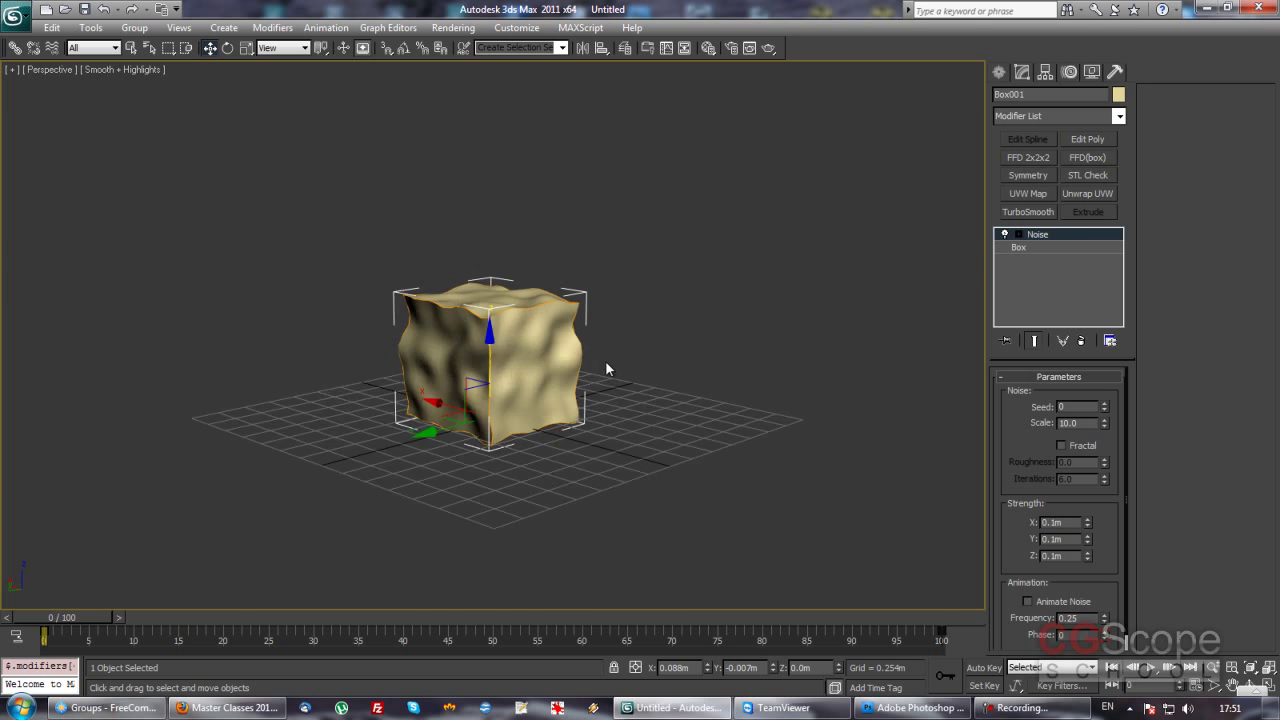
scroll(605, 360, up, 3)
scroll(600, 355, up, 3)
scroll(475, 307, up, 3)
scroll(466, 286, up, 1)
mouse_move(1039, 496)
mouse_down()
mouse_move(1019, 422)
mouse_move(1019, 445)
mouse_up()
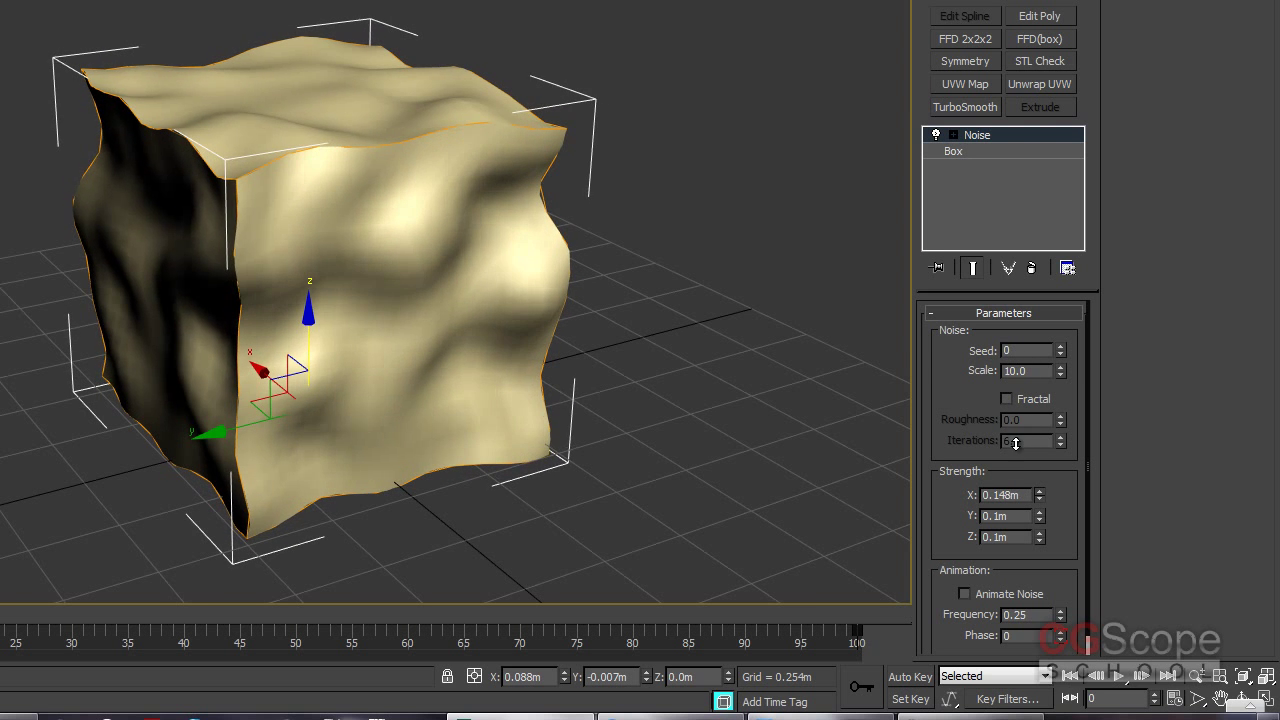
mouse_move(529, 300)
alt+middle_down()
mouse_move(497, 277)
mouse_move(408, 305)
mouse_move(357, 400)
mouse_move(474, 374)
alt+middle_up()
double_click(1015, 370)
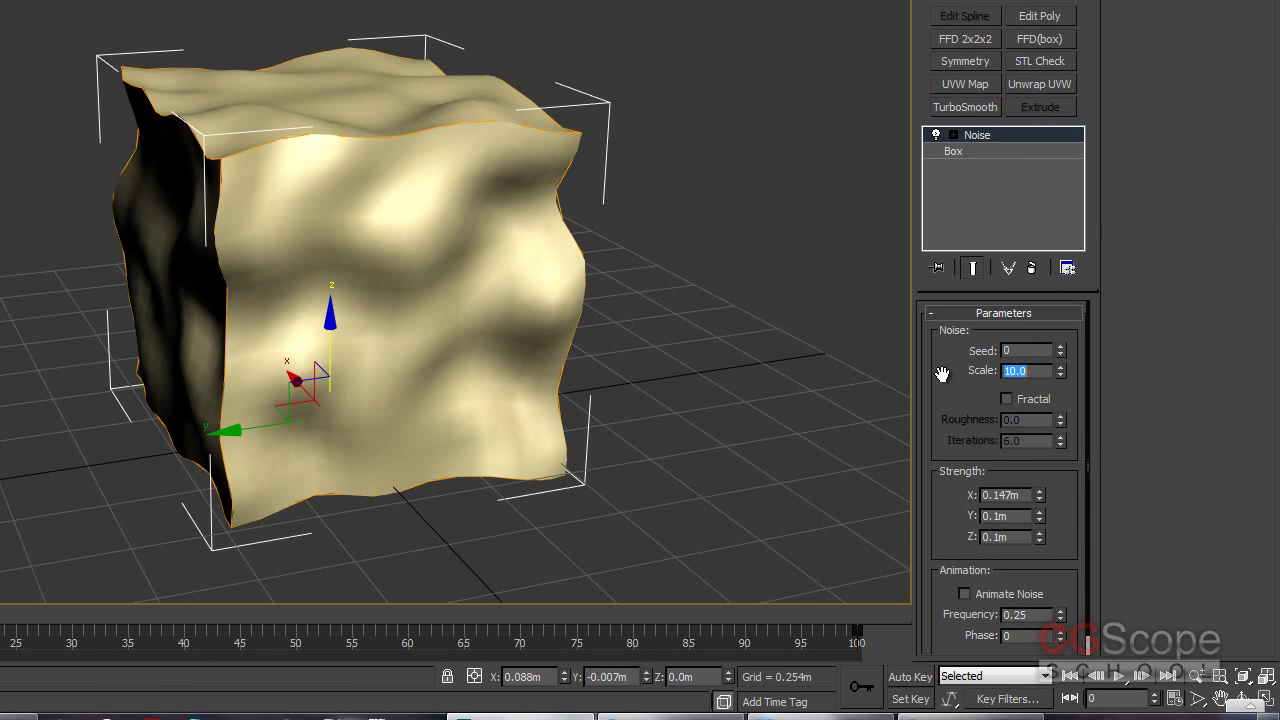
text(1.0)
key(Return)
- Set the Noise strength to 0.05m on the X, Y and Z axes
alt+middle_drag(590, 315, 571, 294)
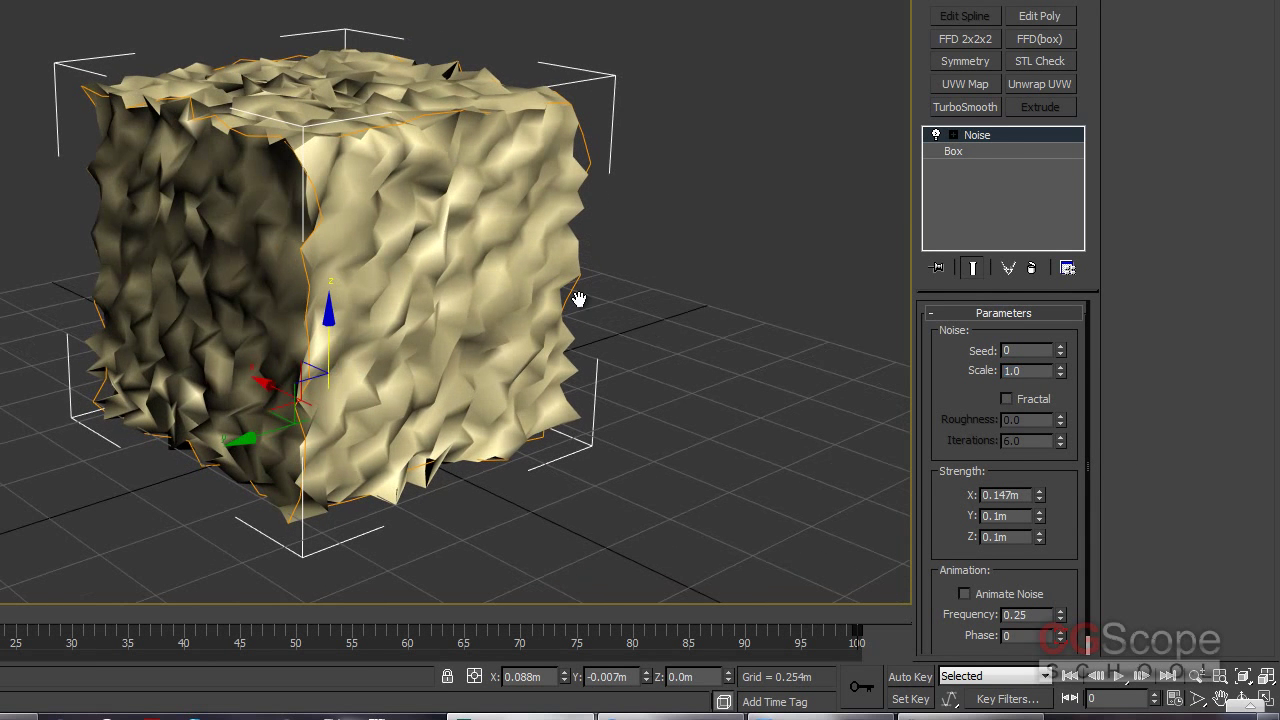
drag(1024, 494, 931, 494)
text(.05)
key(Tab)
text(.05)
key(Tab)
text(.)
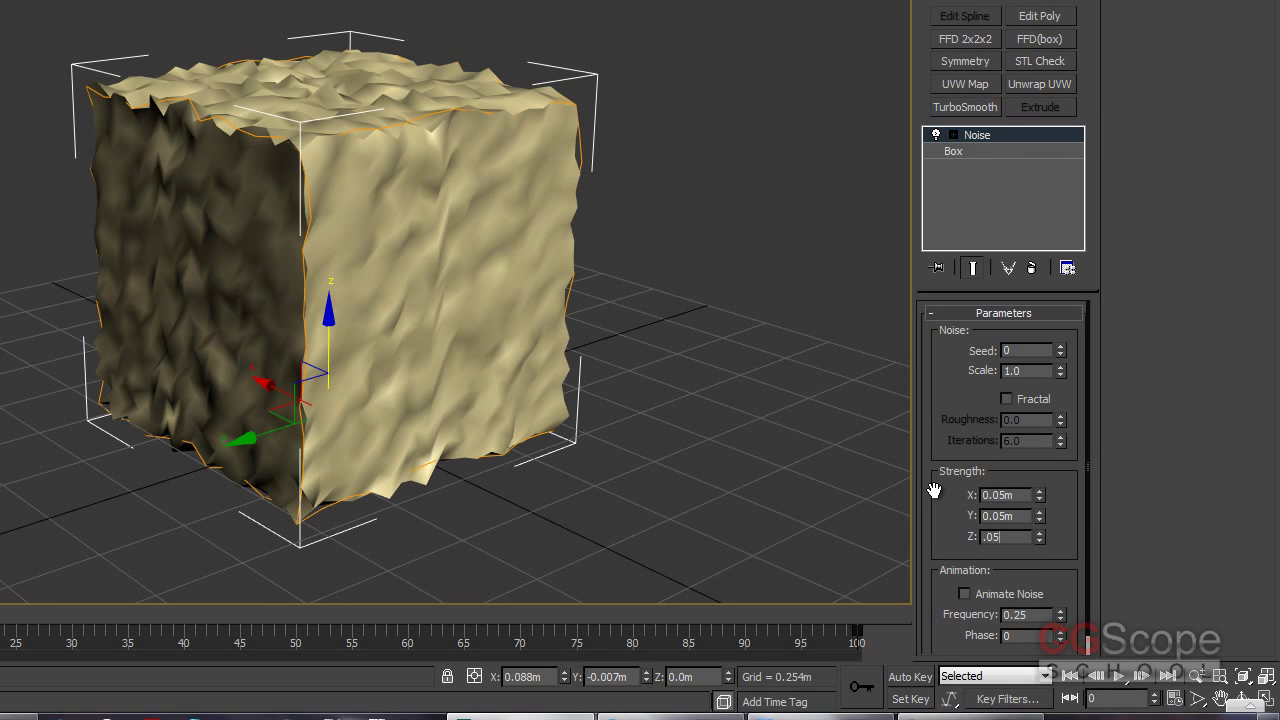
key(Return)
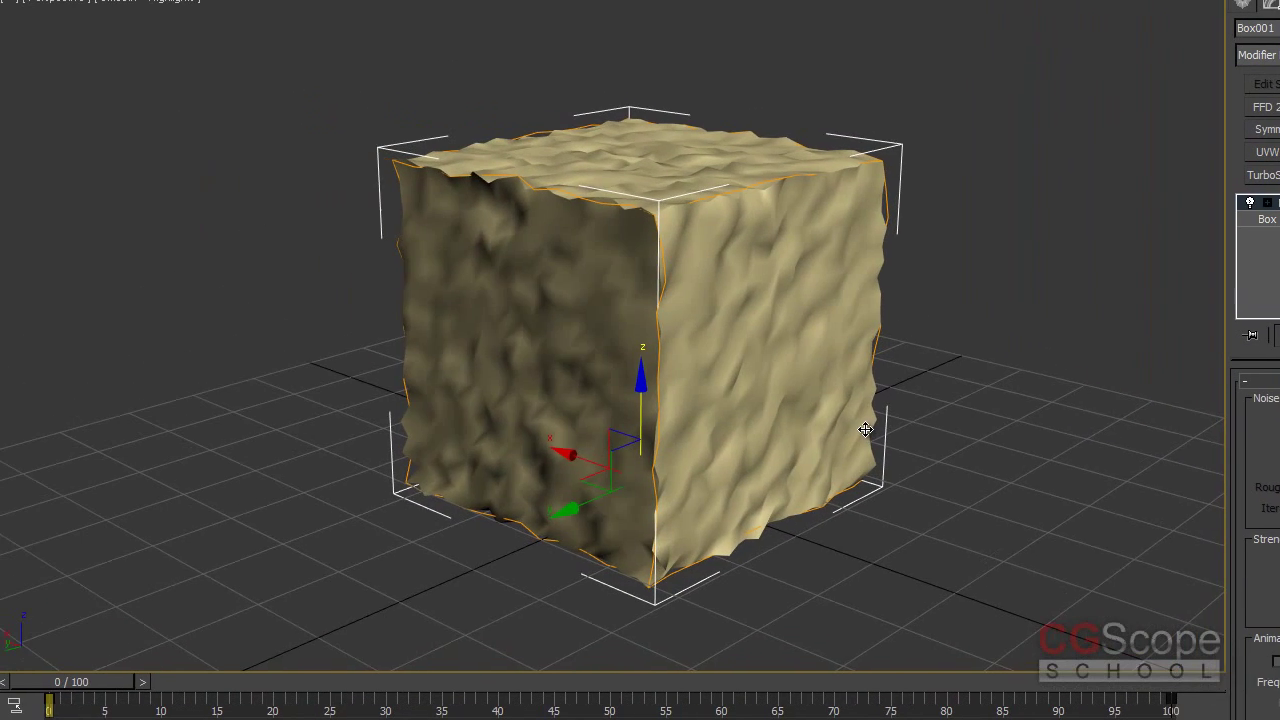
- Show edged faces on the cube, reselect it and shift it slightly right
mouse_move(865, 429)
alt+middle_down()
mouse_move(828, 349)
mouse_move(786, 349)
alt+middle_up()
key(F4)
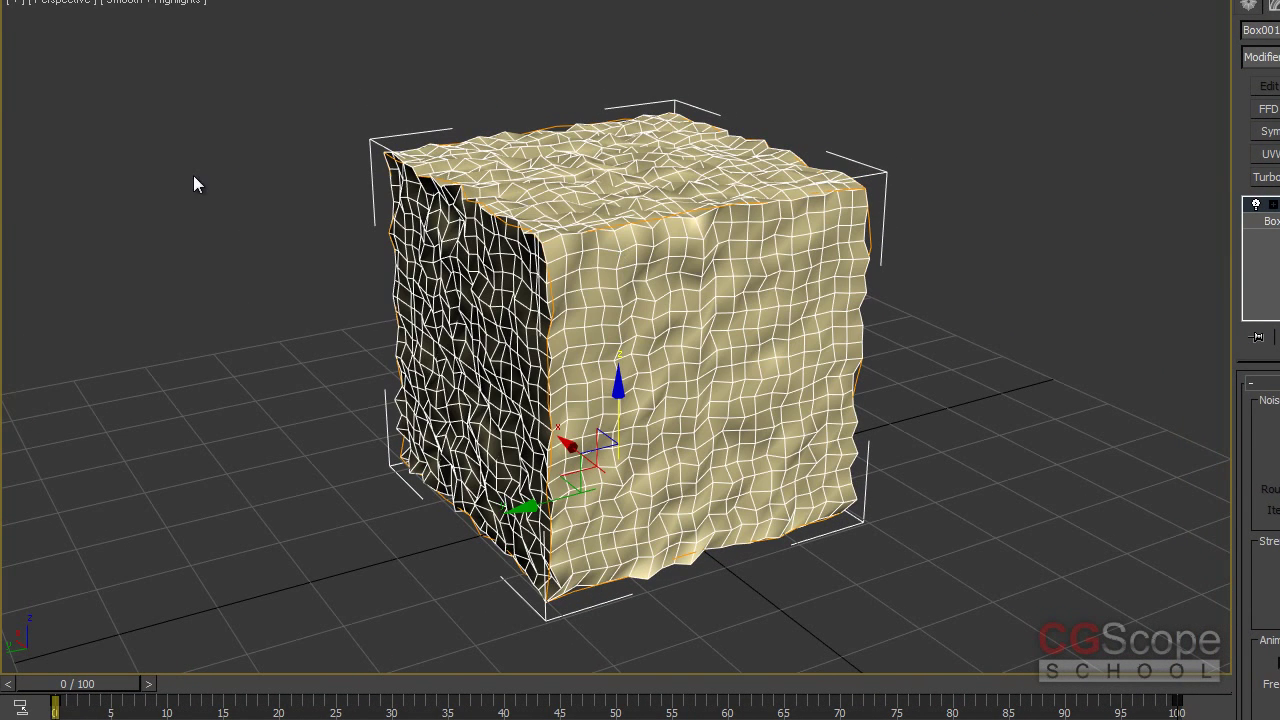
click(16, 3)
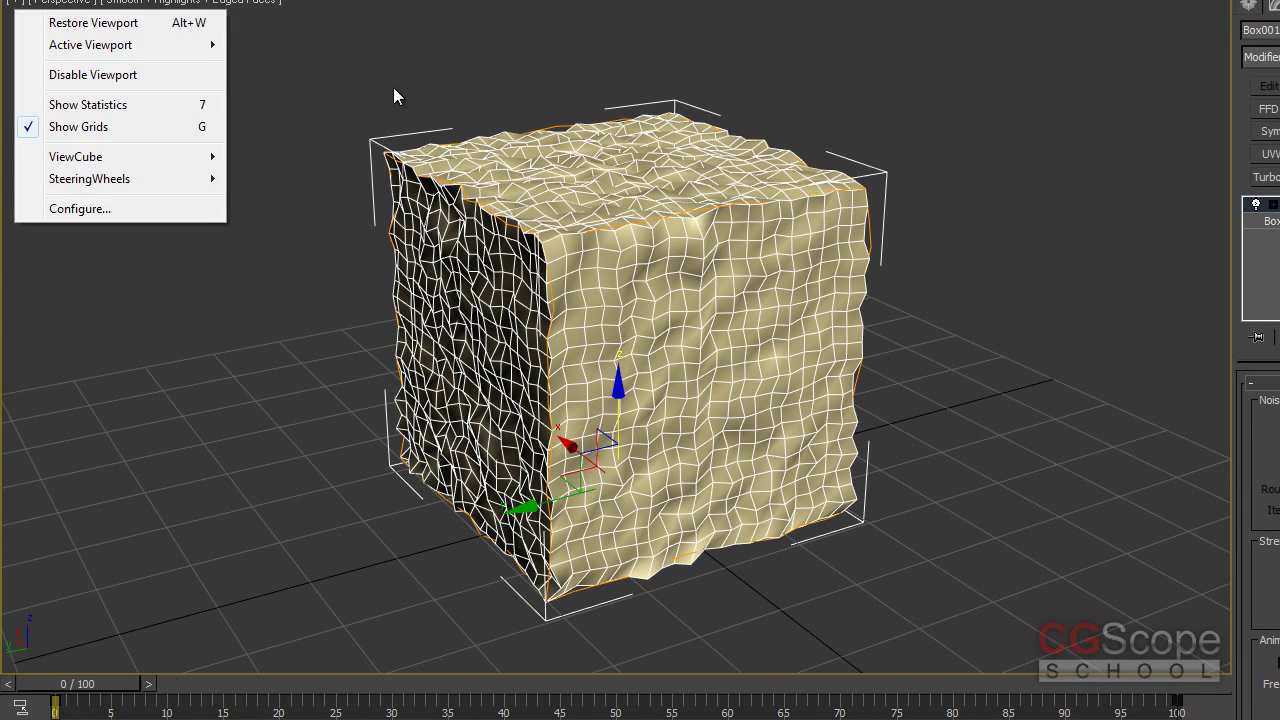
click(393, 96)
click(690, 270)
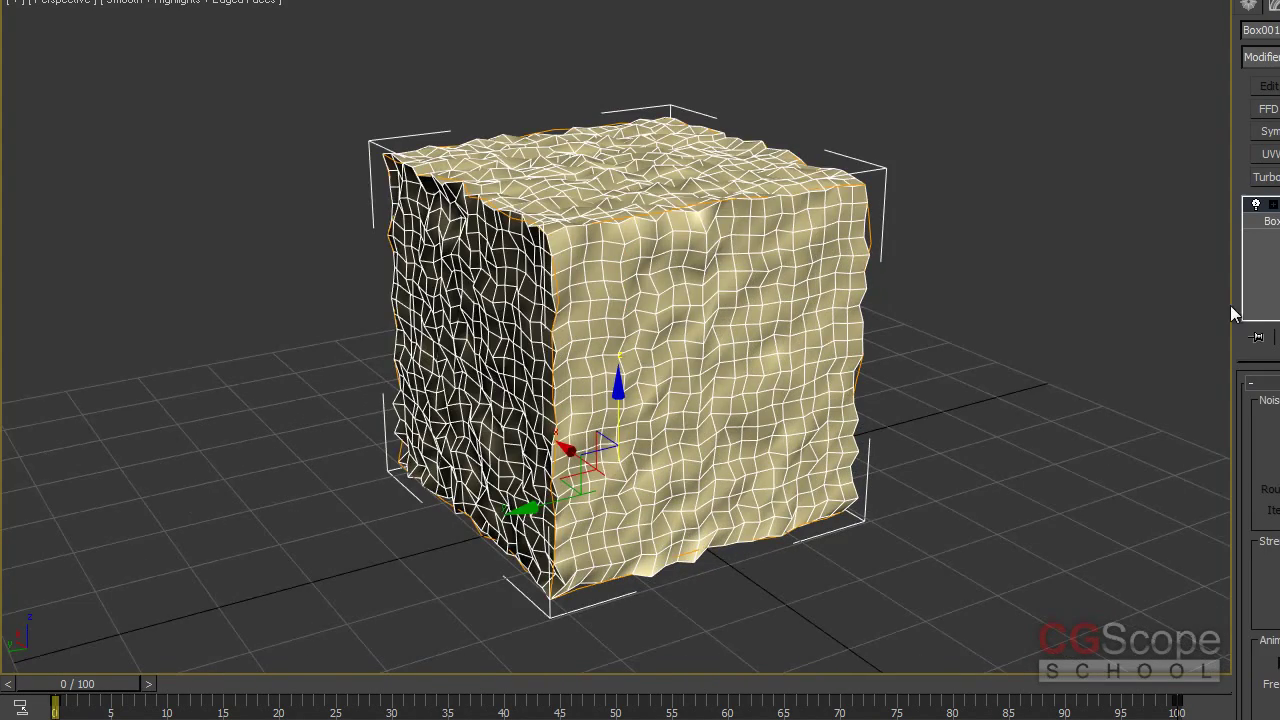
drag(694, 286, 771, 350)
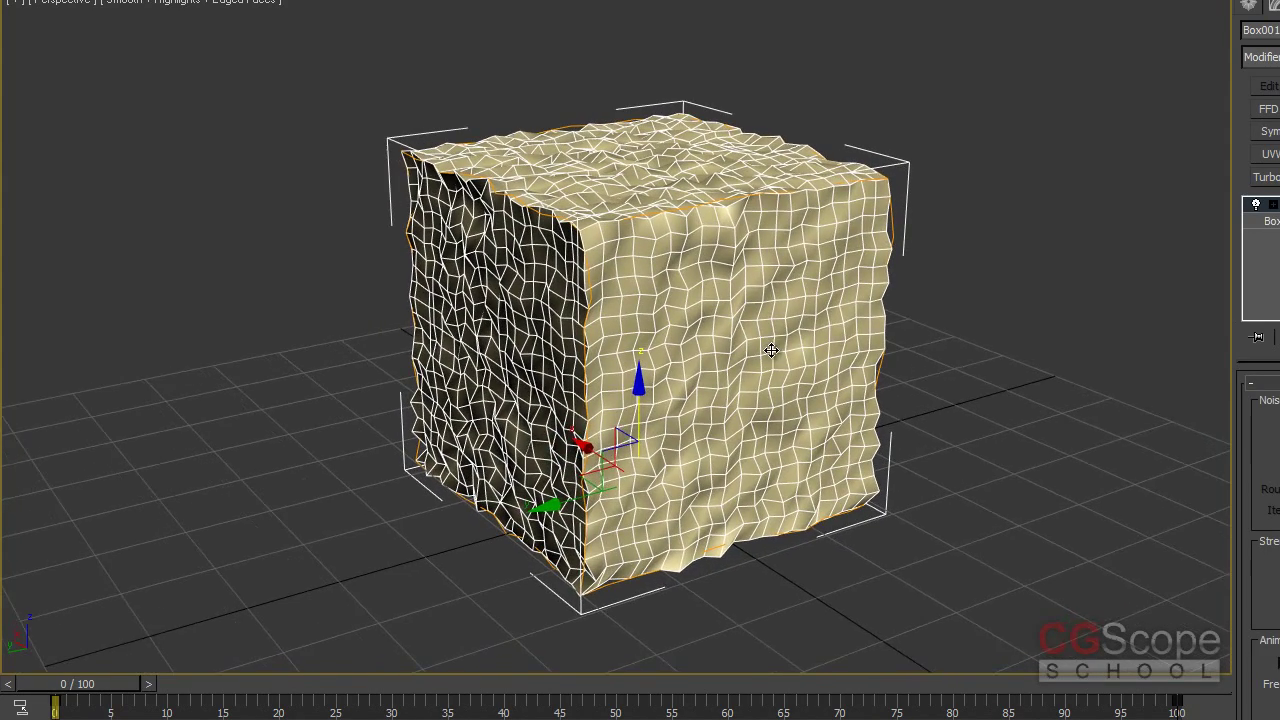
- Give Box001 30 length, width and height segments, then return to Noise
click(1268, 221)
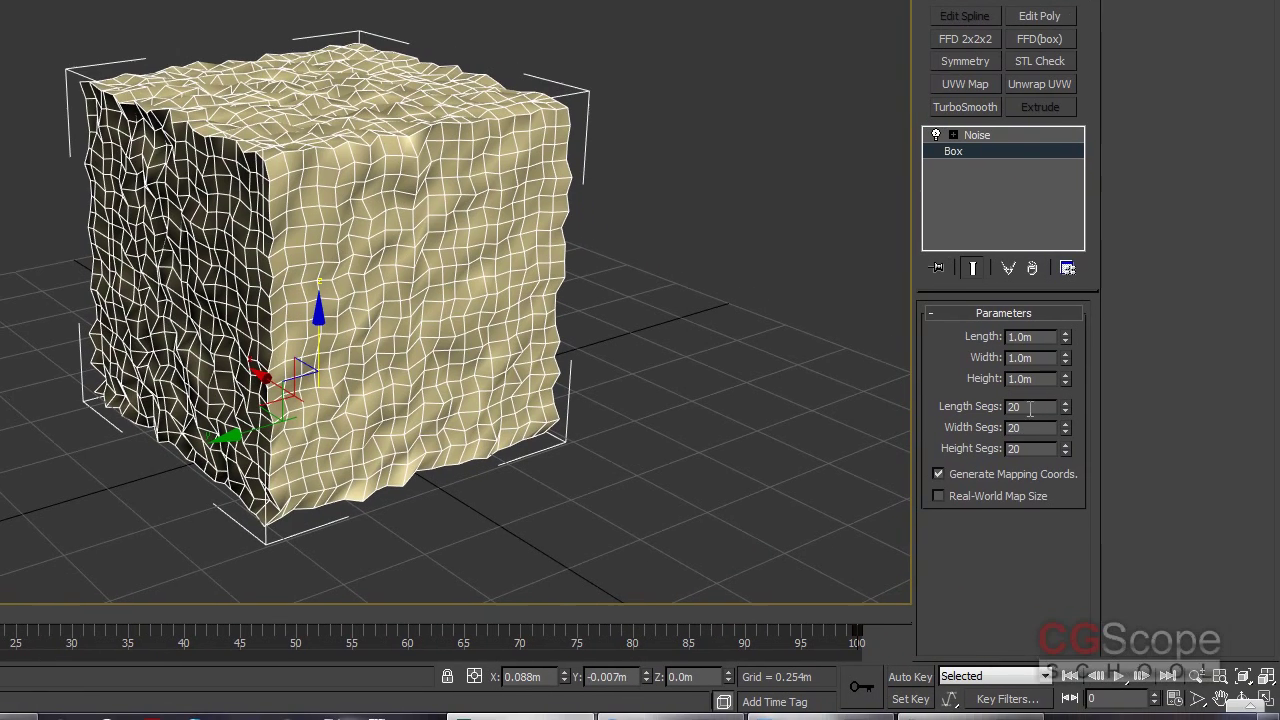
text(30)
key(Tab)
text(30)
key(Tab)
text(30)
key(Tab)
key(F4)
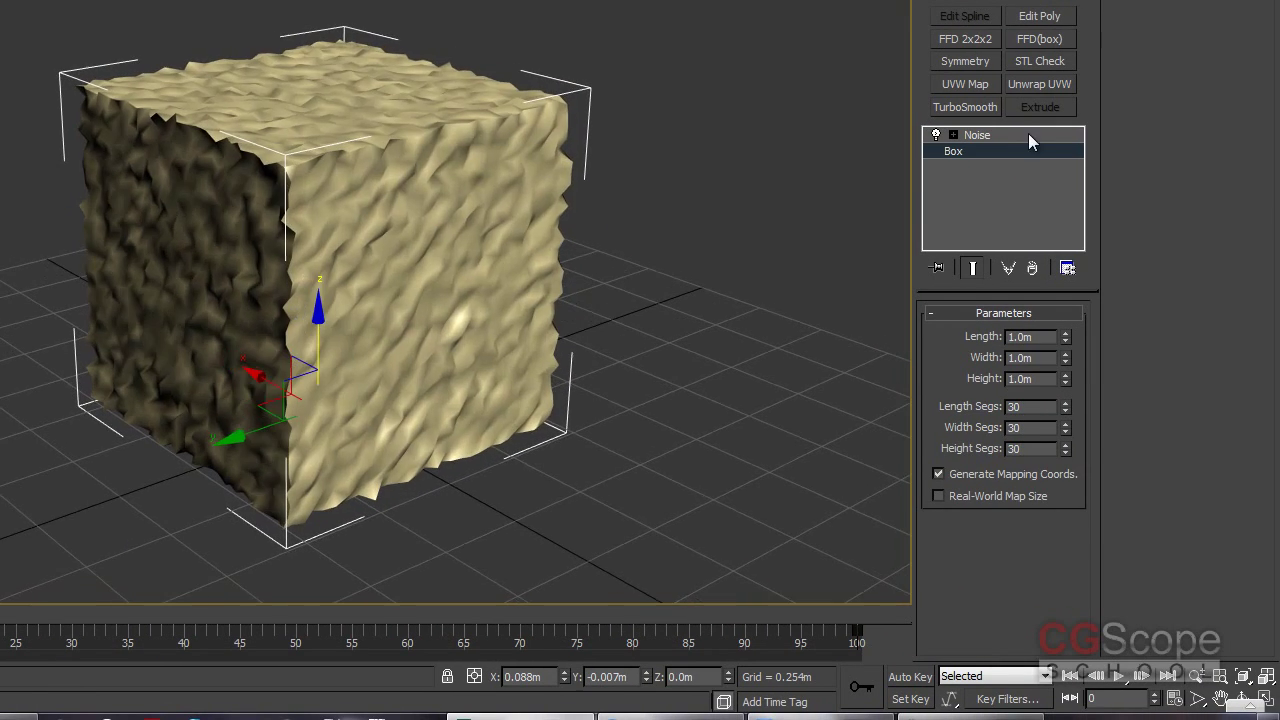
click(1019, 134)
alt+middle_drag(589, 281, 641, 271)
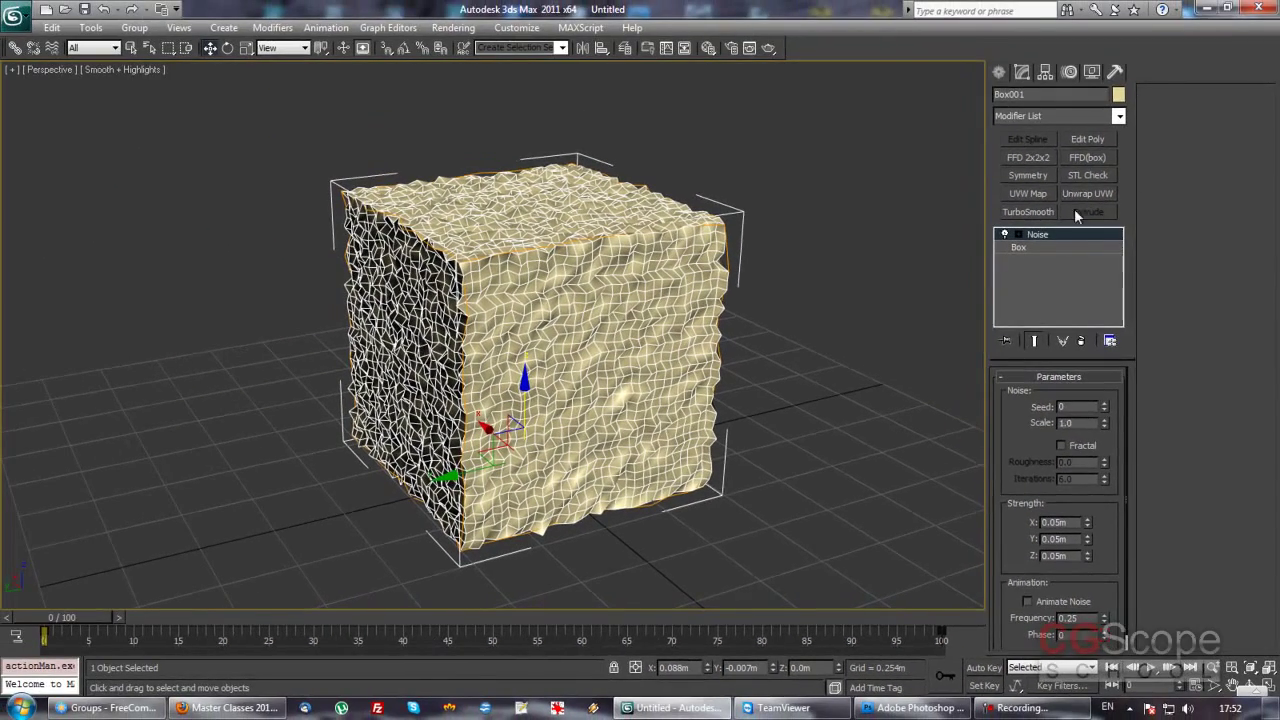
- Add TurboSmooth at 1 iteration above Noise and hide edged faces
click(1028, 212)
mouse_move(520, 325)
alt+middle_down()
mouse_move(560, 320)
mouse_move(587, 354)
alt+middle_up()
scroll(565, 314, up, 3)
scroll(565, 314, up, 2)
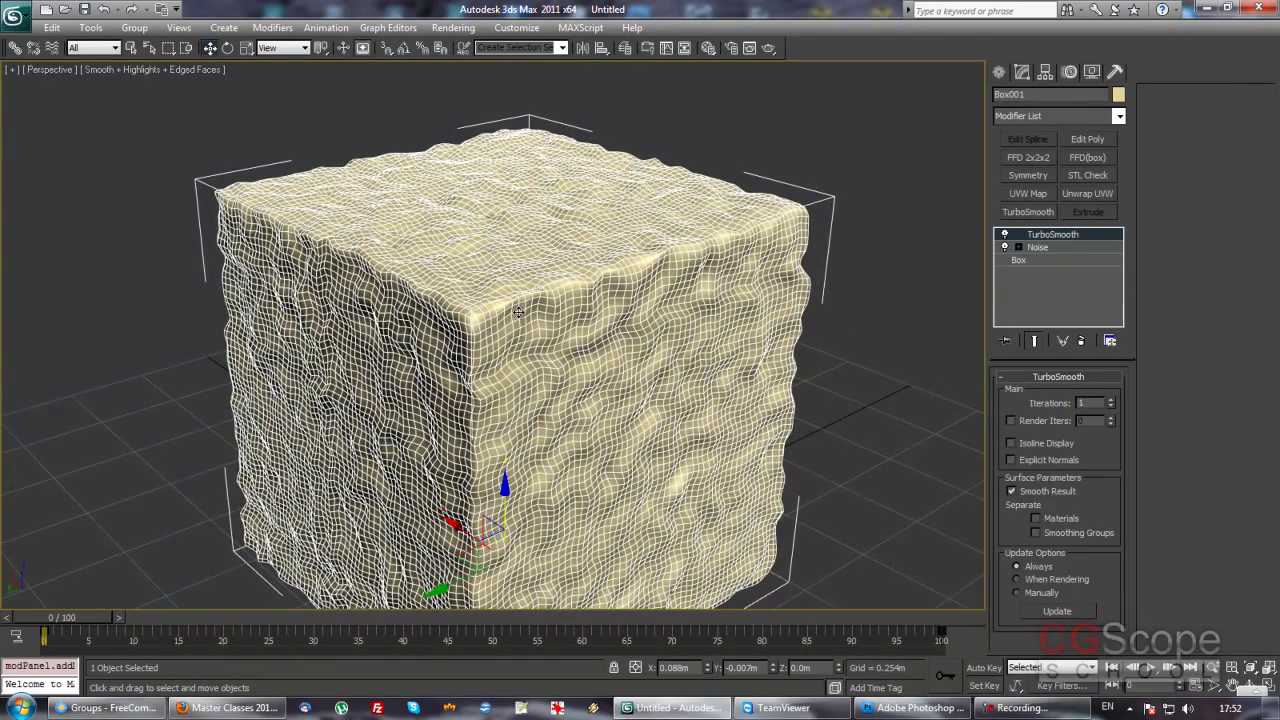
alt+middle_drag(537, 295, 550, 300)
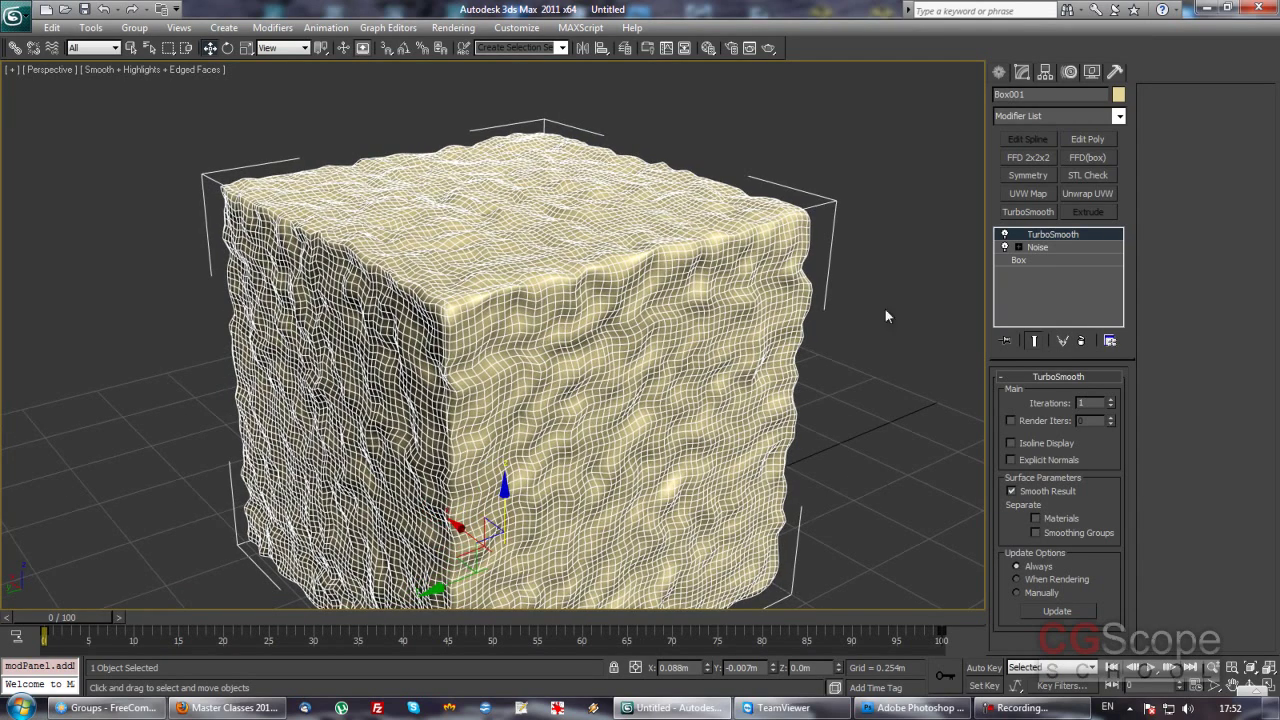
key(F4)
- Orbit, zoom and frame the smoothed cube to inspect its lumpy, stone-like surface
scroll(710, 384, down, 2)
scroll(710, 382, down, 2)
scroll(675, 376, down, 1)
middle_drag(622, 337, 632, 359)
mouse_move(659, 360)
alt+middle_down()
mouse_move(416, 354)
mouse_move(691, 329)
alt+middle_up()
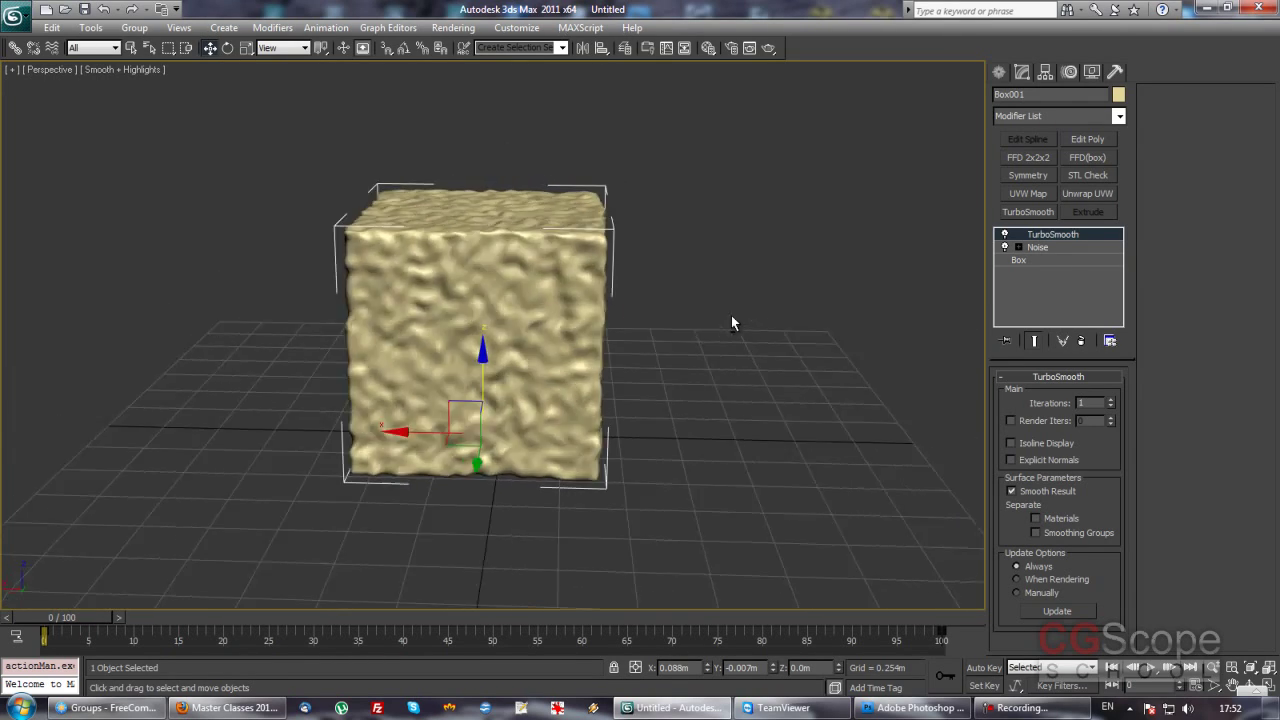
mouse_move(691, 329)
alt+middle_down()
mouse_move(640, 315)
mouse_move(637, 344)
alt+middle_up()
scroll(661, 310, up, 3)
scroll(656, 320, down, 4)
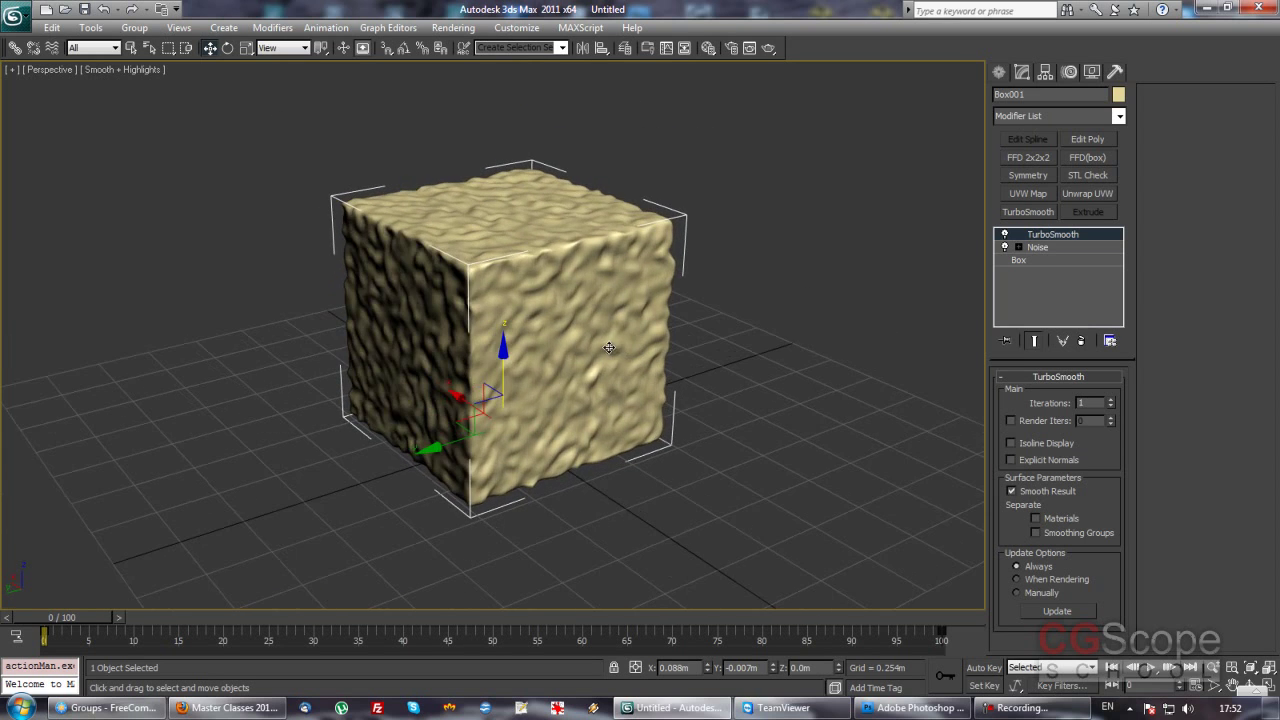
scroll(638, 344, down, 1)
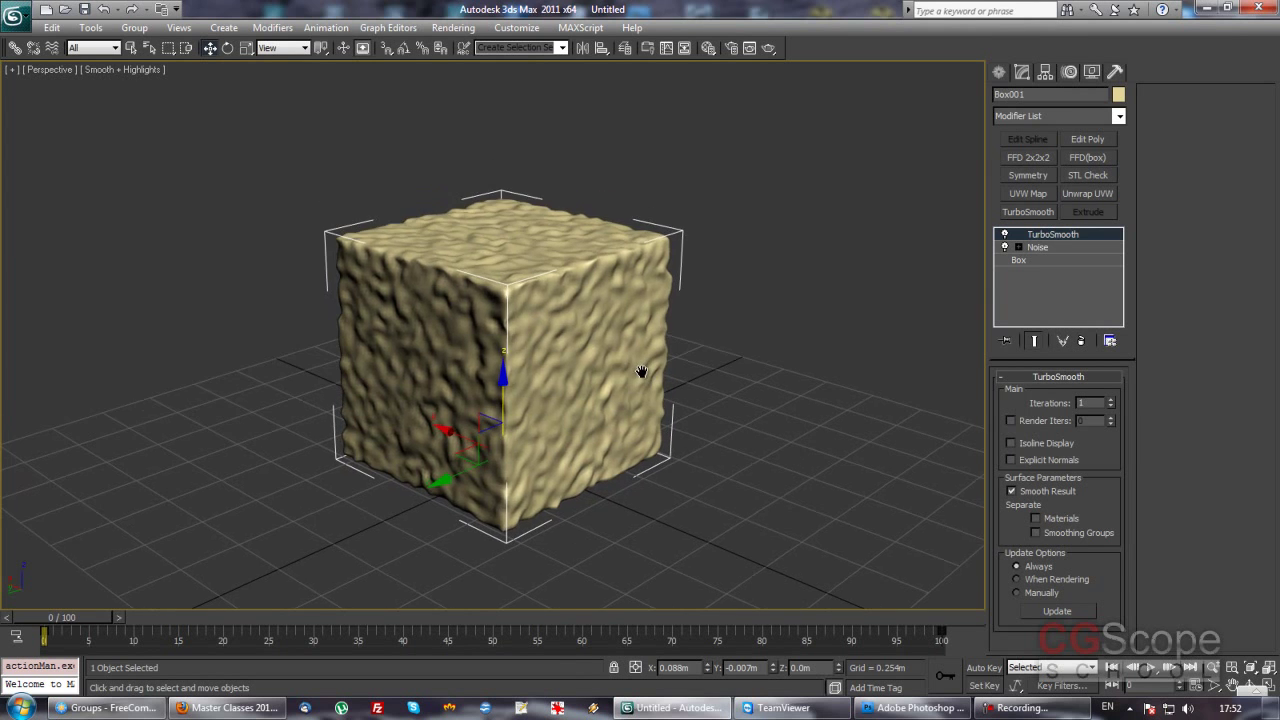
scroll(646, 371, down, 2)
scroll(608, 380, down, 4)
mouse_move(589, 369)
middle_down()
mouse_move(568, 342)
mouse_move(530, 348)
mouse_move(555, 356)
middle_up()
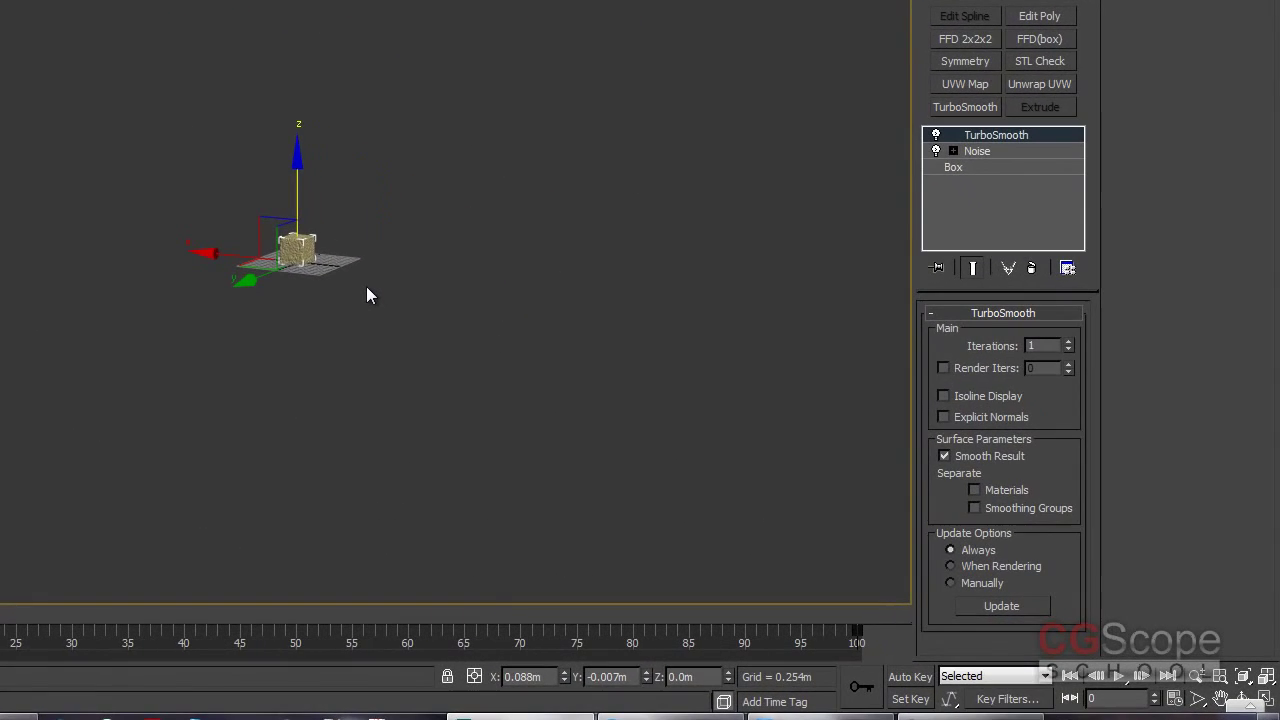
key(z)
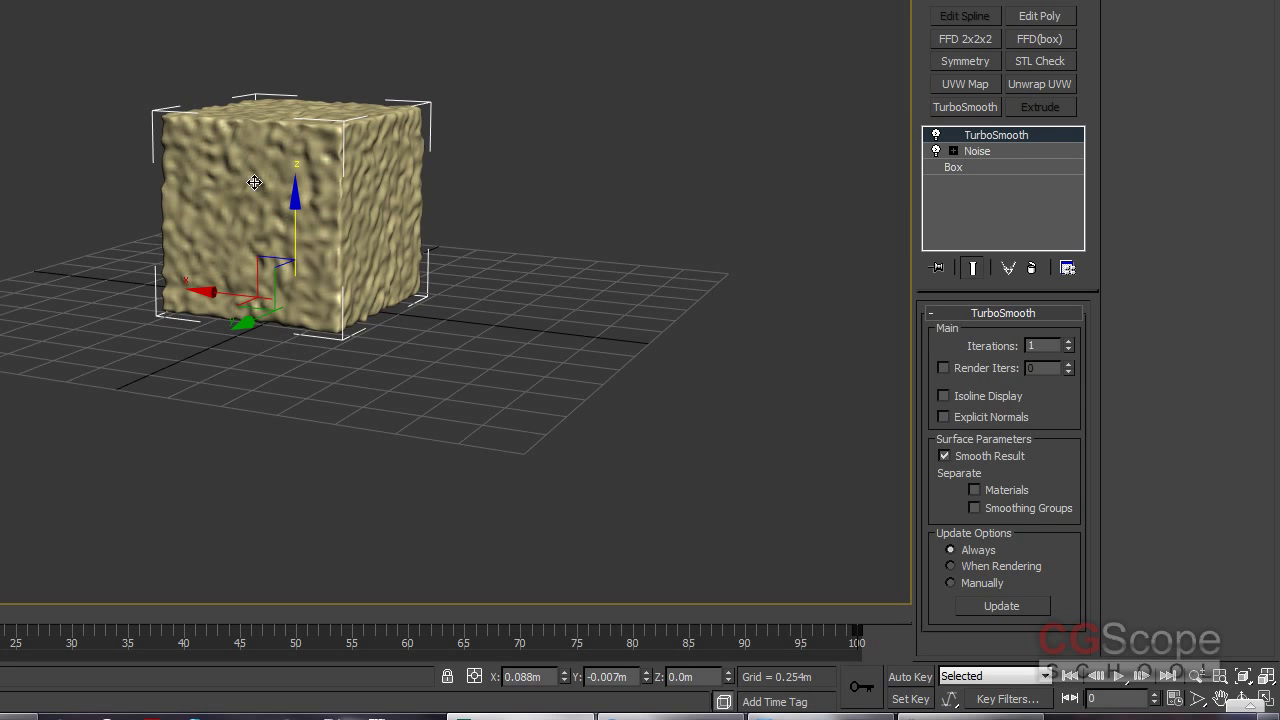
mouse_move(384, 196)
alt+middle_down()
mouse_move(388, 254)
mouse_move(513, 272)
alt+middle_up()
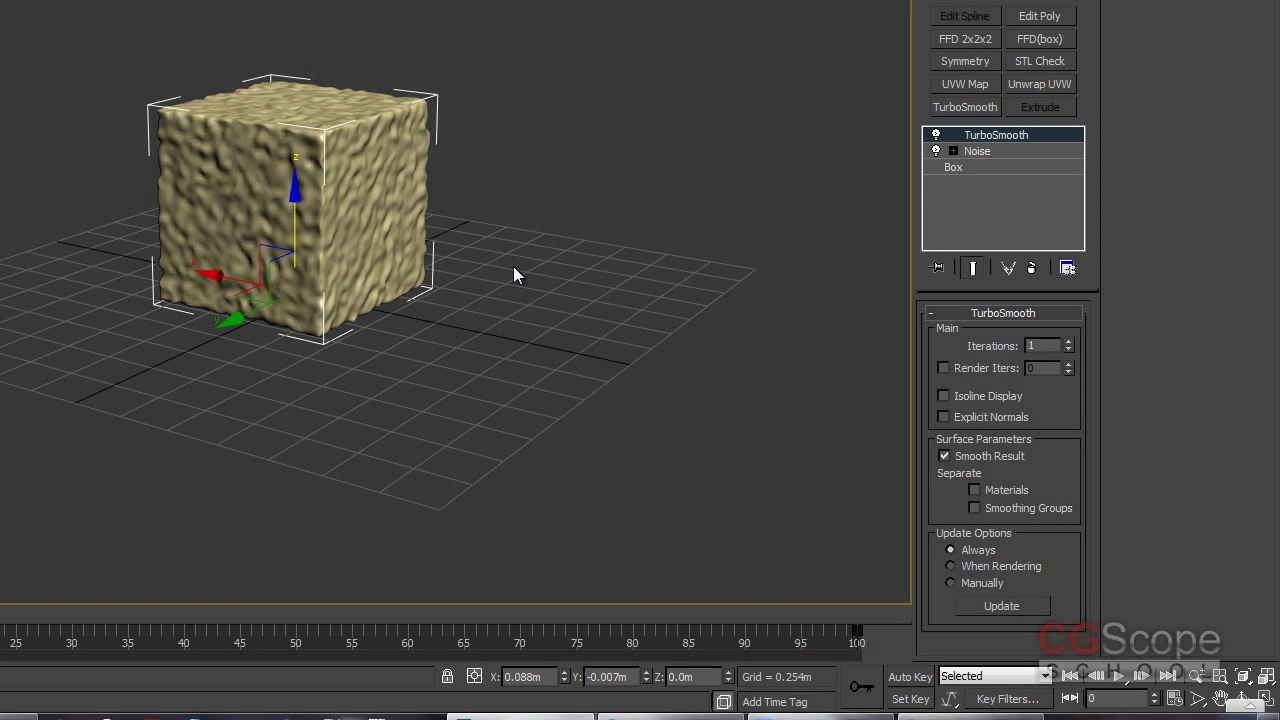
scroll(513, 266, up, 5)
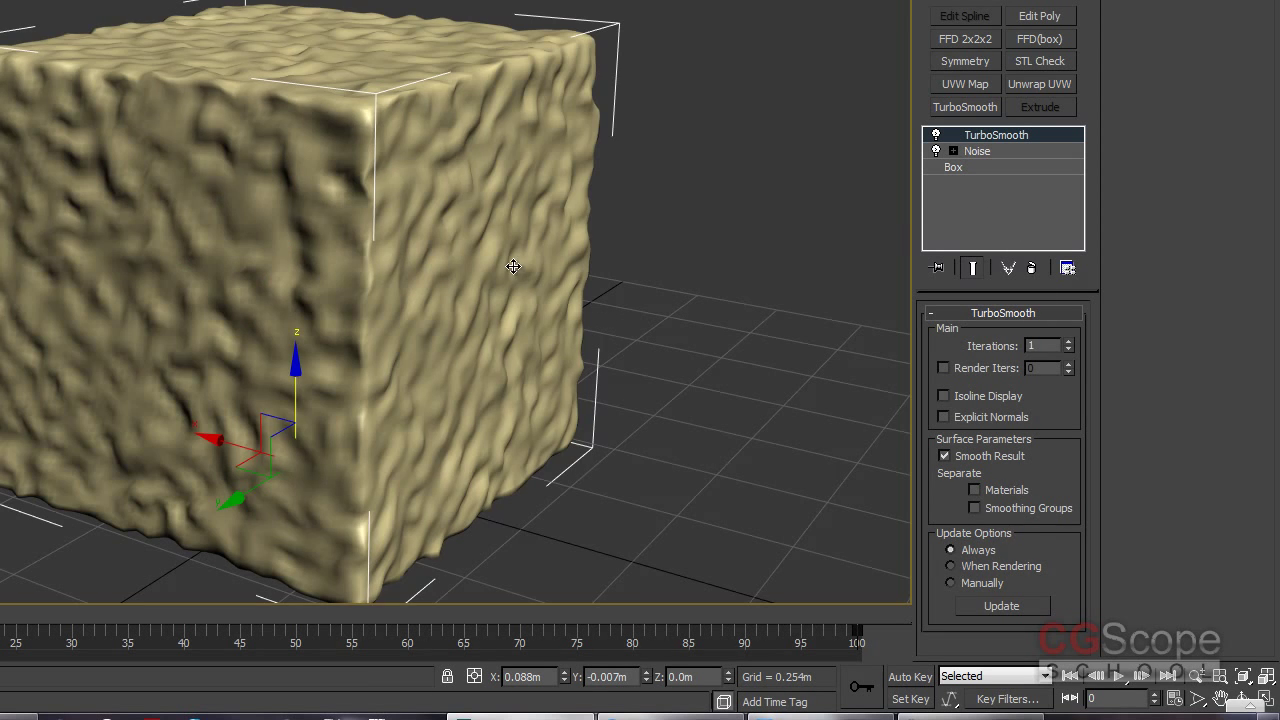
scroll(526, 301, down, 3)
scroll(531, 300, down, 2)
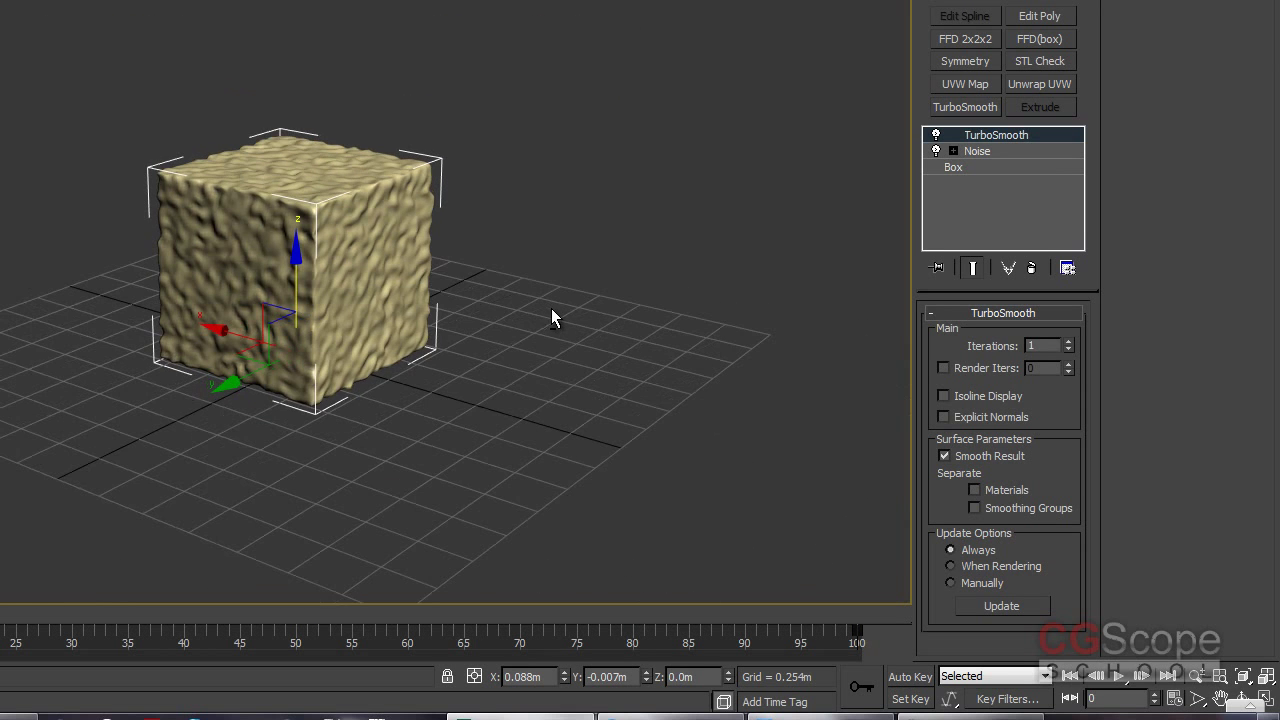
scroll(540, 290, up, 2)
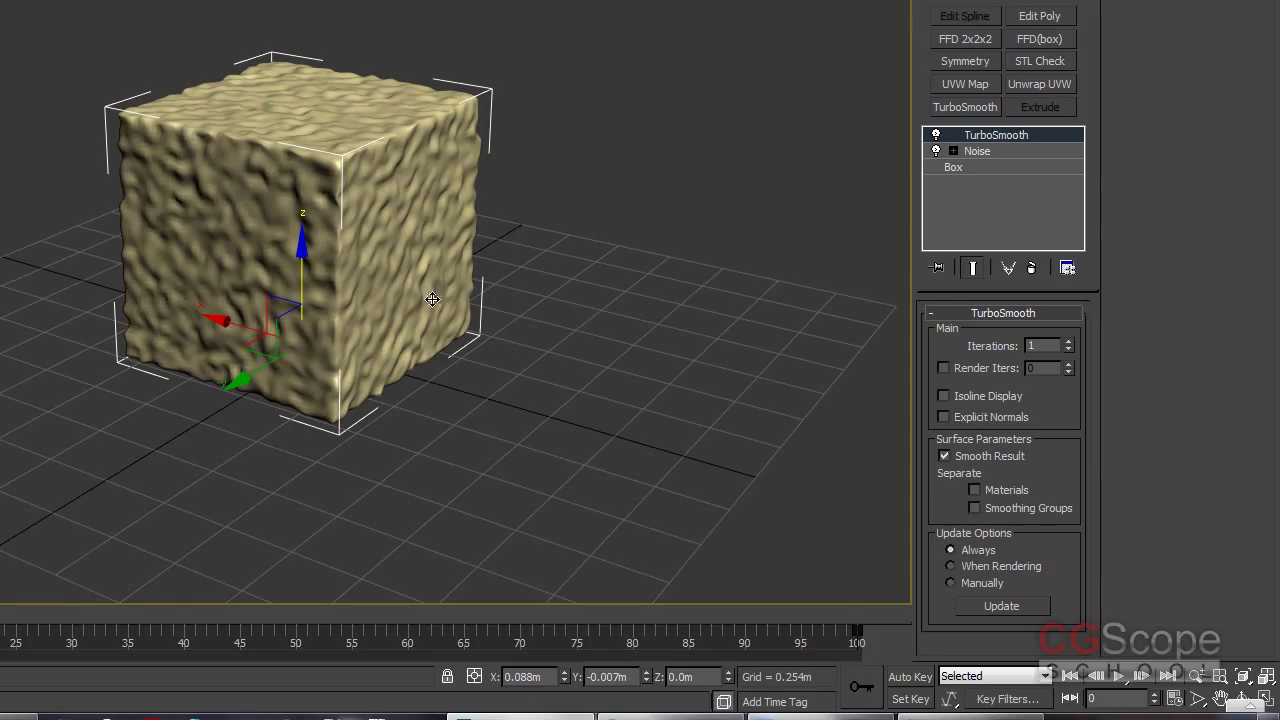
- Delete the noisy cube and choose the Plane standard primitive
key(Delete)
scroll(347, 280, up, 2)
middle_drag(347, 280, 446, 300)
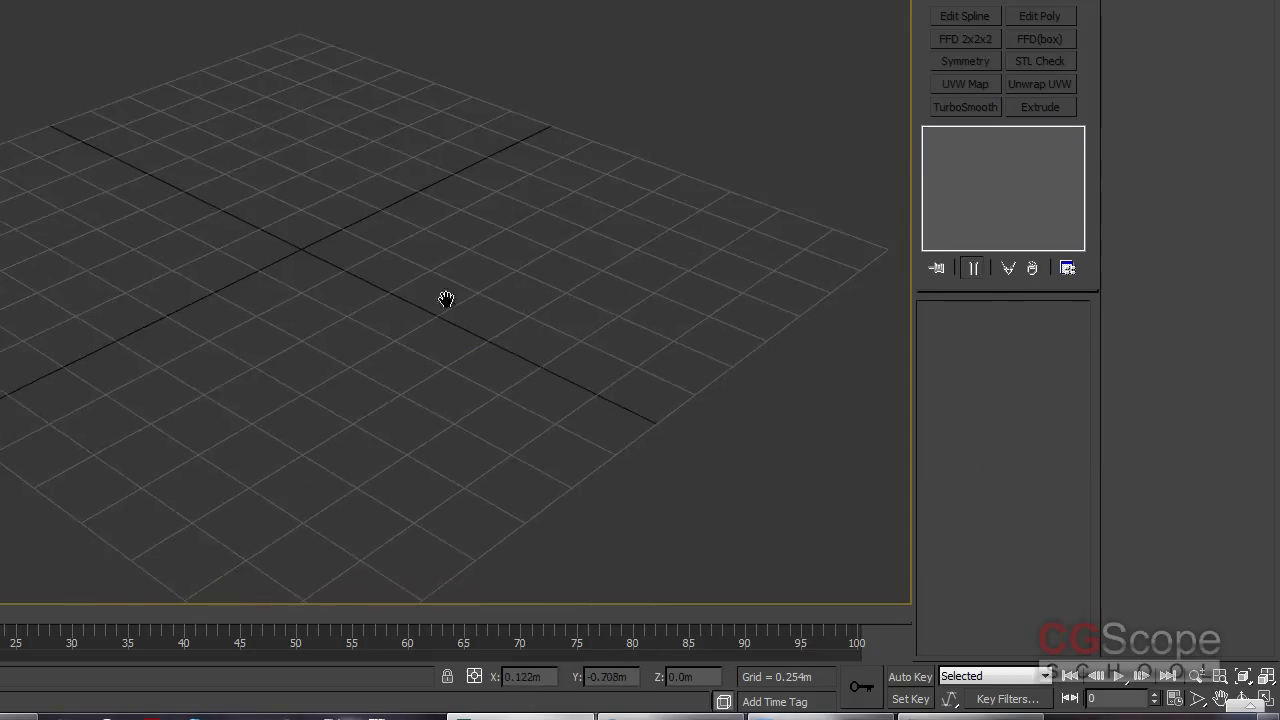
click(935, 3)
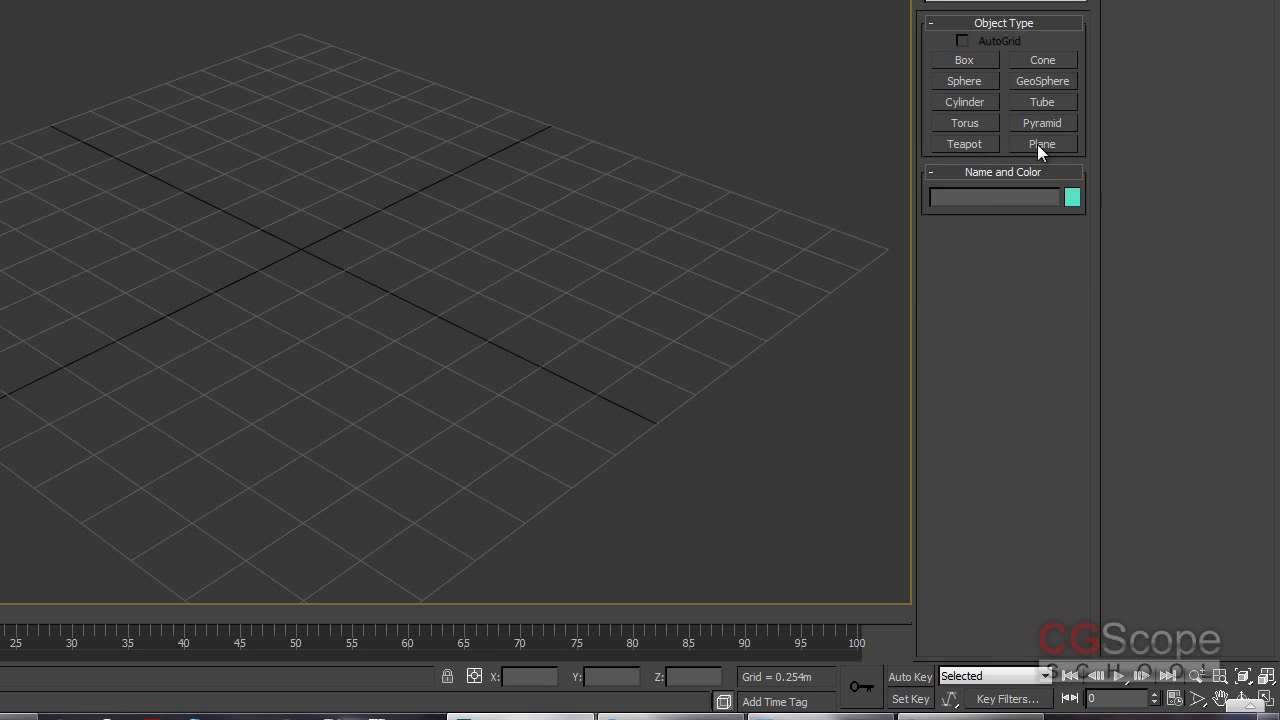
click(1040, 144)
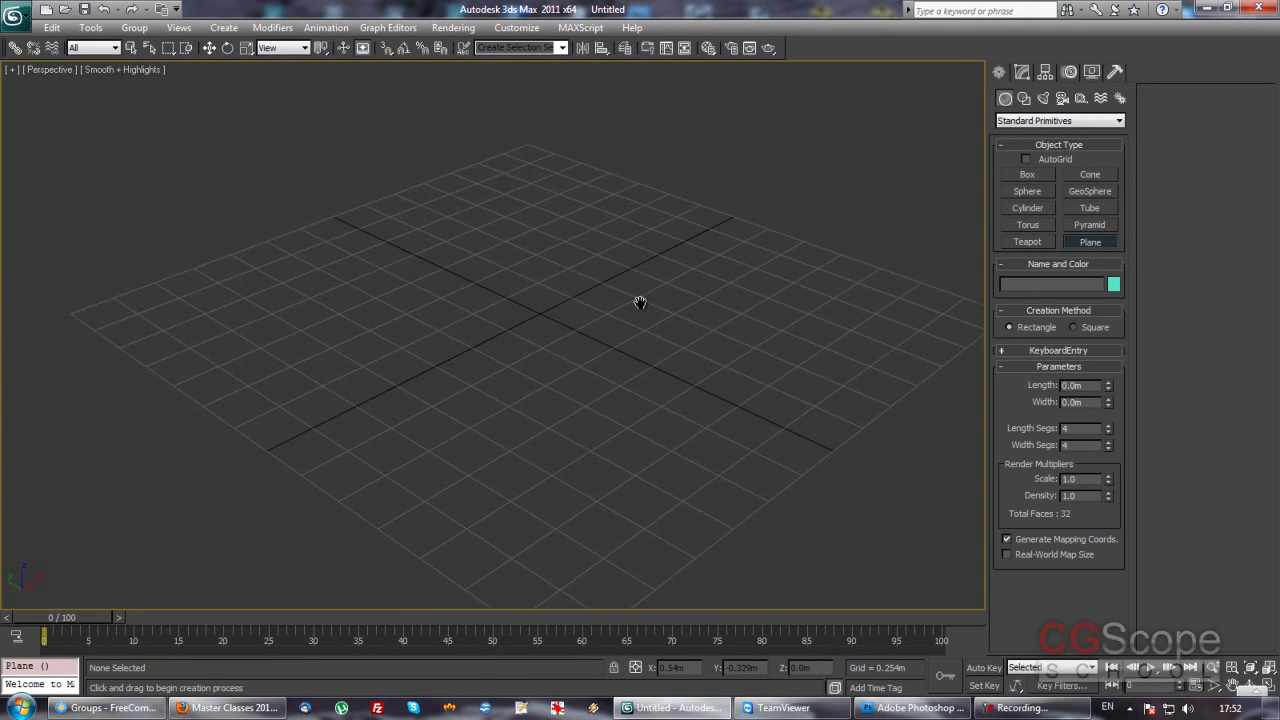
scroll(640, 303, down, 5)
- Draw a roughly 4 m plane on the grid, showing its edges and hiding the grid
mouse_move(594, 329)
alt+middle_down()
mouse_move(517, 380)
mouse_move(399, 238)
alt+middle_up()
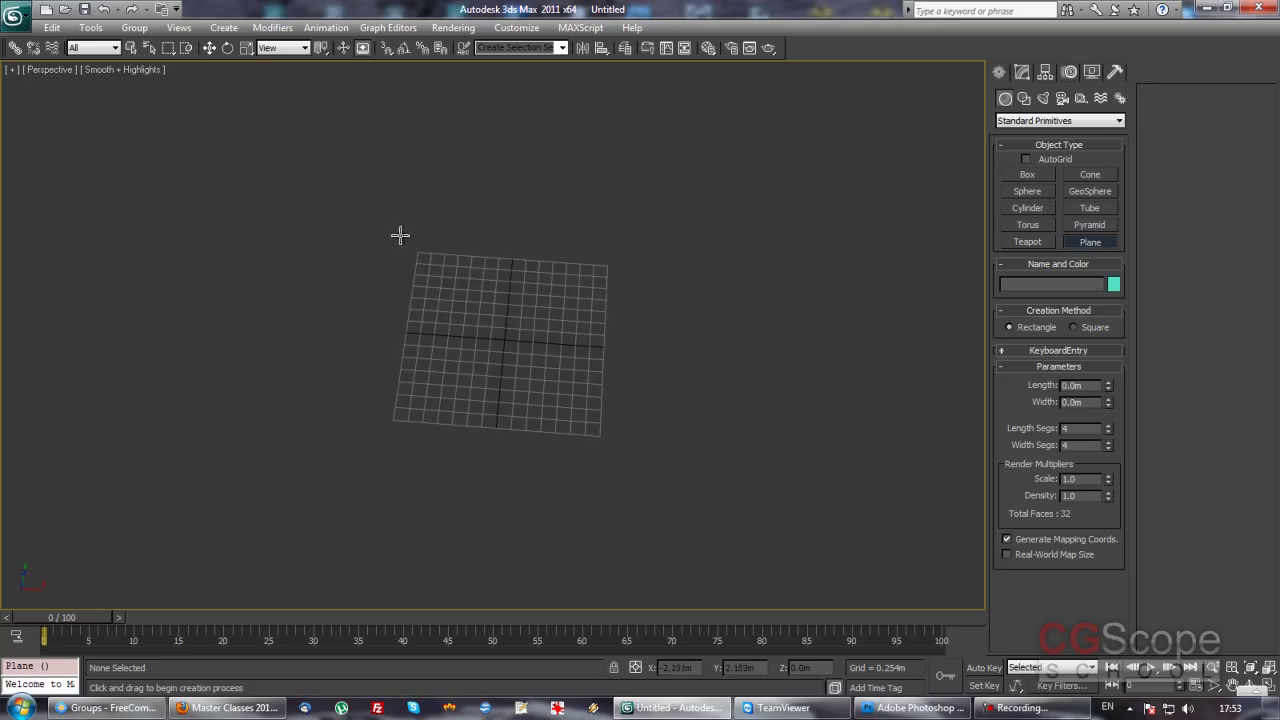
drag(399, 235, 612, 455)
mouse_move(612, 455)
alt+middle_down()
mouse_move(657, 428)
mouse_move(600, 415)
alt+middle_up()
key(w)
key(F4)
scroll(581, 378, up, 2)
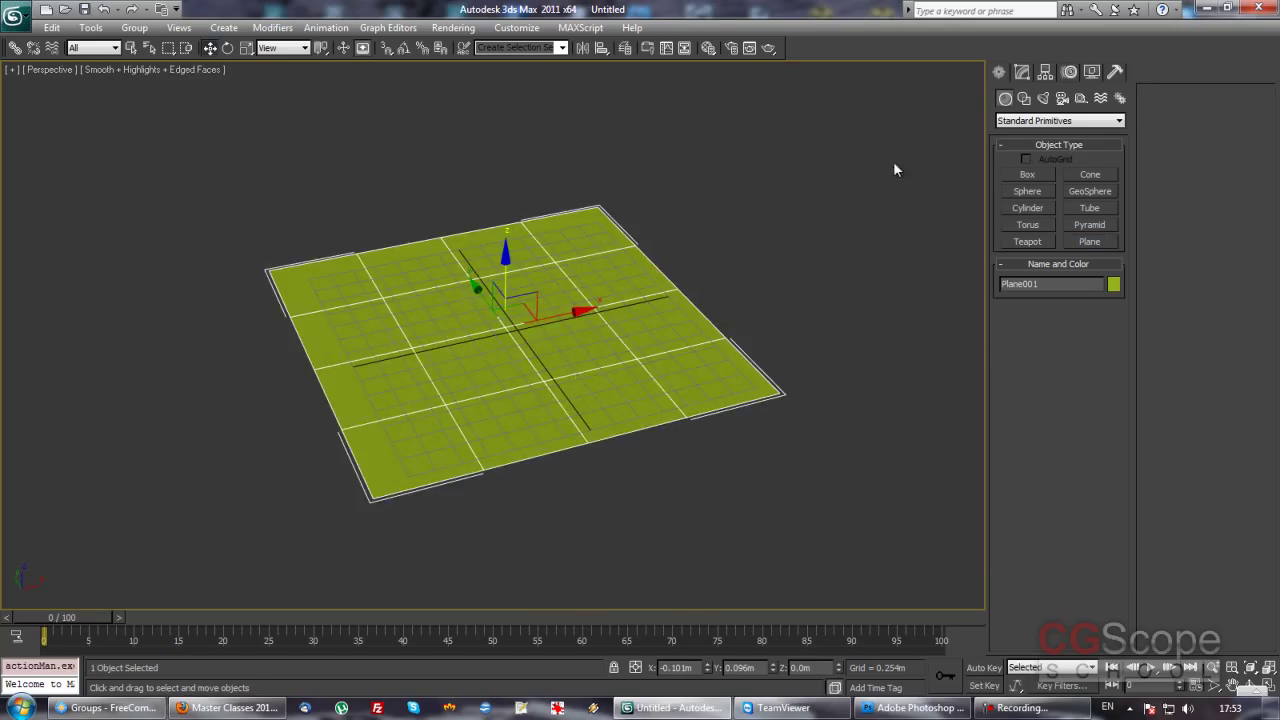
click(1022, 73)
mouse_move(706, 330)
alt+middle_down()
mouse_move(706, 309)
mouse_move(691, 306)
mouse_move(628, 320)
alt+middle_up()
key(g)
scroll(628, 320, up, 2)
scroll(614, 329, down, 1)
scroll(606, 320, up, 1)
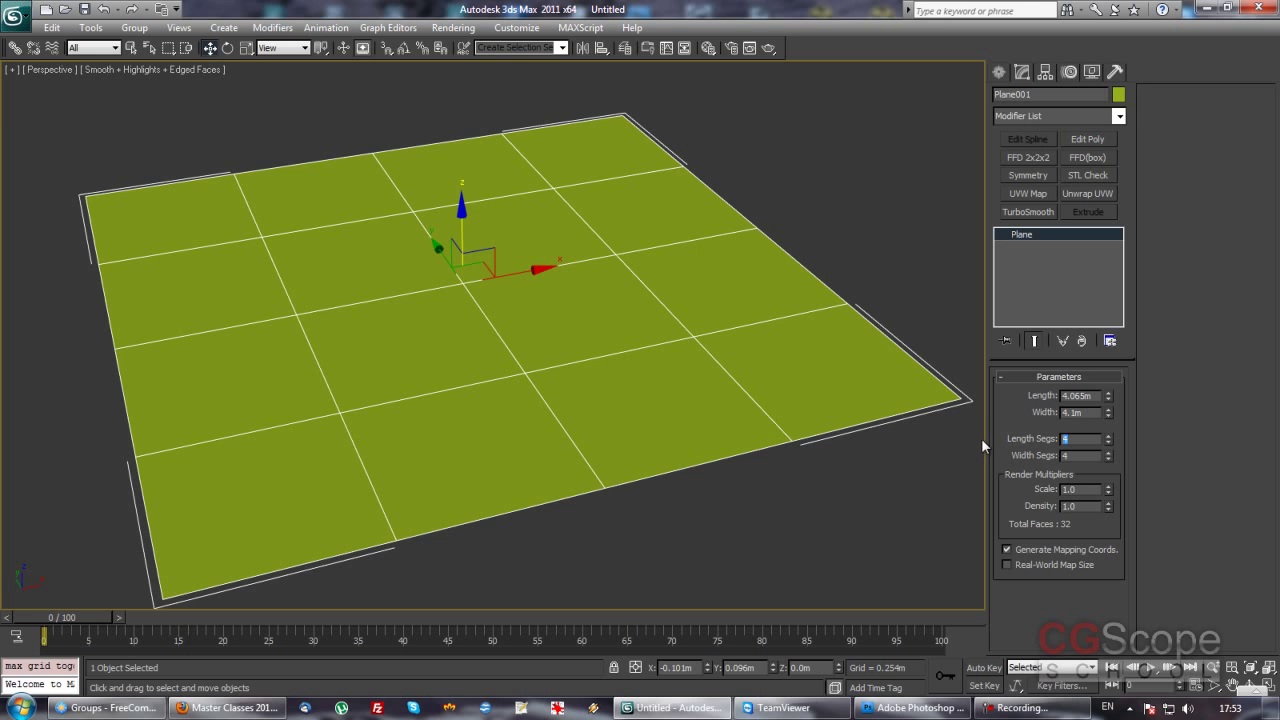
- Set Plane001's length and width segments to 40 each
text(30)
key(Tab)
text(30)
key(Tab)
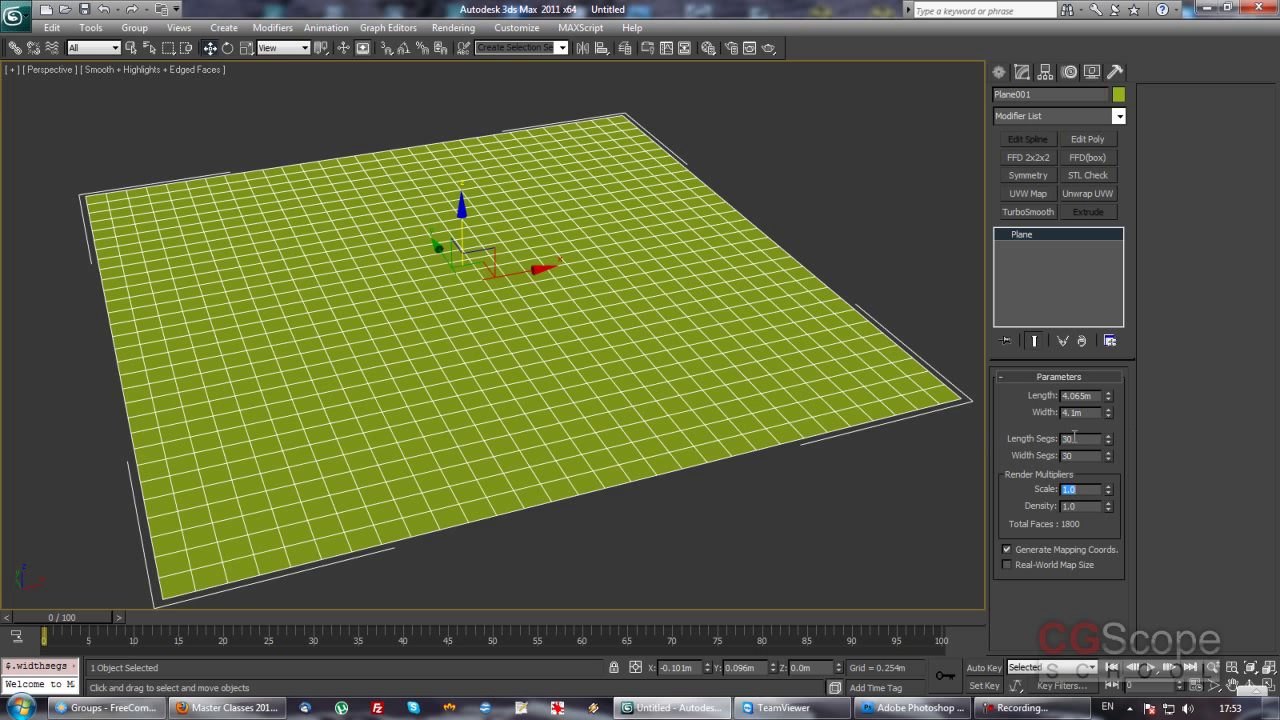
text(40)
key(Tab)
text(40)
key(Tab)
mouse_move(603, 422)
alt+middle_down()
mouse_move(651, 362)
mouse_move(822, 337)
alt+middle_up()
scroll(652, 364, down, 2)
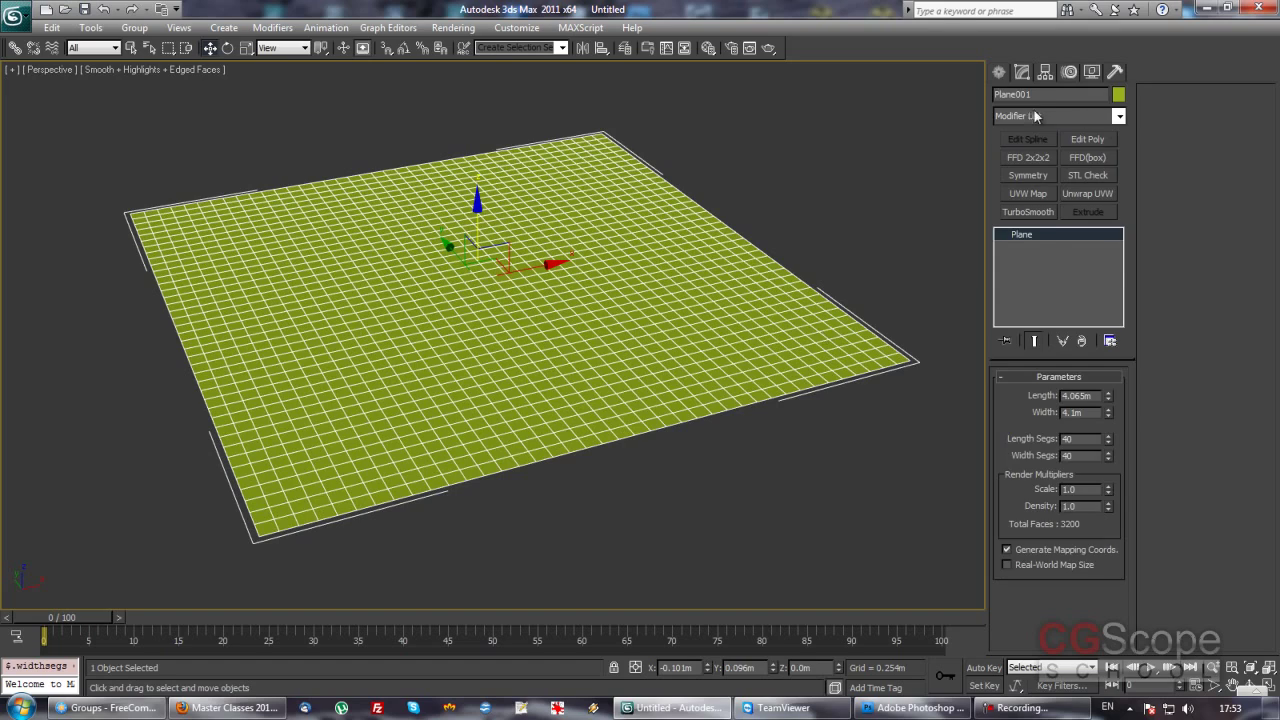
click(999, 73)
mouse_move(677, 406)
alt+middle_down()
mouse_move(663, 403)
mouse_move(689, 366)
mouse_move(689, 380)
mouse_move(760, 303)
alt+middle_up()
- Add a Noise modifier to Plane001 from the Modifier List
click(1020, 73)
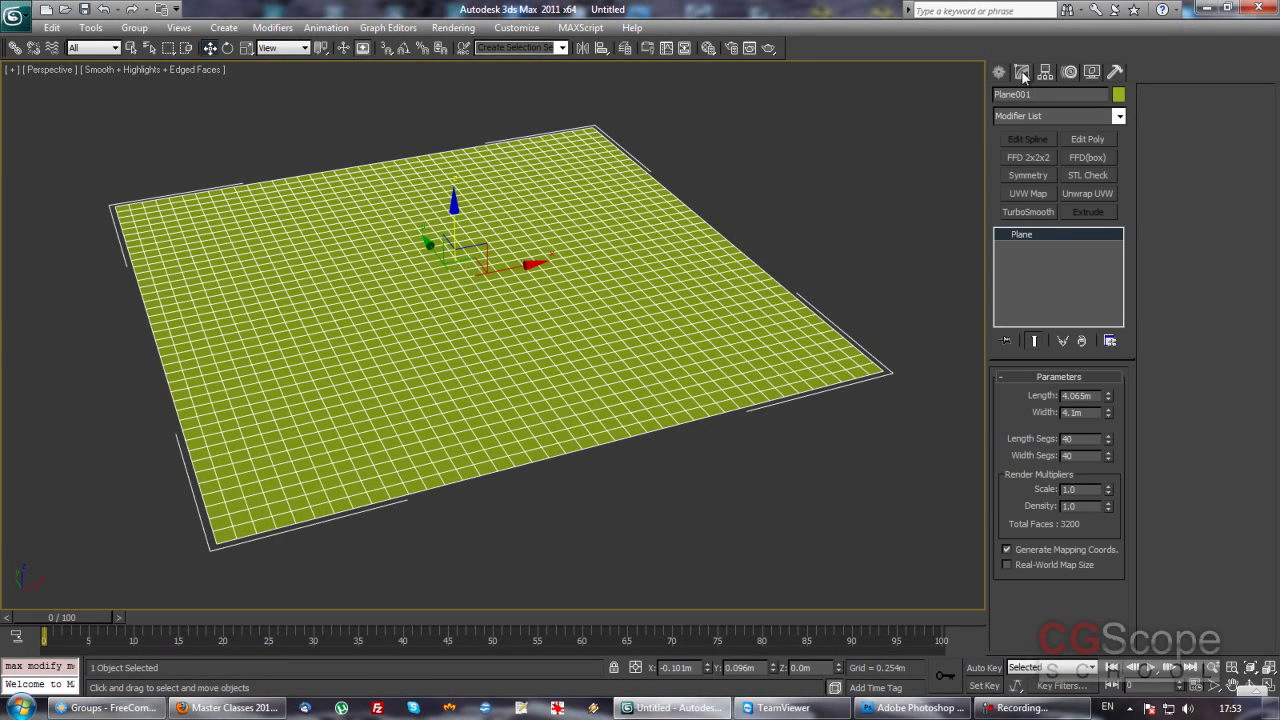
click(1118, 117)
key(n)
key(Return)
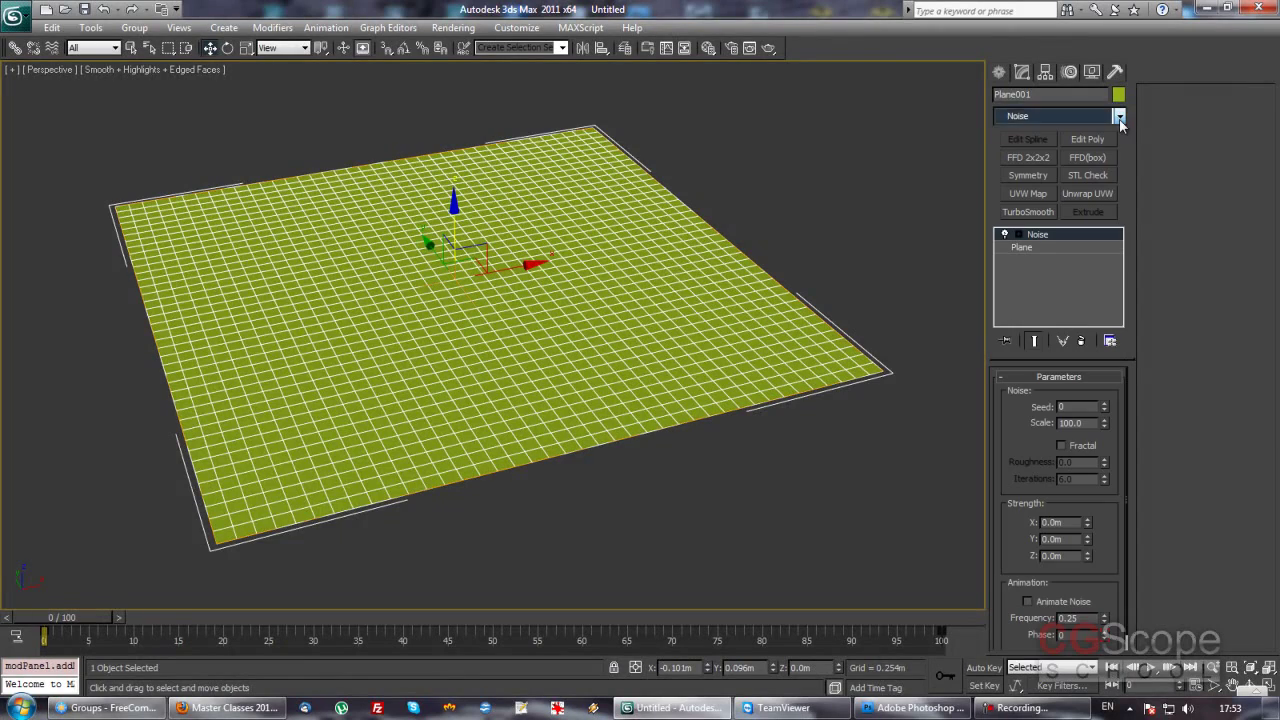
alt+middle_drag(729, 277, 748, 280)
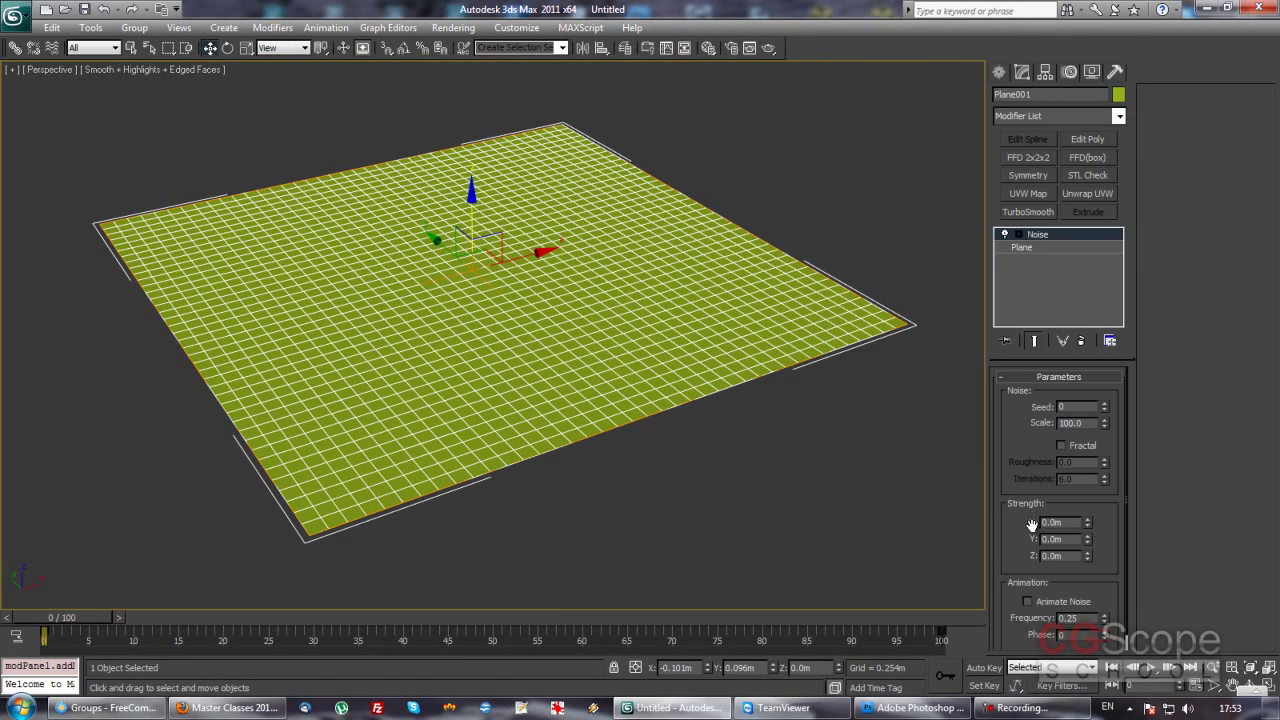
scroll(634, 442, up, 3)
scroll(640, 366, down, 5)
scroll(505, 358, down, 2)
alt+middle_drag(589, 337, 349, 330)
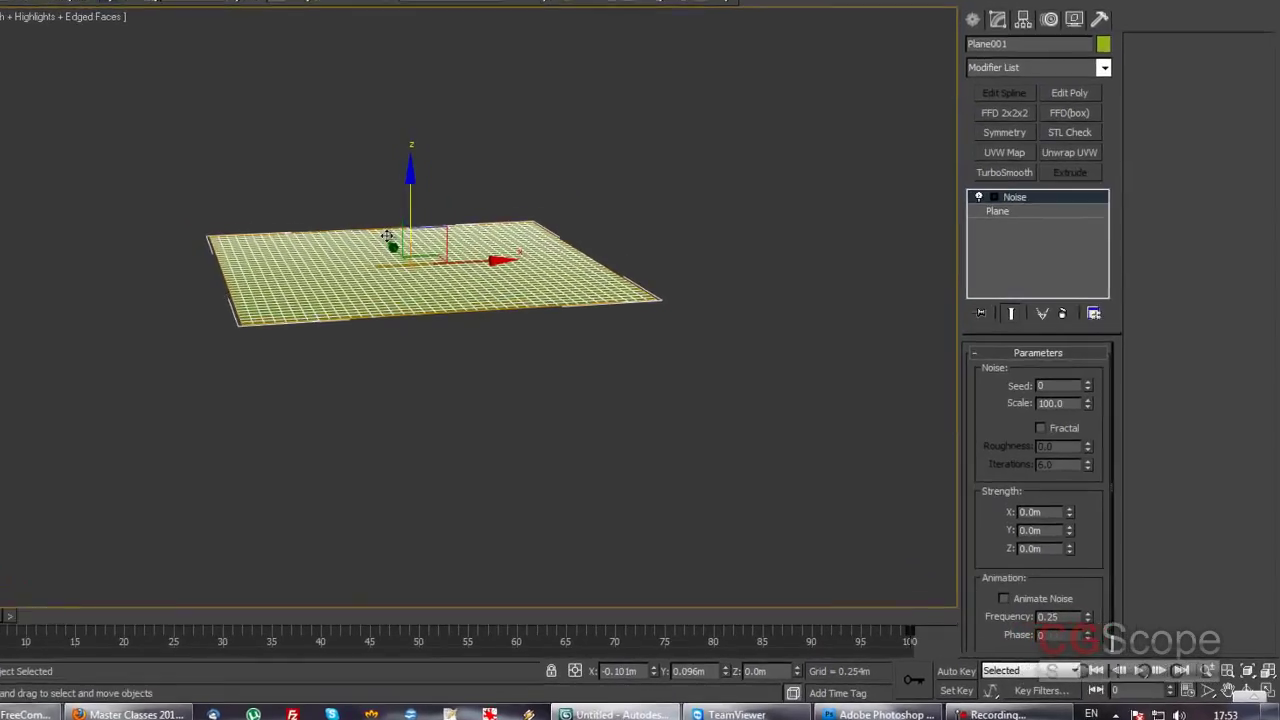
alt+middle_drag(463, 270, 593, 349)
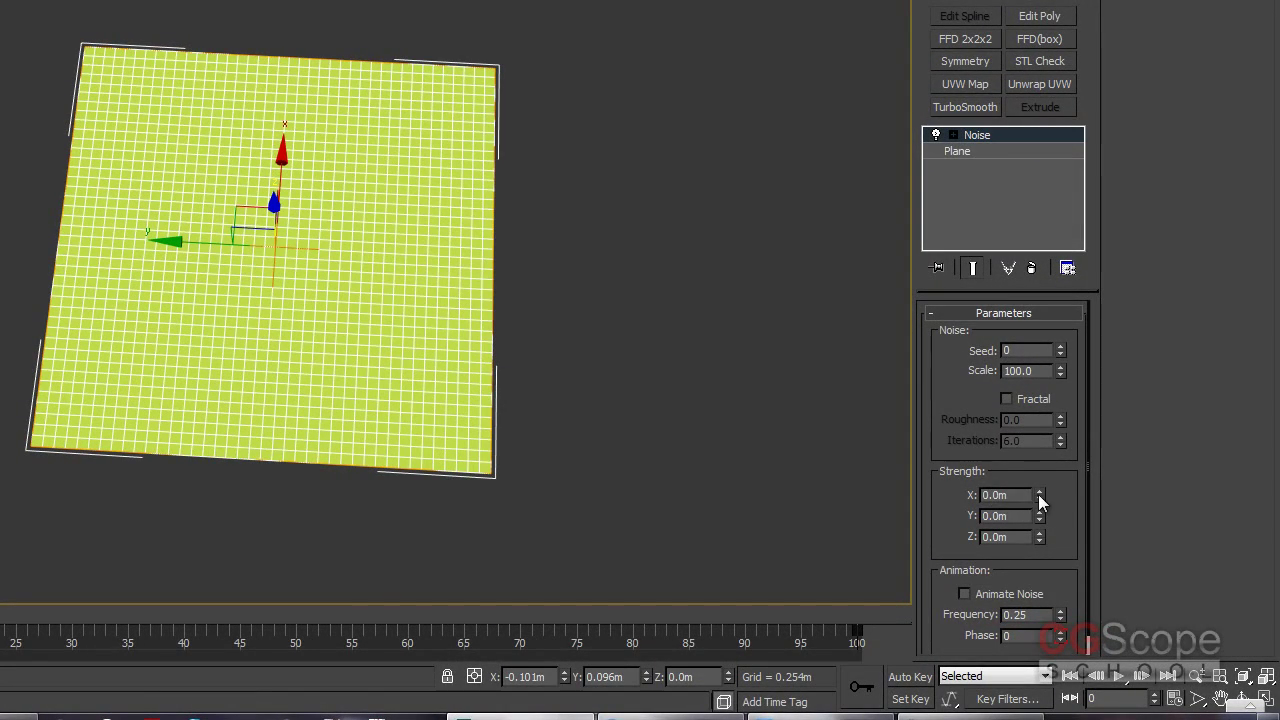
mouse_move(745, 434)
alt+middle_down()
mouse_move(477, 363)
mouse_move(854, 417)
alt+middle_up()
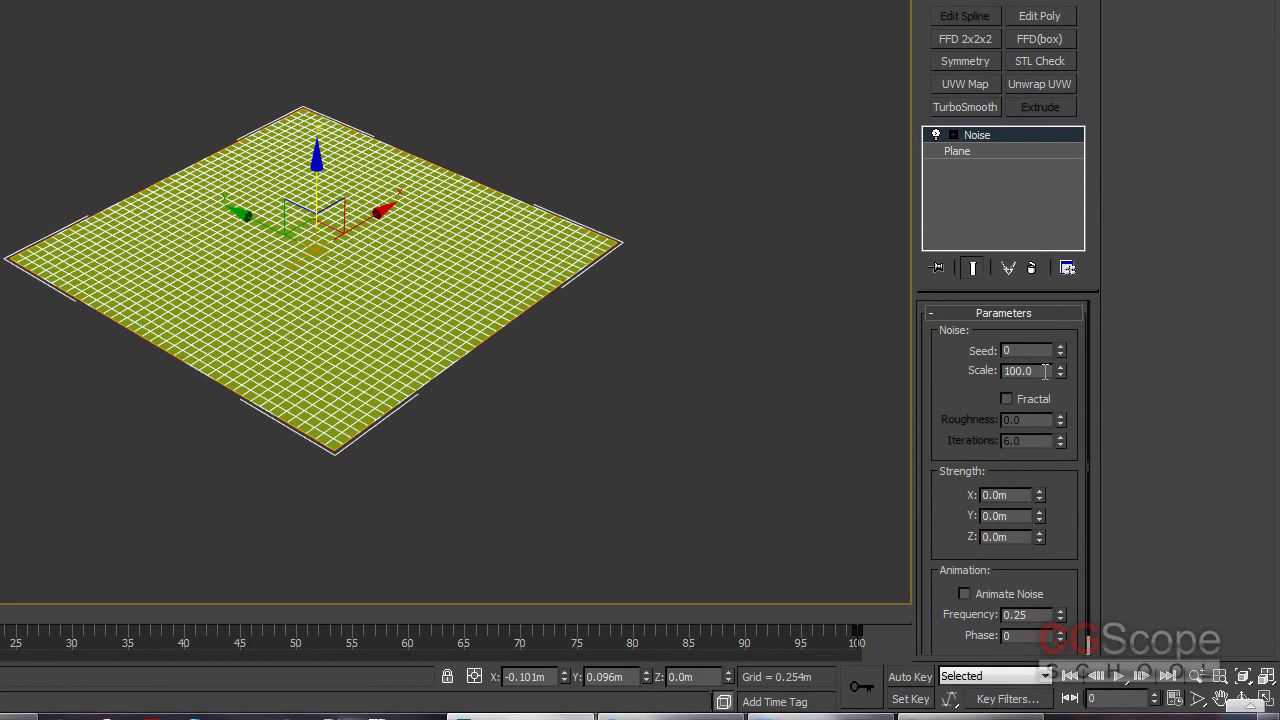
- Raise the Noise Strength Z to about 1.993m at Scale 100 for broad waves
drag(1044, 371, 994, 371)
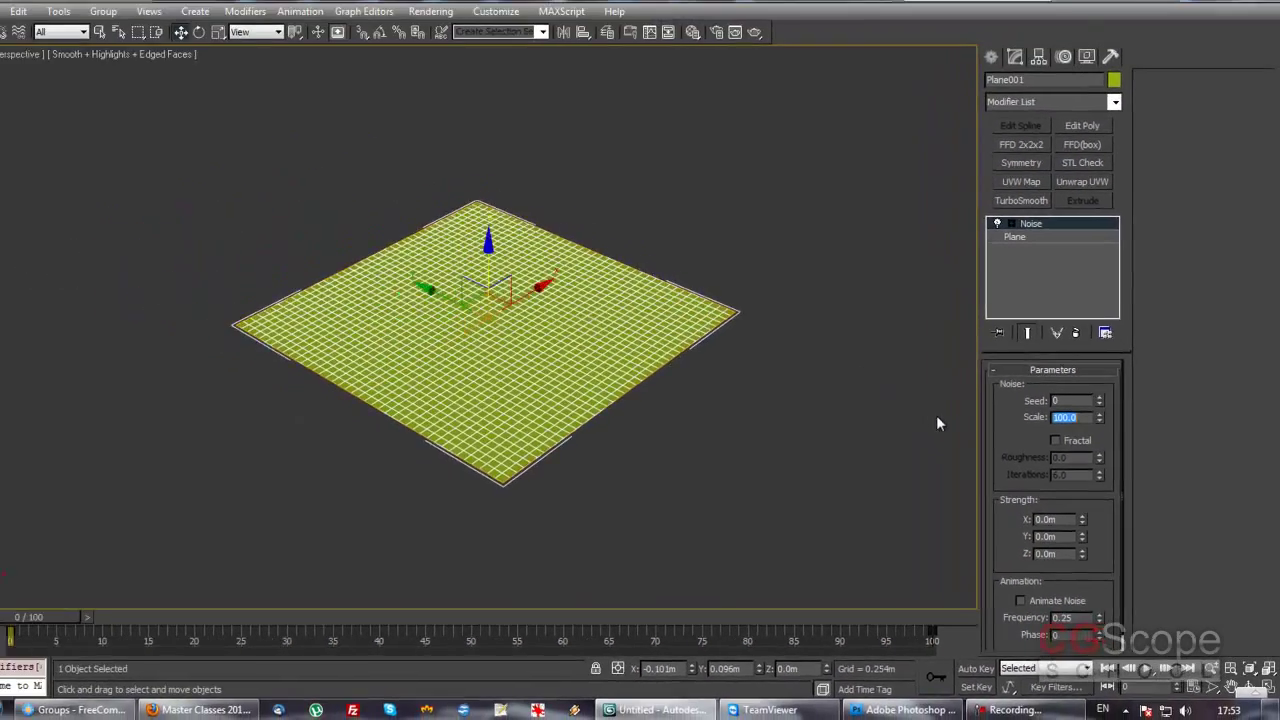
scroll(711, 443, up, 3)
middle_drag(711, 450, 693, 408)
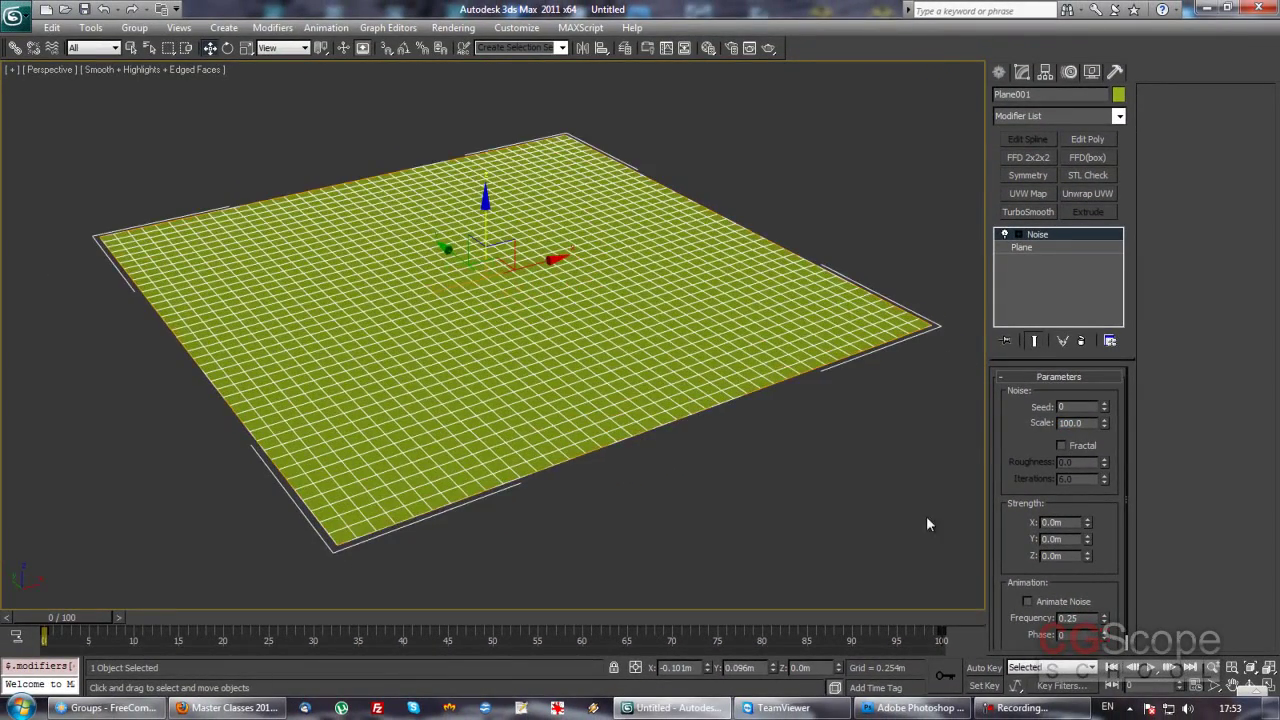
mouse_move(1088, 556)
mouse_down()
mouse_move(964, 368)
mouse_move(764, 485)
mouse_move(497, 471)
mouse_up()
mouse_move(622, 417)
middle_down()
mouse_move(605, 517)
mouse_move(686, 509)
middle_up()
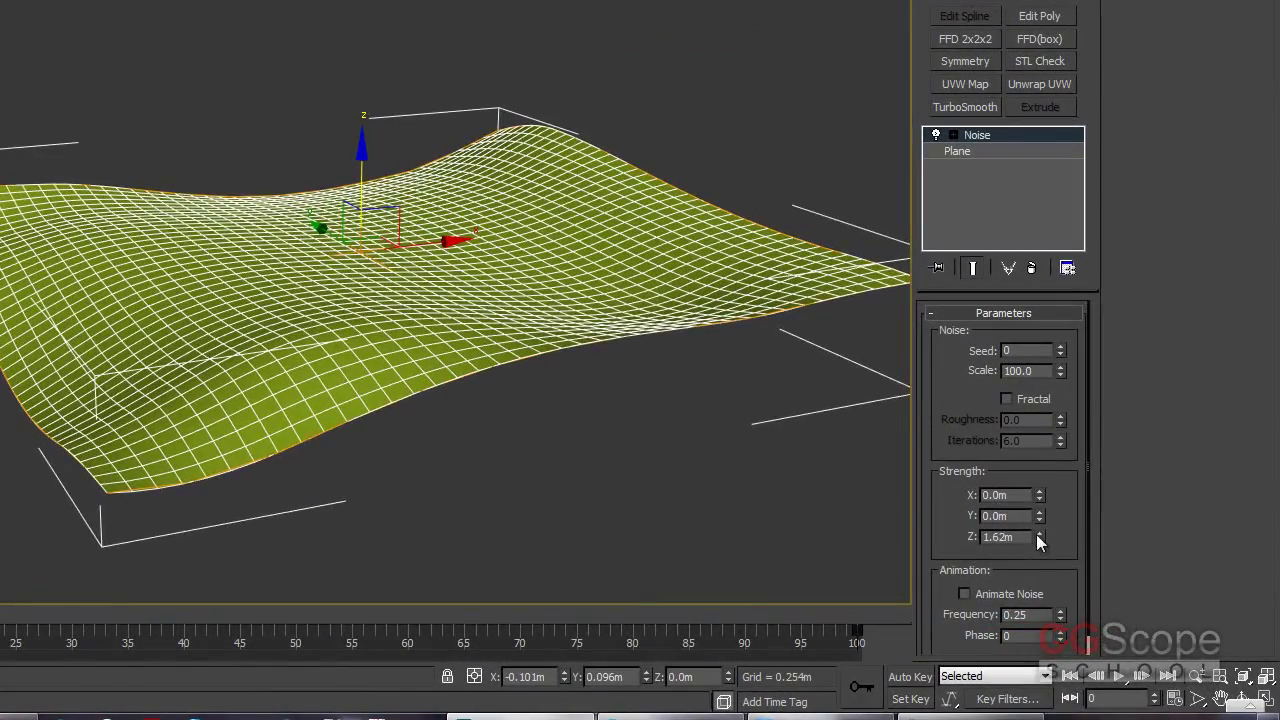
drag(1038, 537, 1040, 512)
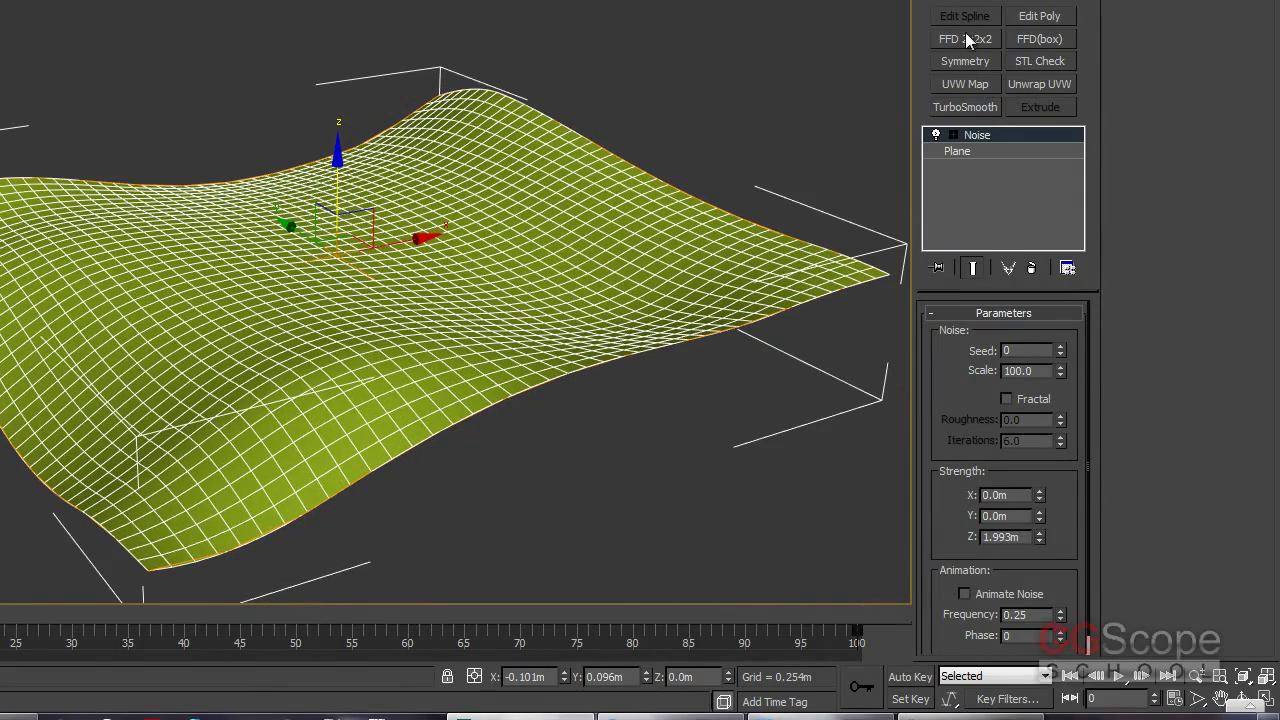
- Add a second Noise modifier to the plane with Scale 50
click(1076, 5)
key(n)
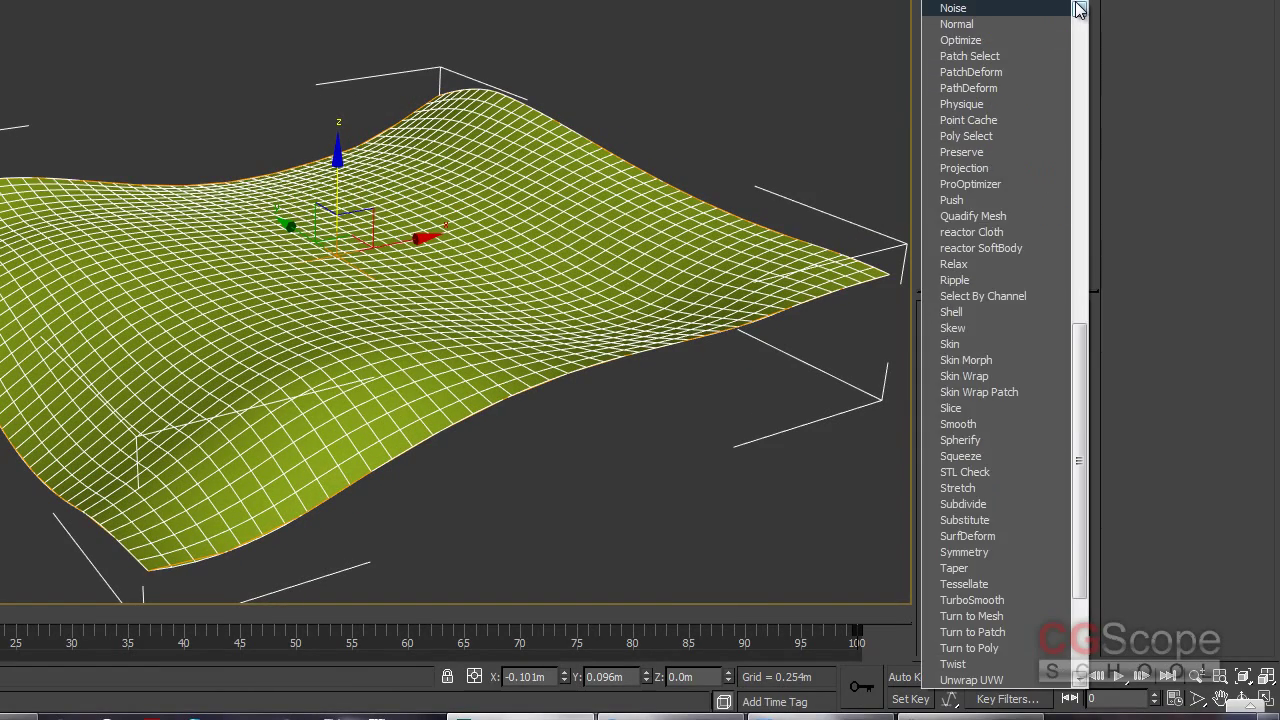
click(1078, 10)
double_click(1020, 371)
text(50)
key(Return)
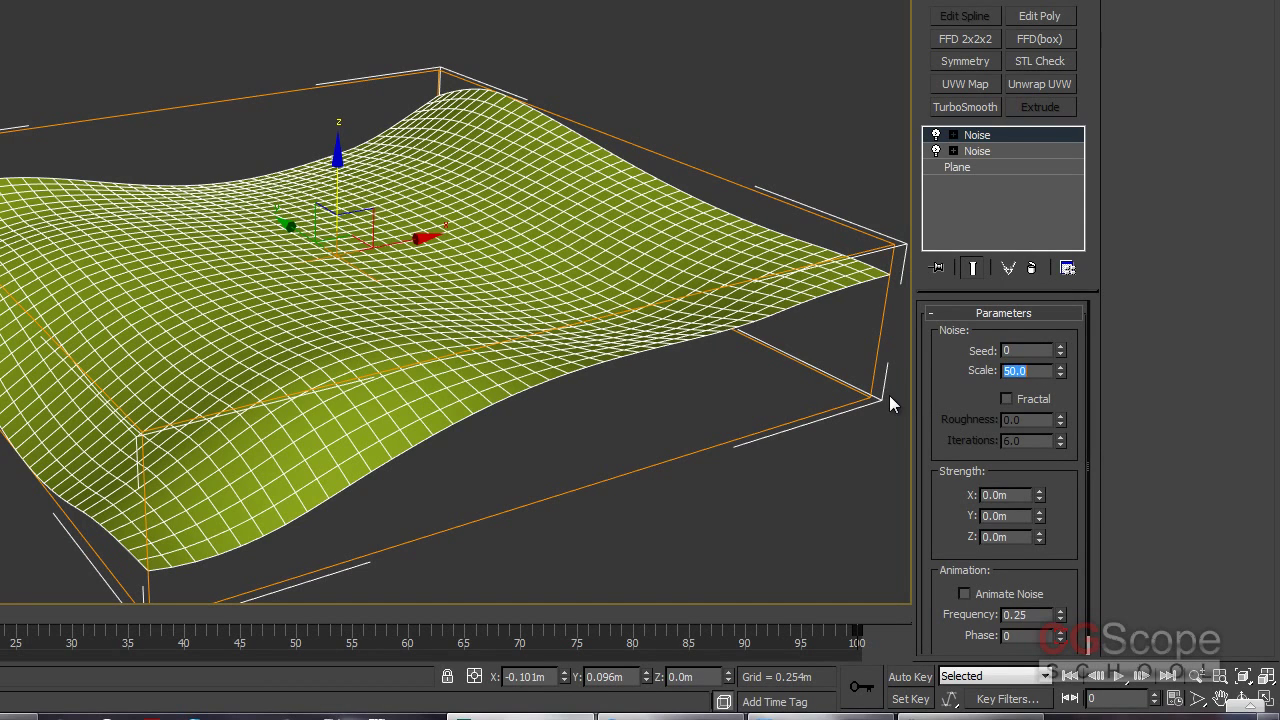
- Set the second Noise to Strength Z 0.164m and Scale 20, toggling it to compare
mouse_move(1038, 540)
mouse_down()
mouse_move(924, 18)
mouse_move(994, 268)
mouse_up()
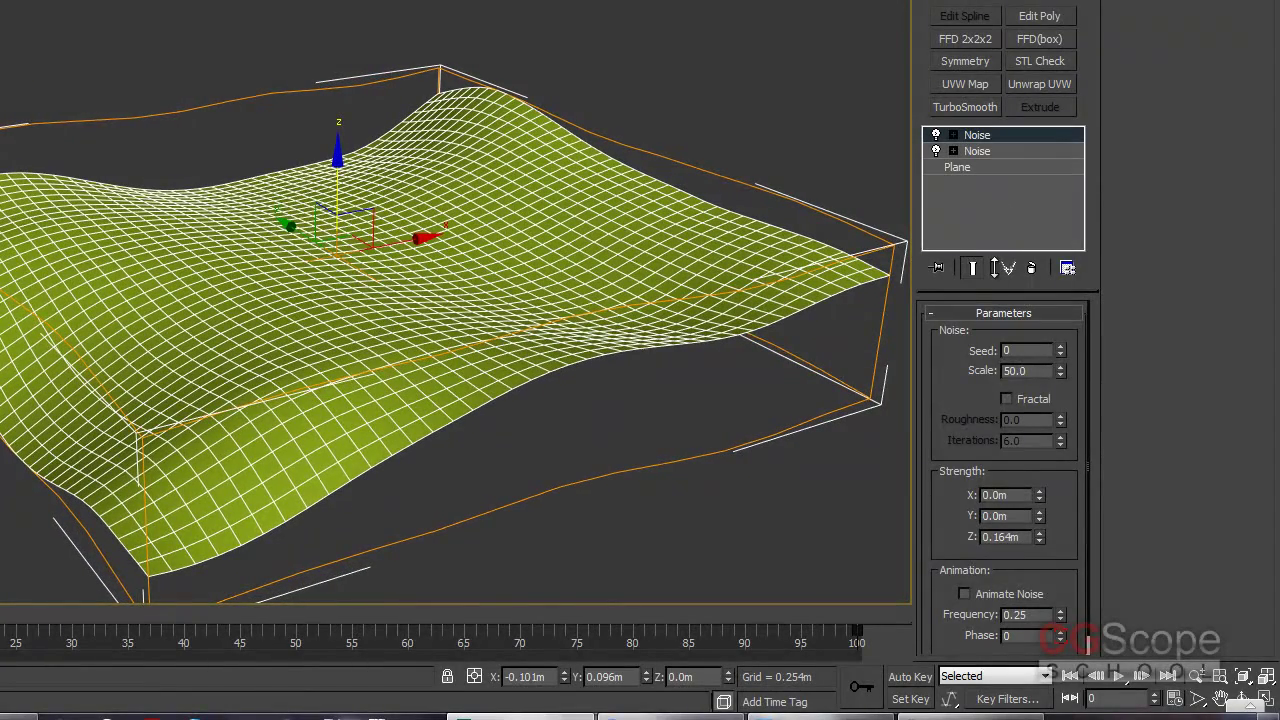
text(20)
key(Return)
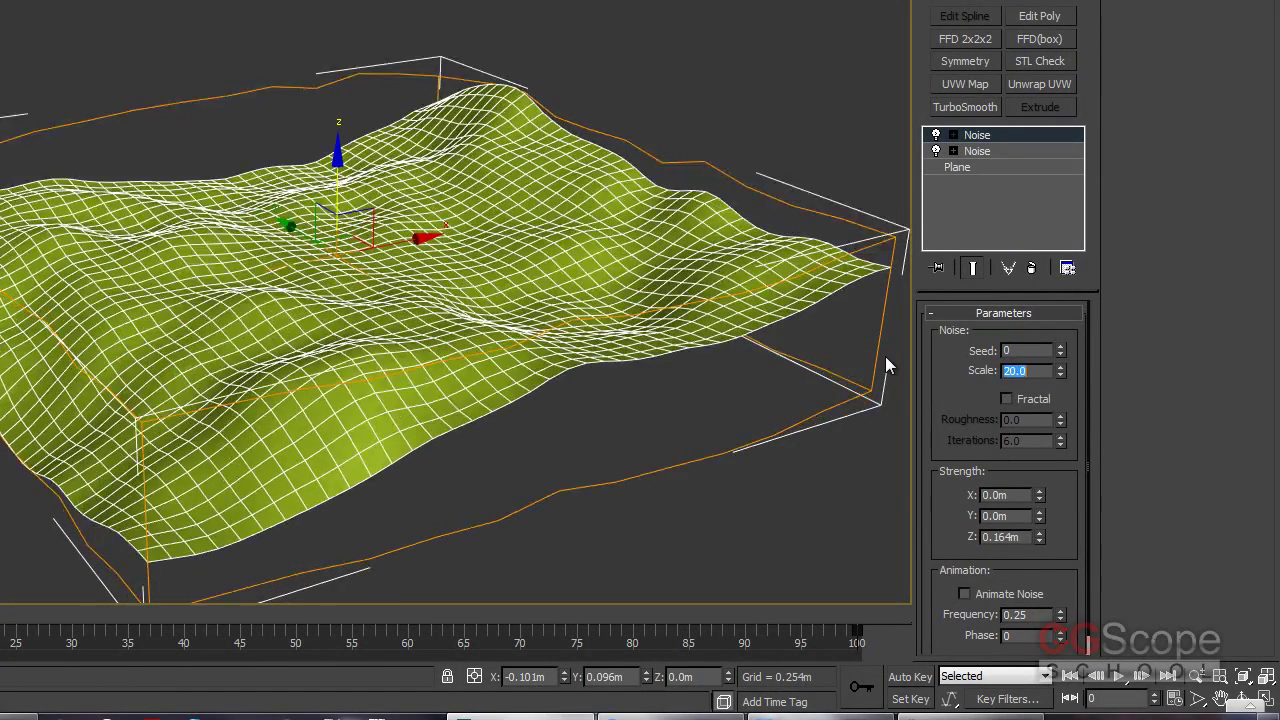
mouse_move(502, 262)
alt+middle_down()
mouse_move(537, 255)
mouse_move(650, 300)
alt+middle_up()
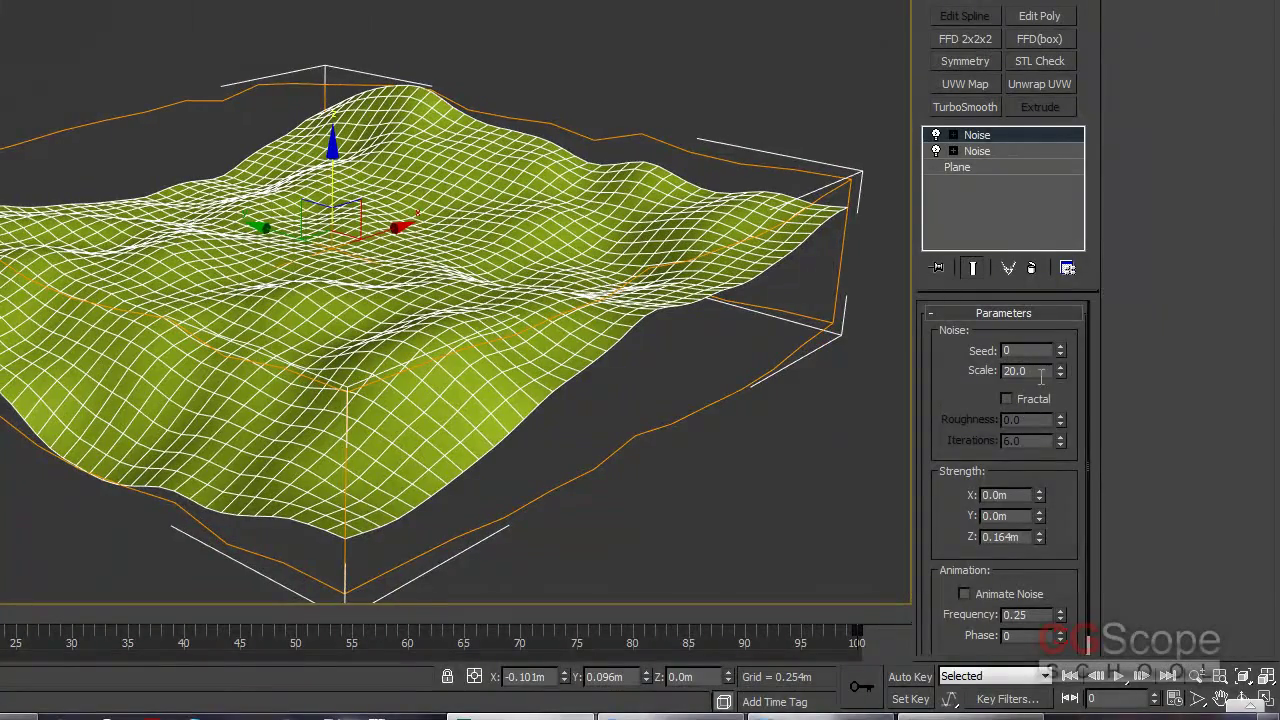
click(936, 135)
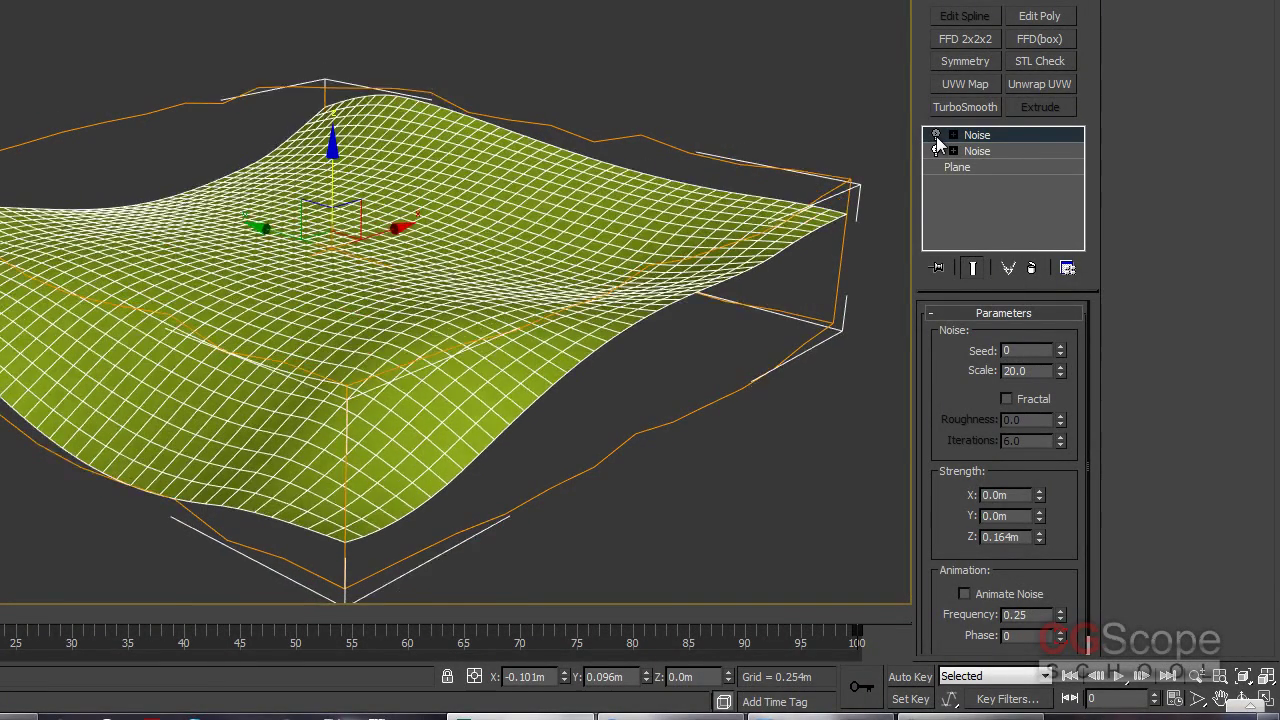
click(936, 135)
mouse_move(571, 276)
alt+middle_down()
mouse_move(525, 280)
mouse_move(550, 282)
alt+middle_up()
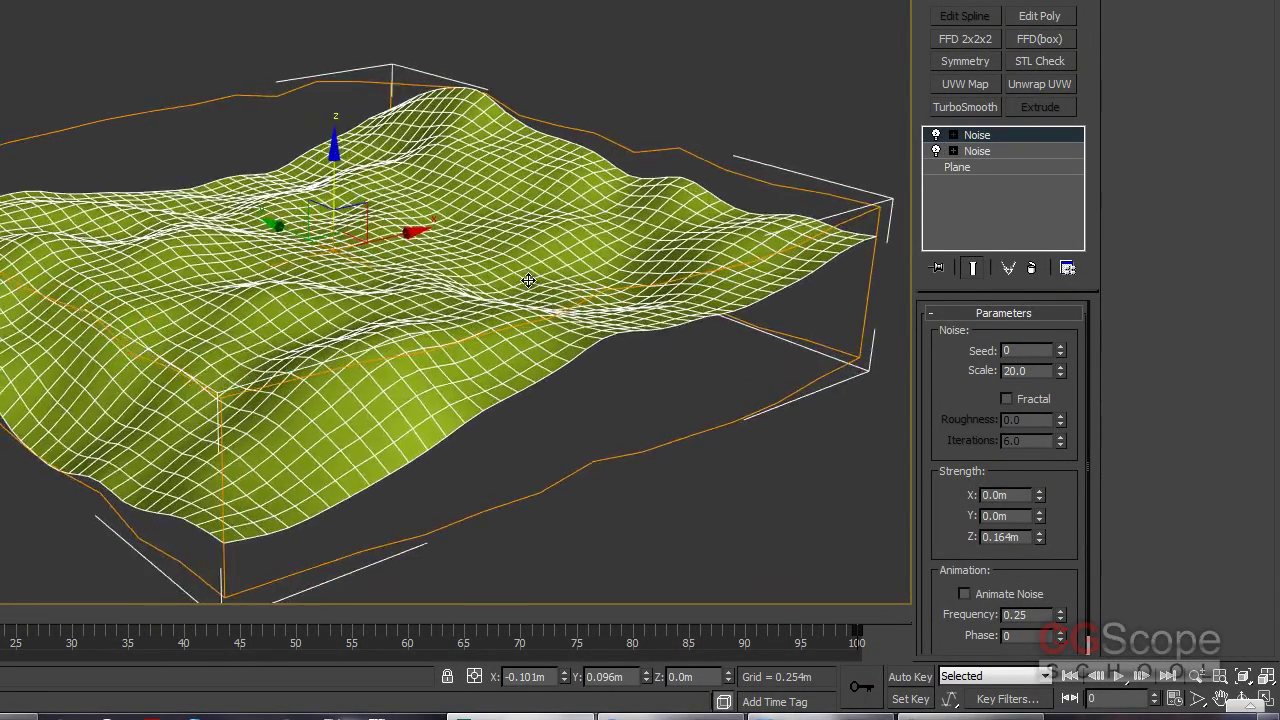
- Add a third Noise modifier with Scale 1.0 and a raised Z strength
click(1082, 6)
scroll(1097, 6, down, 15)
key(Return)
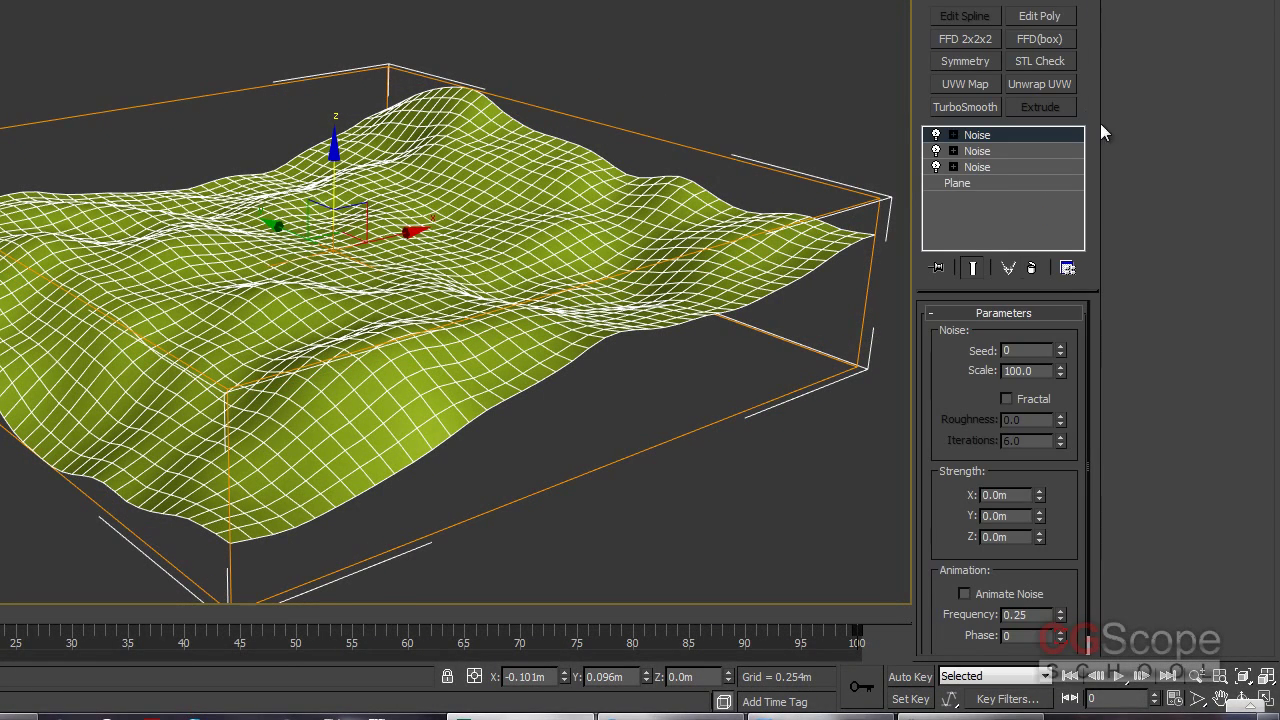
double_click(1030, 370)
text(1)
key(Return)
scroll(1062, 497, down, 1)
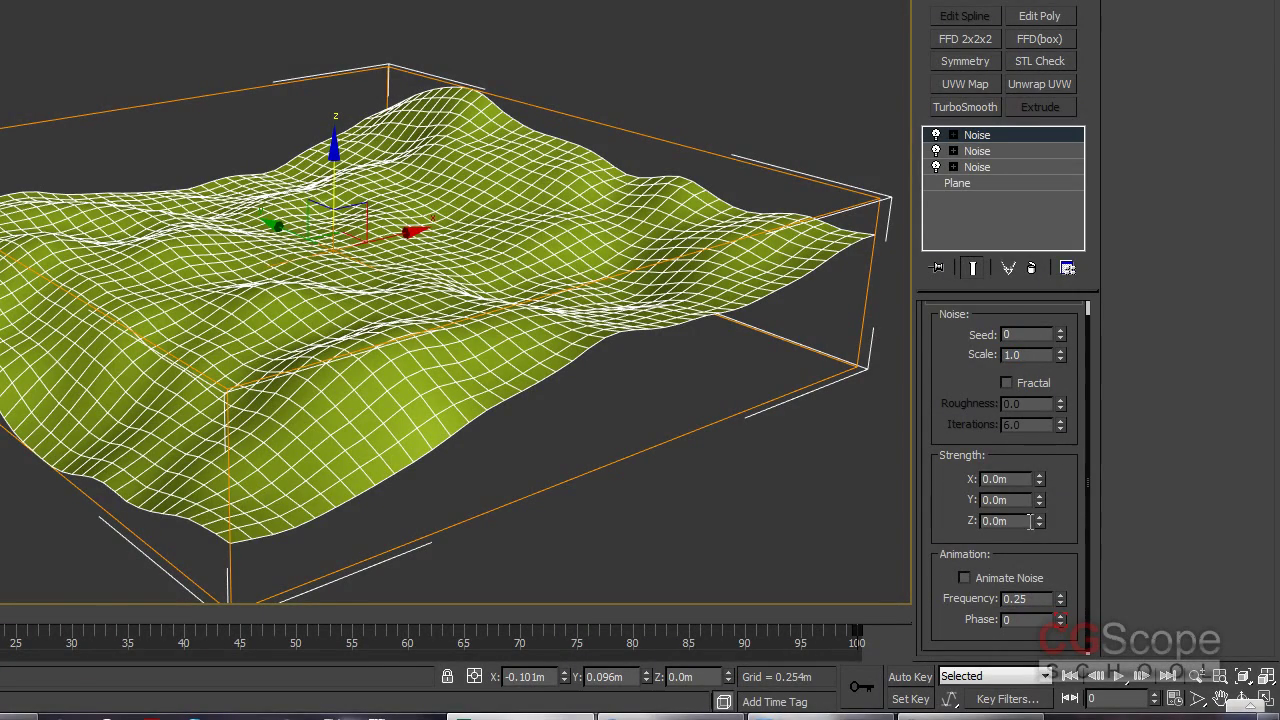
mouse_move(1038, 512)
mouse_down()
mouse_move(997, 190)
mouse_move(985, 243)
mouse_up()
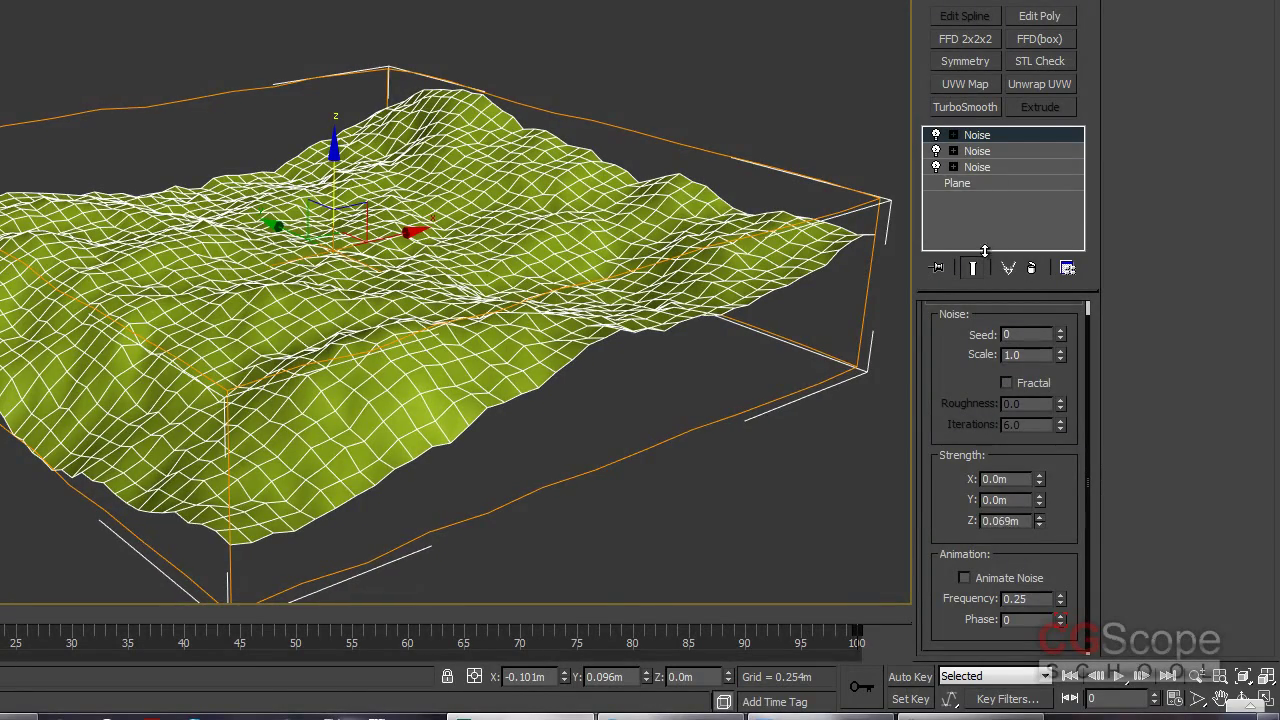
alt+middle_drag(506, 274, 504, 249)
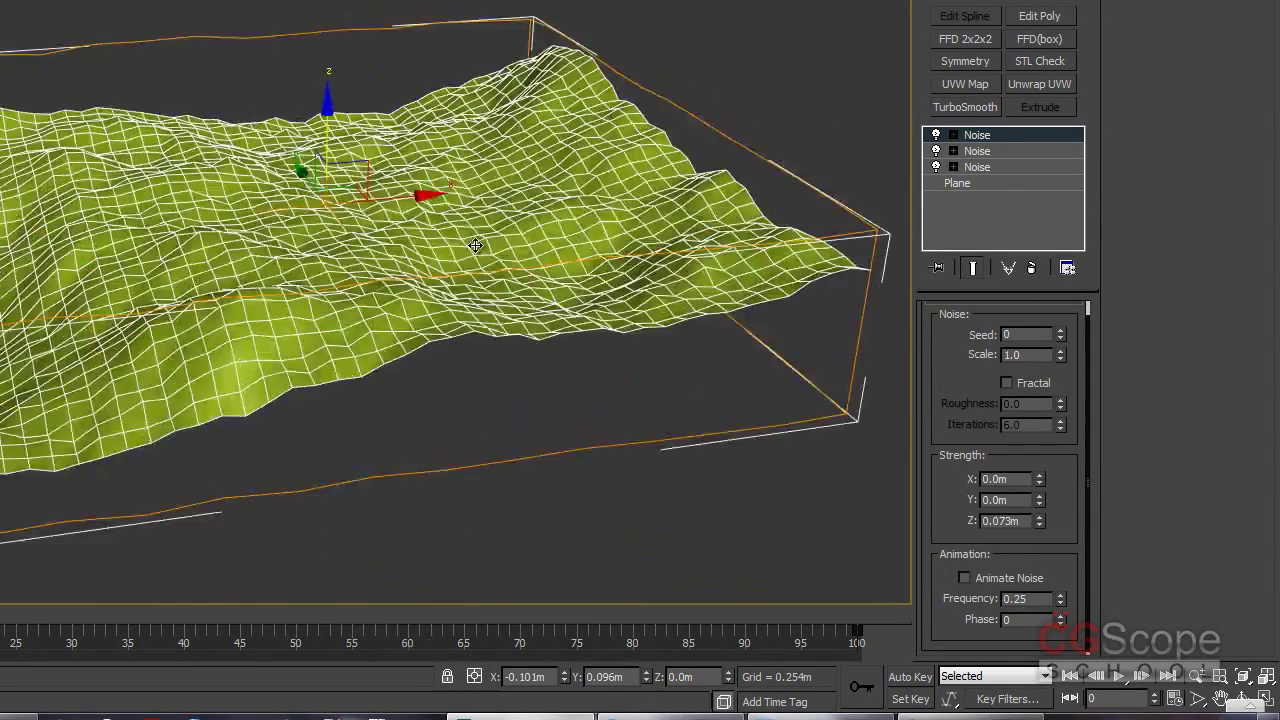
- Set the base Plane's Length and Width segments to 100 each
click(976, 182)
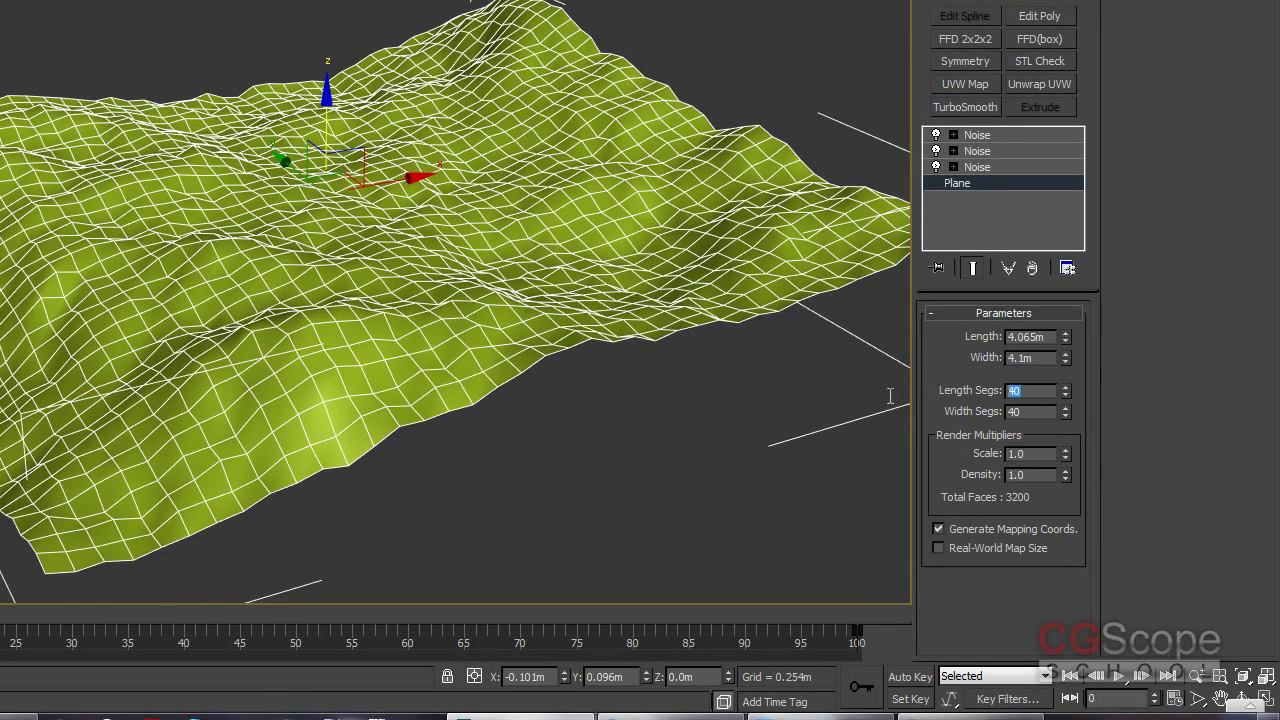
text(60)
key(Tab)
text(60)
key(Tab)
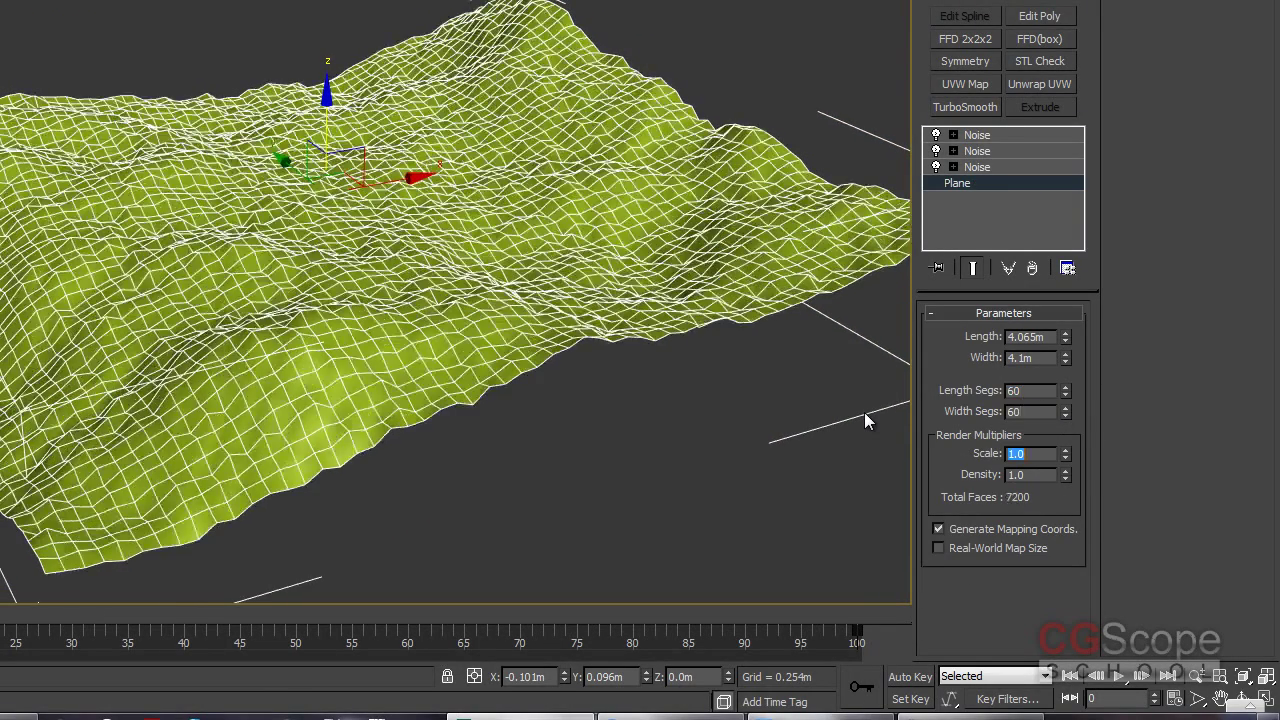
key(shift+Tab)
key(shift+Tab)
key(shift+Tab)
key(Tab)
text(100)
key(Tab)
text(100)
key(Tab)
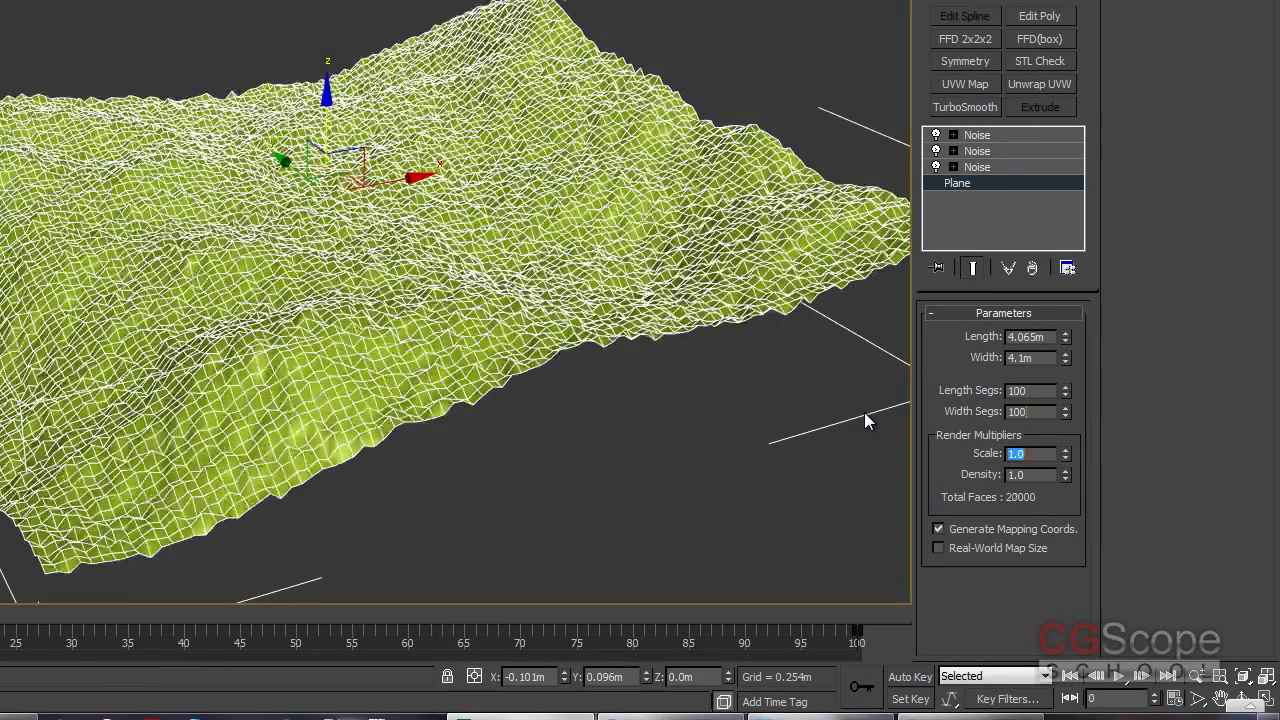
- Lower the top Noise's Z strength and inspect the terrain with edges hidden, then shown
click(977, 134)
mouse_move(620, 300)
alt+middle_down()
mouse_move(569, 311)
mouse_move(580, 313)
alt+middle_up()
mouse_move(1037, 538)
mouse_down()
mouse_move(1029, 618)
mouse_move(1035, 598)
mouse_up()
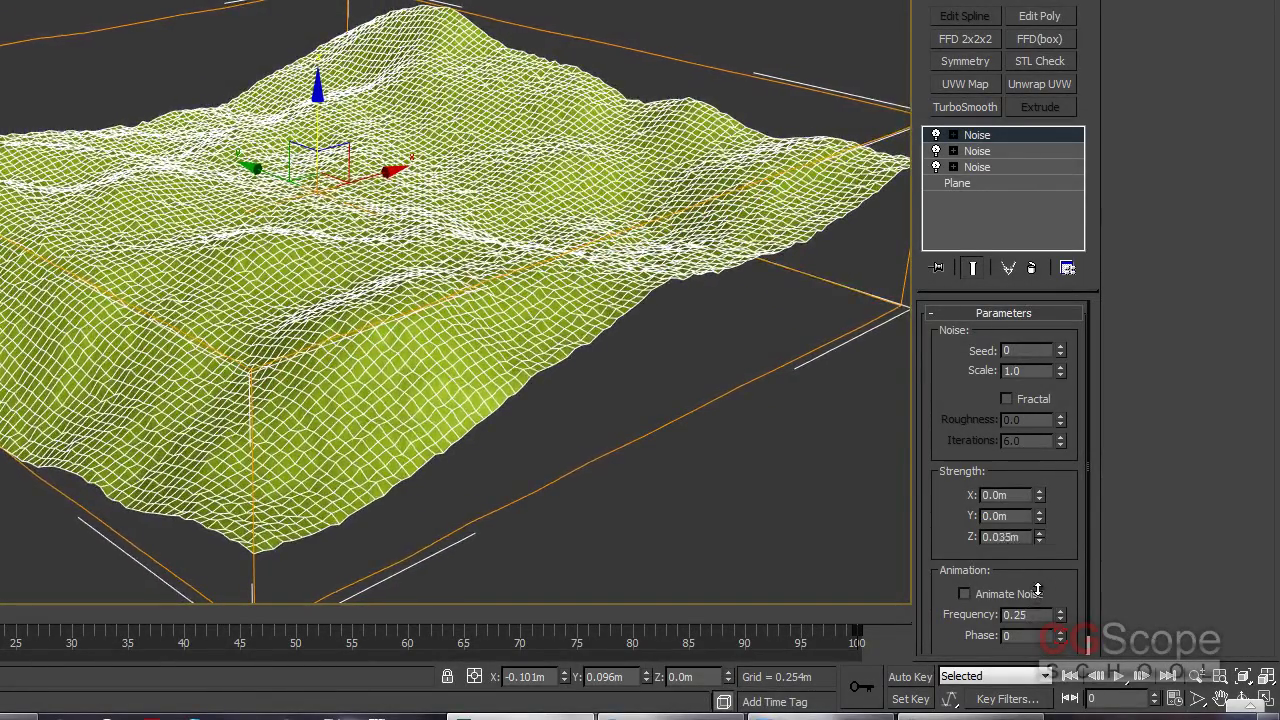
key(F4)
mouse_move(483, 383)
alt+middle_down()
mouse_move(449, 340)
mouse_move(484, 351)
alt+middle_up()
mouse_move(571, 371)
alt+middle_down()
mouse_move(651, 403)
mouse_move(1120, 157)
alt+middle_up()
key(F4)
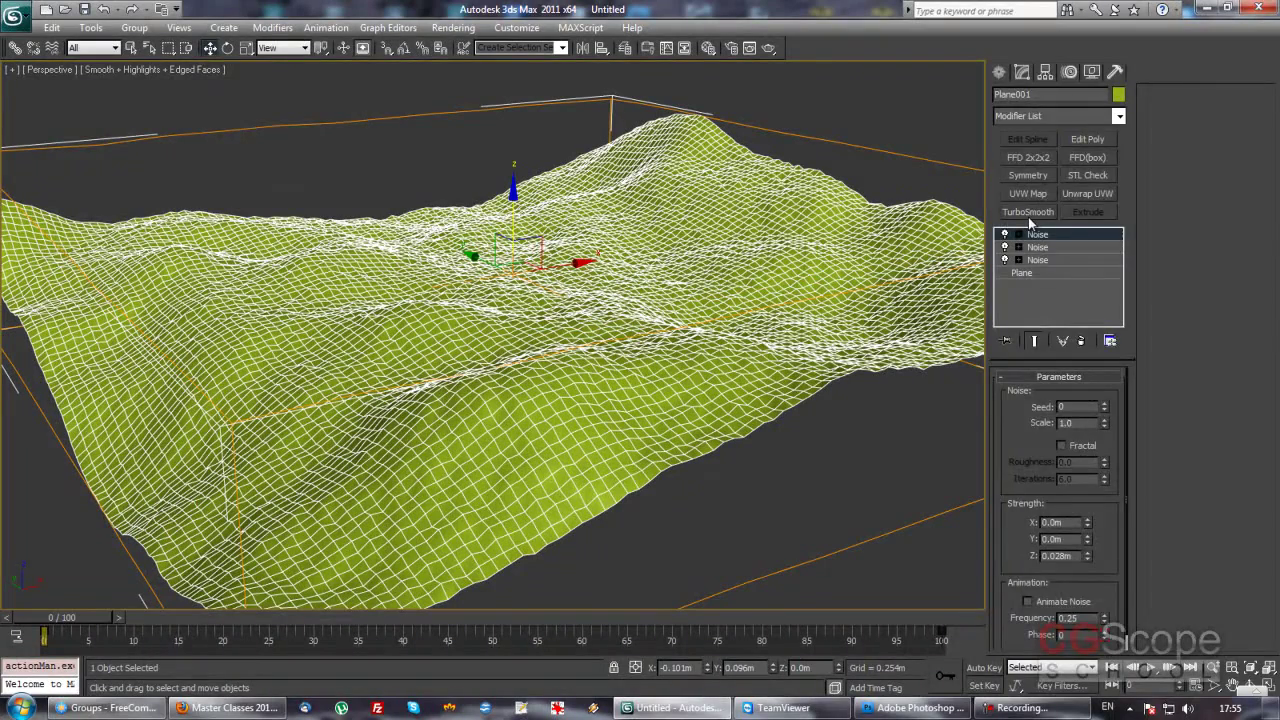
- Add TurboSmooth above the three Noise layers and orbit the smoothly shaded terrain with edges hidden
click(1119, 116)
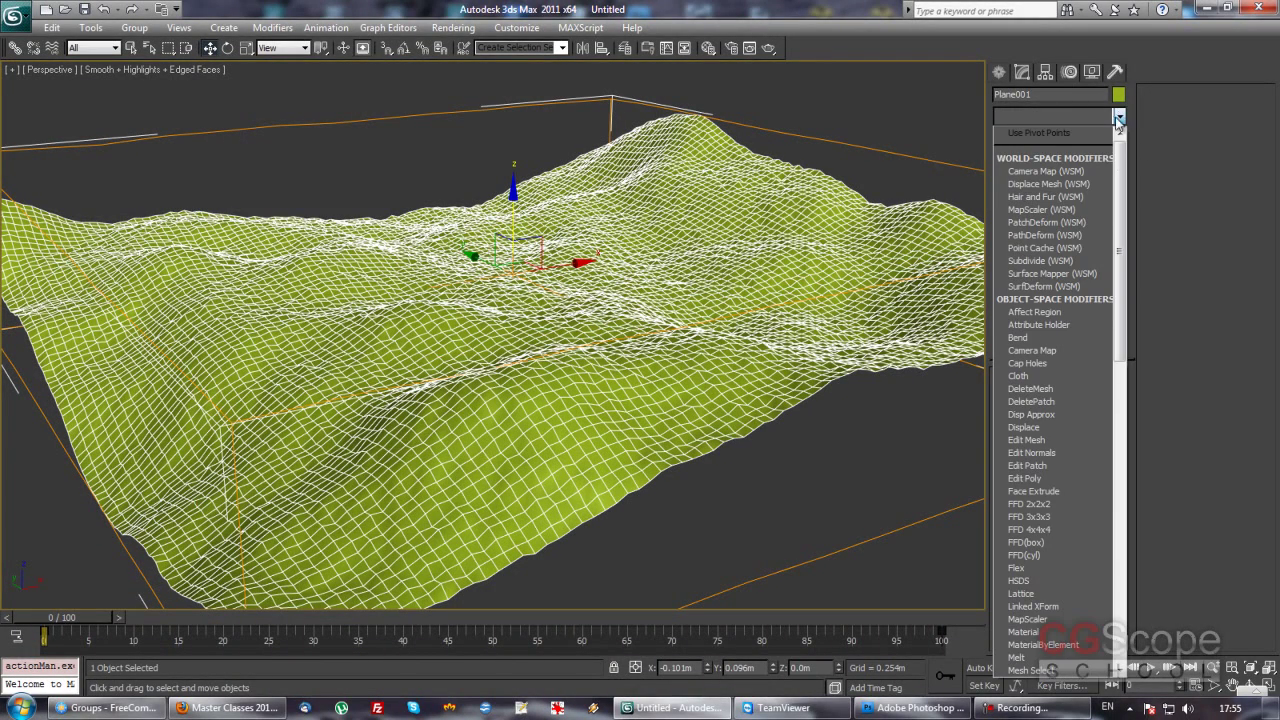
text(tu)
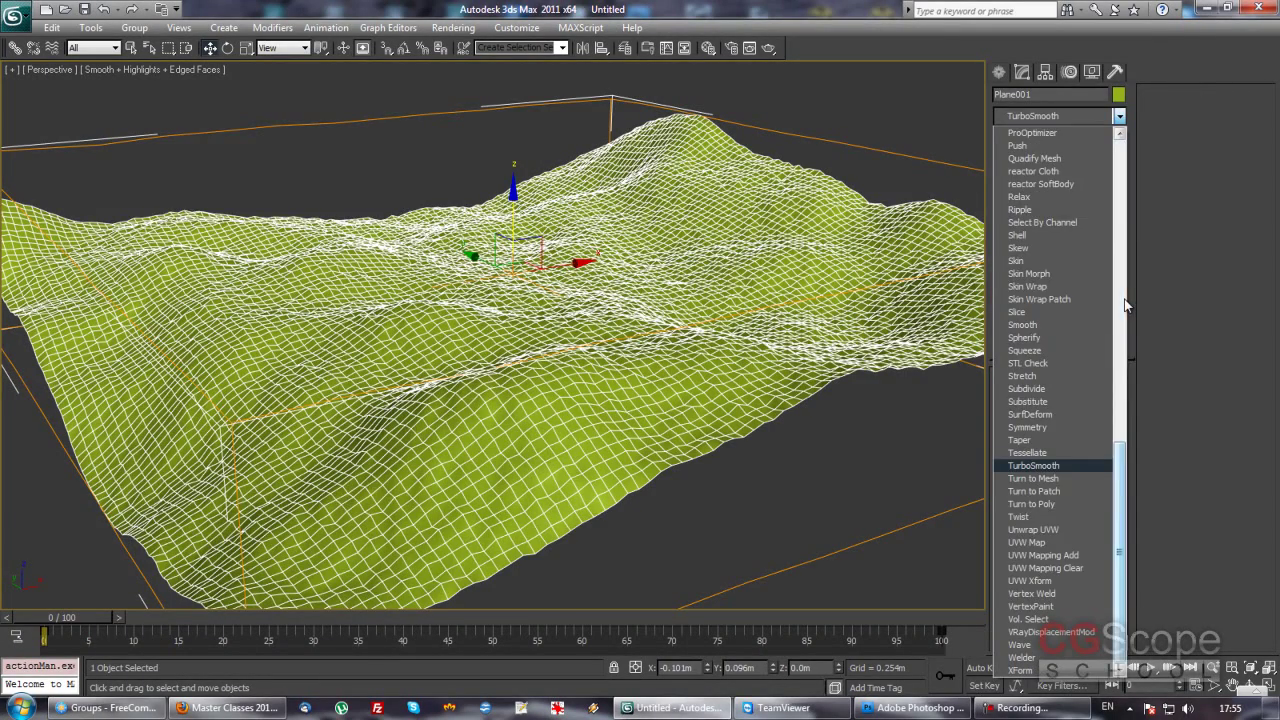
key(Return)
key(F4)
mouse_move(626, 332)
alt+middle_down()
mouse_move(654, 351)
mouse_move(657, 377)
alt+middle_up()
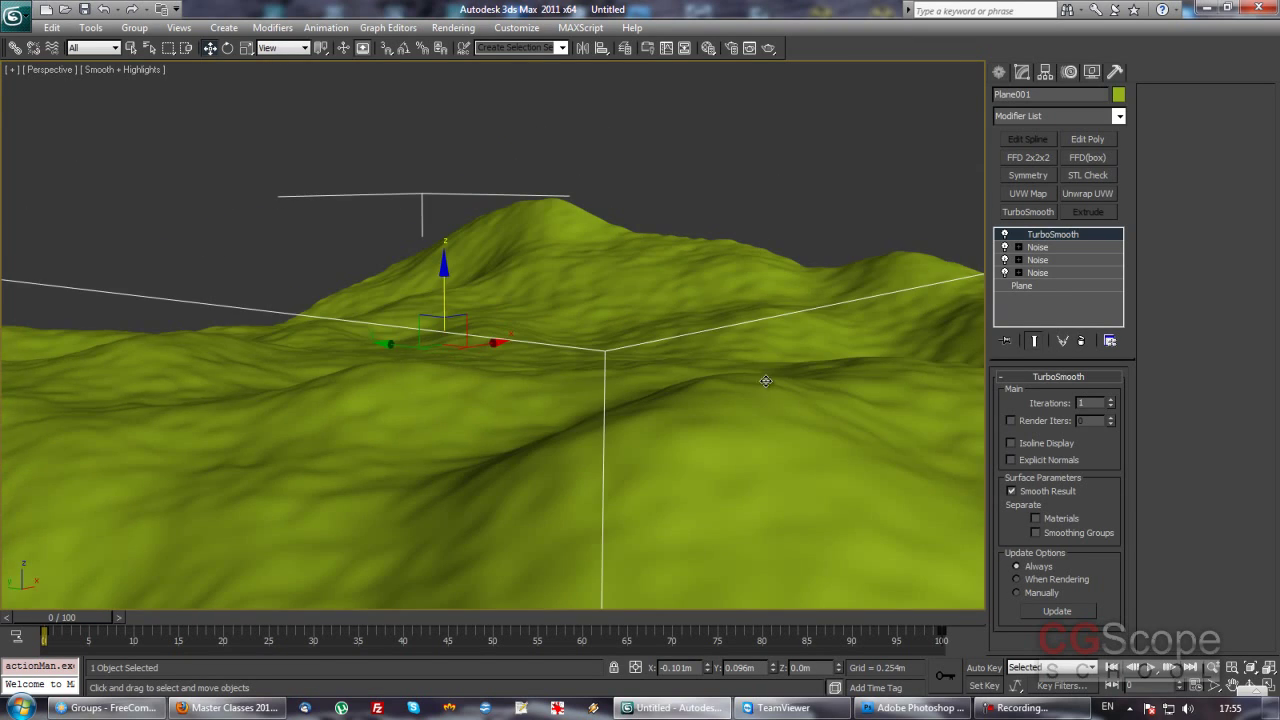
mouse_move(765, 381)
alt+middle_down()
mouse_move(672, 380)
mouse_move(711, 414)
mouse_move(726, 394)
mouse_move(600, 369)
mouse_move(622, 370)
mouse_move(669, 431)
mouse_move(677, 417)
mouse_move(663, 420)
mouse_move(691, 404)
alt+middle_up()
scroll(600, 369, up, 2)
scroll(629, 387, up, 4)
scroll(690, 412, down, 5)
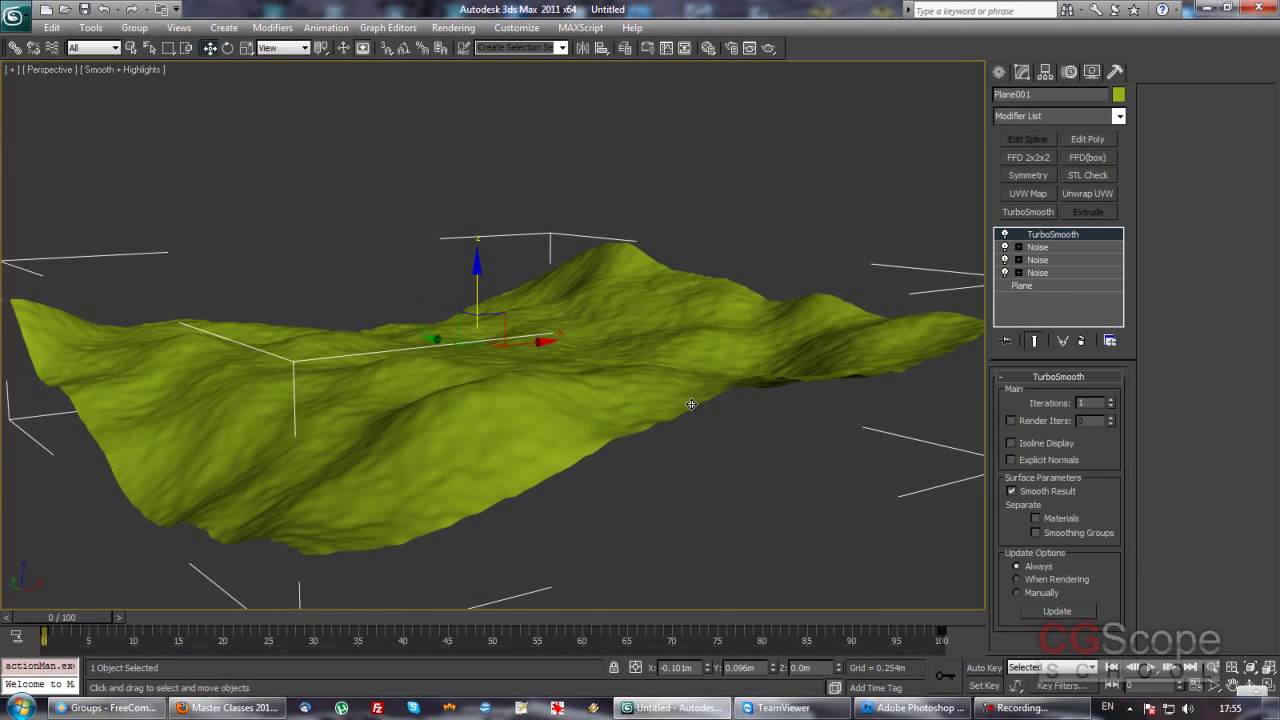
- Select the Noise modifier's settings and orbit to a lower view of the terrain
click(1050, 251)
click(1052, 234)
mouse_move(701, 332)
alt+middle_down()
mouse_move(800, 334)
mouse_move(895, 293)
alt+middle_up()
click(1060, 250)
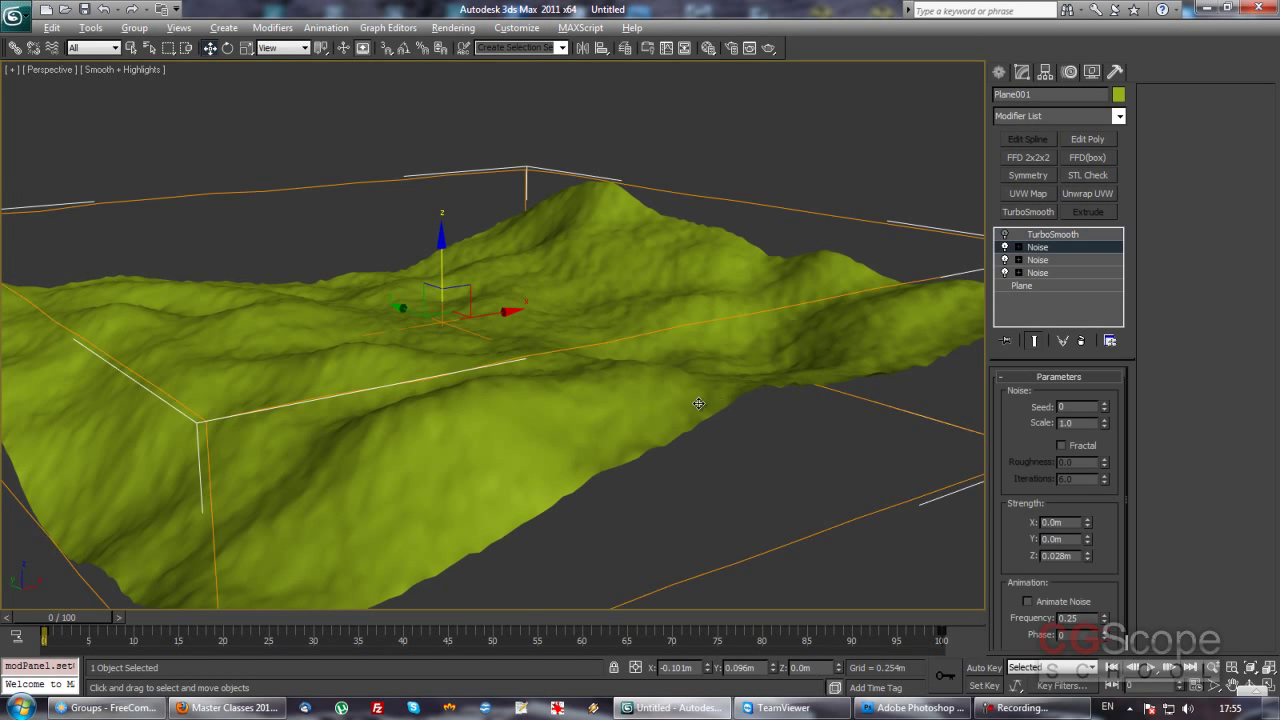
scroll(743, 380, up, 2)
scroll(745, 384, up, 1)
scroll(748, 382, up, 1)
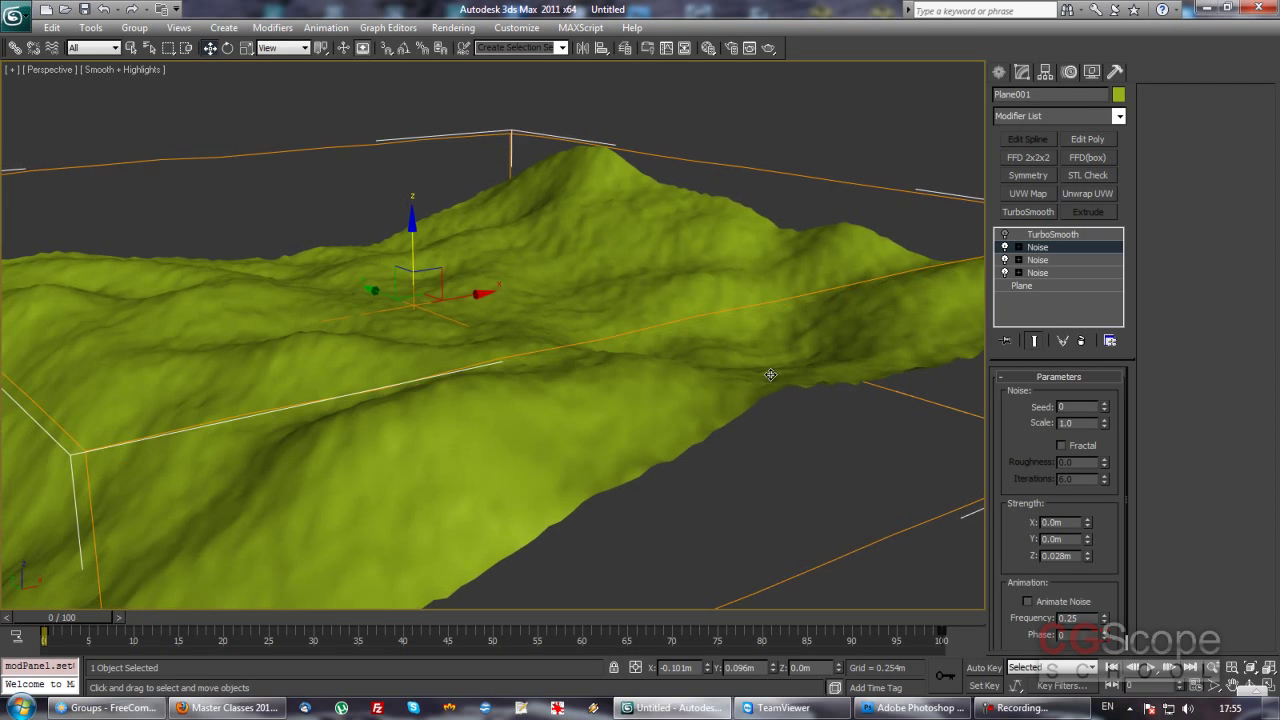
middle_drag(749, 382, 763, 366)
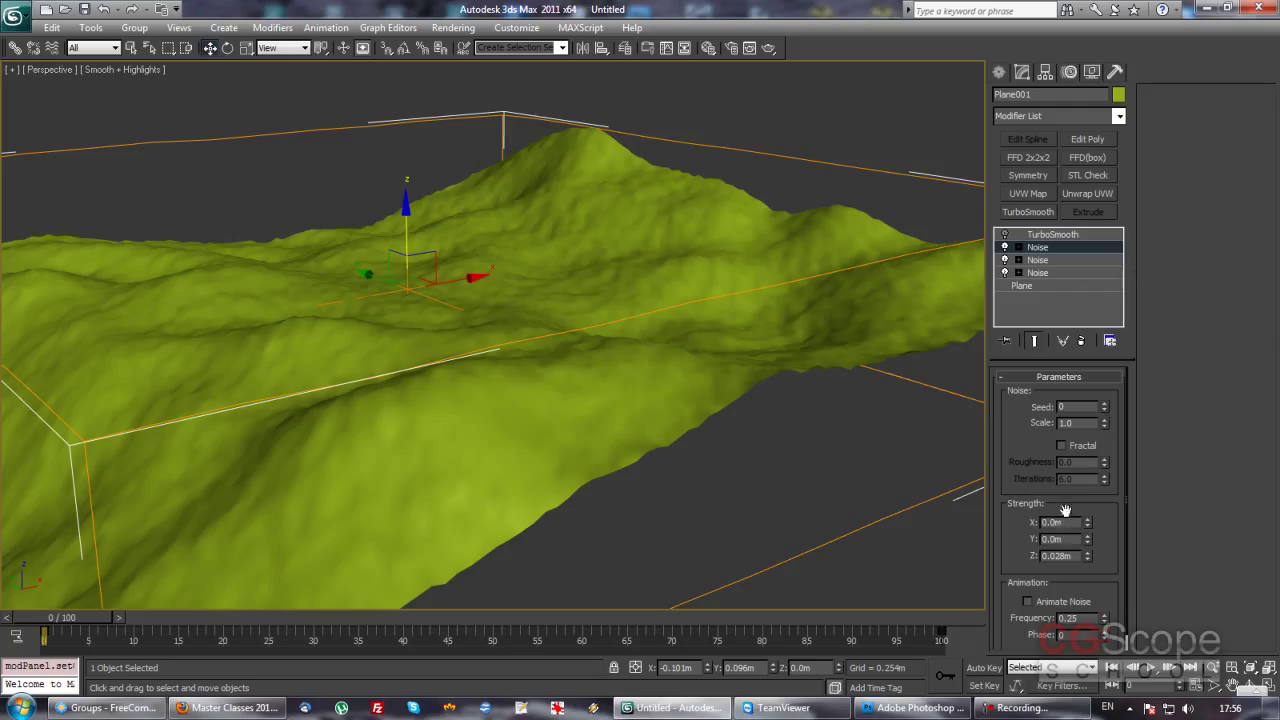
- Turn on Fractal for the fine Noise layer
click(1082, 450)
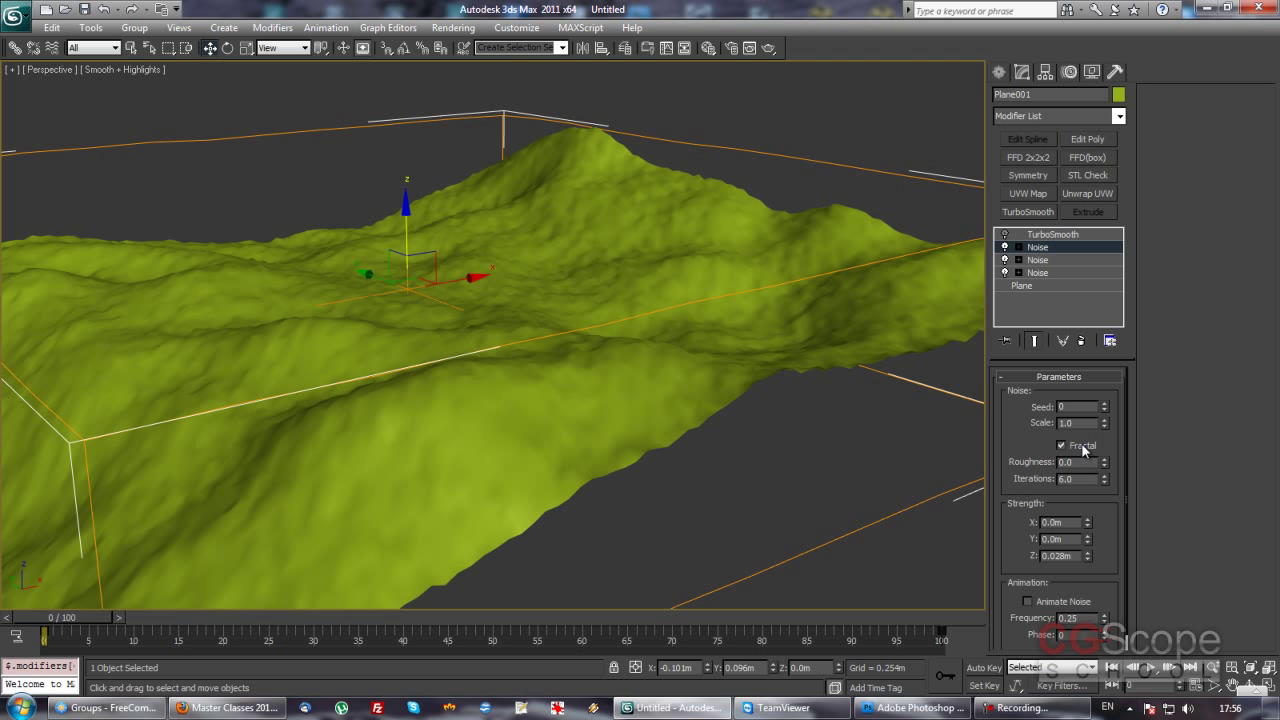
scroll(600, 410, up, 1)
scroll(620, 395, up, 2)
scroll(630, 400, up, 1)
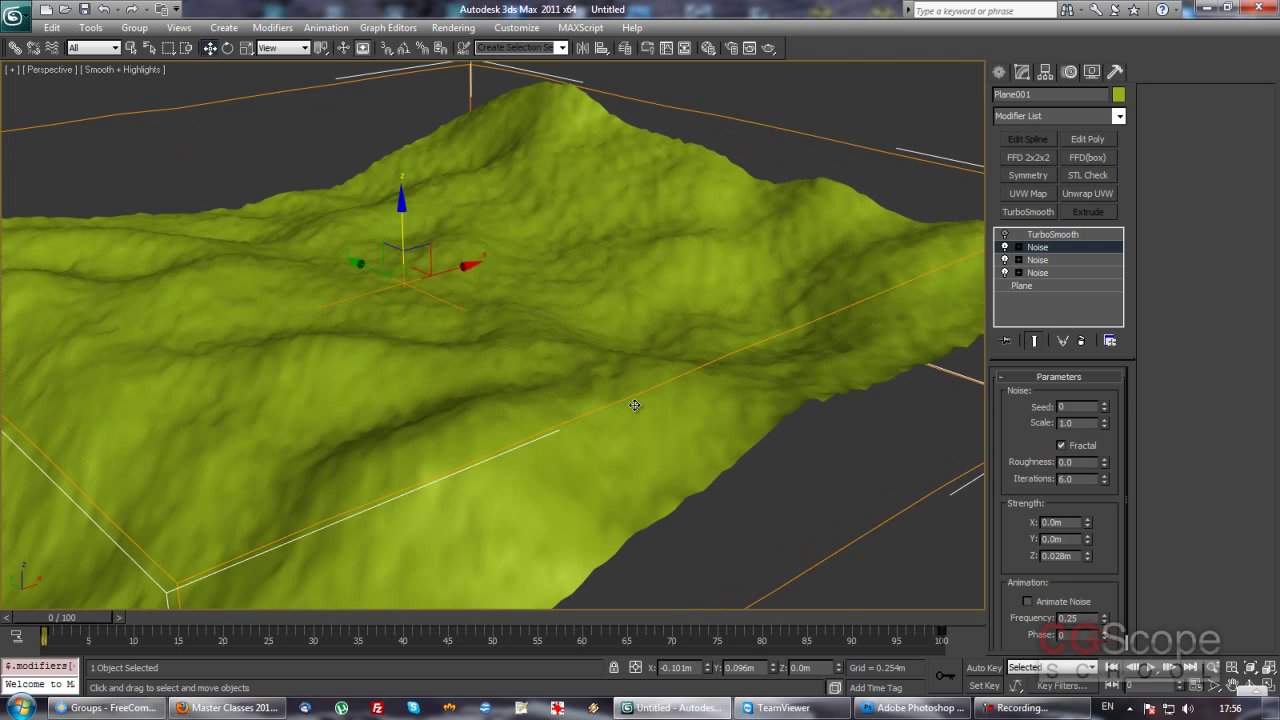
scroll(650, 405, up, 1)
scroll(665, 408, up, 1)
scroll(690, 412, up, 1)
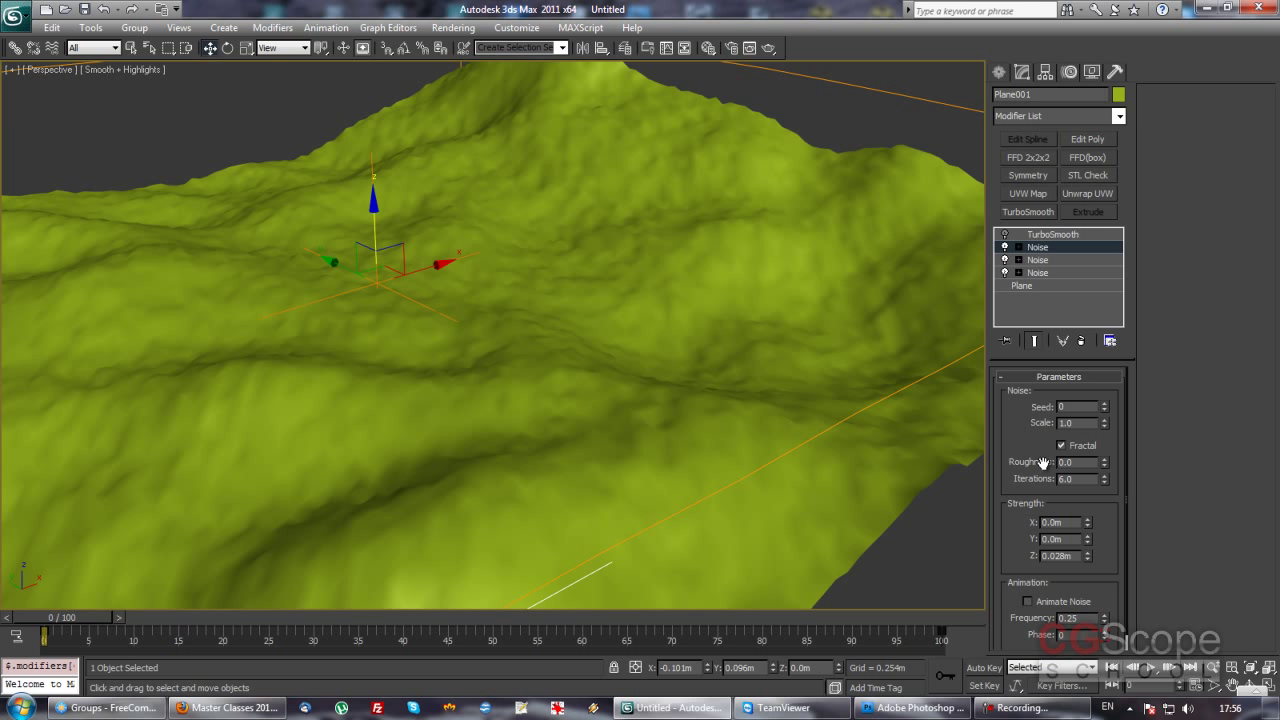
- Set the Noise Roughness to 1.0 and Iterations to about 4.02
drag(1104, 457, 1081, 344)
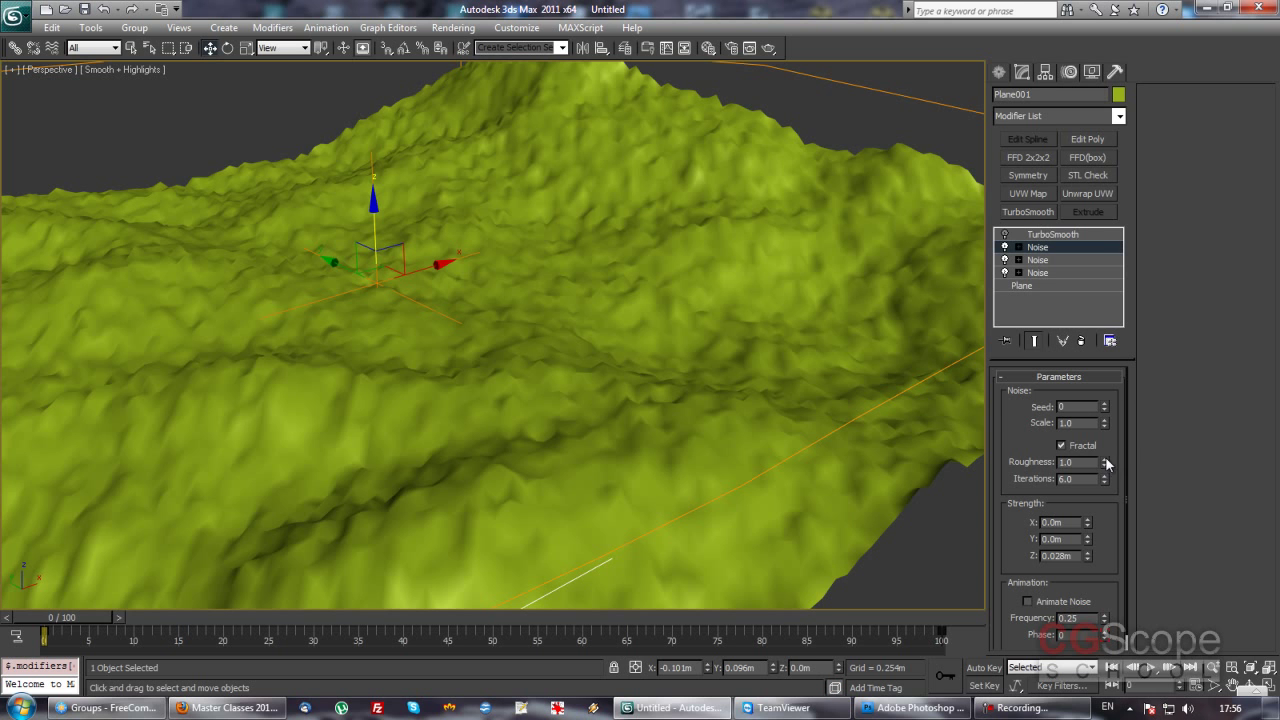
drag(1107, 462, 1101, 540)
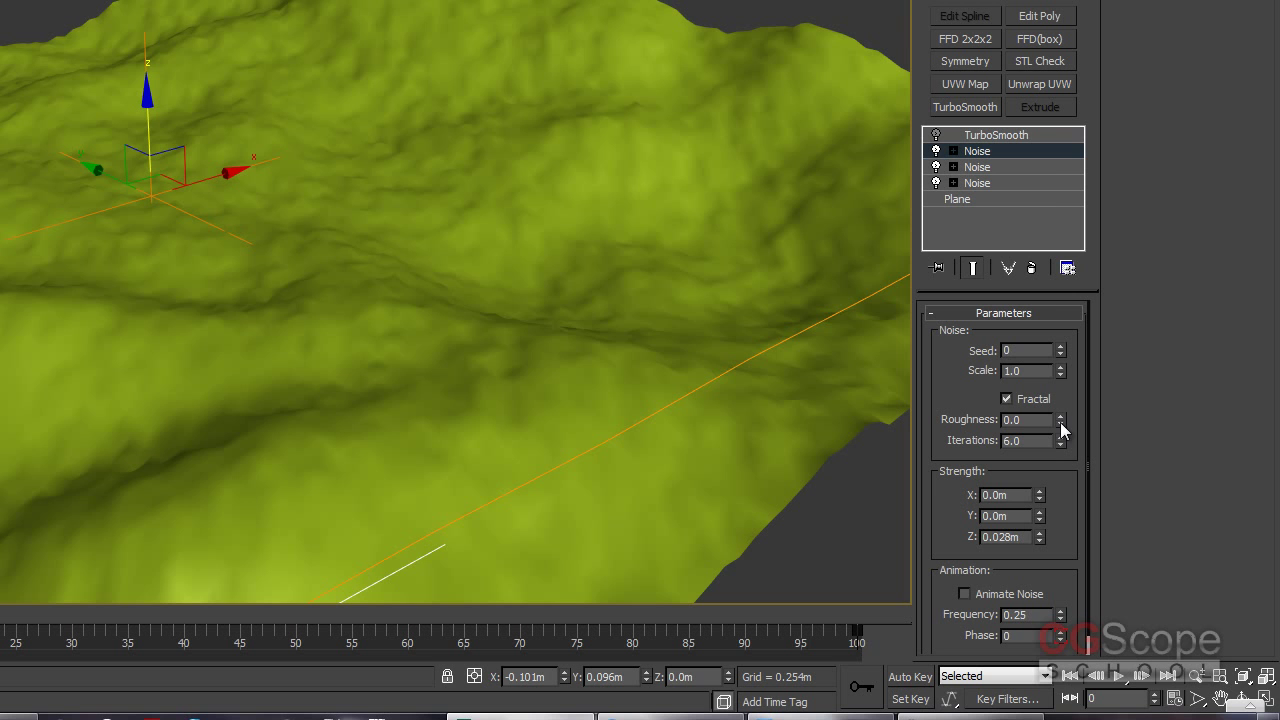
mouse_move(1069, 428)
mouse_down()
mouse_move(1071, 329)
mouse_move(1044, 163)
mouse_up()
mouse_move(1062, 440)
mouse_down()
mouse_move(1049, 201)
mouse_move(1066, 203)
mouse_up()
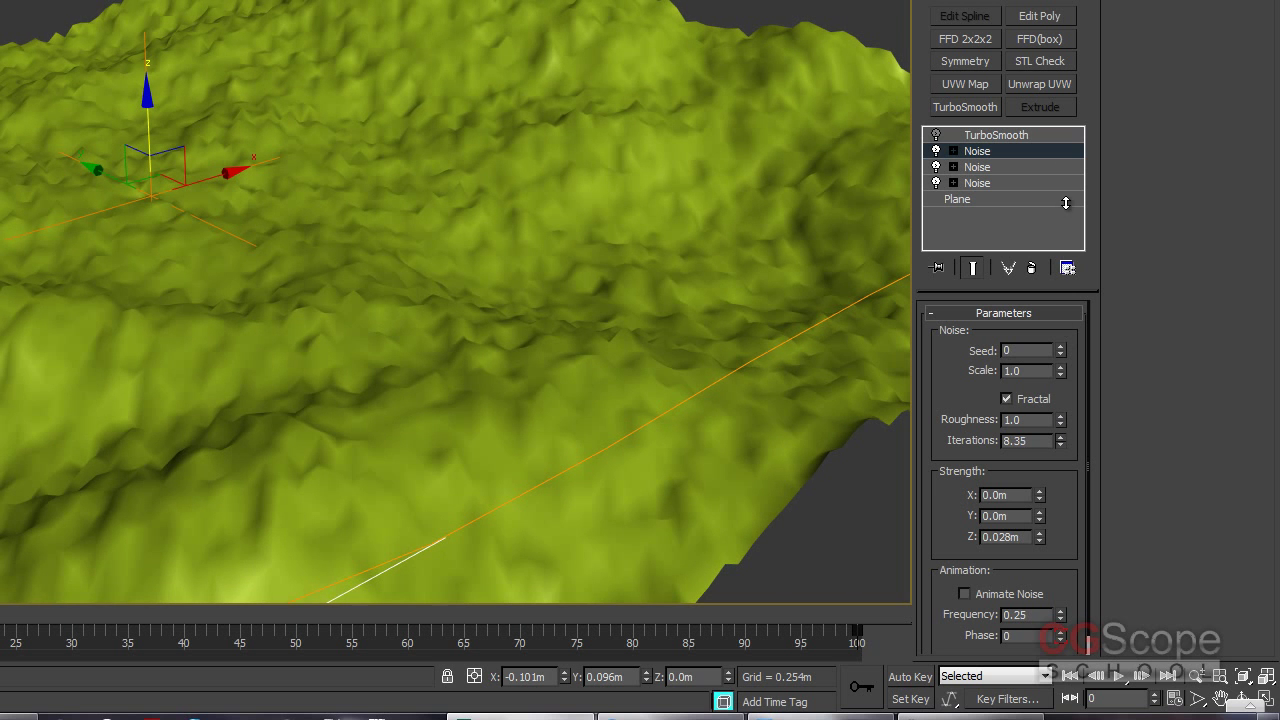
drag(1060, 440, 1057, 205)
right_click(1060, 442)
drag(1060, 442, 1038, 136)
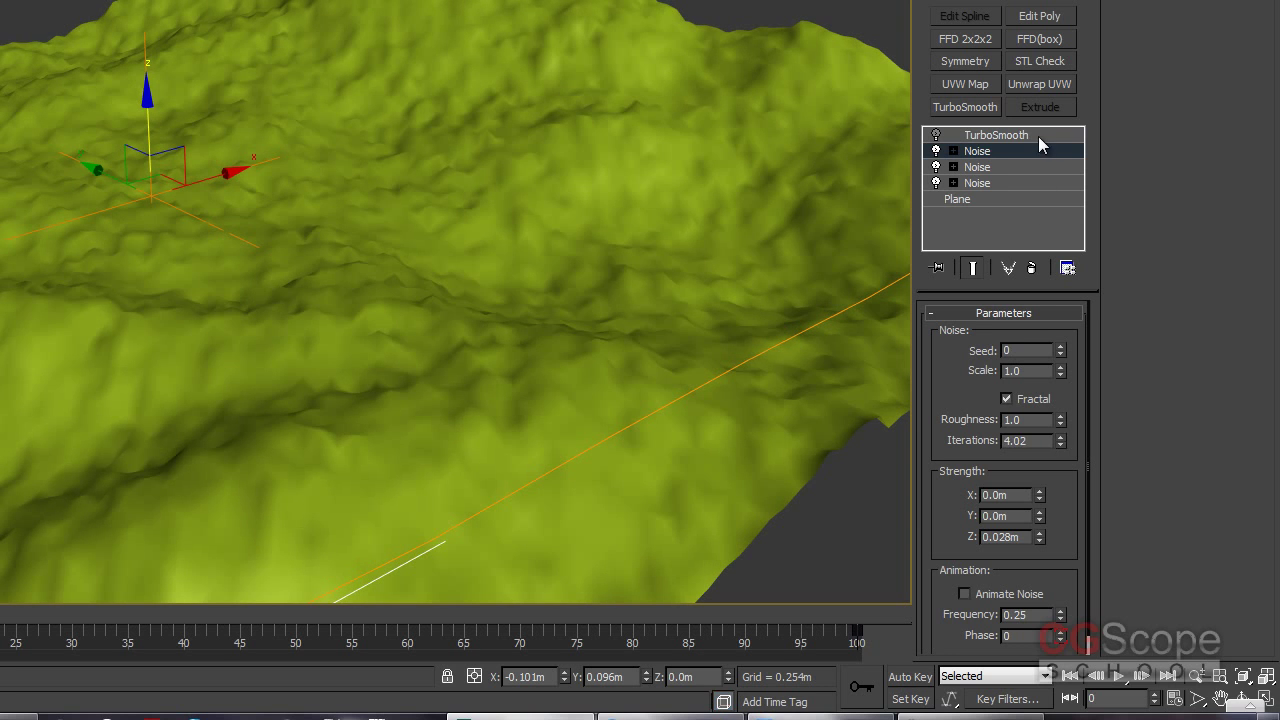
click(957, 135)
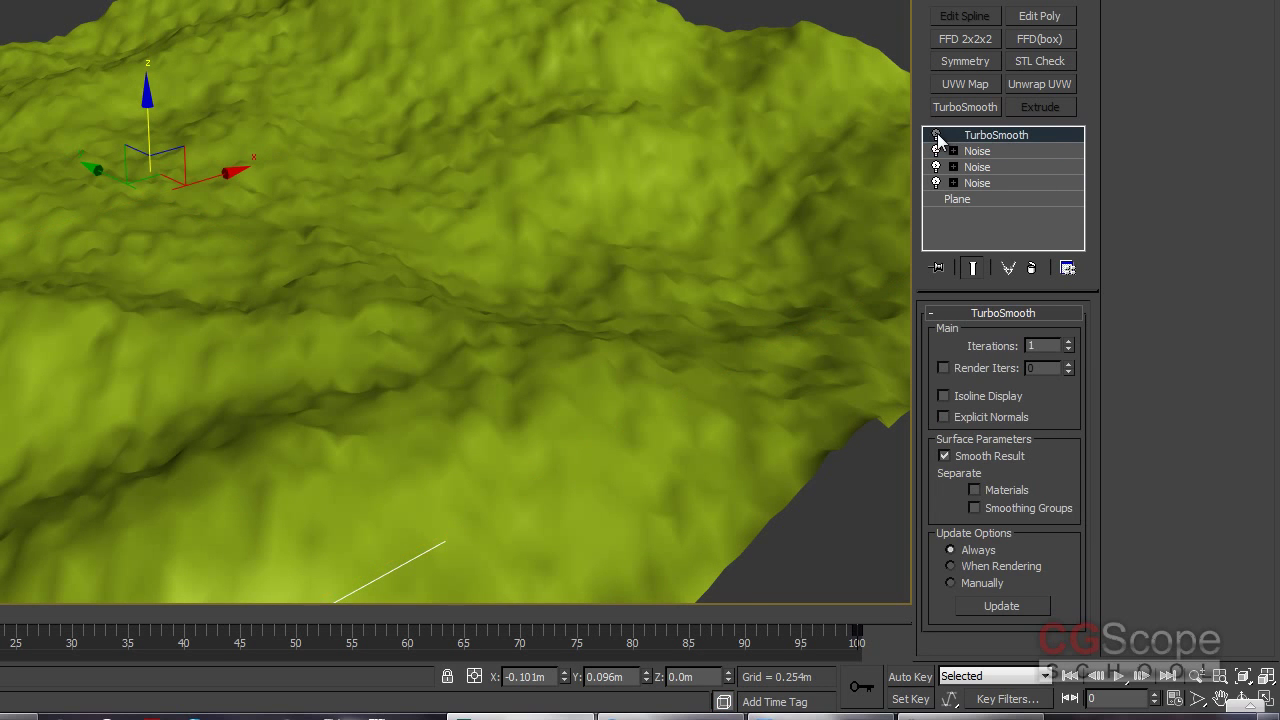
mouse_move(491, 297)
alt+middle_down()
mouse_move(548, 317)
mouse_move(457, 371)
mouse_move(877, 209)
alt+middle_up()
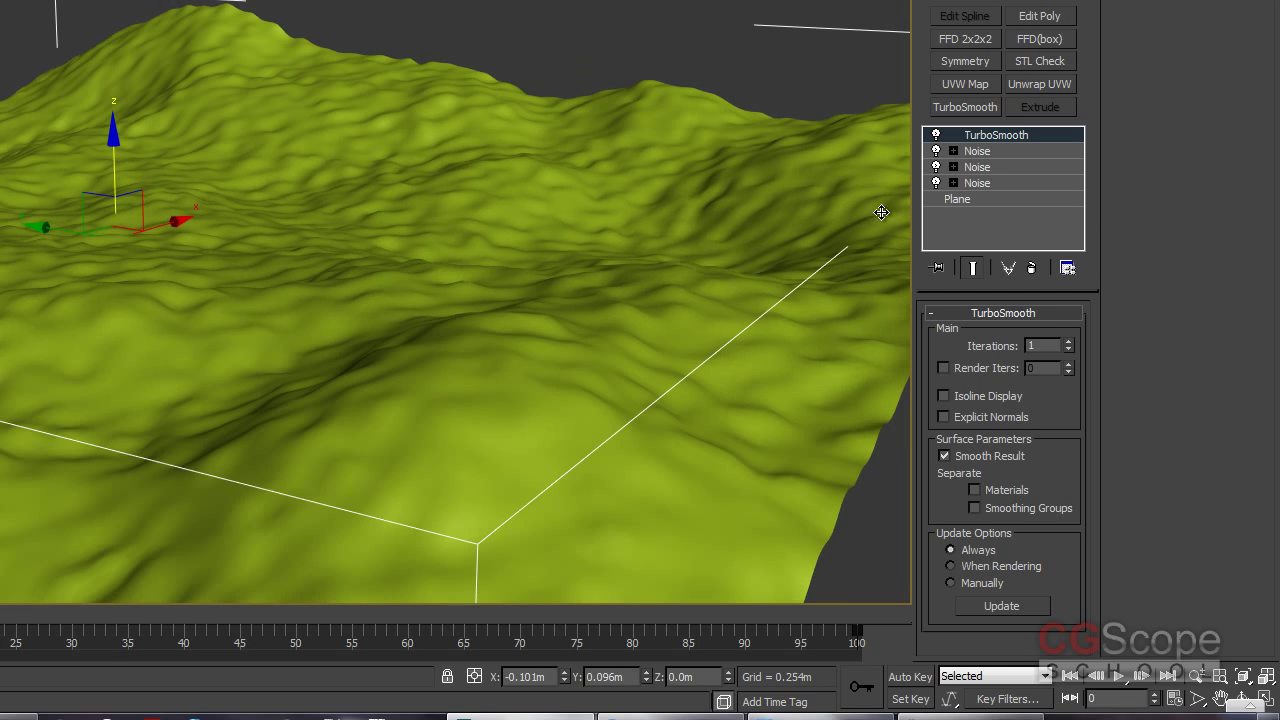
click(1000, 150)
scroll(1062, 460, down, 1)
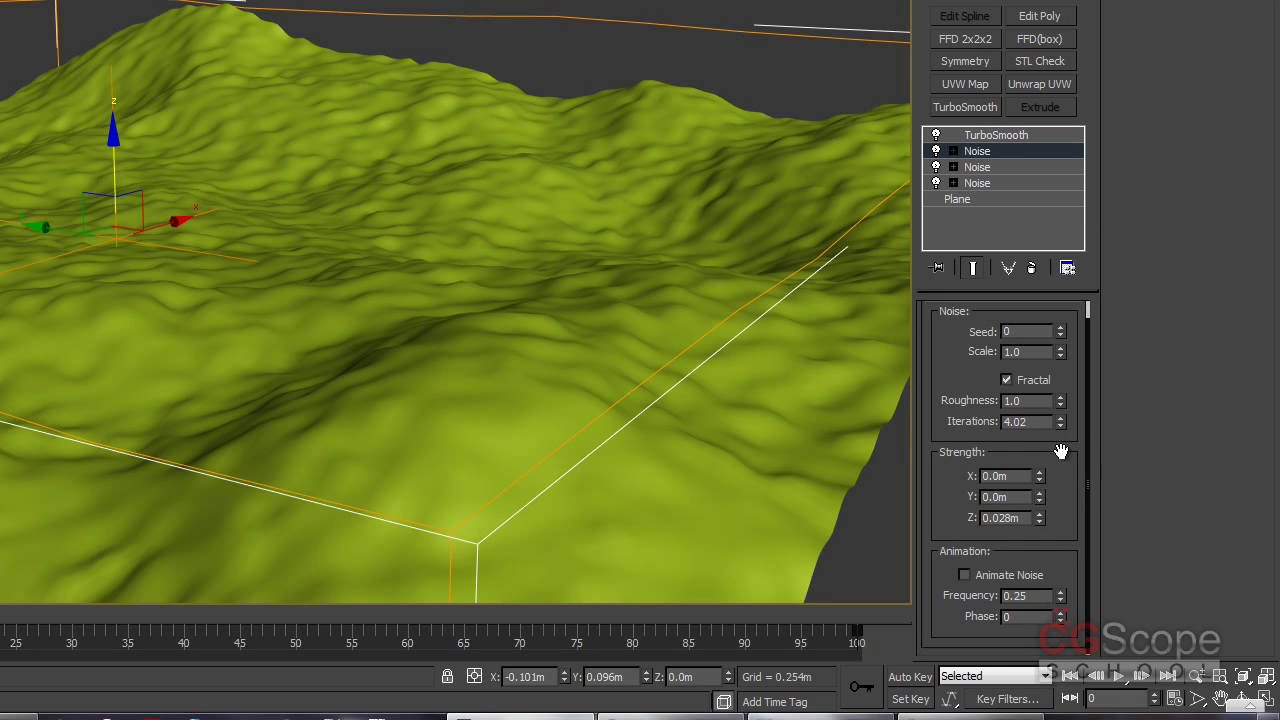
scroll(1062, 368, up, 1)
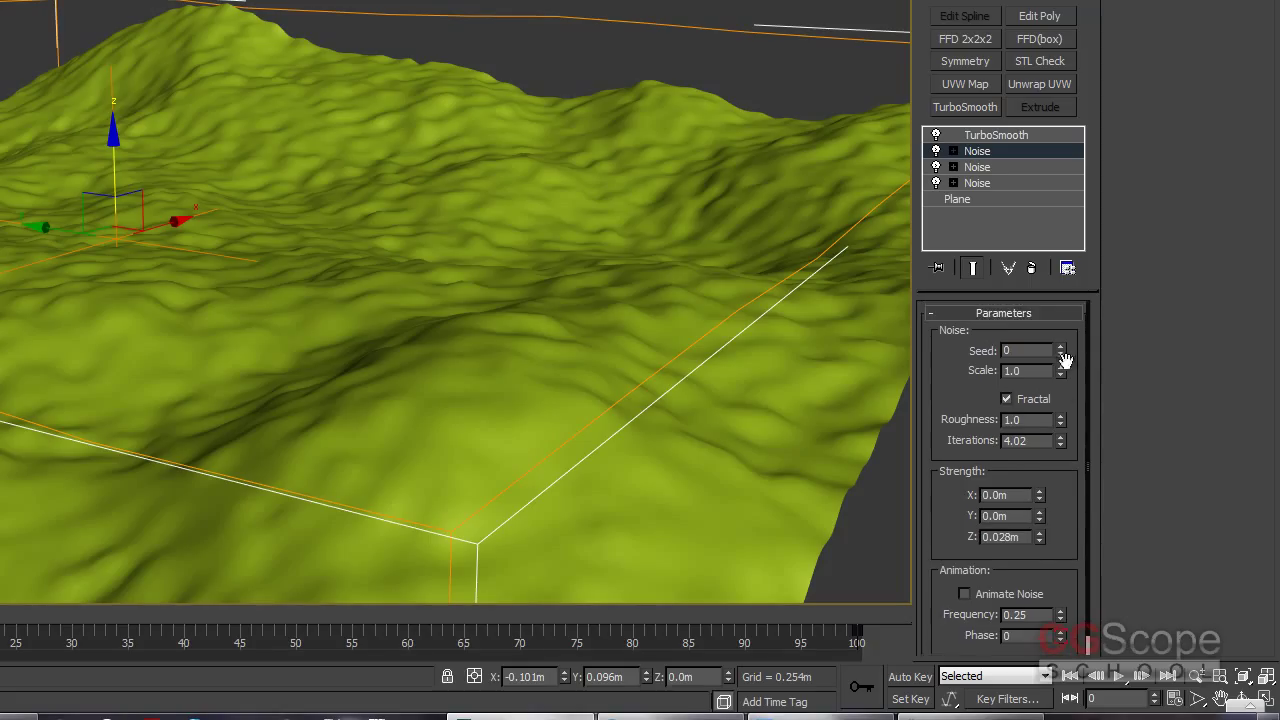
scroll(1074, 520, down, 1)
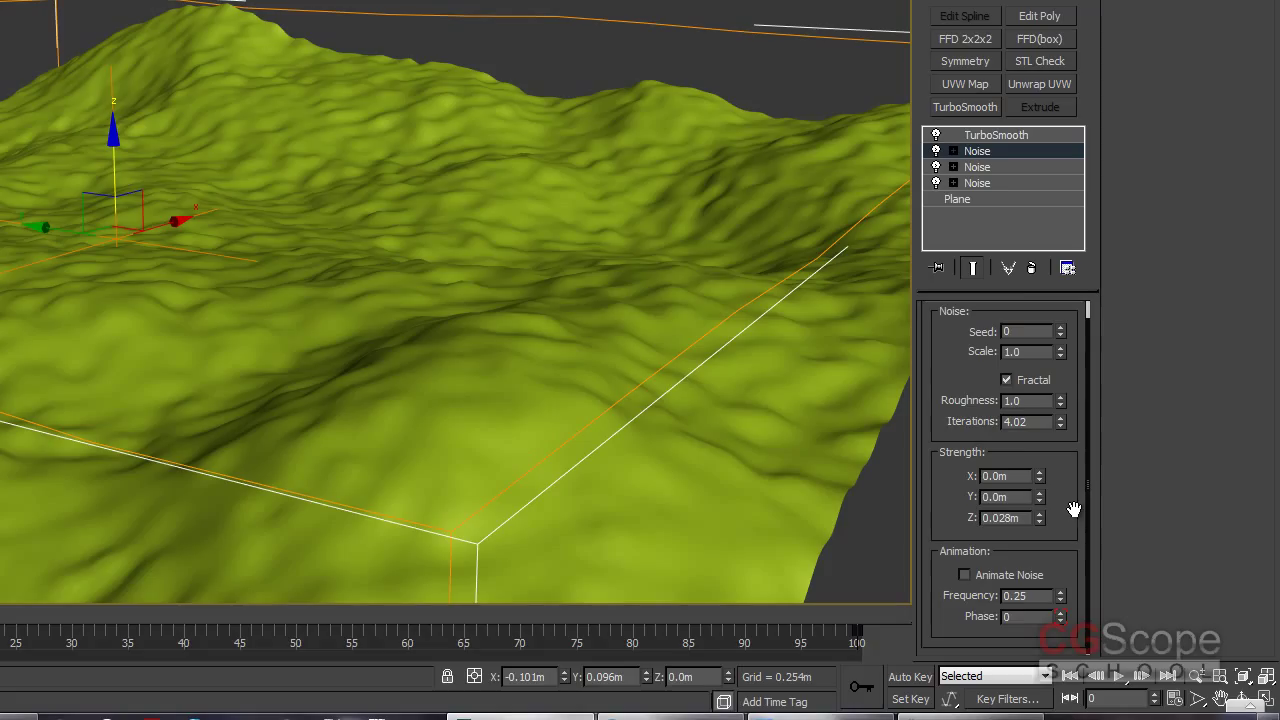
scroll(941, 388, up, 1)
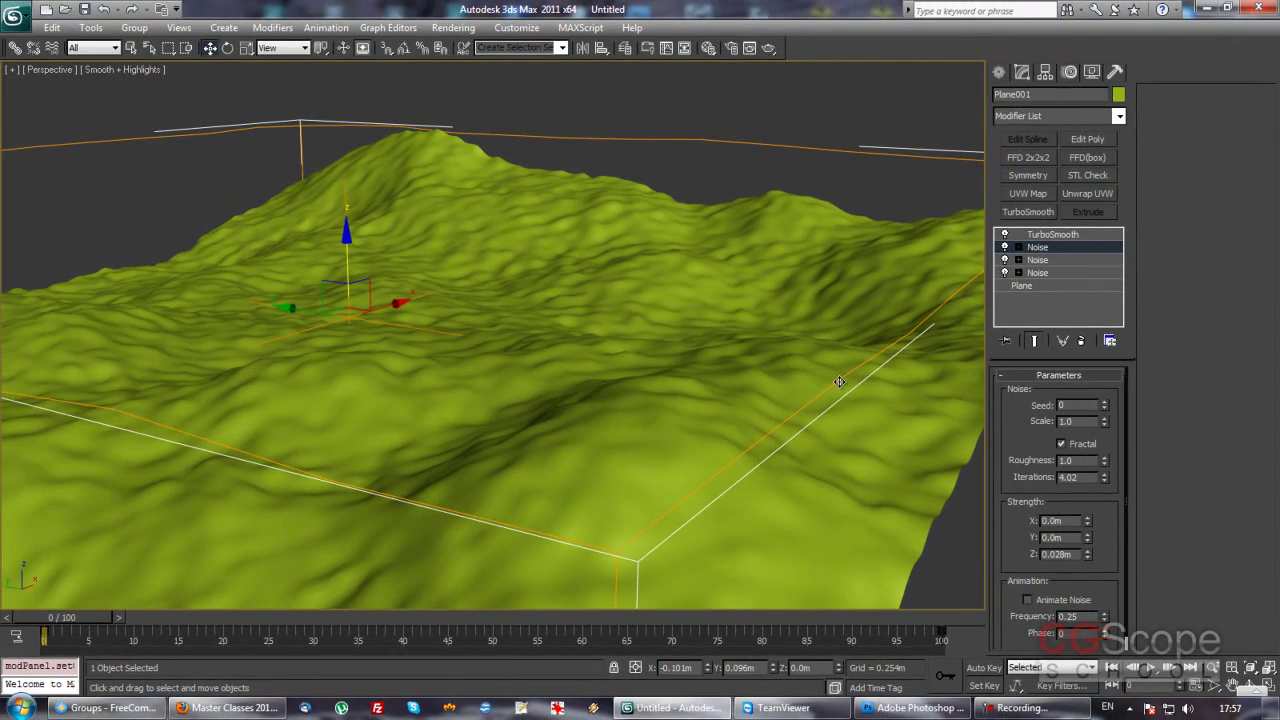
- Clone the terrain as a Copy, Plane002, beside it along X and select its bottom Noise
alt+middle_drag(740, 340, 697, 340)
scroll(600, 365, down, 5)
alt+middle_drag(571, 380, 524, 326)
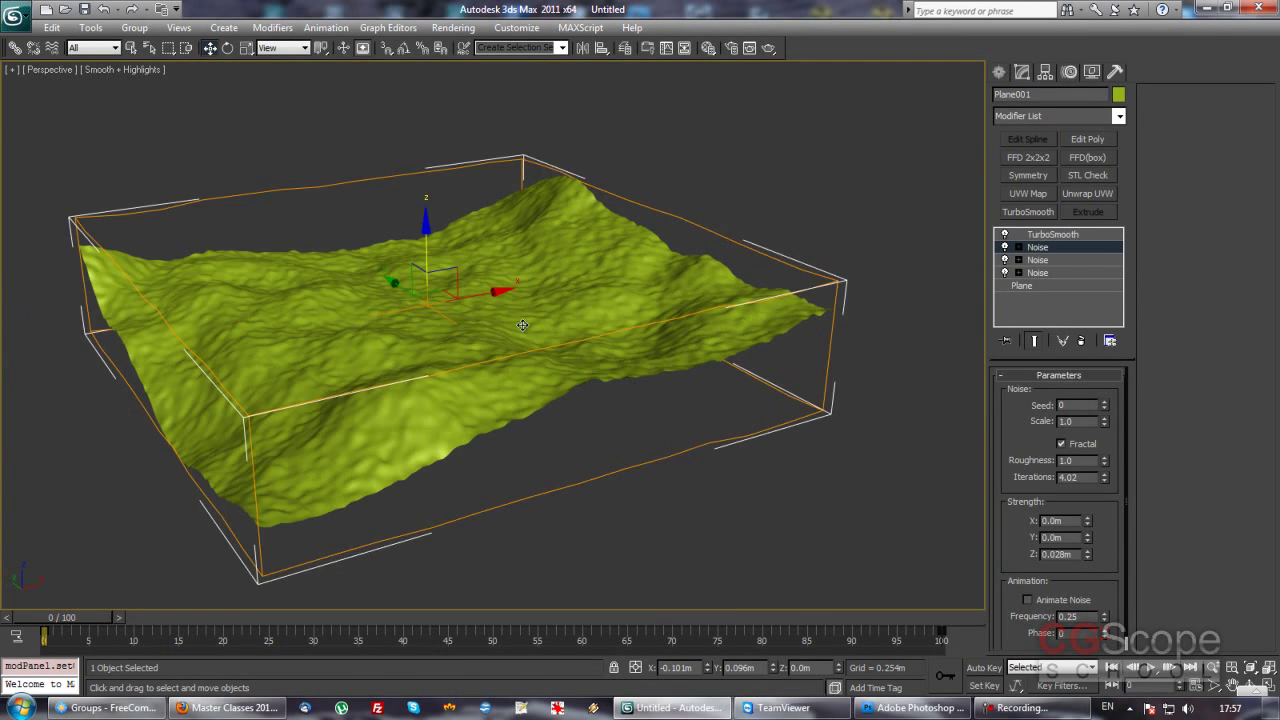
alt+middle_drag(606, 326, 464, 354)
shift+drag(372, 263, 936, 302)
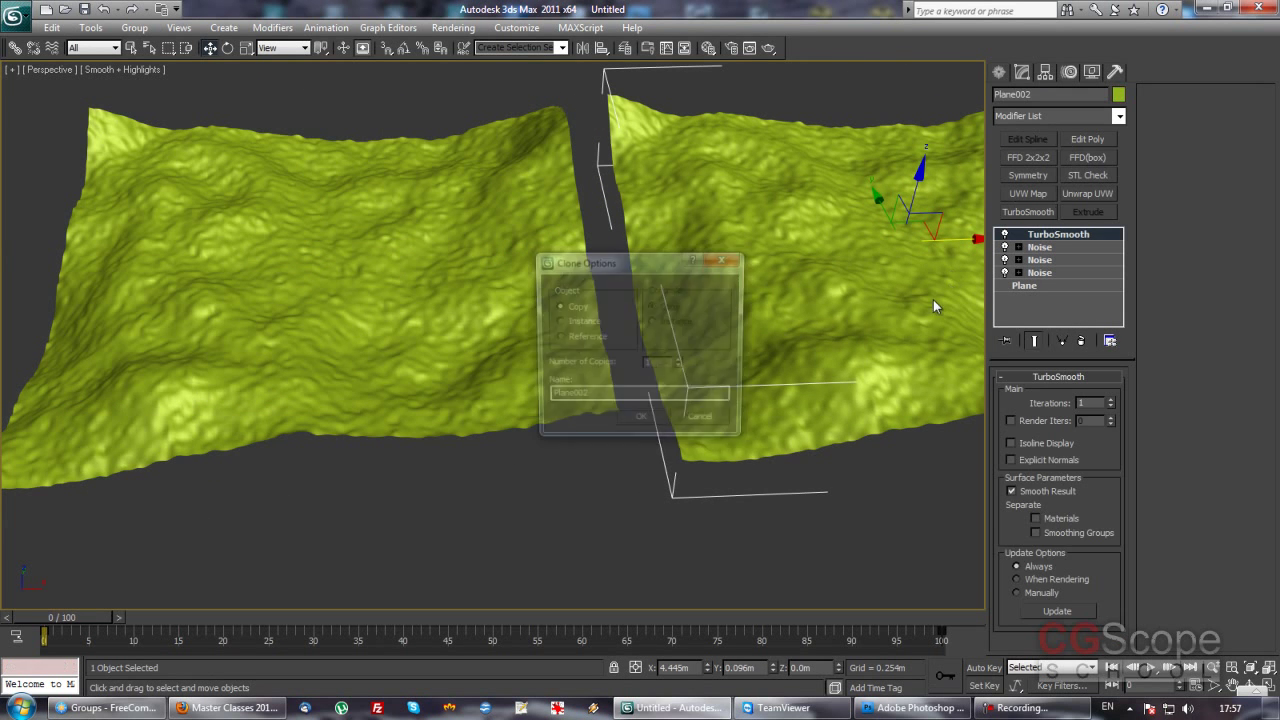
click(641, 427)
mouse_move(751, 400)
alt+middle_down()
mouse_move(651, 394)
mouse_move(325, 325)
mouse_move(588, 330)
mouse_move(832, 314)
alt+middle_up()
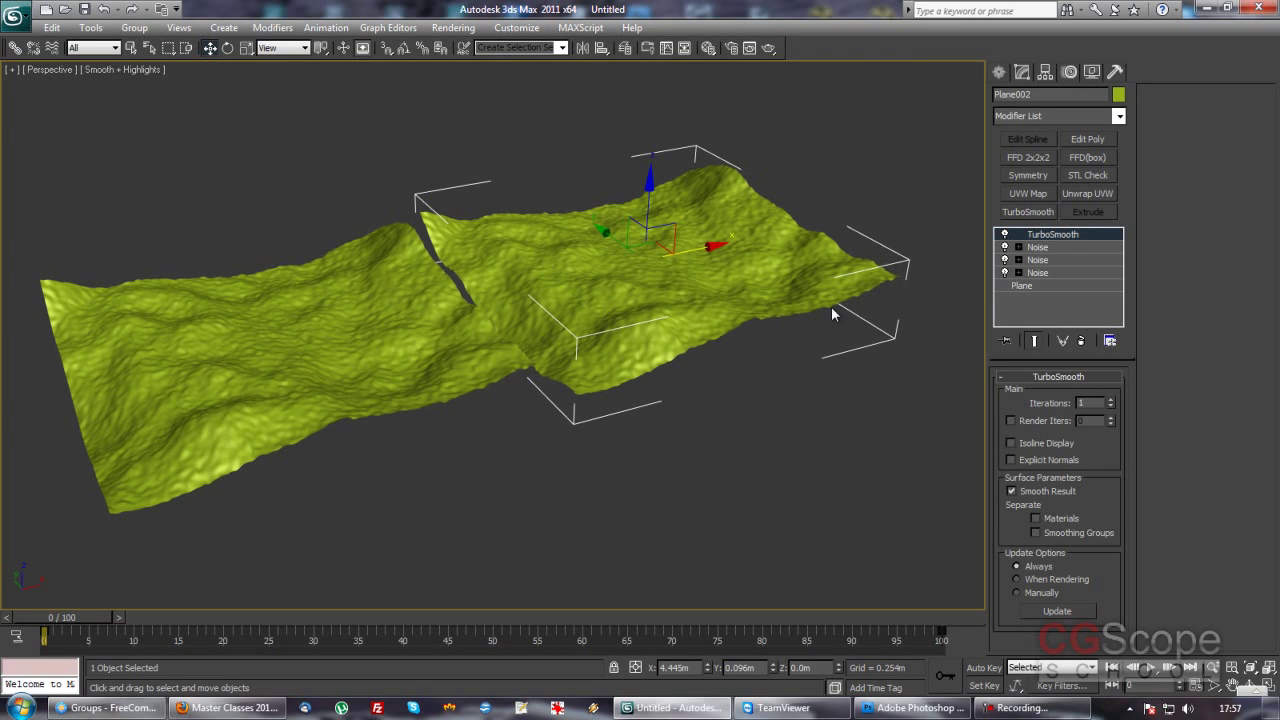
click(1054, 276)
mouse_move(678, 318)
alt+middle_down()
mouse_move(710, 327)
mouse_move(701, 293)
mouse_move(720, 315)
alt+middle_up()
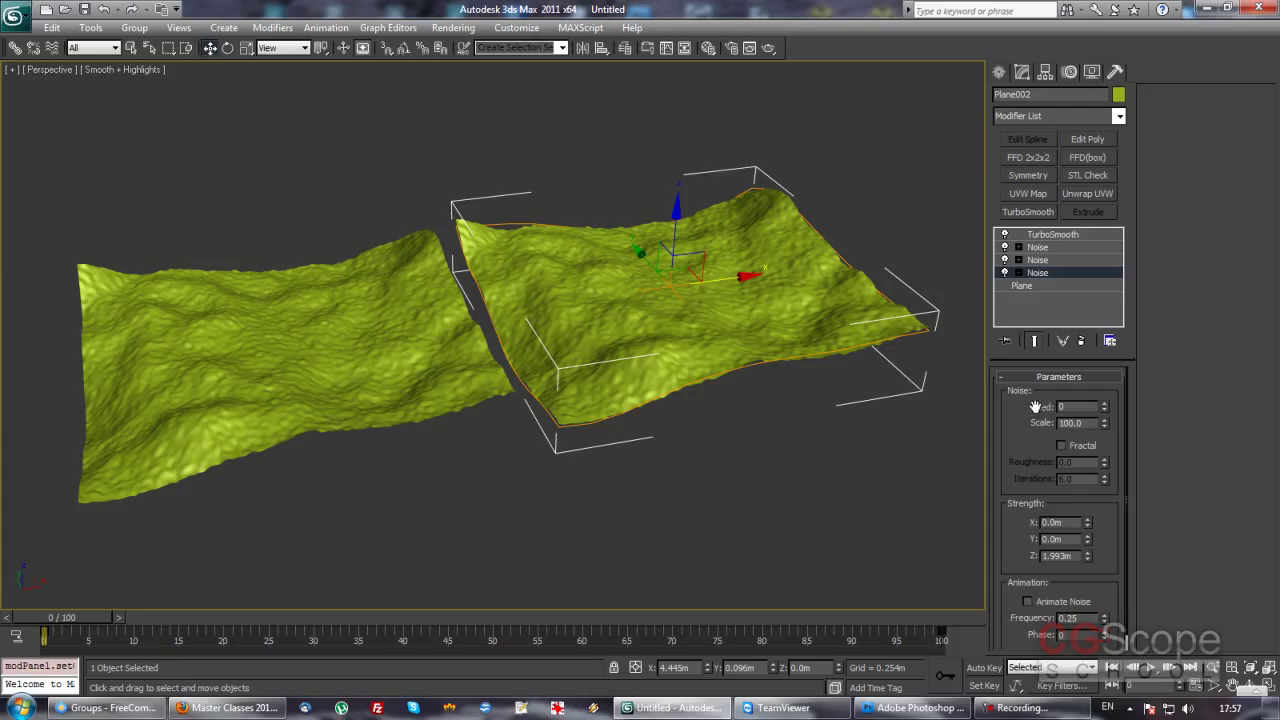
- Raise Plane002's bottom Noise Seed to 5
click(1104, 406)
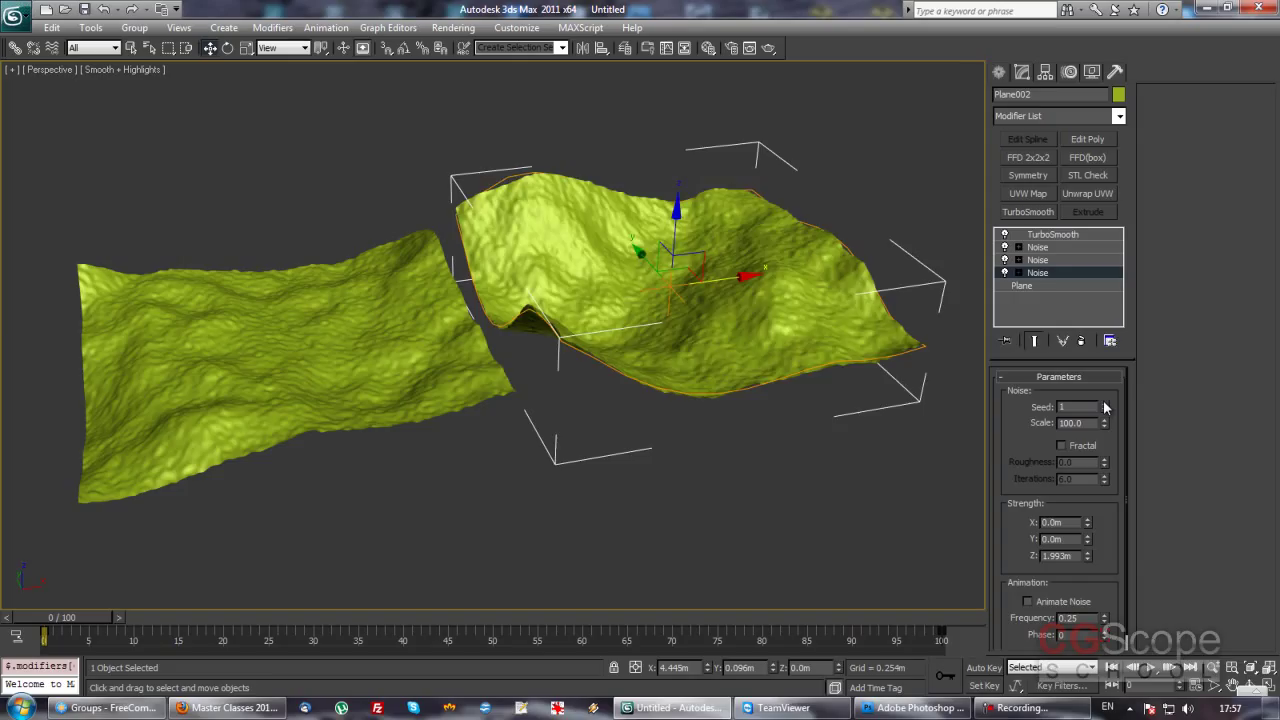
click(1104, 406)
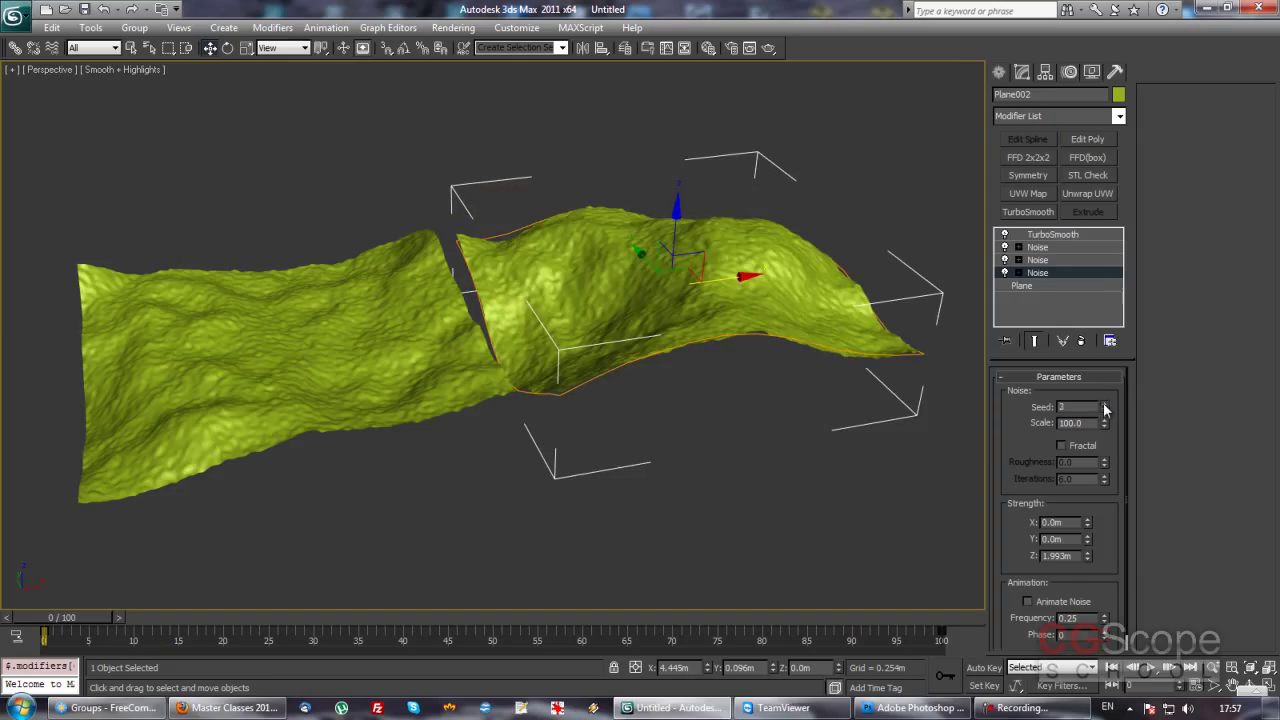
click(1104, 406)
click(1104, 403)
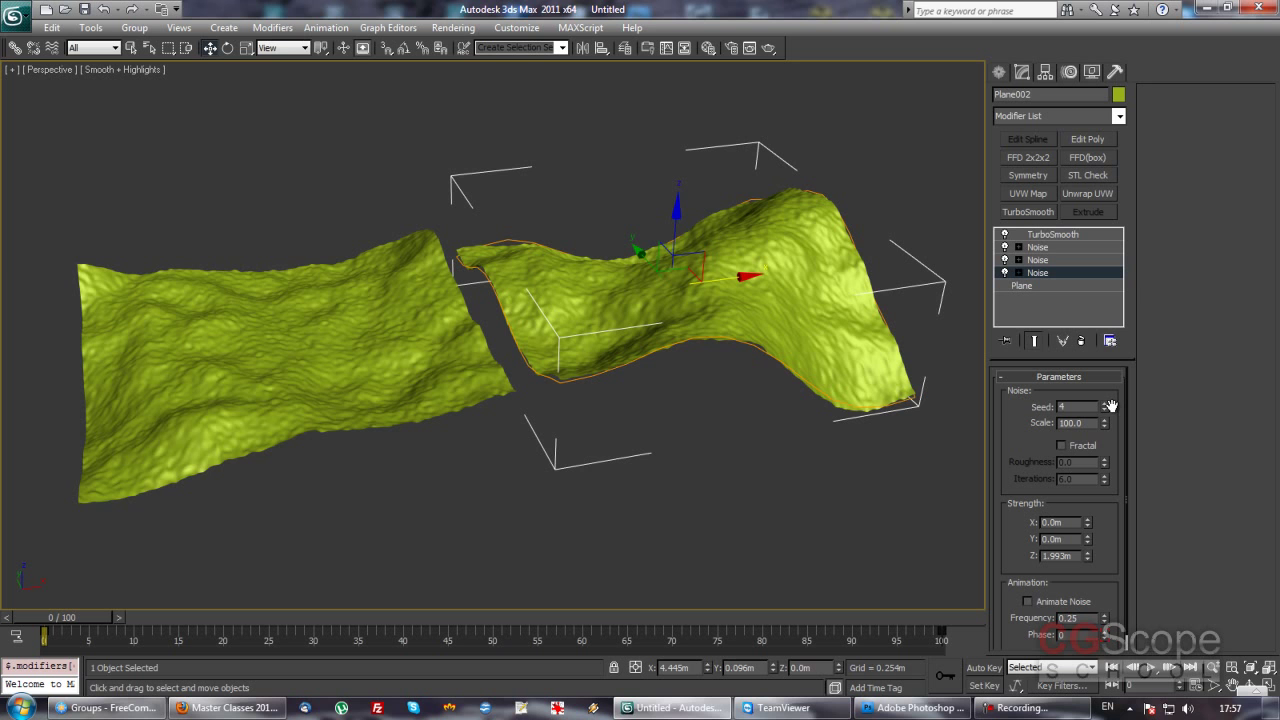
click(1105, 404)
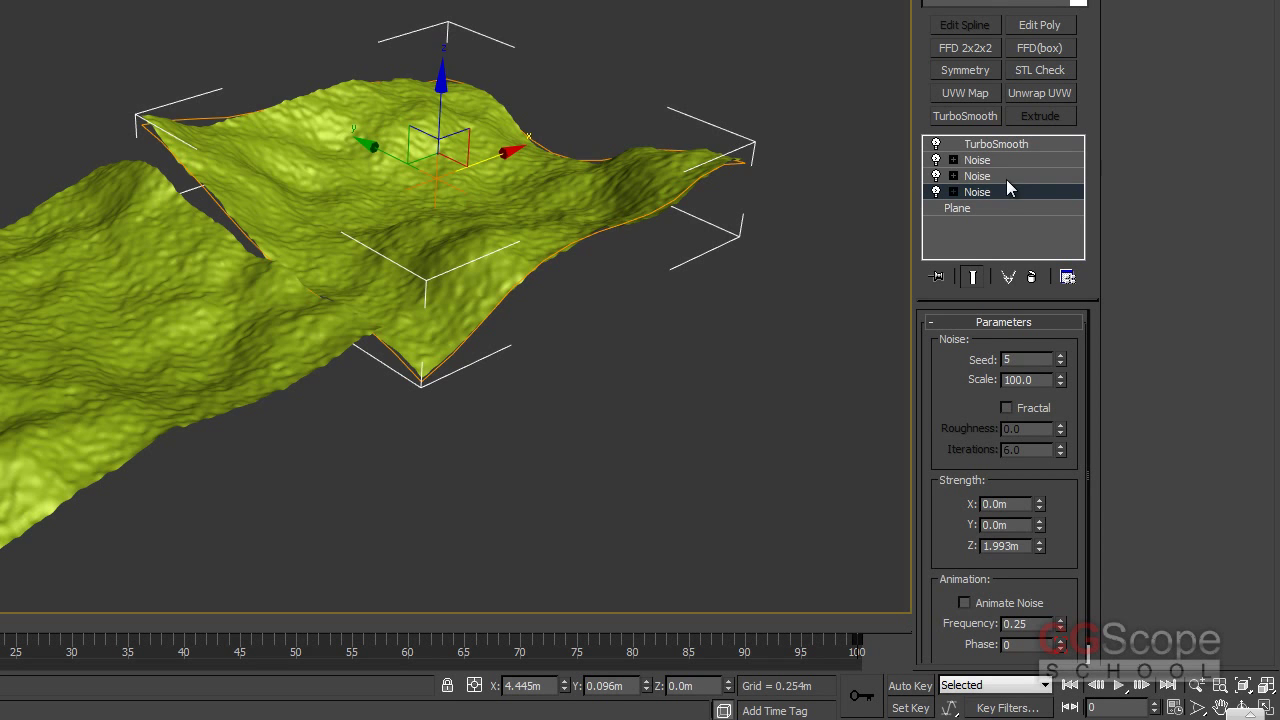
- Set the middle and top Noise Seeds to 2, then deselect and orbit both terrains
click(1006, 176)
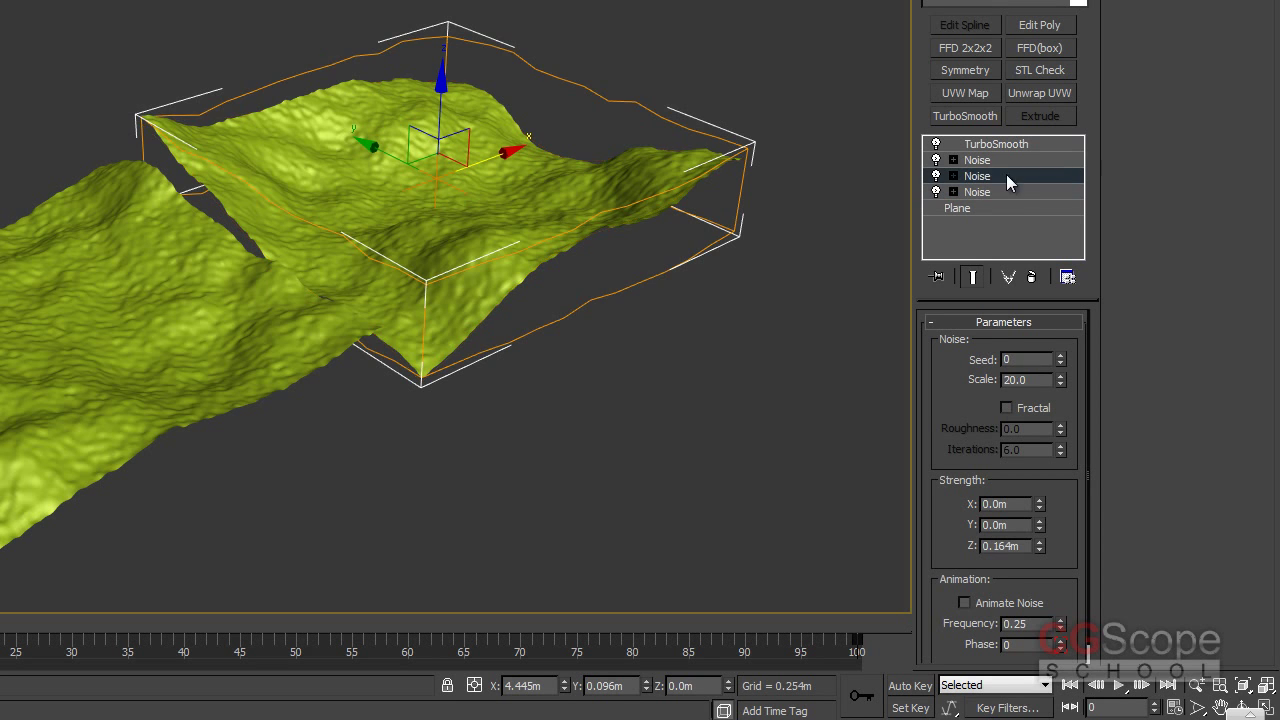
click(1061, 356)
click(1061, 356)
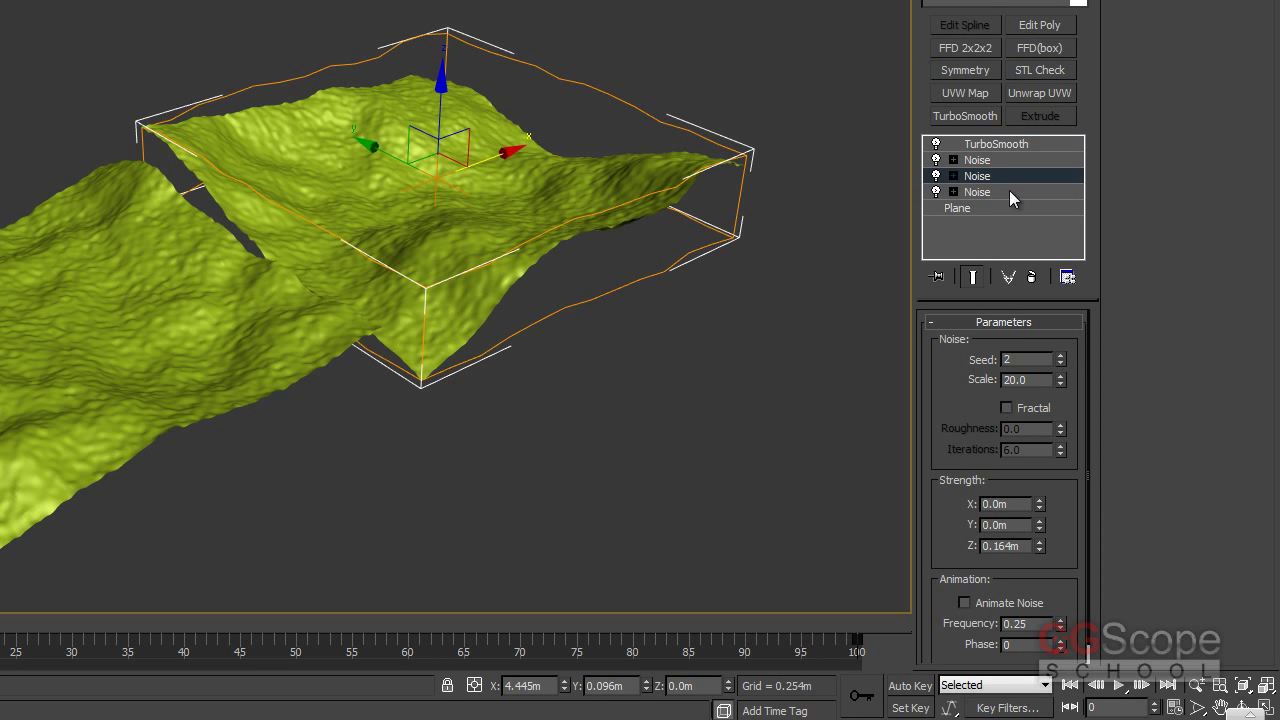
click(1012, 159)
click(1061, 356)
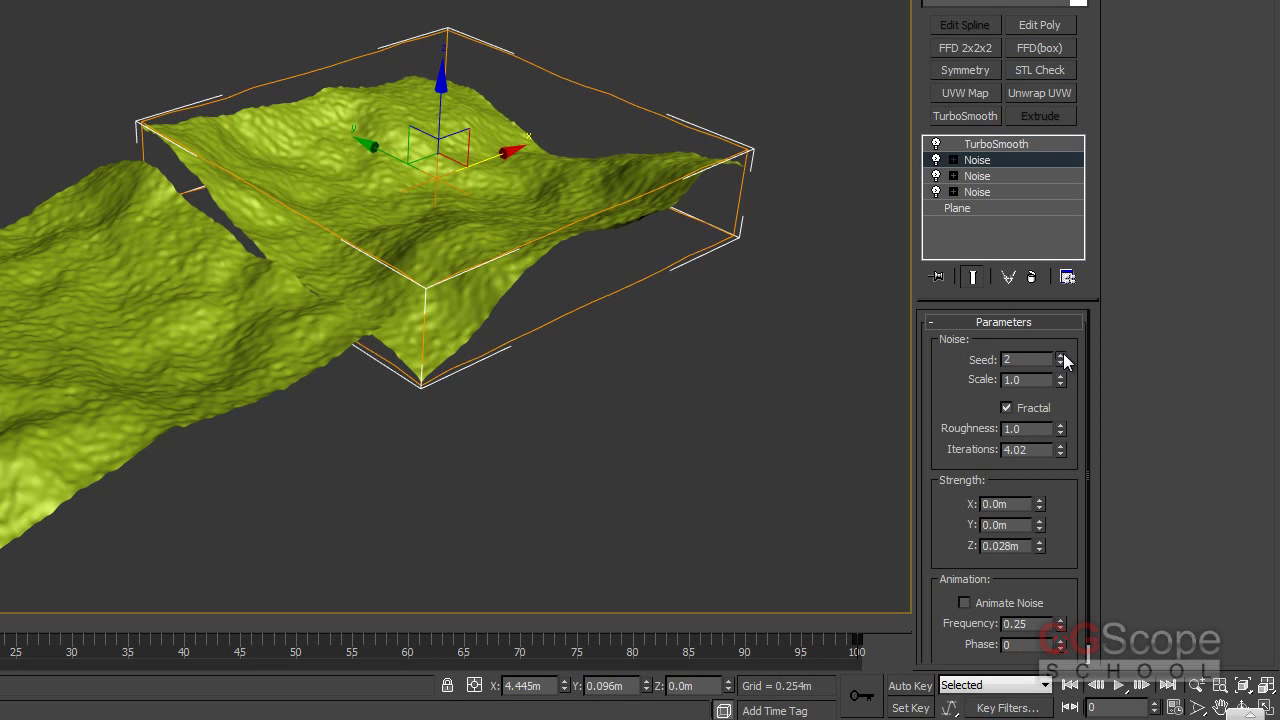
alt+middle_drag(572, 355, 503, 386)
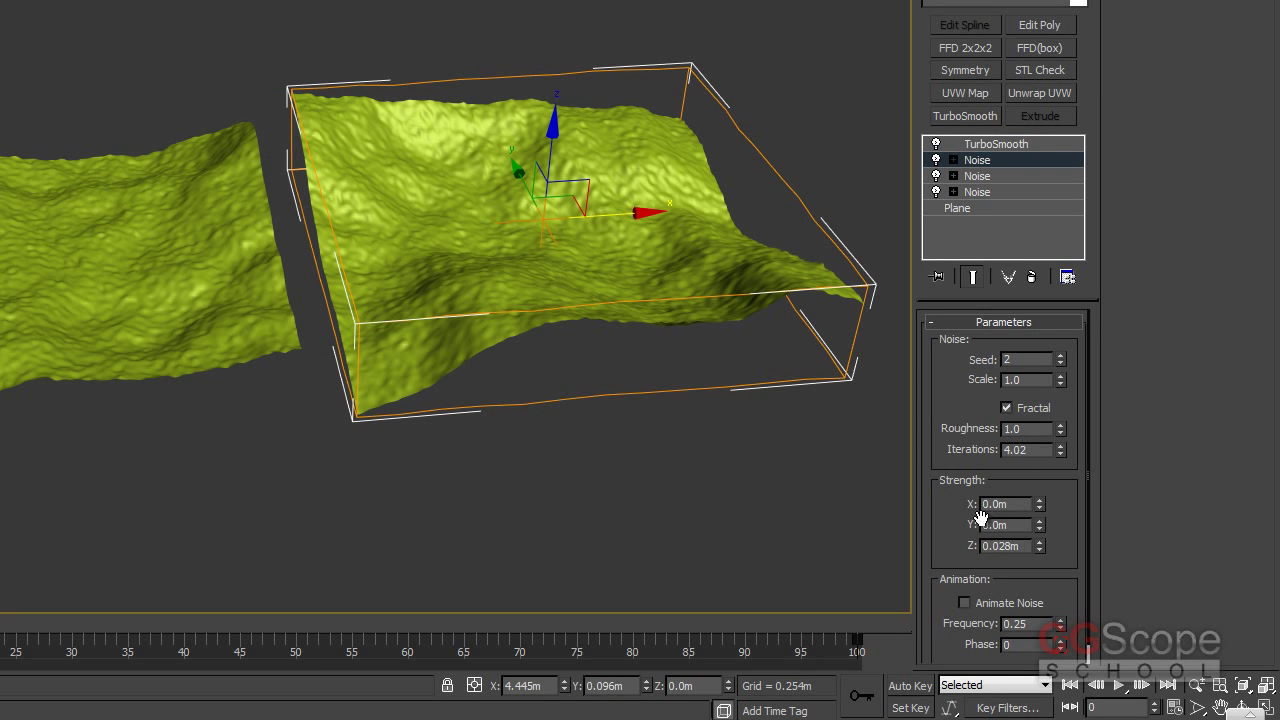
alt+middle_drag(620, 370, 506, 367)
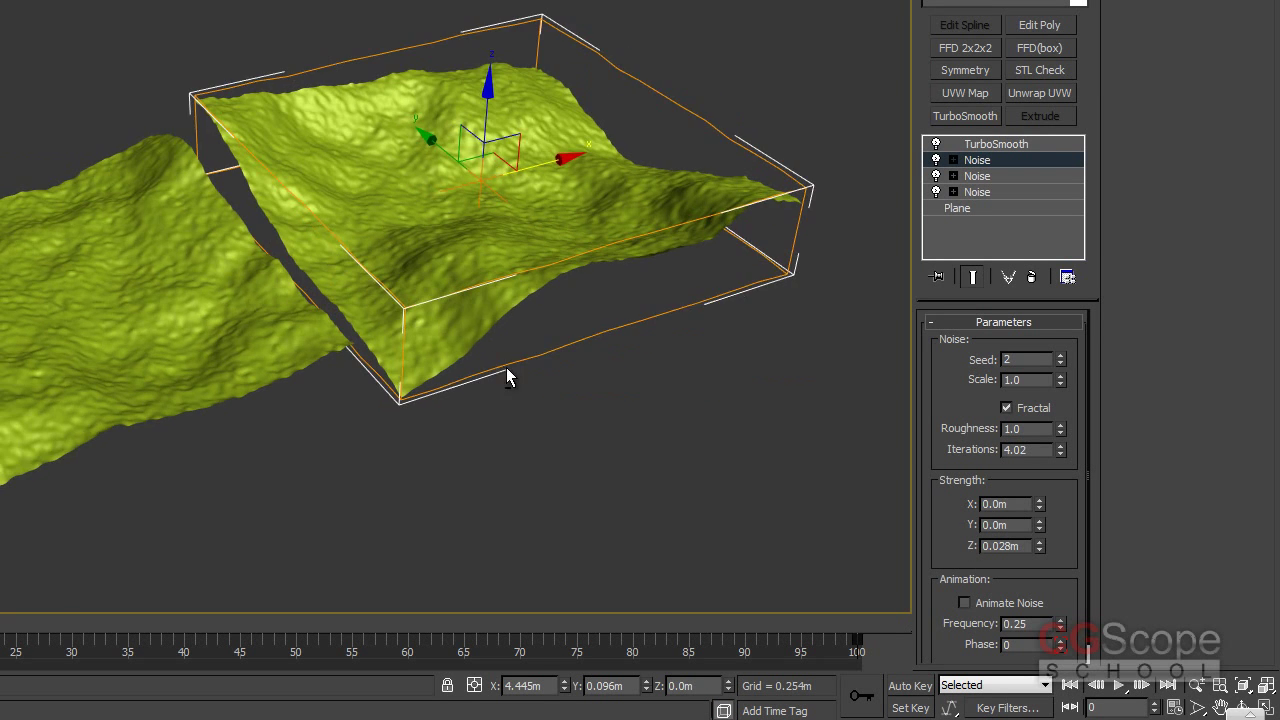
click(528, 416)
mouse_move(528, 426)
alt+middle_down()
mouse_move(469, 374)
mouse_move(554, 397)
mouse_move(491, 406)
mouse_move(503, 385)
mouse_move(651, 371)
mouse_move(580, 383)
mouse_move(645, 362)
mouse_move(551, 363)
mouse_move(569, 366)
alt+middle_up()
mouse_move(486, 383)
alt+middle_down()
mouse_move(484, 357)
mouse_move(586, 360)
mouse_move(568, 352)
mouse_move(616, 367)
alt+middle_up()
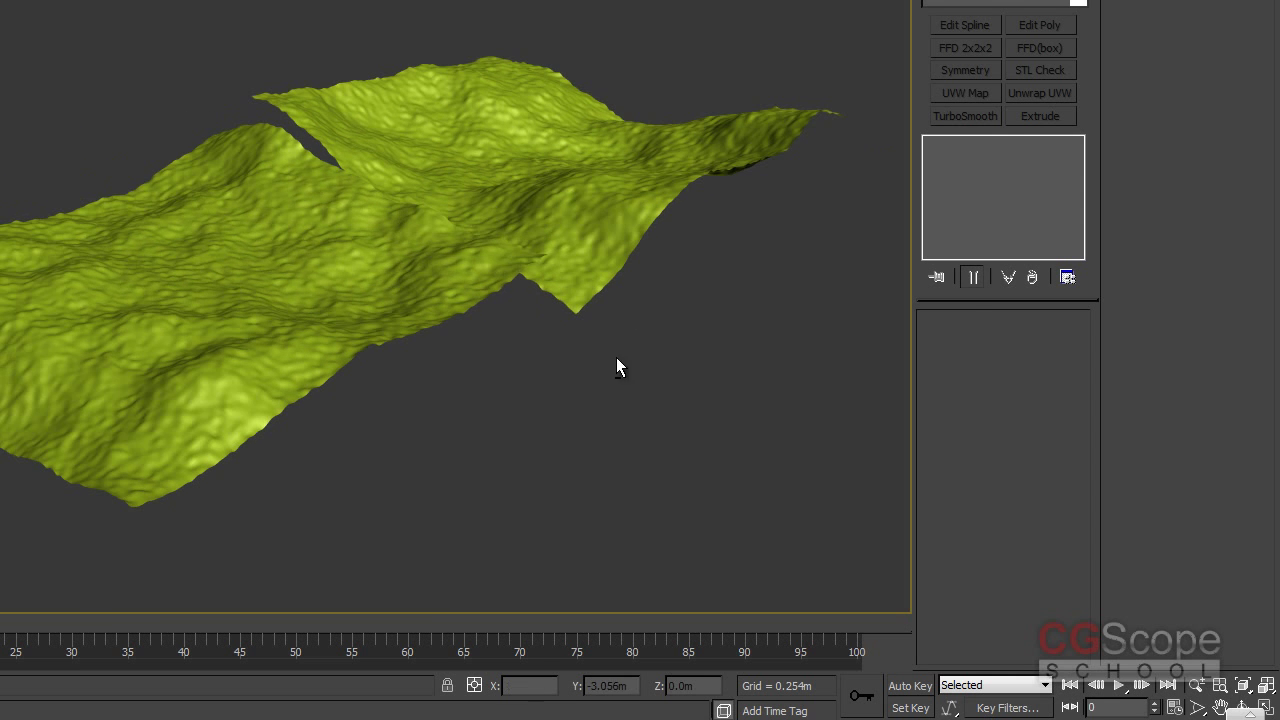
- Select the terrain, switch off all three Noise layers, show edges, and display the base Plane parameters
click(334, 337)
mouse_move(312, 350)
alt+middle_down()
mouse_move(508, 350)
mouse_move(560, 320)
mouse_move(551, 309)
mouse_move(520, 320)
mouse_move(523, 305)
mouse_move(819, 237)
alt+middle_up()
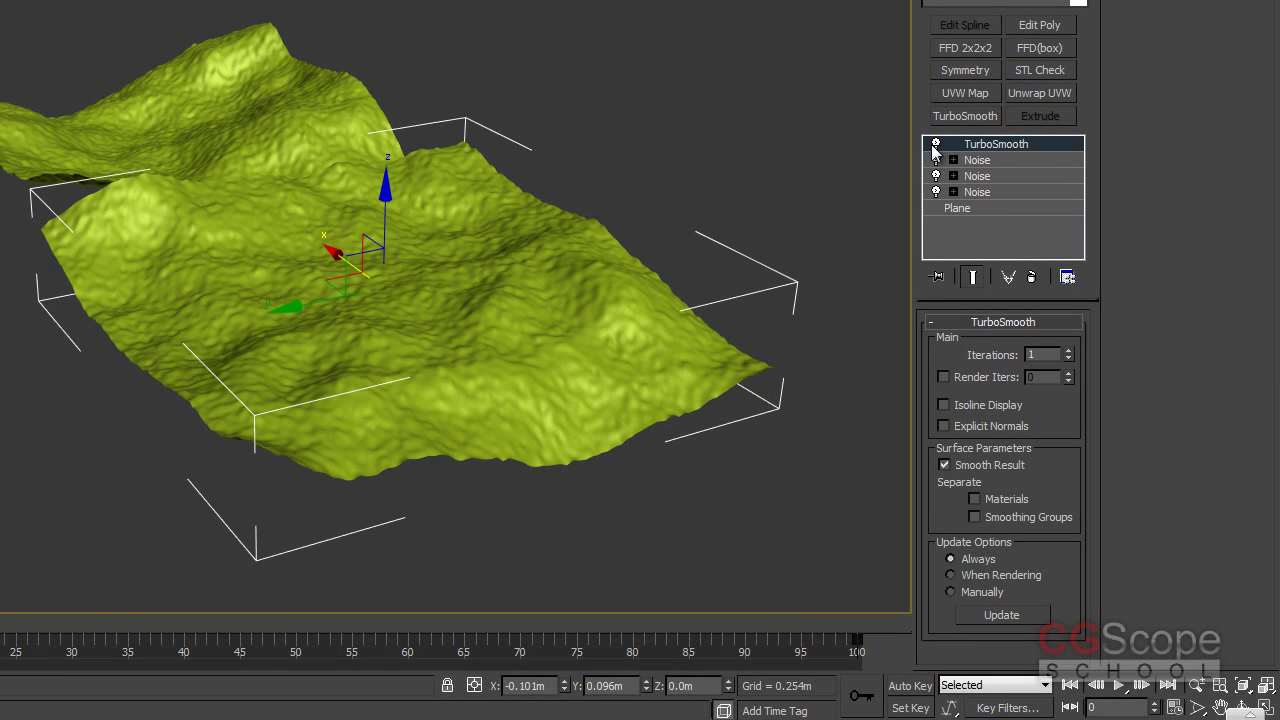
mouse_move(606, 251)
alt+middle_down()
mouse_move(449, 266)
mouse_move(513, 271)
alt+middle_up()
scroll(514, 270, up, 2)
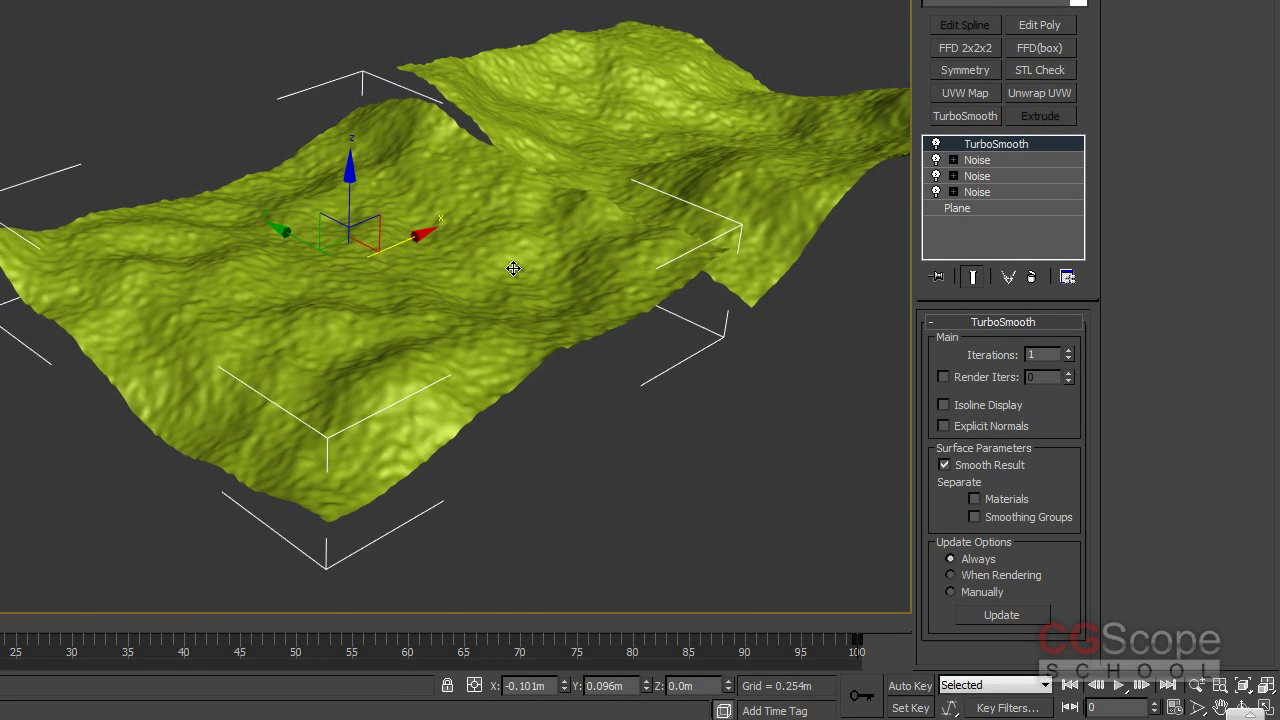
scroll(529, 277, up, 2)
click(936, 160)
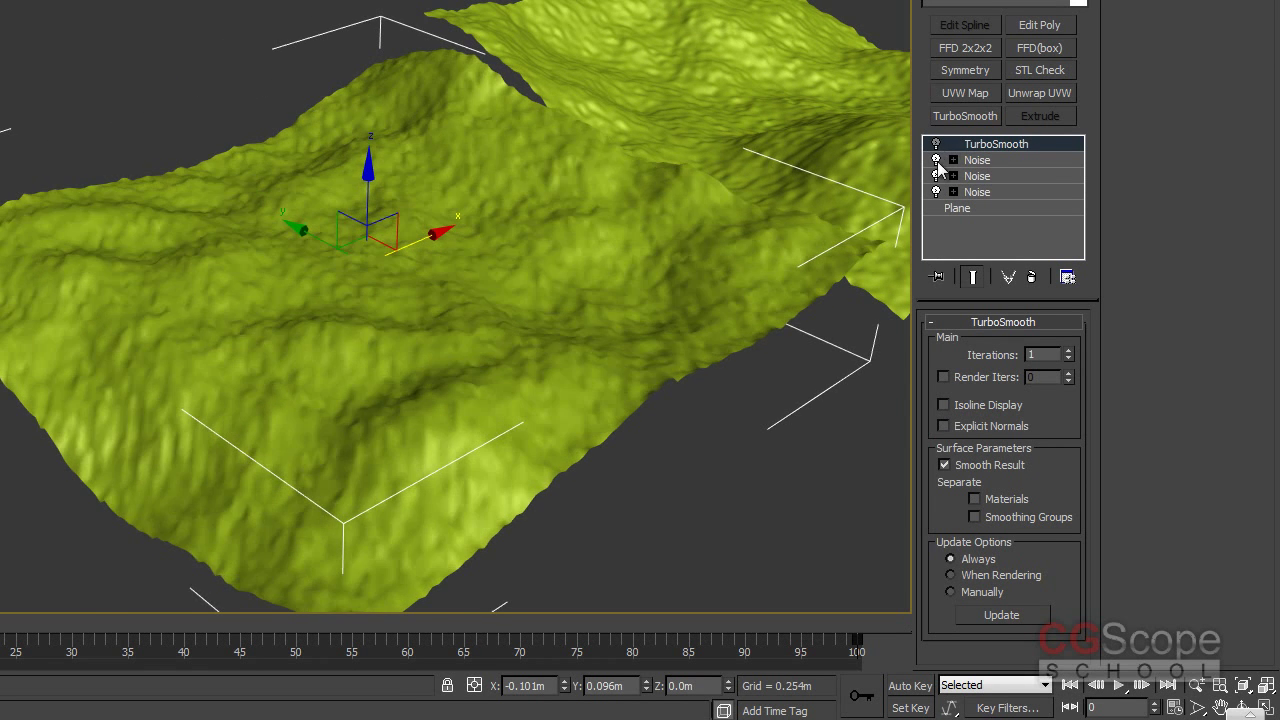
click(936, 176)
click(936, 192)
key(F4)
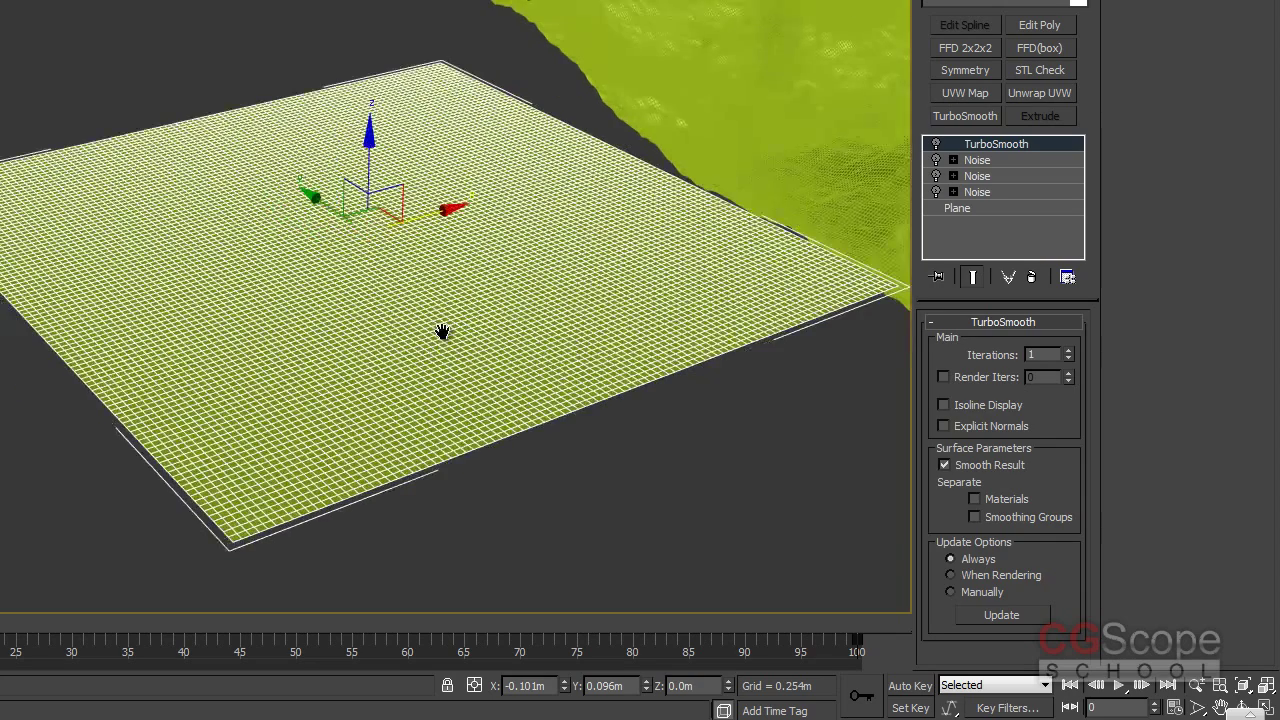
click(958, 208)
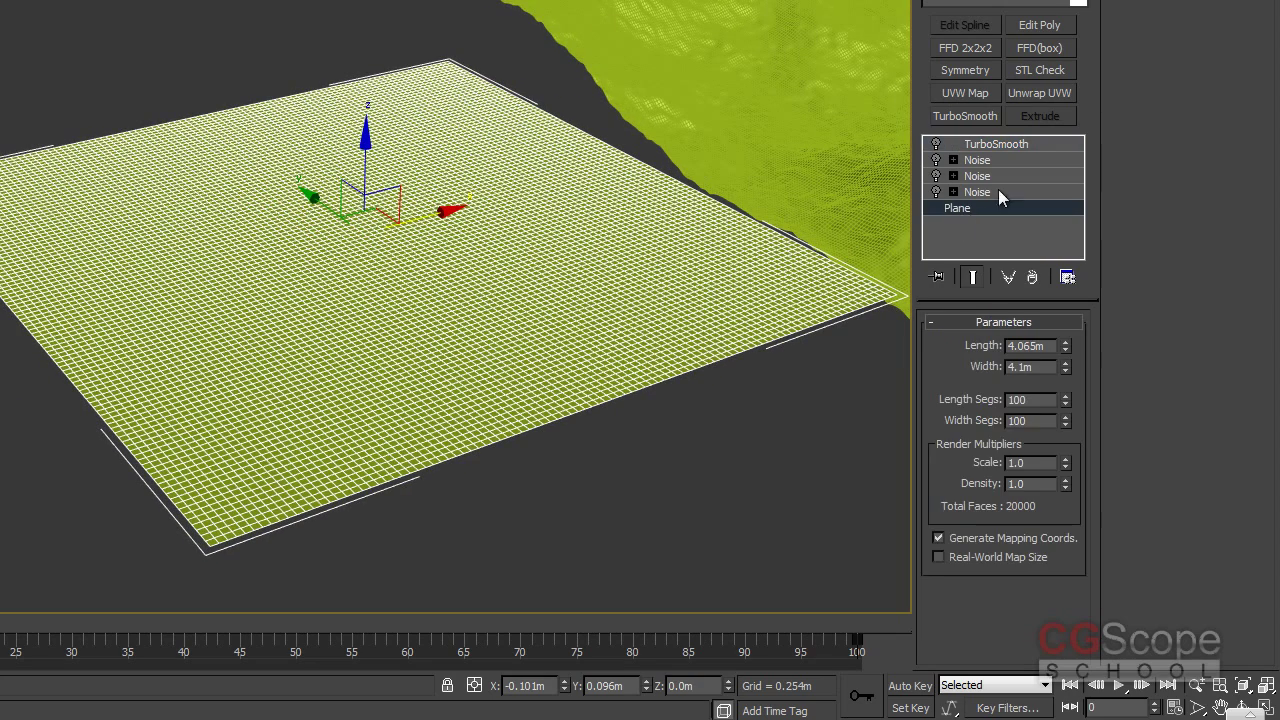
- Add an Edit Poly modifier directly above the base Plane, discarding a trial Edit Mesh
click(1078, 12)
scroll(1080, 100, down, 5)
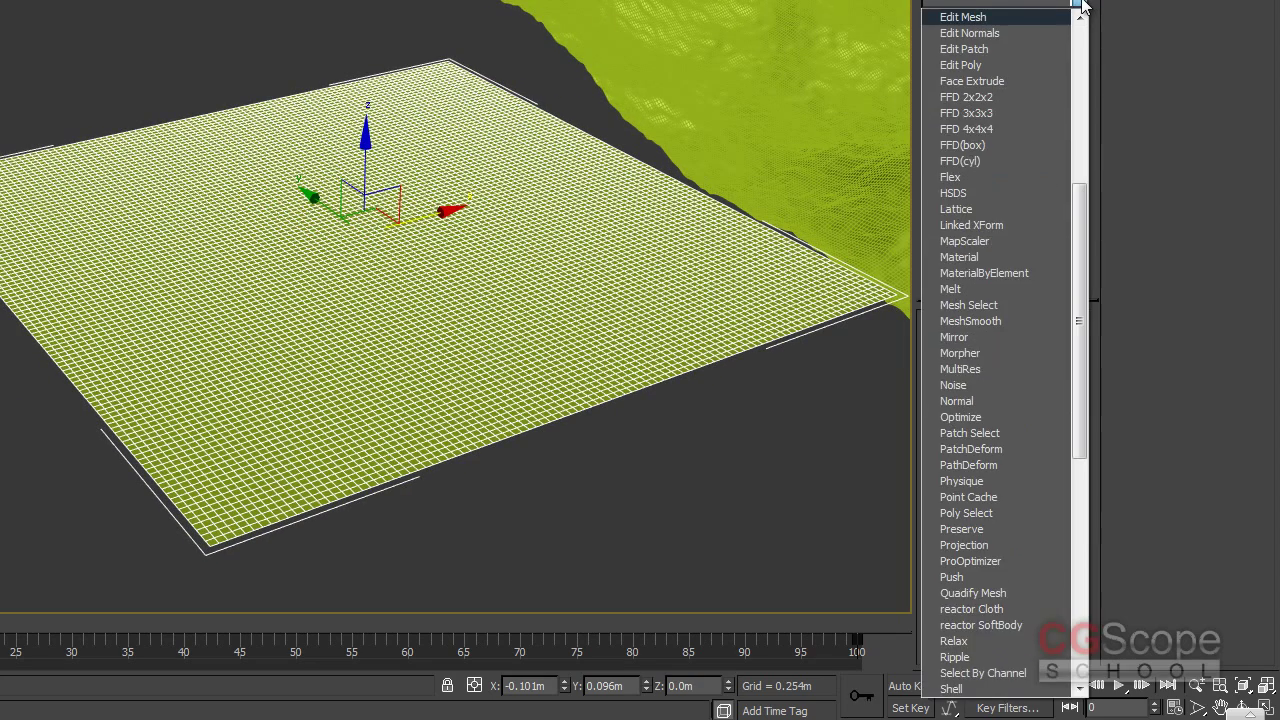
click(1083, 5)
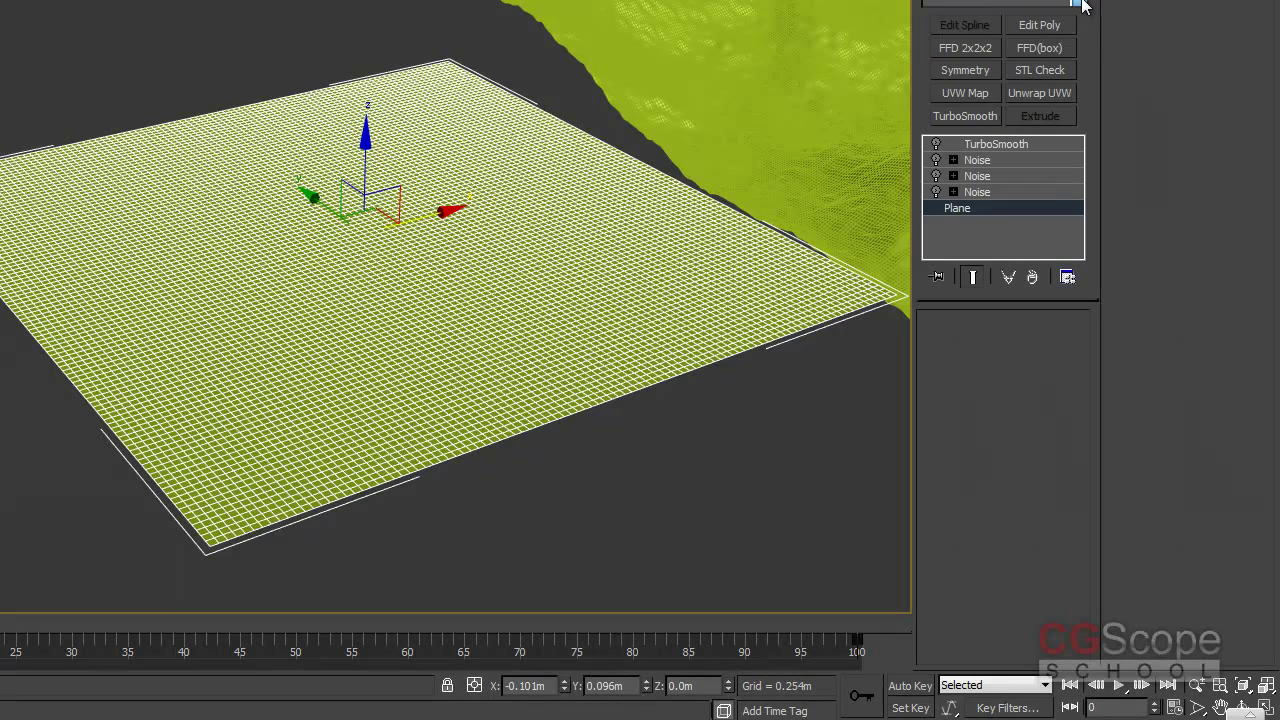
click(1043, 279)
click(1078, 8)
scroll(1080, 5, down, 5)
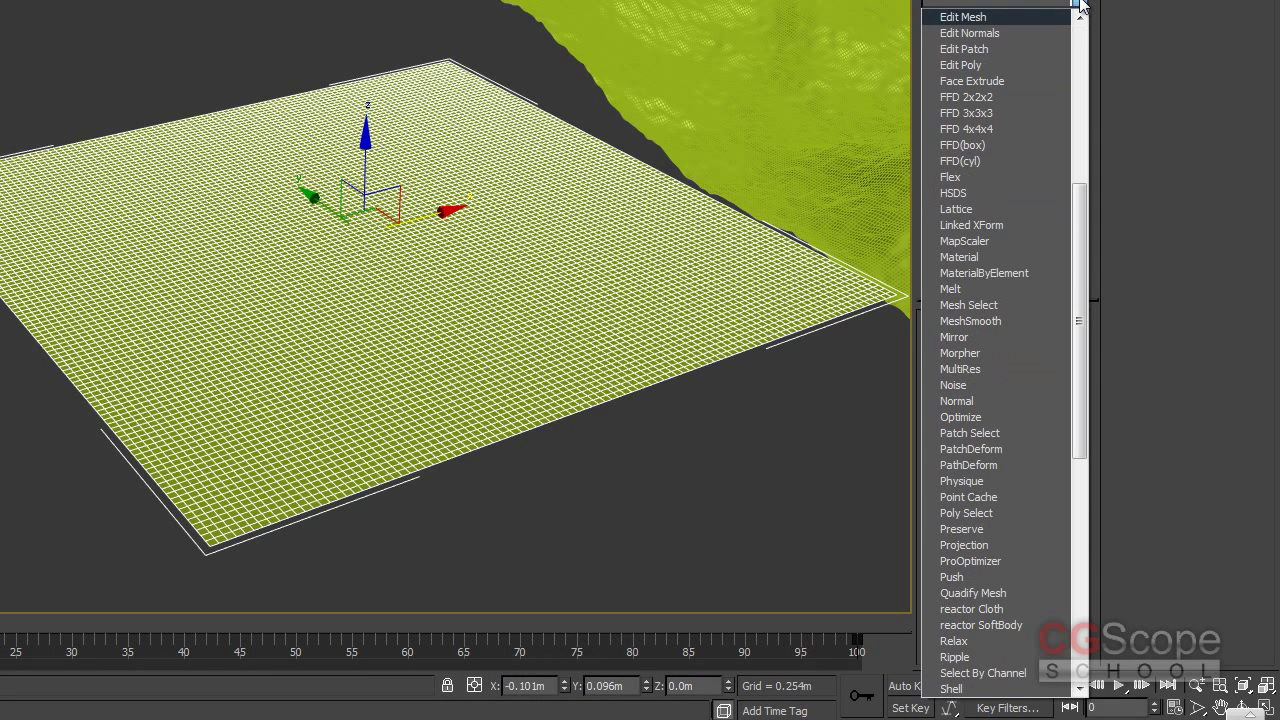
click(972, 66)
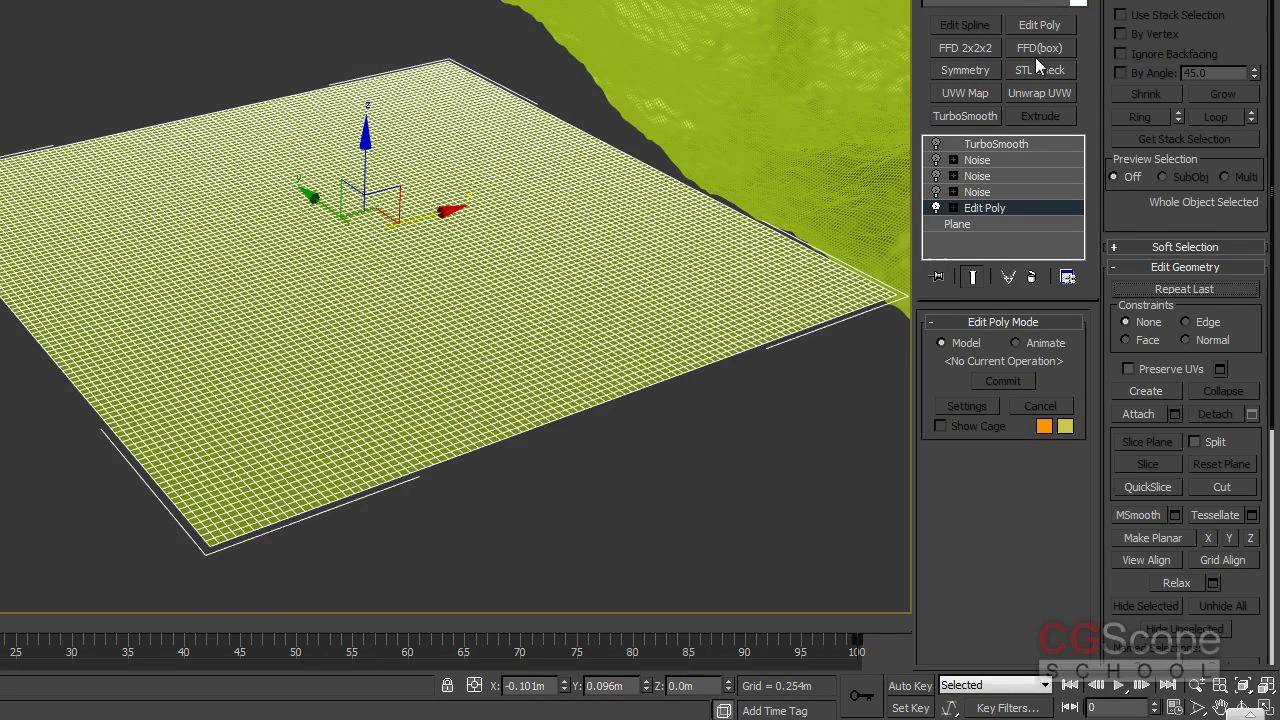
- In Vertex mode, select a central block of vertices plus four small corner patches
key(1)
scroll(457, 364, up, 5)
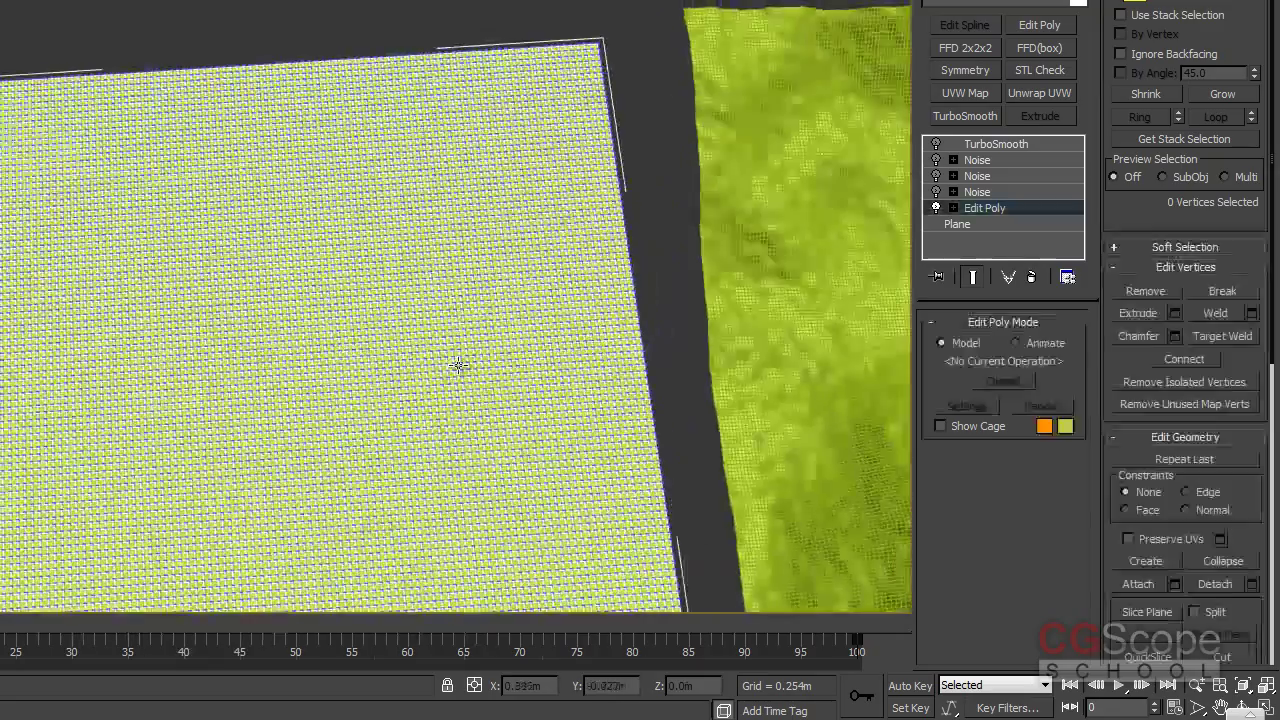
scroll(457, 364, down, 3)
scroll(406, 294, down, 2)
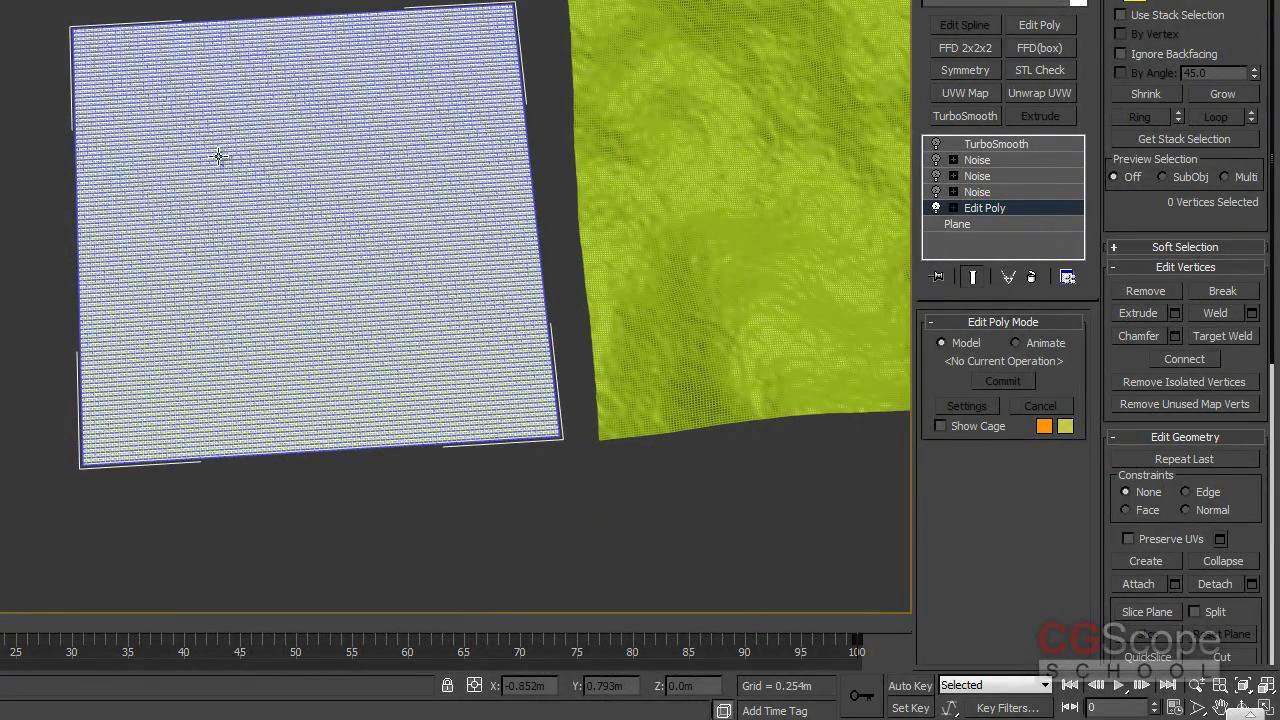
click(219, 156)
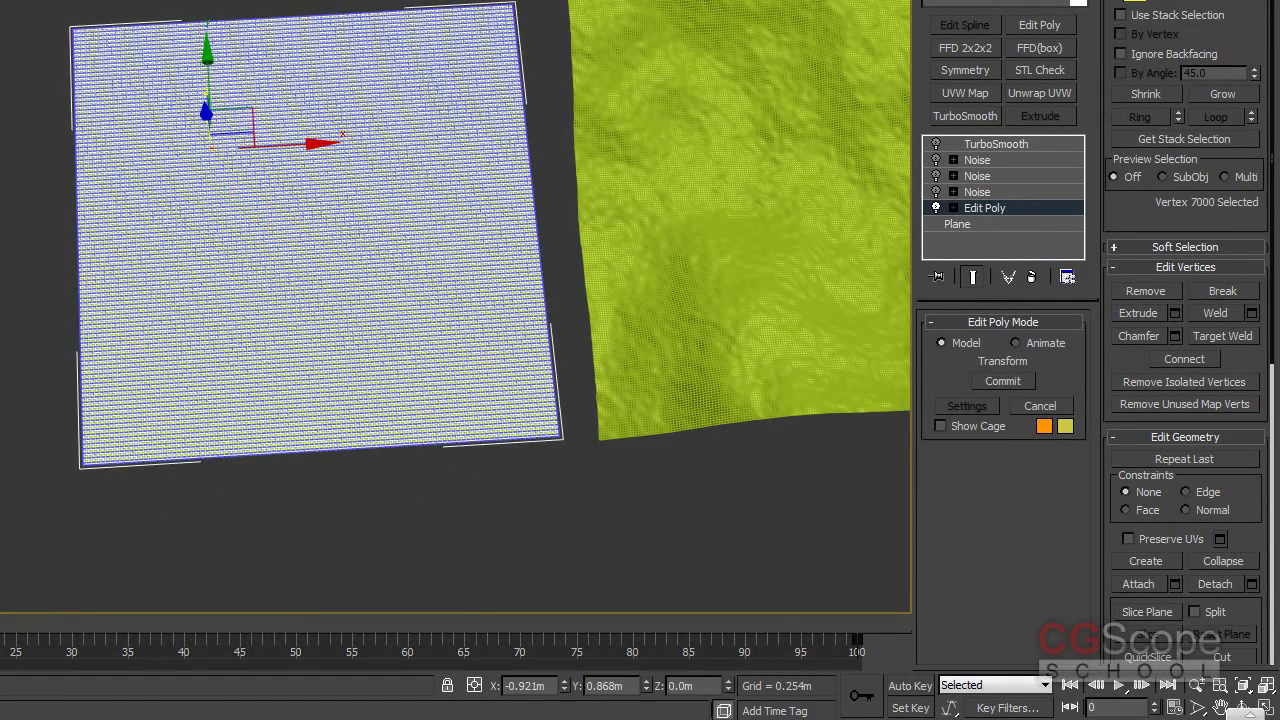
key(q)
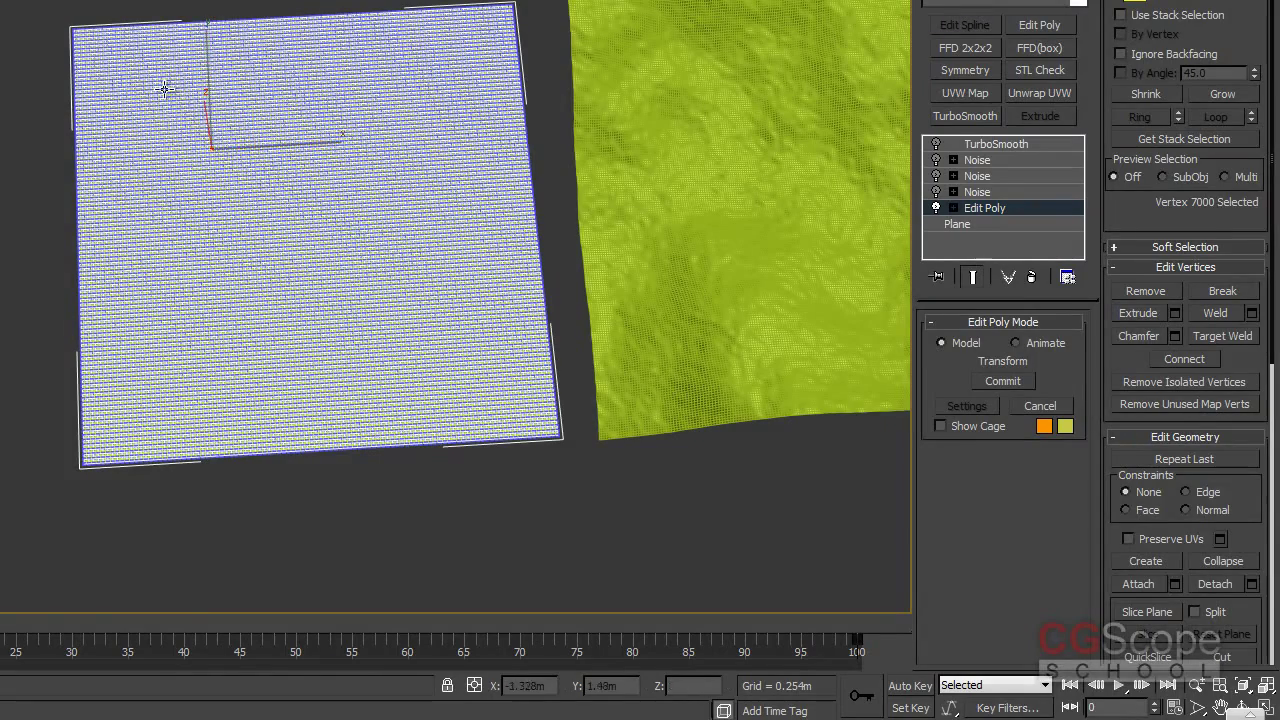
drag(187, 122, 445, 312)
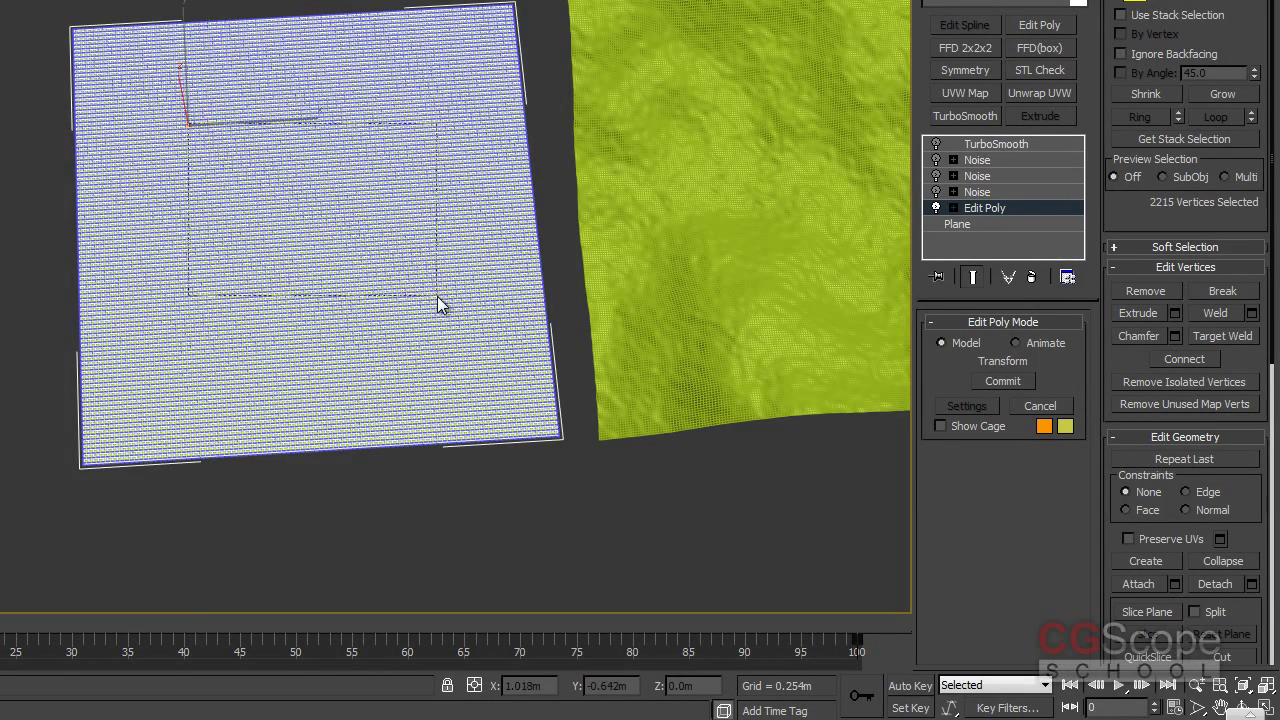
alt+middle_drag(400, 306, 397, 314)
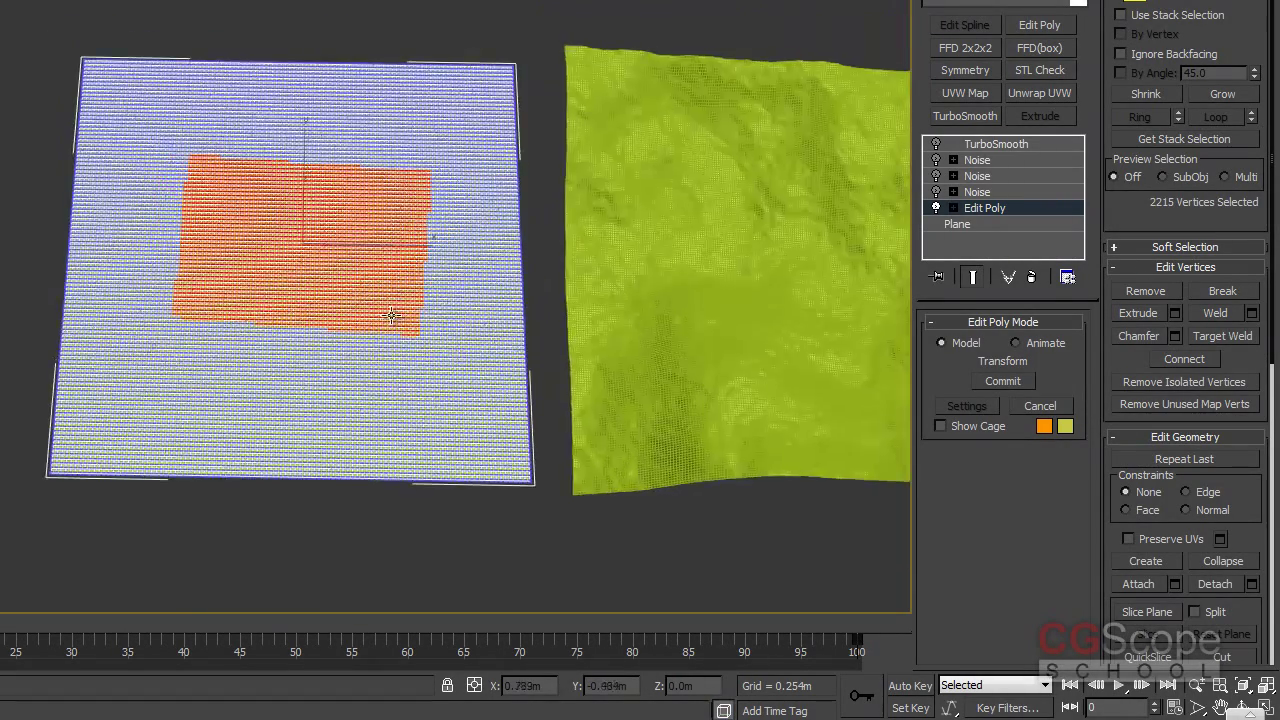
ctrl+drag(396, 101, 442, 124)
ctrl+drag(130, 103, 181, 141)
ctrl+drag(137, 369, 287, 418)
ctrl+drag(402, 380, 474, 430)
alt+middle_drag(437, 434, 483, 410)
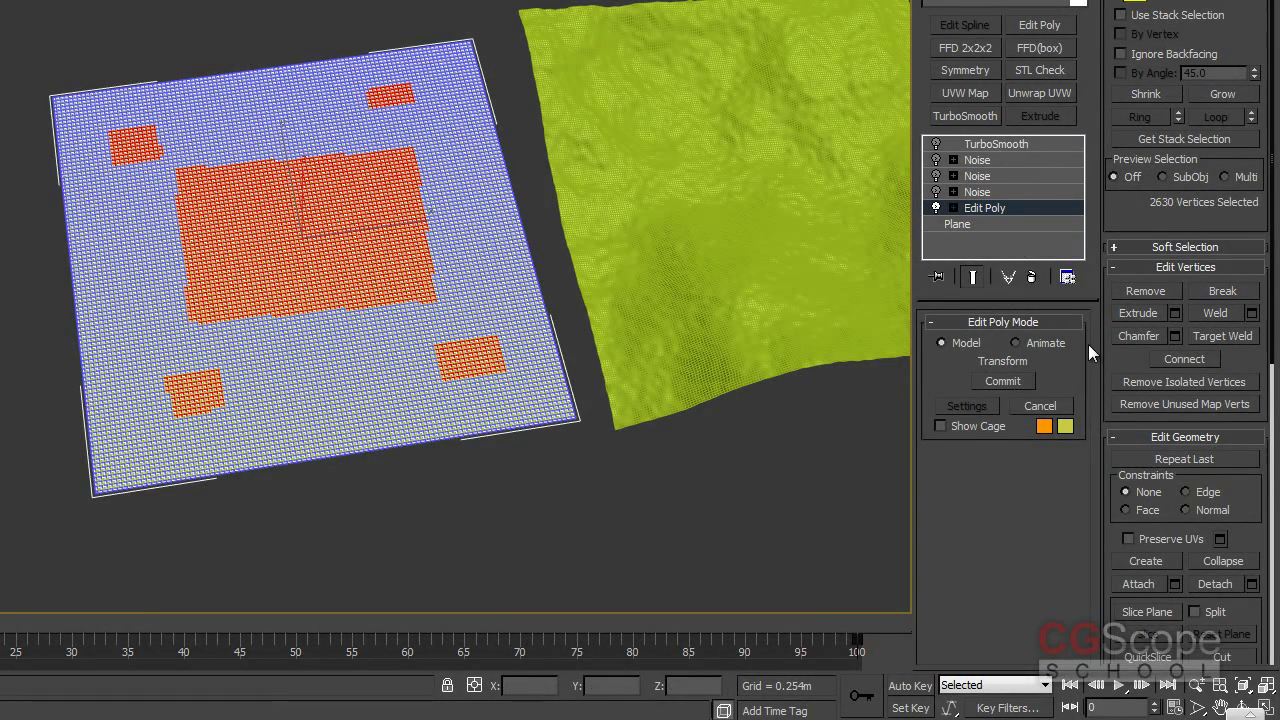
- Turn on Soft Selection for the chosen vertices and widen the Falloff
click(1150, 247)
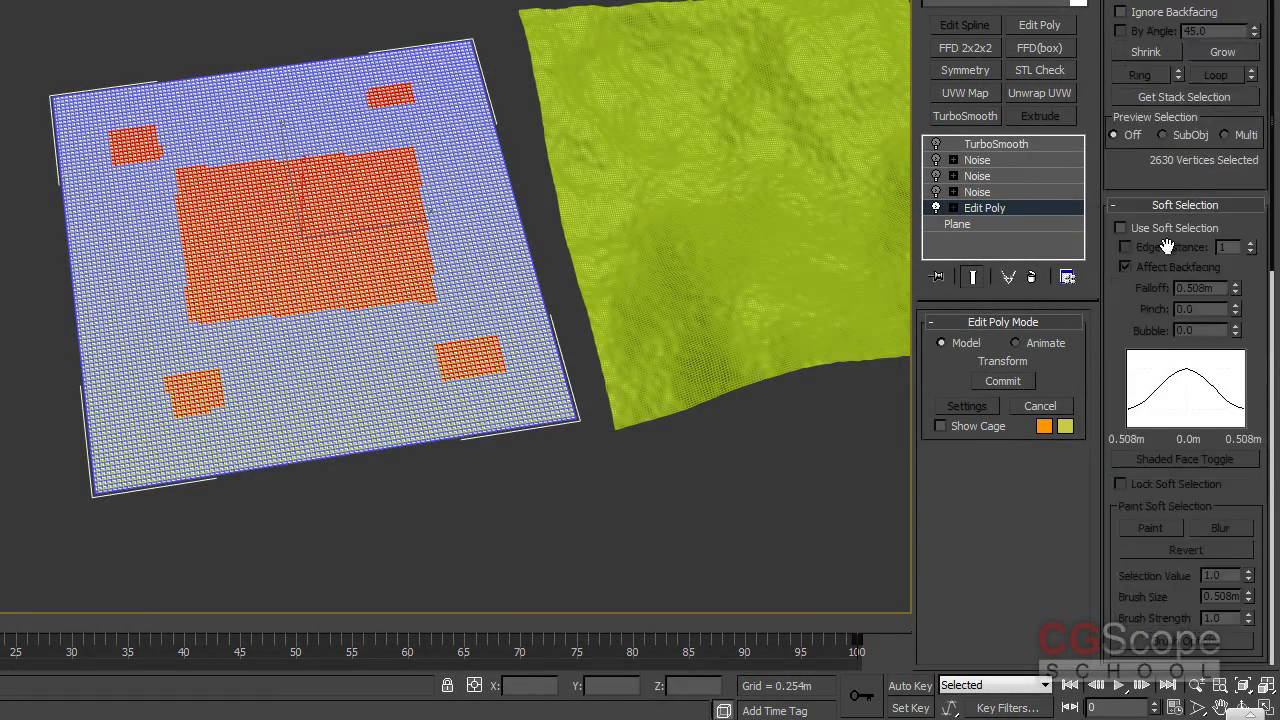
click(1175, 229)
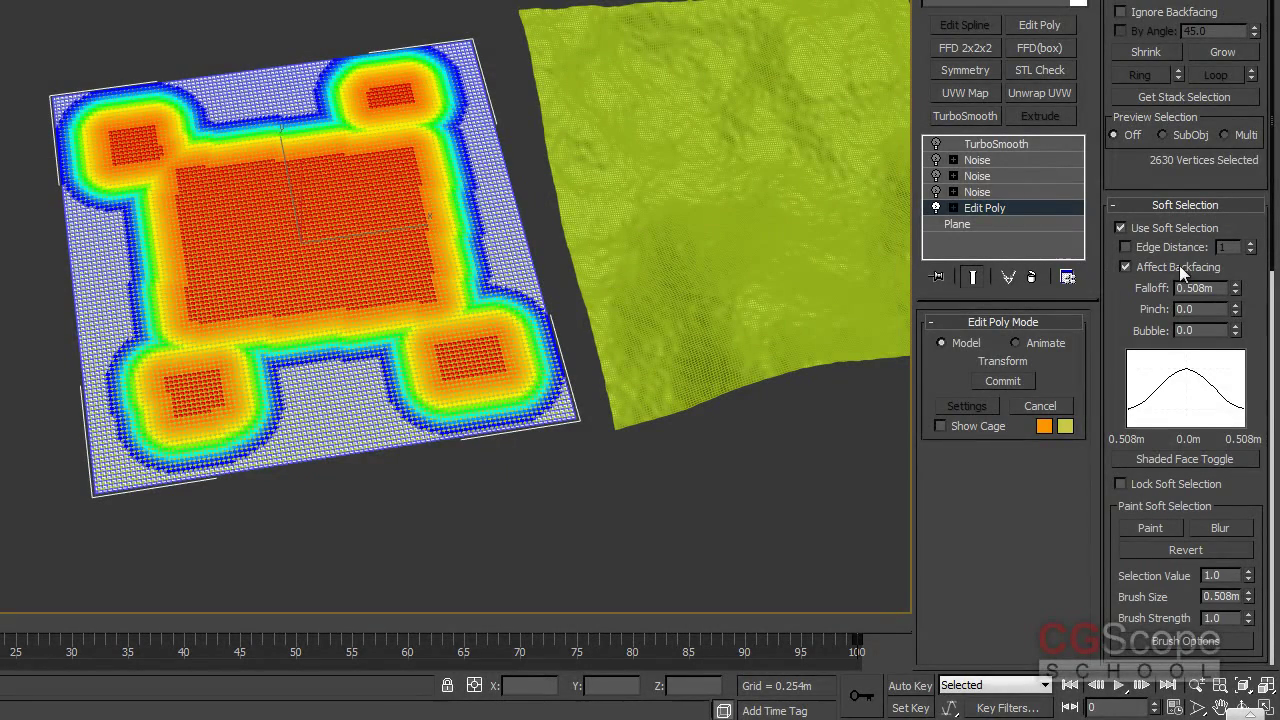
scroll(1250, 298, down, 1)
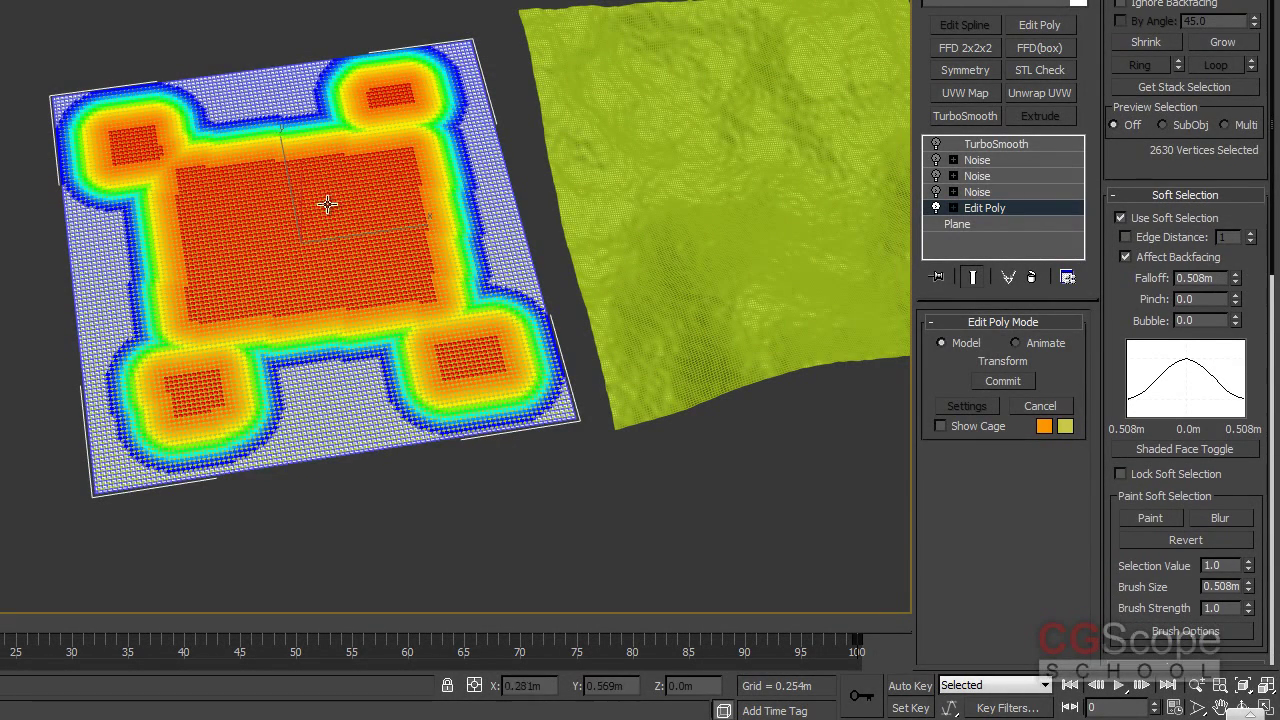
drag(1243, 285, 1228, 194)
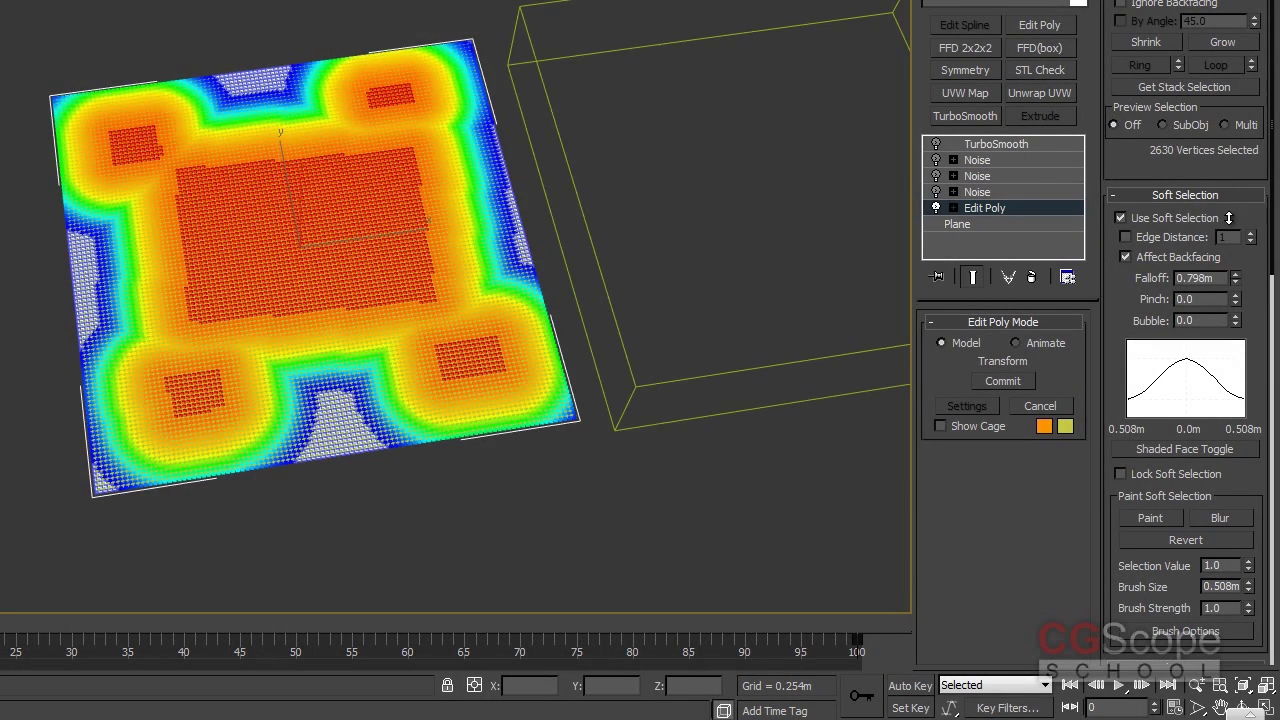
alt+middle_drag(340, 233, 390, 240)
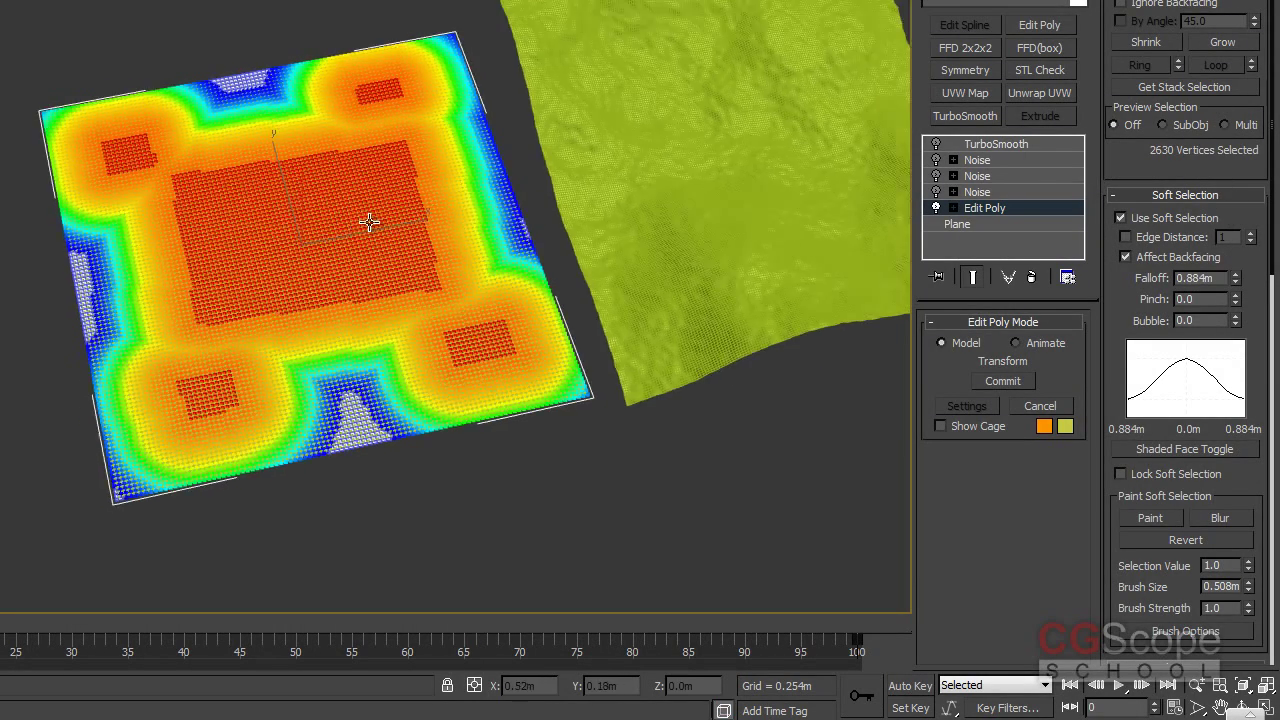
- Preview the bottom Noise's effect on the plane with edged faces off, then reselect the plane
click(996, 194)
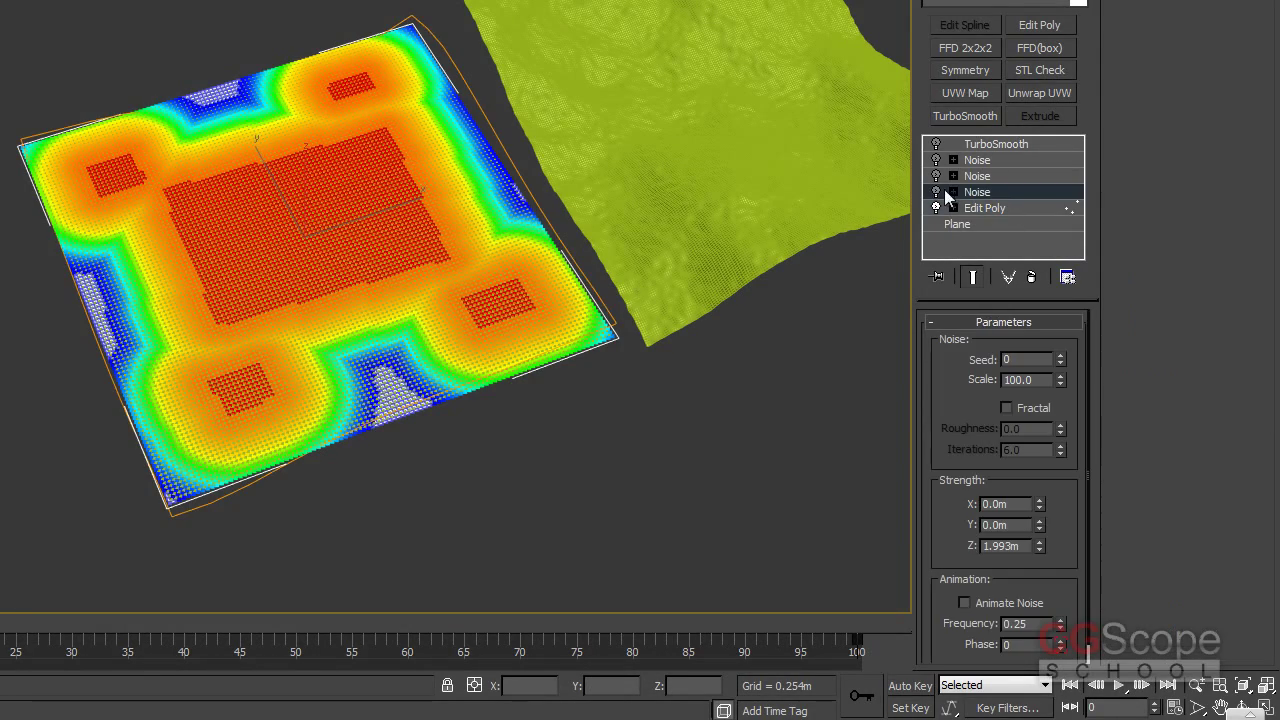
mouse_move(480, 300)
alt+middle_down()
mouse_move(634, 334)
mouse_move(700, 400)
alt+middle_up()
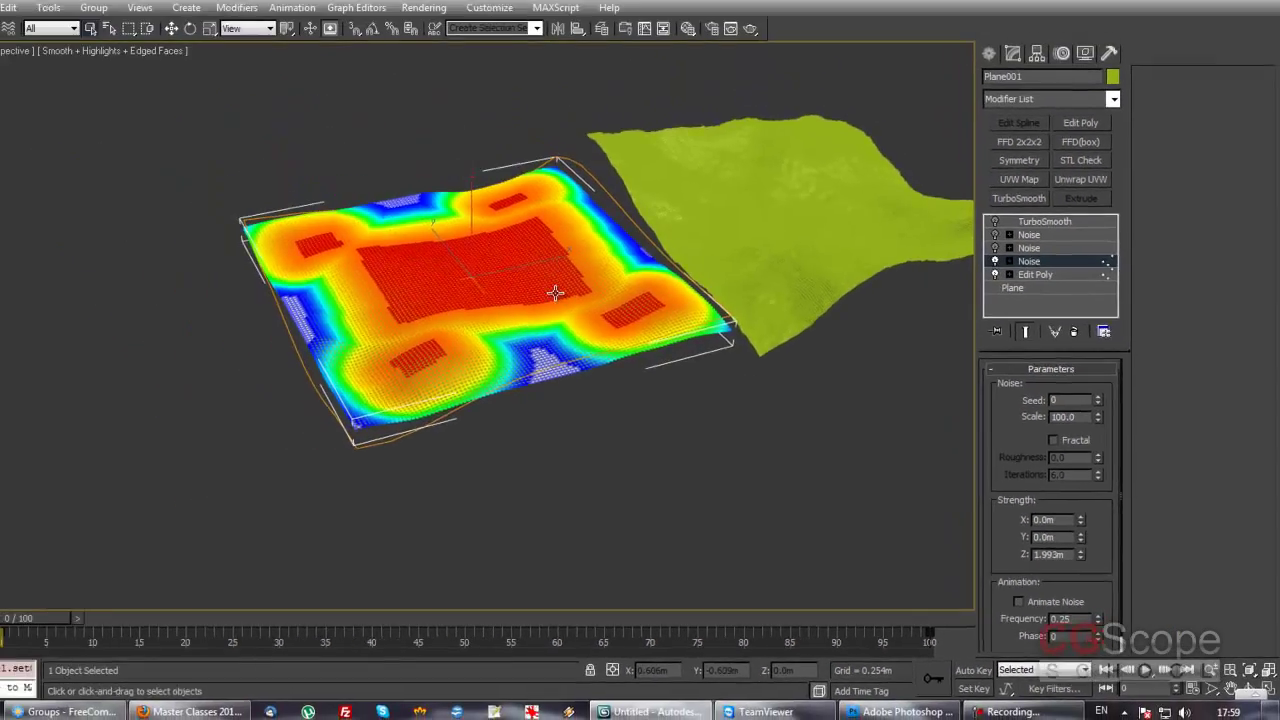
key(F4)
click(737, 493)
mouse_move(683, 463)
alt+middle_down()
mouse_move(720, 475)
mouse_move(705, 455)
alt+middle_up()
click(643, 386)
key(F4)
alt+middle_drag(643, 386, 780, 470)
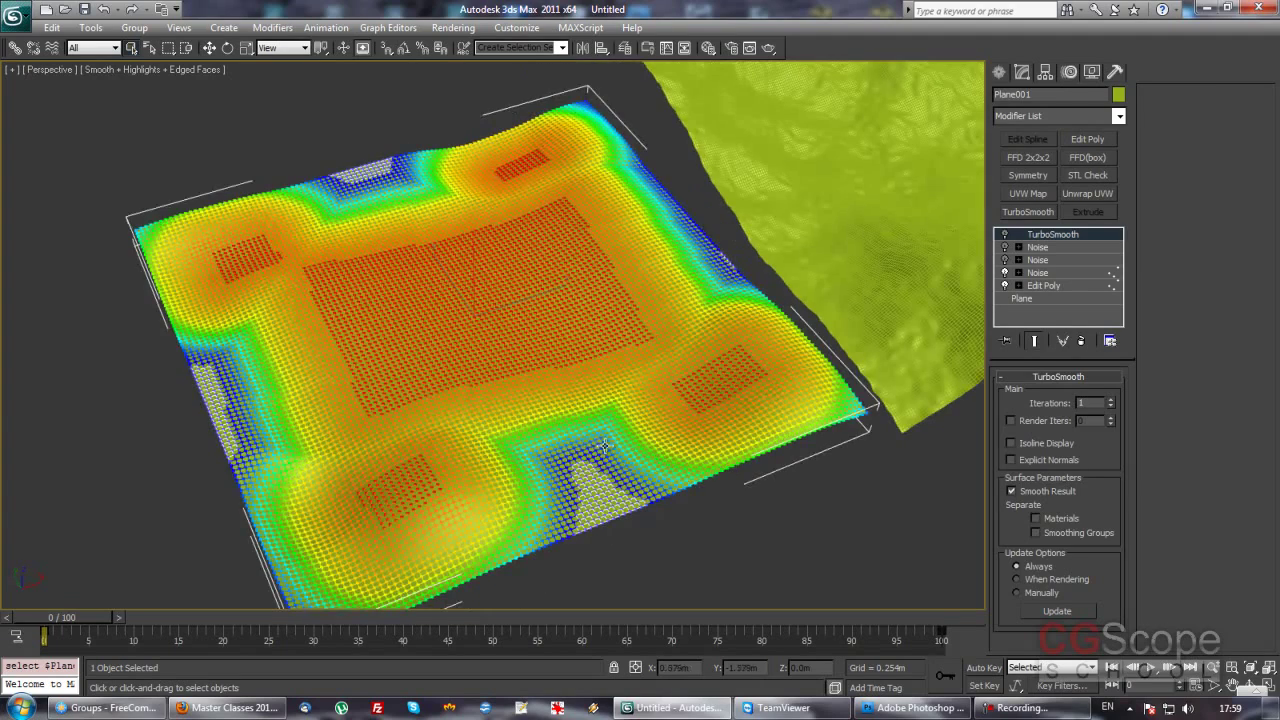
- Grow the vertex selection to 1727 vertices and set the Falloff to 0.663m
click(1058, 286)
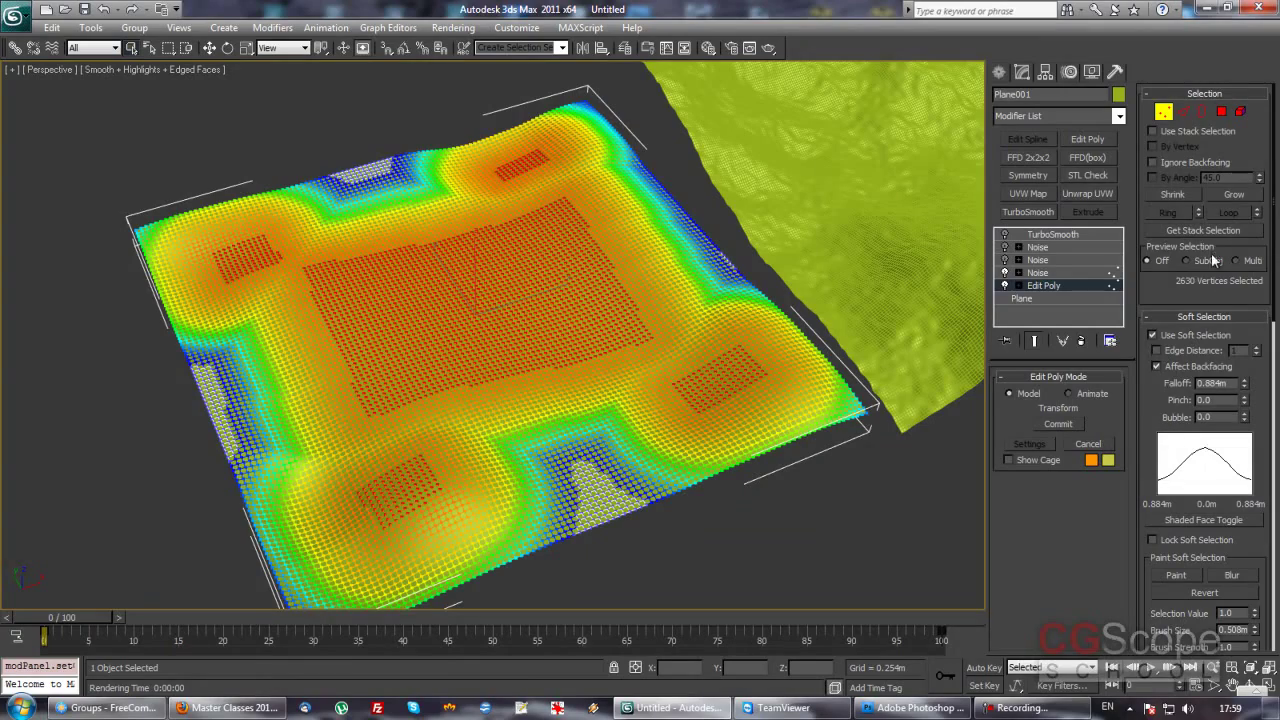
click(1232, 195)
click(1177, 196)
click(1176, 196)
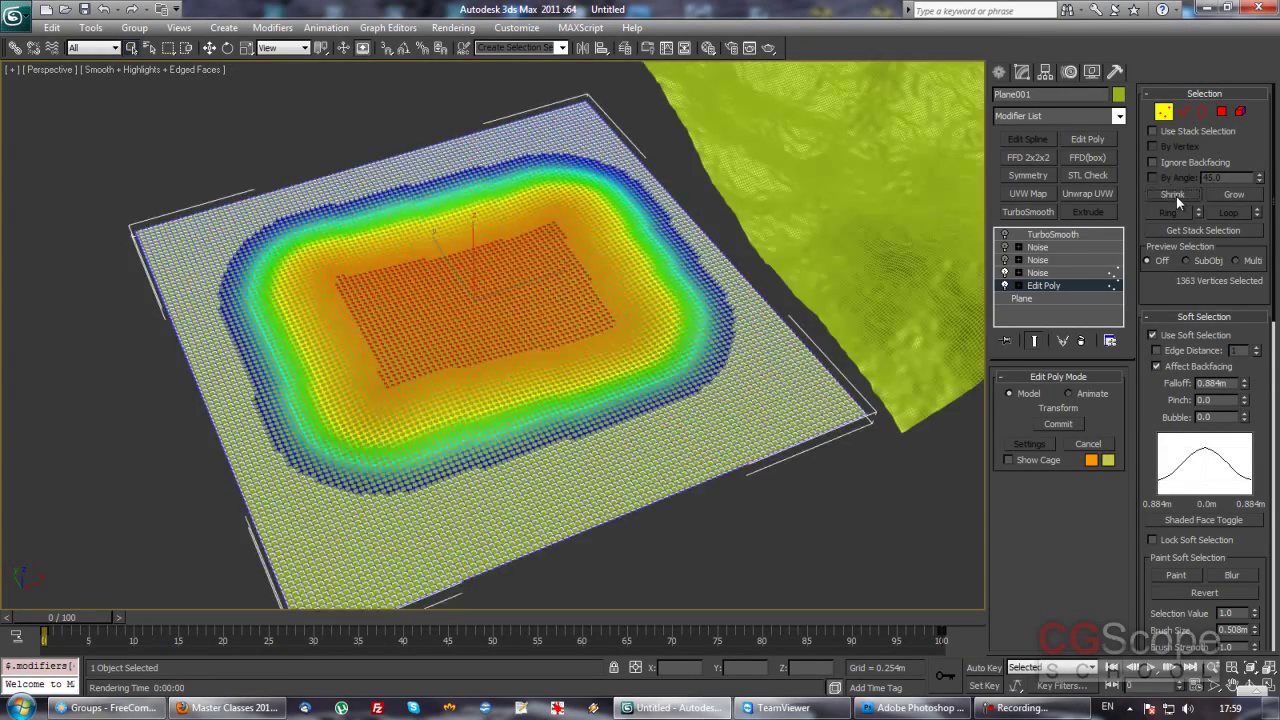
key(ctrl+z)
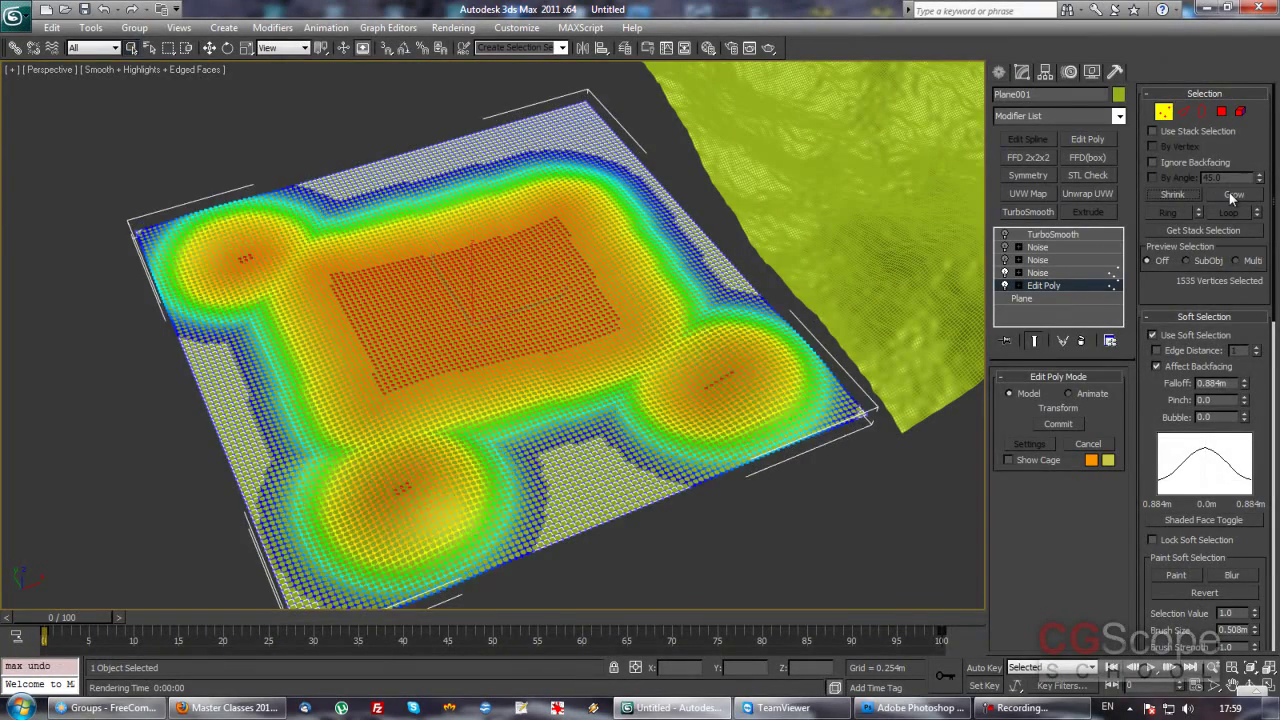
click(1231, 196)
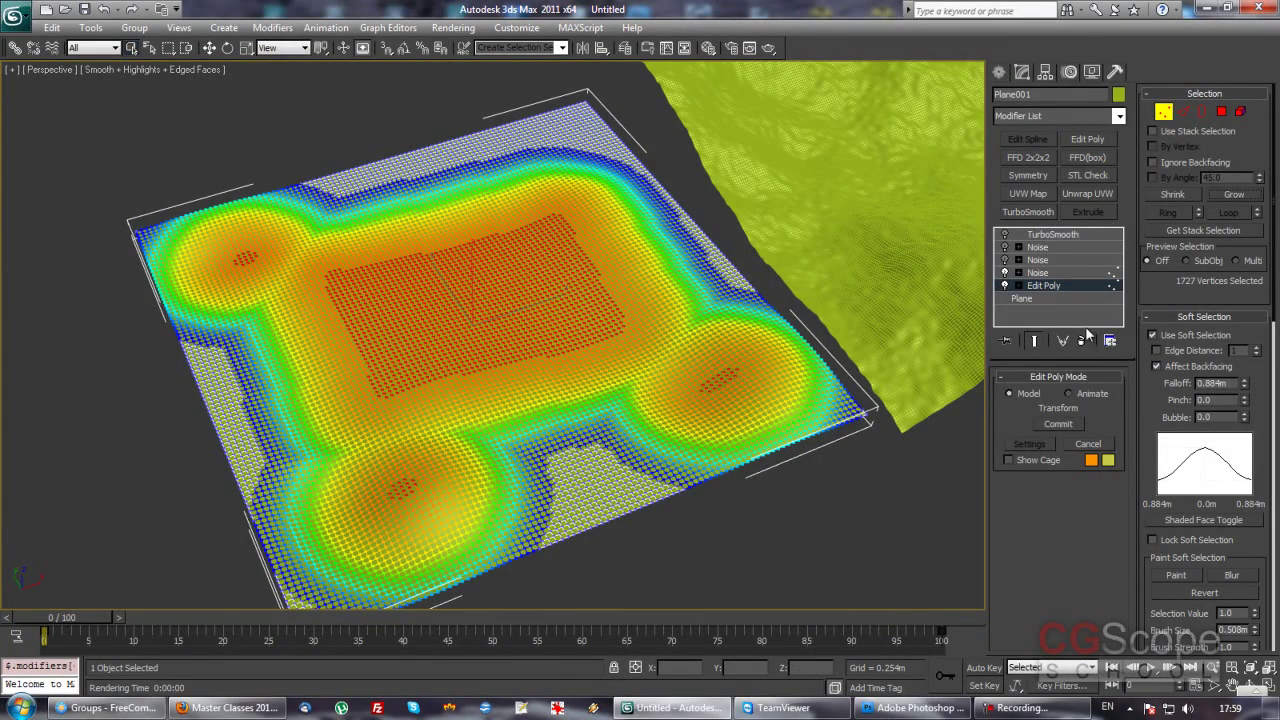
mouse_move(1244, 386)
mouse_down()
mouse_move(1245, 401)
mouse_move(1243, 380)
mouse_up()
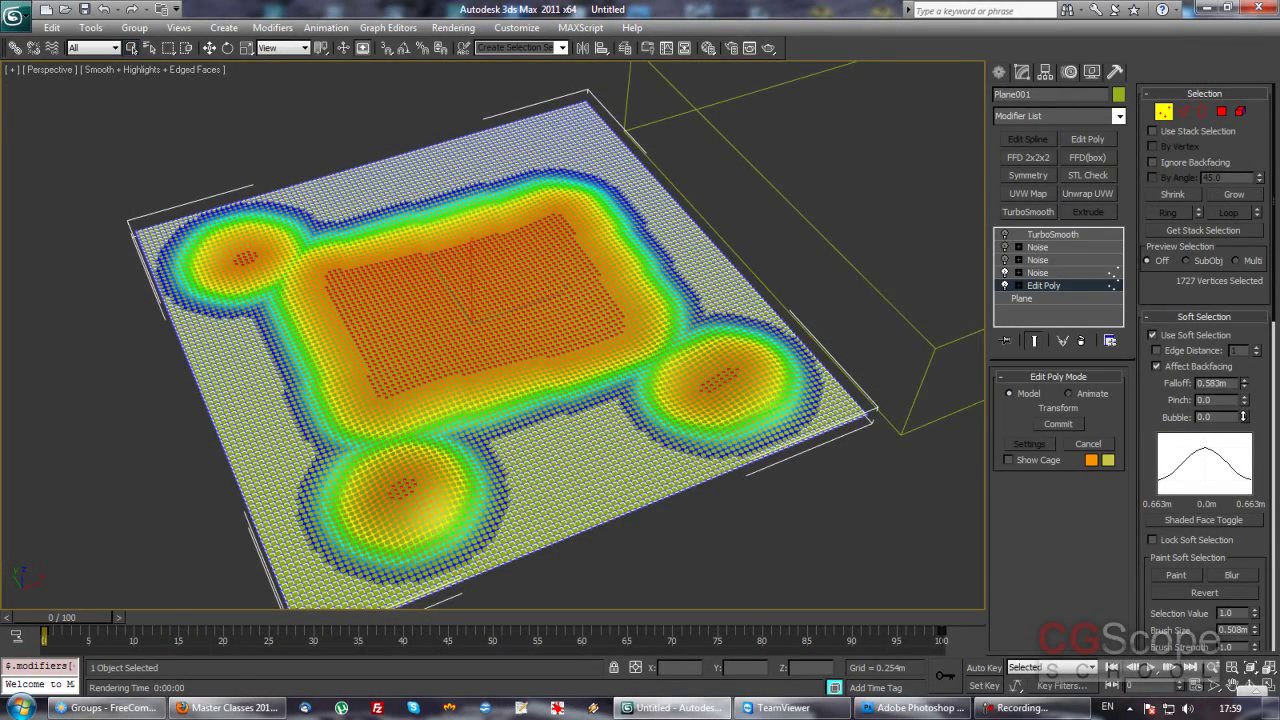
- Sharply raise the bottom Noise modifier's vertical strength to lift the hills
click(1040, 272)
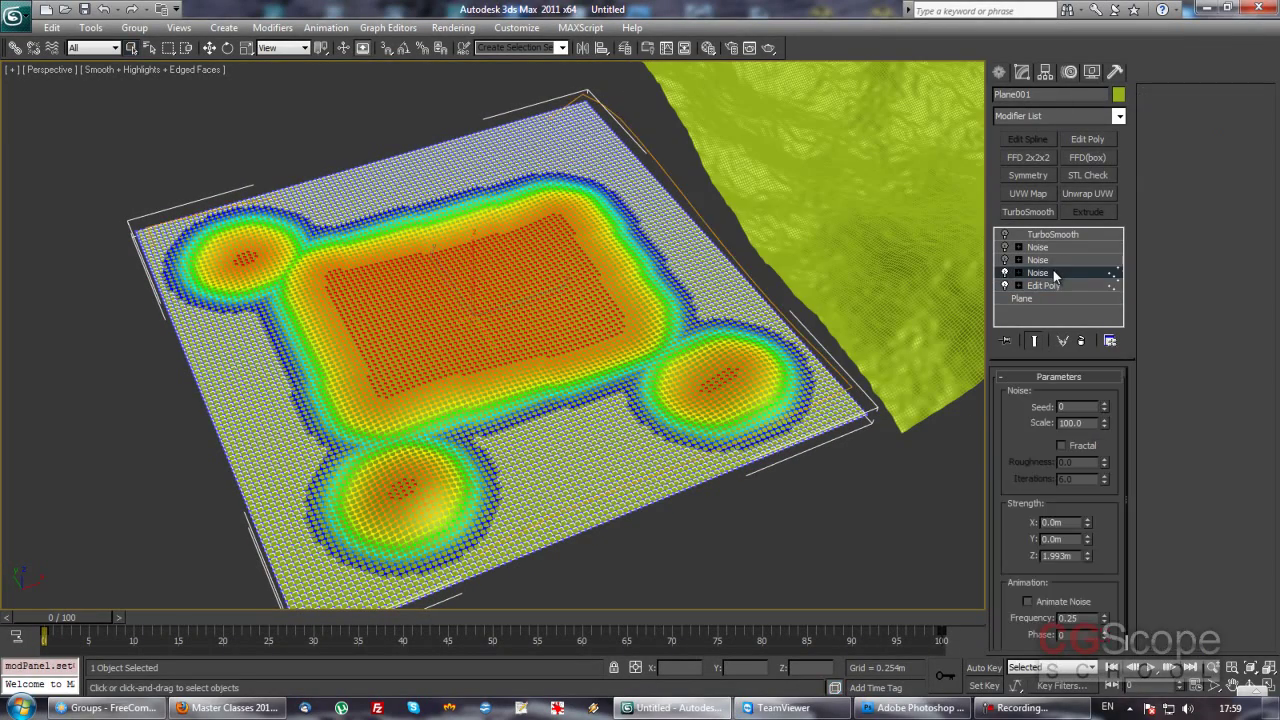
alt+middle_drag(634, 470, 597, 404)
mouse_move(420, 289)
alt+middle_down()
mouse_move(400, 307)
mouse_move(425, 300)
alt+middle_up()
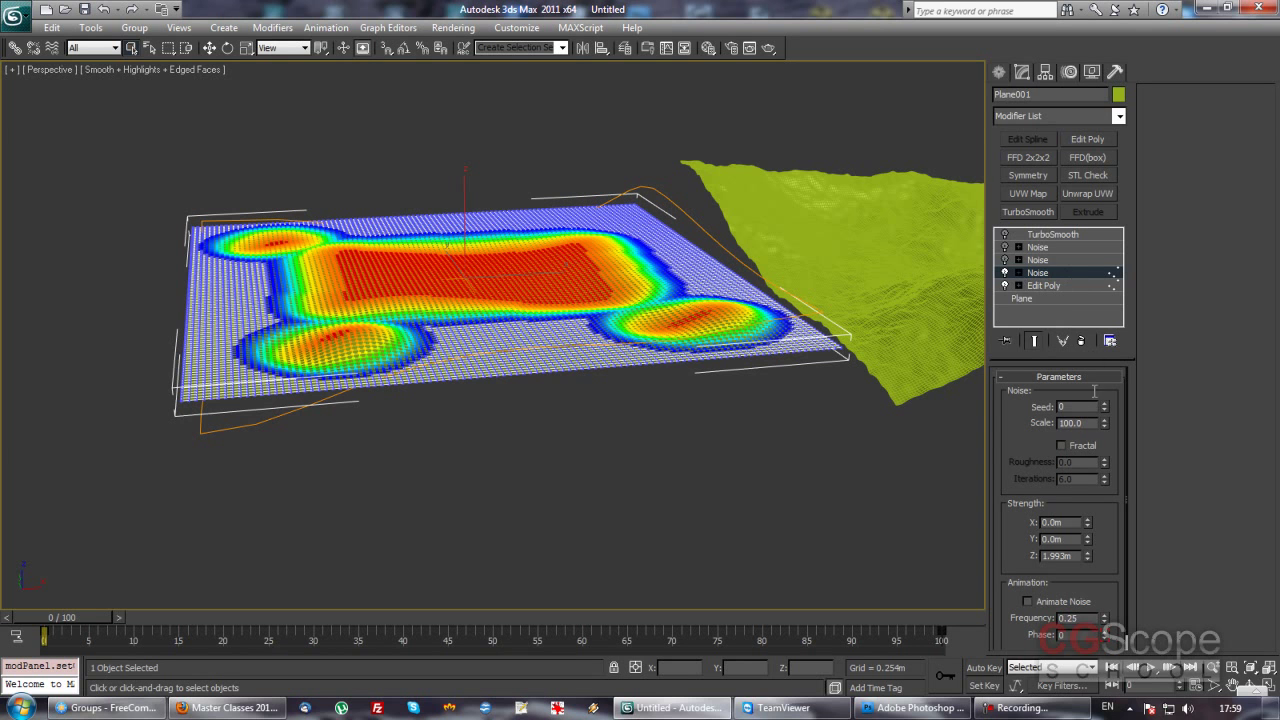
drag(1088, 556, 1077, 410)
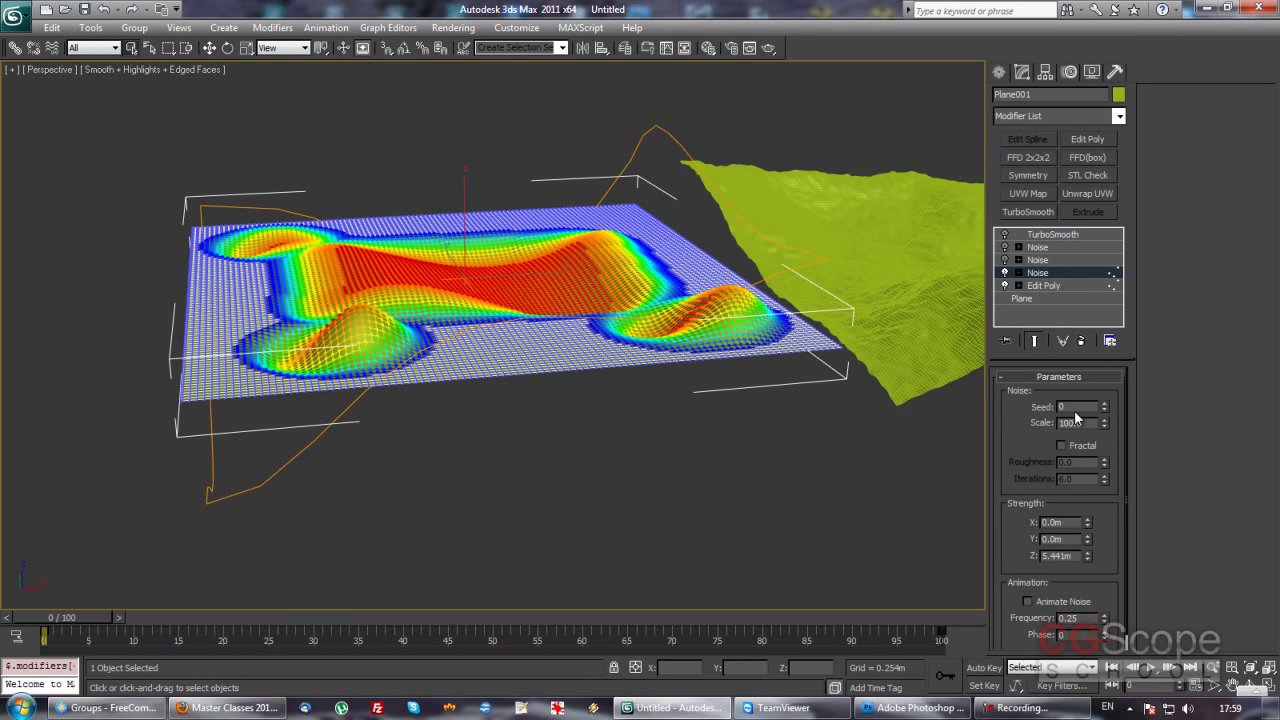
- Toggle the middle Noise modifier, hide edged faces, and raise its Z strength slightly
click(1052, 258)
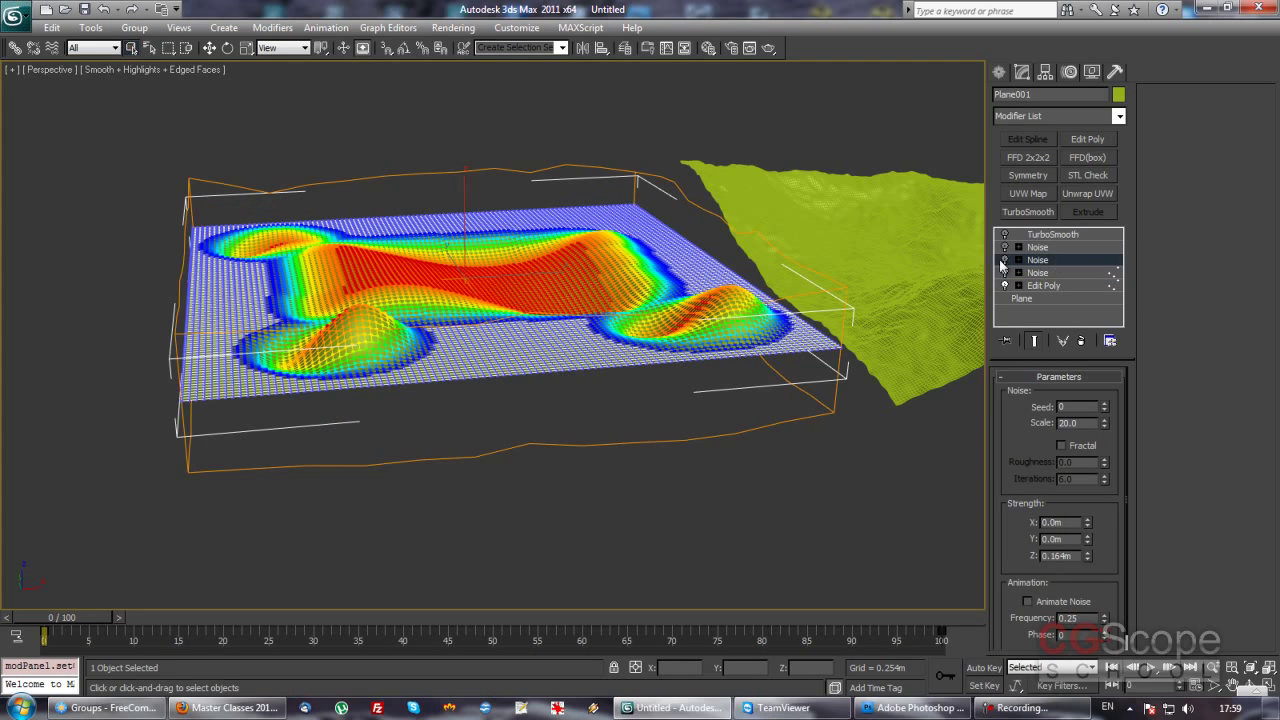
click(1005, 260)
mouse_move(638, 416)
alt+middle_down()
mouse_move(644, 400)
mouse_move(680, 390)
alt+middle_up()
key(F4)
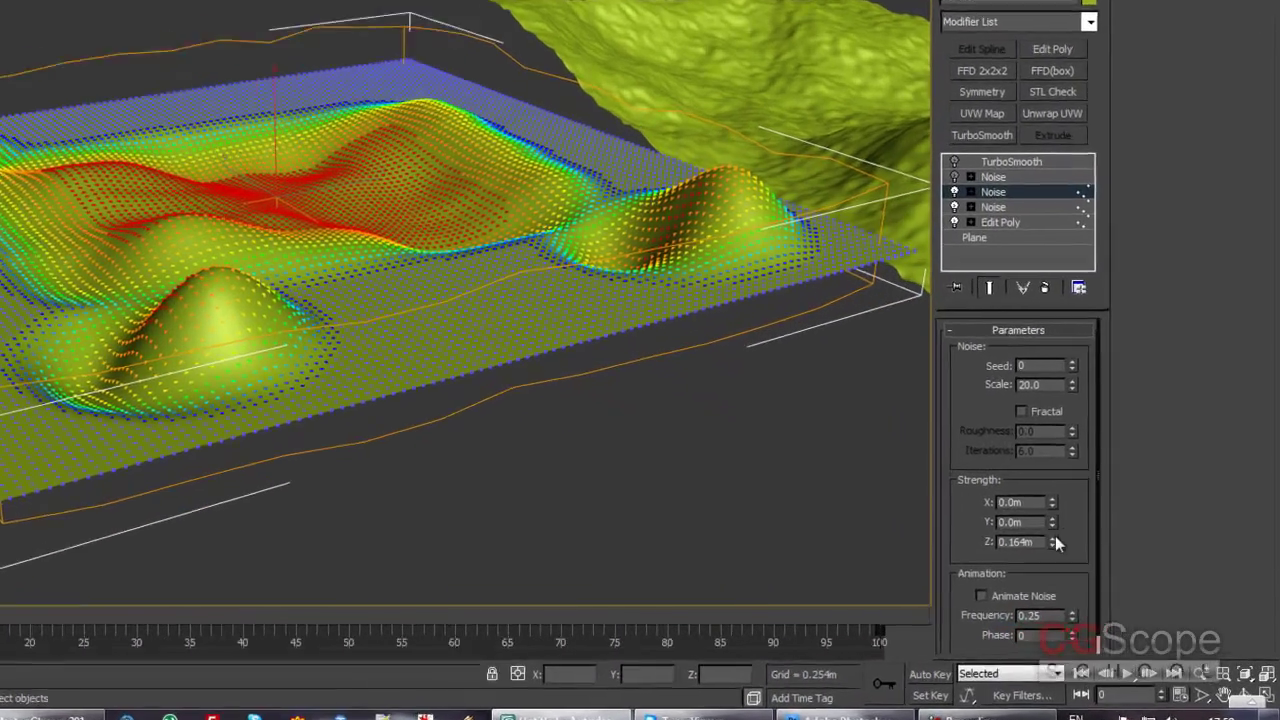
mouse_move(1087, 555)
mouse_down()
mouse_move(1088, 540)
mouse_move(1040, 522)
mouse_up()
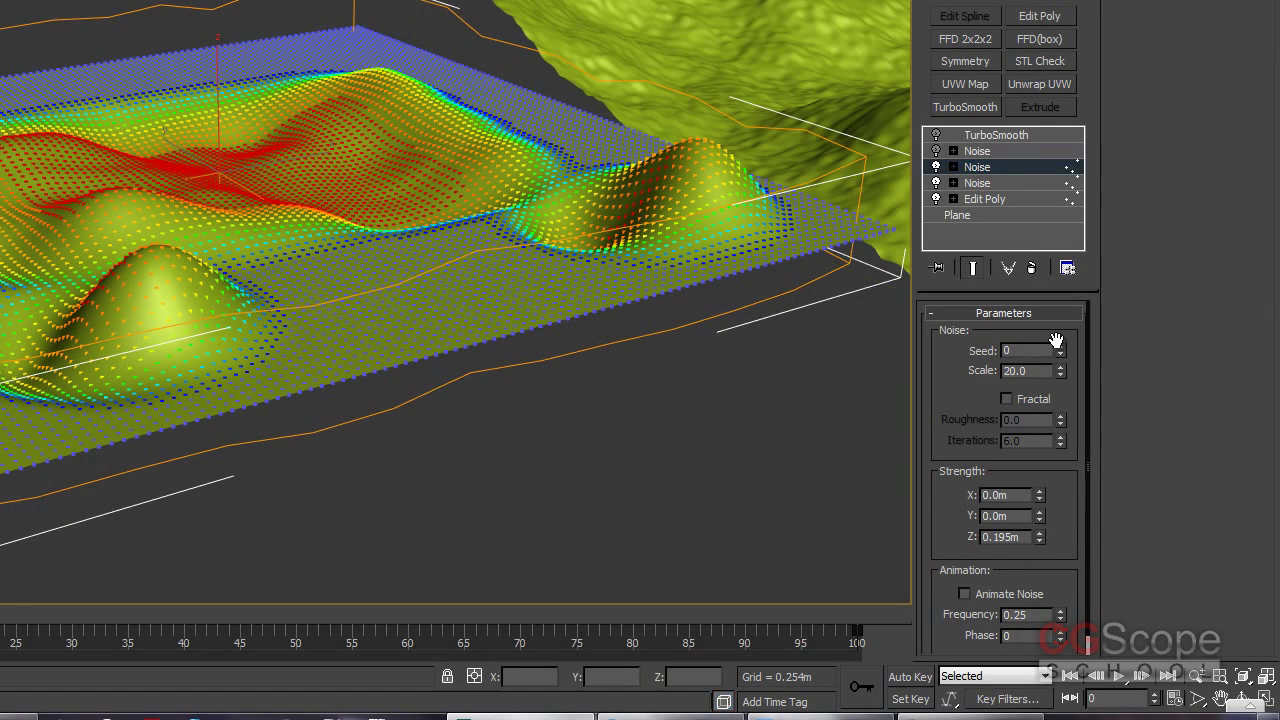
- Check the top Noise, return to TurboSmooth, and deselect the terrain plane
click(1000, 151)
click(937, 151)
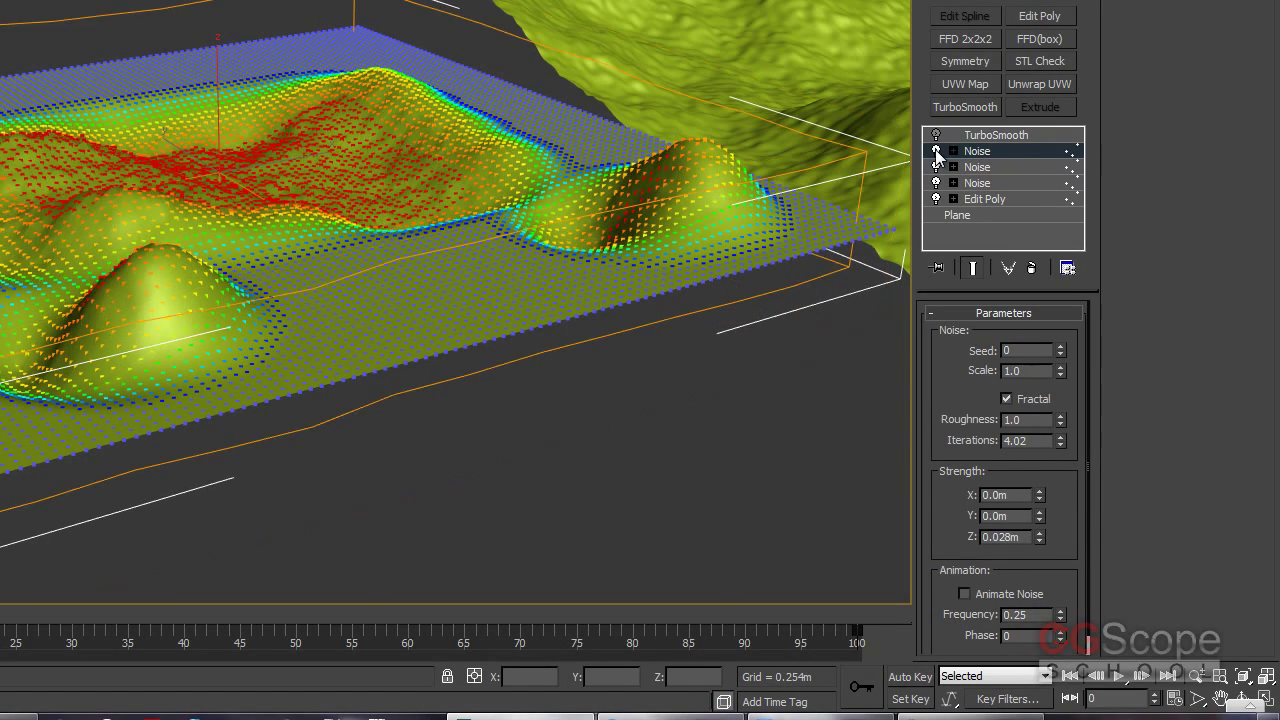
click(1005, 137)
click(937, 135)
click(633, 442)
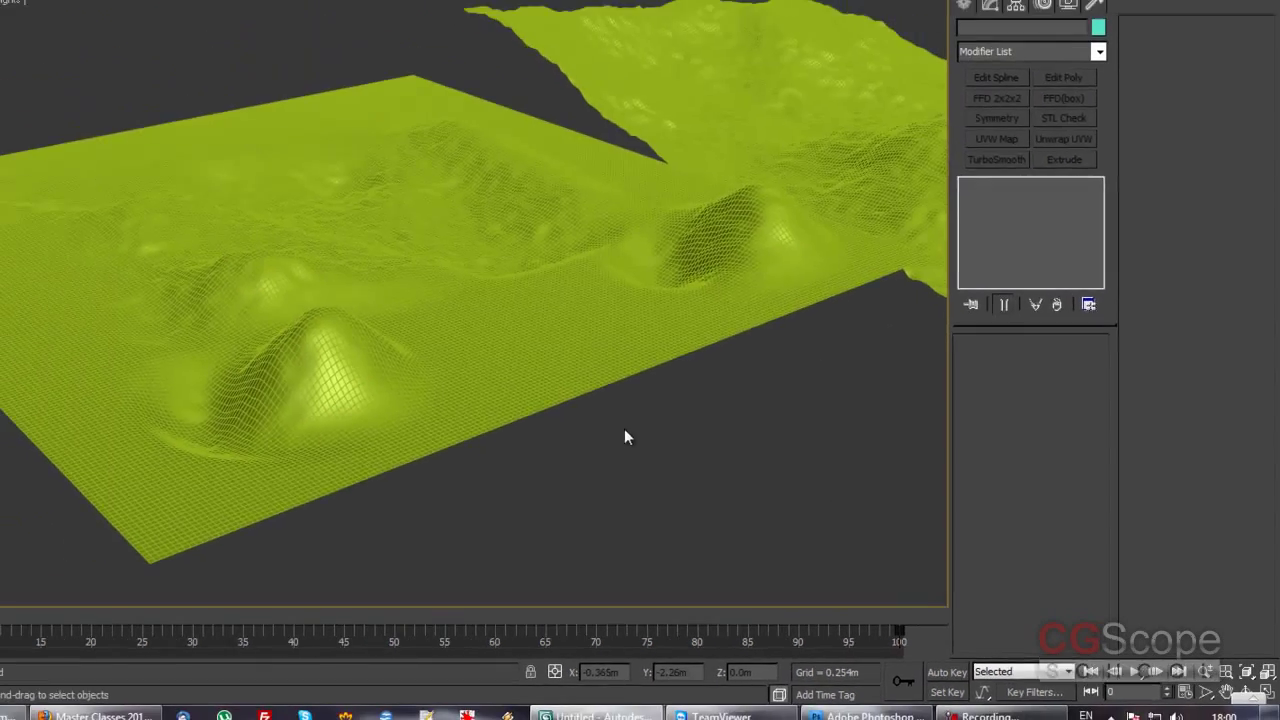
- Orbit and zoom around both terrain surfaces to inspect them side-on
alt+middle_drag(657, 437, 570, 353)
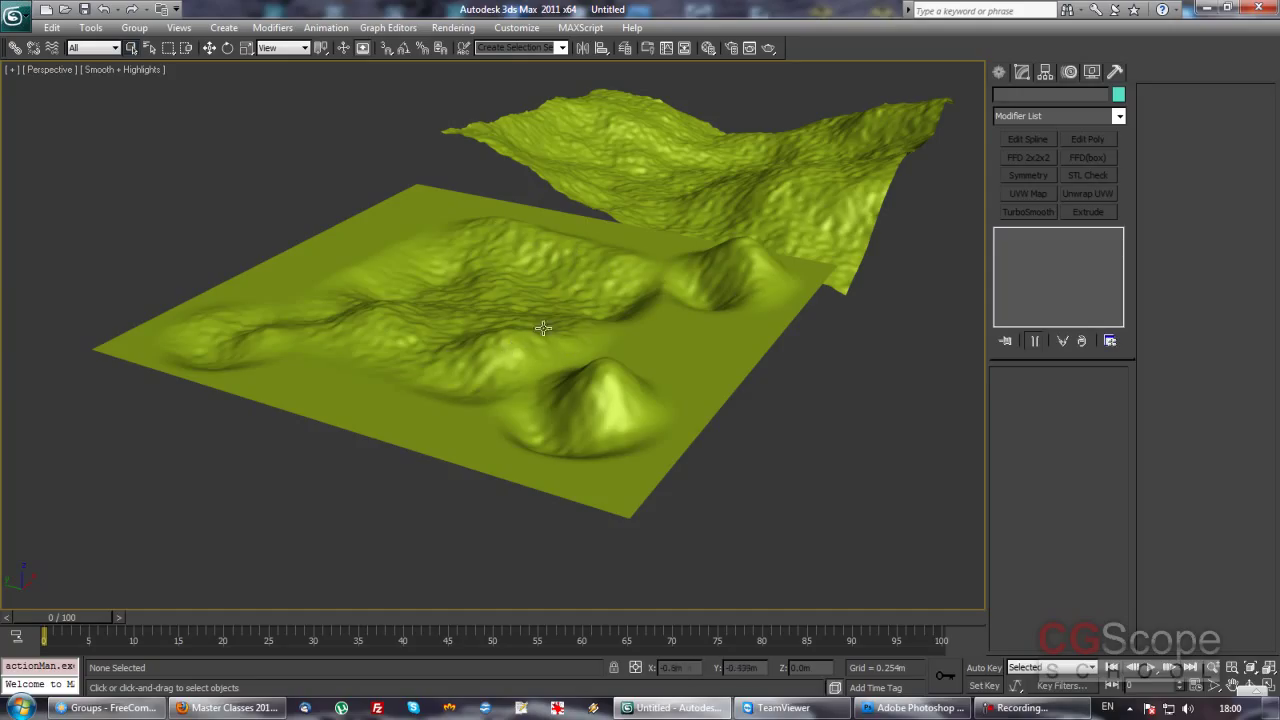
mouse_move(711, 392)
alt+middle_down()
mouse_move(559, 404)
mouse_move(629, 386)
mouse_move(503, 380)
alt+middle_up()
scroll(503, 380, down, 2)
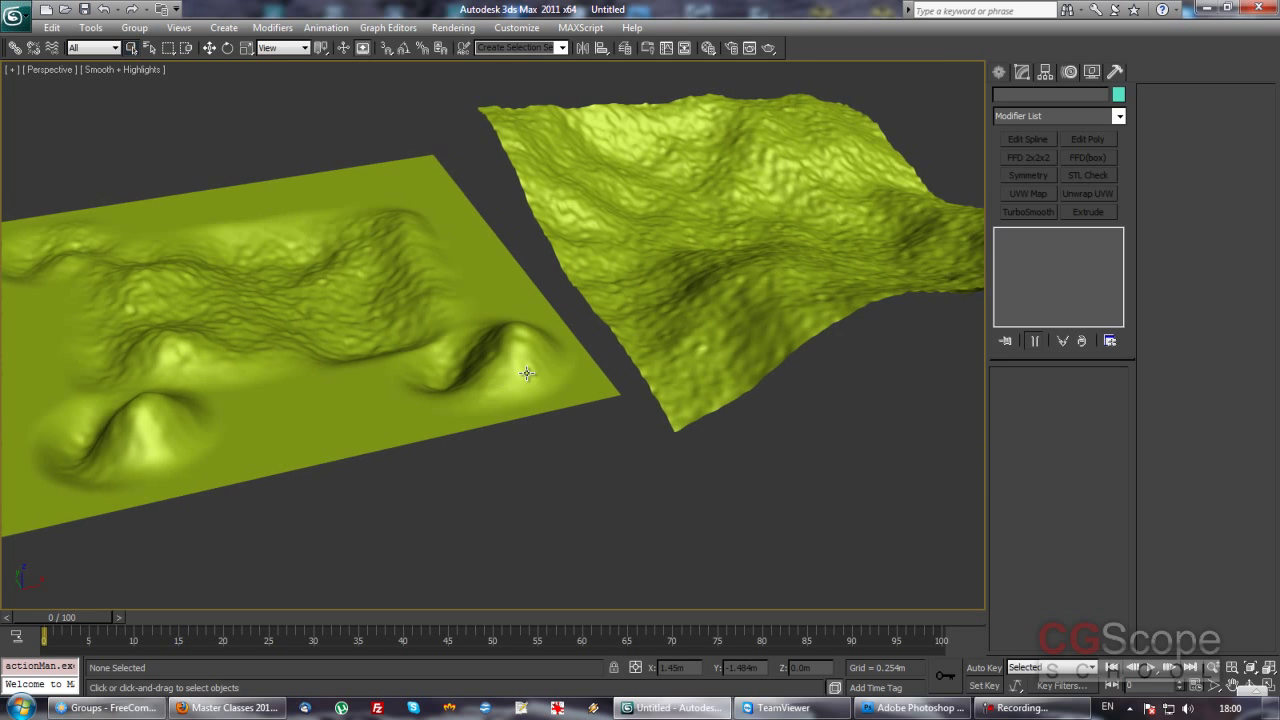
scroll(530, 372, down, 2)
scroll(550, 365, down, 1)
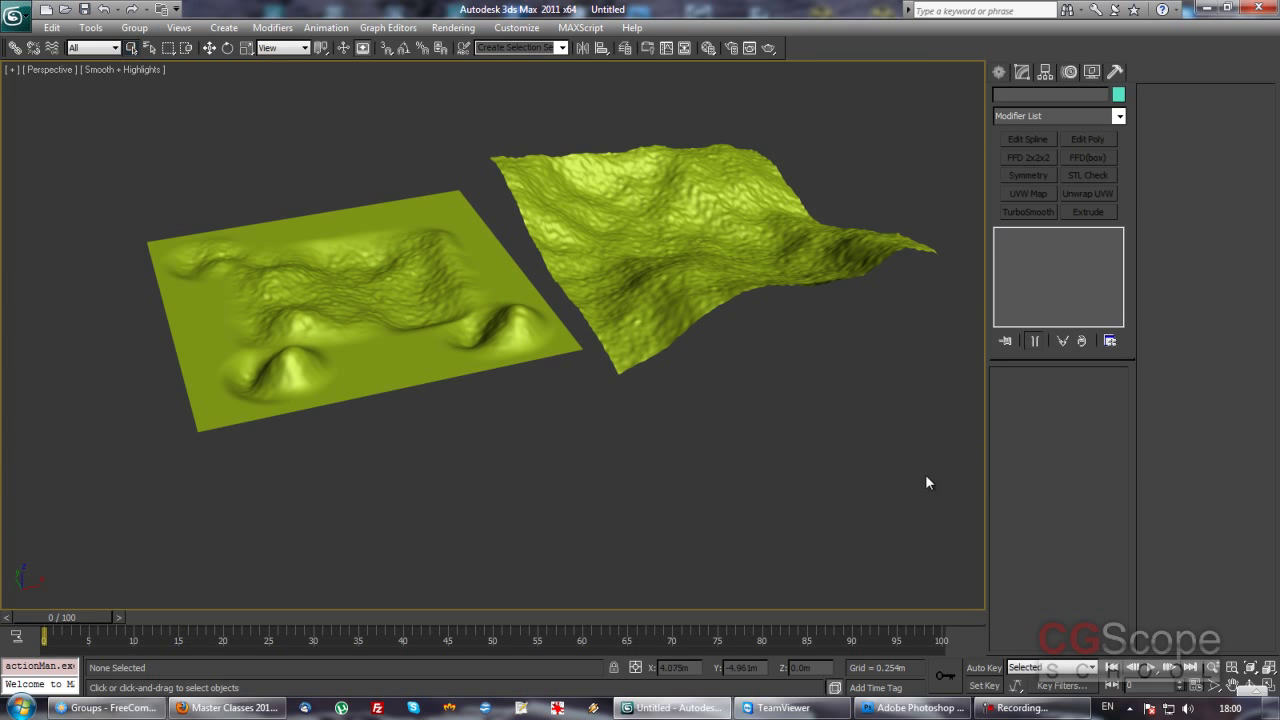
mouse_move(677, 373)
alt+middle_down()
mouse_move(577, 337)
mouse_move(680, 349)
mouse_move(652, 353)
alt+middle_up()
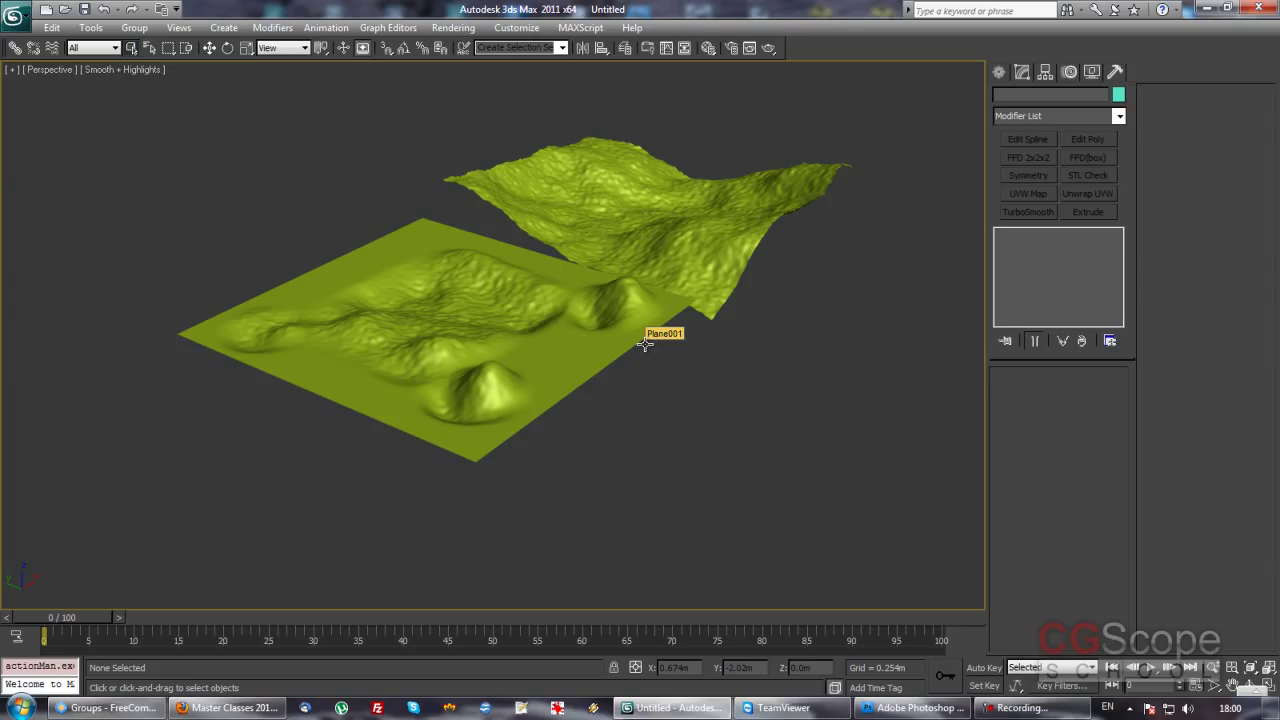
mouse_move(689, 391)
alt+middle_down()
mouse_move(623, 377)
mouse_move(631, 353)
mouse_move(637, 376)
mouse_move(644, 342)
alt+middle_up()
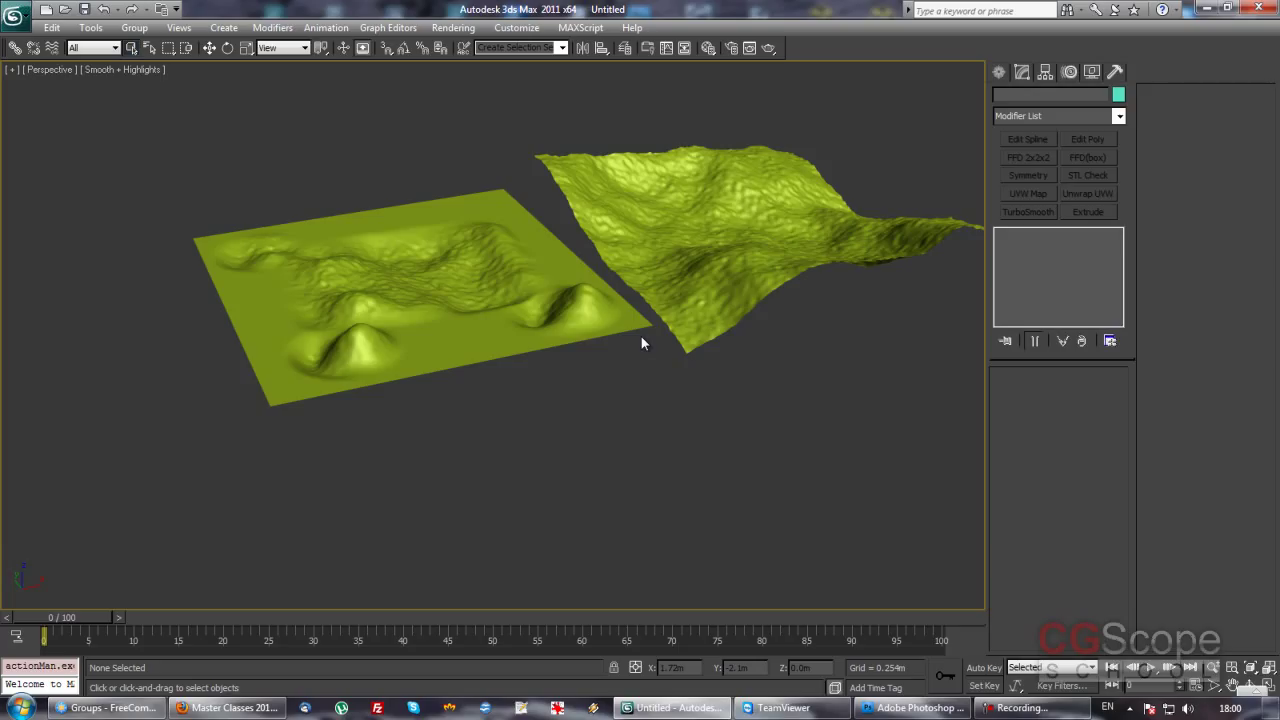
alt+middle_drag(603, 353, 607, 353)
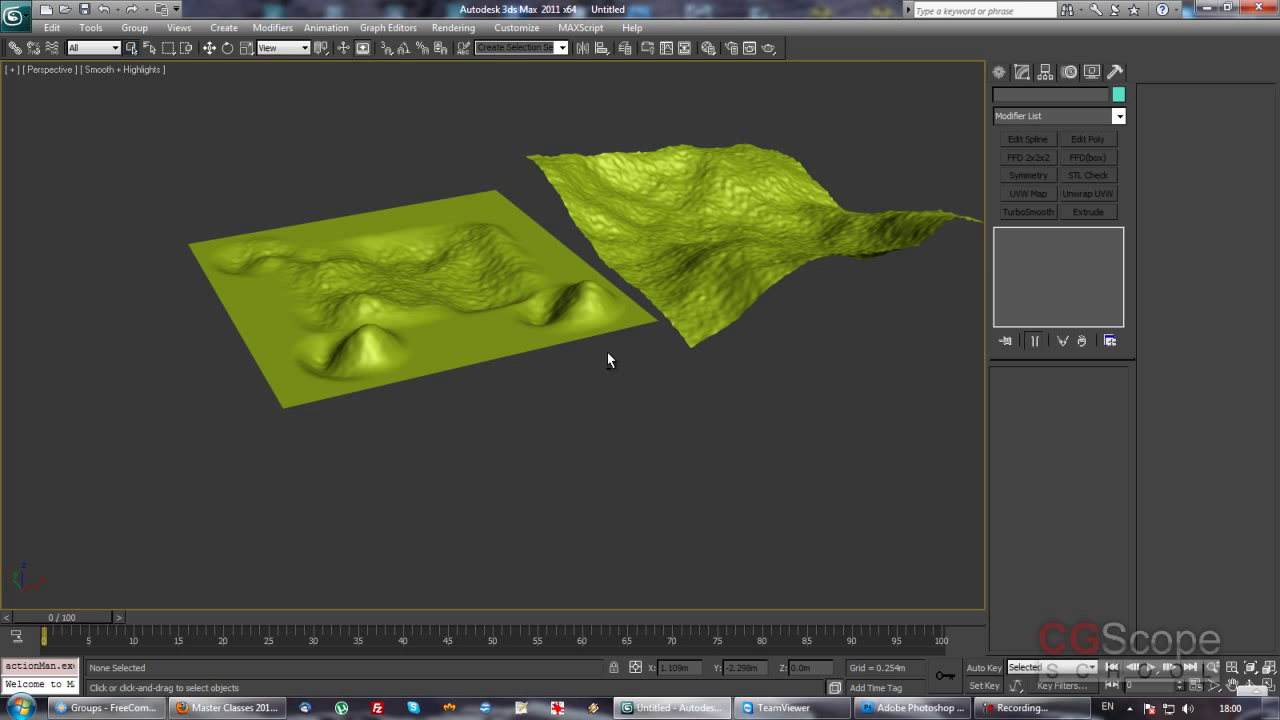
- Box-select both terrain planes
alt+middle_drag(449, 337, 567, 339)
click(567, 339)
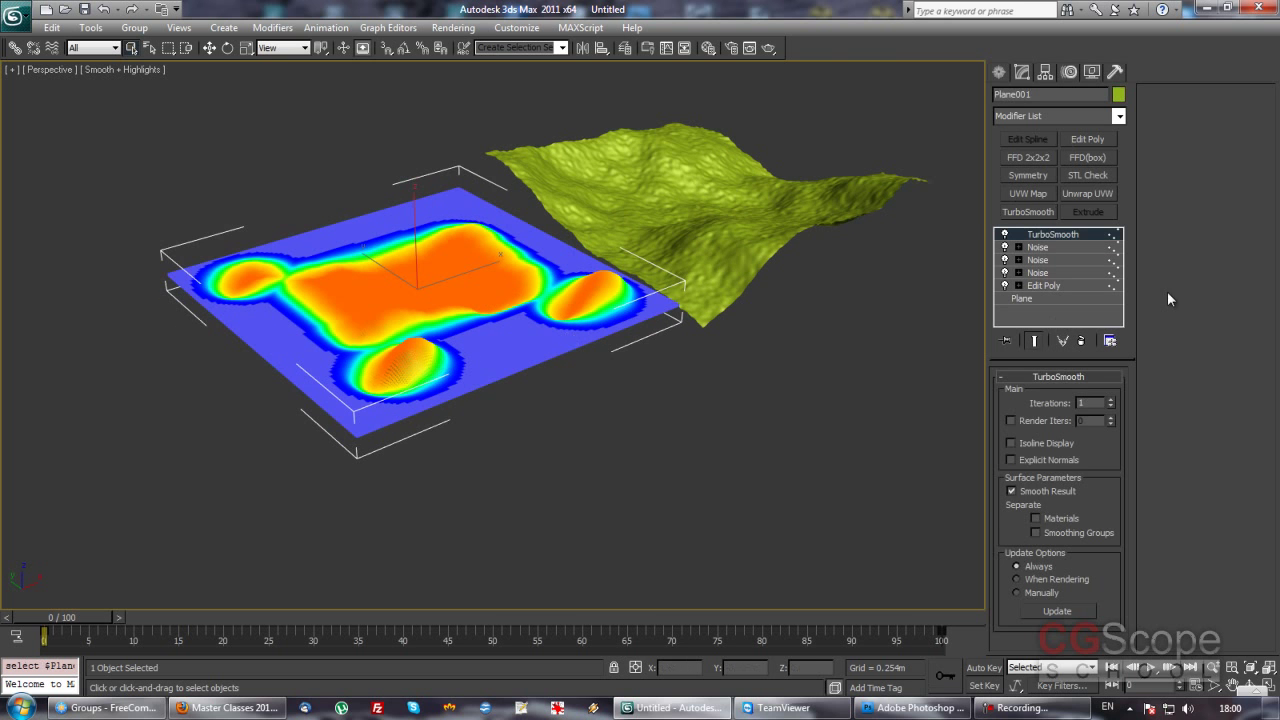
alt+middle_drag(850, 350, 806, 338)
click(693, 386)
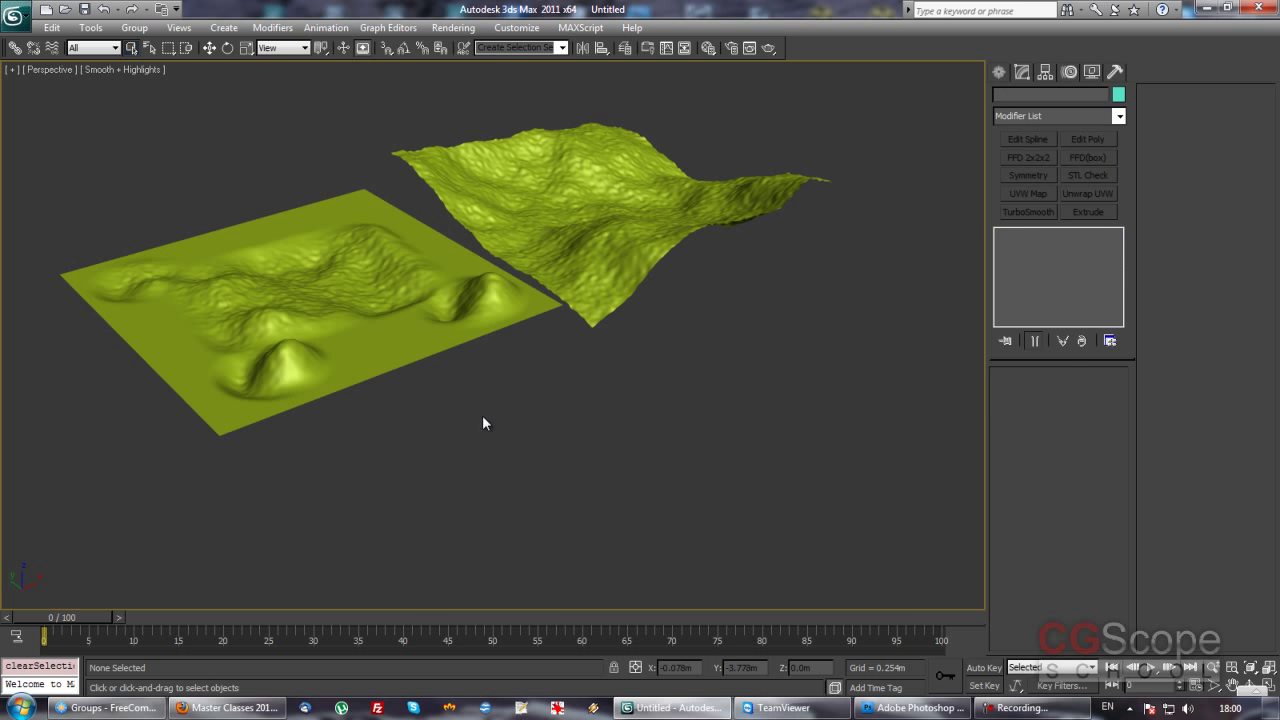
drag(328, 130, 561, 374)
- Delete both terrains, show the home grid, and draw a teapot at its centre
key(Delete)
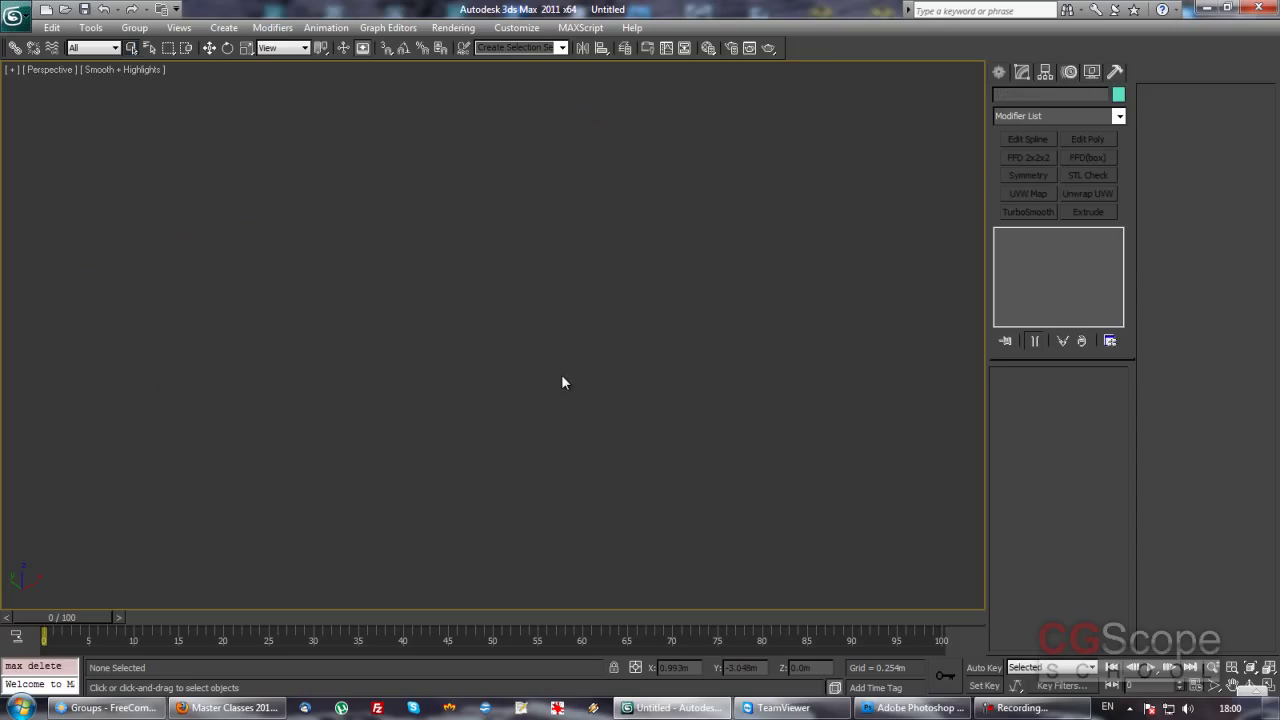
key(g)
click(999, 72)
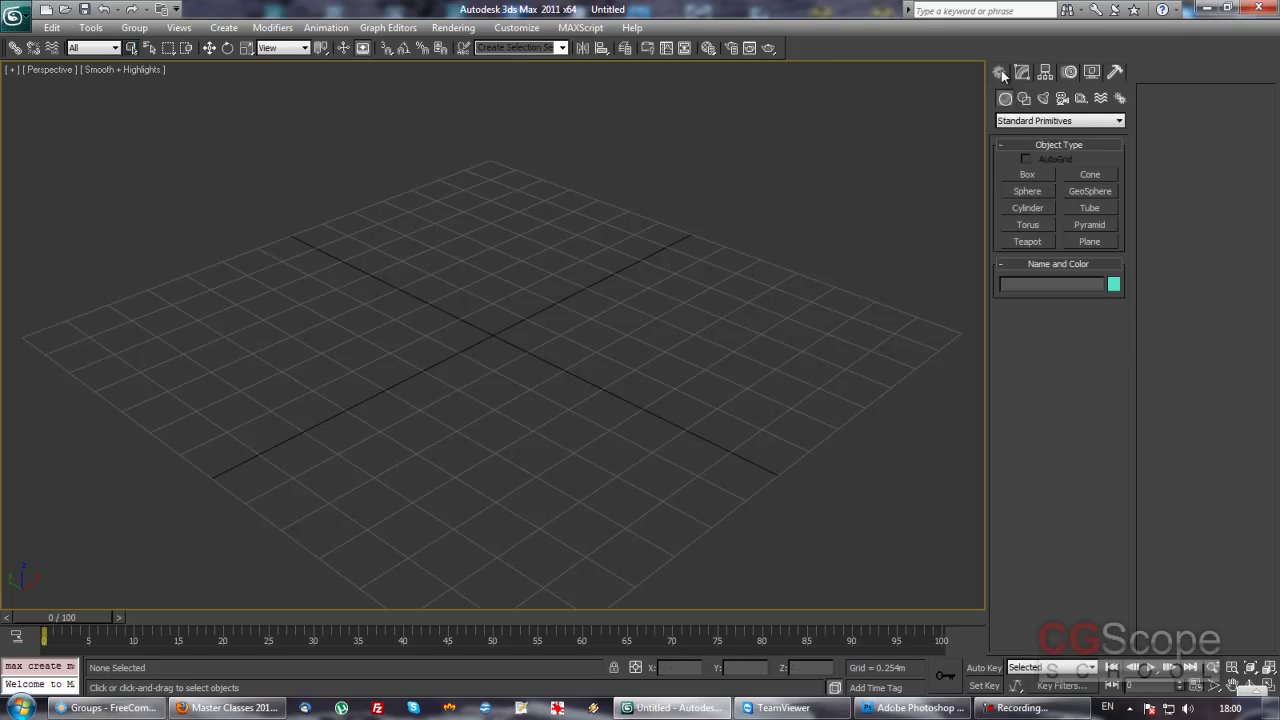
click(1028, 241)
mouse_move(490, 320)
mouse_down()
mouse_move(581, 375)
mouse_move(651, 363)
mouse_up()
- Move the teapot to X 0 and Y 0 at the world origin
key(w)
right_click(707, 669)
right_click(773, 668)
scroll(725, 477, up, 2)
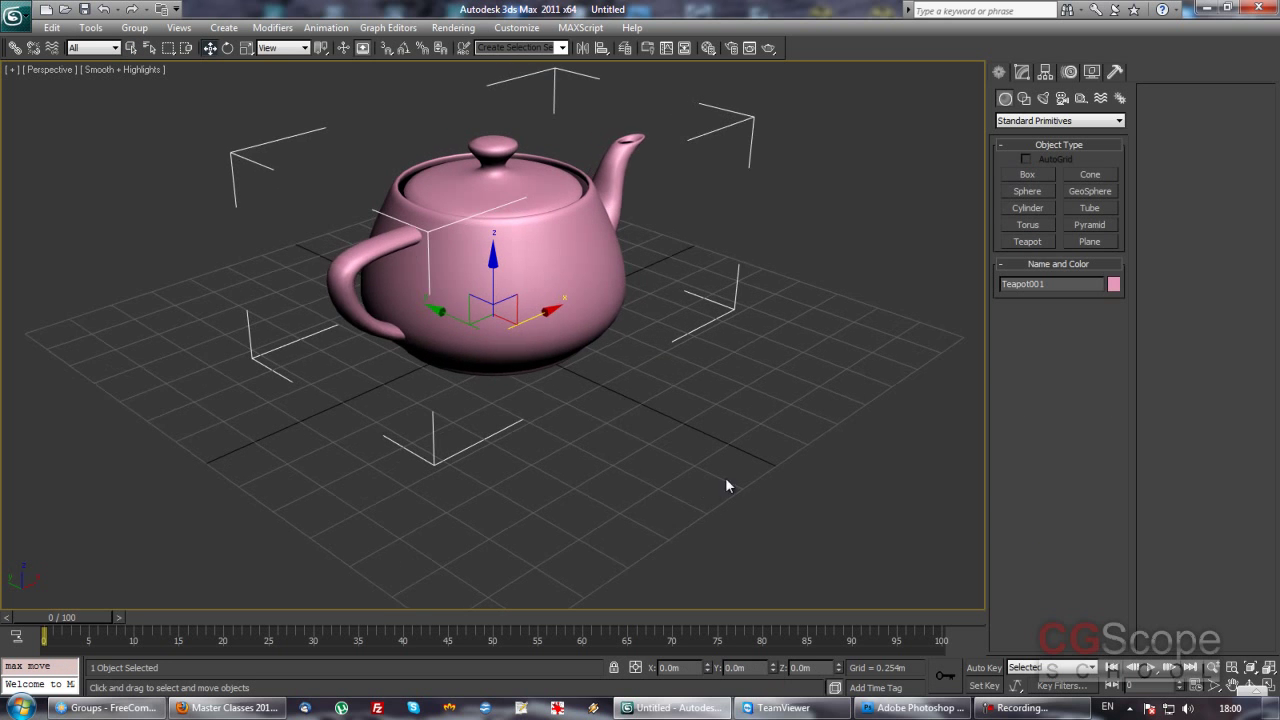
- Add a Symmetry modifier to the teapot and switch it off
click(1021, 73)
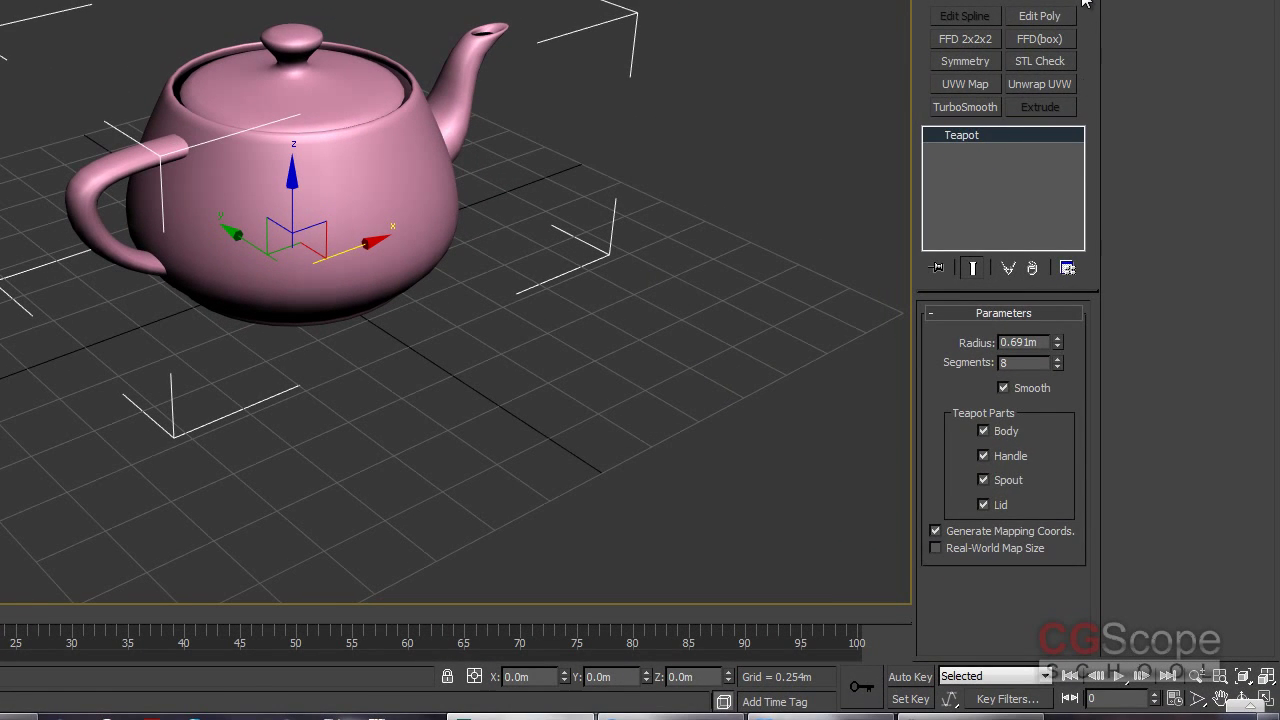
click(1086, 6)
scroll(1085, 3, down, 15)
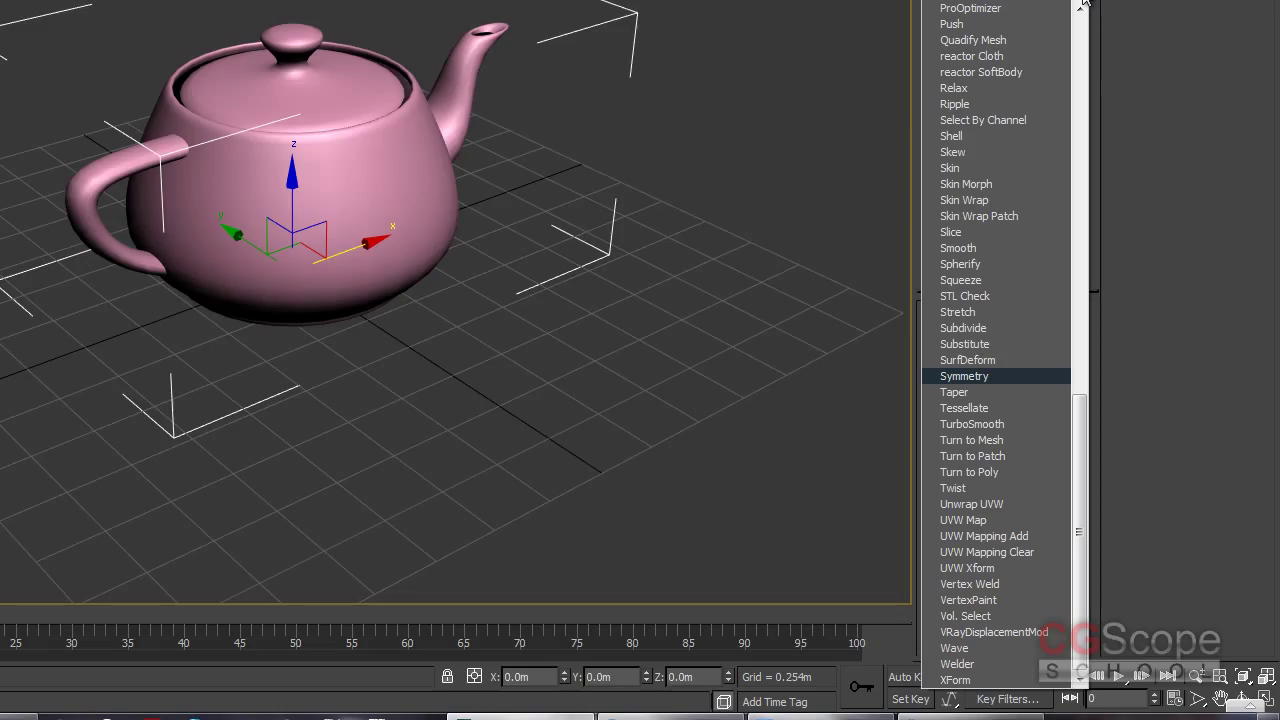
key(Return)
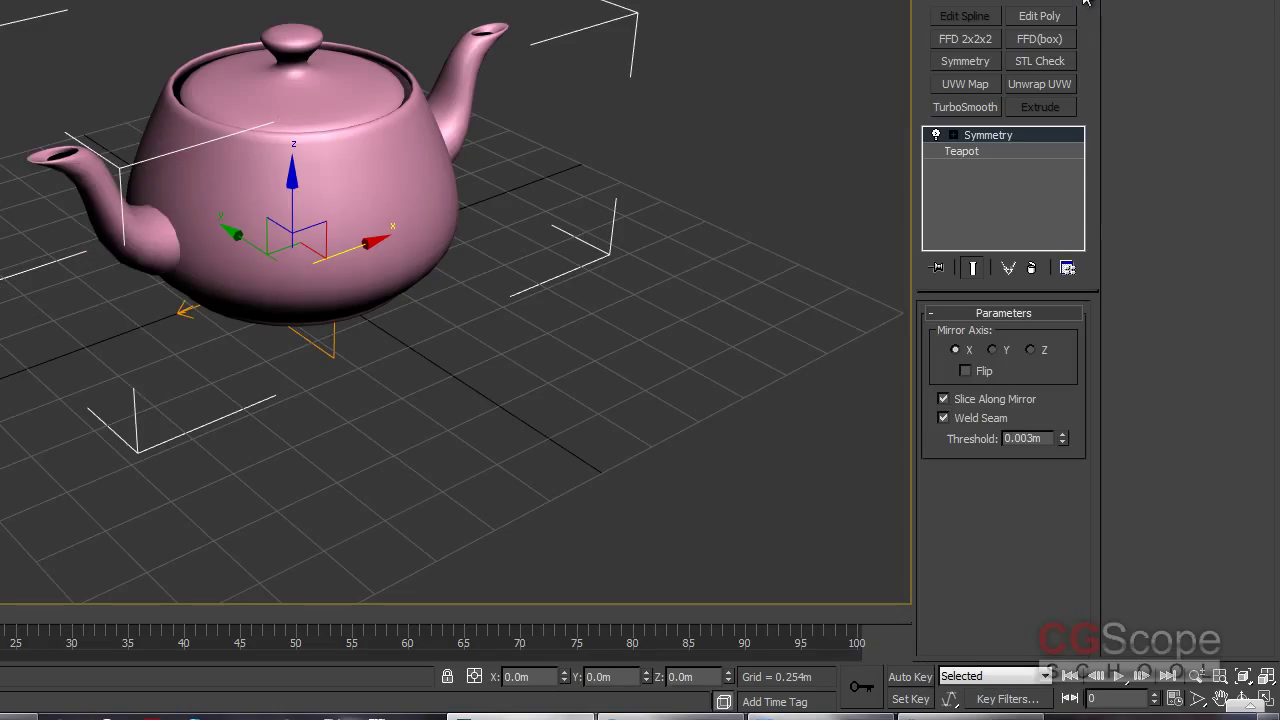
click(936, 135)
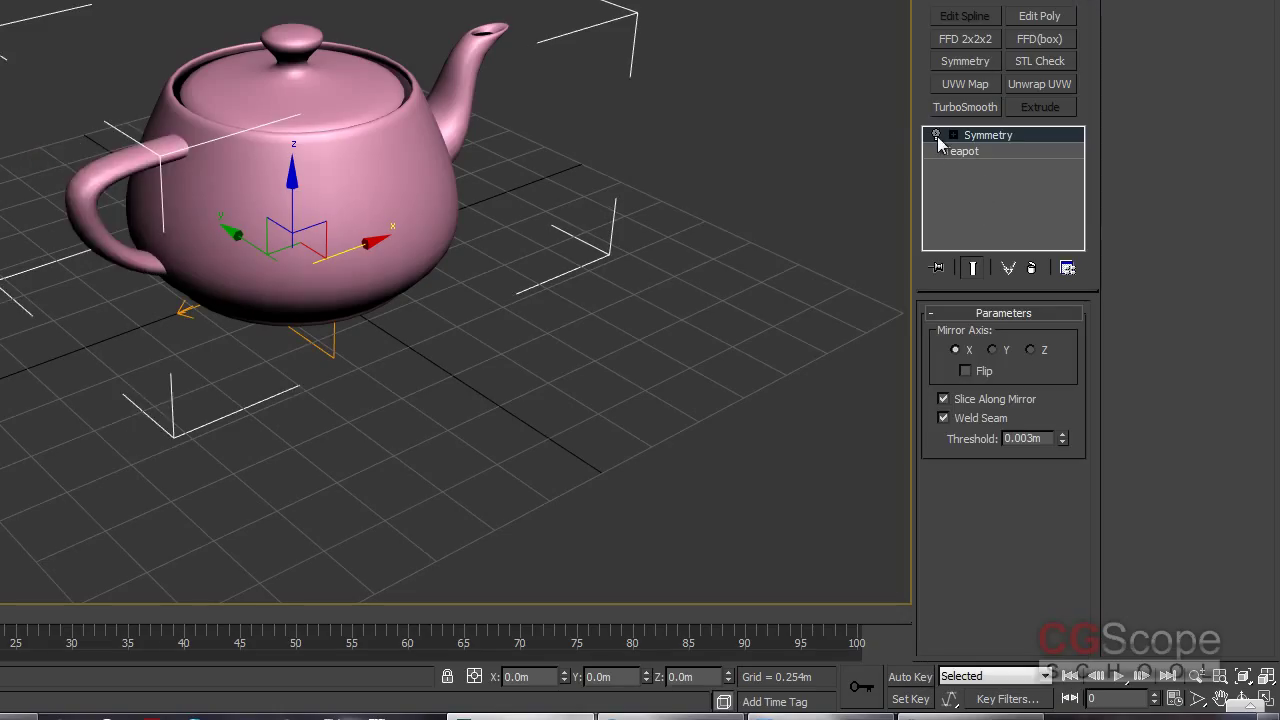
- View the teapot as wireframe, orbiting and zooming around it
alt+middle_drag(474, 291, 482, 316)
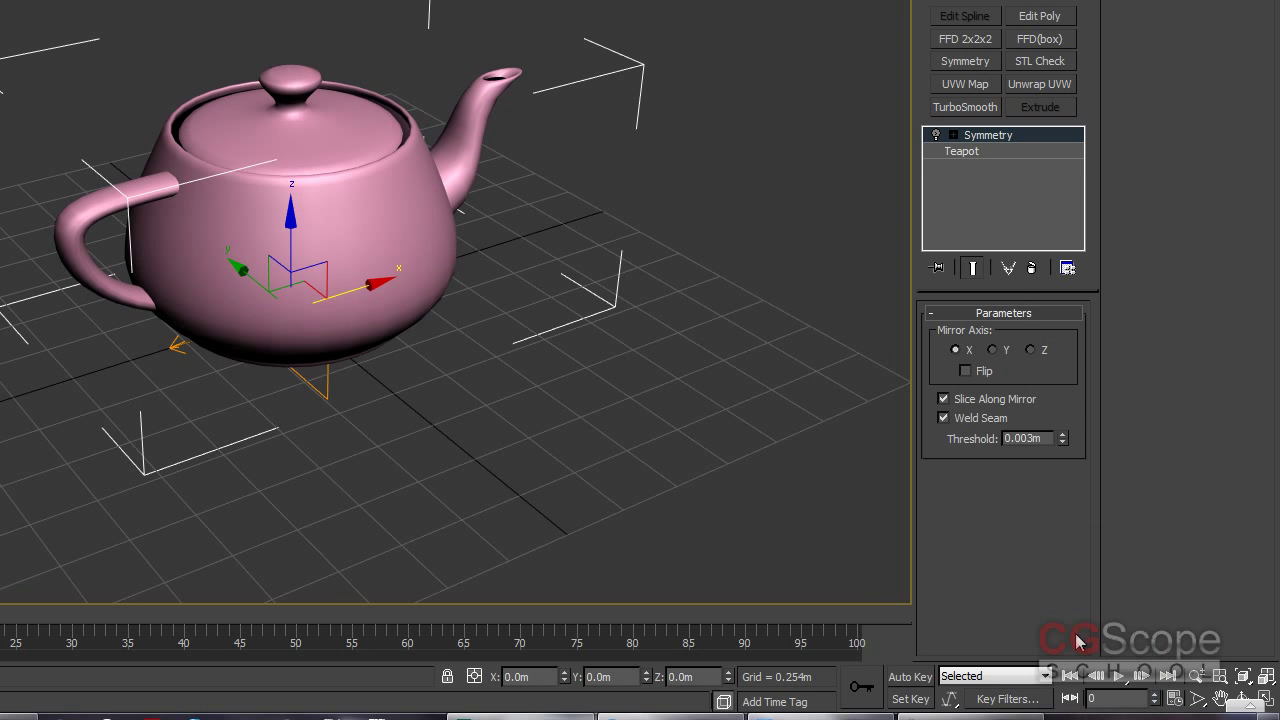
alt+middle_drag(580, 295, 457, 288)
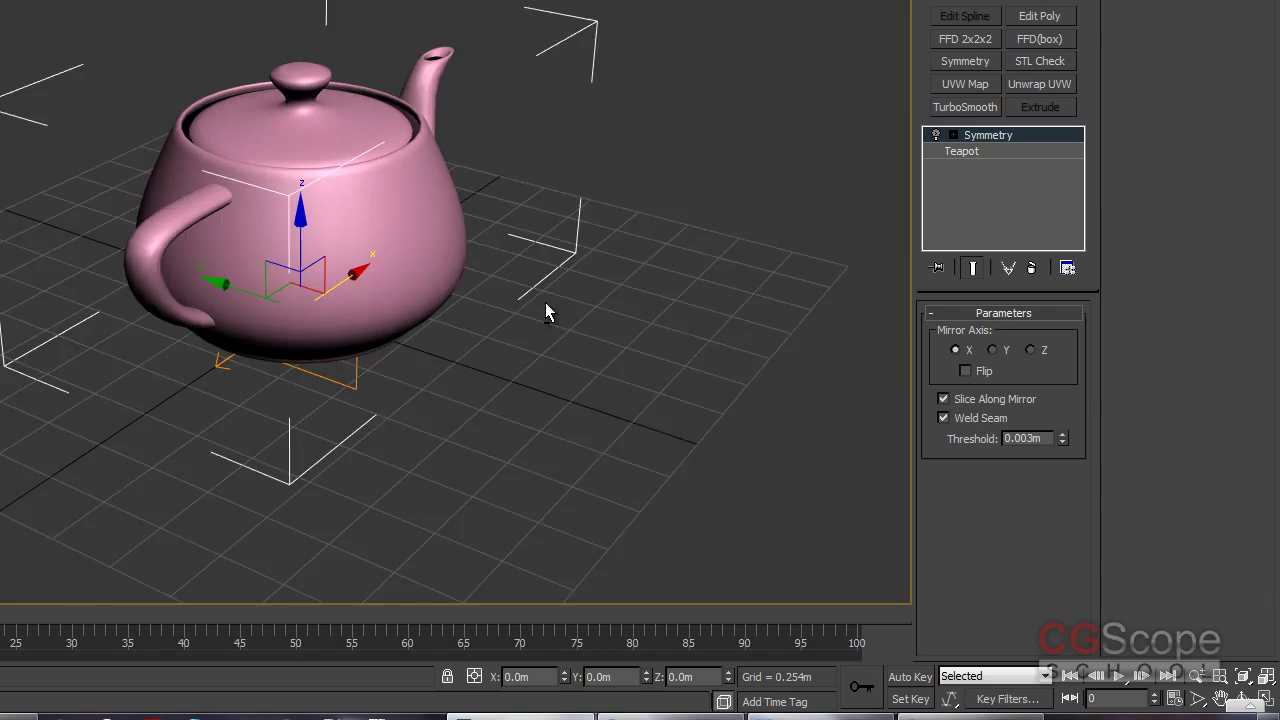
key(F3)
scroll(458, 290, up, 1)
scroll(460, 295, up, 1)
scroll(455, 305, up, 1)
scroll(470, 293, down, 1)
scroll(488, 288, up, 1)
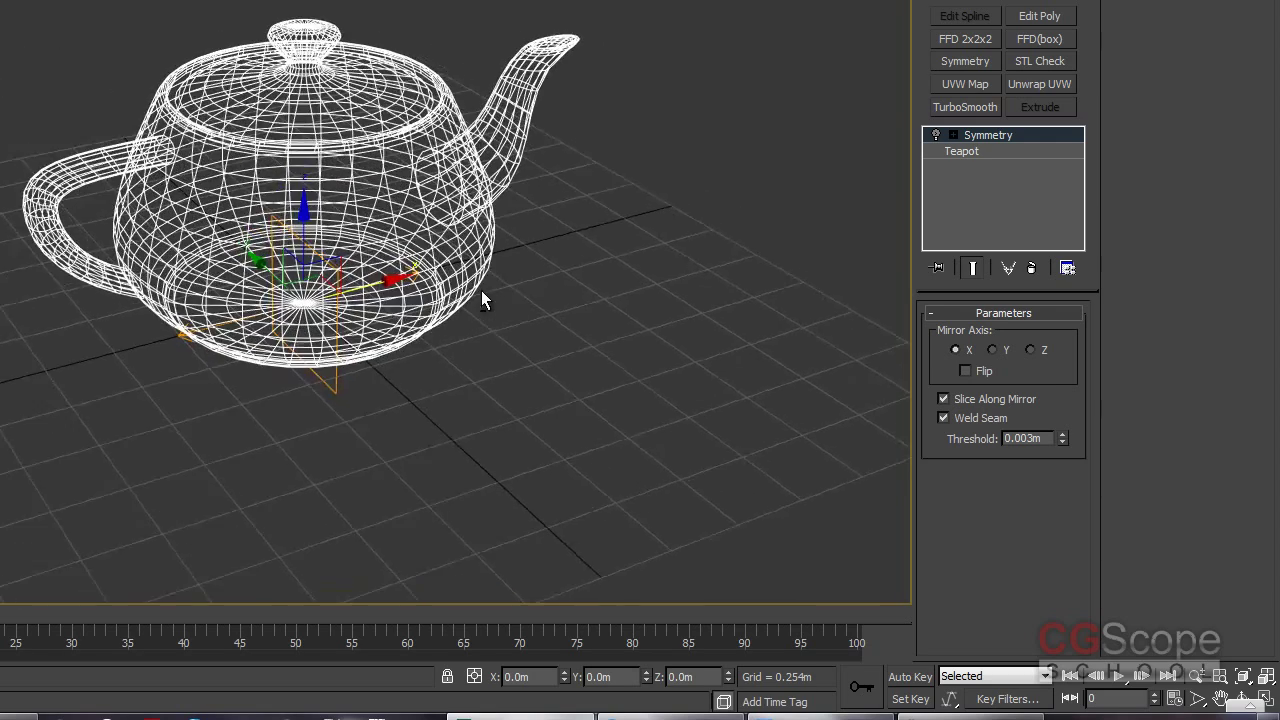
alt+middle_drag(488, 294, 478, 294)
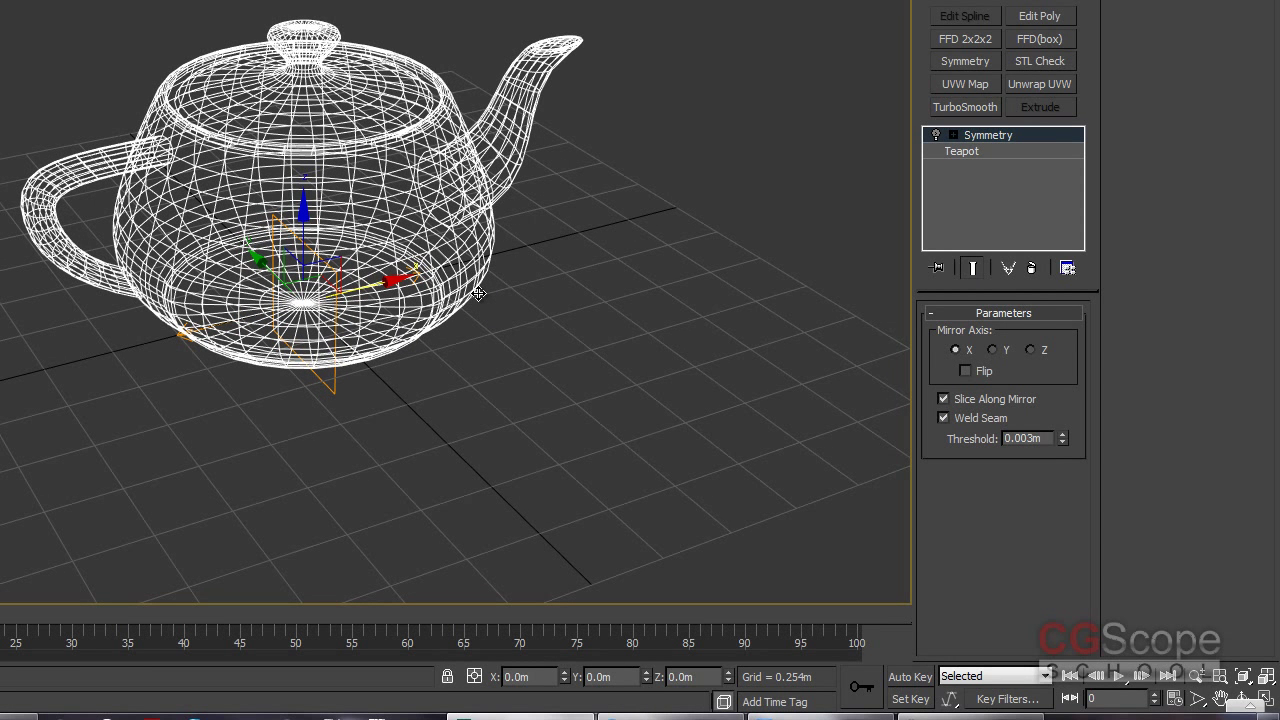
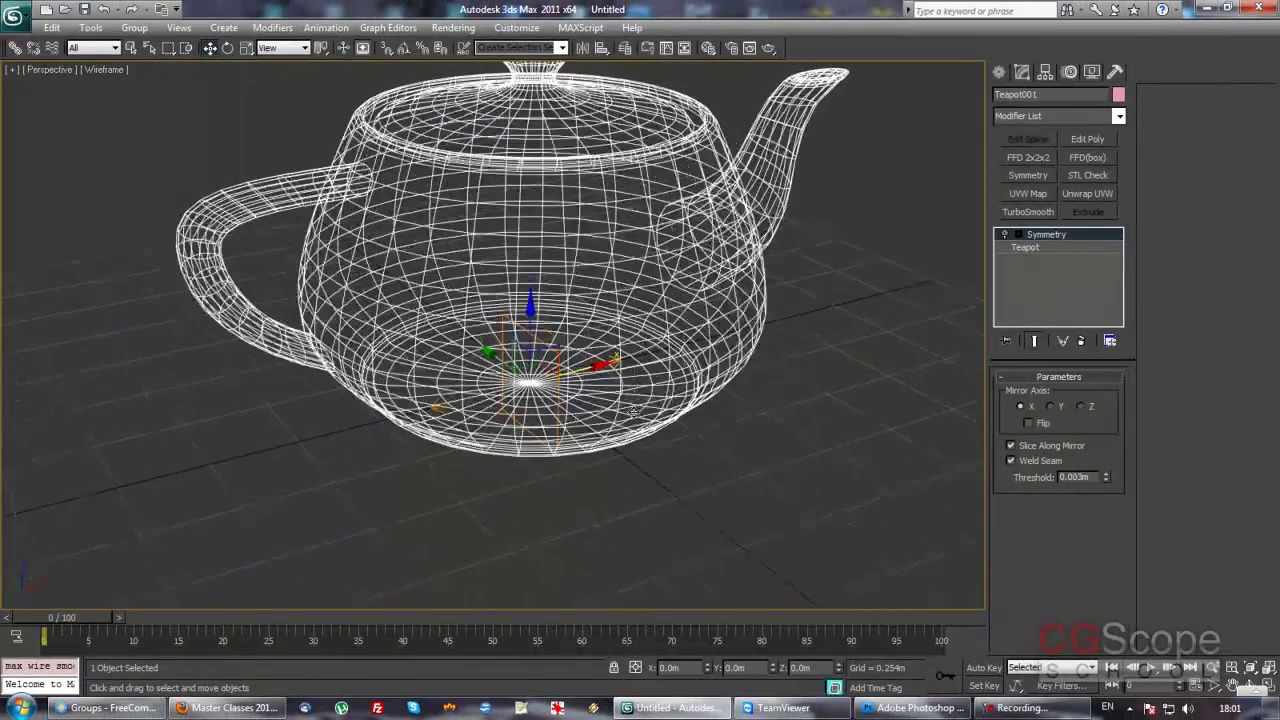
- Orbit closer to the pink teapot and switch the viewport to smooth shaded
alt+middle_drag(632, 410, 509, 319)
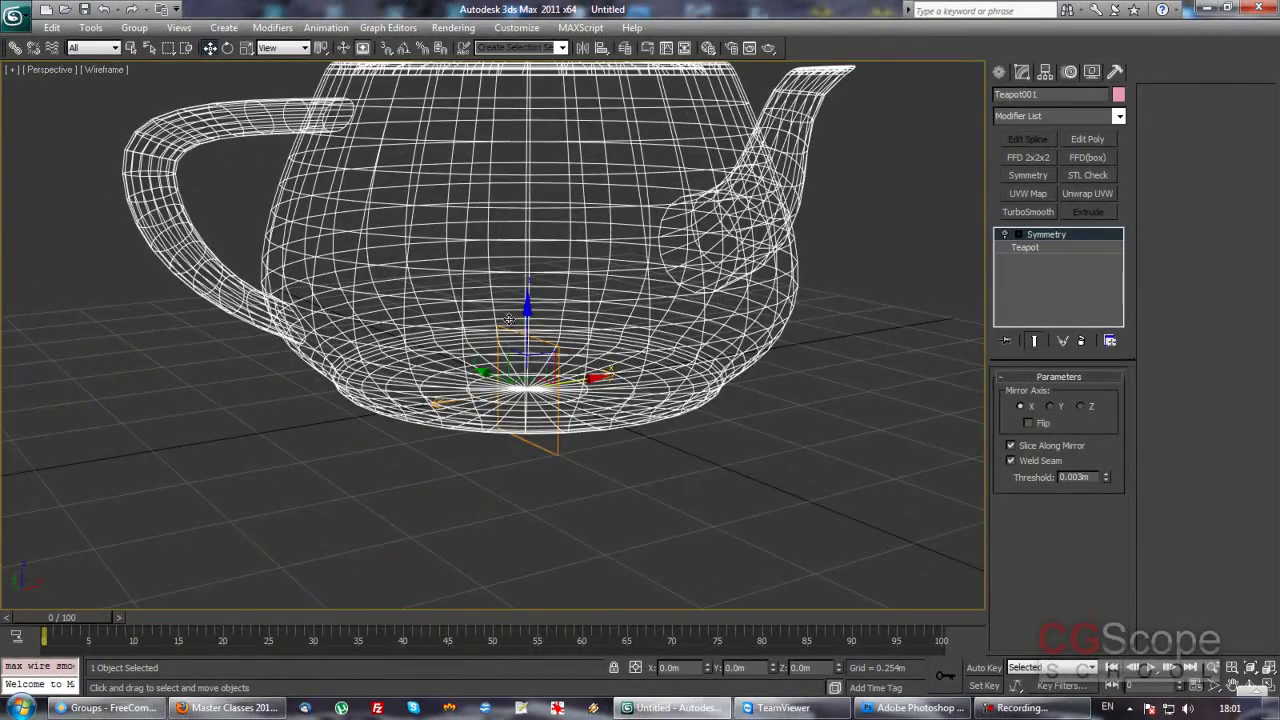
scroll(530, 400, up, 3)
mouse_move(537, 413)
alt+middle_down()
mouse_move(414, 410)
mouse_move(460, 425)
alt+middle_up()
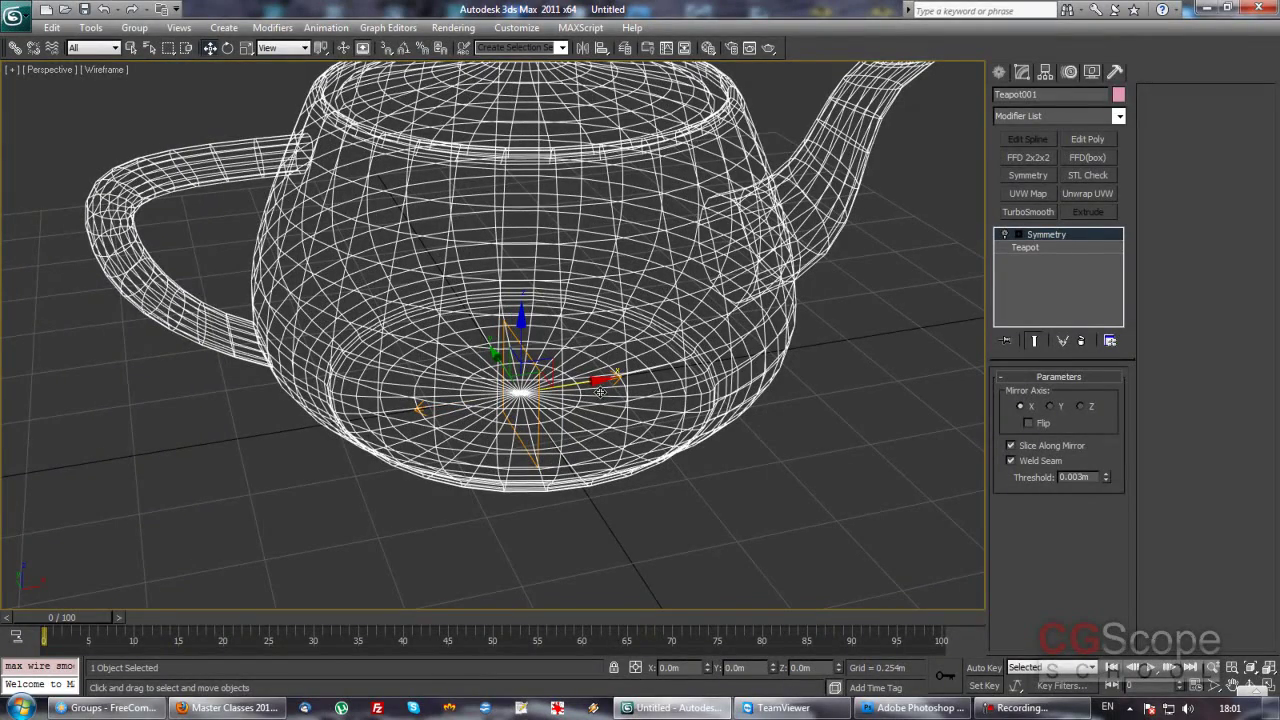
scroll(625, 421, up, 1)
key(F3)
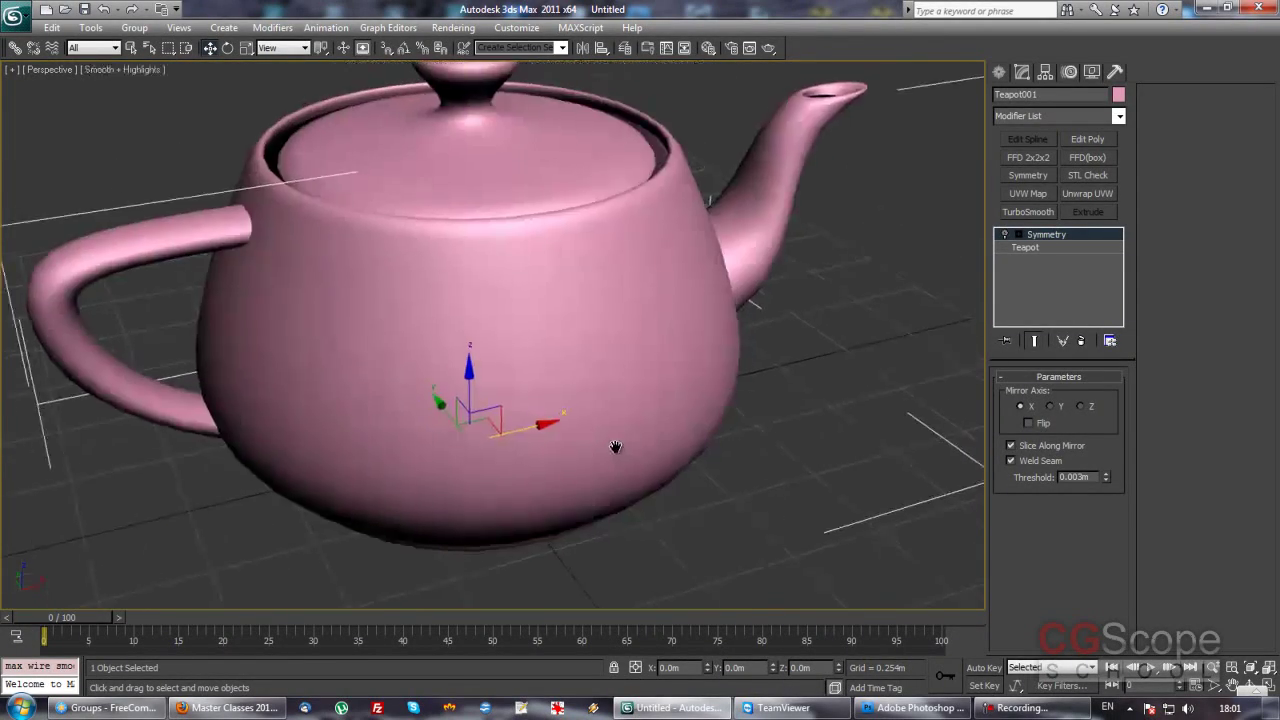
scroll(625, 421, down, 3)
scroll(630, 425, down, 1)
alt+middle_drag(638, 430, 951, 298)
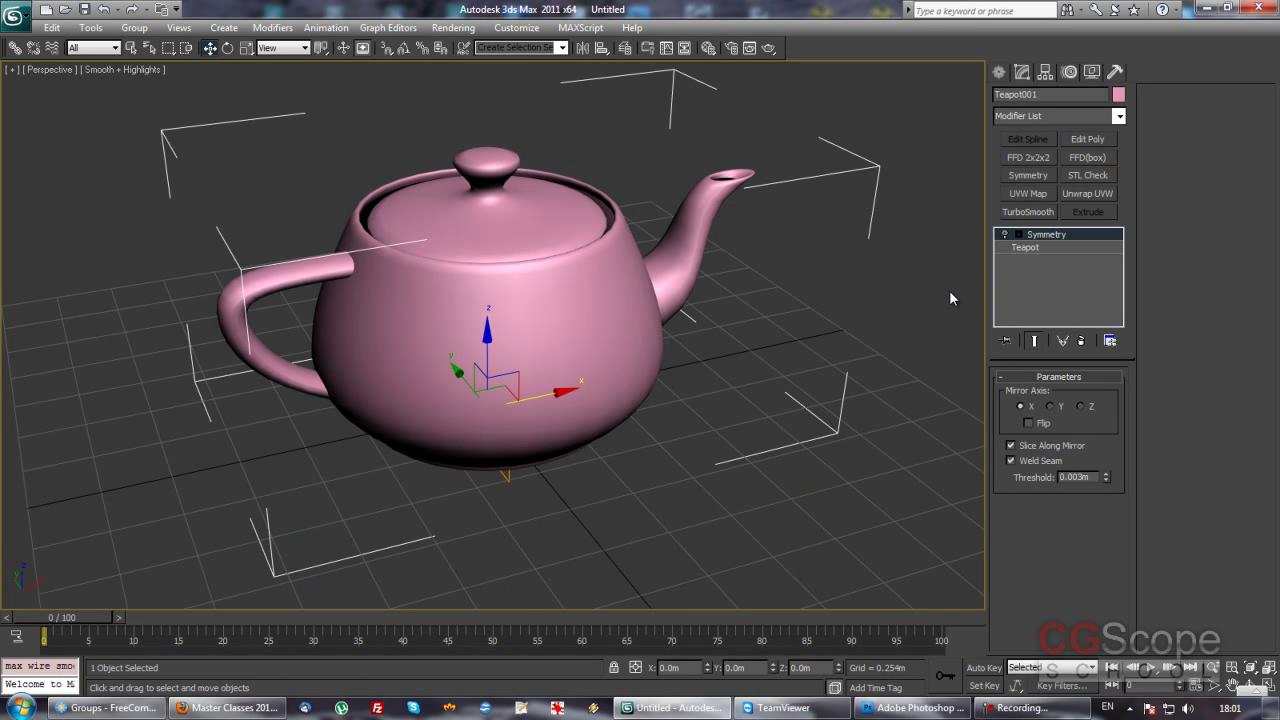
- Enable the Symmetry modifier to mirror the teapot into two spouts, with Edged Faces shown
click(1006, 234)
alt+middle_drag(648, 392, 637, 400)
key(F4)
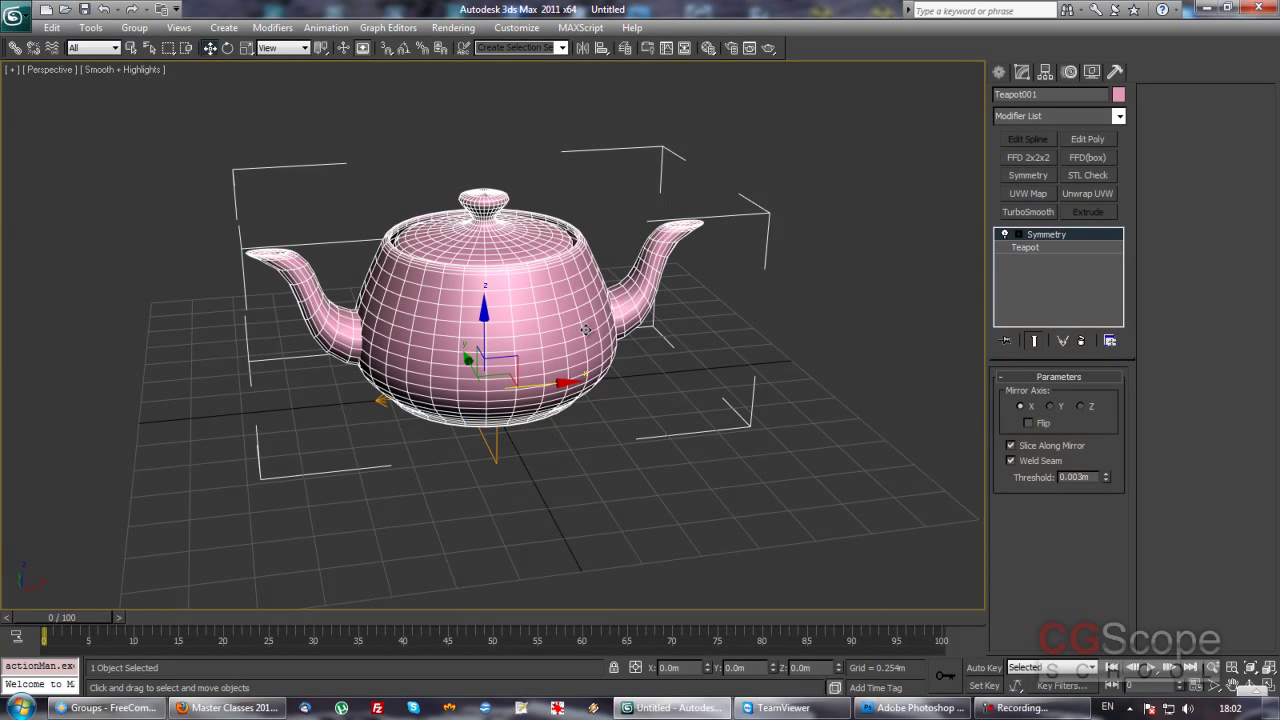
key(F4)
mouse_move(543, 323)
alt+middle_down()
mouse_move(584, 342)
mouse_move(887, 318)
alt+middle_up()
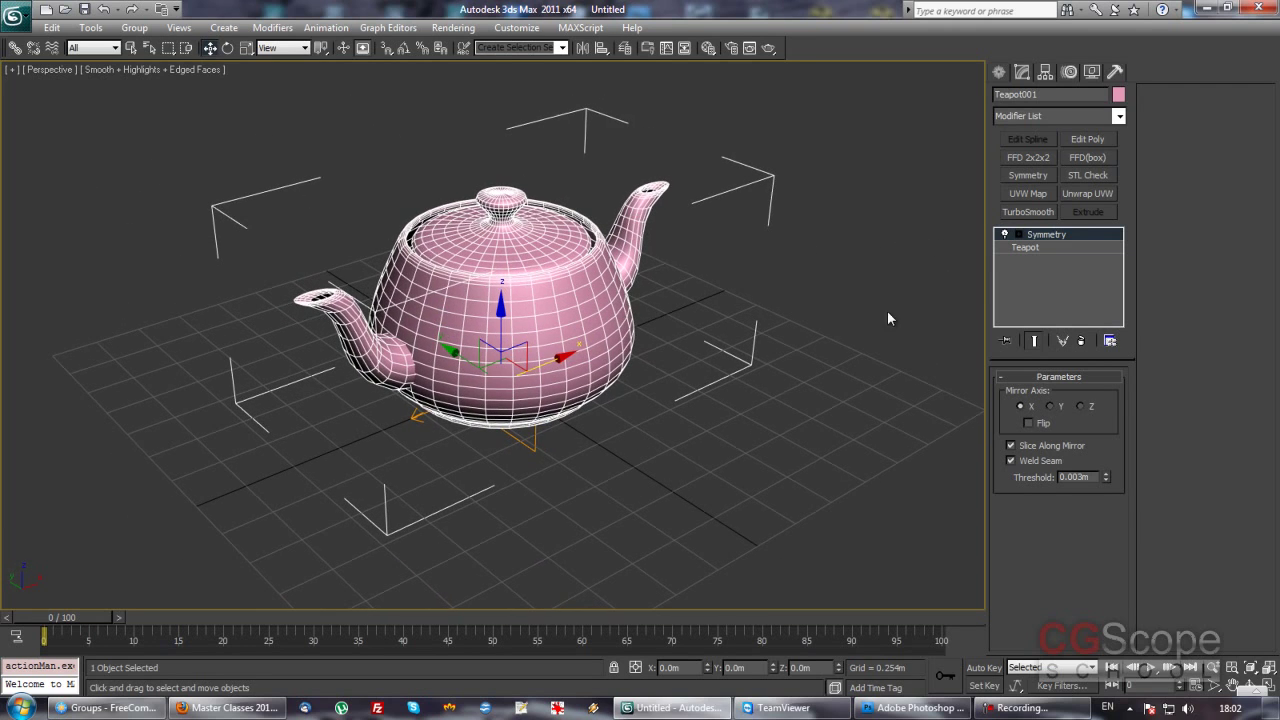
- Change the Symmetry mirror axis from Y to Z, then expand the modifier toward its Mirror gizmo
click(1056, 406)
mouse_move(596, 406)
alt+middle_down()
mouse_move(690, 388)
mouse_move(546, 379)
alt+middle_up()
key(F3)
key(F3)
click(1082, 406)
mouse_move(675, 410)
alt+middle_down()
mouse_move(619, 350)
mouse_move(694, 337)
mouse_move(820, 363)
alt+middle_up()
mouse_move(820, 352)
alt+middle_down()
mouse_move(762, 320)
mouse_move(774, 324)
alt+middle_up()
click(1017, 235)
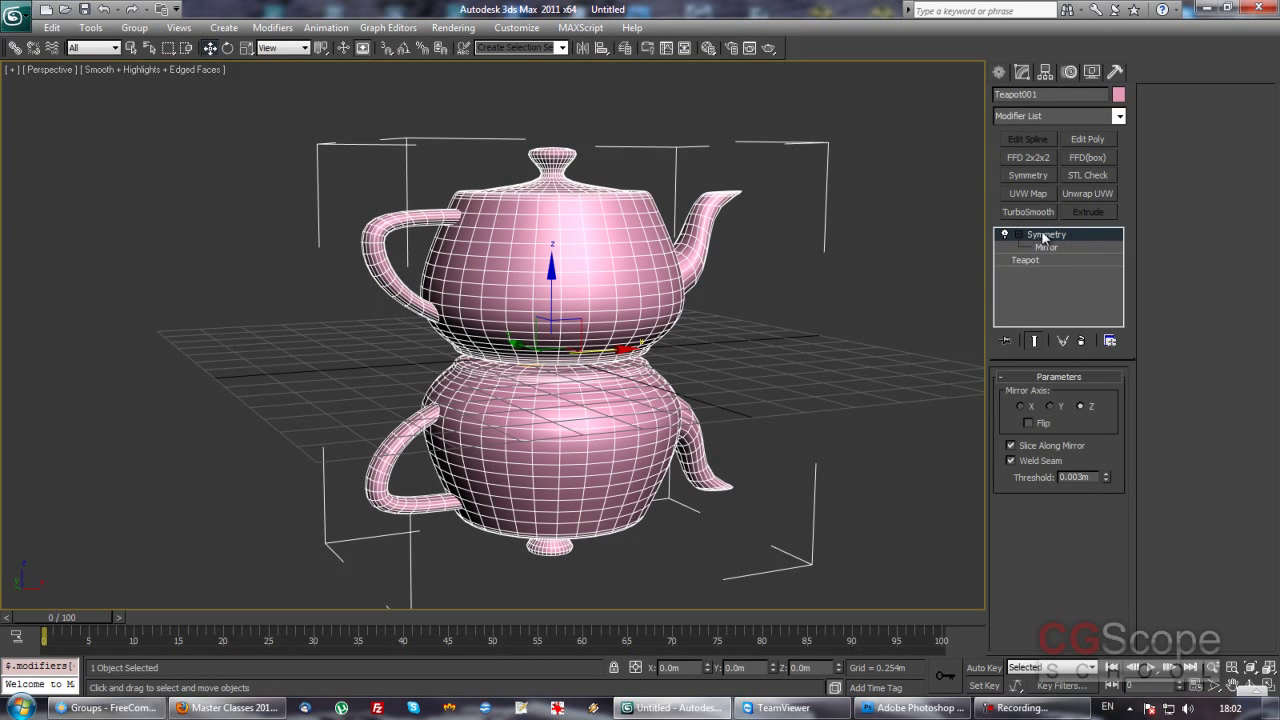
- Select the Mirror gizmo and raise it to about 0.368m on Z in wireframe
click(1052, 248)
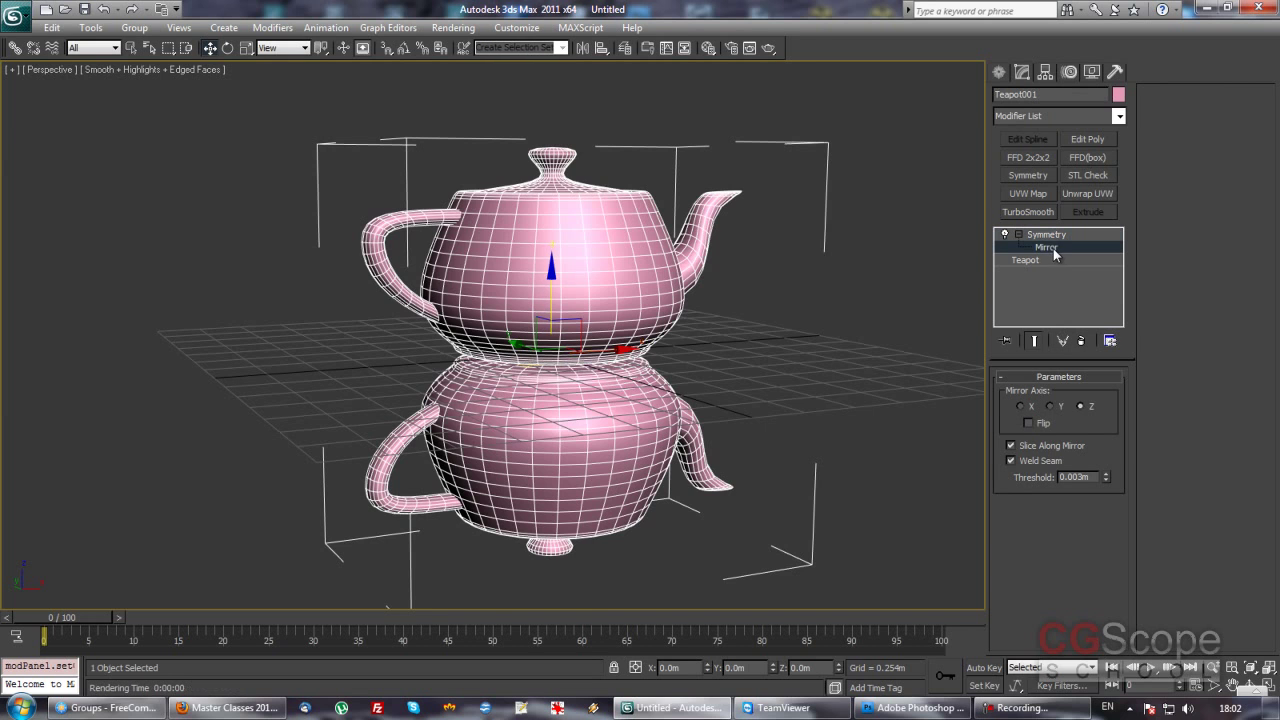
key(F3)
mouse_move(577, 400)
alt+middle_down()
mouse_move(577, 373)
mouse_move(597, 405)
alt+middle_up()
drag(551, 299, 561, 233)
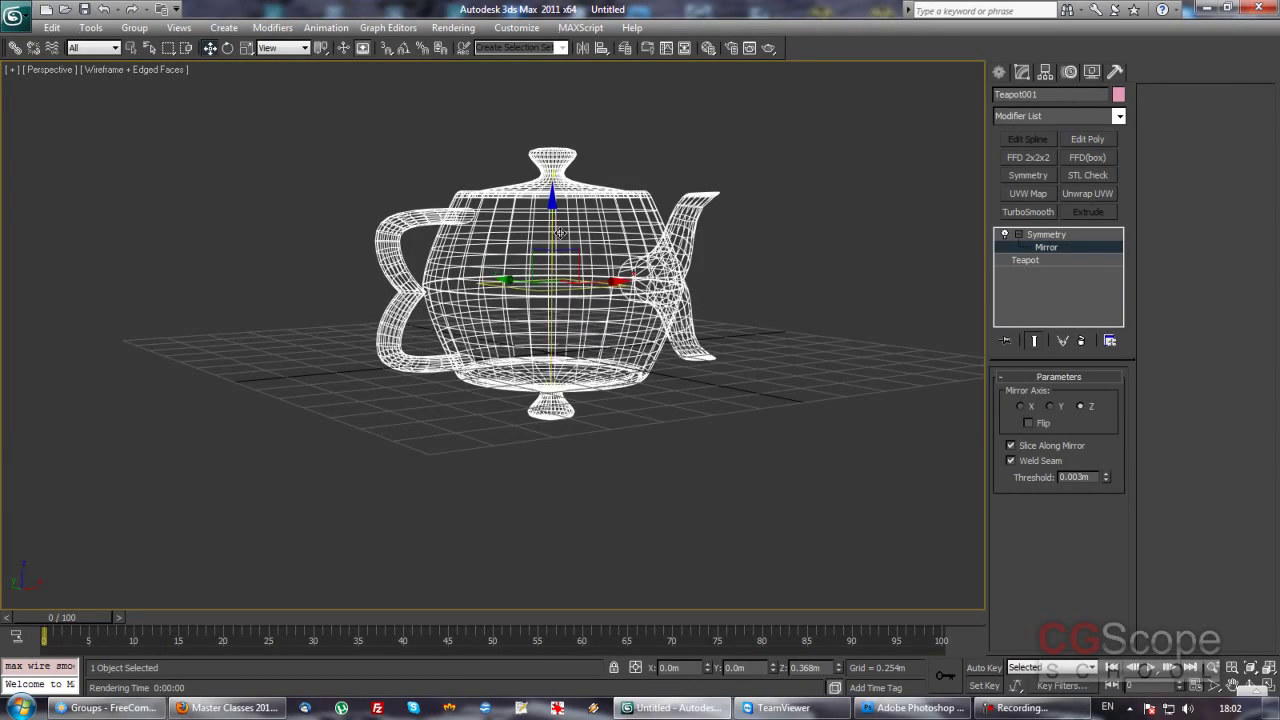
scroll(560, 300, up, 2)
key(F3)
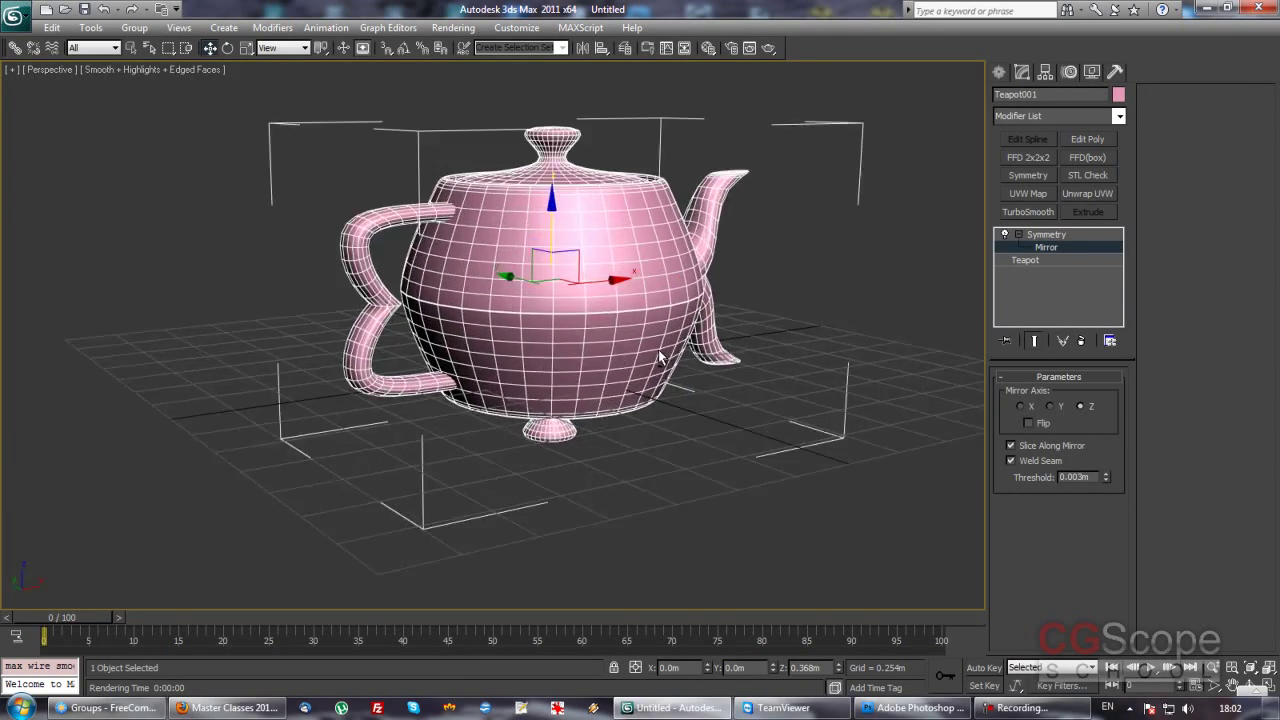
scroll(660, 357, up, 2)
- Readjust the mirror plane, settling it at 0.371m, and check the seam in wireframe
mouse_move(590, 195)
mouse_down()
mouse_move(580, 204)
mouse_move(588, 165)
mouse_up()
mouse_move(664, 217)
alt+middle_down()
mouse_move(690, 290)
mouse_move(660, 295)
mouse_move(697, 277)
mouse_move(734, 309)
mouse_move(850, 328)
alt+middle_up()
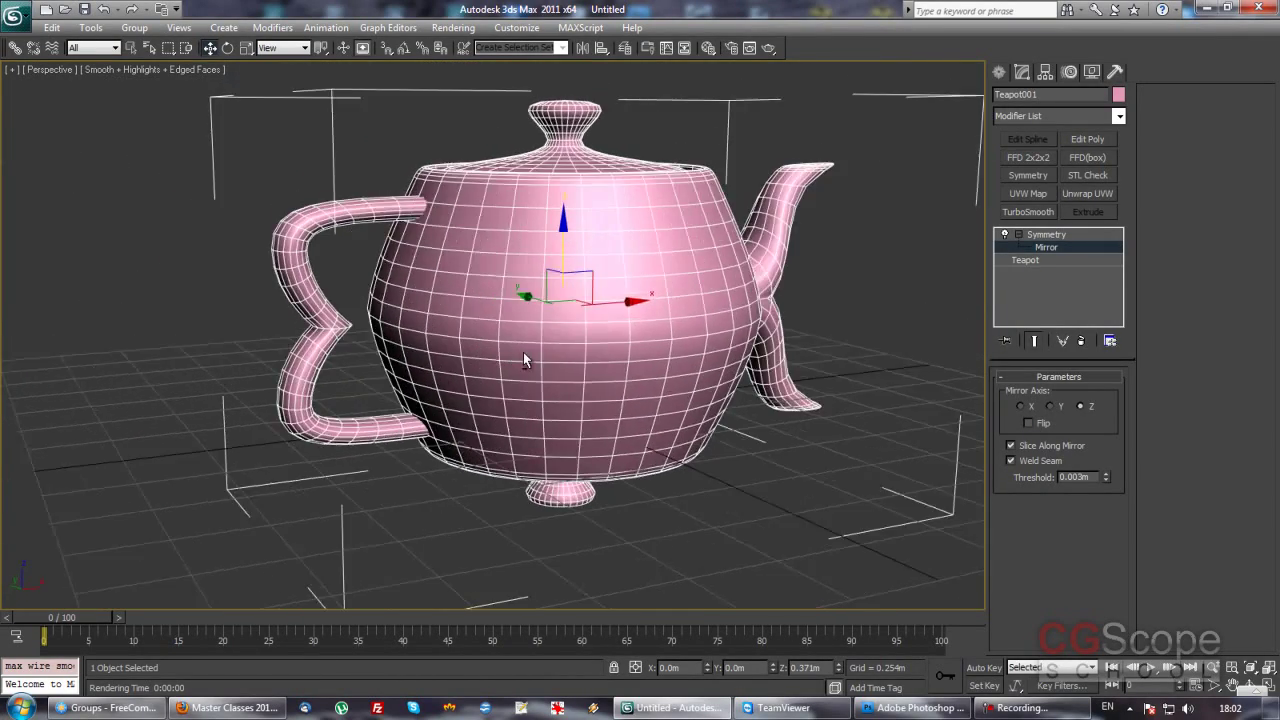
scroll(529, 362, up, 5)
key(F3)
mouse_move(574, 366)
alt+middle_down()
mouse_move(543, 380)
mouse_move(571, 380)
alt+middle_up()
scroll(571, 380, down, 1)
key(F3)
- Inspect the single-body mirrored teapot from below and above
scroll(651, 374, down, 2)
scroll(669, 371, down, 3)
scroll(723, 371, down, 2)
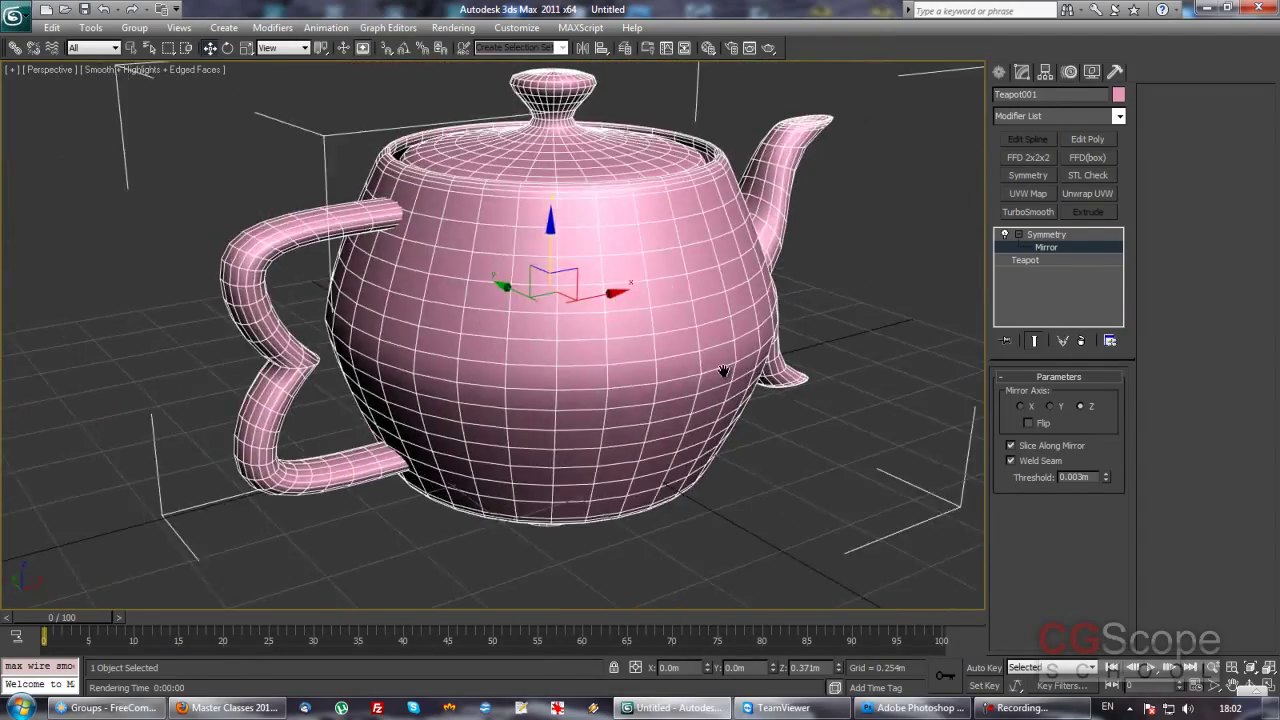
alt+middle_drag(723, 371, 732, 350)
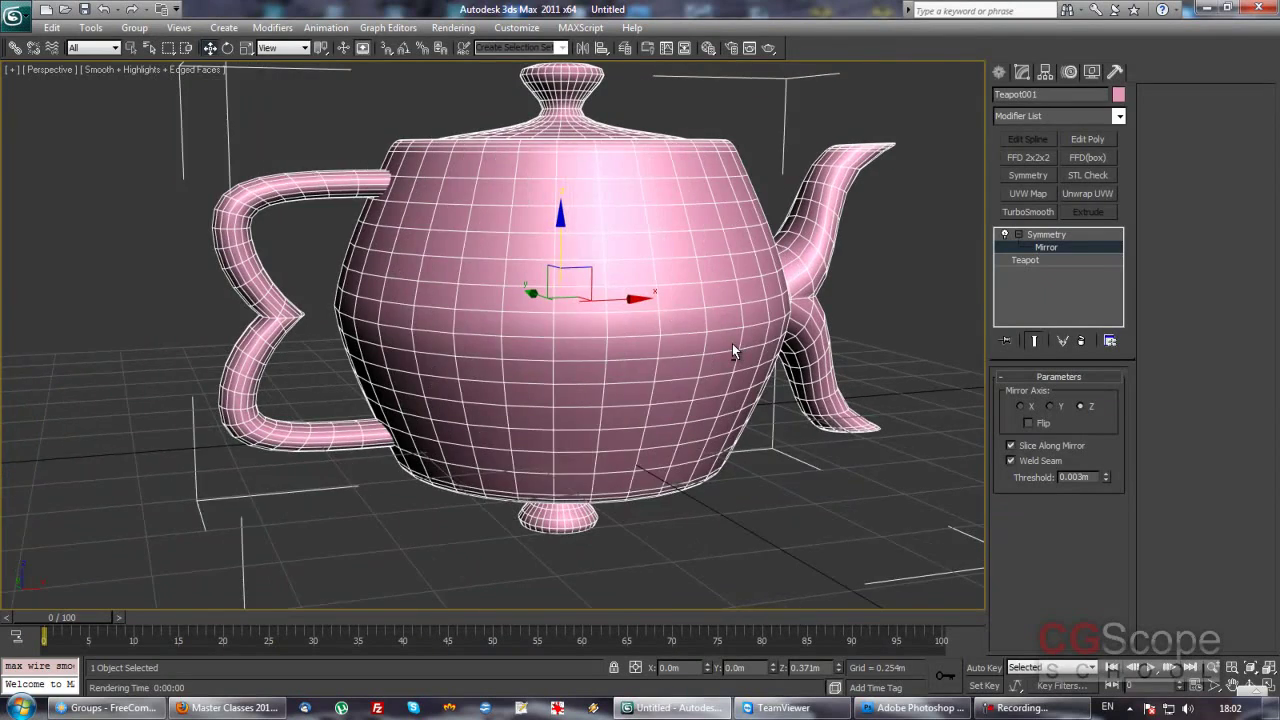
scroll(732, 343, down, 2)
scroll(745, 354, down, 1)
alt+middle_drag(745, 354, 500, 200)
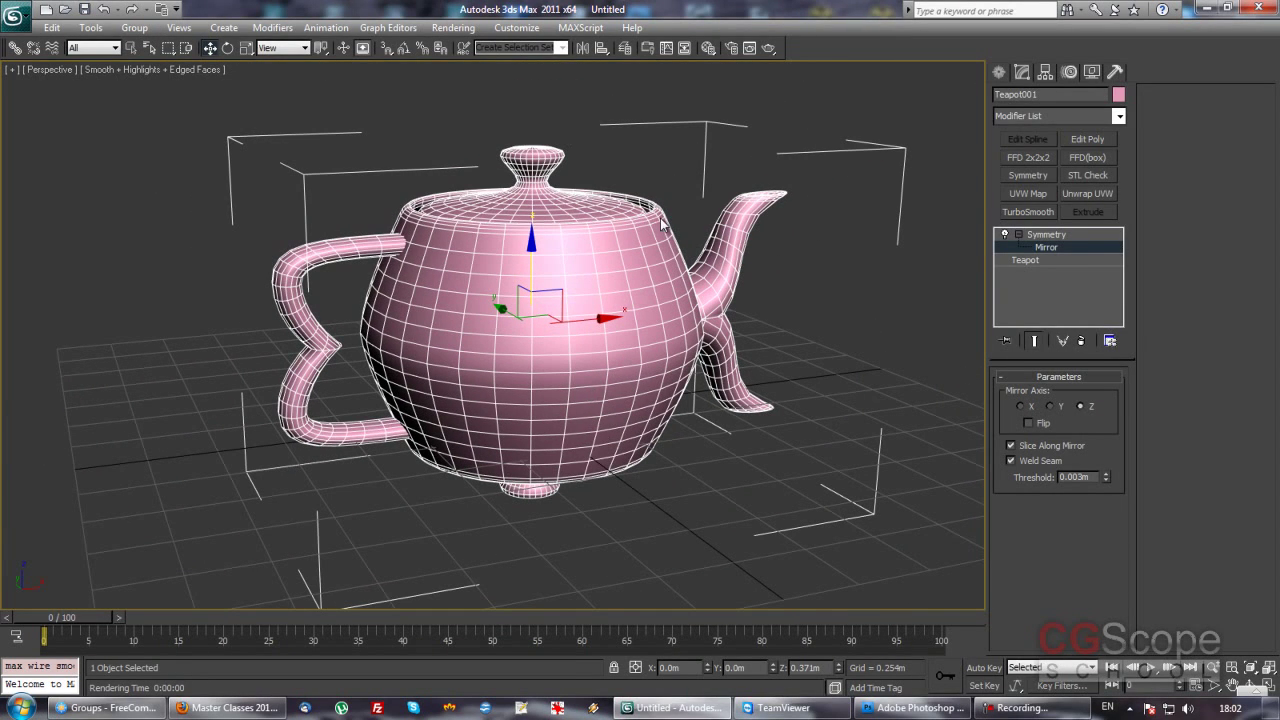
- Enable Flip and test the mirror plane between -0.068m and 0.481m on Z
click(1031, 422)
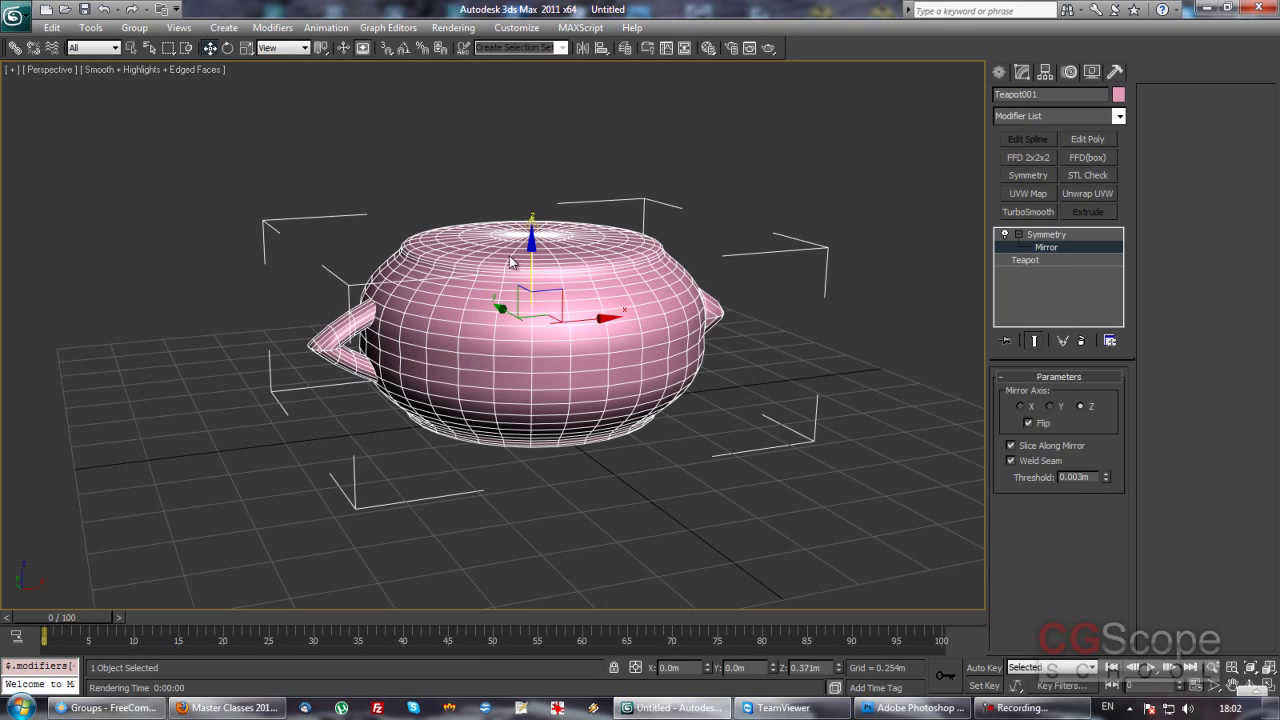
mouse_move(531, 264)
mouse_down()
mouse_move(532, 277)
mouse_move(538, 231)
mouse_move(576, 321)
mouse_up()
alt+middle_drag(576, 321, 657, 325)
scroll(657, 325, up, 2)
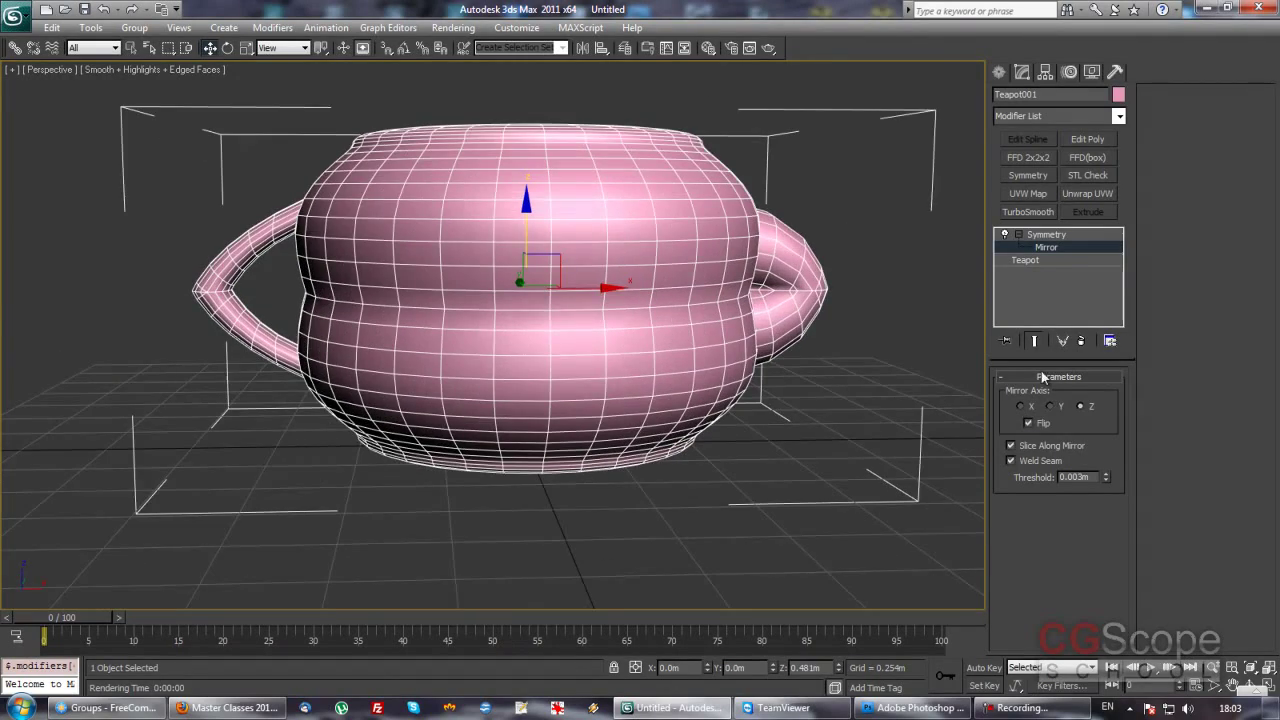
- Turn Flip off and set the mirror plane to 0.384m on Z
click(1043, 424)
alt+middle_drag(788, 419, 771, 423)
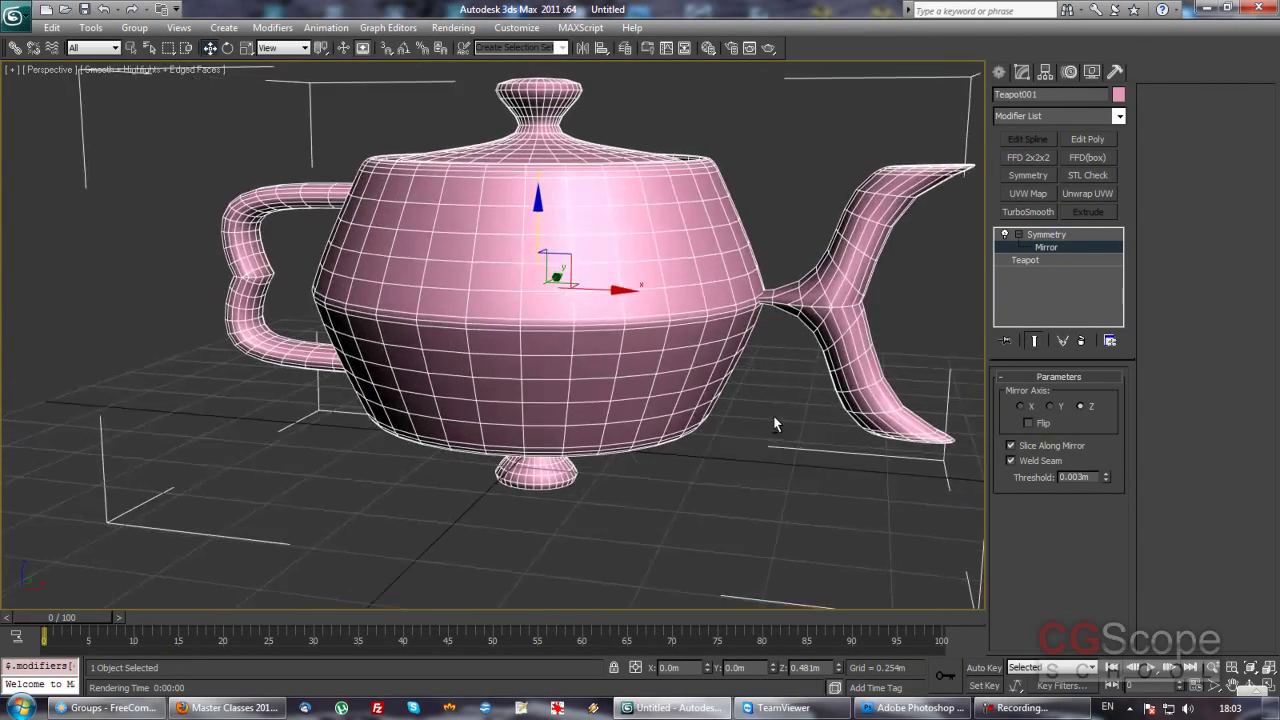
mouse_move(547, 224)
mouse_down()
mouse_move(546, 256)
mouse_move(546, 215)
mouse_up()
alt+middle_drag(725, 322, 760, 330)
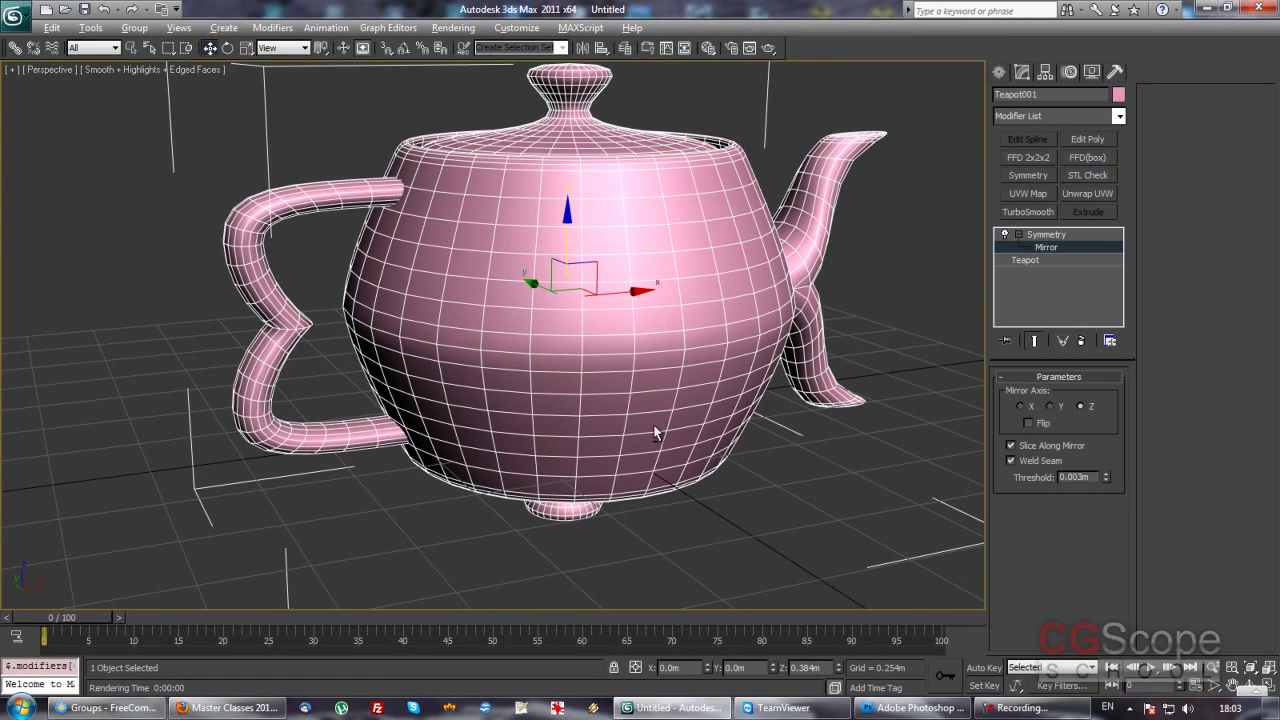
- In wireframe, turn Slice Along Mirror off to reveal the overlapping halves
key(F3)
alt+middle_drag(624, 405, 619, 386)
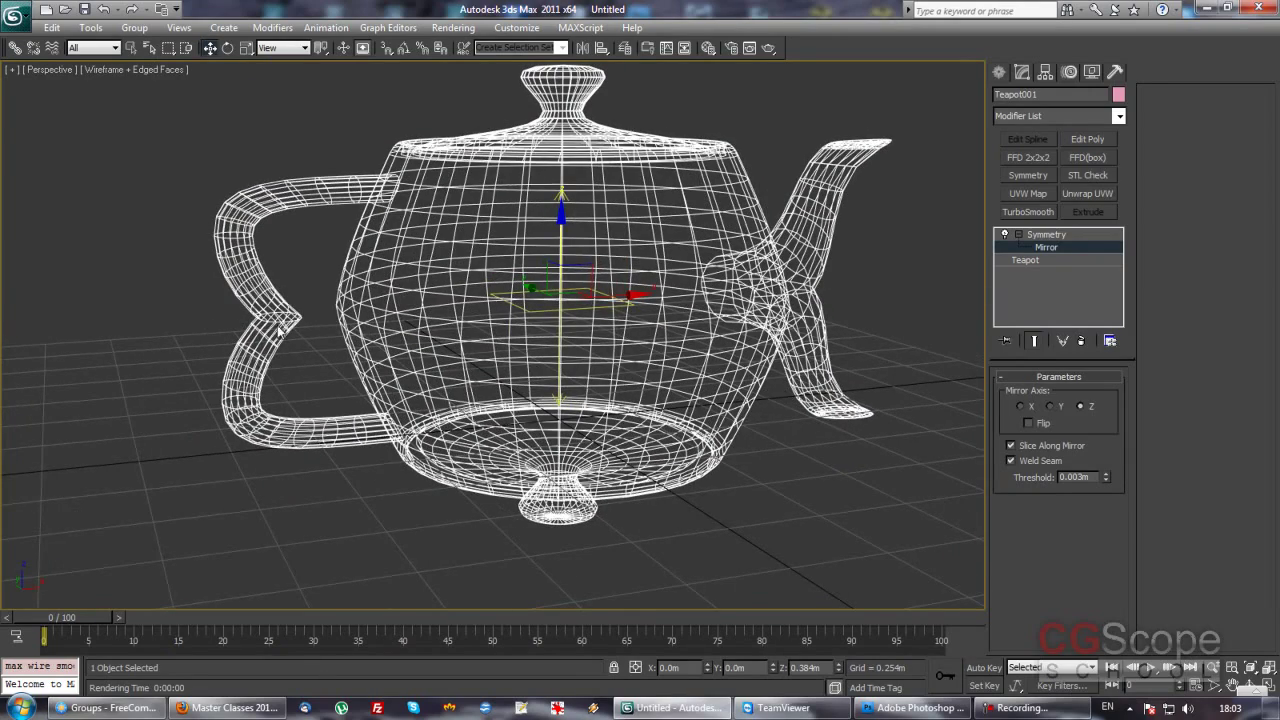
alt+middle_drag(547, 342, 563, 346)
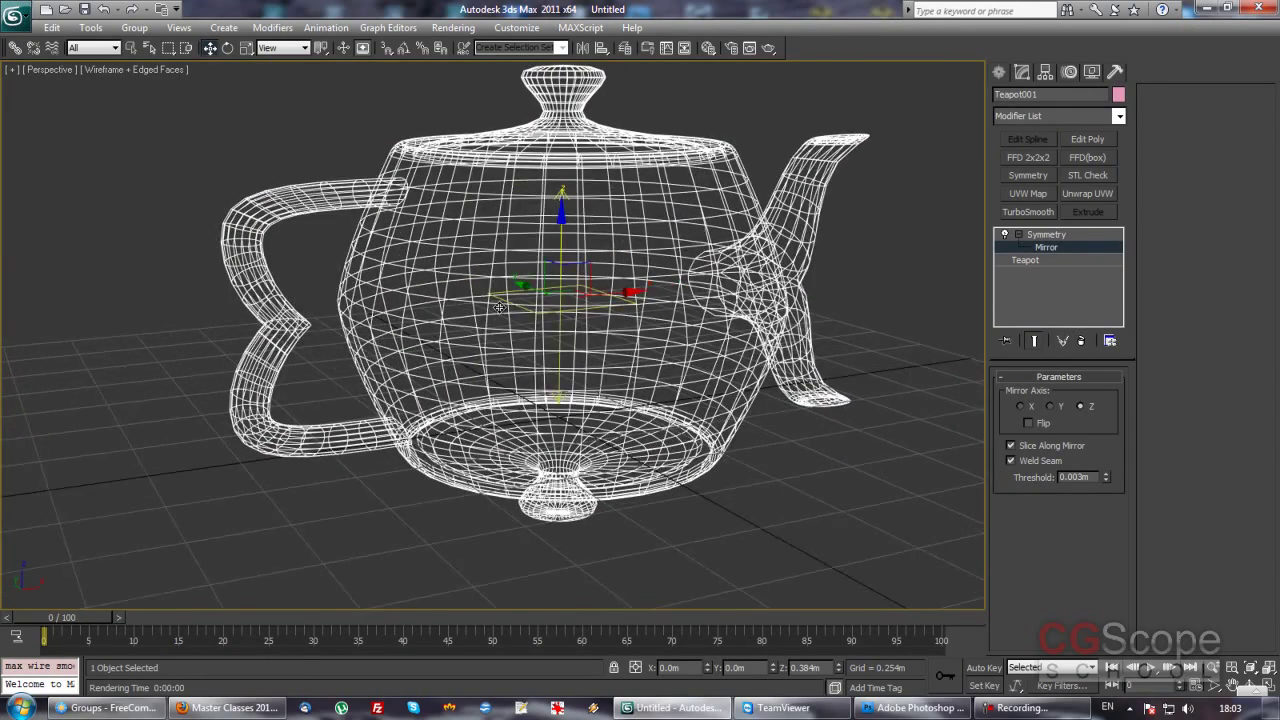
alt+middle_drag(500, 308, 540, 310)
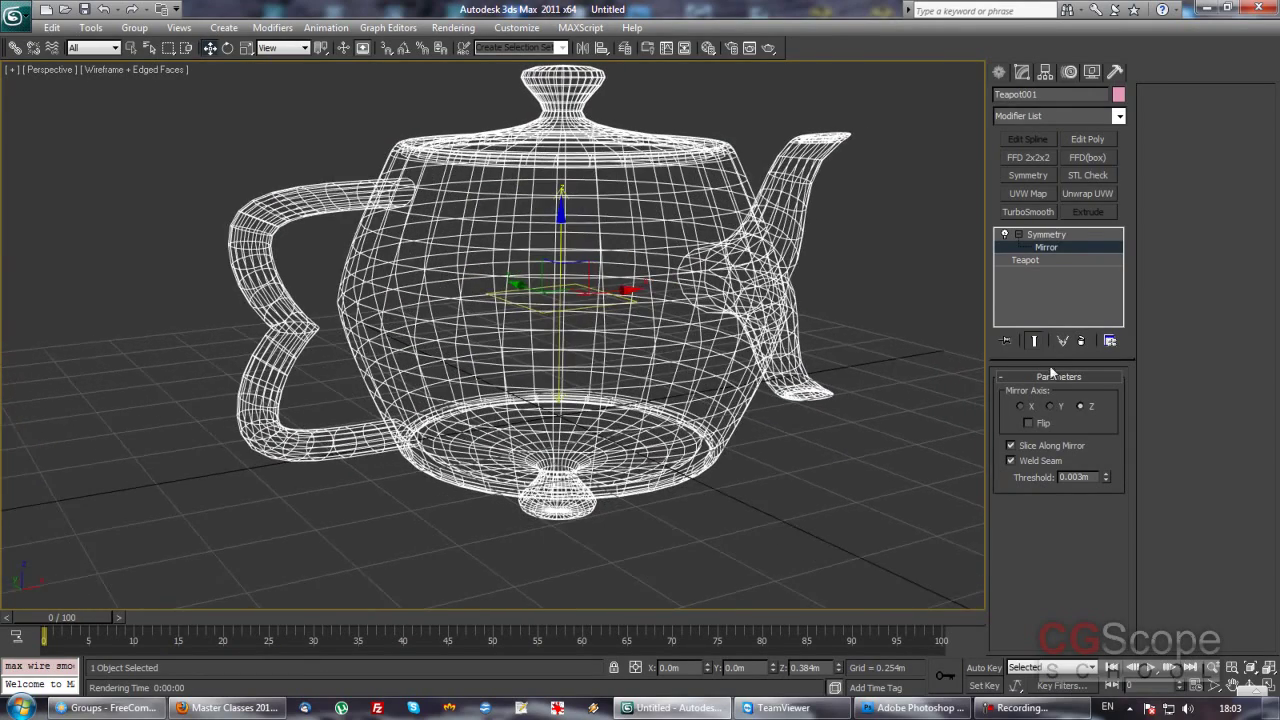
click(1040, 446)
alt+middle_drag(400, 290, 428, 290)
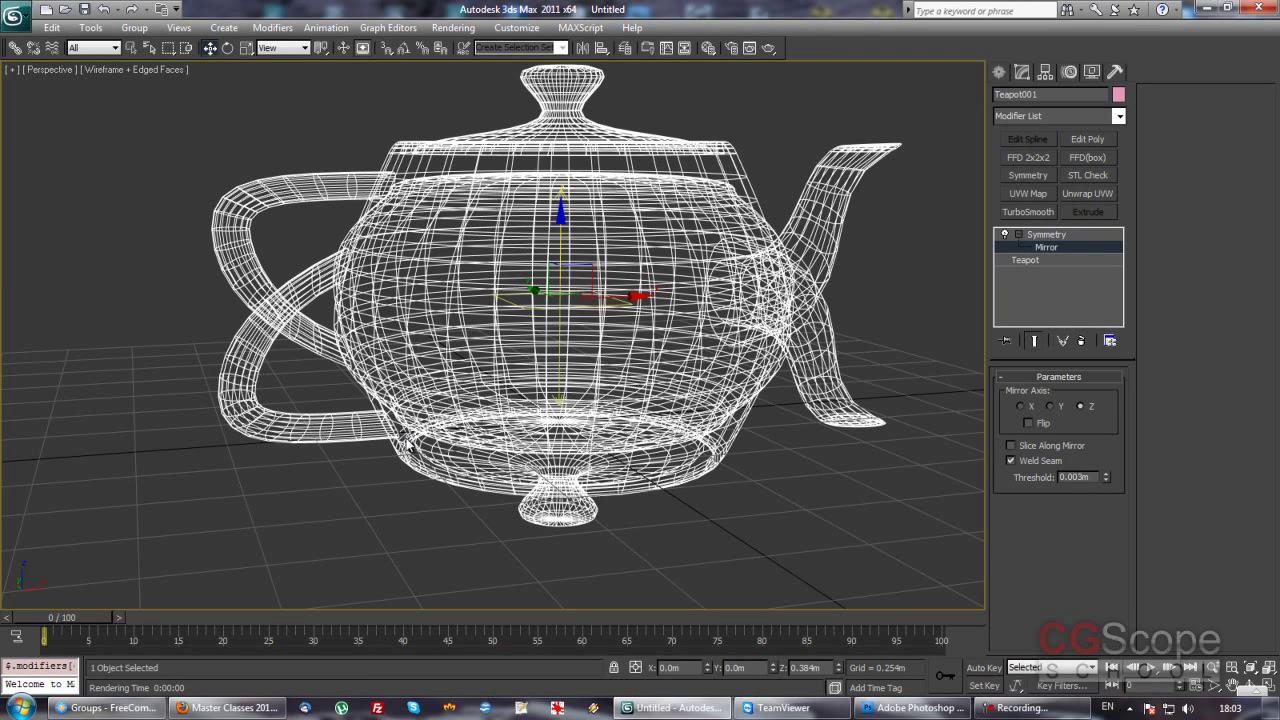
- Toggle Slice Along Mirror repeatedly to compare sliced and overlapping results in shaded view
click(1011, 445)
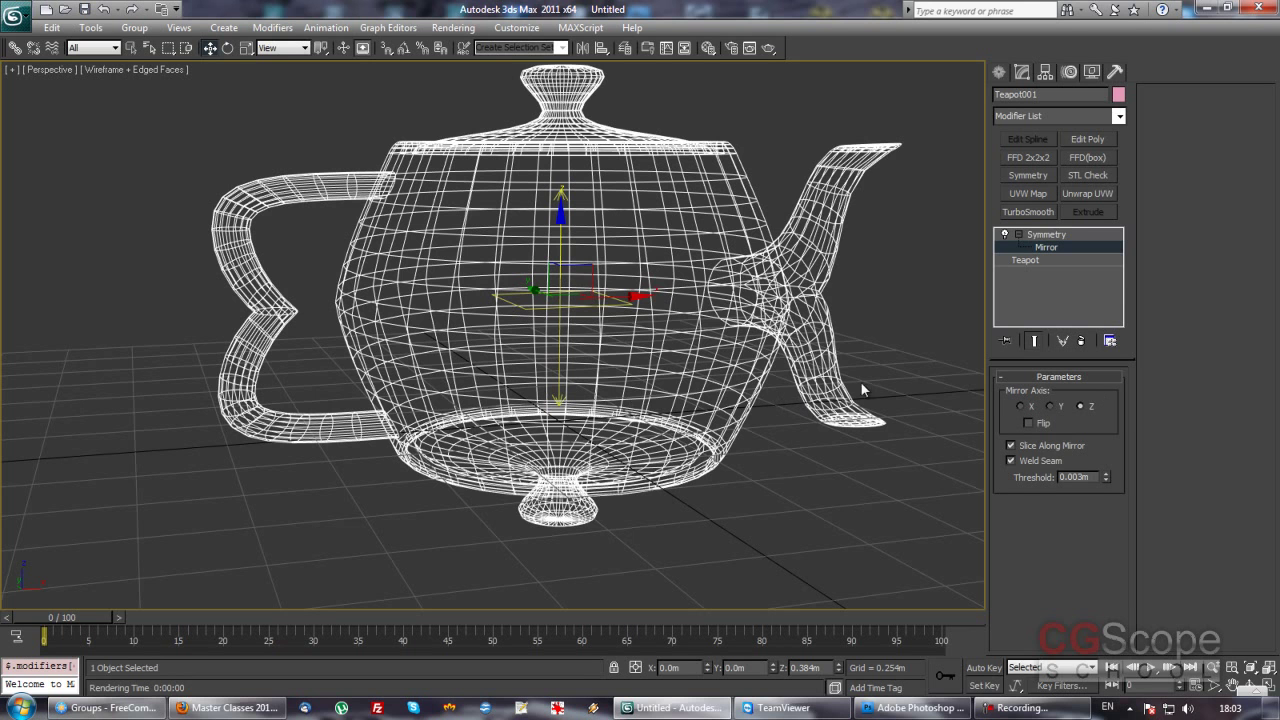
click(1050, 447)
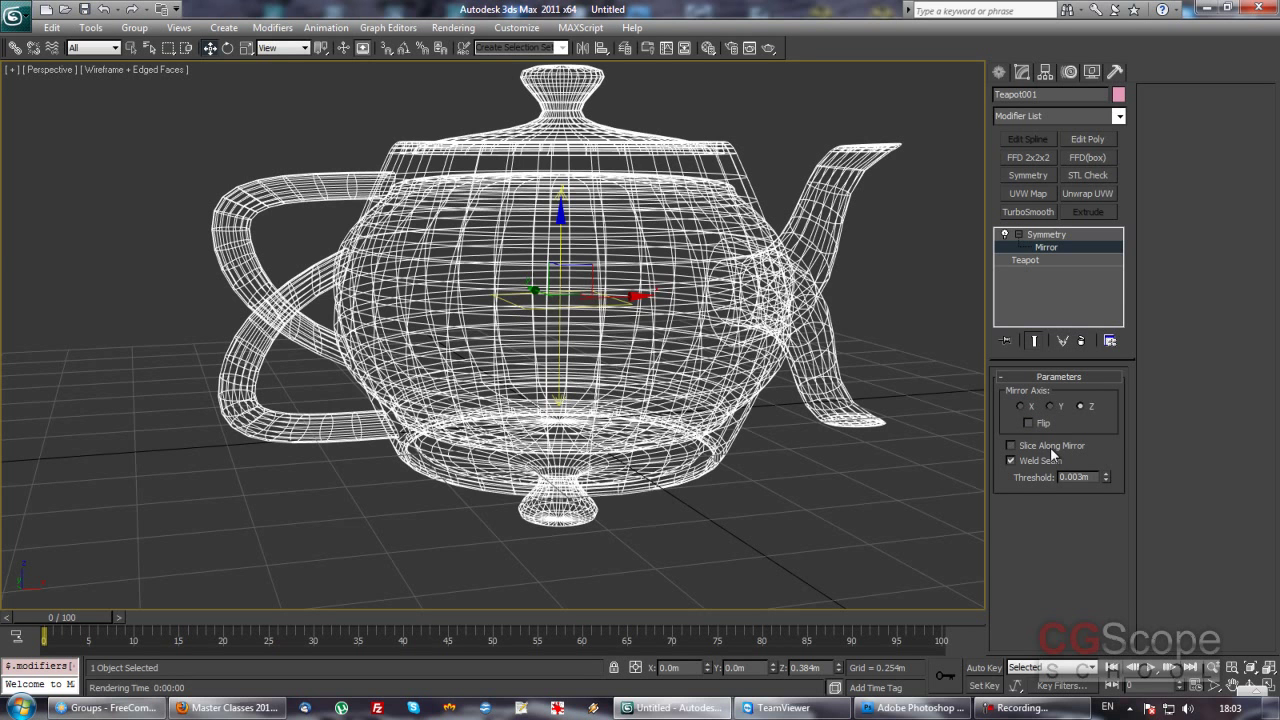
click(1051, 450)
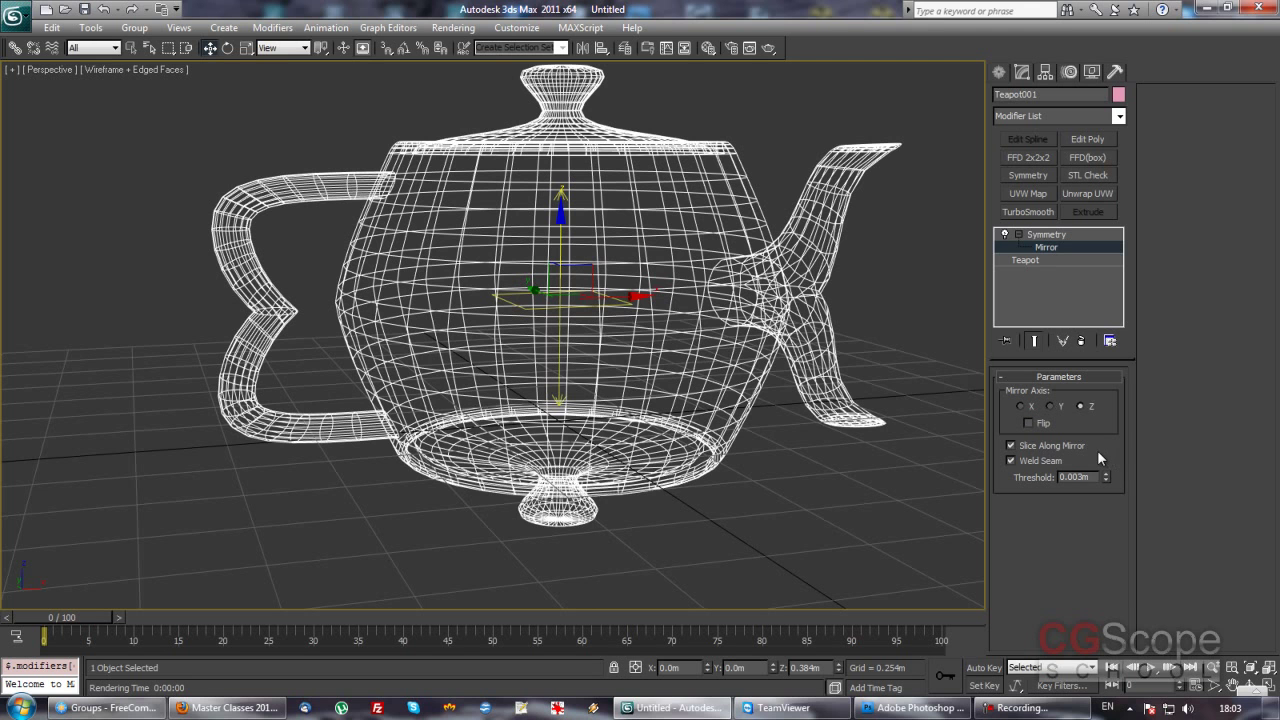
click(1055, 445)
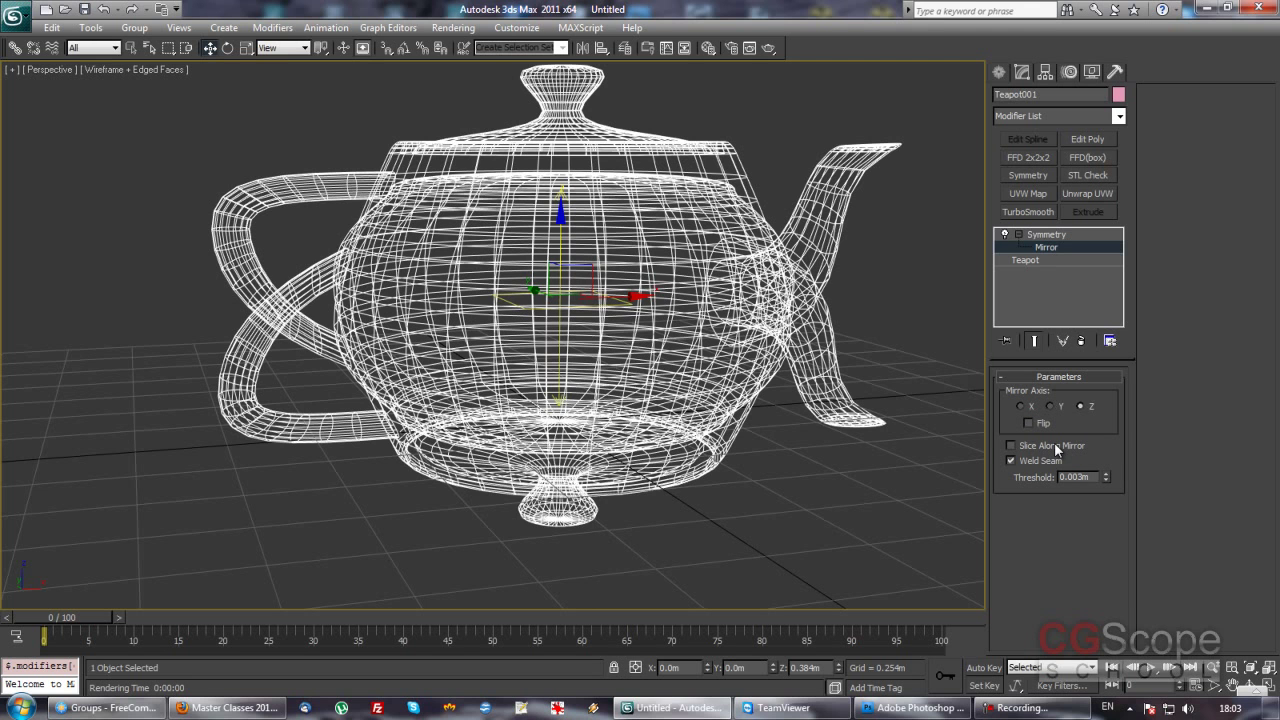
key(F3)
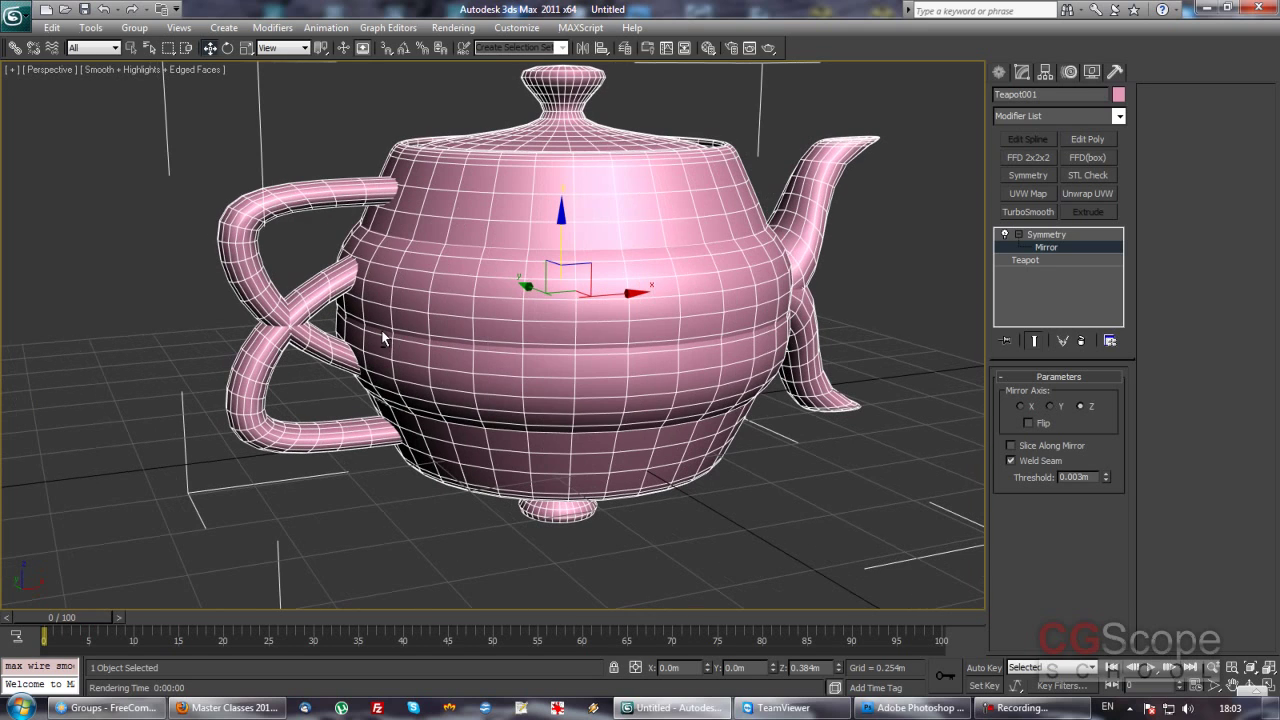
click(1051, 448)
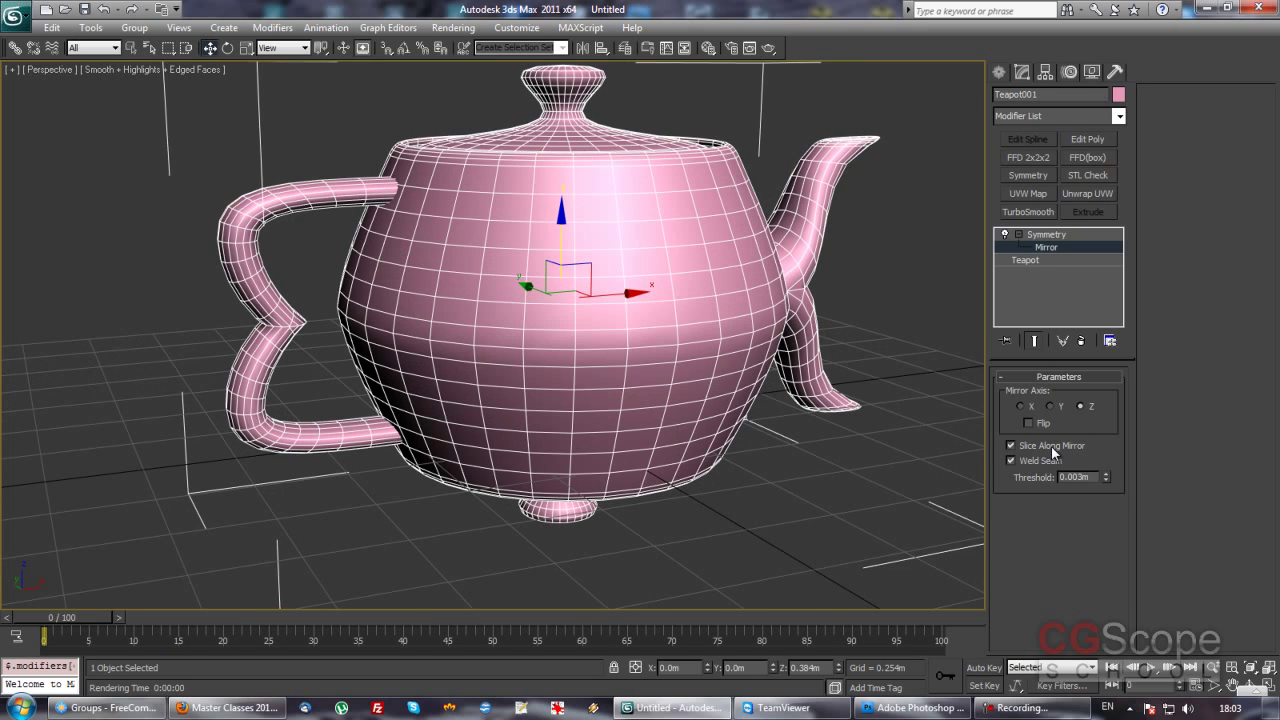
- Leave Slice Along Mirror on after a final comparison and zoom toward the lid knob
alt+middle_drag(508, 420, 500, 416)
click(1051, 447)
click(1051, 447)
alt+middle_drag(625, 405, 606, 363)
scroll(608, 366, up, 2)
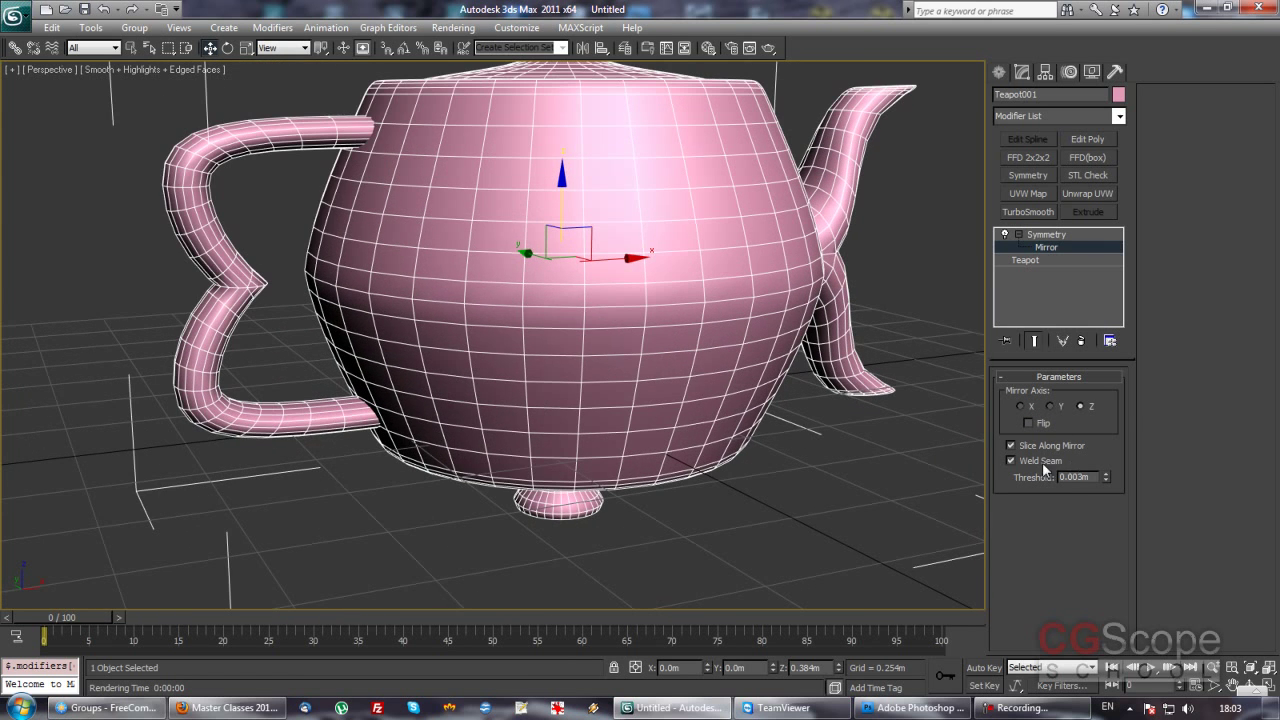
middle_drag(555, 382, 557, 400)
scroll(543, 393, up, 1)
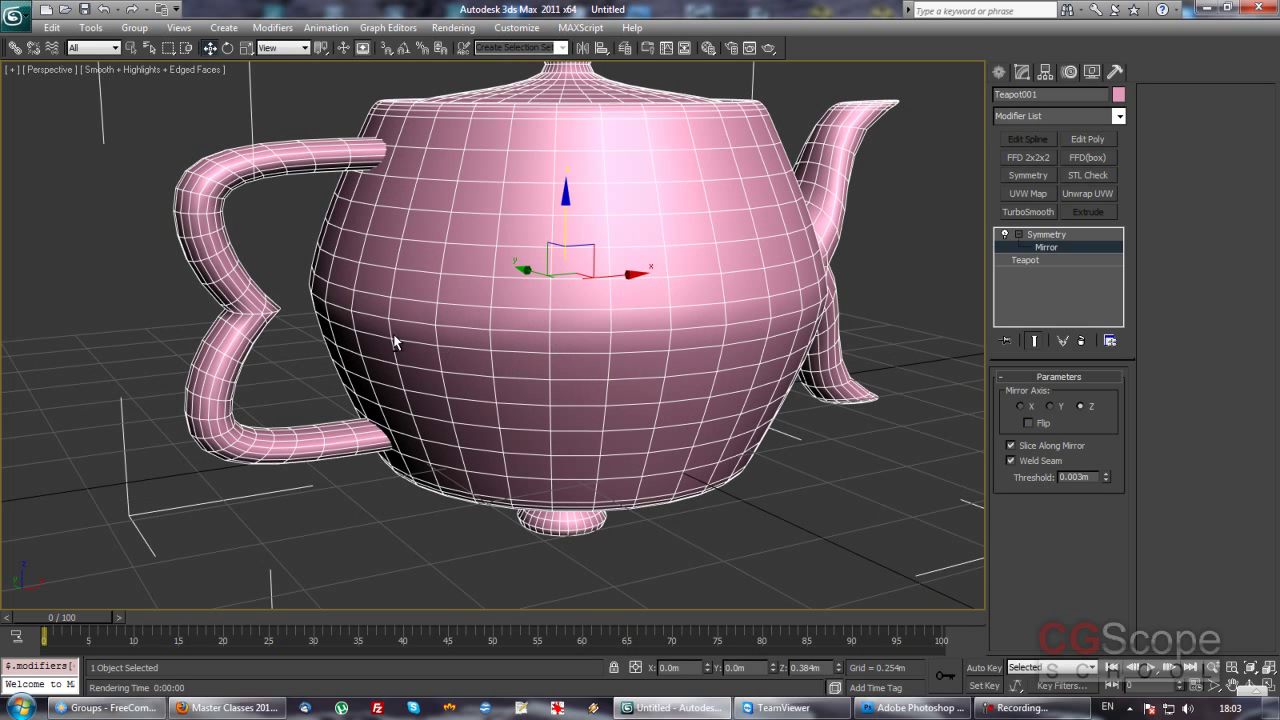
scroll(399, 337, up, 2)
click(1010, 460)
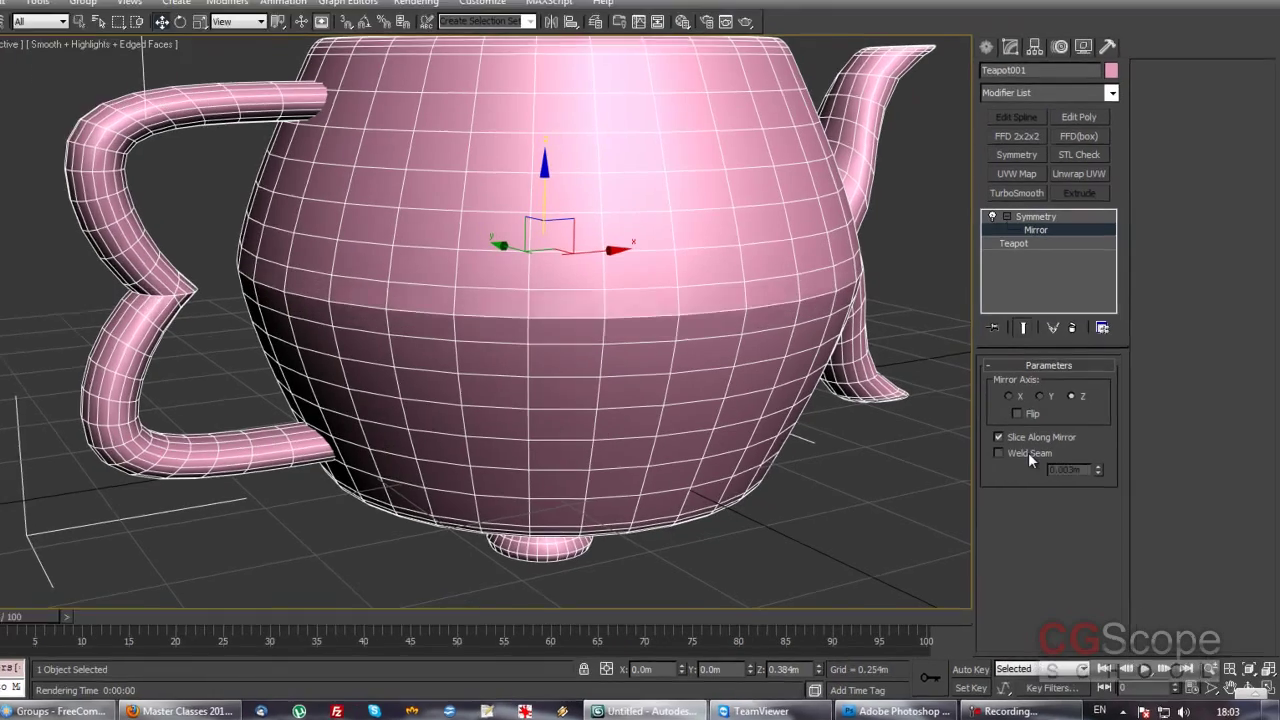
key(F4)
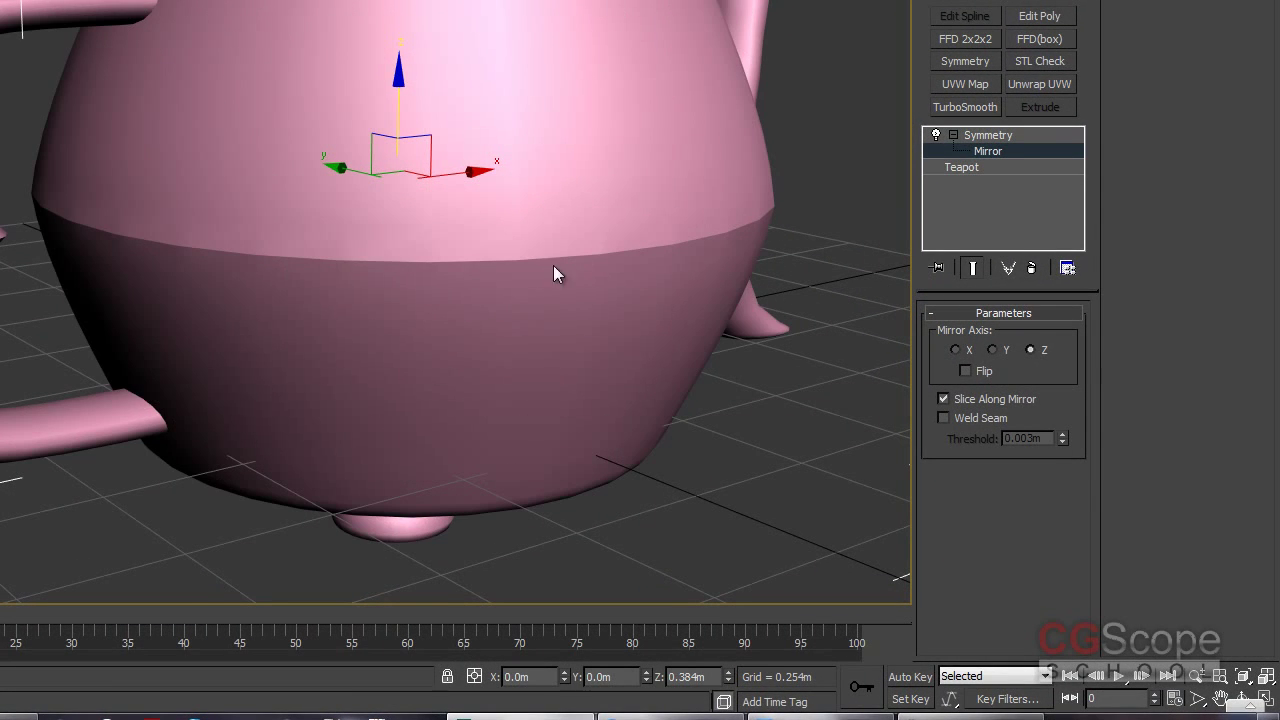
mouse_move(638, 292)
alt+middle_down()
mouse_move(675, 314)
mouse_move(669, 330)
mouse_move(675, 315)
mouse_move(652, 316)
alt+middle_up()
click(993, 418)
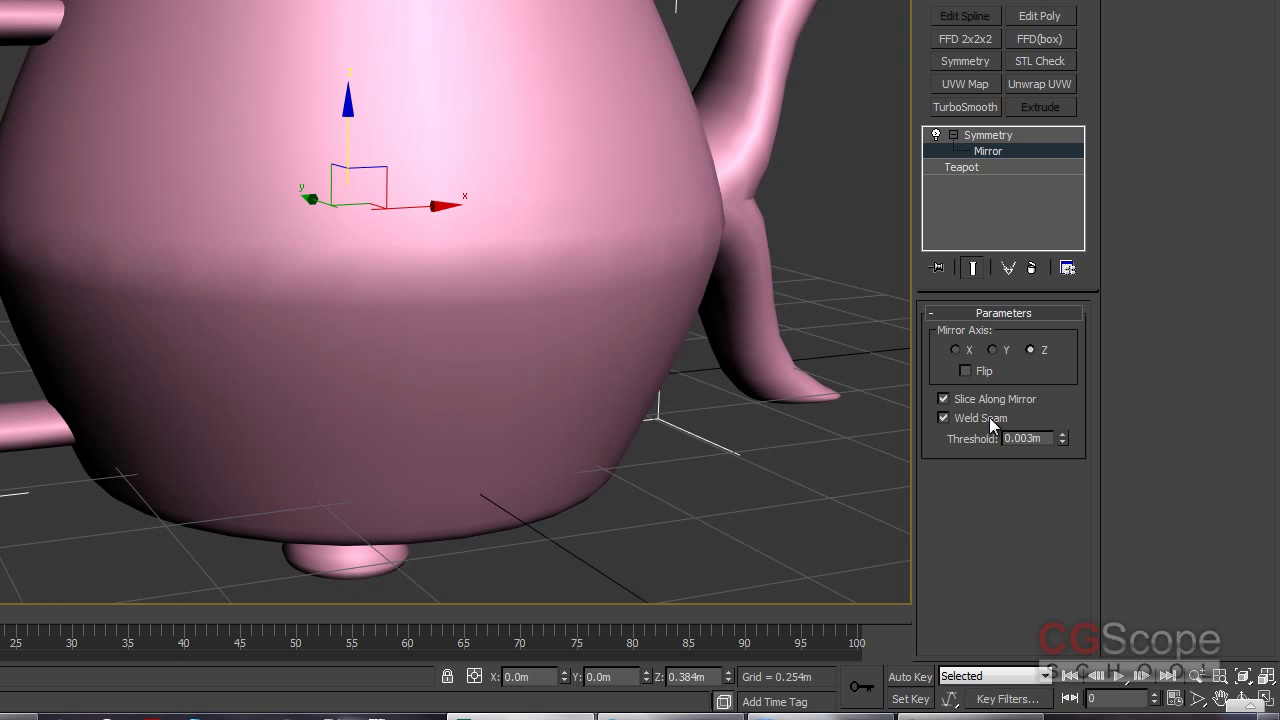
alt+middle_drag(571, 343, 580, 337)
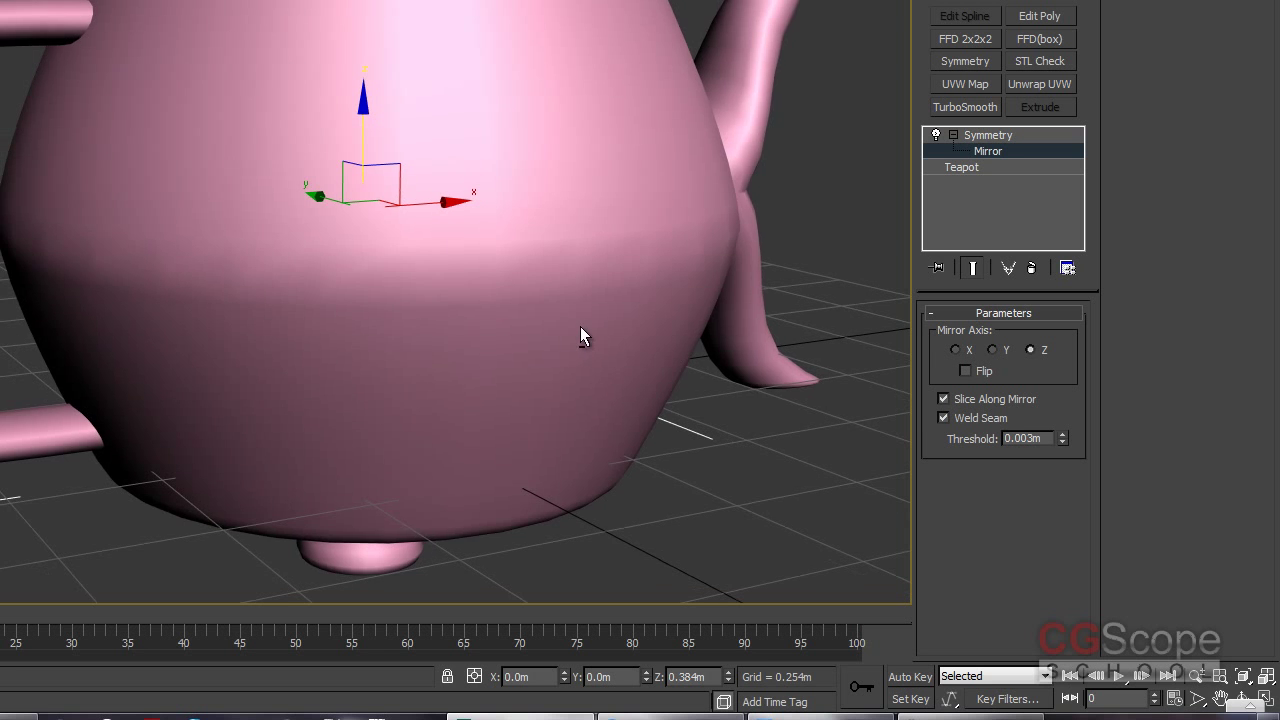
key(F4)
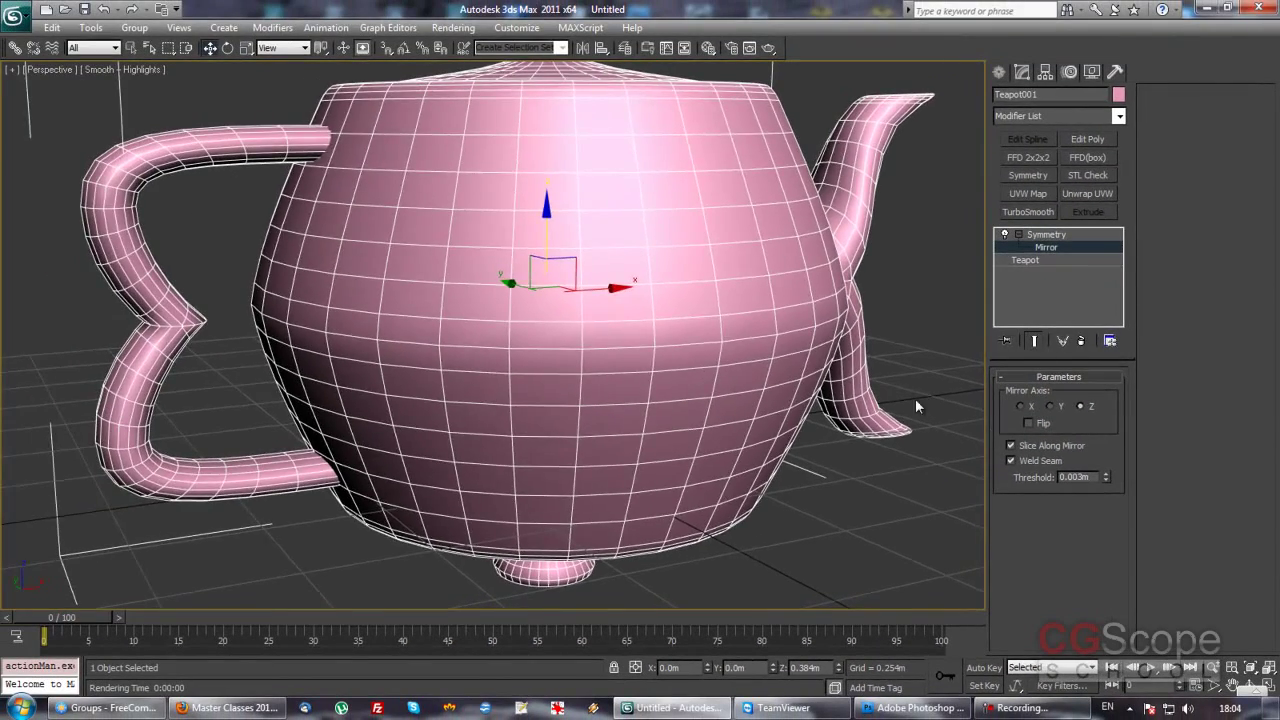
- Exit the Mirror sub-object level and collapse the Symmetry modifier in the stack
scroll(618, 393, up, 1)
scroll(618, 393, down, 5)
mouse_move(677, 391)
alt+middle_down()
mouse_move(595, 388)
mouse_move(811, 337)
alt+middle_up()
scroll(595, 388, up, 3)
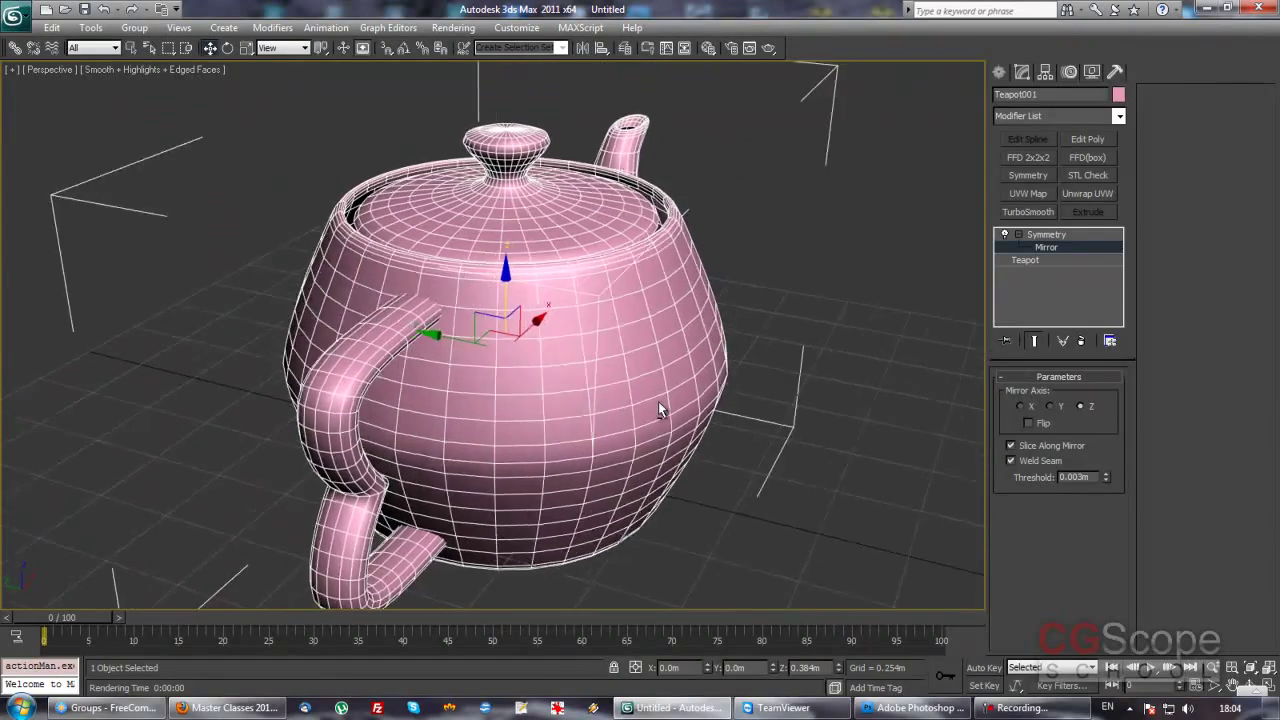
click(1046, 235)
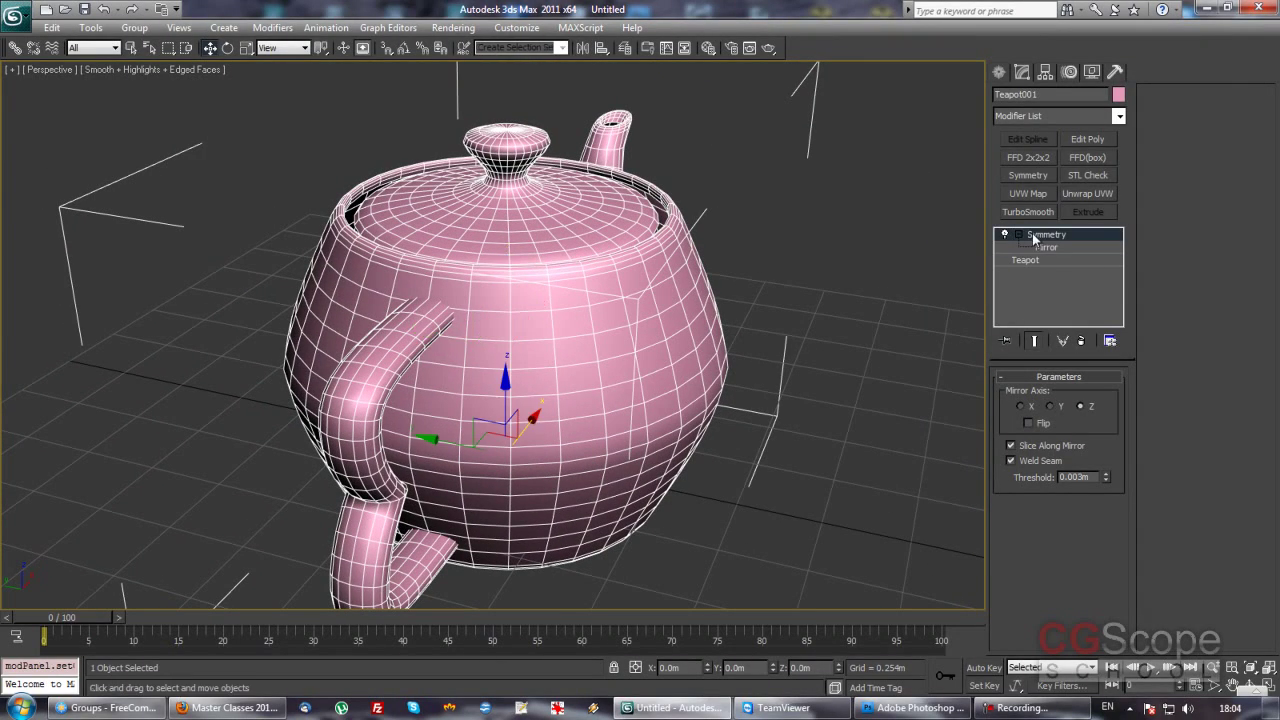
click(1017, 235)
- Open the Modifier List and type 'rel' to jump to Relax
mouse_move(648, 360)
alt+middle_down()
mouse_move(560, 354)
mouse_move(587, 356)
alt+middle_up()
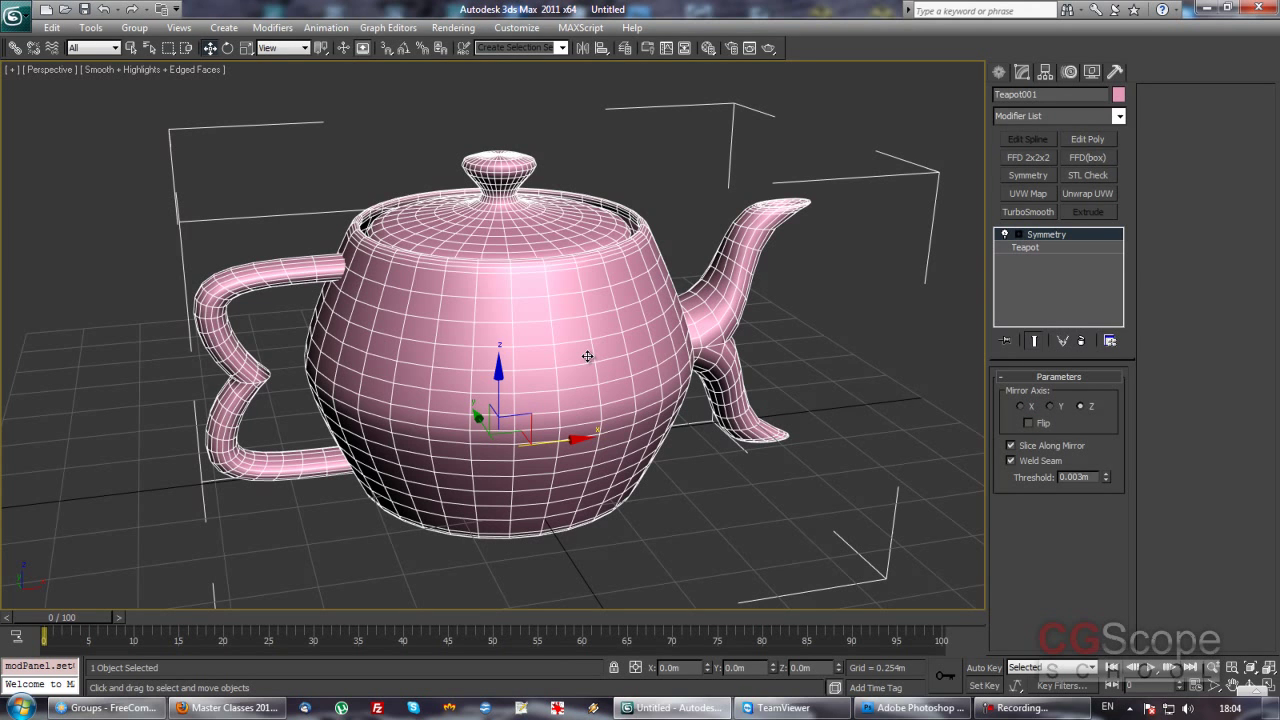
click(1119, 116)
text(rel)
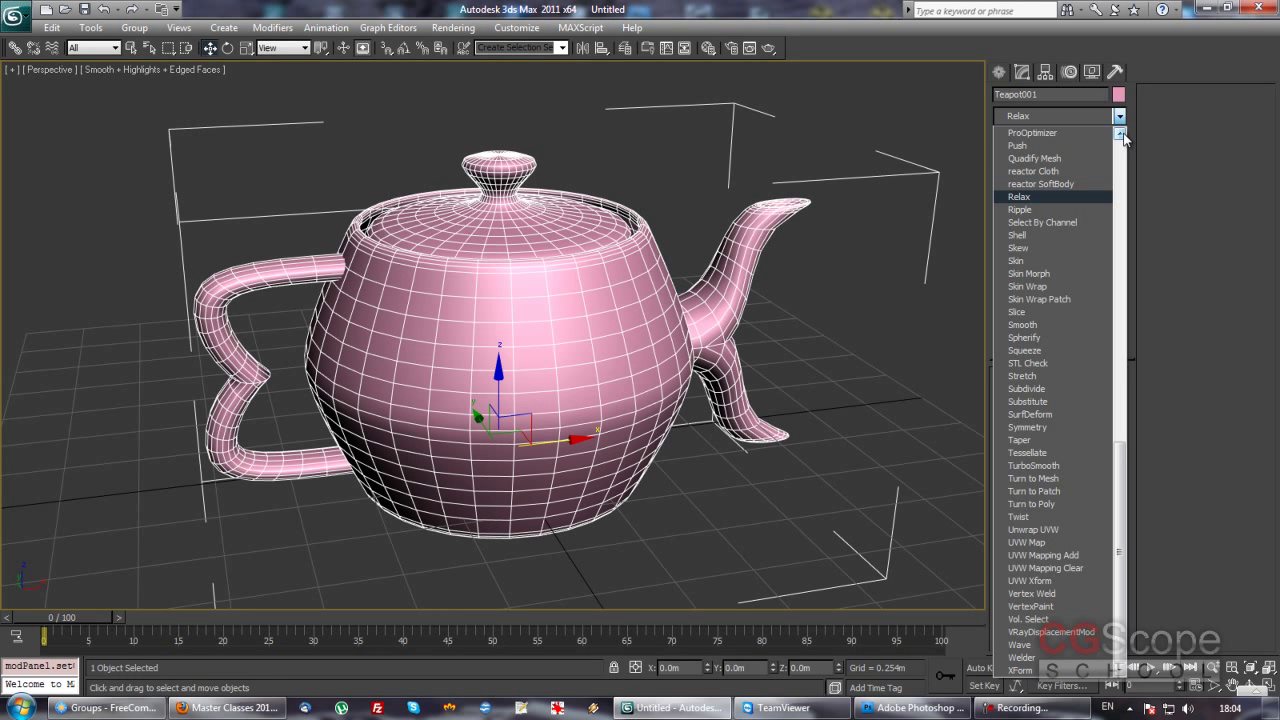